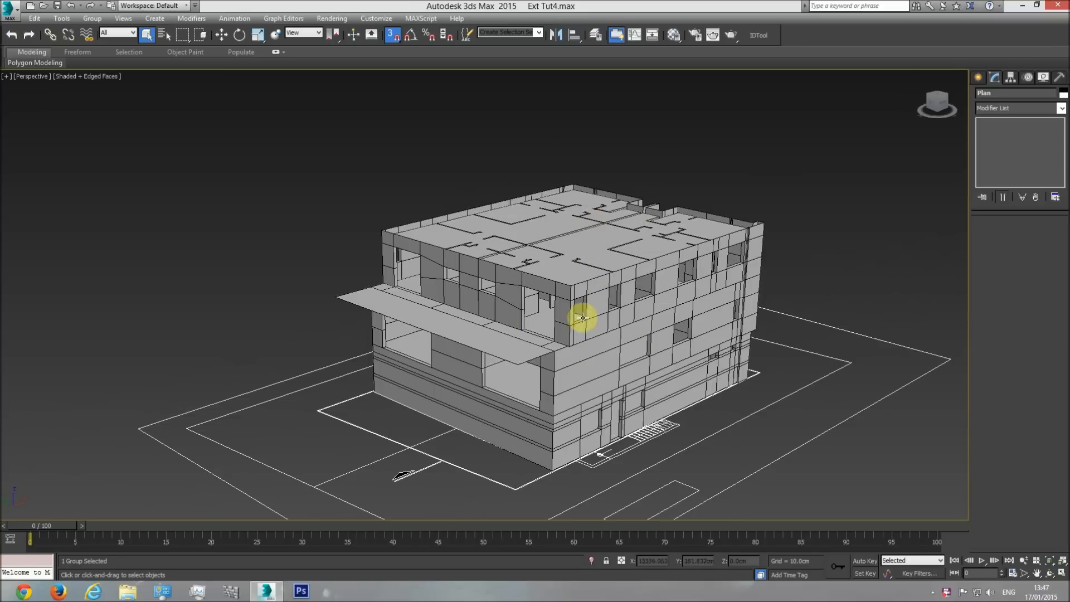
Examine the building model and the four elevation drawings, comparing the balcony and upper-storey outlines.
scroll(598, 339, "up", 3)
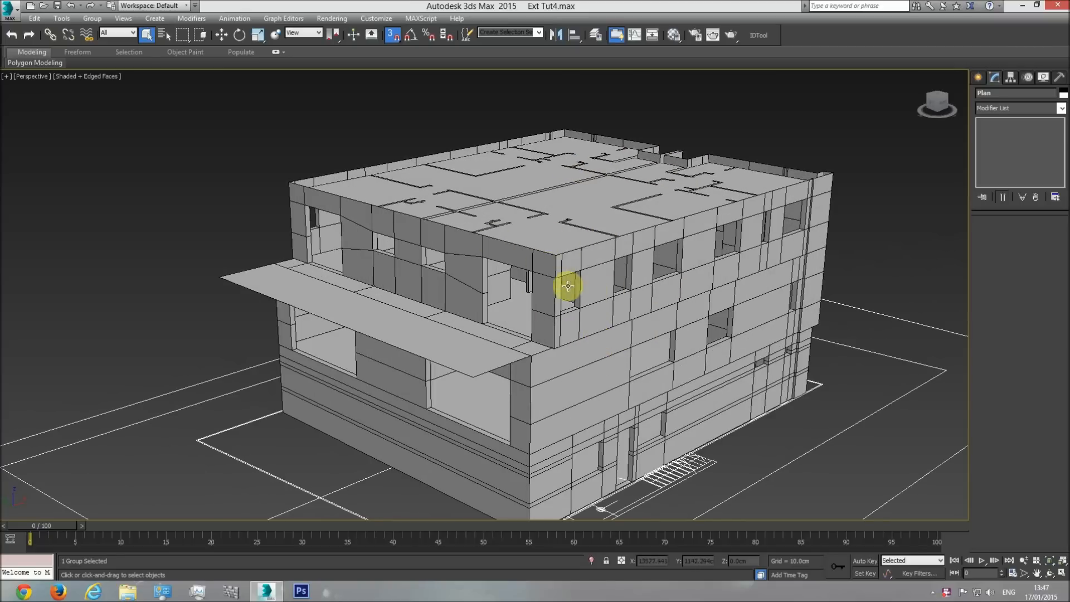
scroll(592, 297, "down", 3)
key("t")
scroll(577, 312, "down", 10)
middle_click_drag(357, 323, 393, 327)
scroll(330, 316, "up", 6)
left_click(355, 194)
scroll(322, 286, "up", 4)
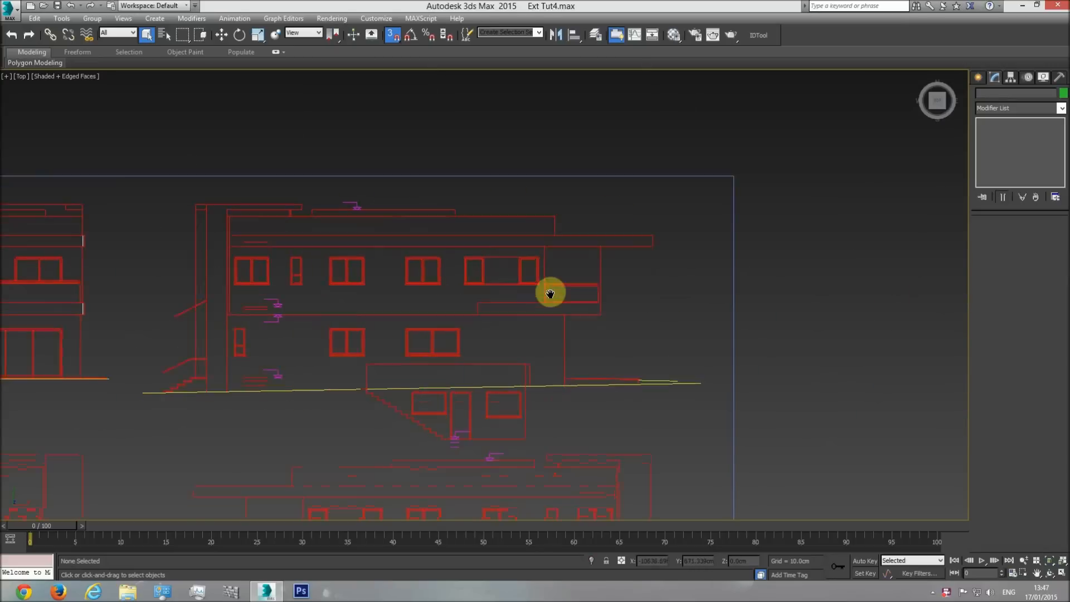
scroll(544, 308, "down", 2)
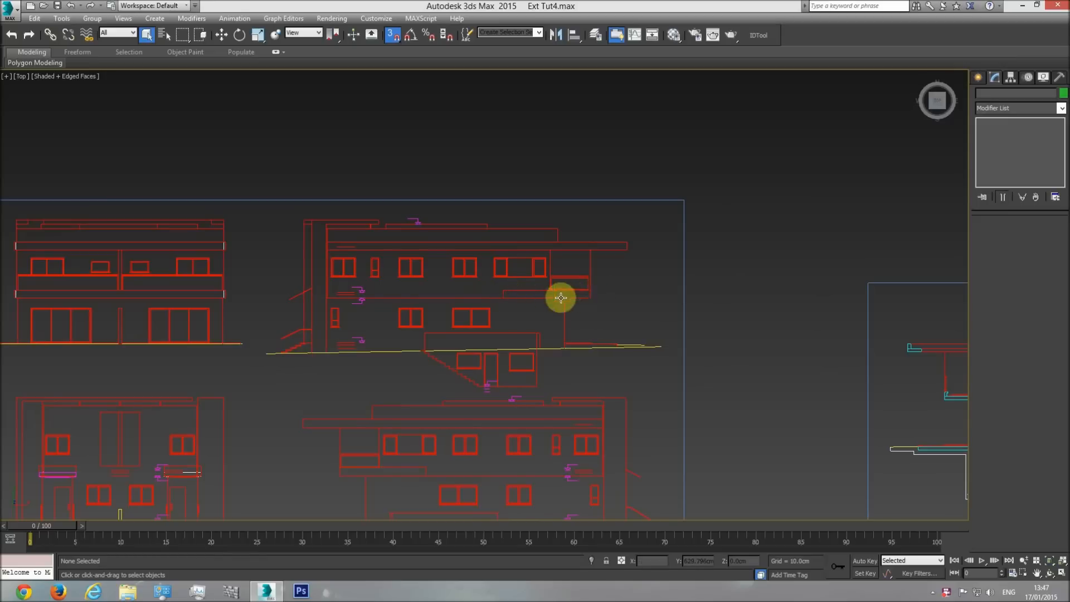
middle_click_drag(534, 296, 558, 282)
scroll(558, 282, "down", 2)
middle_click_drag(505, 425, 492, 396)
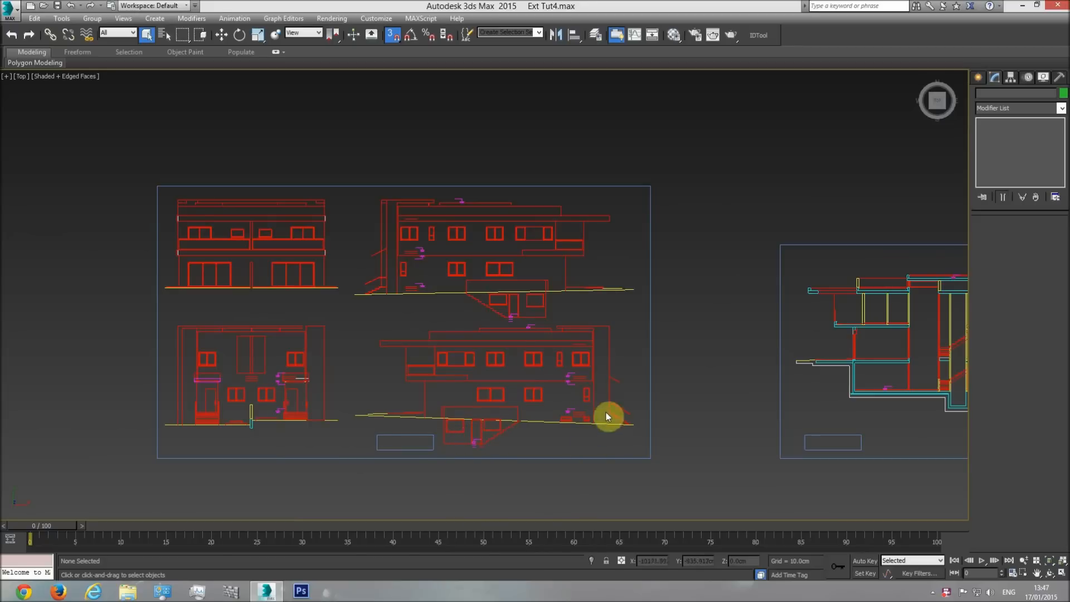
scroll(603, 411, "down", 8)
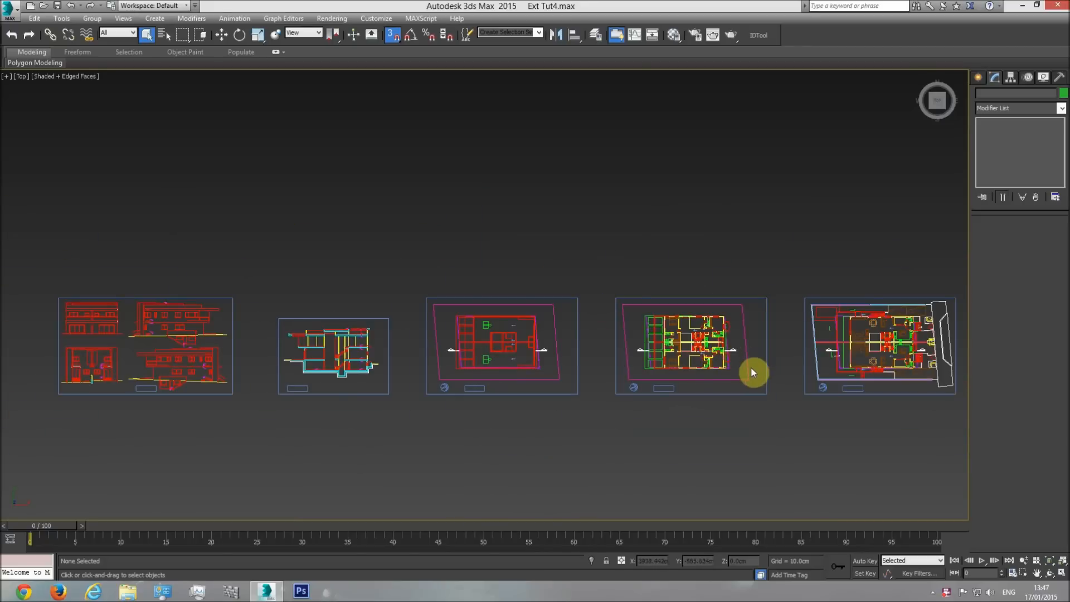
Examine the floor plan sheets laid out beside the building, focusing on the upper-floor plan's balcony area.
key("p")
left_click(1048, 574)
left_click_drag(544, 362, 500, 359)
middle_click_drag(500, 358, 498, 335)
scroll(498, 335, "up", 5)
key("F4")
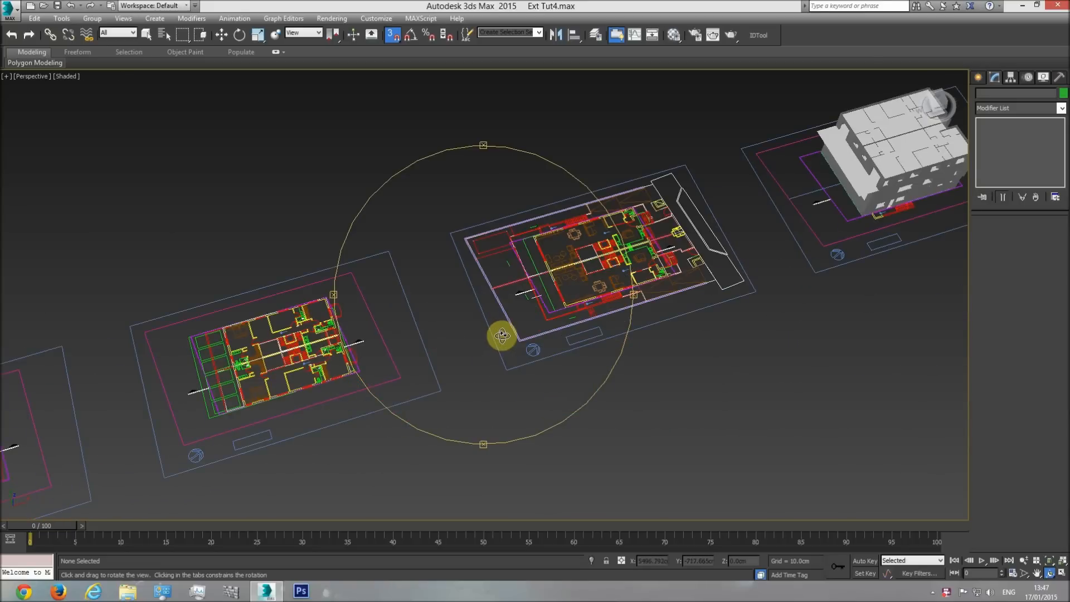
key("F4")
middle_click_drag(538, 294, 574, 241)
right_click(356, 320)
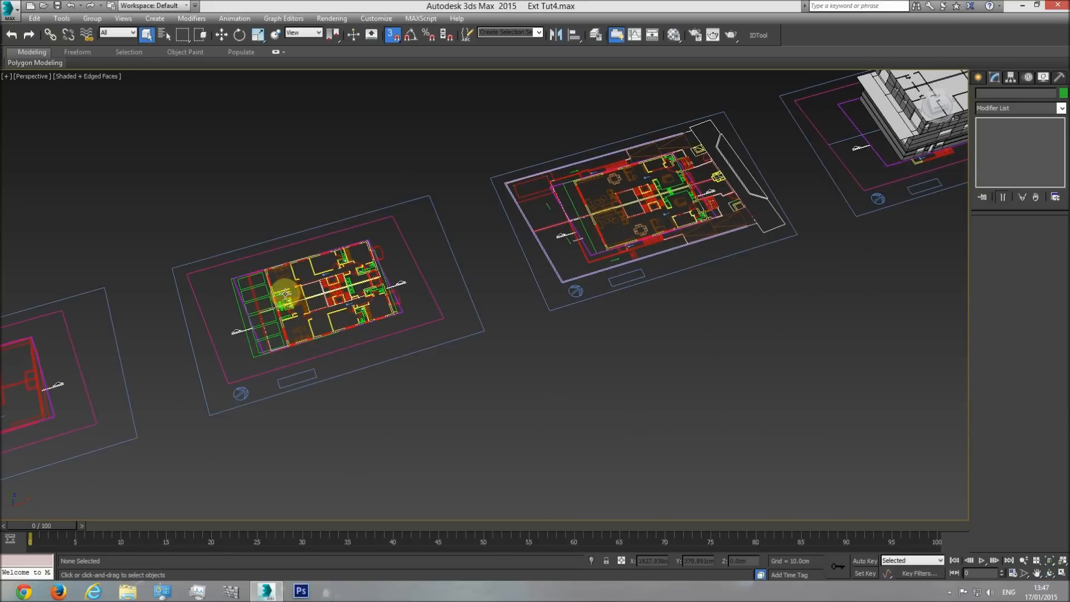
middle_click_drag(789, 174, 646, 206)
middle_click_drag(327, 331, 438, 298)
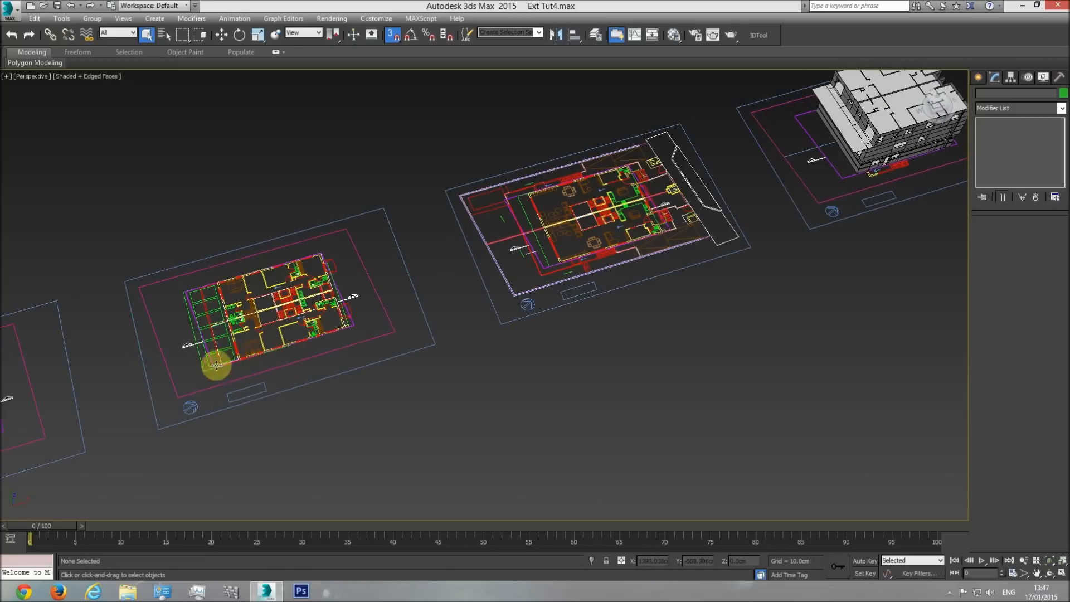
scroll(264, 277, "up", 5)
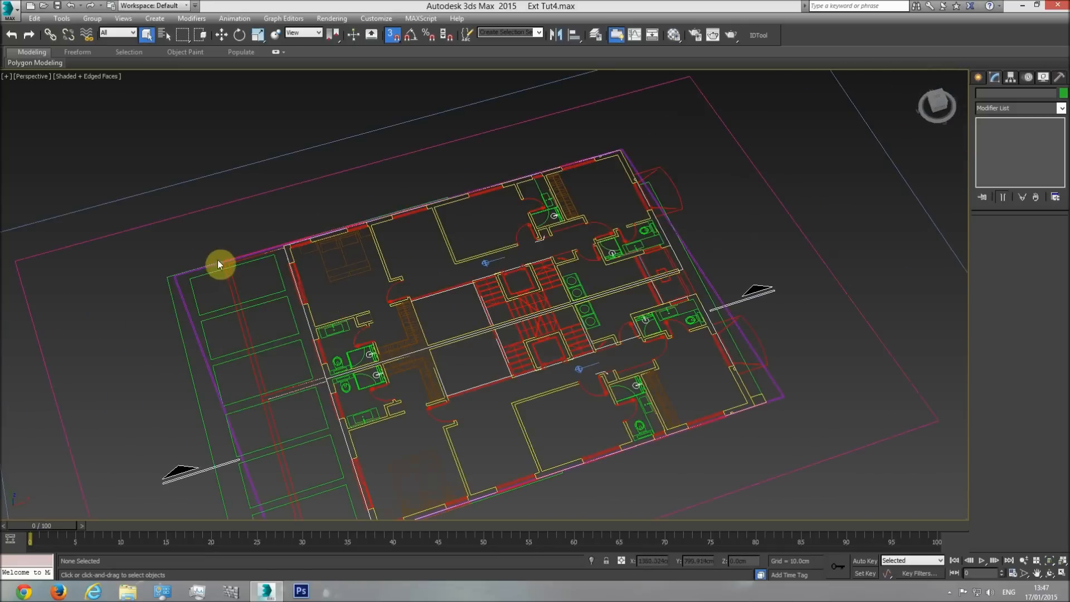
scroll(249, 275, "down", 8)
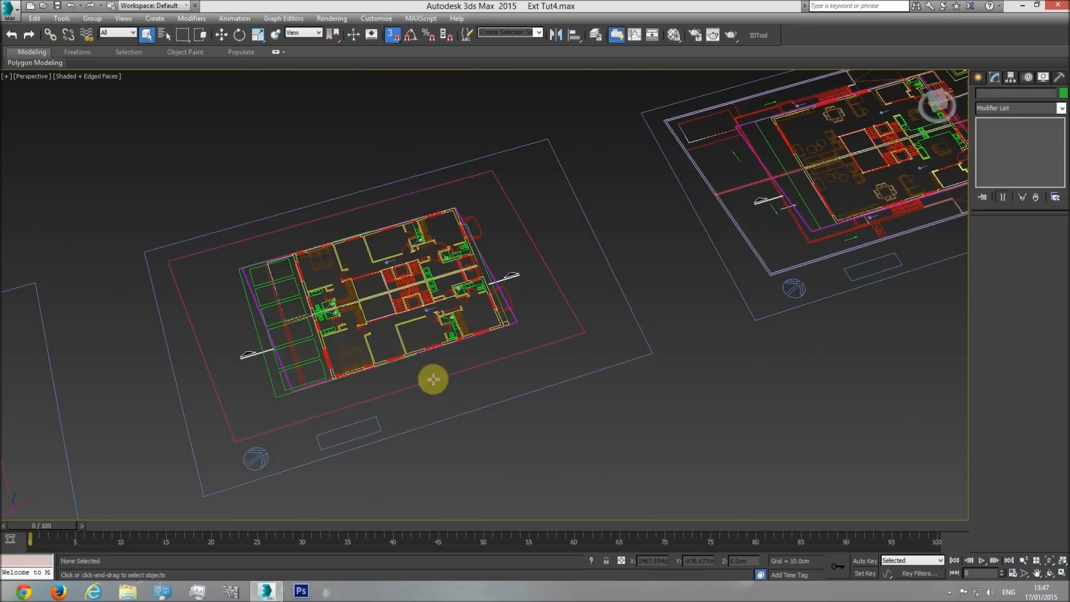
key("t")
scroll(490, 341, "down", 2)
scroll(447, 338, "up", 5)
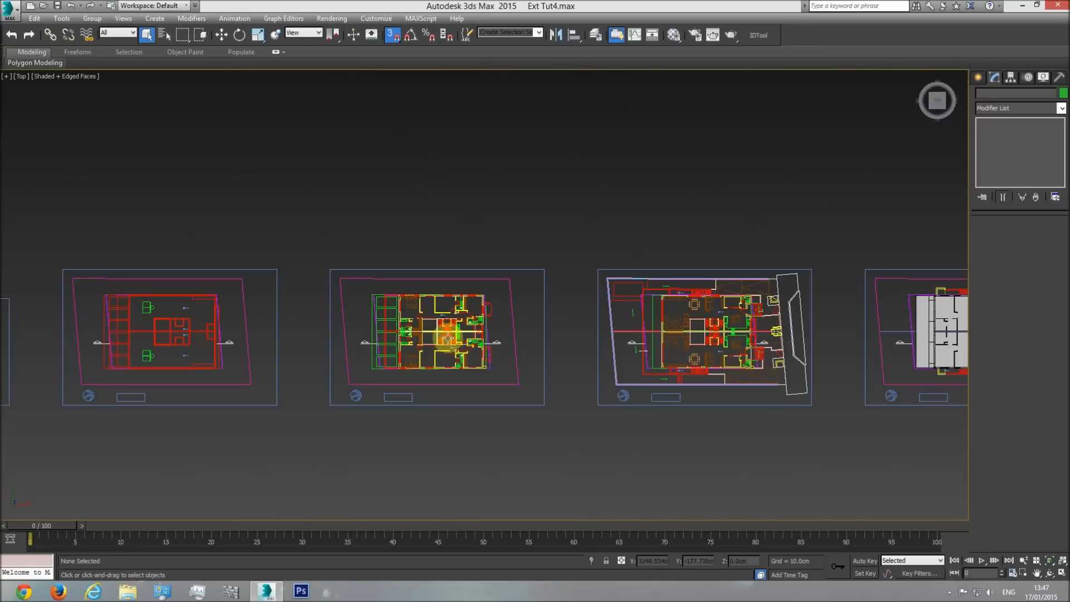
Select the Plan group and move it so the upper-floor plan lies over the building model.
left_click(442, 333)
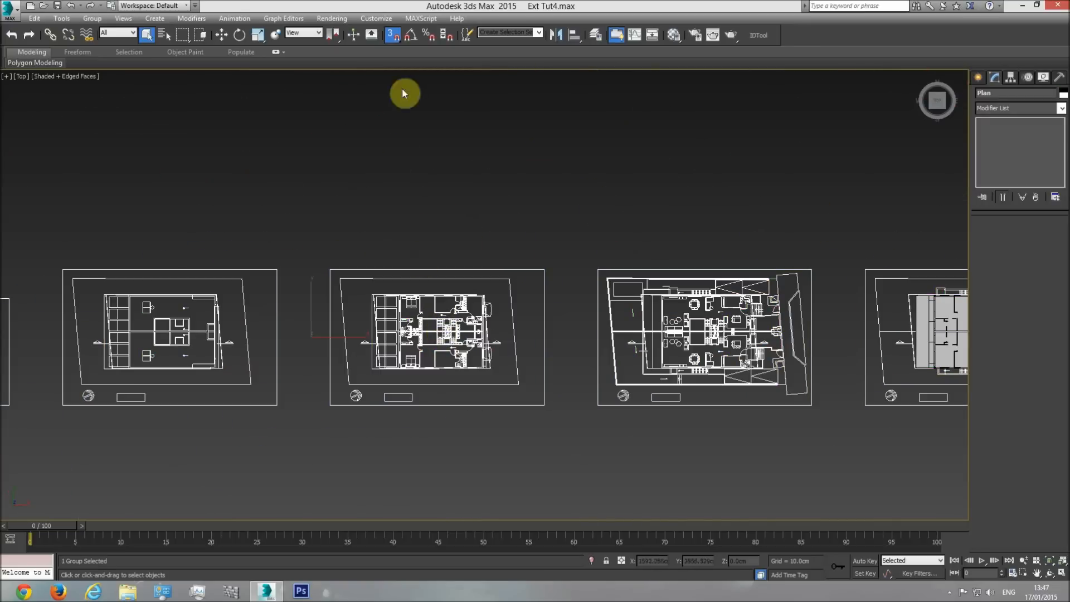
left_click(221, 35)
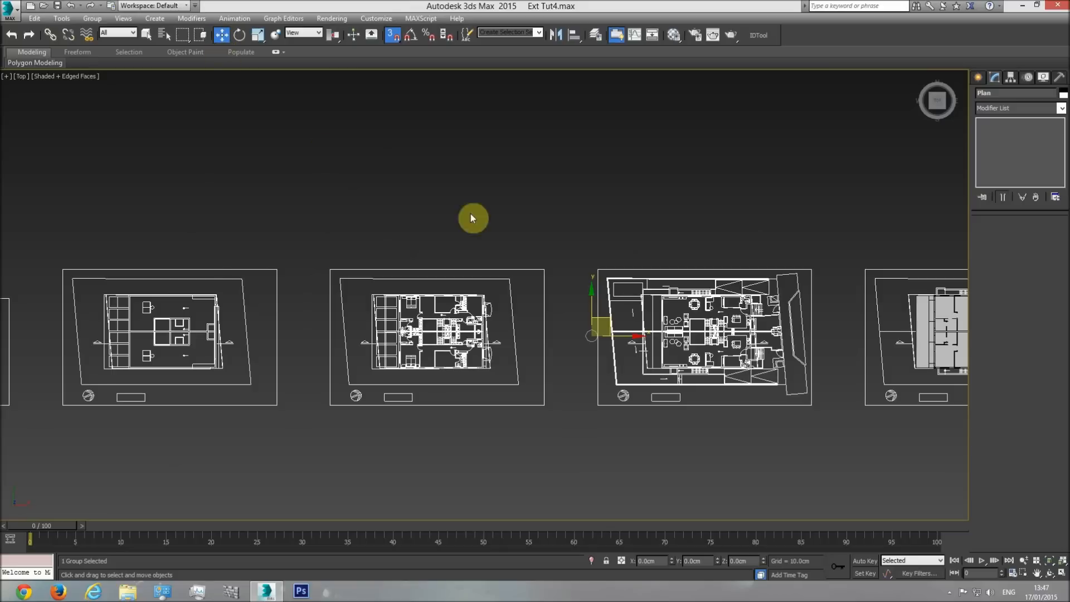
left_click(391, 37)
left_click(391, 37)
middle_click_drag(602, 330, 333, 294)
left_click_drag(328, 301, 659, 408)
Align the upper-floor plan with the building by vertex-snapping the plan's rear corner to the matching corner of the model.
scroll(658, 405, "up", 6)
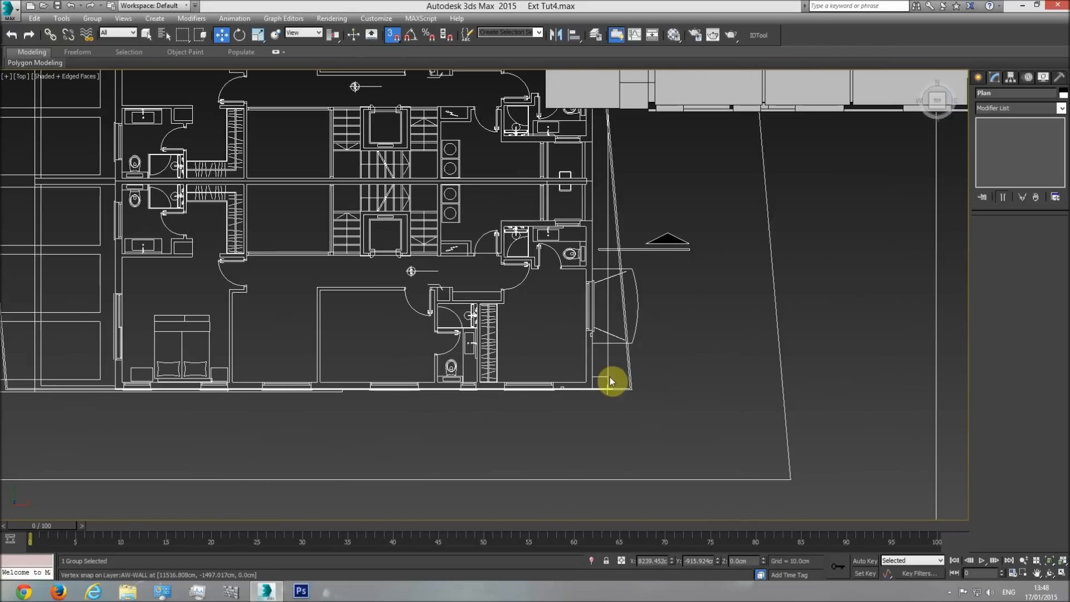
scroll(609, 376, "up", 5)
scroll(608, 377, "down", 5)
left_click_drag(836, 319, 872, 306)
middle_click_drag(873, 306, 520, 406)
left_click_drag(521, 406, 697, 271)
scroll(690, 299, "up", 4)
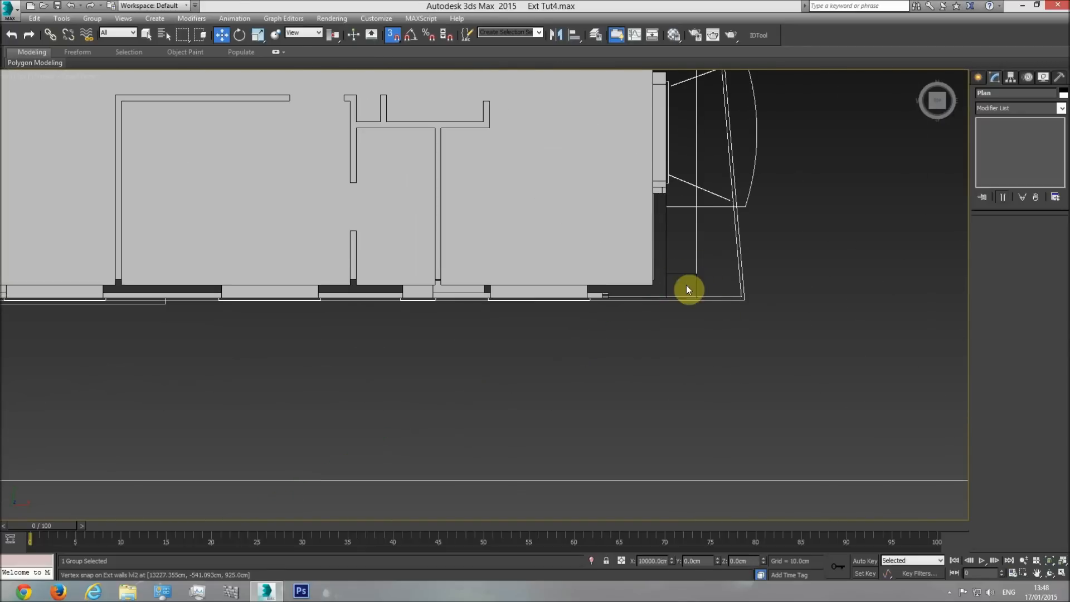
middle_click_drag(688, 266, 695, 316)
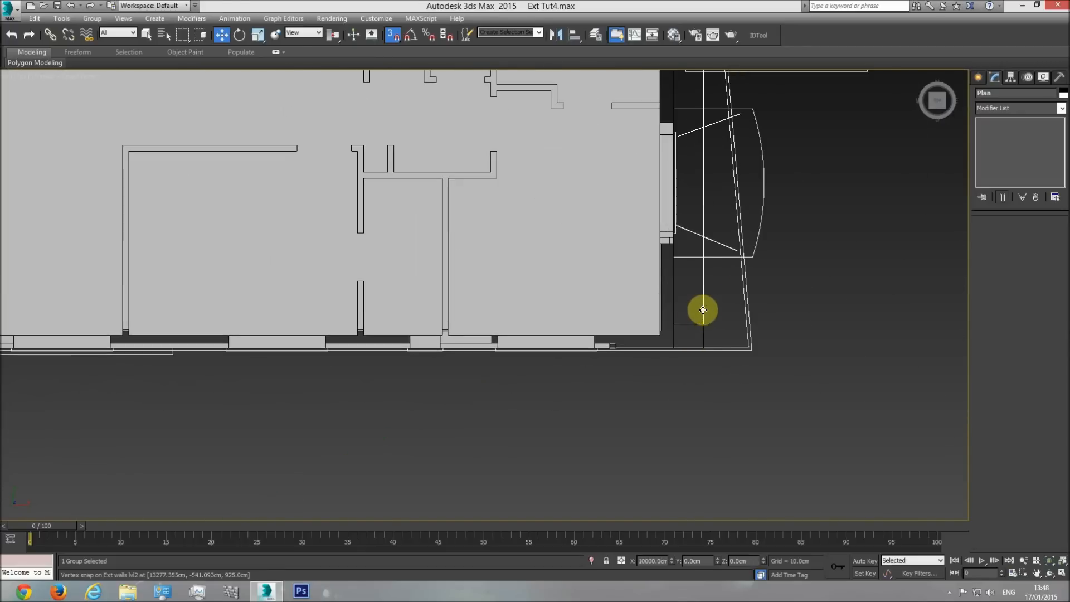
left_click_drag(702, 310, 750, 339)
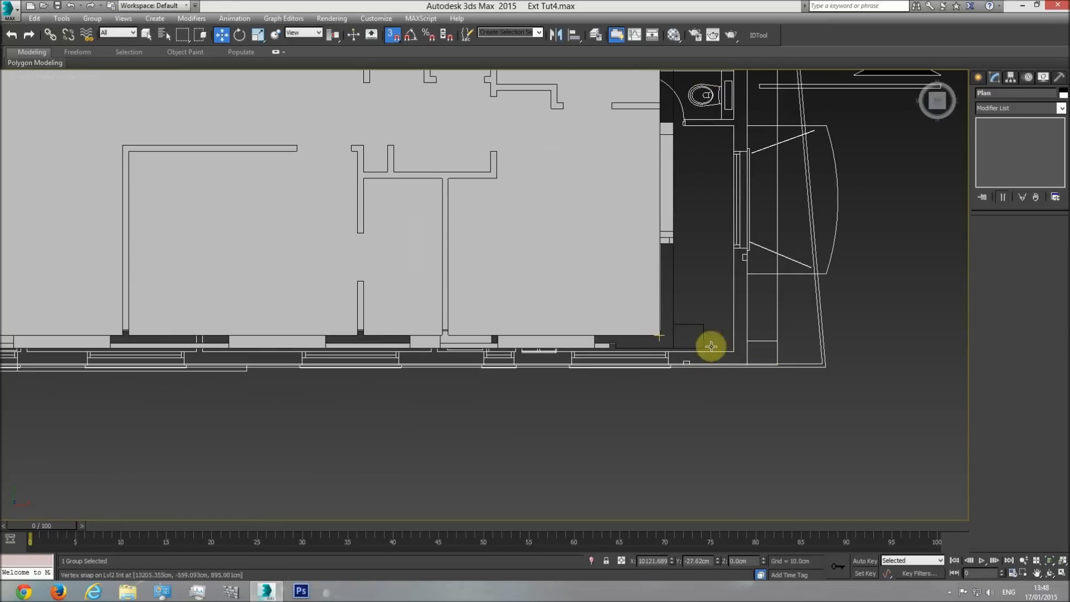
left_click_drag(778, 341, 704, 324)
Check the plan's height and alignment against the building from the front and from above.
scroll(716, 386, "down", 3)
middle_click_drag(564, 334, 514, 411)
scroll(716, 386, "down", 2)
key("f")
scroll(744, 380, "down", 2)
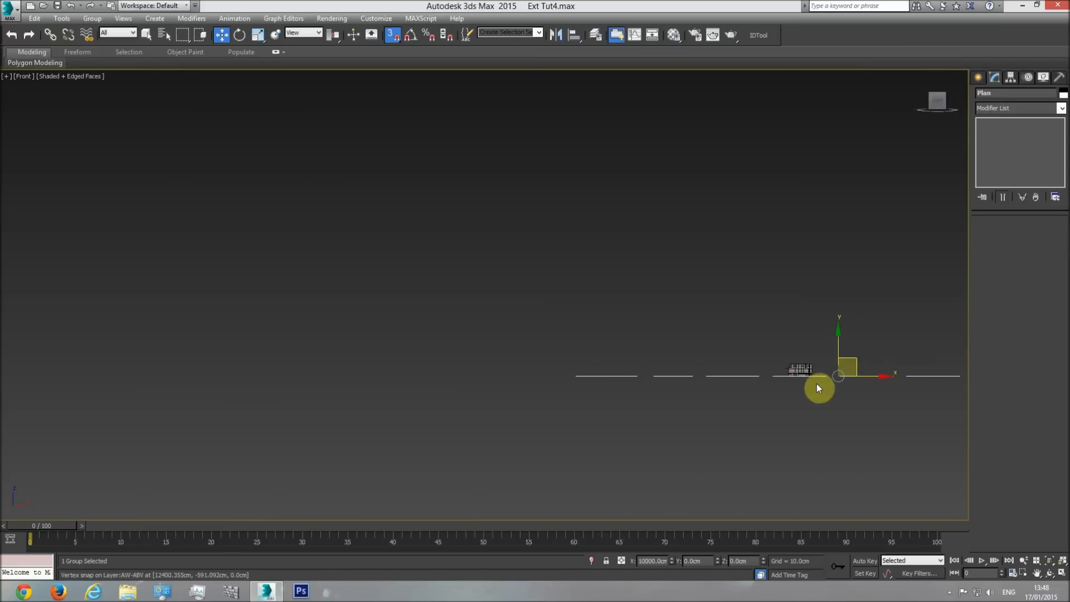
scroll(817, 379, "up", 5)
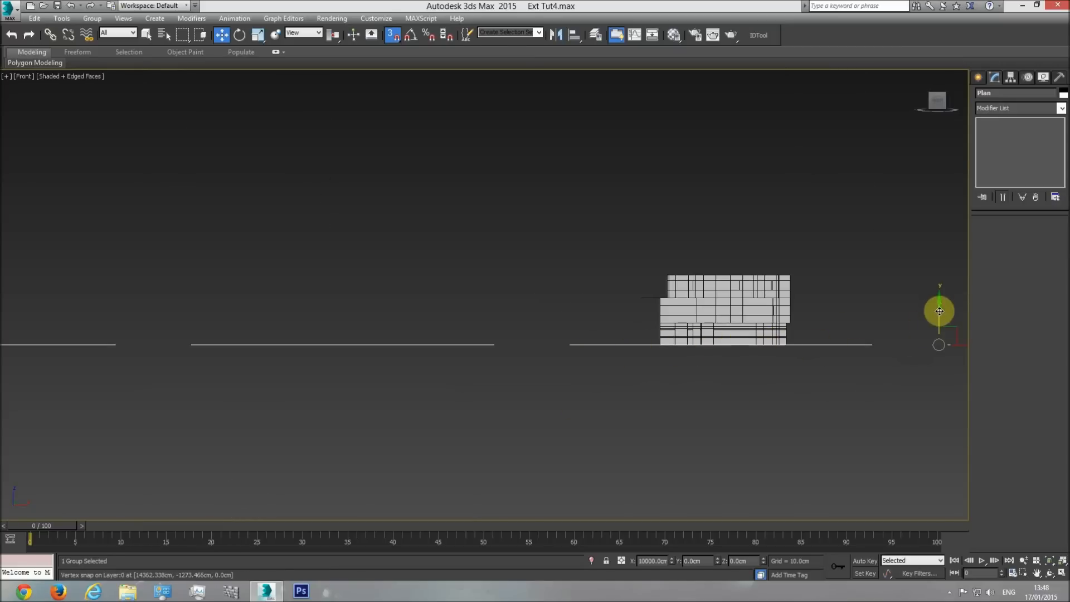
scroll(691, 353, "up", 5)
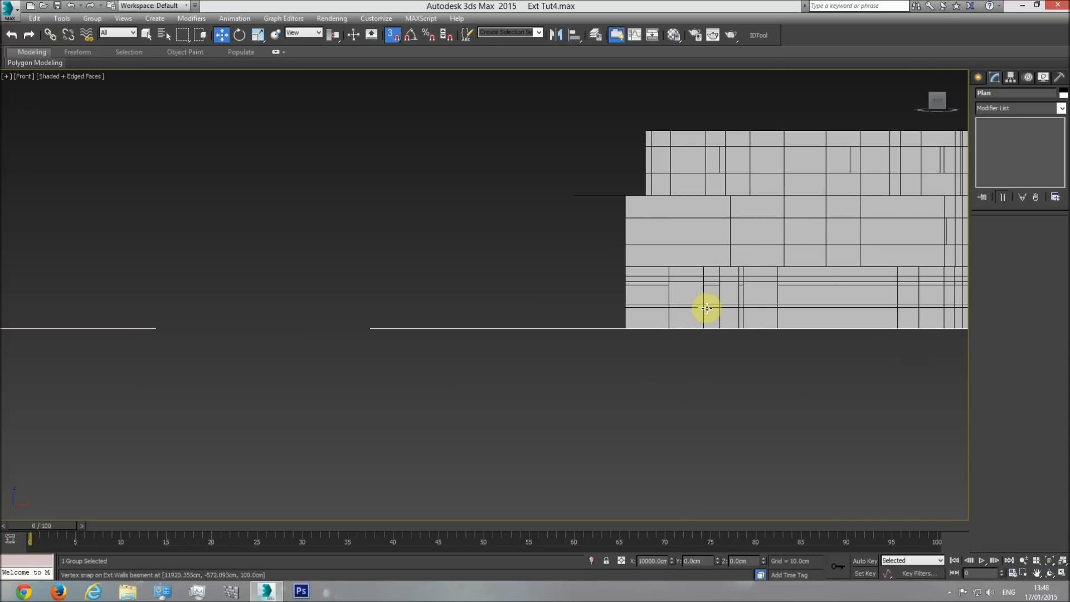
key("t")
middle_click_drag(580, 330, 583, 363)
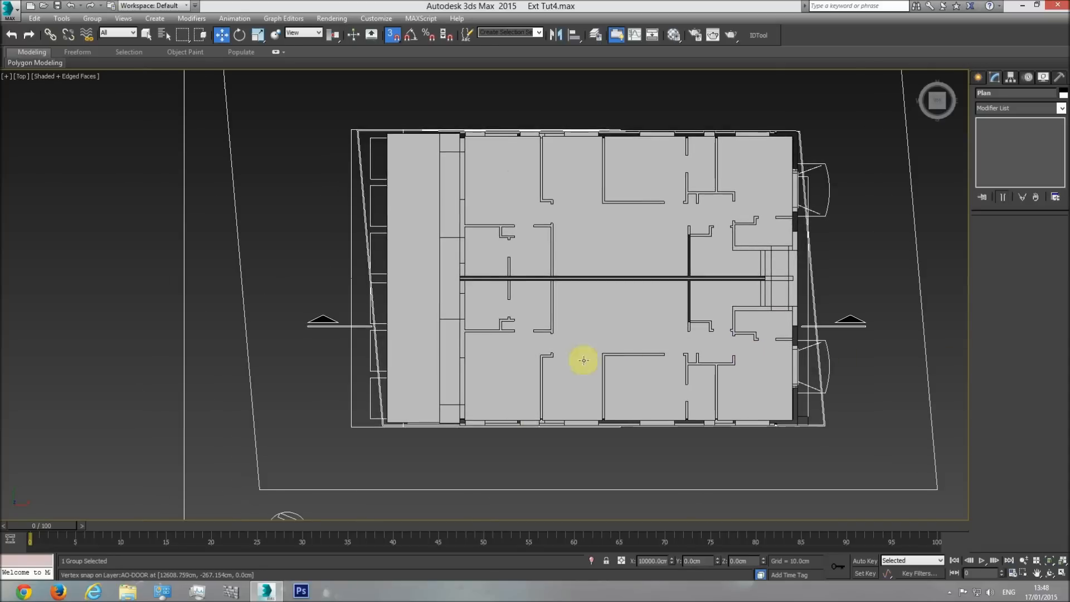
Deselect the plan, display the model in wireframe and select the balcony floor.
left_click(460, 97)
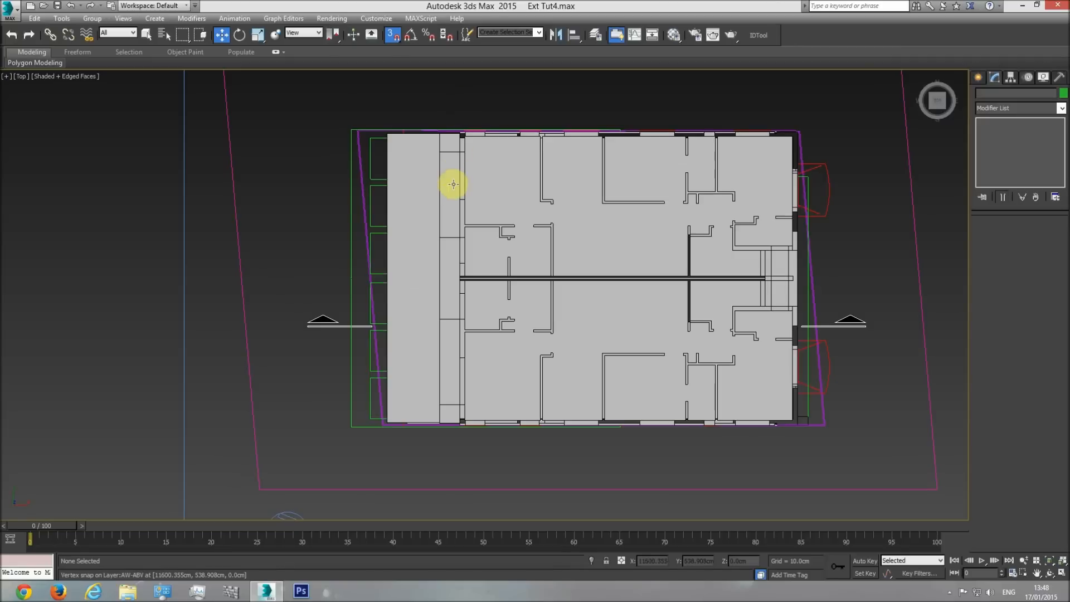
key("F3")
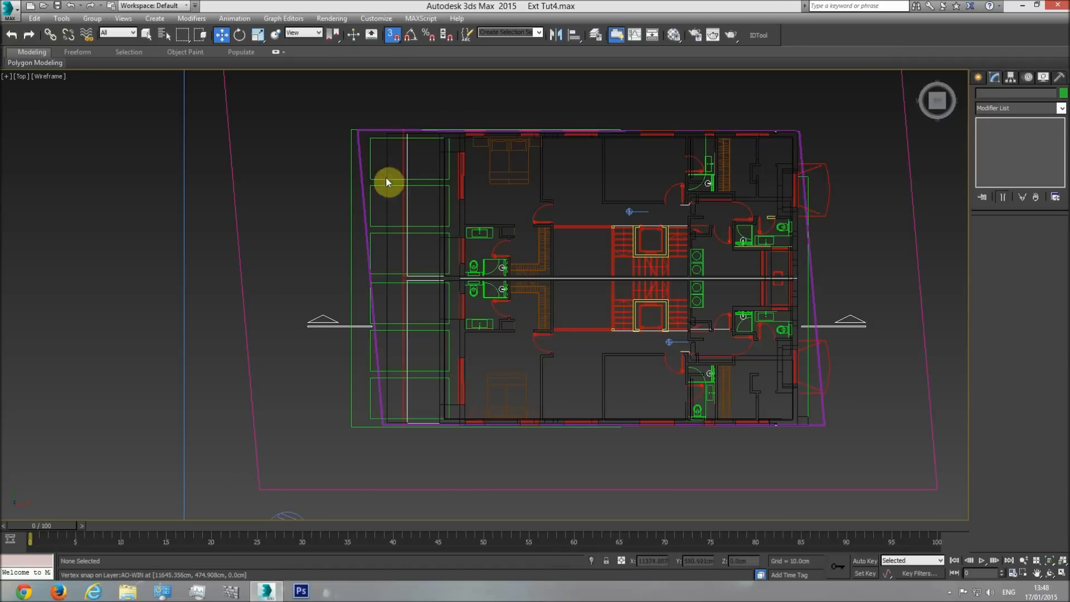
scroll(452, 165, "up", 2)
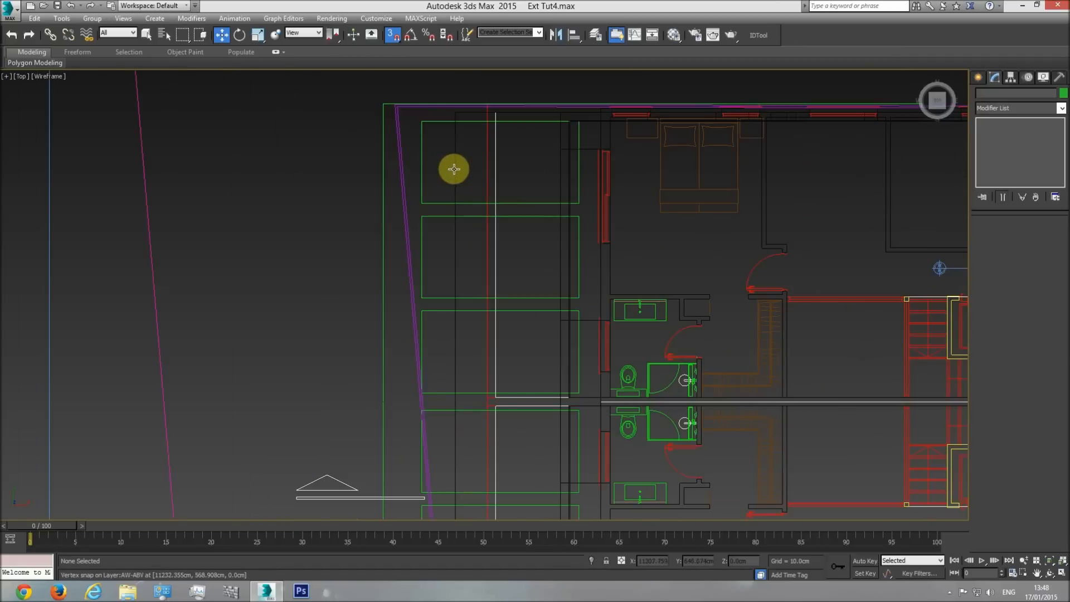
left_click(453, 163)
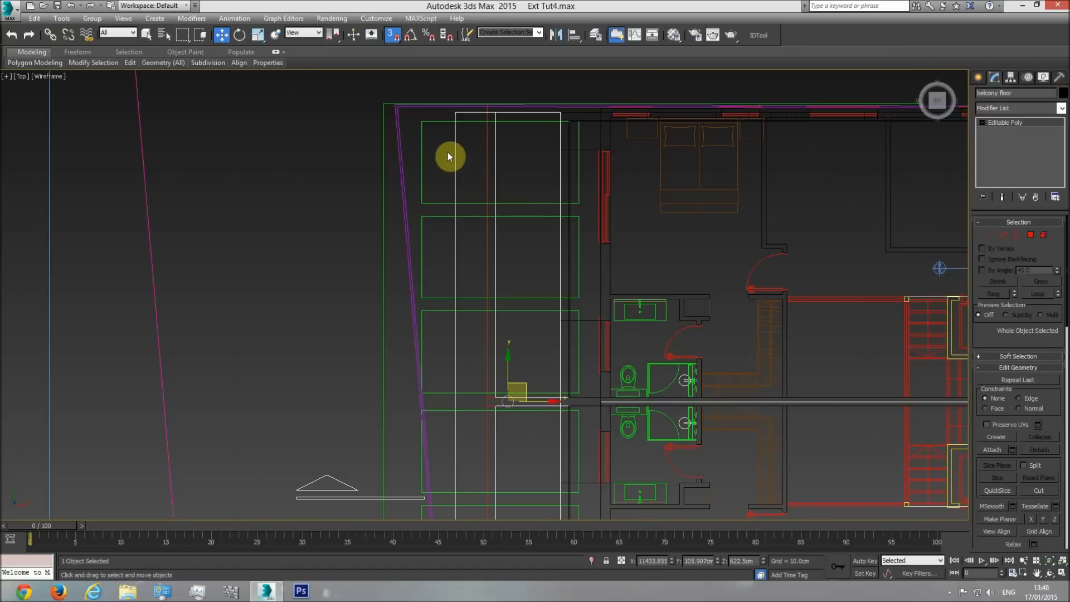
mouse_move(454, 115)
left_mouse_down()
mouse_move(511, 123)
mouse_move(467, 133)
mouse_move(513, 116)
left_mouse_up()
middle_click_drag(513, 117, 496, 167)
Move the balcony floor's two outer vertices inward, snapping them to the balcony edge line on the upper-floor plan.
scroll(497, 167, "up", 3)
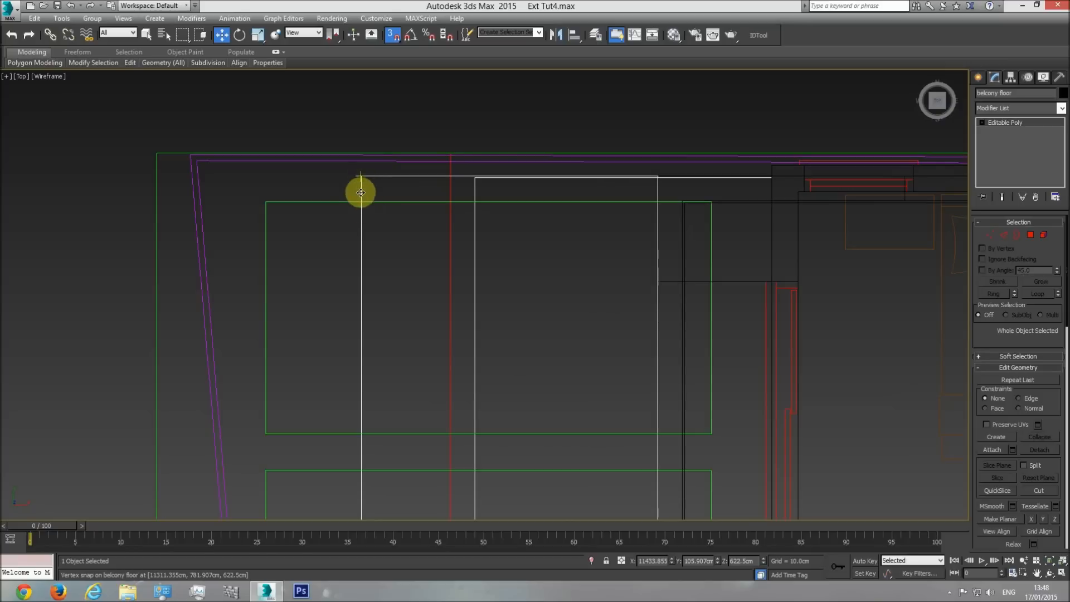
left_click(990, 235)
middle_click_drag(622, 312, 605, 249)
scroll(587, 312, "down", 6)
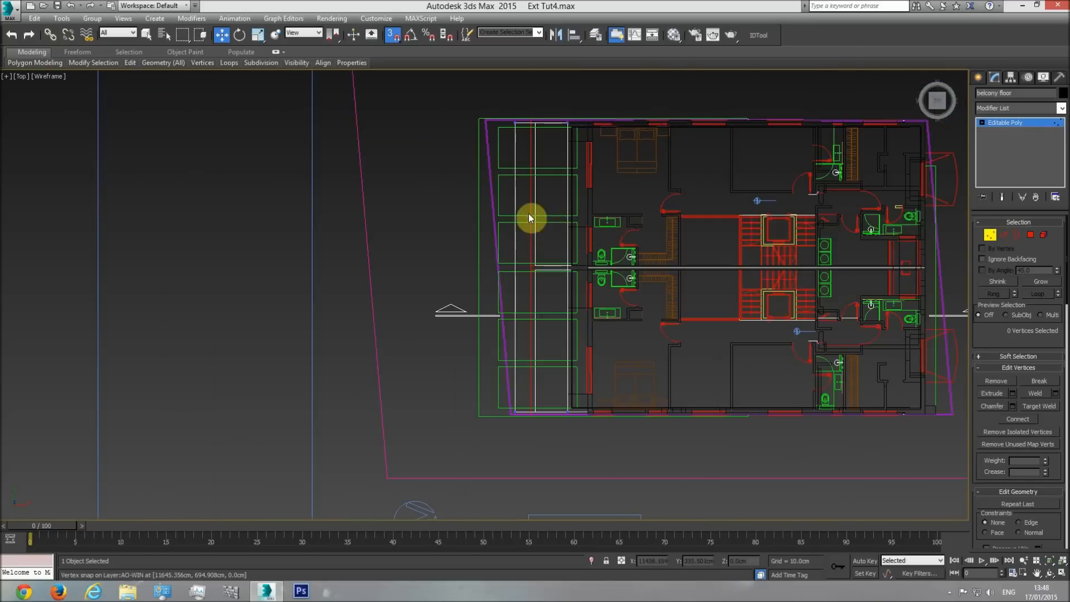
left_click_drag(490, 445, 490, 445)
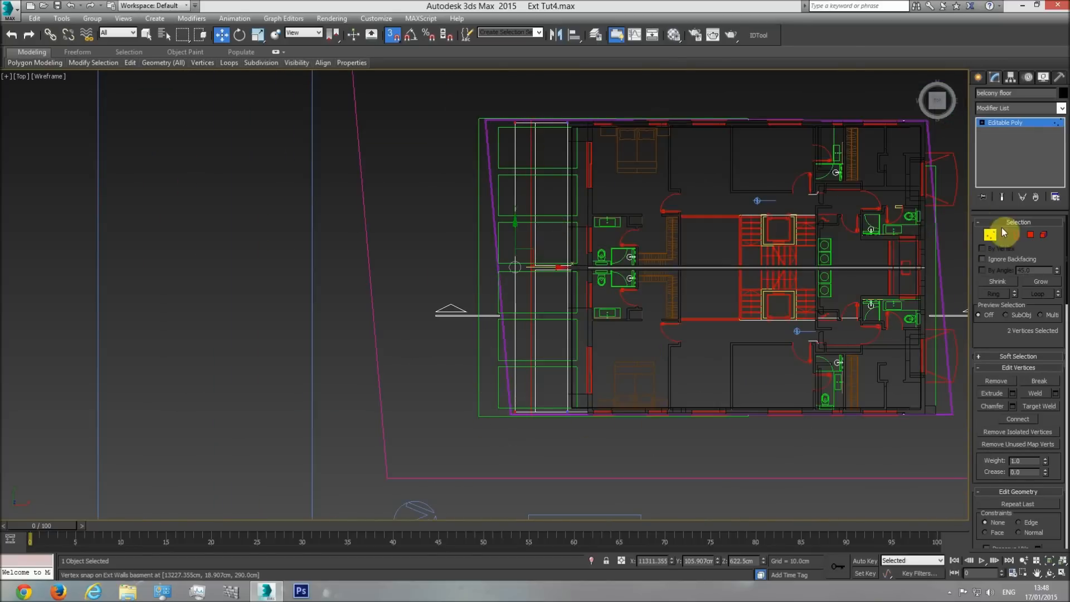
scroll(535, 272, "up", 5)
left_click_drag(506, 273, 518, 455)
scroll(537, 200, "down", 2)
middle_click_drag(538, 199, 529, 288)
left_click(533, 246)
Inspect the balcony floor's outer edge up close and against the building in shaded perspective.
scroll(531, 217, "up", 2)
scroll(529, 220, "up", 4)
key("p")
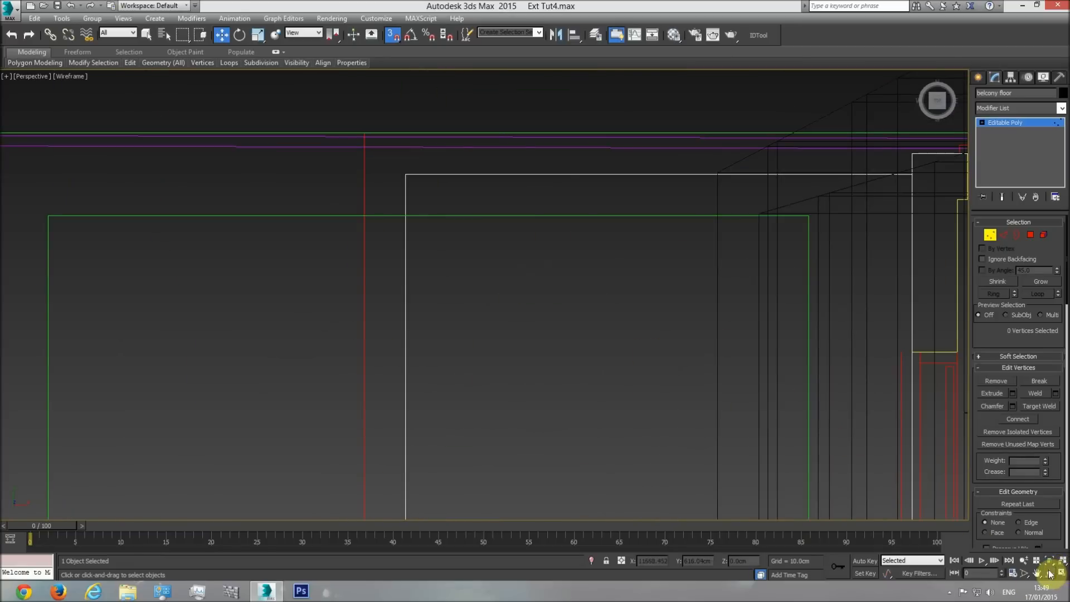
left_click(1050, 573)
left_click_drag(497, 324, 518, 273)
scroll(519, 275, "down", 5)
key("F3")
scroll(544, 354, "up", 2)
left_click_drag(544, 353, 537, 328)
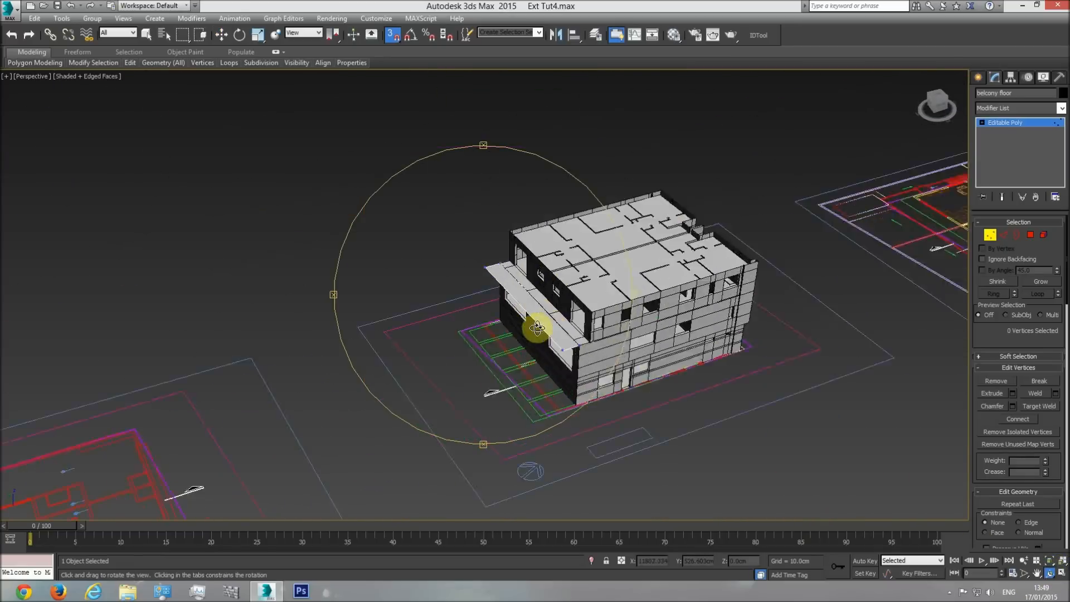
scroll(537, 327, "up", 8)
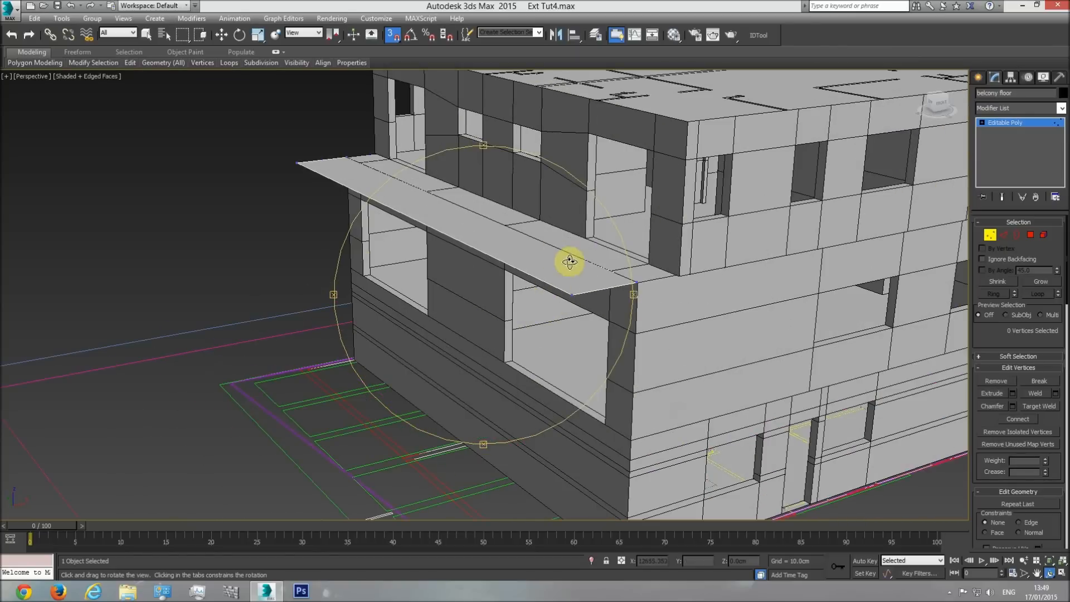
key("w")
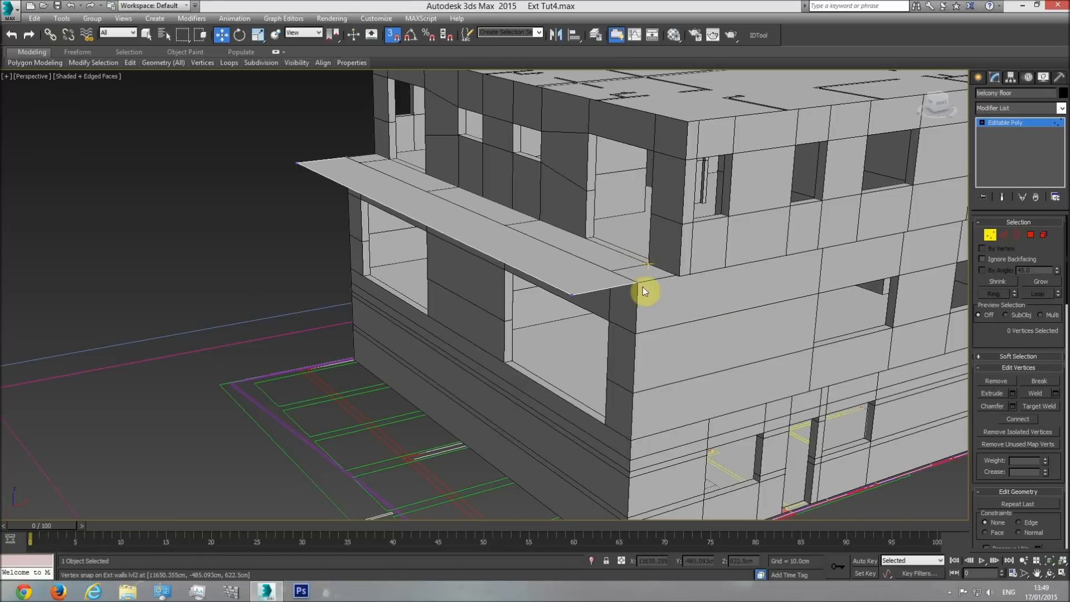
Examine the floor slab band and its level markers on the side elevation drawing in wireframe from above.
key("f")
key("F3")
scroll(662, 283, "down", 3)
scroll(646, 277, "up", 4)
scroll(650, 301, "down", 5)
middle_click_drag(357, 308, 580, 310)
key("t")
scroll(527, 326, "down", 12)
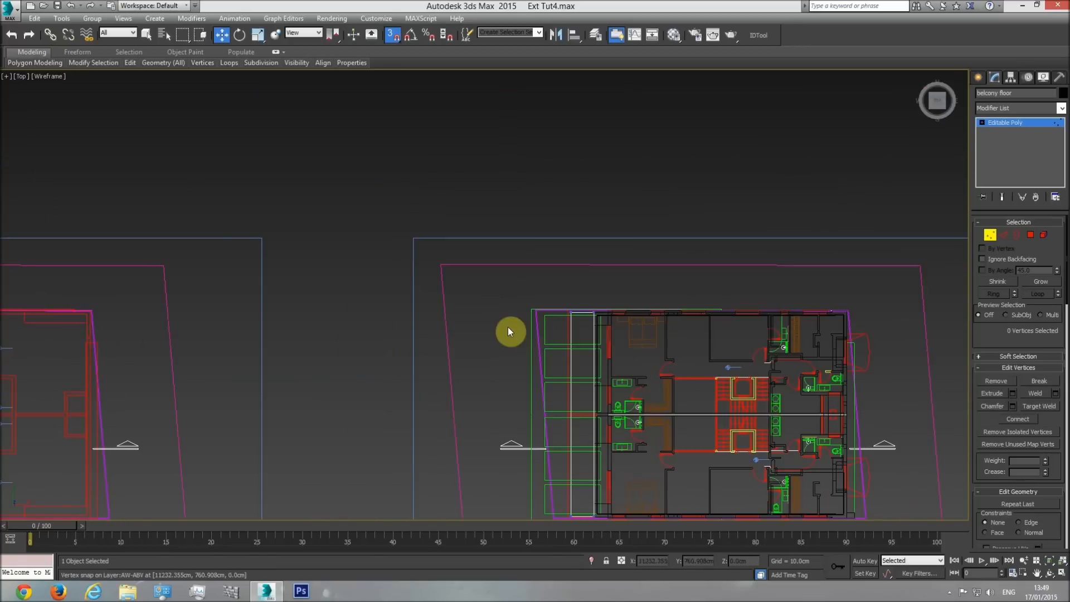
middle_click_drag(144, 356, 575, 337)
middle_click_drag(167, 343, 629, 326)
scroll(424, 329, "up", 5)
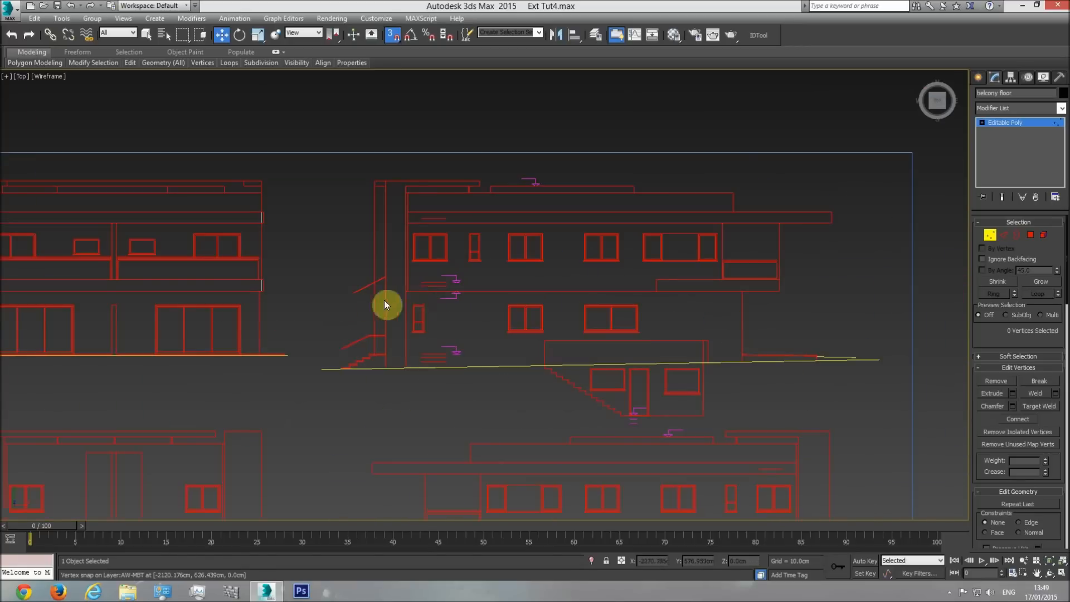
scroll(683, 289, "up", 4)
scroll(686, 302, "up", 3)
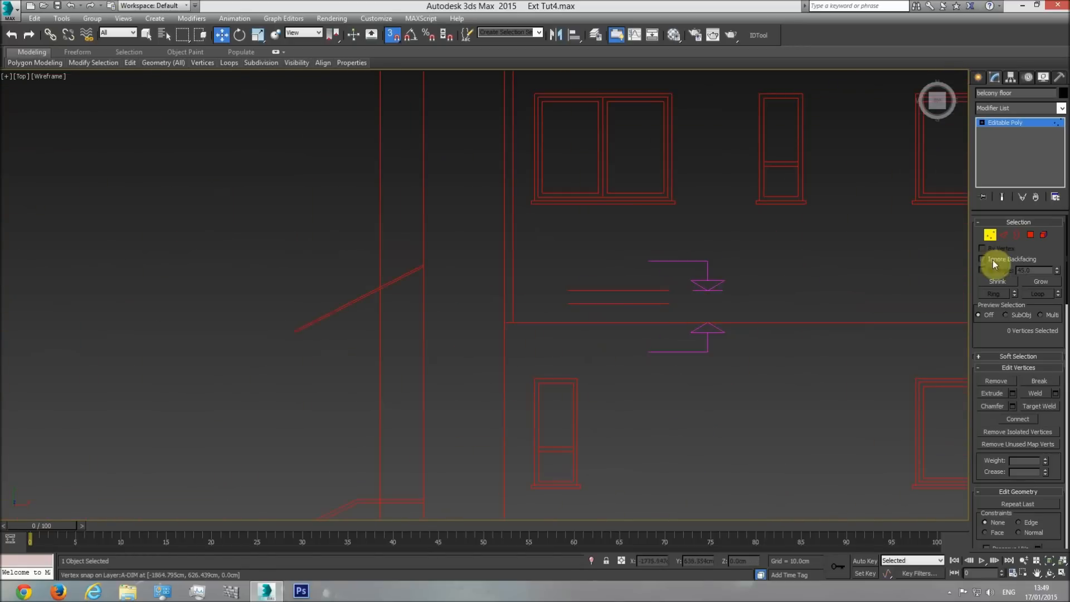
Measure the slab thickness between the level markers on the side elevation with a temporary box, and delete the box.
left_click(979, 77)
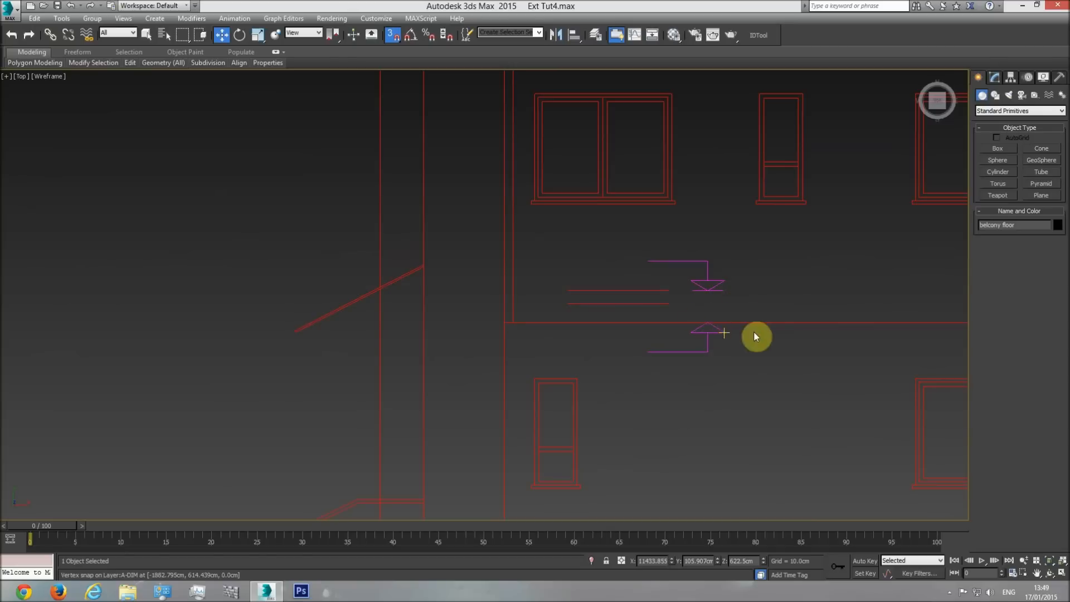
left_click(998, 148)
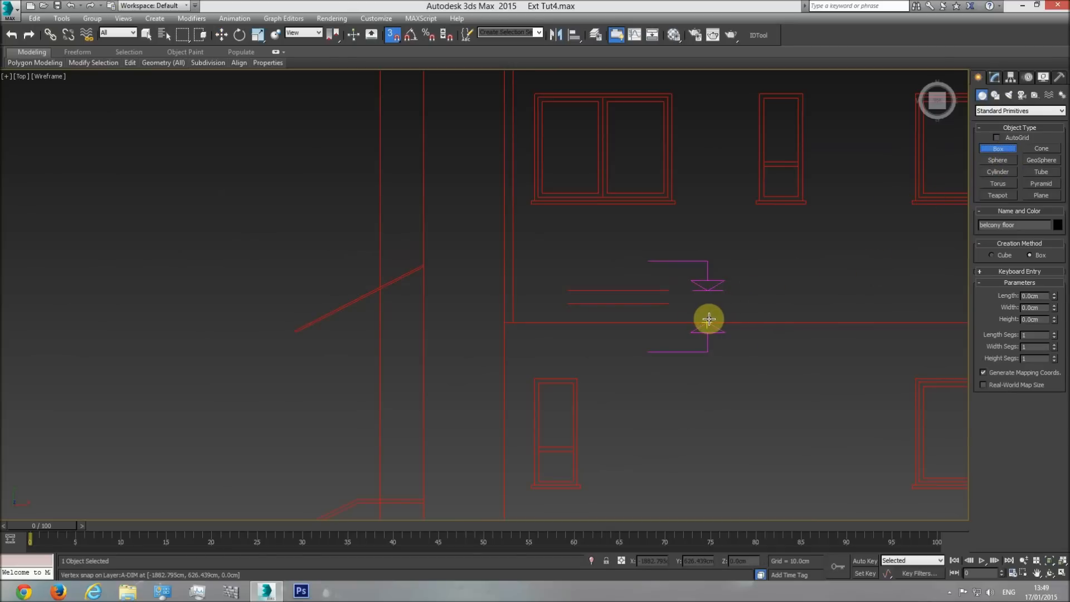
left_click_drag(708, 320, 681, 304)
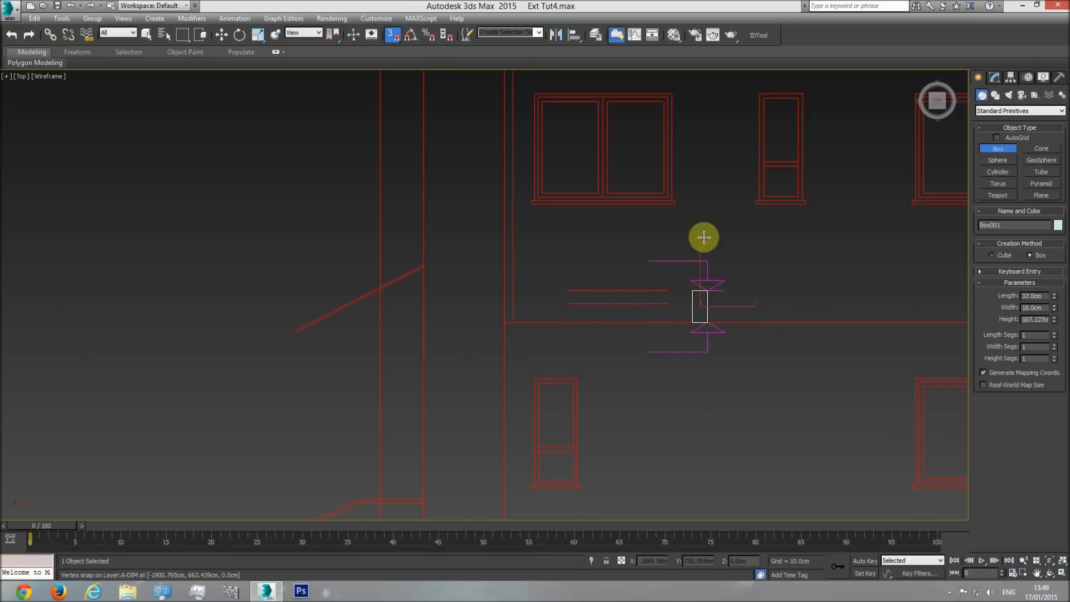
left_click(712, 322)
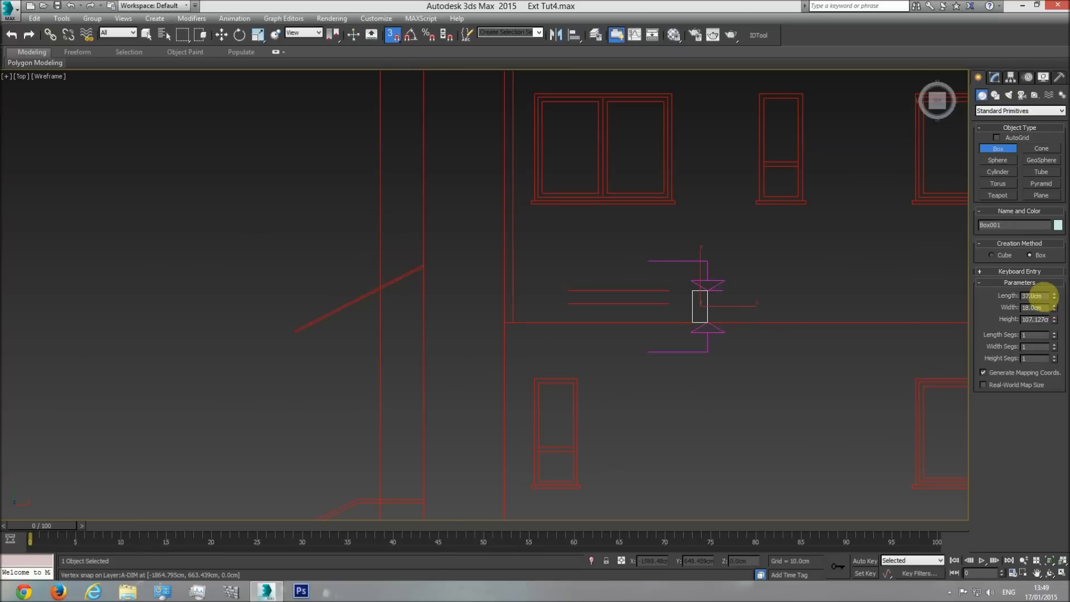
left_click_drag(1054, 299, 1051, 255)
scroll(736, 306, "down", 5)
key("w")
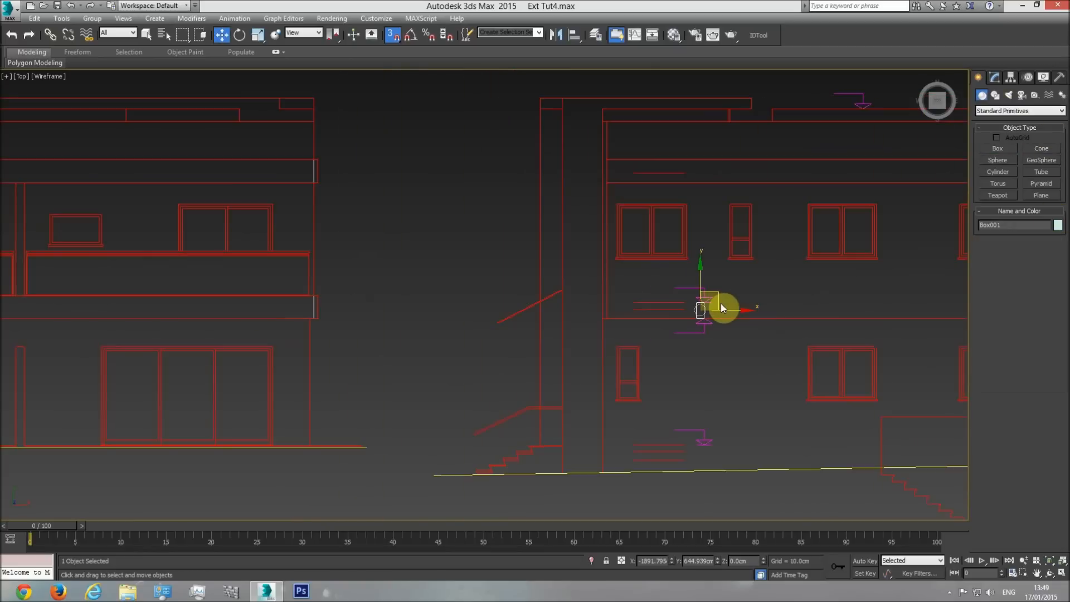
key("Delete")
Return to the building in shaded perspective and select the balcony floor.
key("p")
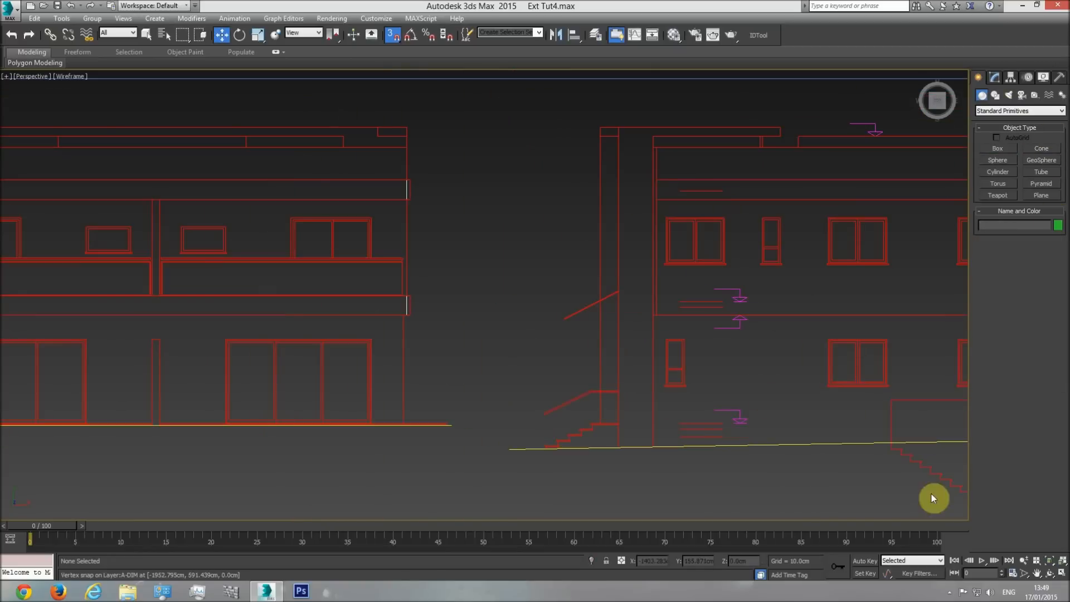
left_click(1037, 562)
left_click(1049, 573)
left_click_drag(554, 370, 519, 288)
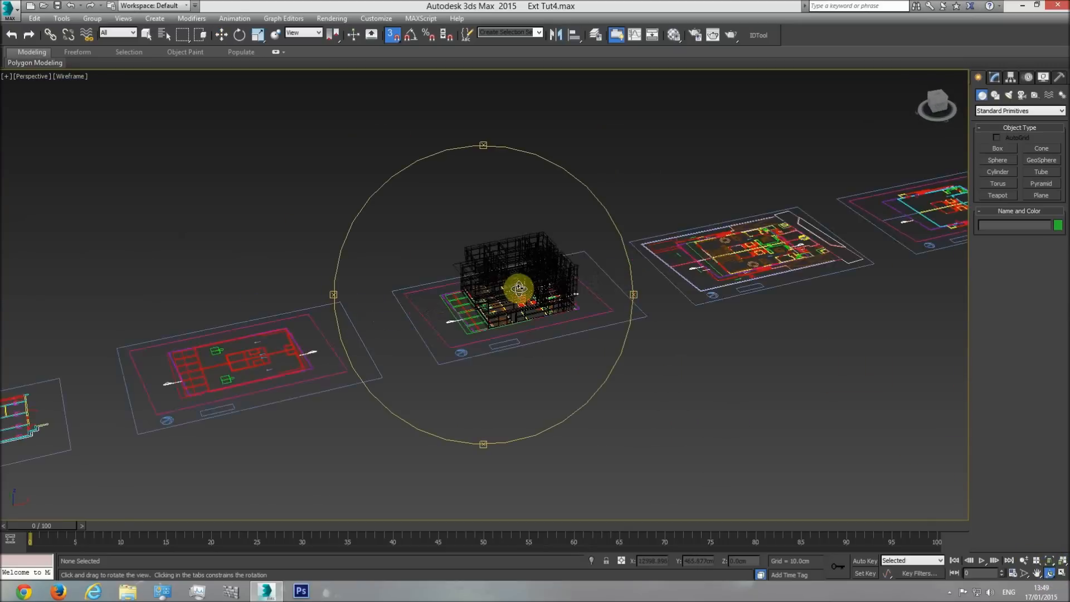
key("F3")
scroll(473, 287, "up", 5)
key("w")
left_click(521, 273)
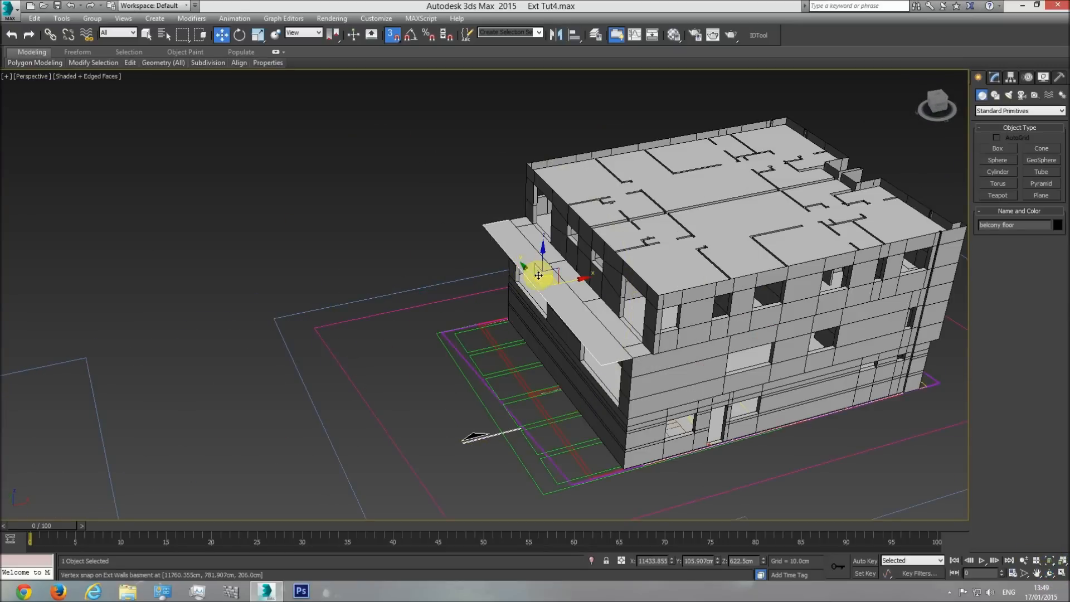
scroll(590, 334, "up", 4)
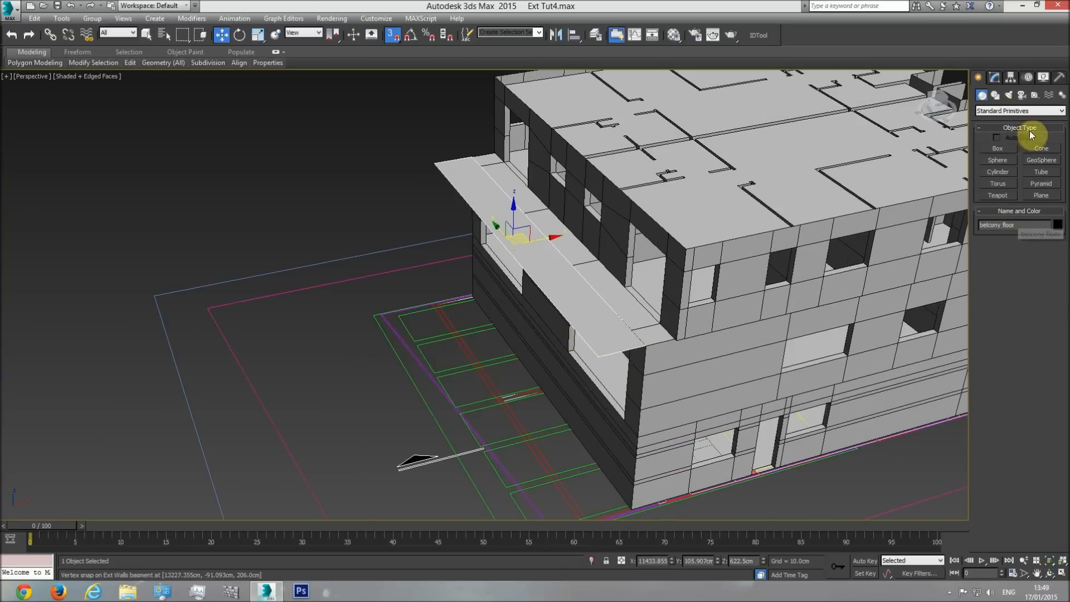
Apply a Shell modifier to the balcony floor with an outer amount of 37 cm.
left_click(995, 77)
left_click(1062, 108)
left_click_drag(1062, 346, 1061, 251)
scroll(1062, 251, "down", 10)
left_click(995, 245)
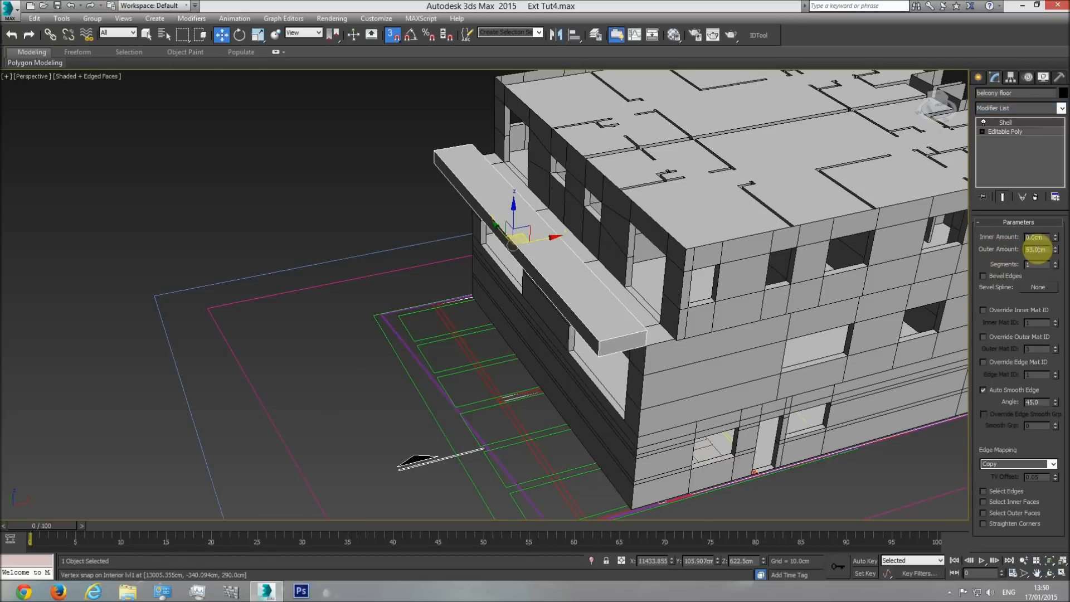
type("37")
key("Return")
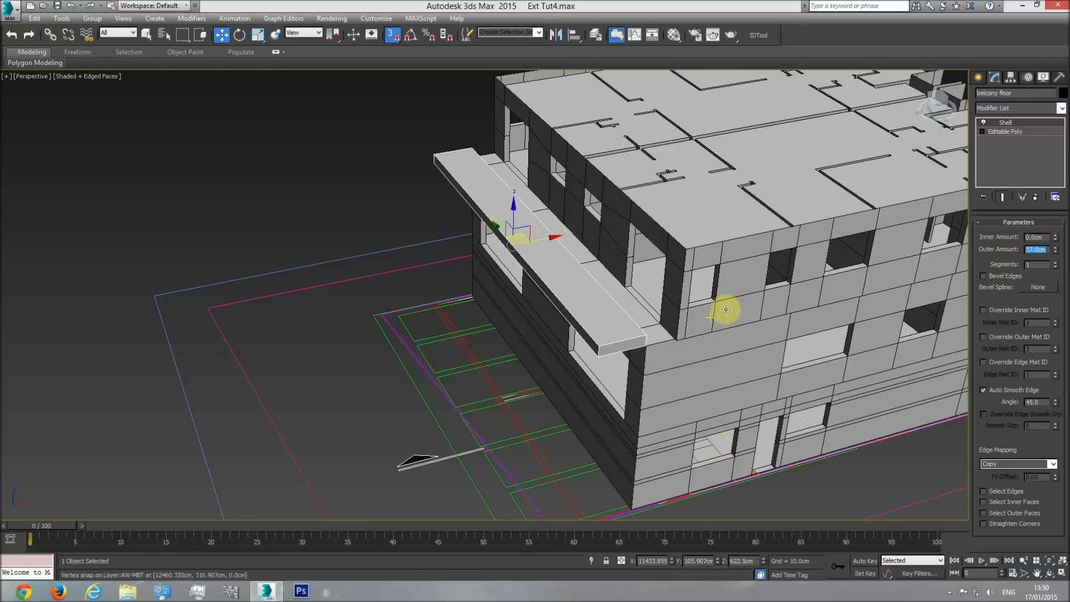
Set the Shell's outer amount to 0 cm and inner amount to 37 cm, and check the balcony slab in perspective.
type("0")
left_click(1040, 236)
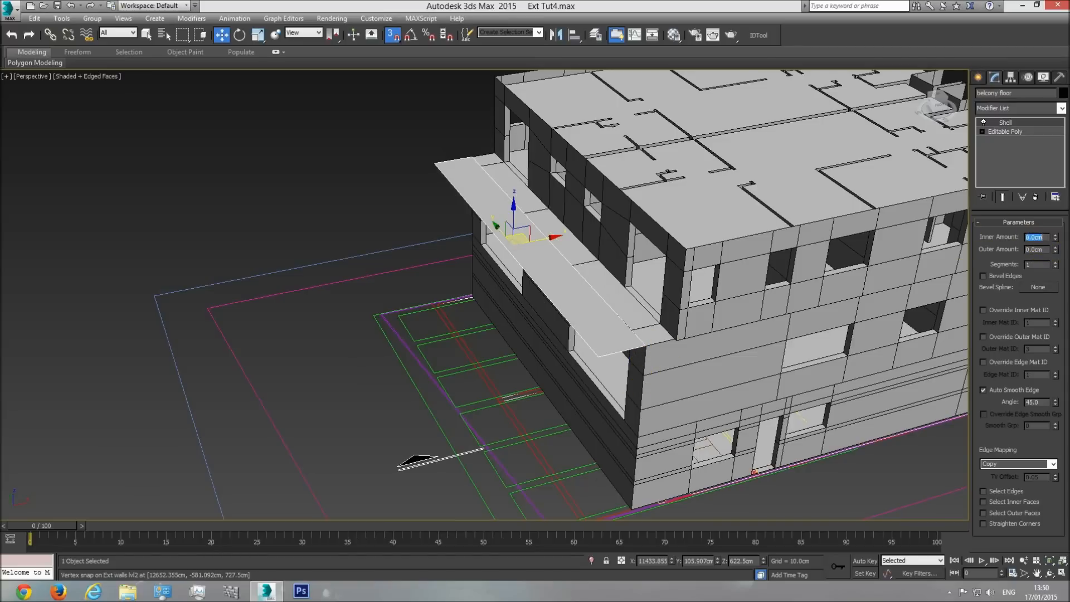
key("Return")
middle_click_drag(590, 353, 573, 322)
left_click(1050, 574)
left_click_drag(535, 310, 615, 244)
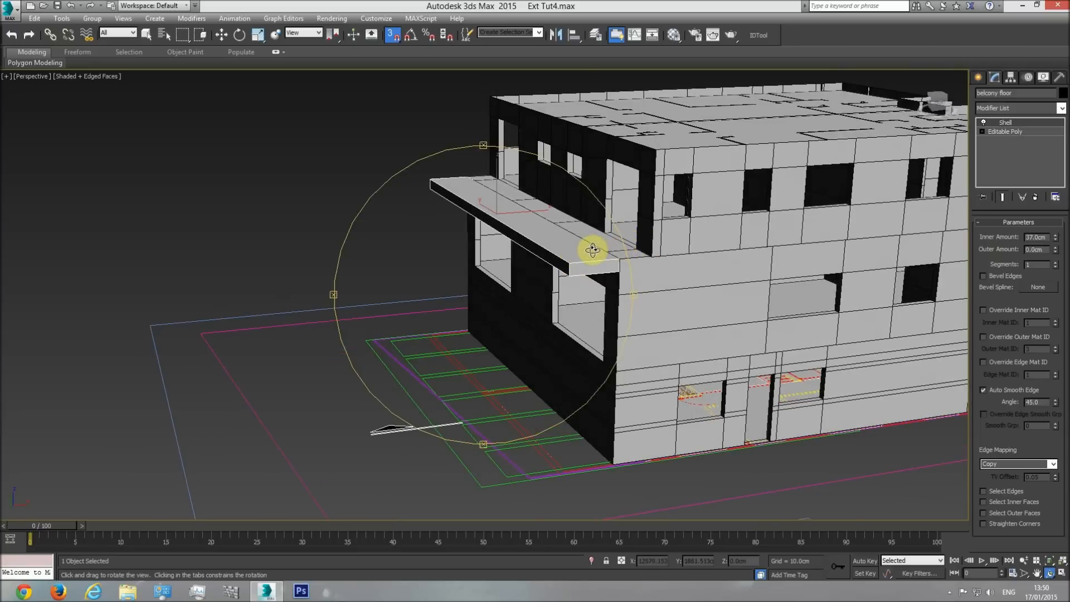
left_click_drag(556, 268, 558, 281)
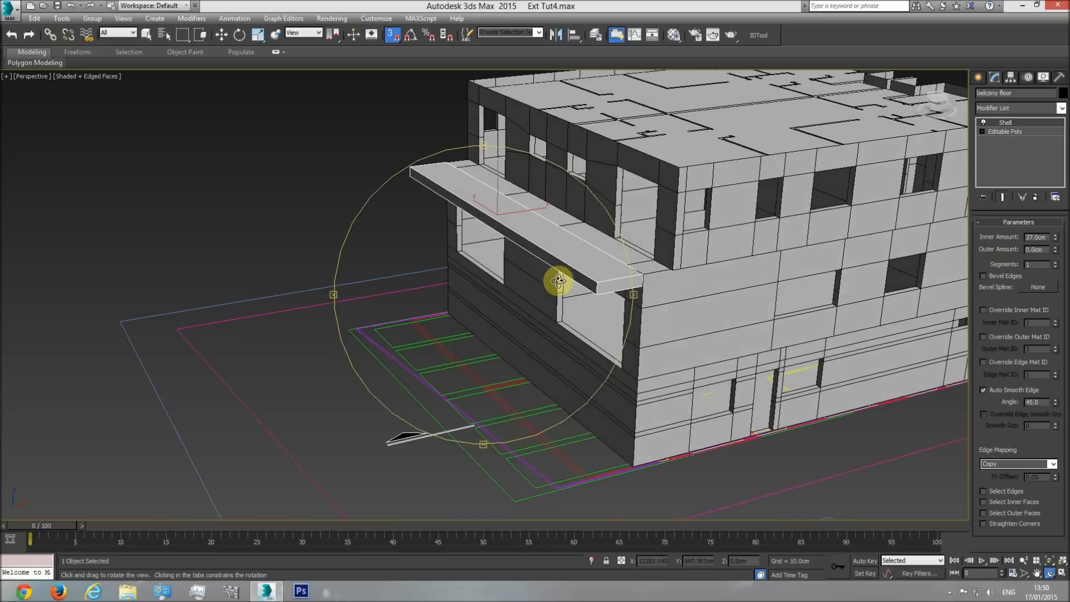
key("w")
Compare the balcony slab's outer corner on the upper-floor plan with the balcony on the side elevation.
key("t")
scroll(568, 341, "down", 10)
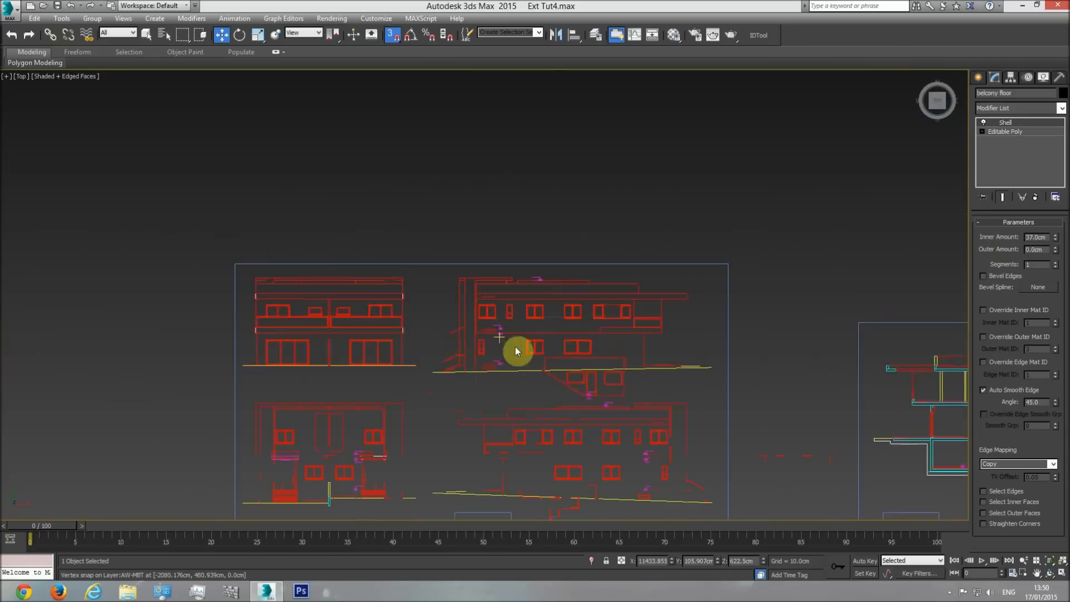
middle_click_drag(755, 359, 560, 362)
scroll(666, 340, "up", 5)
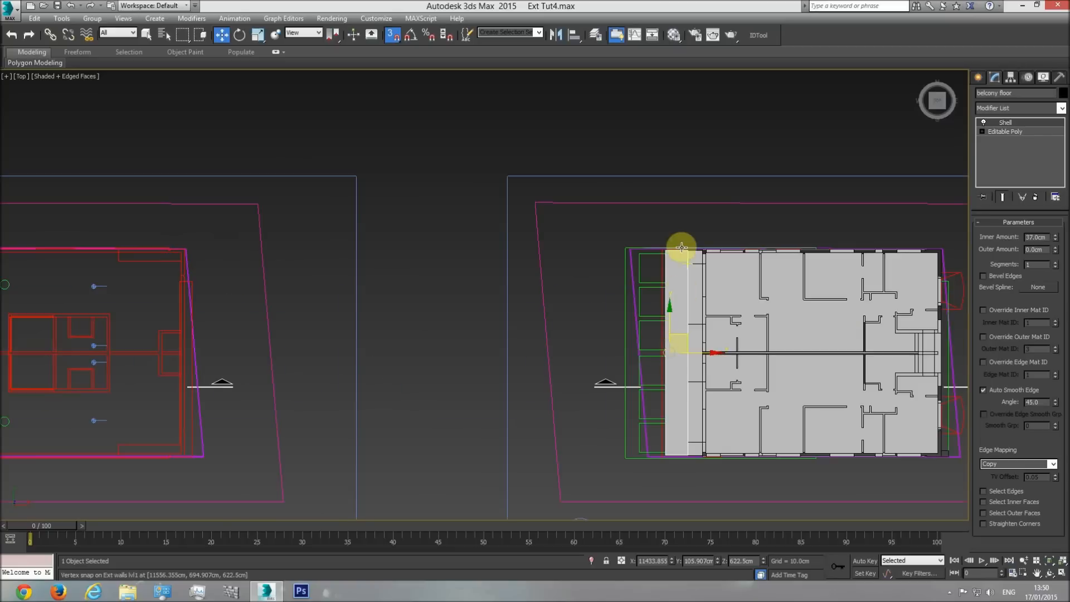
scroll(681, 246, "up", 4)
scroll(752, 269, "up", 3)
scroll(778, 276, "down", 2)
scroll(565, 323, "down", 2)
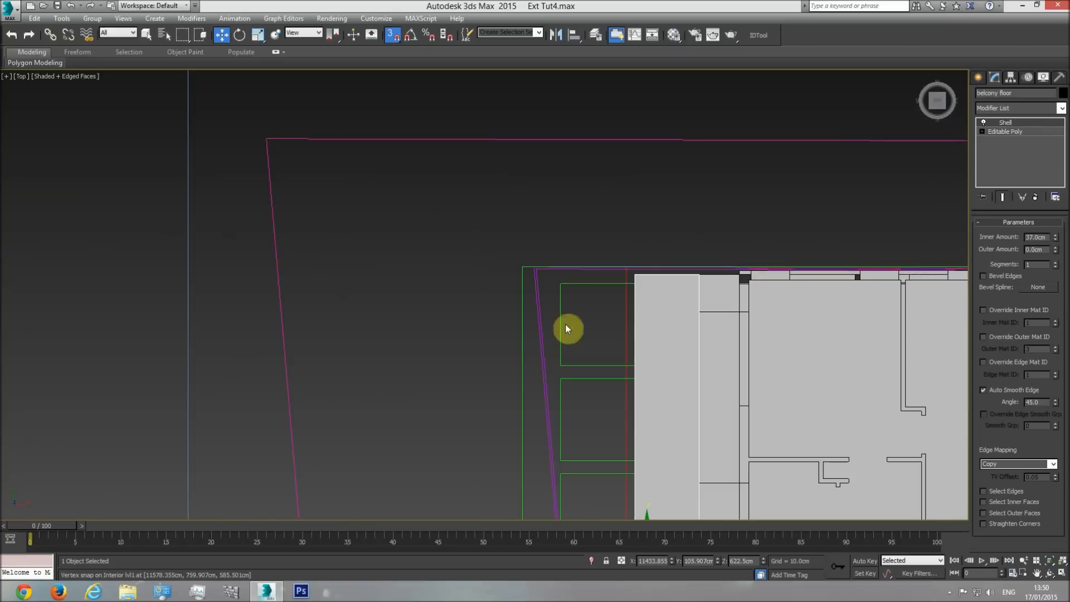
scroll(531, 337, "down", 5)
middle_click_drag(40, 346, 1067, 345)
middle_click_drag(332, 297, 333, 297)
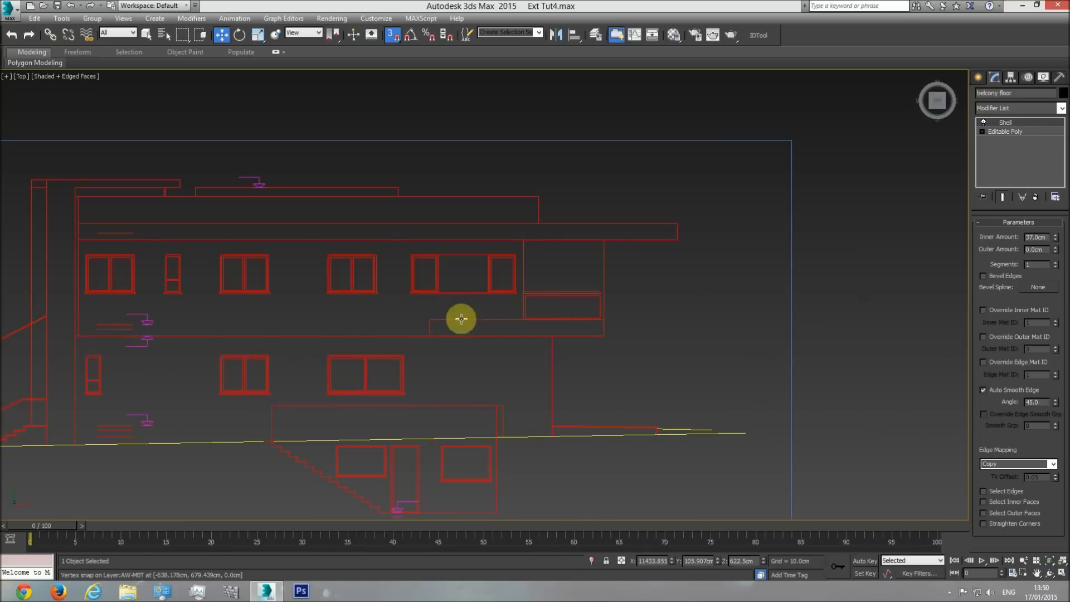
Measure at the balcony's outer end on the side elevation with a temporary box, and delete the box.
left_click(978, 77)
left_click(998, 149)
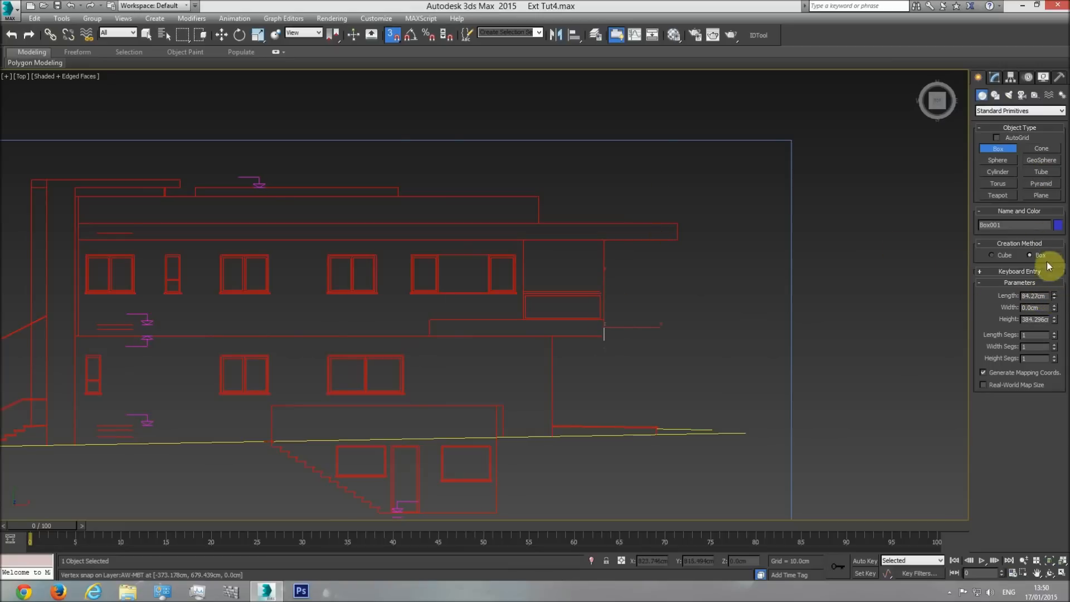
key("w")
key("Delete")
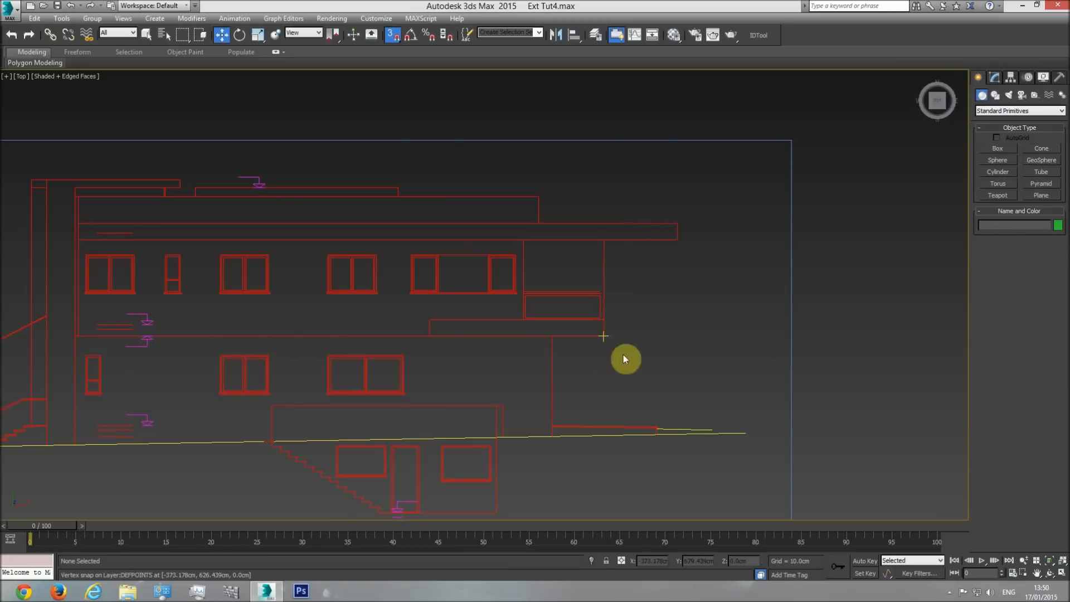
Select the plan drawing at the balcony corner and hide all unselected objects.
middle_click_drag(689, 323, 516, 333)
scroll(591, 333, "down", 8)
middle_click_drag(941, 356, 641, 333)
middle_click_drag(733, 319, 538, 325)
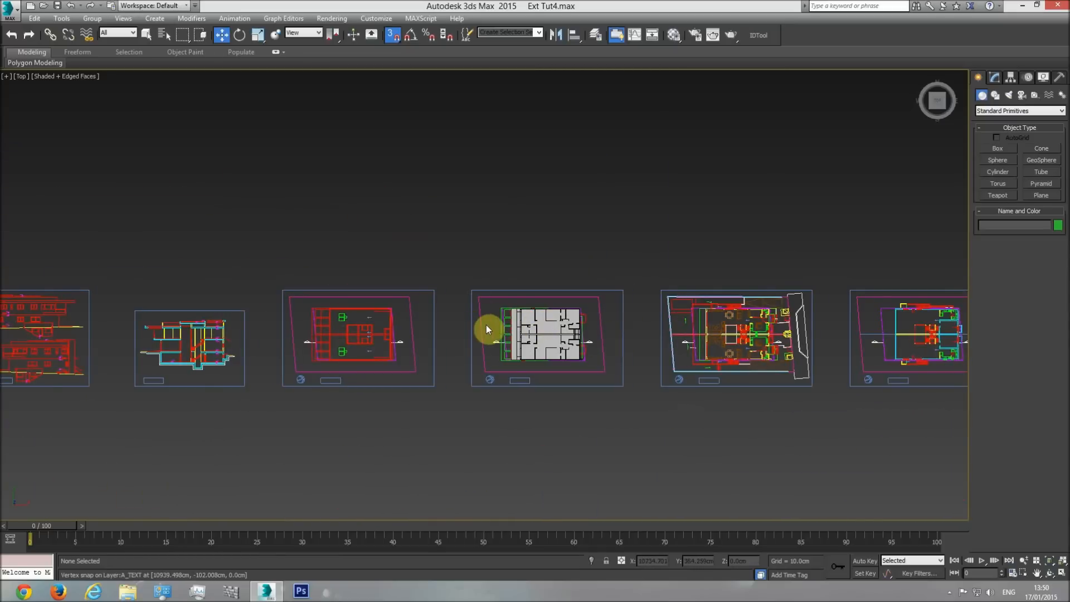
scroll(490, 329, "up", 4)
scroll(528, 300, "up", 5)
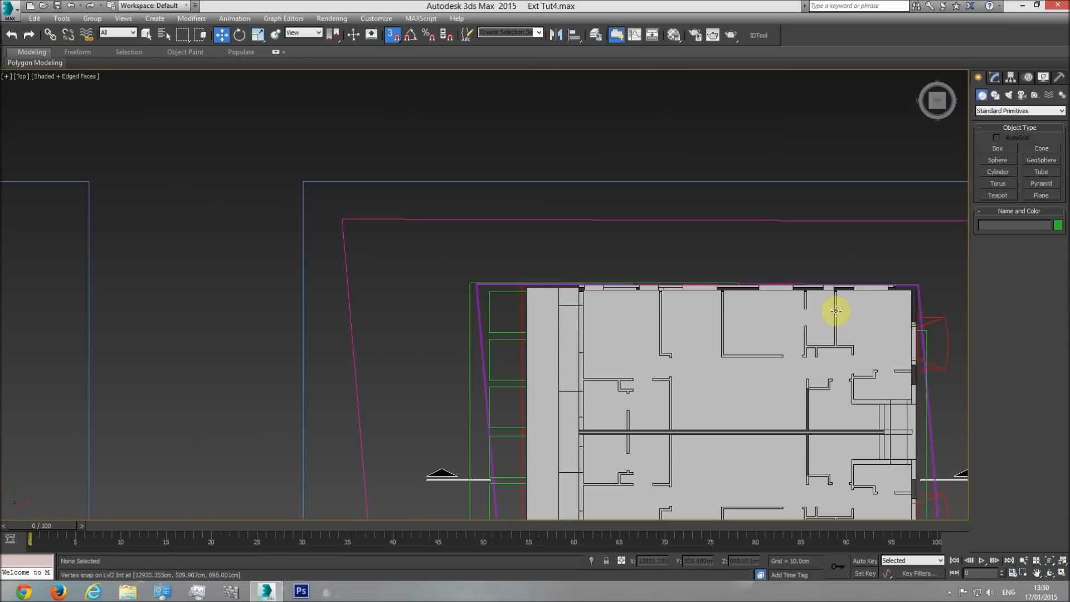
middle_click_drag(619, 374, 636, 365)
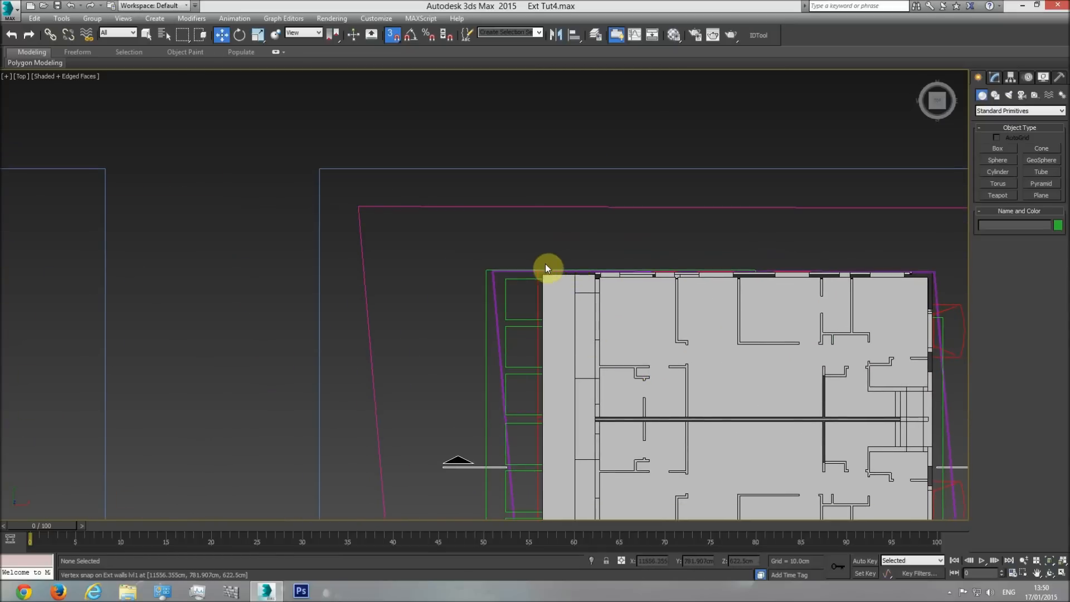
scroll(546, 269, "up", 6)
left_click(518, 296)
right_click(518, 293)
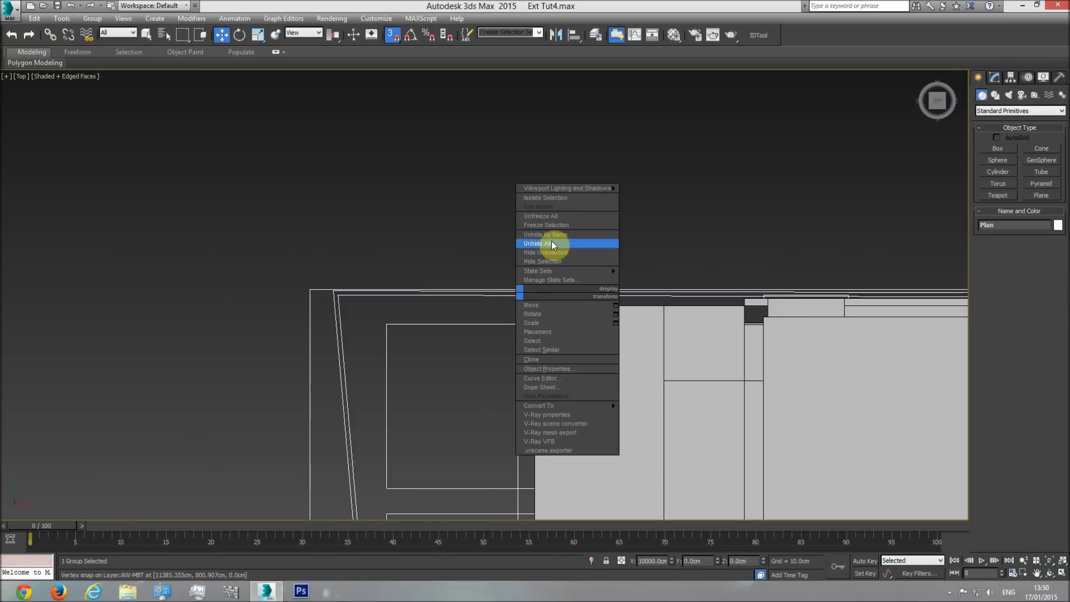
left_click(559, 248)
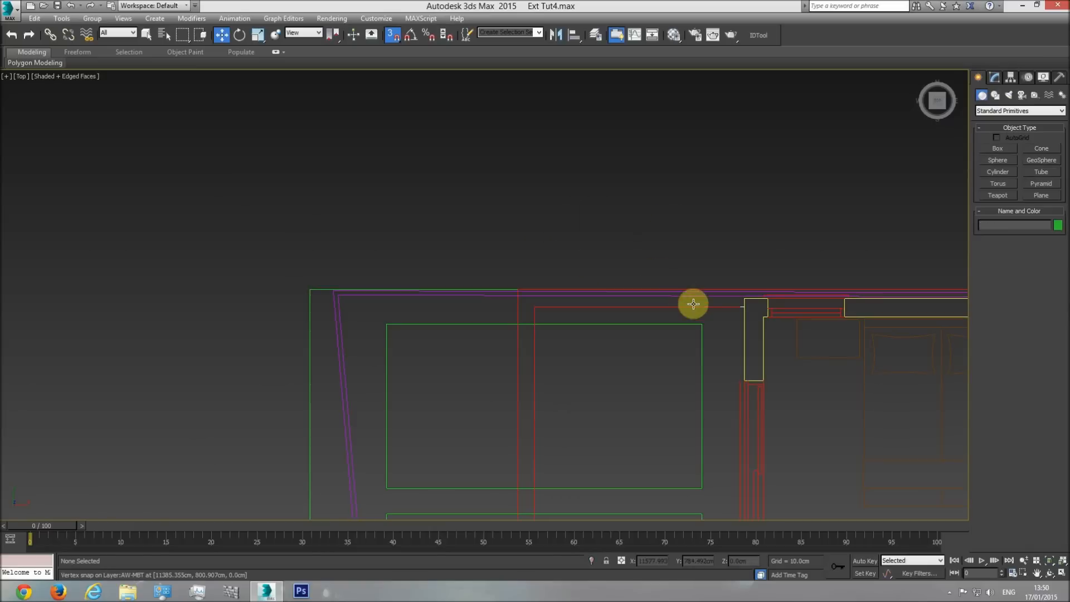
Start the Line spline tool and examine the balcony outline on the upper-floor plan.
left_click(996, 96)
left_click(998, 157)
mouse_move(867, 229)
middle_mouse_down()
mouse_move(602, 240)
mouse_move(701, 205)
middle_mouse_up()
scroll(701, 205, "down", 2)
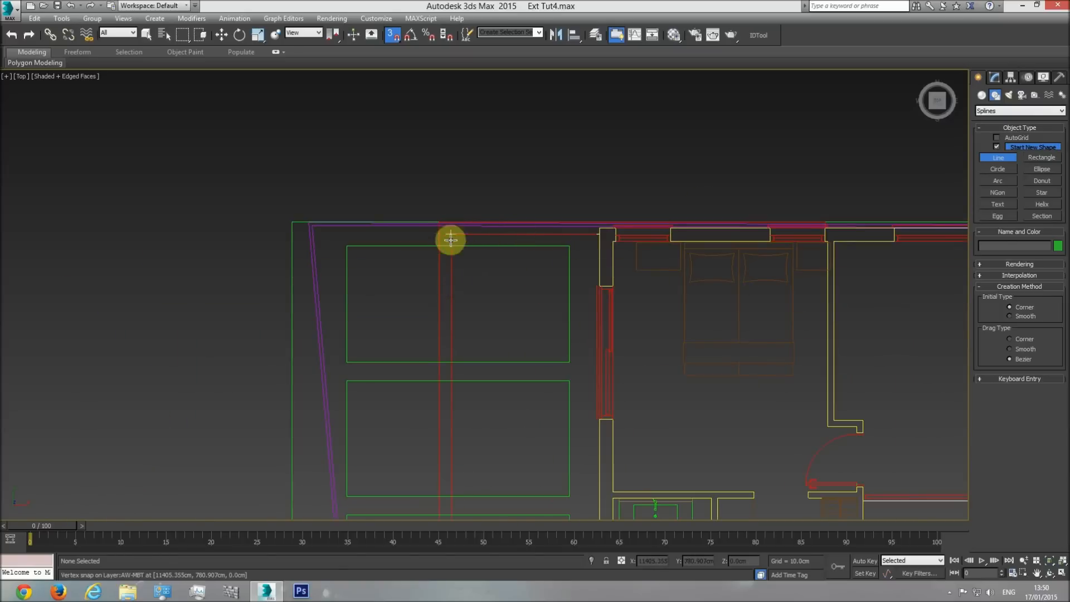
scroll(385, 262, "down", 5)
scroll(377, 220, "down", 2)
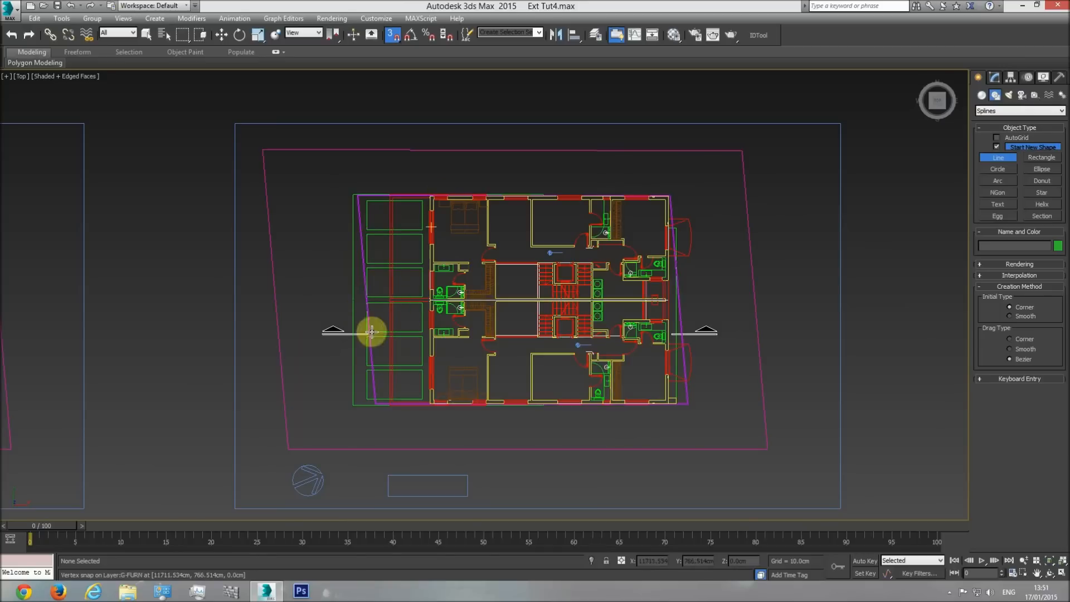
Check the balcony's extent on the side elevation and compare it with the balcony and wall corner on the upper-floor plan.
scroll(424, 284, "down", 3)
scroll(184, 301, "down", 2)
scroll(296, 281, "up", 5)
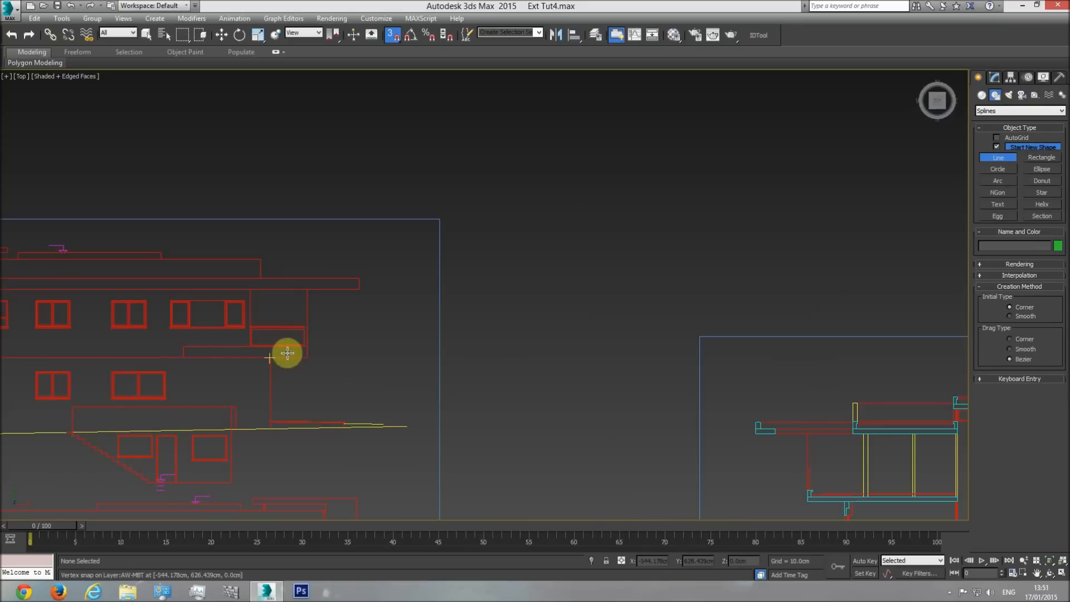
scroll(84, 315, "down", 5)
middle_click_drag(380, 351, 0, 327)
middle_click_drag(570, 323, 975, 310)
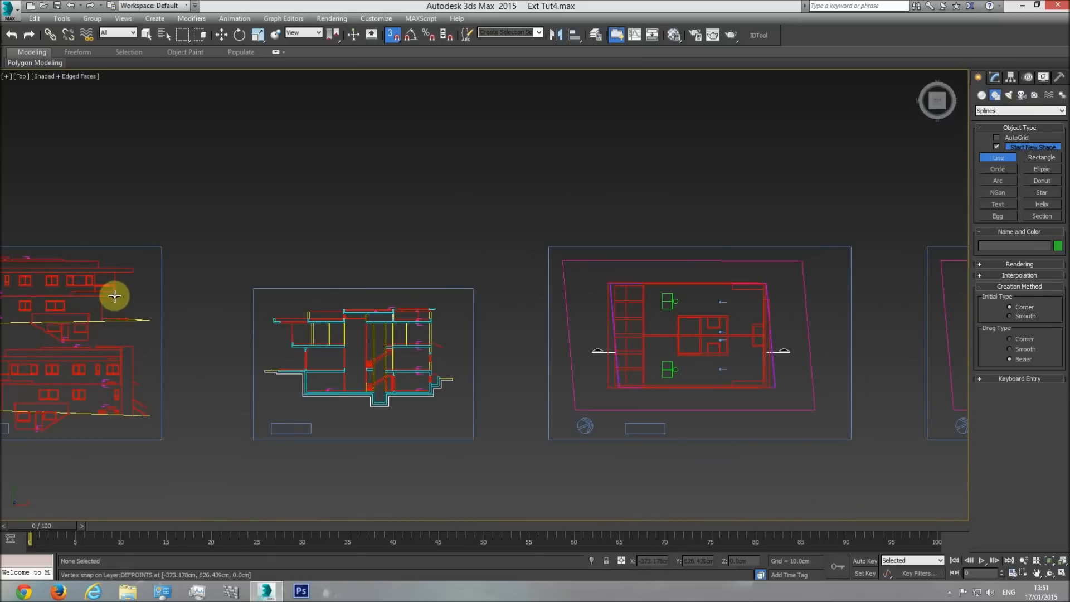
middle_click_drag(781, 319, 241, 319)
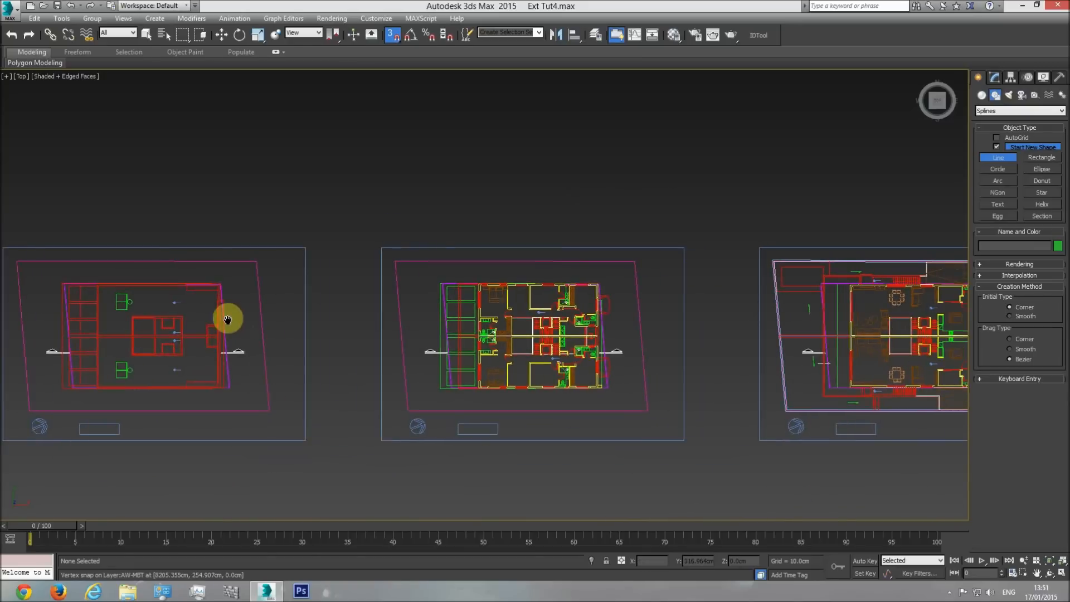
scroll(446, 307, "up", 5)
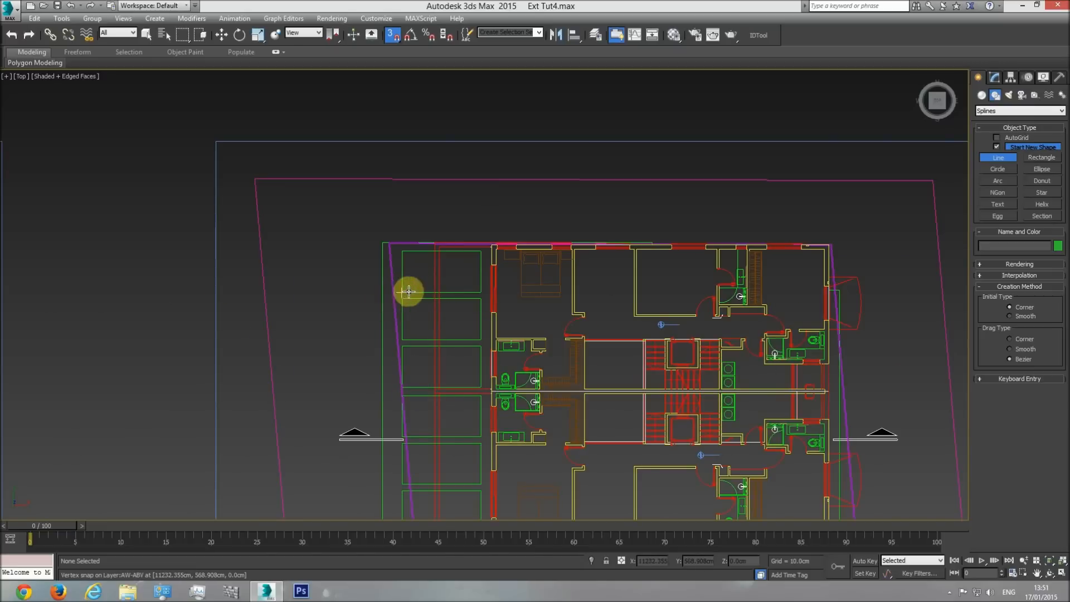
scroll(463, 331, "up", 7)
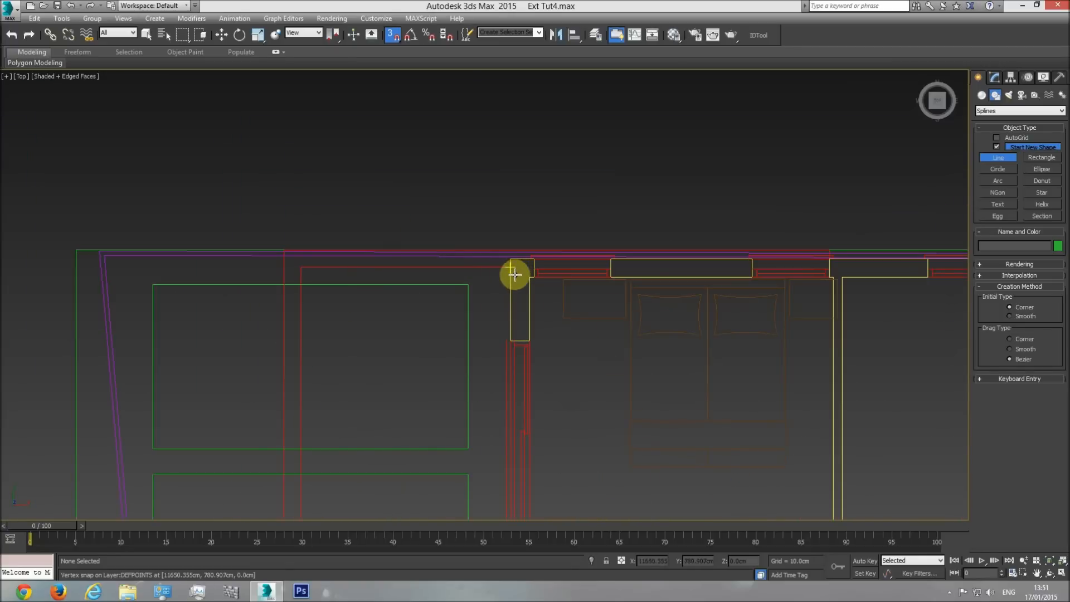
Trace the balcony's inner edge with the Line spline, snapping from the upper wall corner around to the lower wall corner on the plan.
left_click(513, 271)
left_click(300, 265)
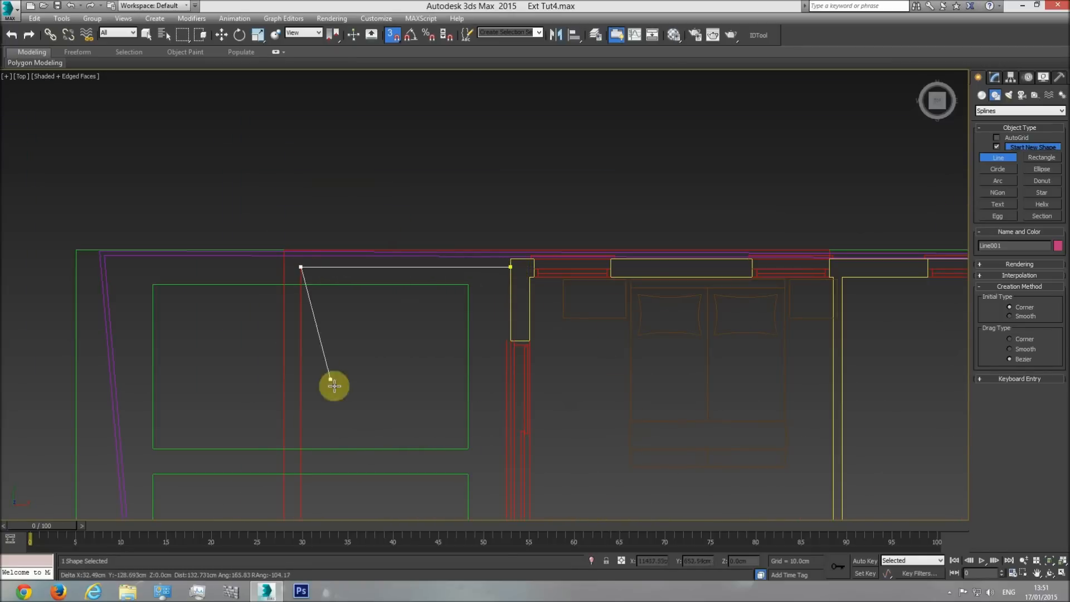
scroll(334, 383, "down", 4)
middle_click_drag(324, 247, 334, 122)
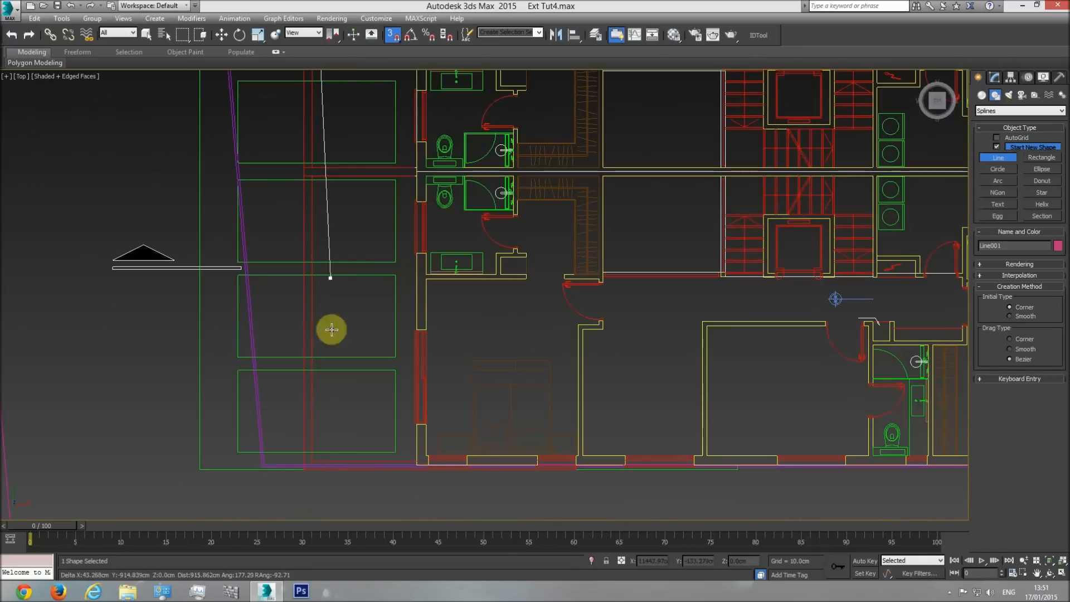
left_click(313, 458)
scroll(413, 461, "up", 6)
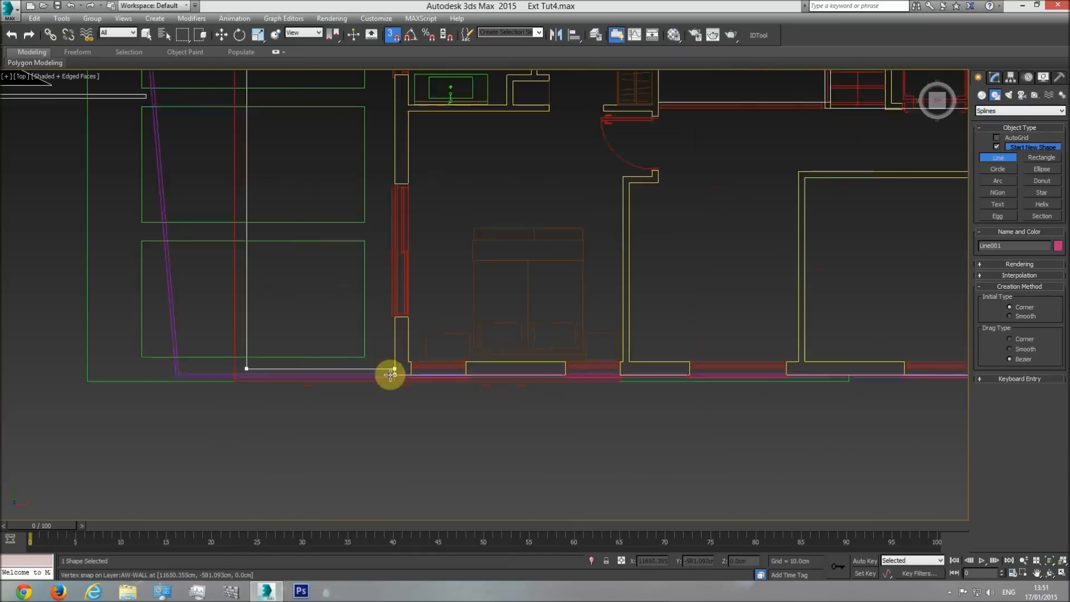
left_click(398, 375)
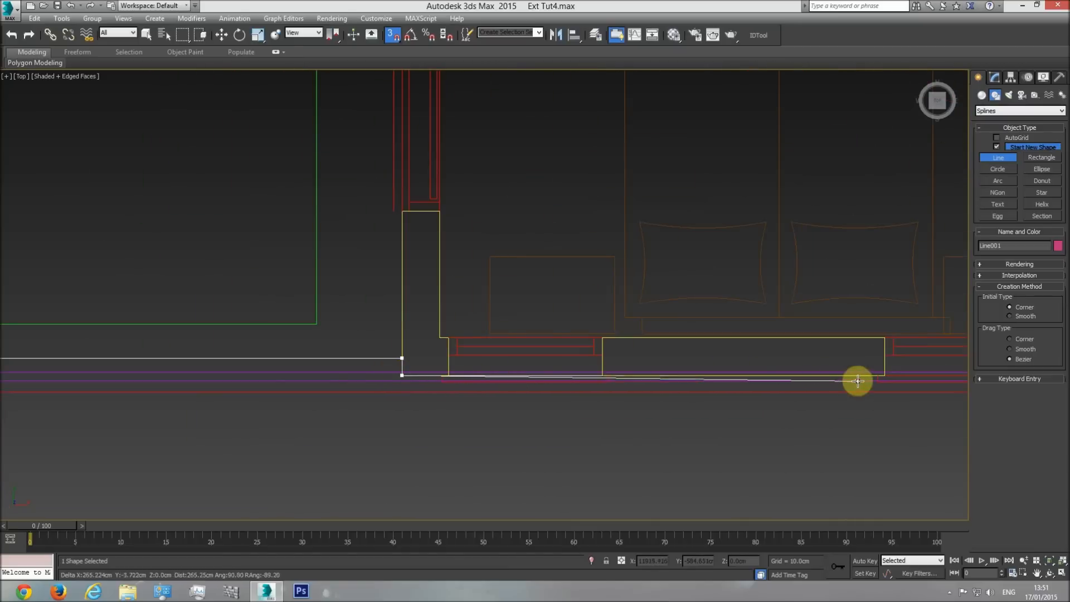
Continue the spline along the lower facade wall, step out to the outer line, and run back to the balcony's outer lower corner.
middle_click_drag(842, 377, 430, 376)
left_click(615, 375)
left_click(614, 394)
middle_click_drag(326, 405, 766, 407)
scroll(767, 407, "down", 2)
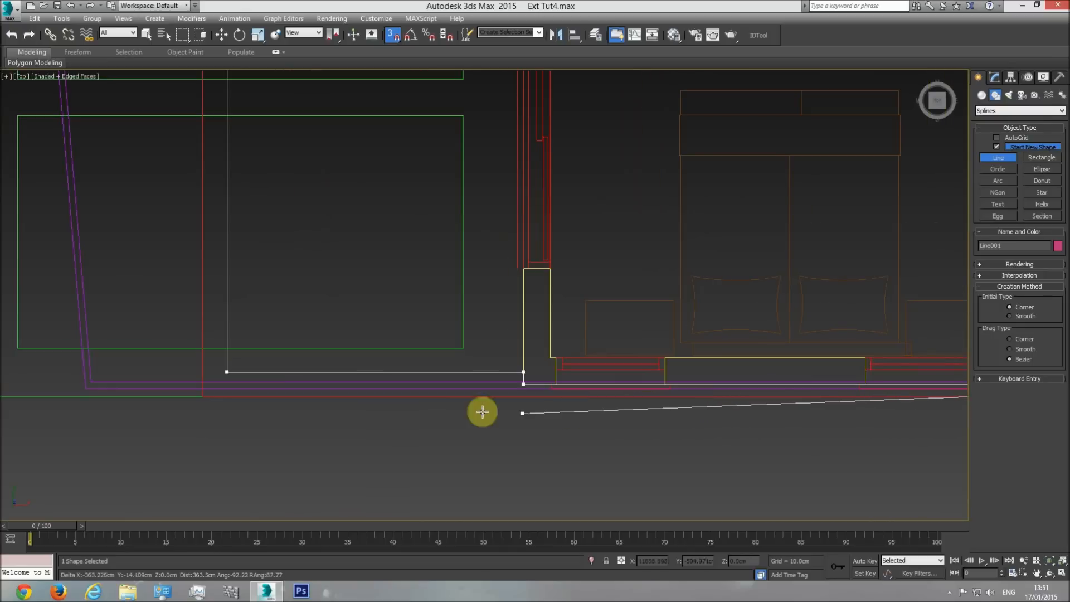
left_click(204, 401)
Continue the spline up the balcony's outer edge, around the upper corner, and along the upper facade to the end of the balcony band.
middle_click_drag(205, 291, 223, 439)
scroll(223, 439, "down", 2)
middle_click_drag(211, 183, 214, 390)
middle_click_drag(204, 152, 216, 433)
left_click(236, 137)
middle_click_drag(555, 117, 557, 145)
scroll(602, 165, "up", 5)
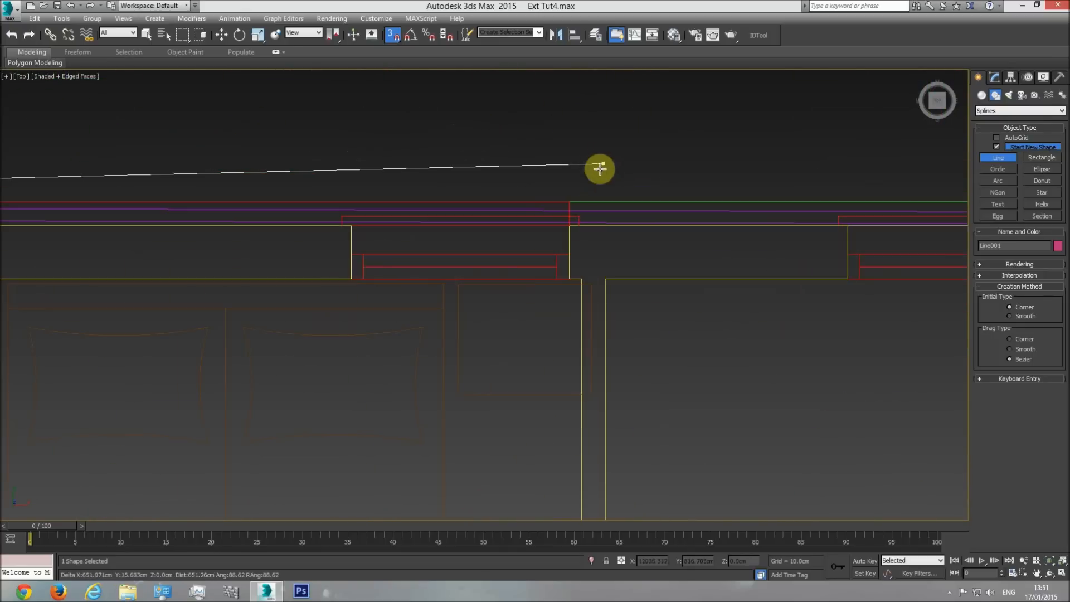
left_click(569, 203)
Run the spline back along the wall face to the starting wall corner and close the outline.
middle_click_drag(232, 215, 743, 234)
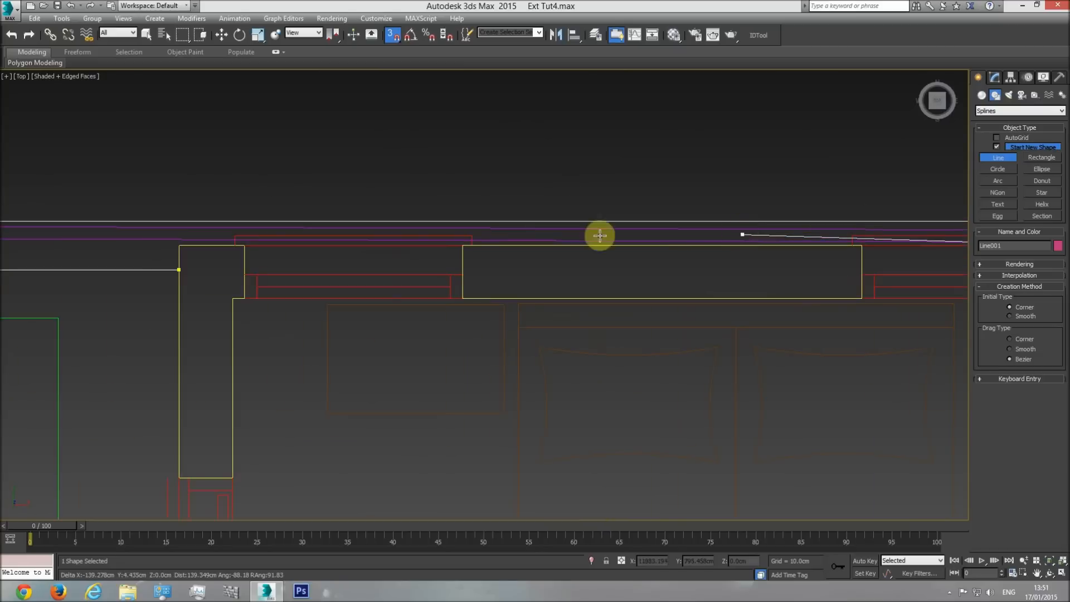
left_click(174, 255)
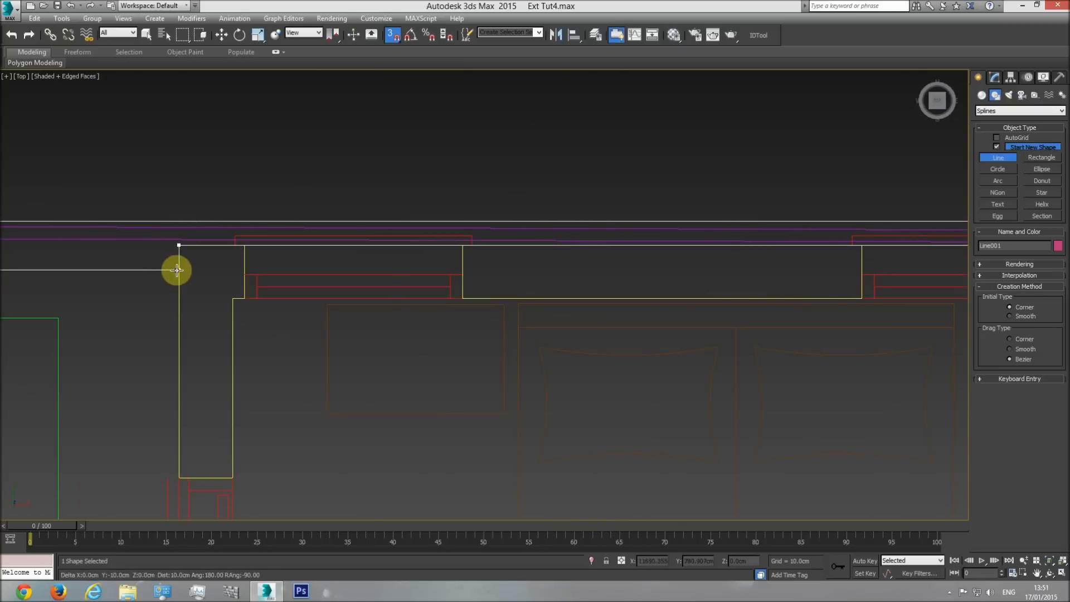
left_click(193, 272)
left_click(518, 331)
Unhide all objects and show the building shaded in the perspective view.
scroll(493, 279, "down", 4)
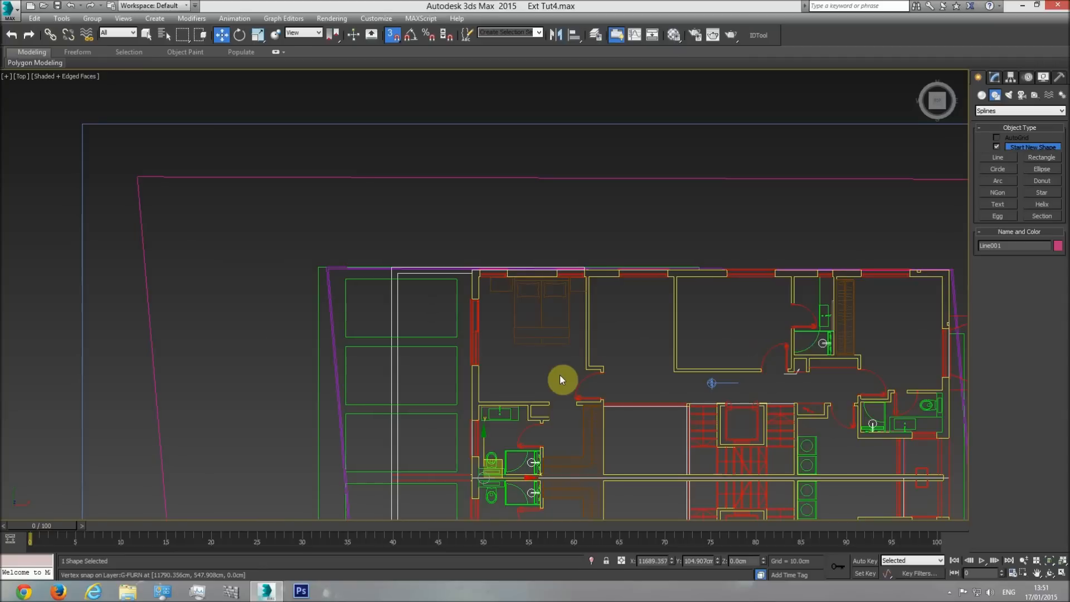
key("p")
left_click(1050, 573)
left_click_drag(467, 347, 488, 337)
right_click(509, 253)
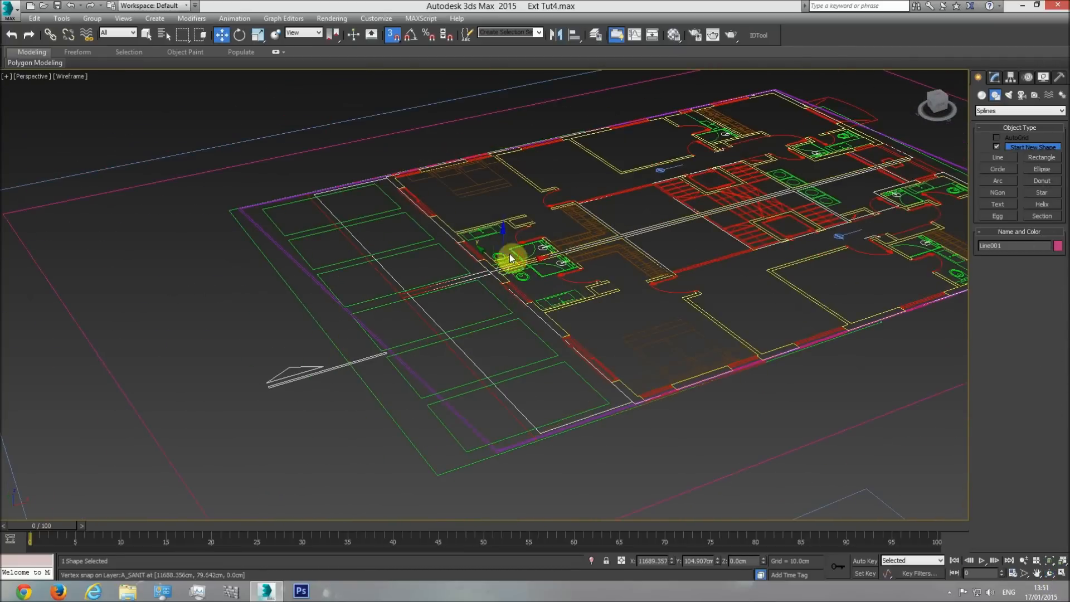
right_click(509, 253)
left_click(541, 201)
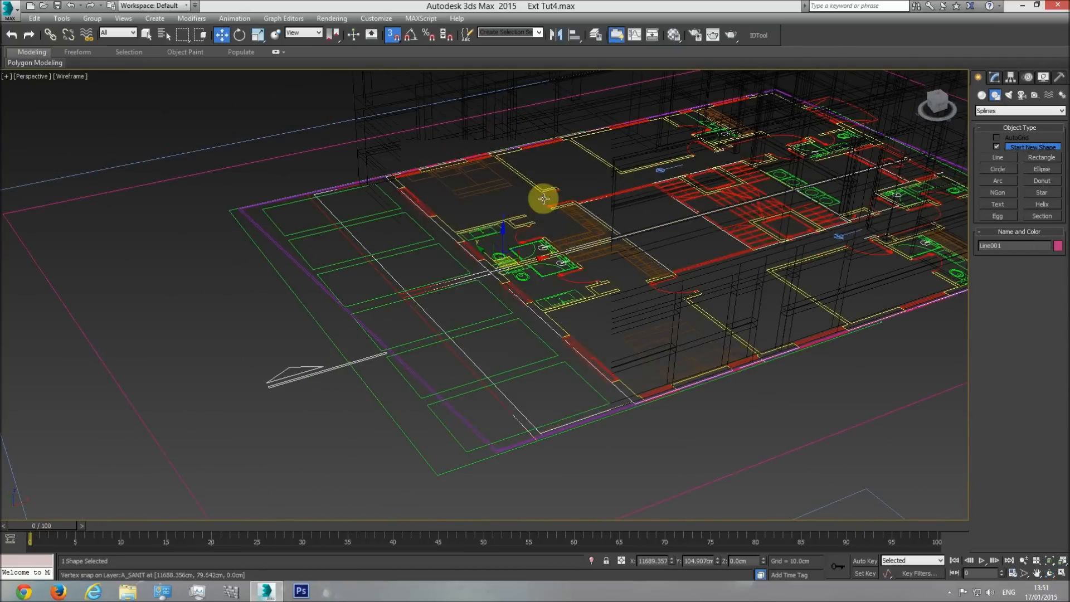
key("F3")
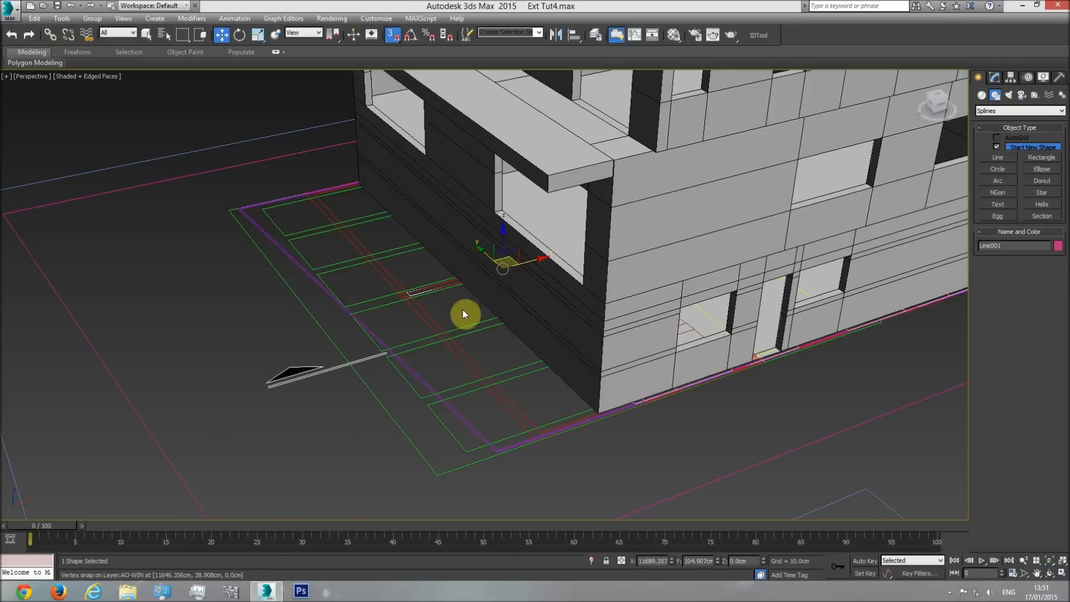
Hide the plan drawing, then select the traced outline and rename it "Balcony floor cover".
left_click(430, 318)
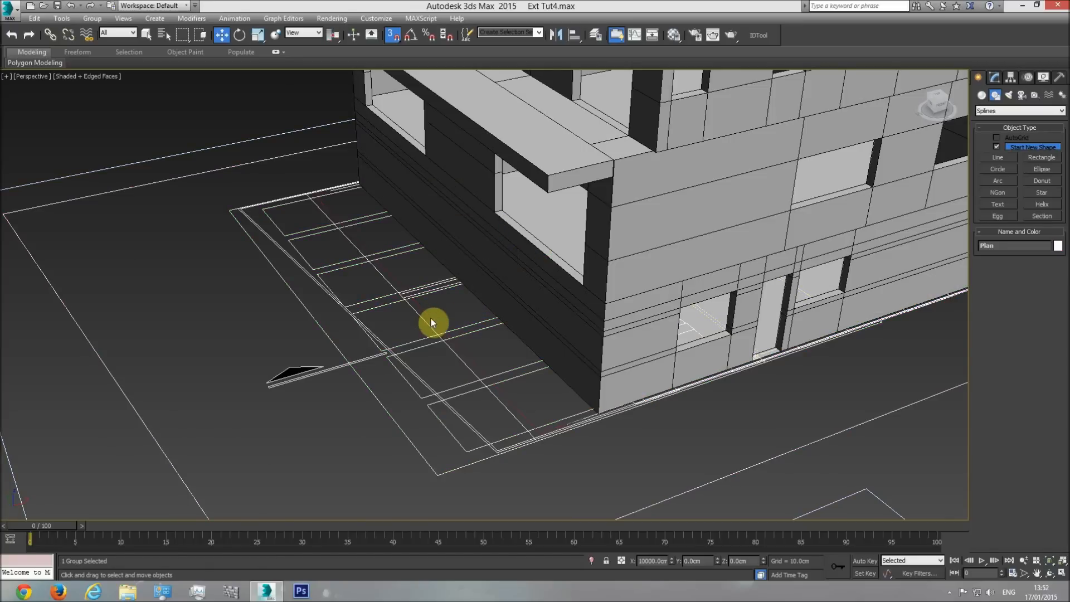
right_click(430, 322)
left_click(446, 301)
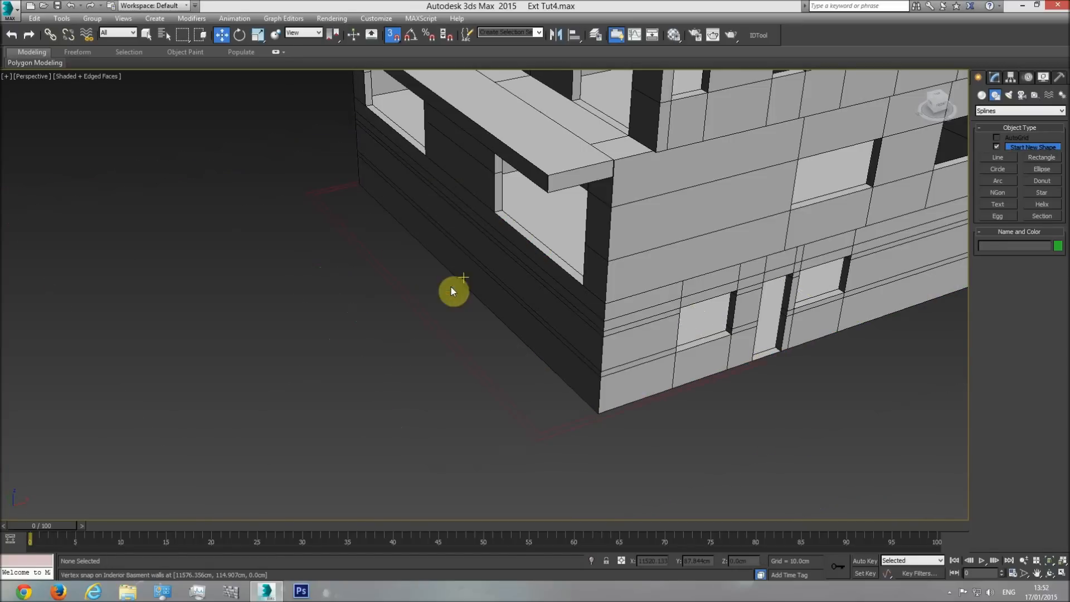
left_click(443, 335)
double_click(1006, 245)
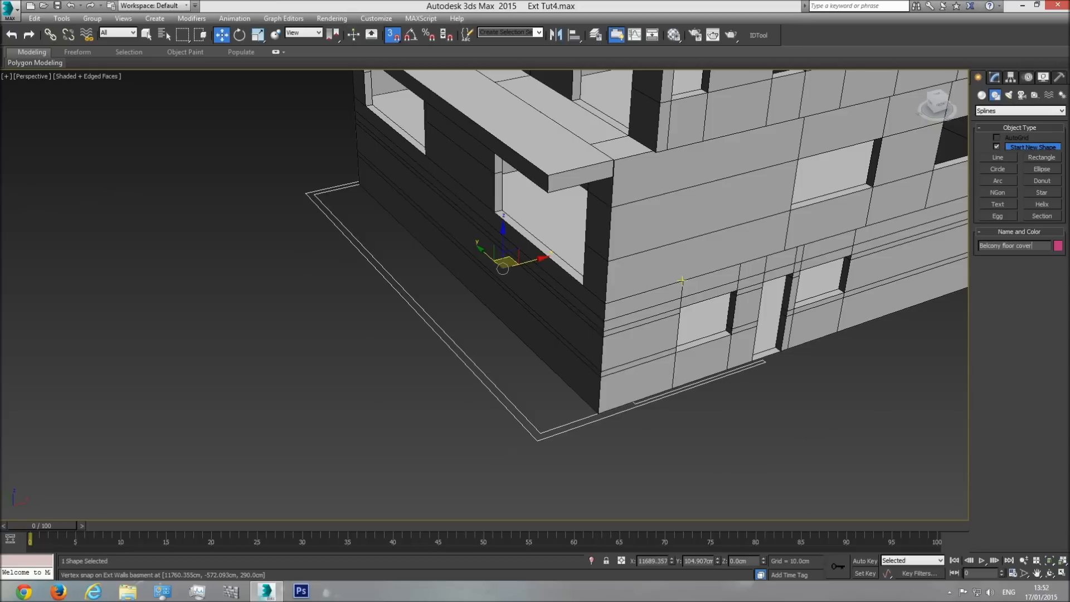
Add a Shell modifier to the balcony floor cover and set its inner amount to 53 cm.
left_click(994, 77)
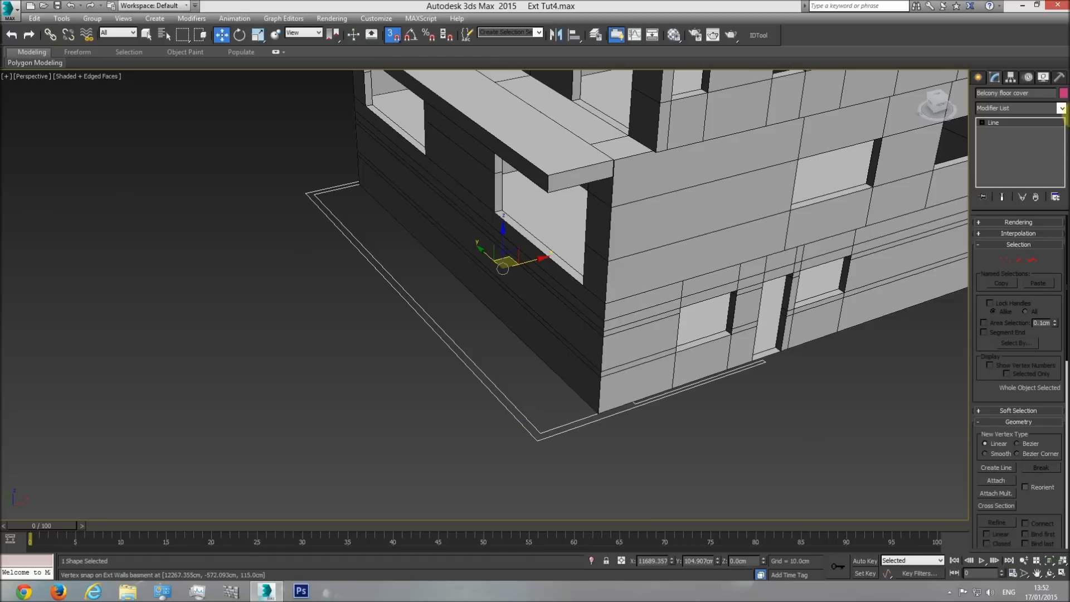
left_click(1062, 108)
left_click_drag(1062, 145, 1065, 485)
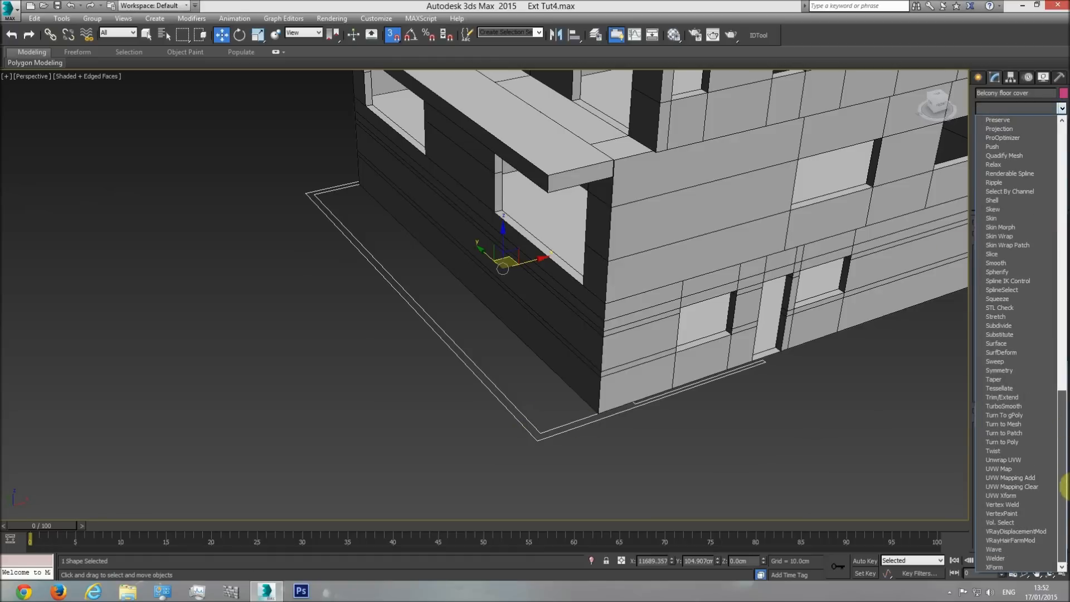
left_click(1004, 202)
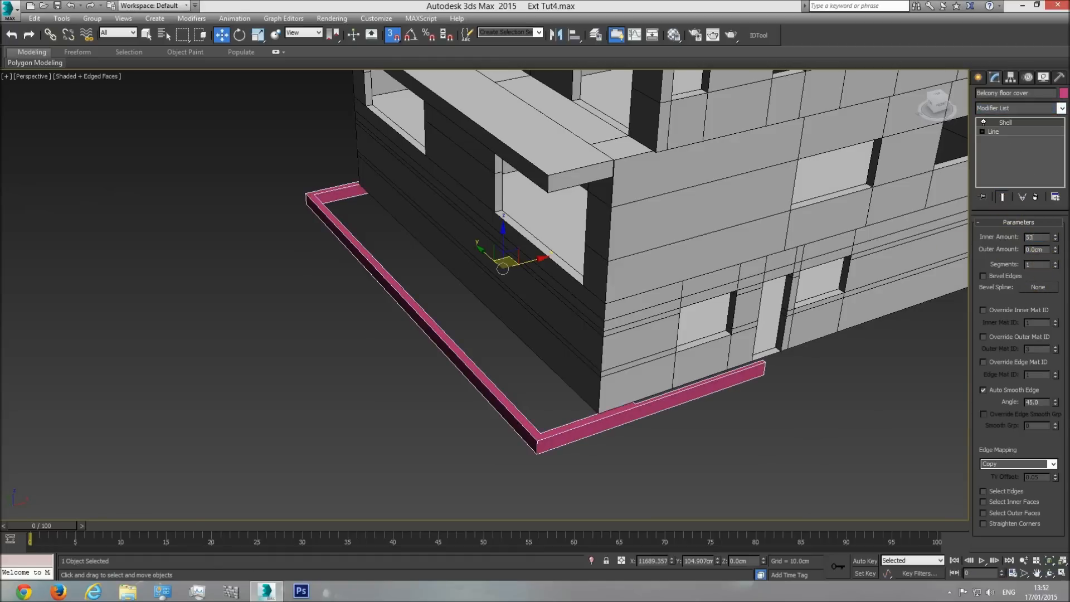
type("53")
key("Return")
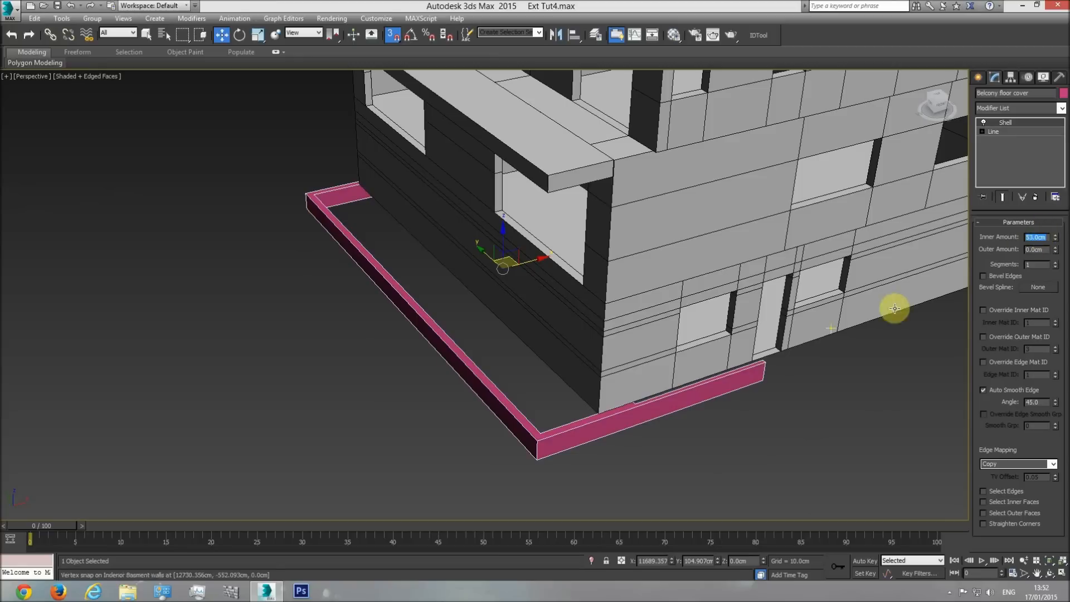
Raise the balcony floor cover in the front view, snapping its bottom edge to the underside of the balcony floor at Z 638.5 cm.
scroll(557, 376, "down", 2)
key("f")
scroll(629, 379, "up", 4)
left_click_drag(617, 368, 595, 208)
scroll(527, 221, "up", 4)
key("F3")
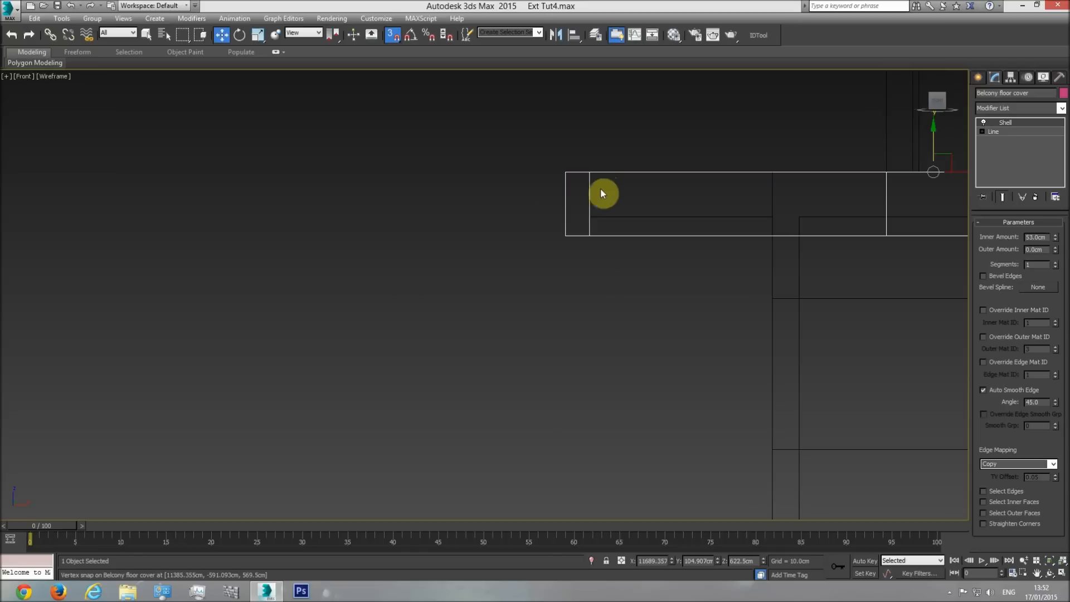
left_click_drag(563, 232, 585, 217)
middle_click_drag(550, 261, 542, 313)
Unhide all objects and locate the balcony band on the side elevation in the top view.
scroll(500, 299, "down", 3)
key("t")
scroll(507, 273, "down", 3)
right_click(510, 236)
left_click(536, 203)
scroll(581, 263, "down", 6)
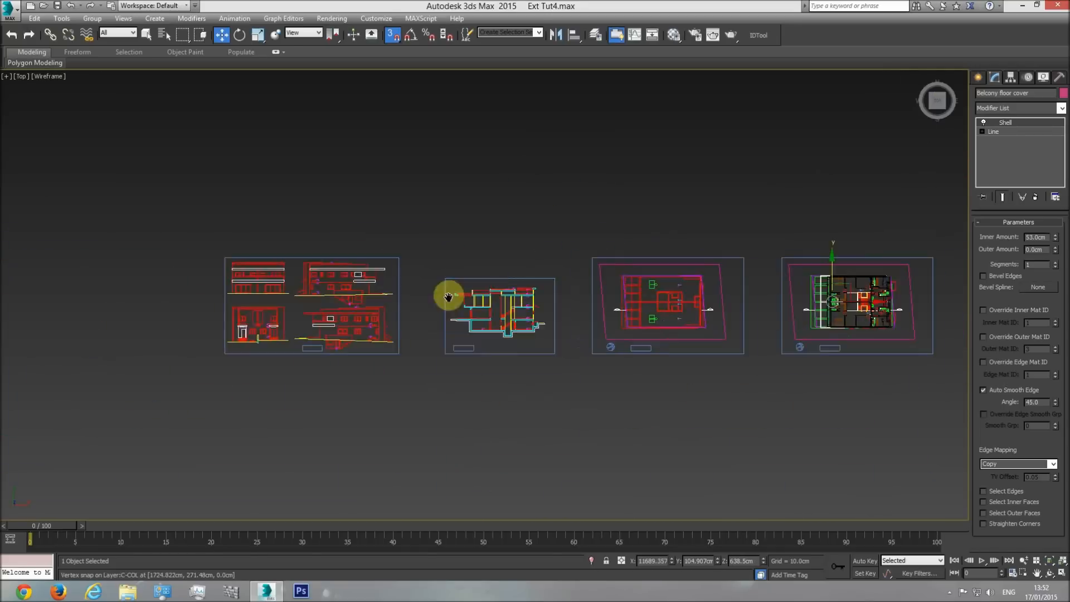
scroll(568, 383, "up", 10)
mouse_move(626, 420)
middle_mouse_down()
mouse_move(547, 373)
mouse_move(373, 358)
middle_mouse_up()
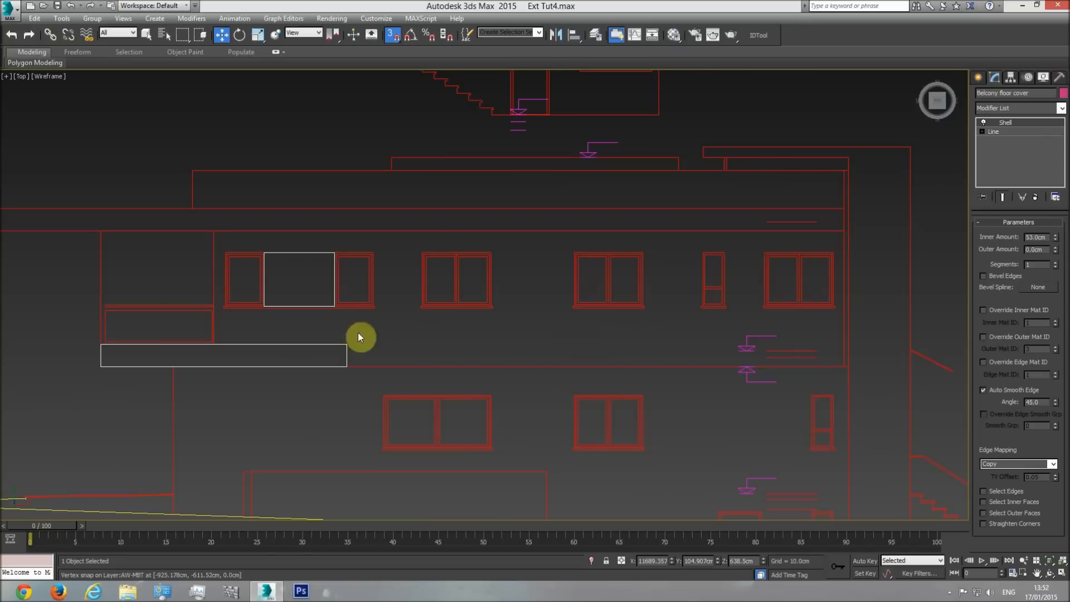
Measure the height of the balcony band on the side elevation with a temporary box.
left_click(977, 77)
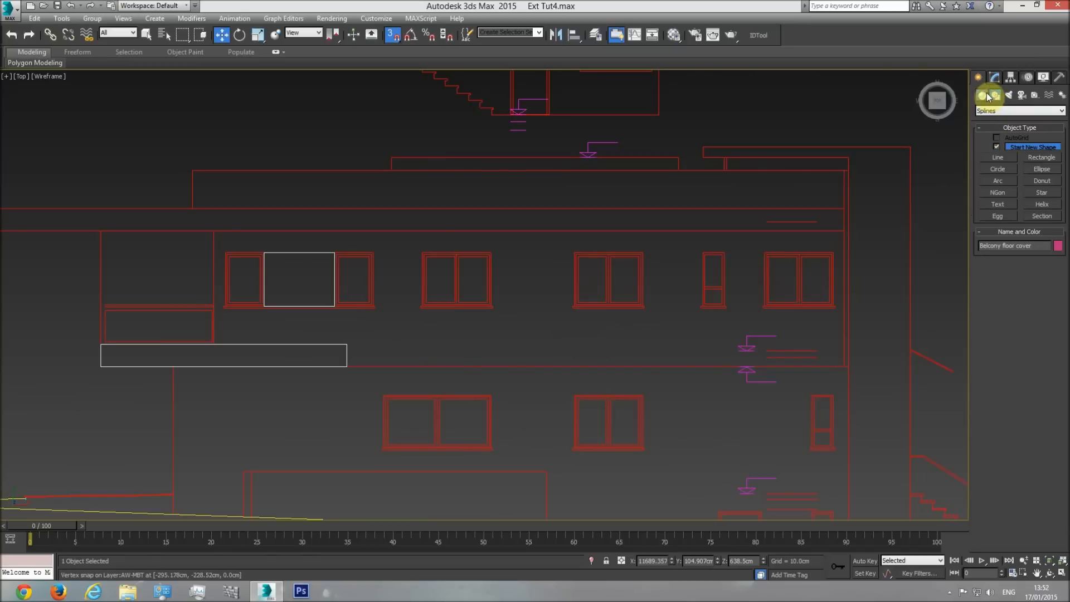
left_click(998, 150)
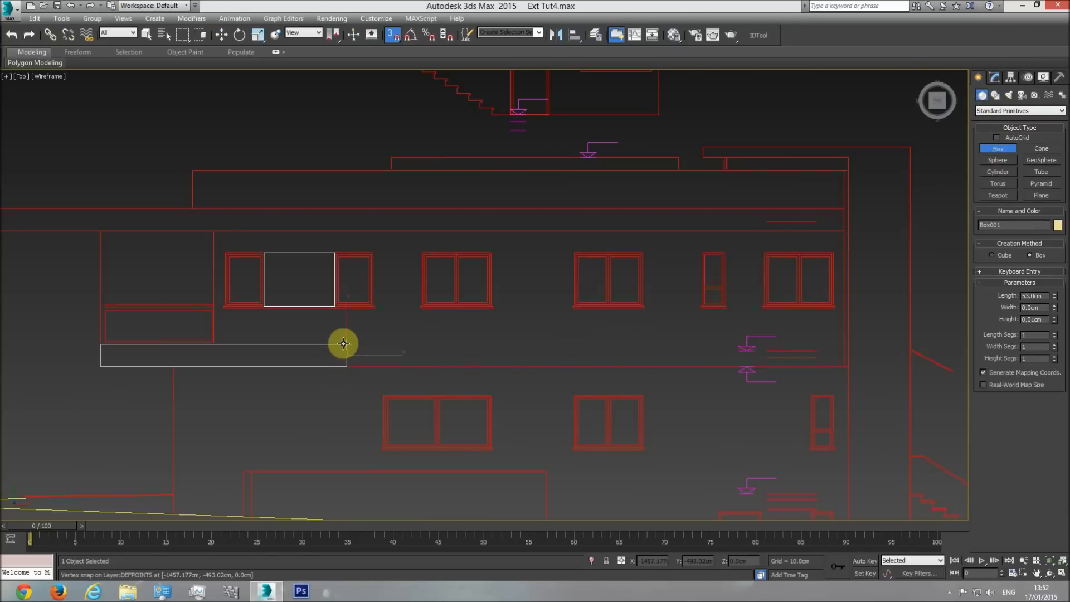
left_click(370, 213)
key("w")
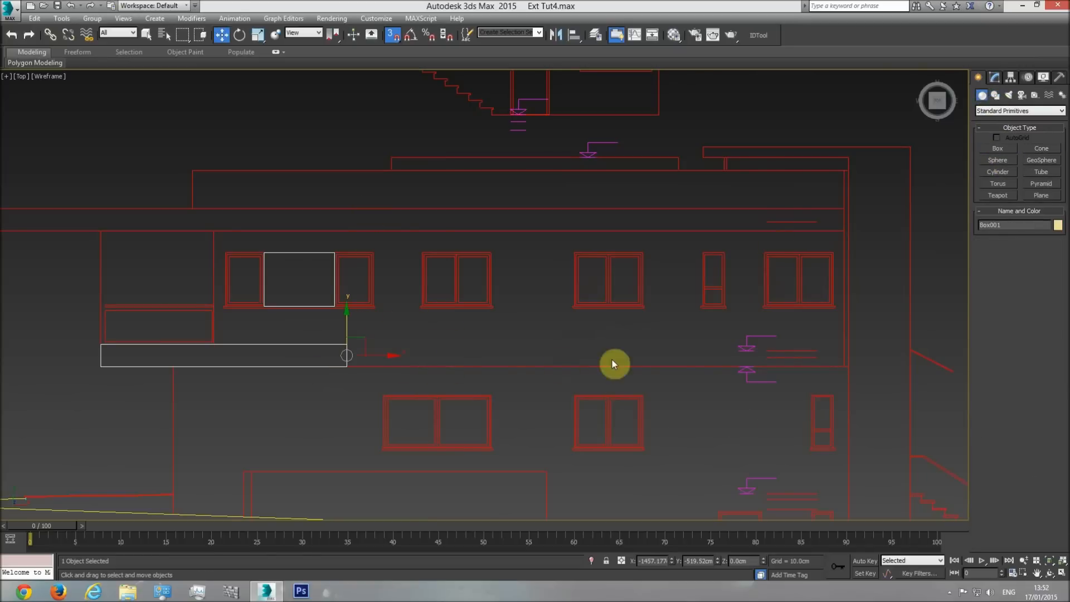
middle_click_drag(561, 364, 518, 363)
scroll(524, 364, "down", 4)
left_click(492, 348)
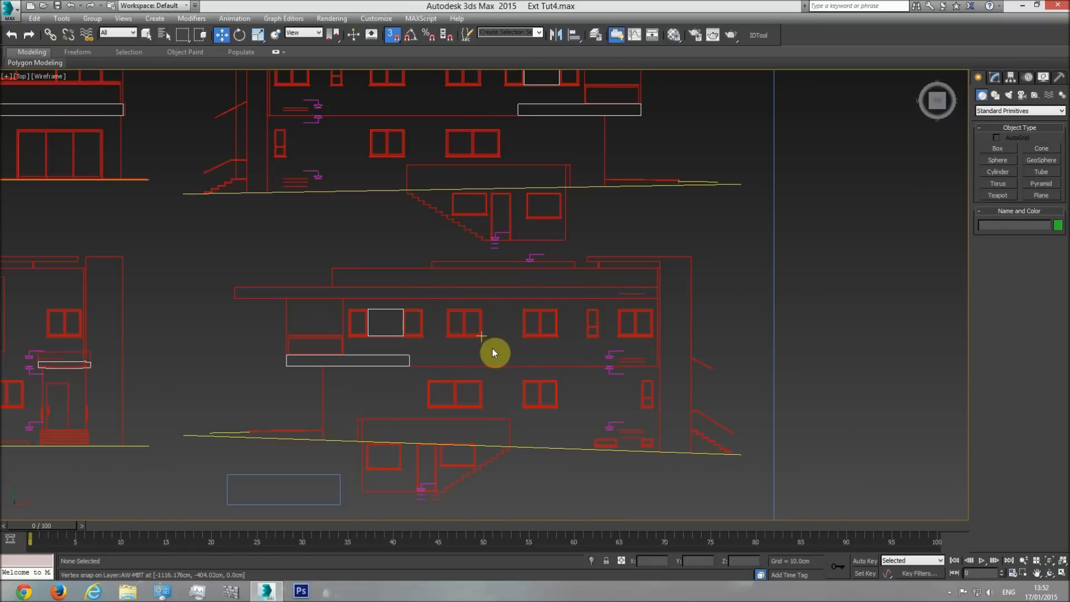
Compare the balcony floor cover's height with the neighbouring floor and wall edges in the front view.
scroll(563, 360, "down", 3)
middle_click_drag(677, 370, 313, 347)
scroll(313, 350, "down", 1)
middle_click_drag(669, 351, 252, 351)
scroll(253, 351, "down", 2)
key("f")
middle_click_drag(604, 326, 529, 331)
middle_click_drag(723, 308, 482, 328)
middle_click_drag(342, 315, 413, 327)
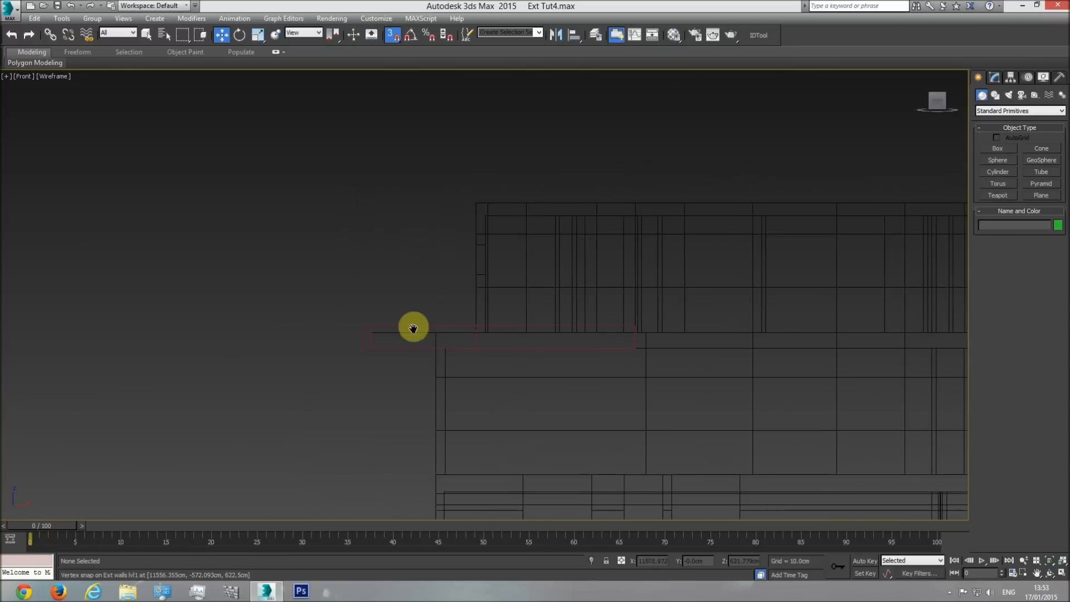
left_click(692, 347)
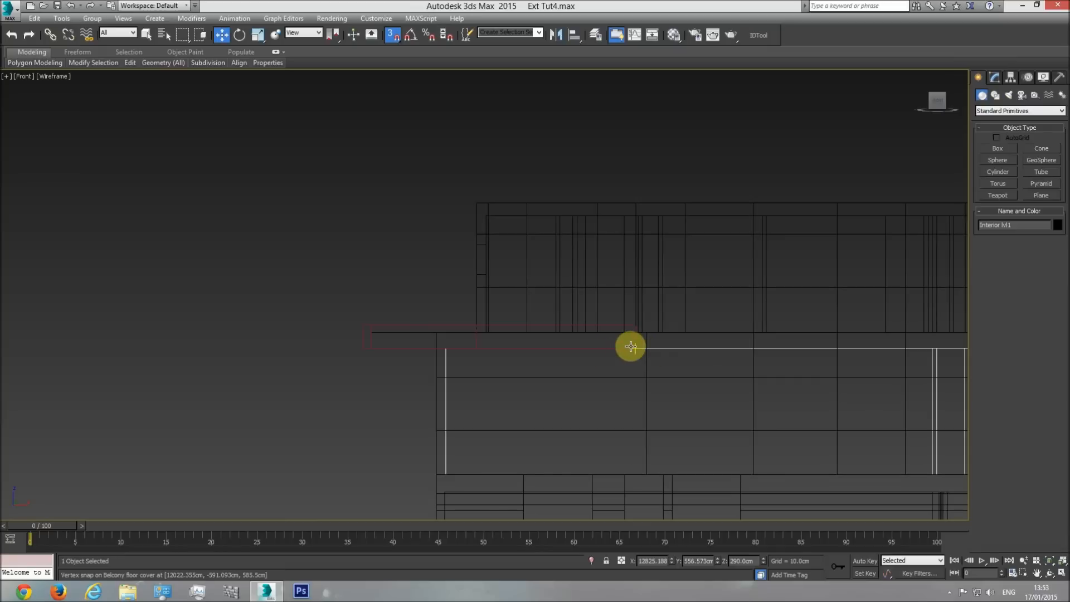
Try to move the balcony floor cover vertically in the front view.
left_click(363, 328)
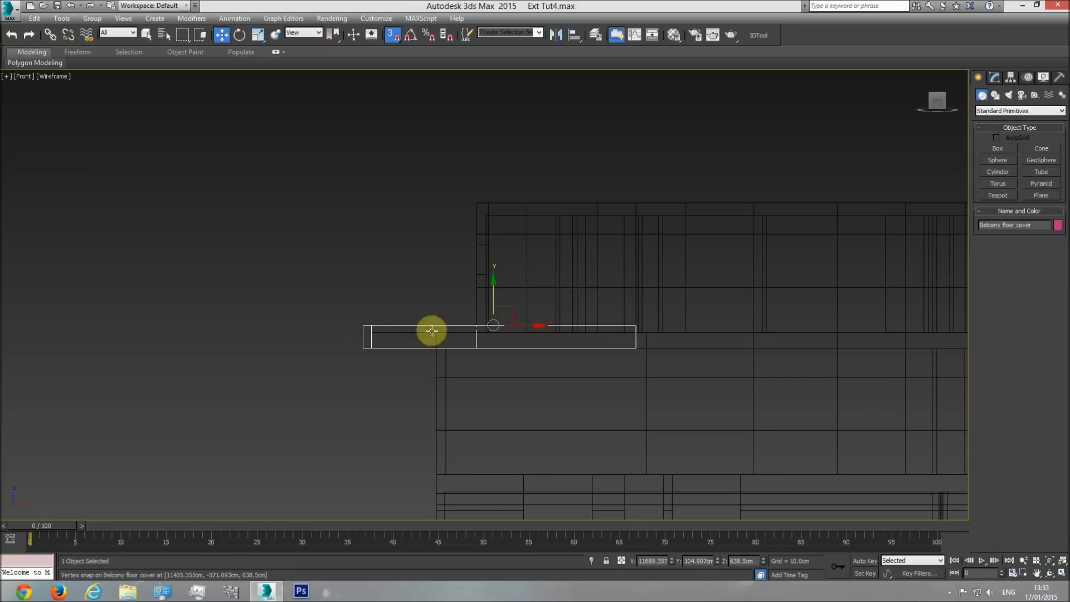
left_click_drag(491, 300, 486, 265)
key("ctrl+z")
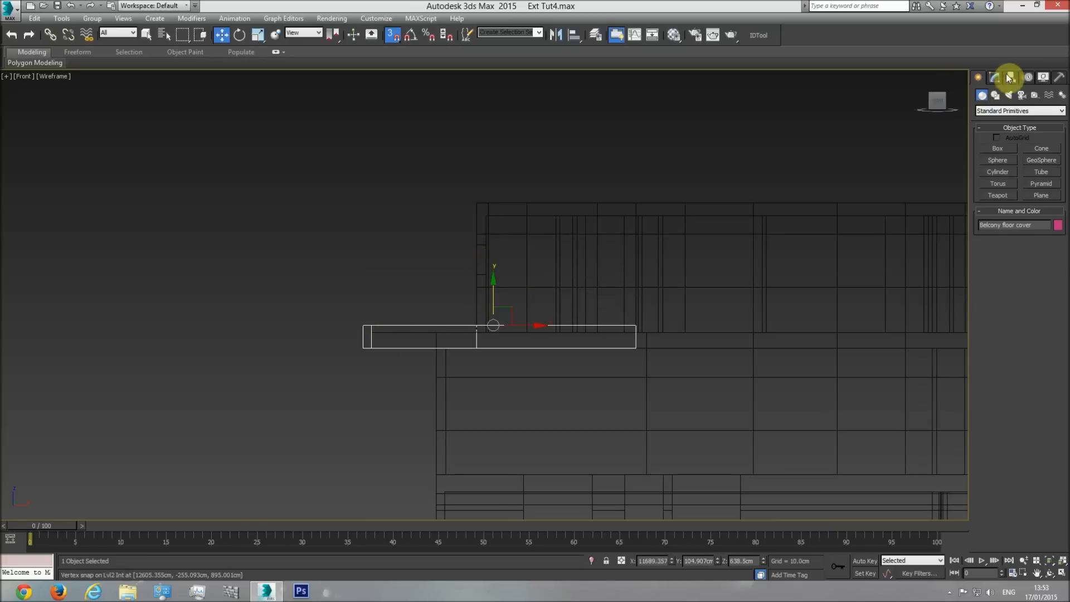
left_click(995, 77)
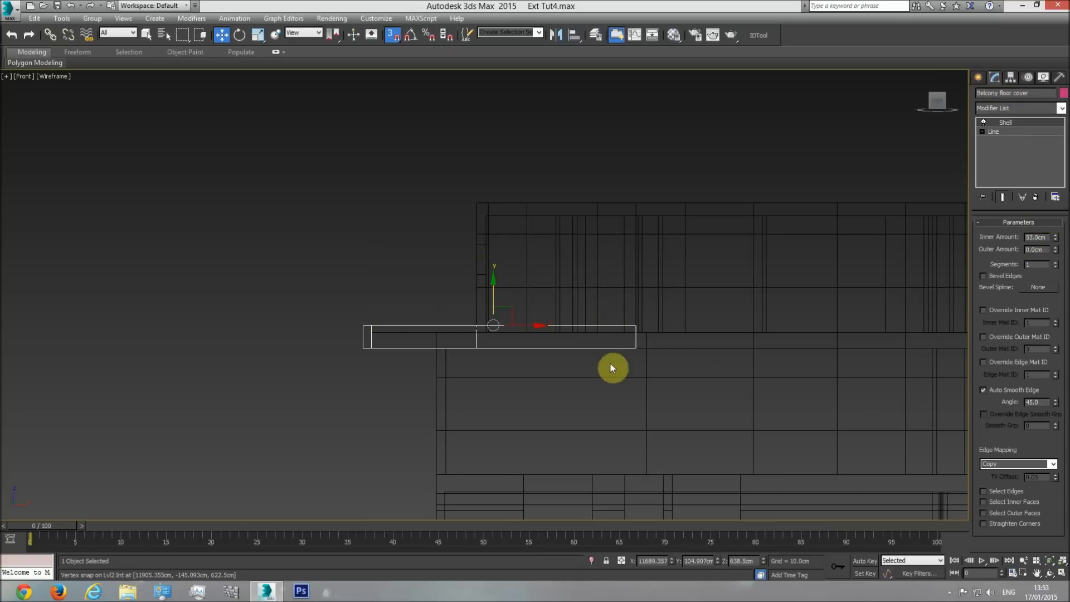
Inspect the balcony floor cover shaded in perspective, then hide the CAD drawings in the top view.
key("p")
left_click(1051, 574)
key("F3")
mouse_move(535, 354)
left_mouse_down()
mouse_move(609, 401)
mouse_move(697, 397)
mouse_move(583, 397)
mouse_move(509, 352)
mouse_move(504, 383)
mouse_move(525, 375)
mouse_move(485, 378)
mouse_move(530, 356)
left_mouse_up()
key("t")
scroll(456, 330, "up", 4)
key("w")
left_click(325, 289)
right_click(325, 289)
left_click(352, 256)
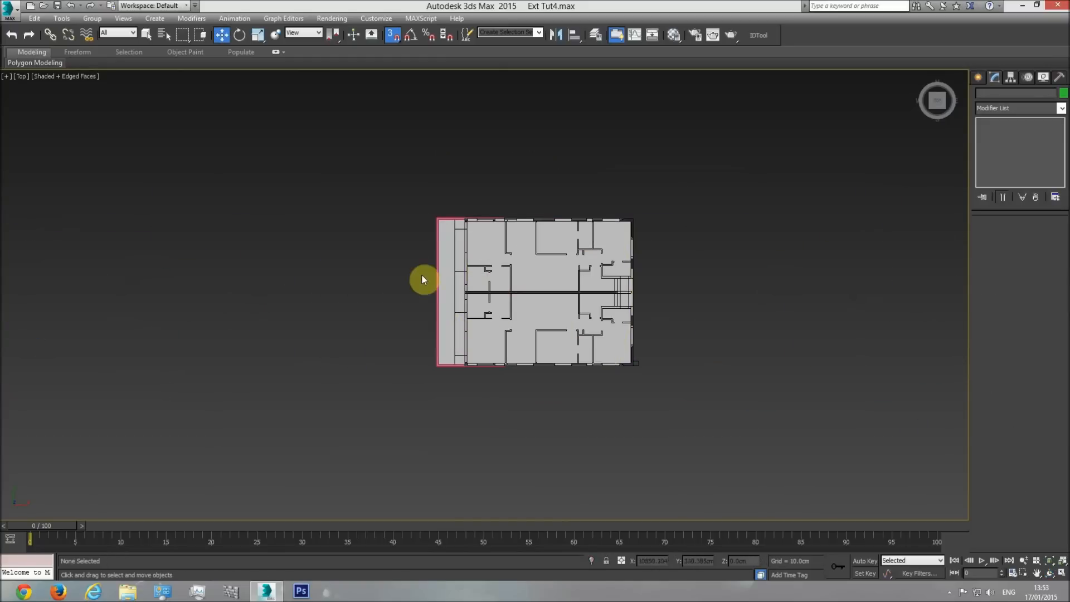
Select the balcony floor cover and compare its upper inner corner with the balcony floor's edge in wireframe.
scroll(438, 305, "up", 5)
middle_click_drag(479, 139, 472, 262)
scroll(473, 262, "up", 6)
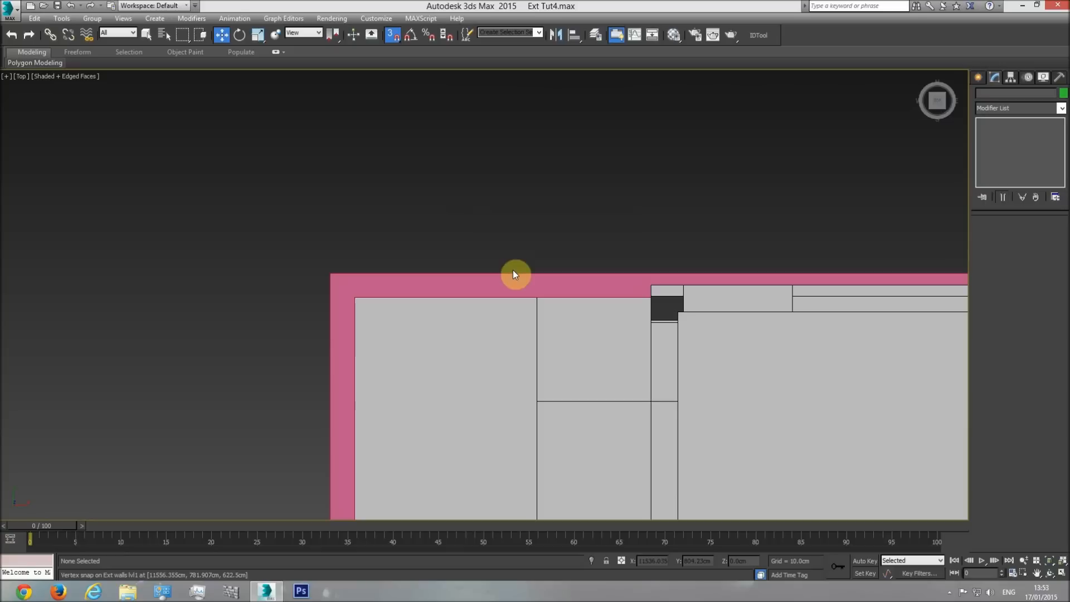
left_click(552, 287)
key("F3")
scroll(627, 295, "up", 3)
scroll(437, 289, "down", 3)
middle_click_drag(358, 284, 418, 283)
scroll(458, 293, "up", 1)
scroll(454, 295, "down", 2)
scroll(437, 283, "up", 4)
middle_click_drag(89, 357, 208, 356)
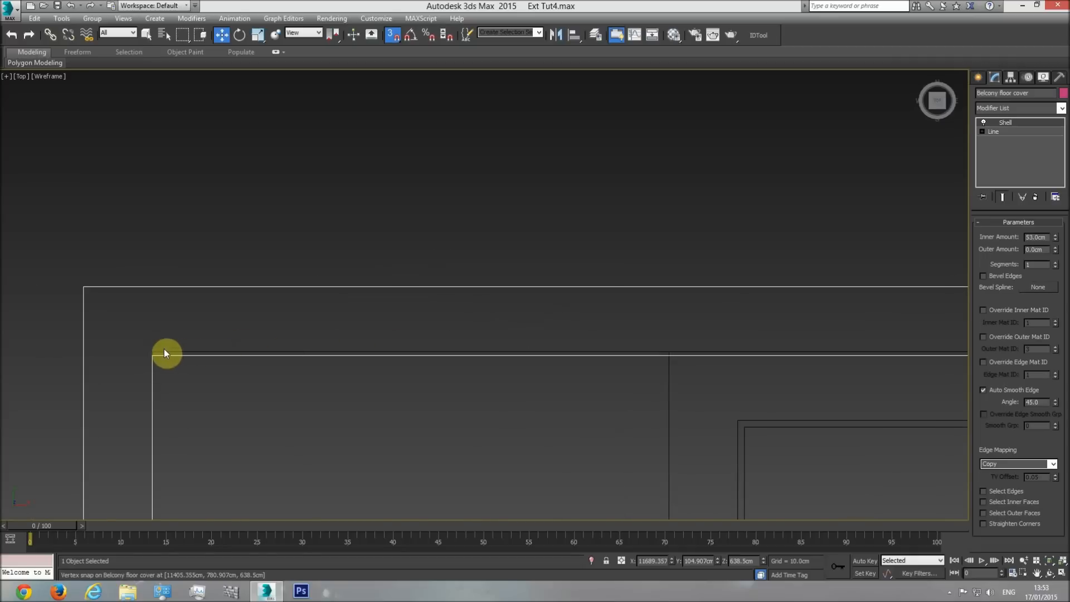
Select the balcony floor and compare its lower and upper edges with the balcony floor cover in the top view.
scroll(484, 349, "down", 3)
mouse_move(903, 352)
middle_mouse_down()
mouse_move(483, 350)
mouse_move(569, 306)
middle_mouse_up()
key("F3")
scroll(601, 304, "down", 2)
middle_click_drag(565, 396, 532, 285)
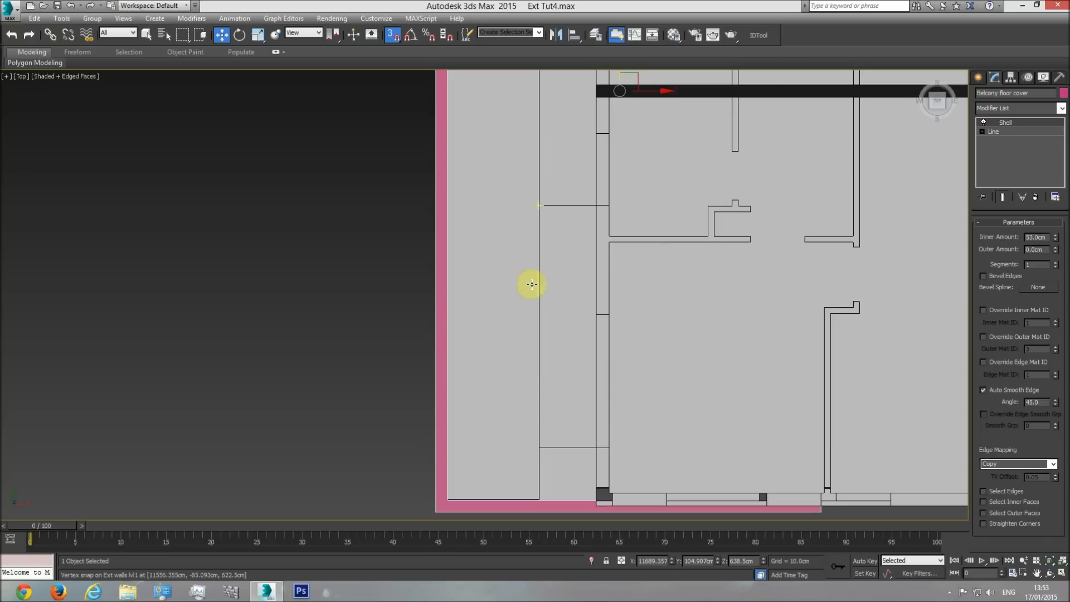
middle_click_drag(521, 493, 513, 406)
scroll(522, 399, "up", 5)
left_click(526, 384)
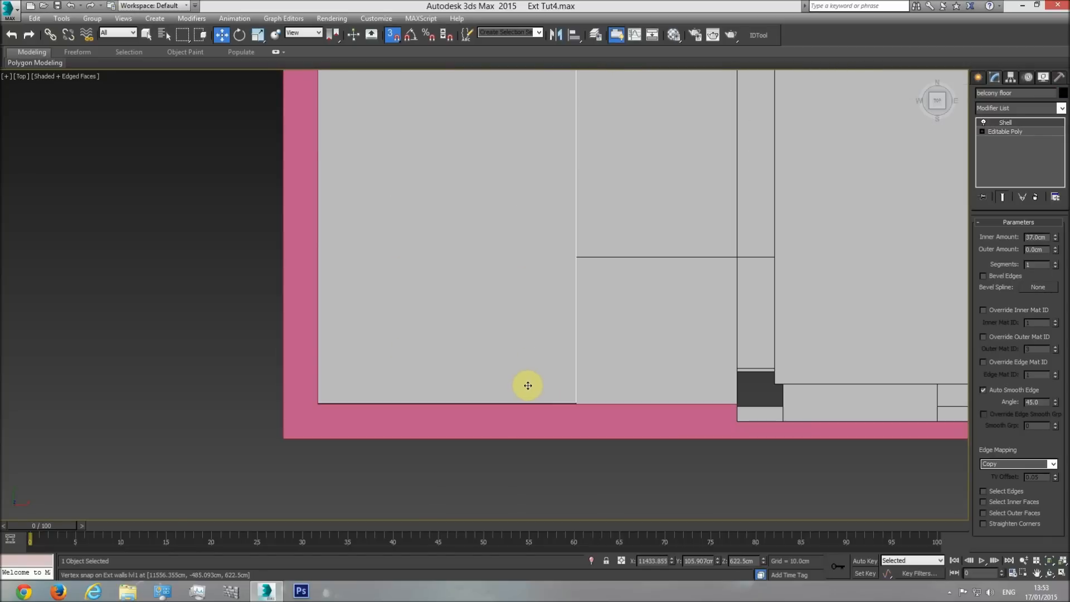
scroll(570, 407, "up", 5)
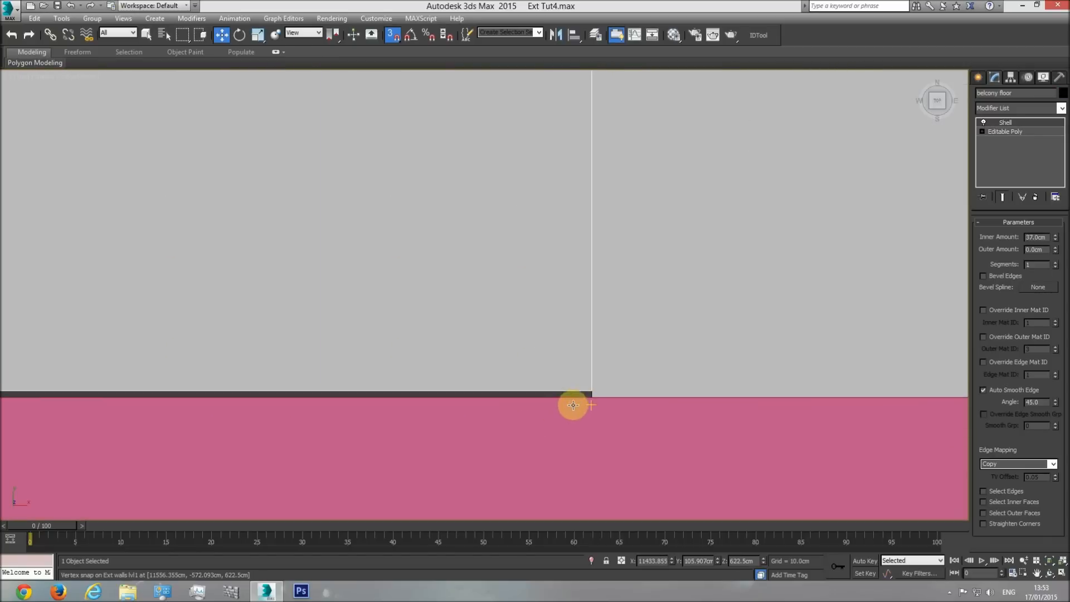
middle_click_drag(557, 337, 550, 421)
scroll(549, 335, "down", 8)
middle_click_drag(523, 140, 525, 502)
middle_click_drag(534, 106, 538, 443)
middle_click_drag(526, 241, 531, 515)
scroll(520, 202, "up", 5)
key("F3")
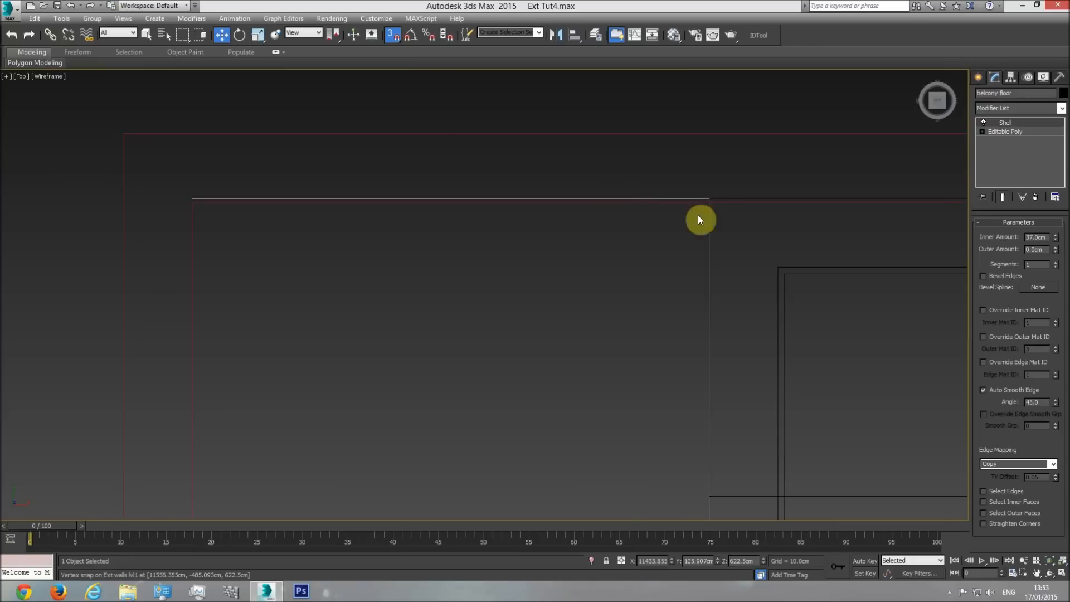
Move the balcony floor along Y to 104.907 cm in the top view, centring it within the balcony floor cover.
scroll(261, 176, "down", 3)
middle_click_drag(402, 265, 396, 106)
left_click_drag(345, 311, 351, 346)
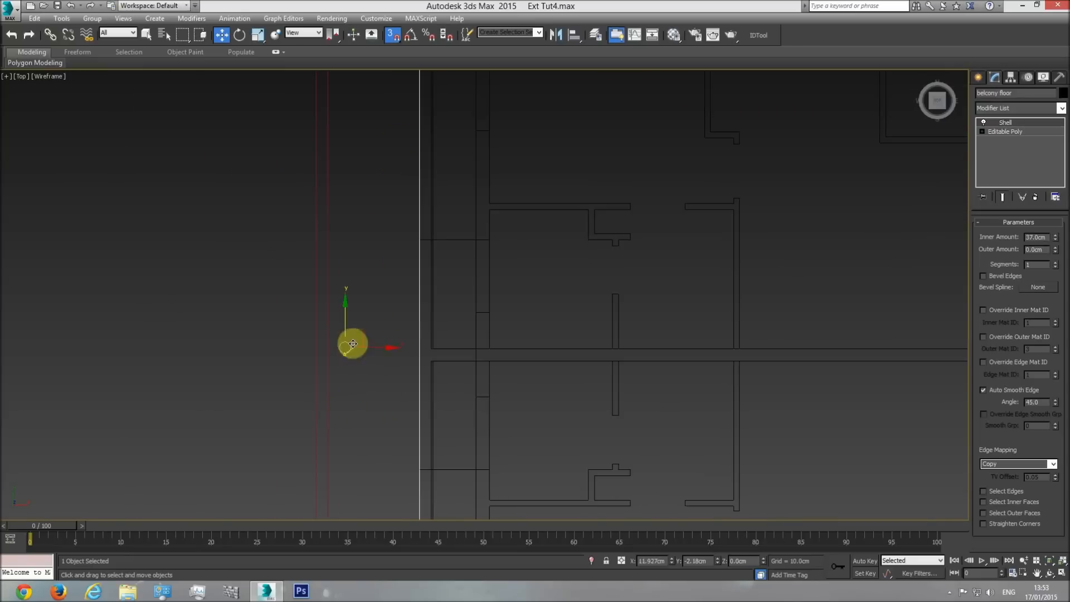
scroll(375, 325, "up", 5)
scroll(352, 322, "up", 3)
left_click_drag(341, 306, 390, 137)
middle_click_drag(390, 137, 406, 346)
left_click_drag(407, 346, 392, 223)
middle_click_drag(393, 224, 407, 347)
left_click_drag(407, 347, 378, 195)
scroll(487, 274, "down", 10)
scroll(520, 375, "up", 8)
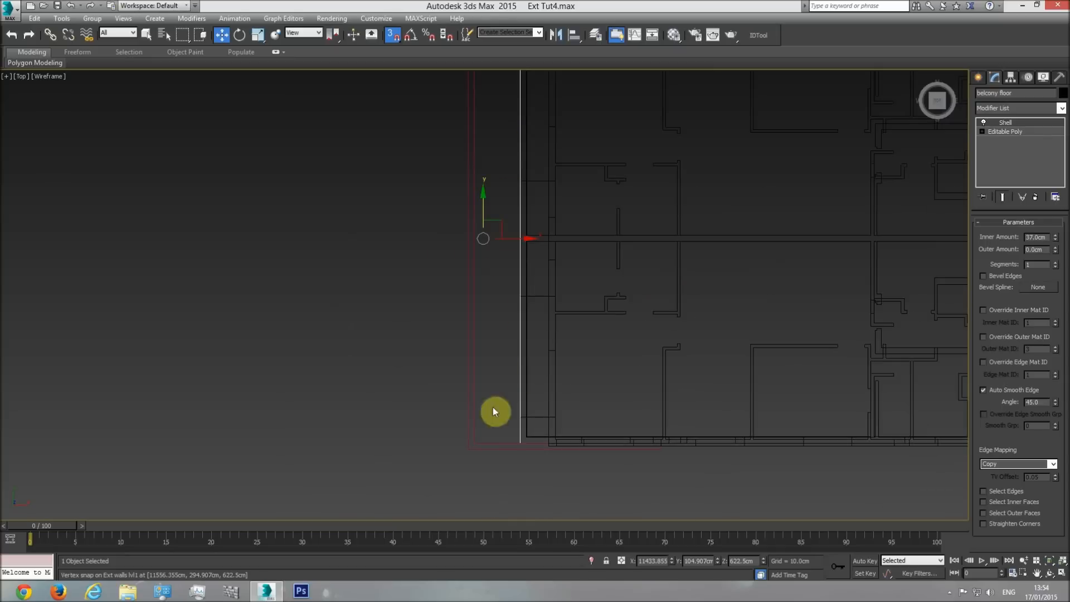
Select the level 1 exterior walls and compare their lower and upper balcony corners with the balcony floor cover.
scroll(835, 378, "down", 3)
middle_click_drag(834, 377, 519, 355)
left_click(617, 385)
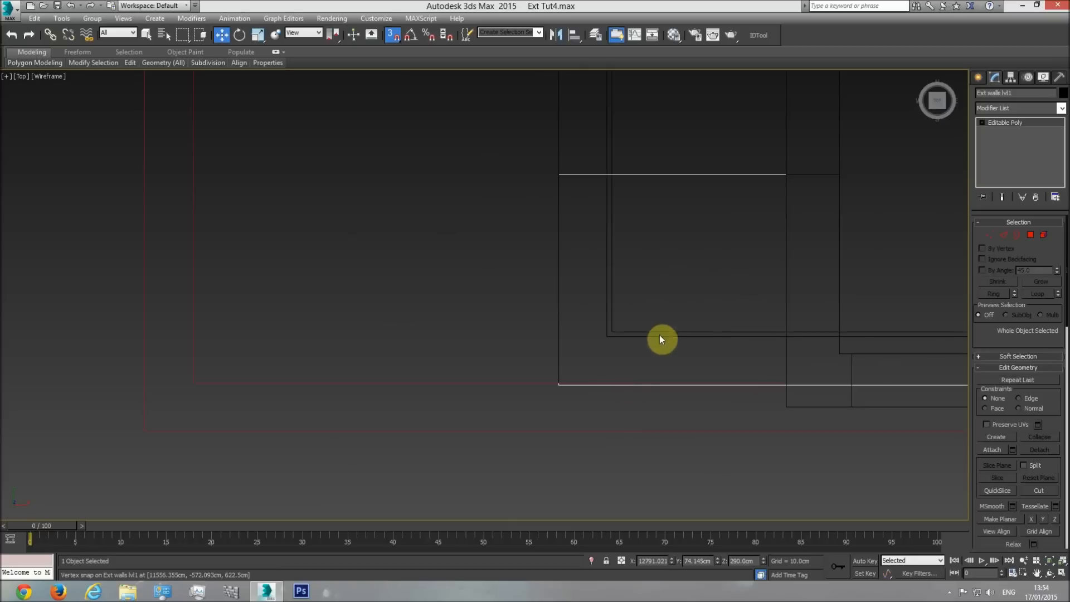
scroll(713, 276, "down", 3)
middle_click_drag(713, 276, 684, 355)
scroll(684, 355, "down", 2)
middle_click_drag(689, 252, 665, 477)
scroll(664, 477, "down", 1)
middle_click_drag(653, 157, 650, 235)
scroll(657, 237, "up", 6)
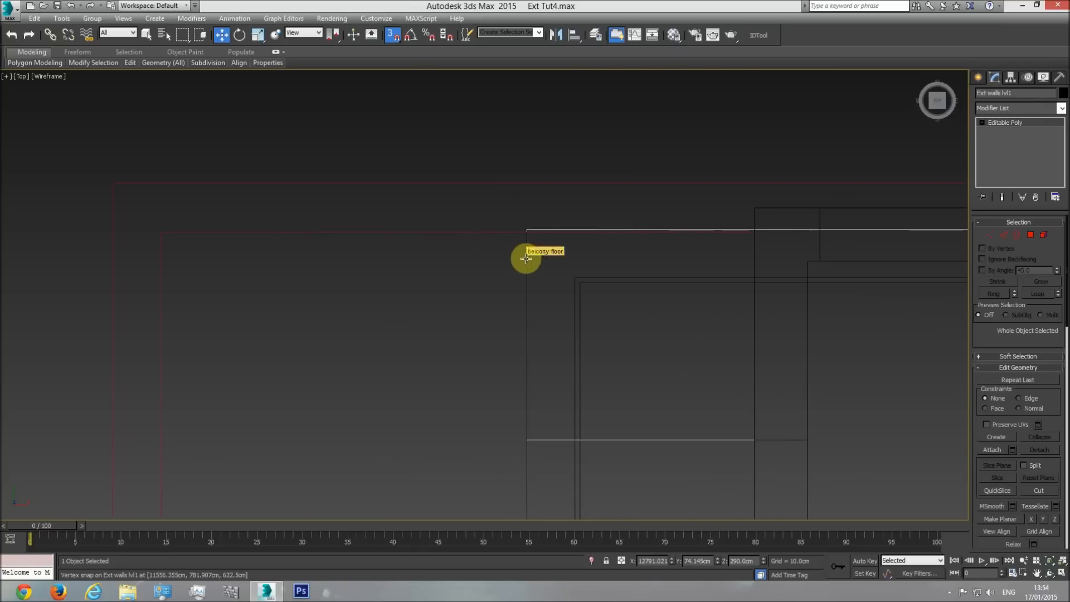
Select the balcony floor cover in a shaded perspective view and set its object colour to black.
key("p")
left_click(1057, 562)
left_click(1050, 573)
mouse_move(563, 323)
left_mouse_down()
mouse_move(554, 315)
mouse_move(464, 340)
mouse_move(496, 382)
mouse_move(471, 241)
mouse_move(490, 210)
mouse_move(468, 254)
mouse_move(449, 251)
mouse_move(411, 200)
mouse_move(411, 151)
mouse_move(421, 217)
mouse_move(447, 262)
mouse_move(478, 275)
mouse_move(494, 200)
mouse_move(502, 310)
mouse_move(531, 324)
mouse_move(502, 335)
mouse_move(470, 303)
mouse_move(479, 288)
mouse_move(521, 273)
mouse_move(504, 375)
mouse_move(481, 391)
mouse_move(473, 270)
mouse_move(470, 325)
mouse_move(478, 296)
left_mouse_up()
key("F3")
key("w")
left_click(490, 384)
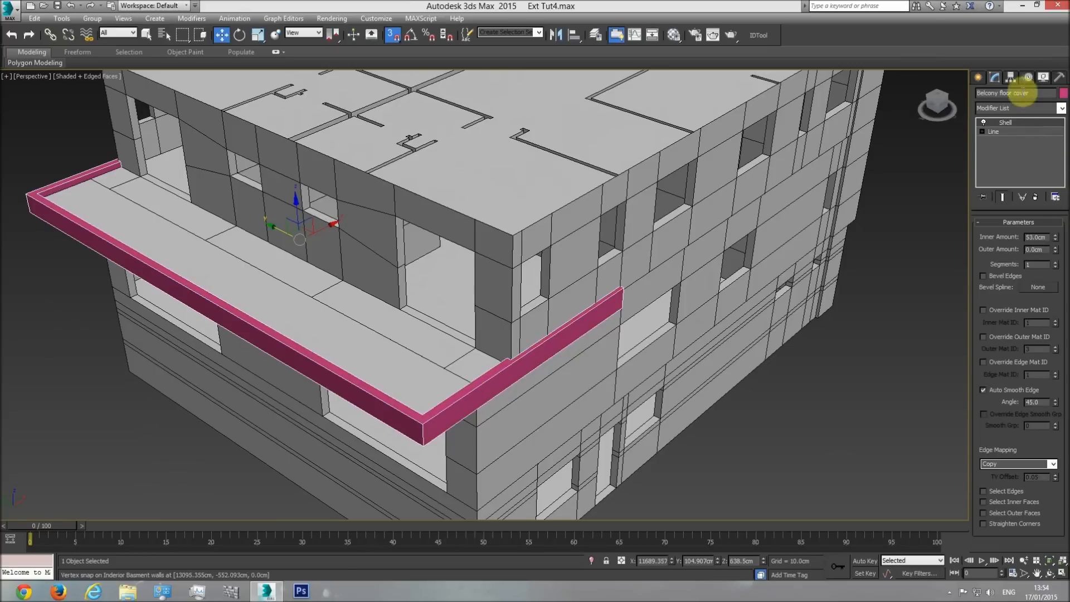
left_click(1063, 93)
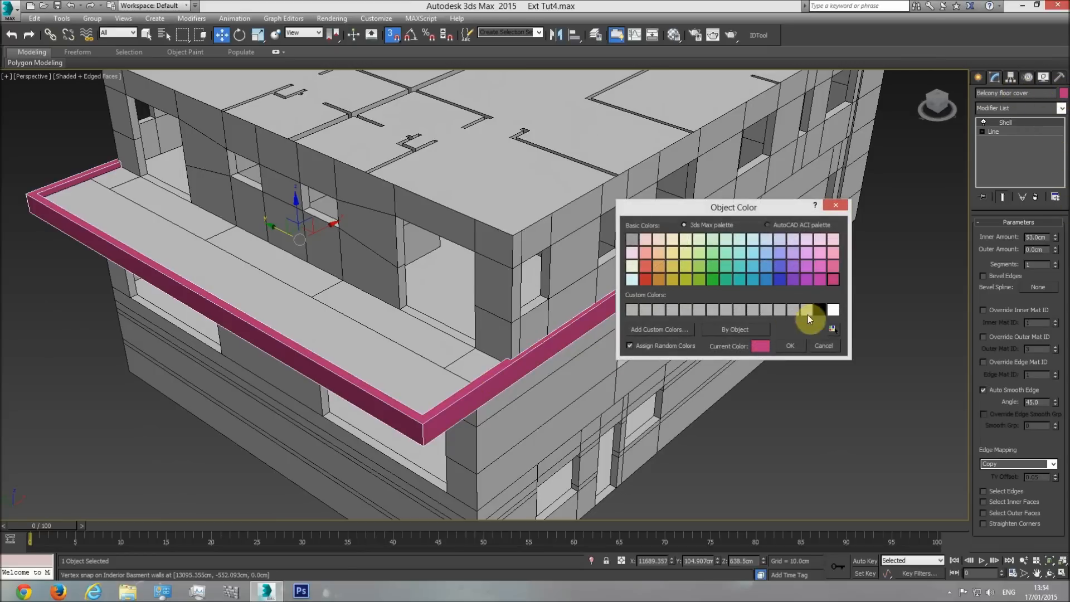
left_click(797, 348)
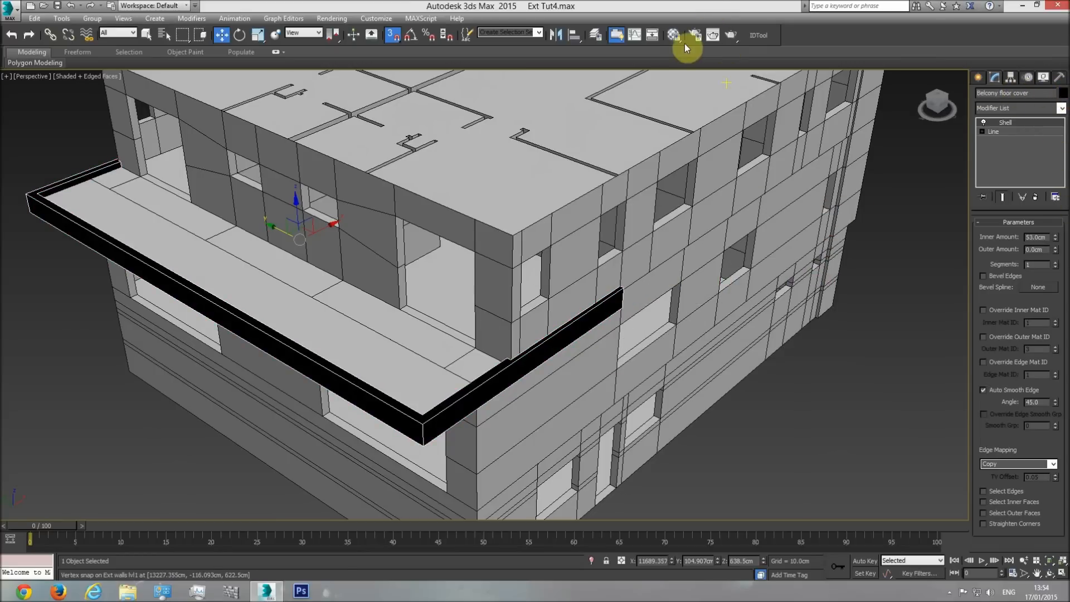
Assign the base material to the balcony floor cover and deselect it.
left_click(674, 37)
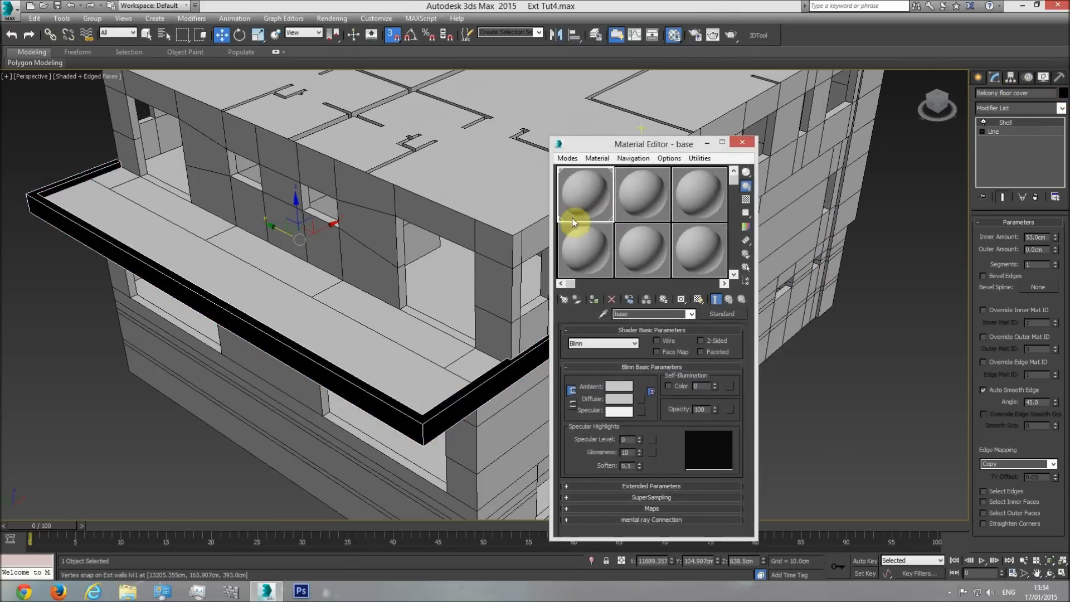
left_click(594, 300)
left_click(743, 144)
left_click(146, 34)
left_click(85, 417)
scroll(371, 365, "down", 3)
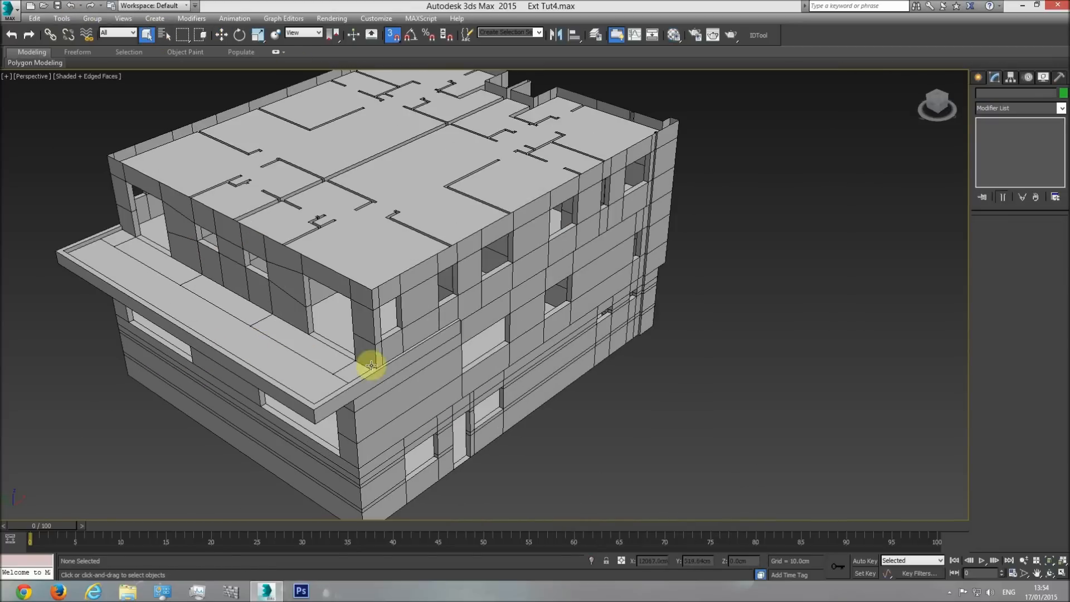
Unhide the CAD drawings and show the model with them in the top view.
left_click(1050, 574)
left_click_drag(508, 338, 554, 173)
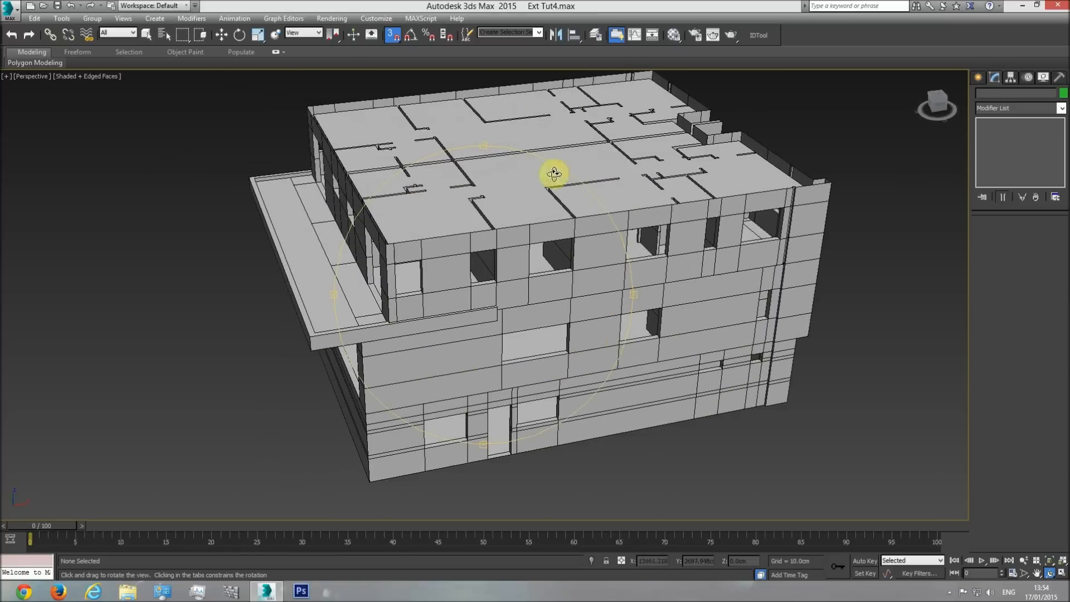
right_click(509, 167)
left_click(538, 114)
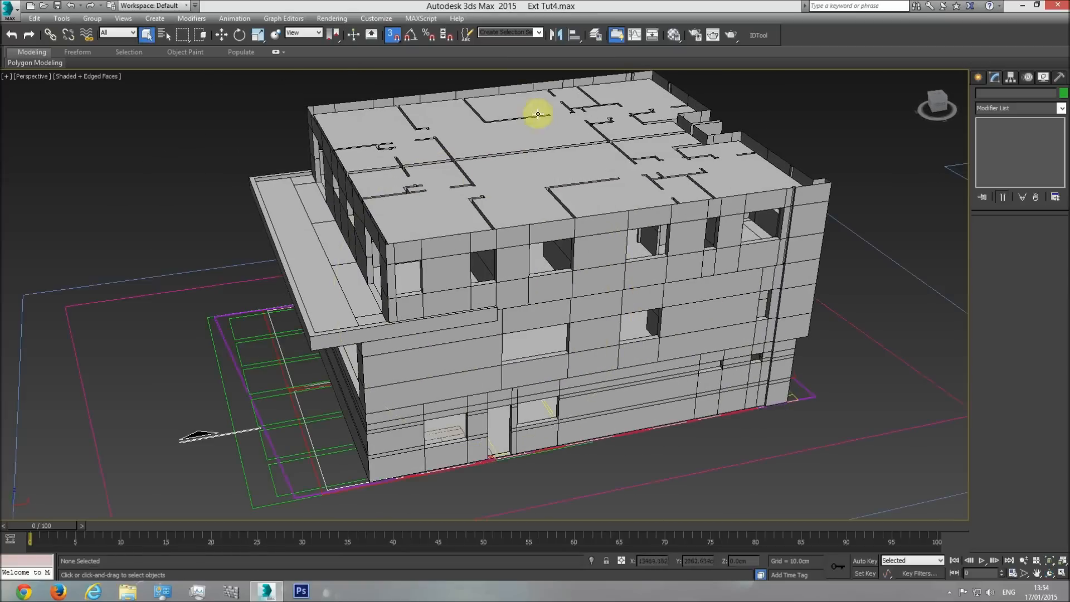
key("t")
scroll(466, 406, "down", 10)
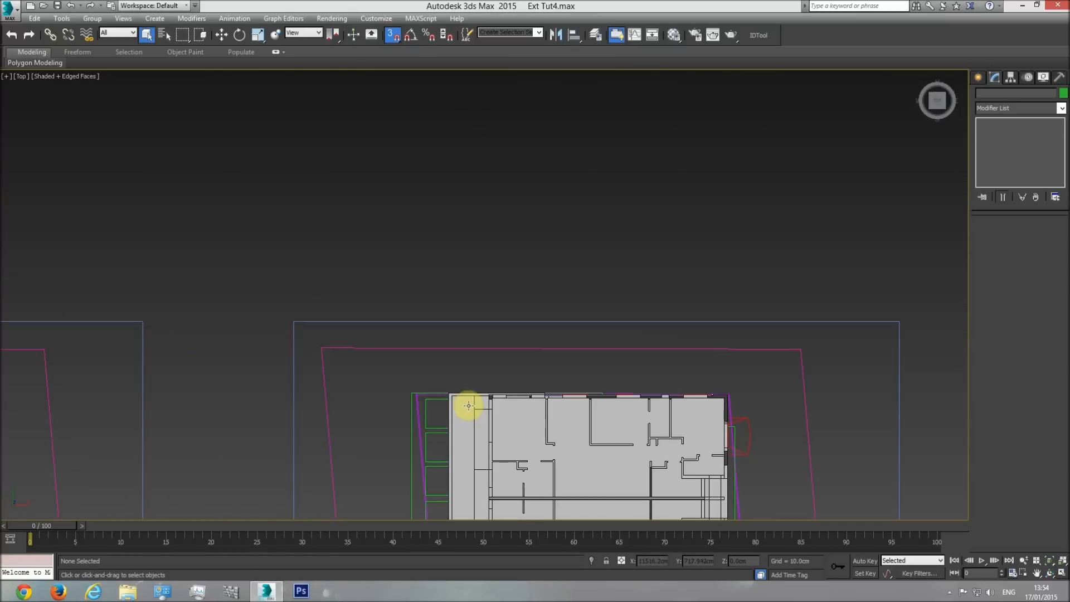
Examine the roof plan drawing beside the building model, checking its outer edges and corners.
middle_click_drag(468, 407, 526, 300)
scroll(526, 300, "down", 3)
middle_click_drag(239, 334, 437, 323)
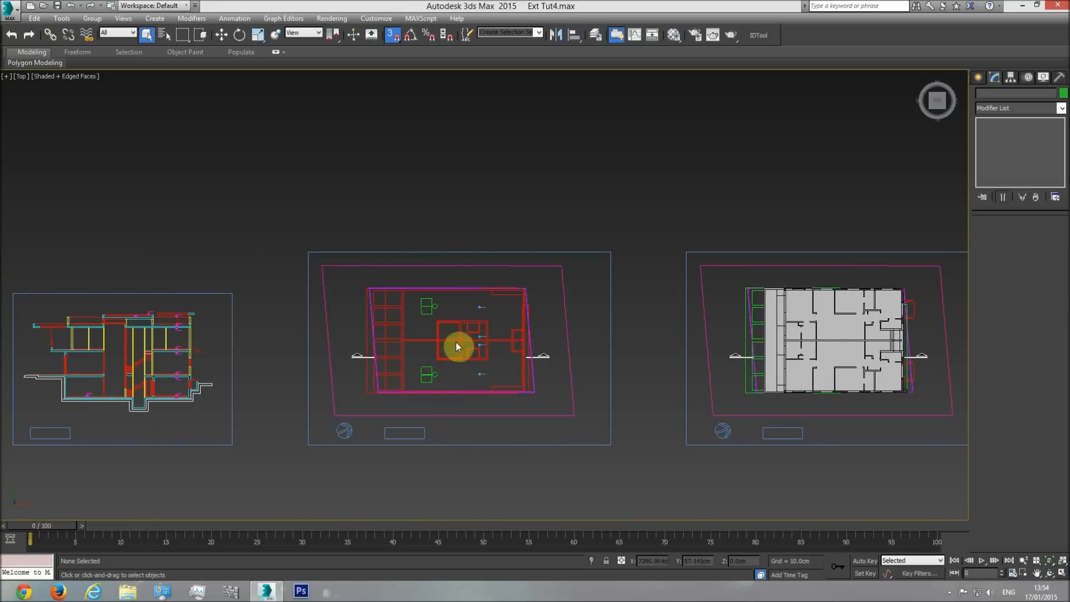
scroll(391, 304, "up", 3)
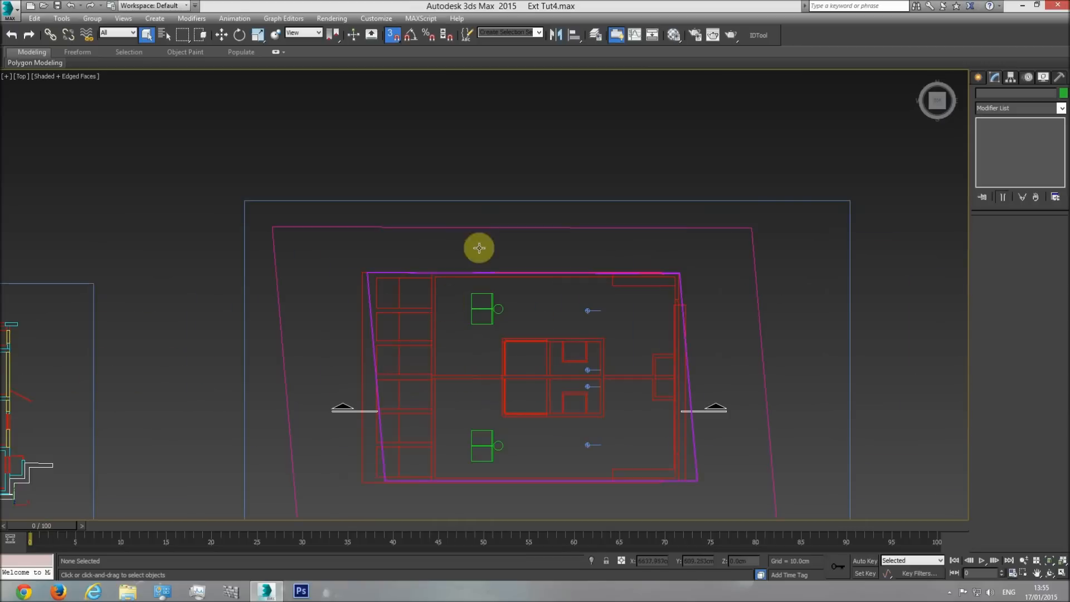
middle_click_drag(543, 432, 332, 366)
scroll(334, 367, "down", 2)
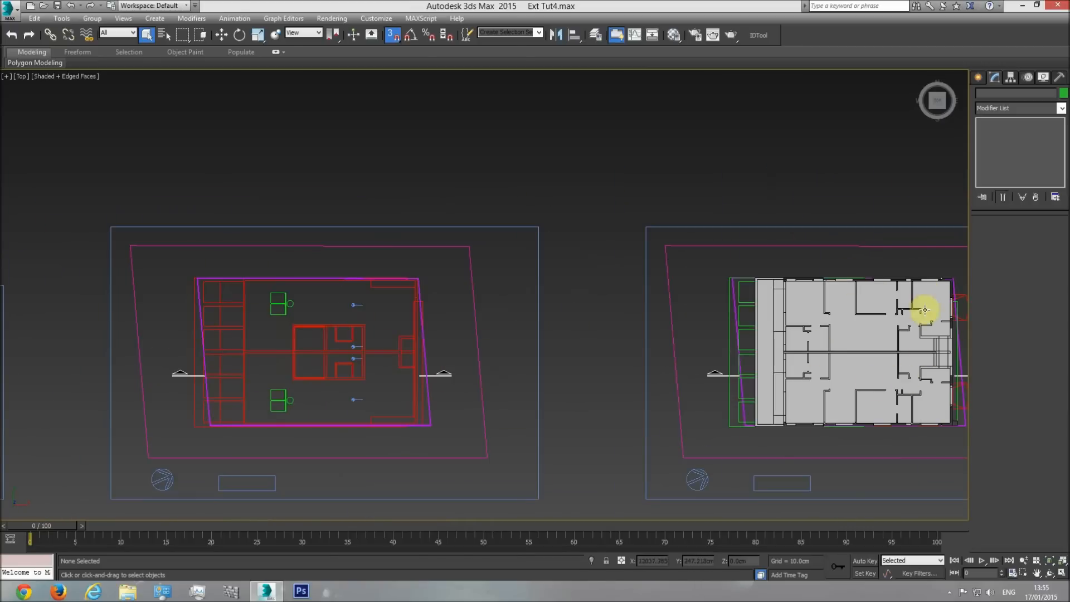
mouse_move(231, 373)
middle_mouse_down()
mouse_move(287, 379)
mouse_move(342, 311)
middle_mouse_up()
scroll(336, 268, "up", 5)
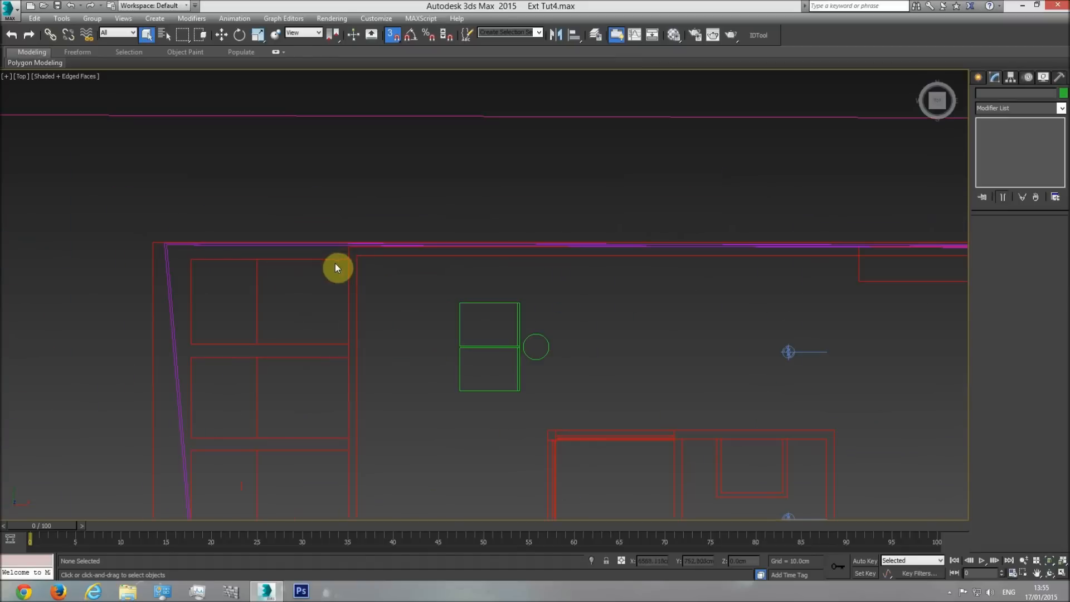
middle_click_drag(354, 416, 333, 24)
scroll(534, 402, "down", 3)
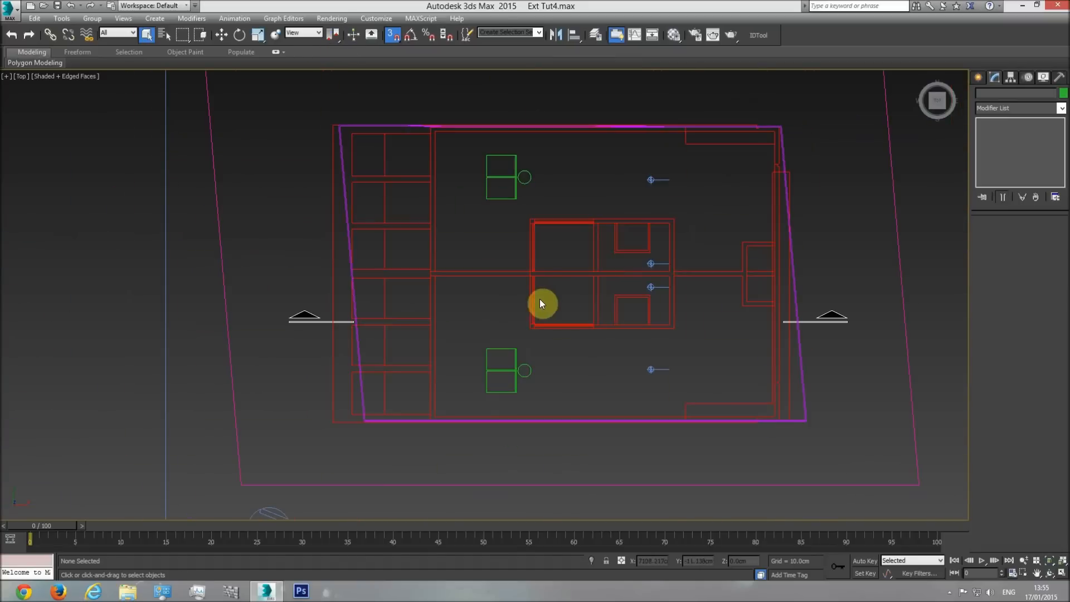
Start a snapped line at the upper-left corner of the roof plan's main outline and run it to the lower-left corner.
left_click(979, 77)
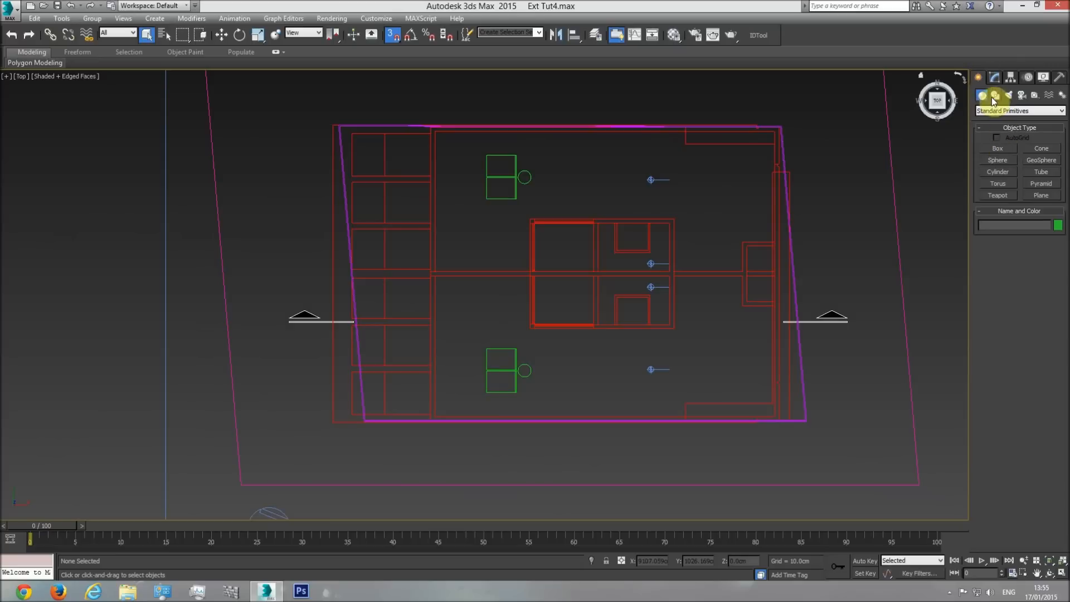
left_click(994, 96)
left_click(998, 157)
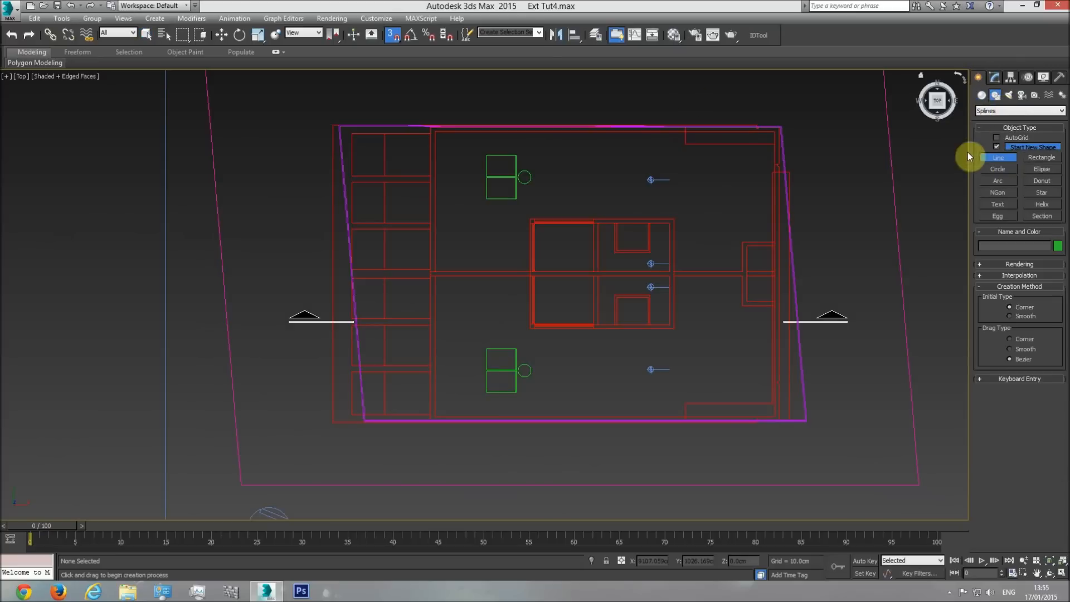
left_click(393, 34)
scroll(427, 206, "up", 5)
left_click(431, 219)
scroll(470, 378, "down", 3)
middle_click_drag(432, 468, 424, 283)
middle_click_drag(419, 387, 406, 108)
middle_click_drag(397, 248, 389, 115)
middle_click_drag(384, 379, 378, 163)
scroll(368, 317, "up", 2)
left_click(376, 313)
Continue the roof line along the lower edge to the lower-right corner and around the small notch above it.
scroll(624, 303, "down", 2)
middle_click_drag(627, 302, 329, 312)
scroll(480, 318, "down", 4)
middle_click_drag(680, 327, 408, 332)
scroll(487, 330, "up", 3)
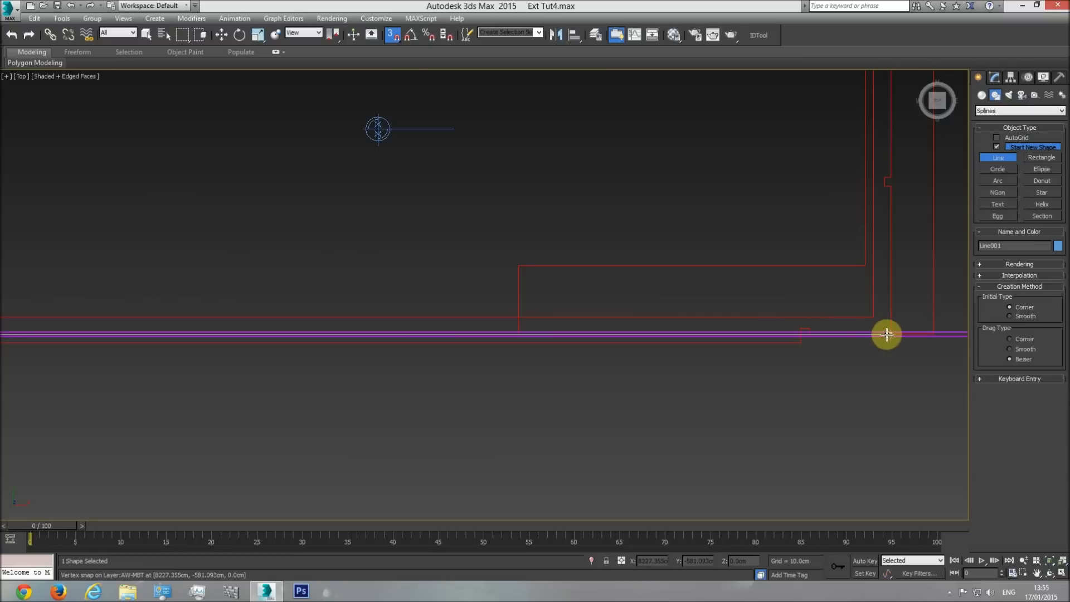
scroll(886, 334, "down", 3)
middle_click_drag(731, 369, 707, 336)
scroll(680, 336, "up", 4)
scroll(681, 336, "up", 2)
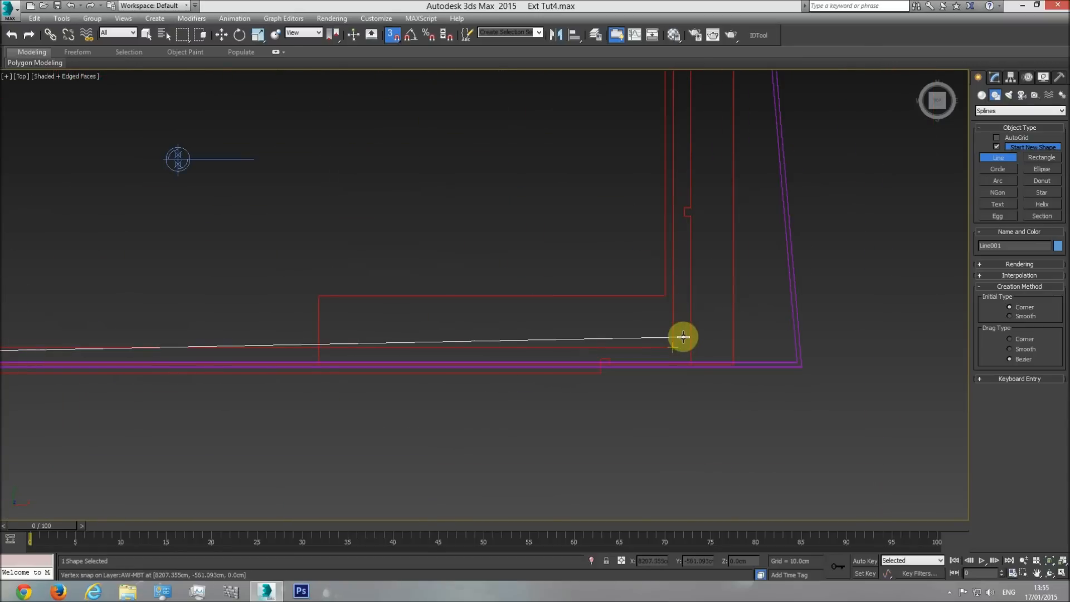
left_click(691, 363)
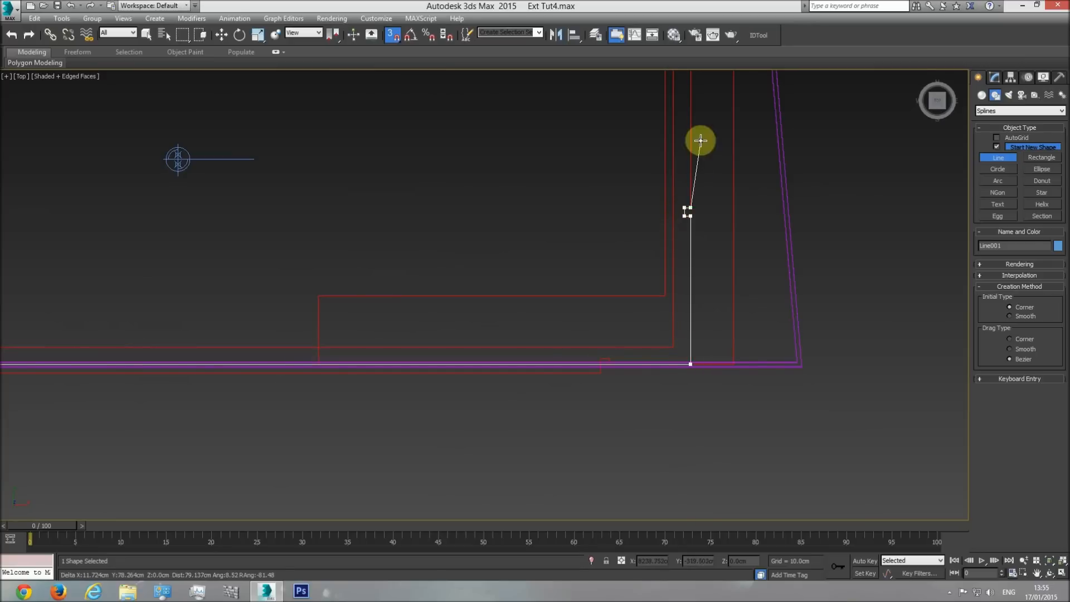
Continue the roof line up the right edge through the upper notch, around the upper-right corner and the top edge's notch.
middle_click_drag(700, 141, 691, 316)
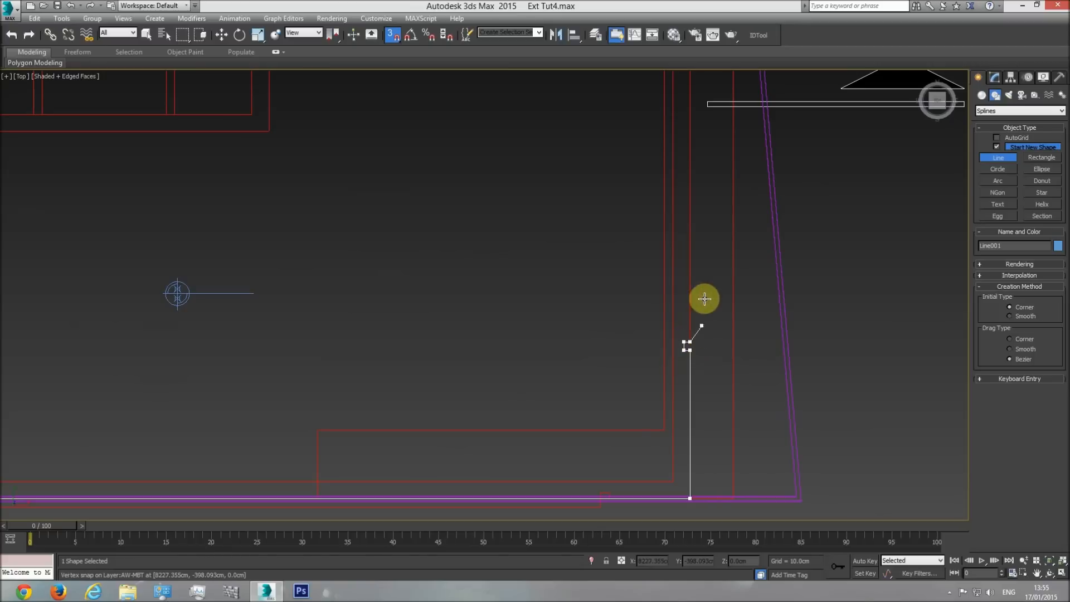
middle_click_drag(703, 296, 695, 360)
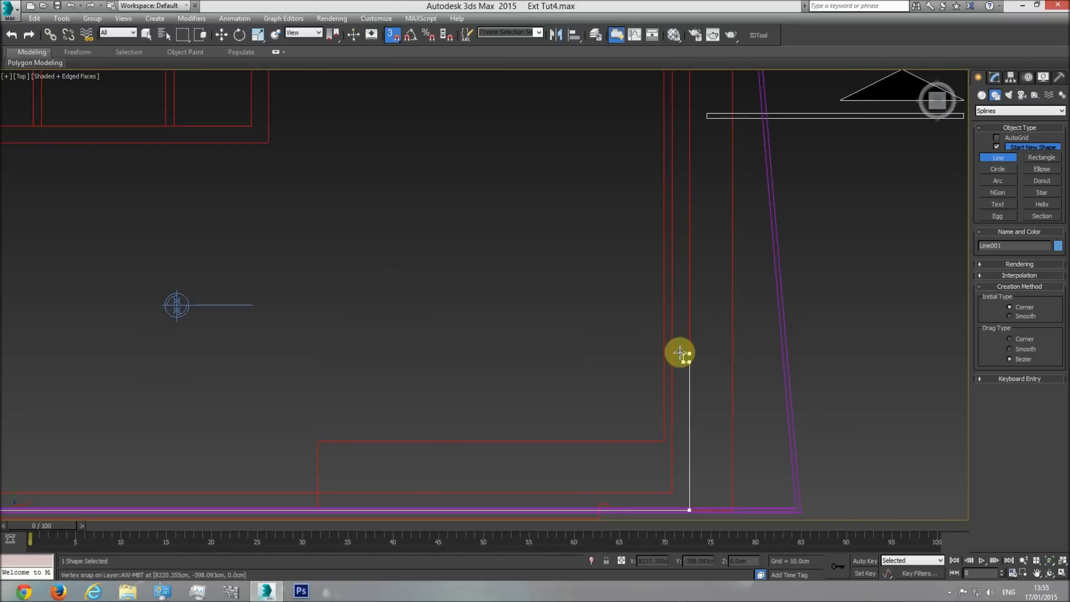
scroll(700, 390, "down", 3)
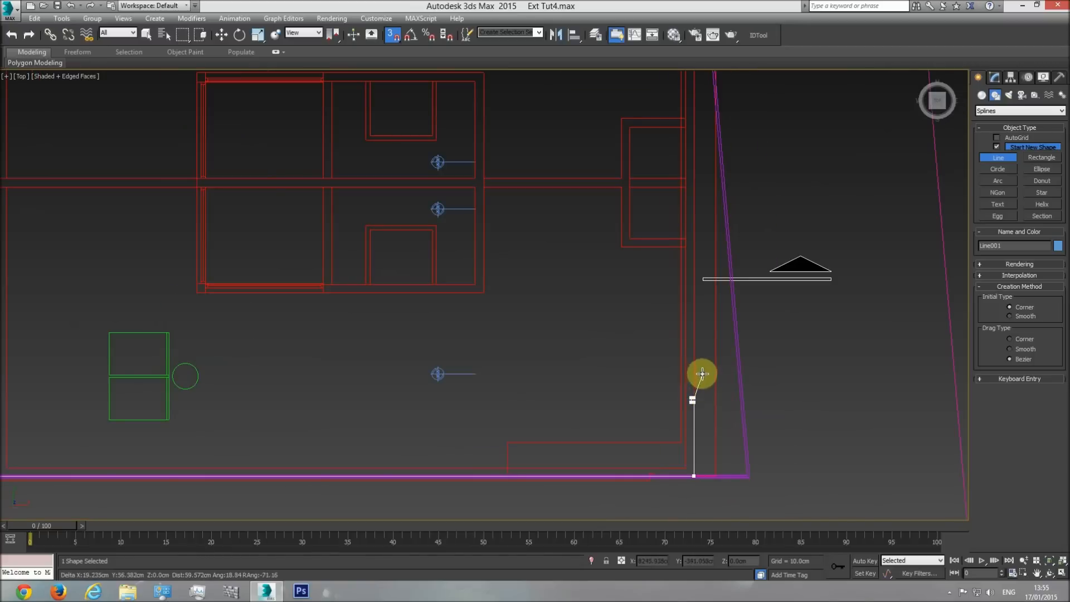
middle_click_drag(701, 191, 695, 334)
middle_click_drag(690, 182, 699, 272)
scroll(700, 272, "up", 3)
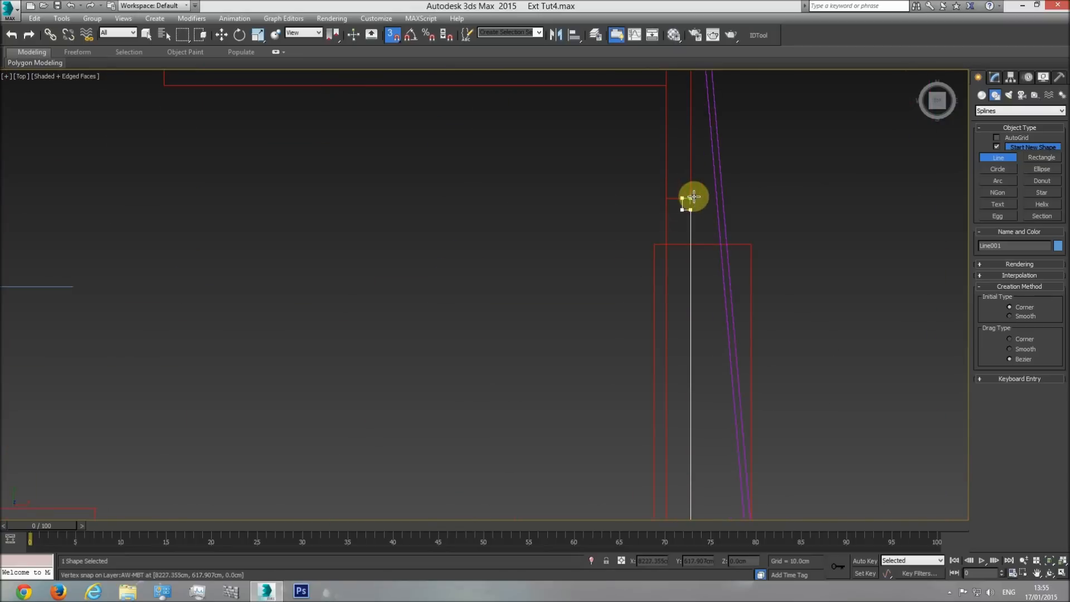
middle_click_drag(697, 149, 685, 346)
left_click(684, 280)
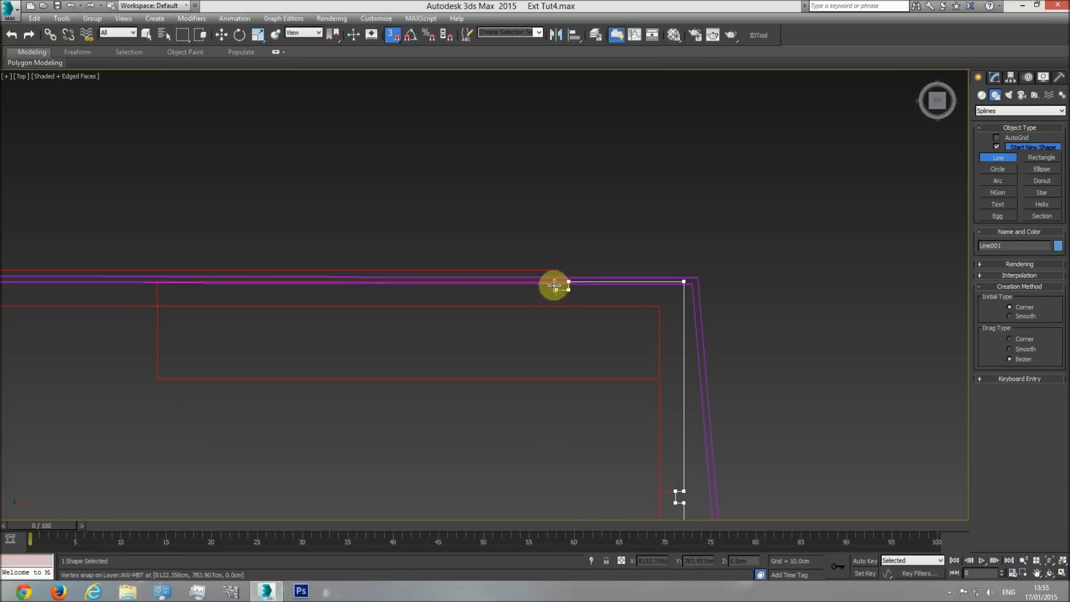
Run the roof line along the upper edge to its starting corner and close the spline.
scroll(477, 284, "down", 3)
middle_click_drag(479, 286, 676, 290)
middle_click_drag(347, 302, 796, 295)
middle_click_drag(380, 286, 490, 287)
scroll(433, 287, "up", 4)
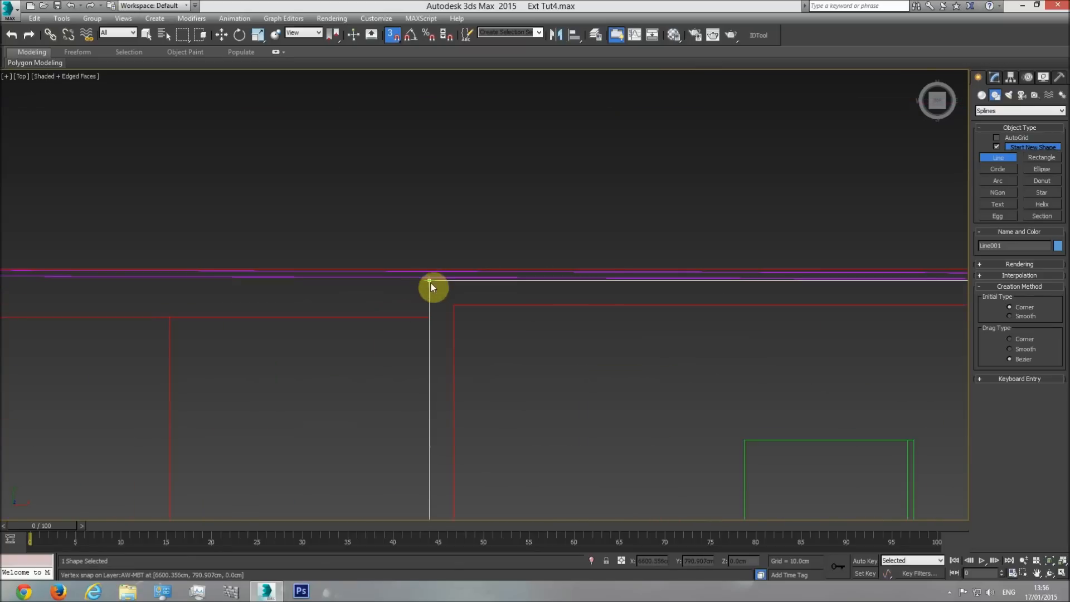
left_click(429, 280)
left_click(530, 336)
Finish line creation and convert the closed roof outline to an Editable Poly.
scroll(544, 346, "down", 5)
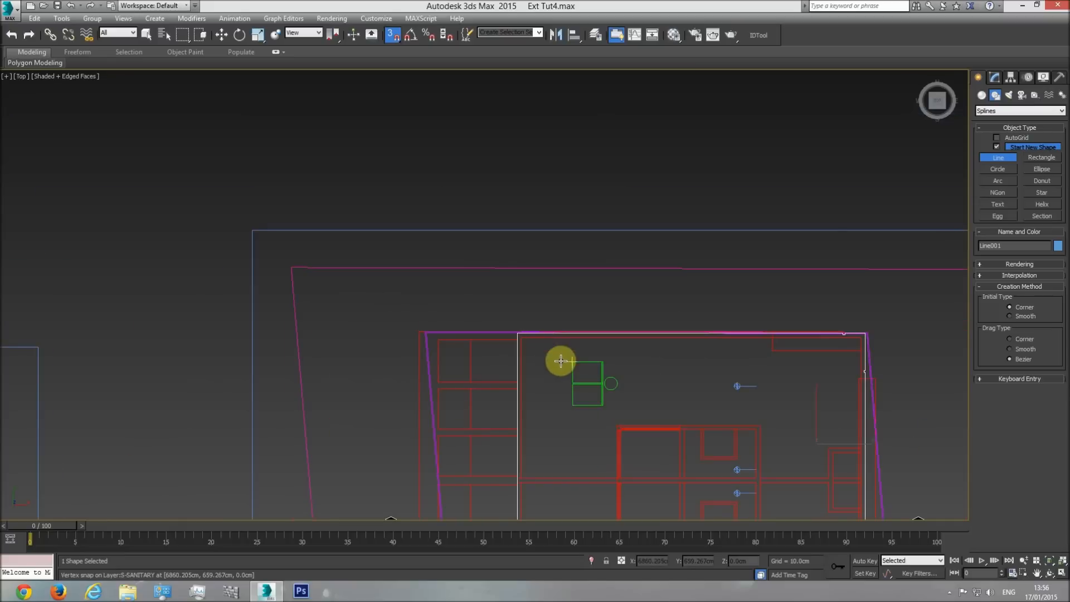
middle_click_drag(571, 365, 557, 303)
right_click(639, 305)
right_click(657, 300)
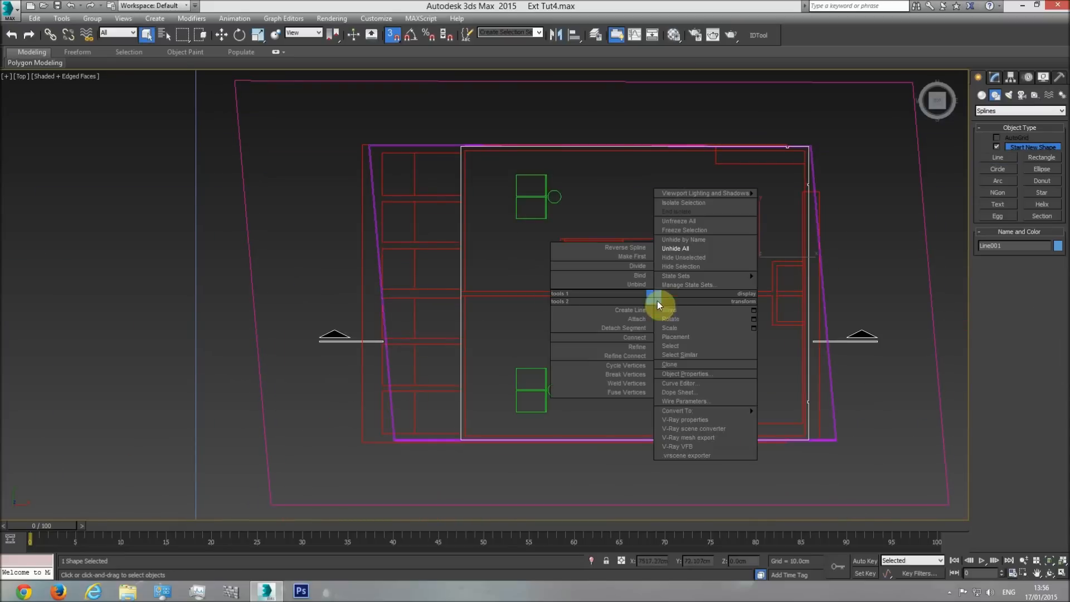
mouse_move(750, 410)
left_click(776, 423)
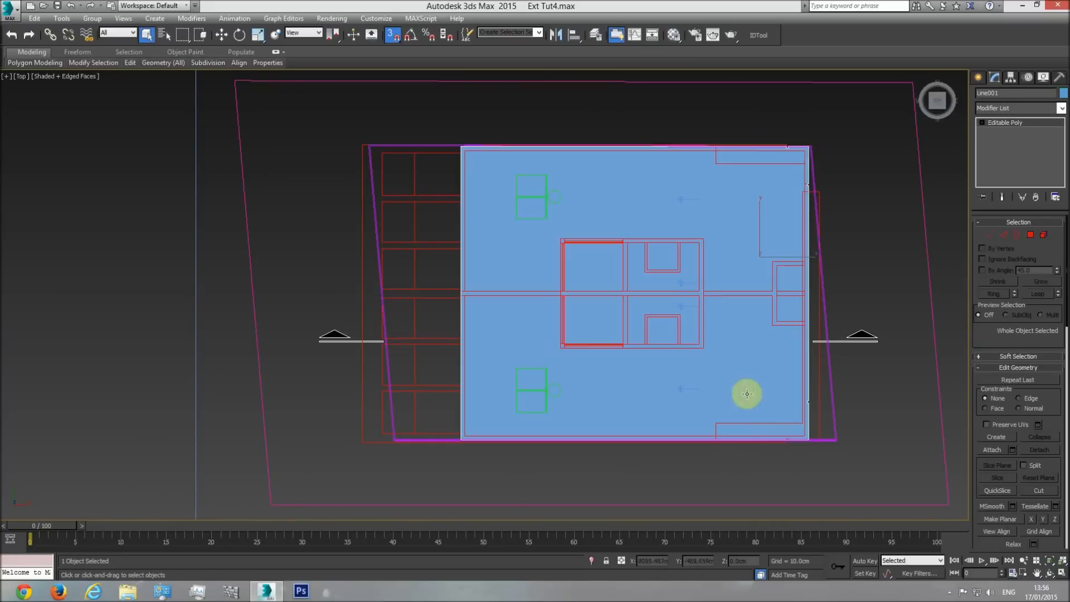
Undo the conversion of the closed roof outline to Editable Poly so it is a line again.
middle_click_drag(684, 357, 591, 348)
scroll(585, 349, "down", 3)
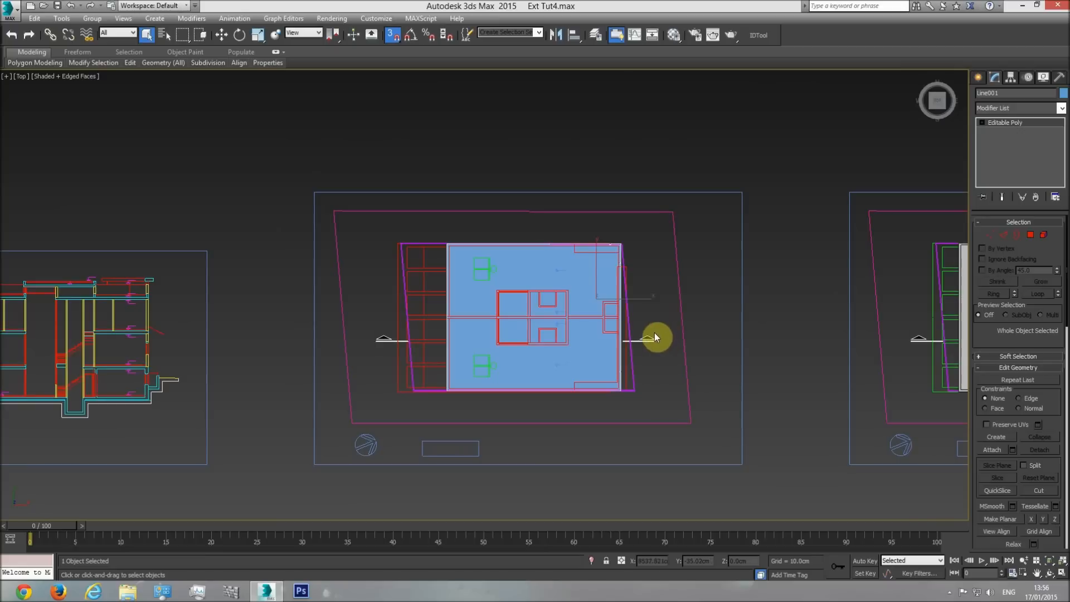
scroll(457, 316, "up", 3)
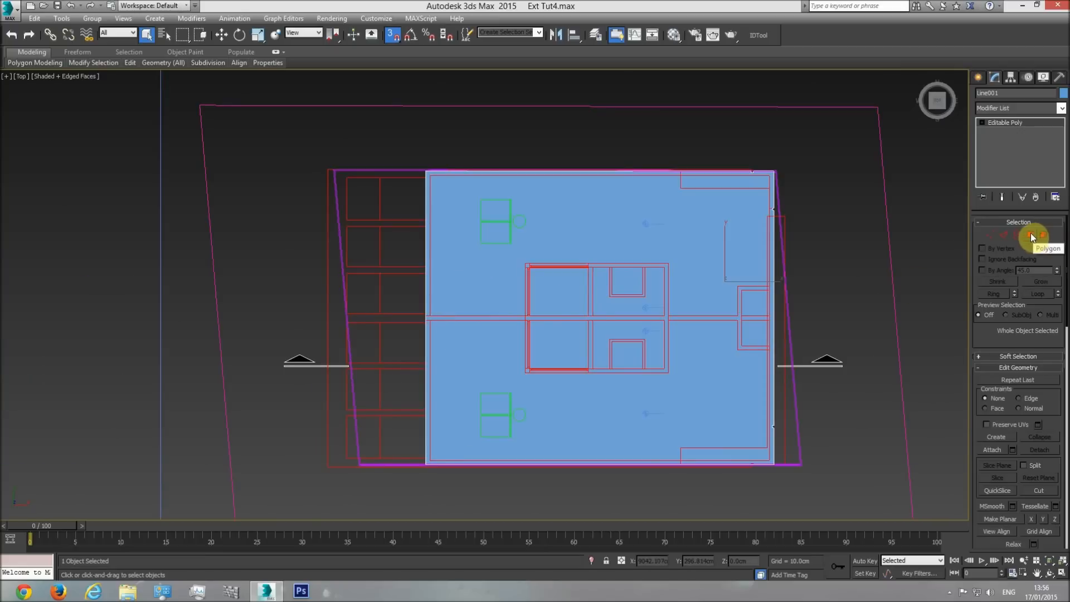
key("ctrl+z")
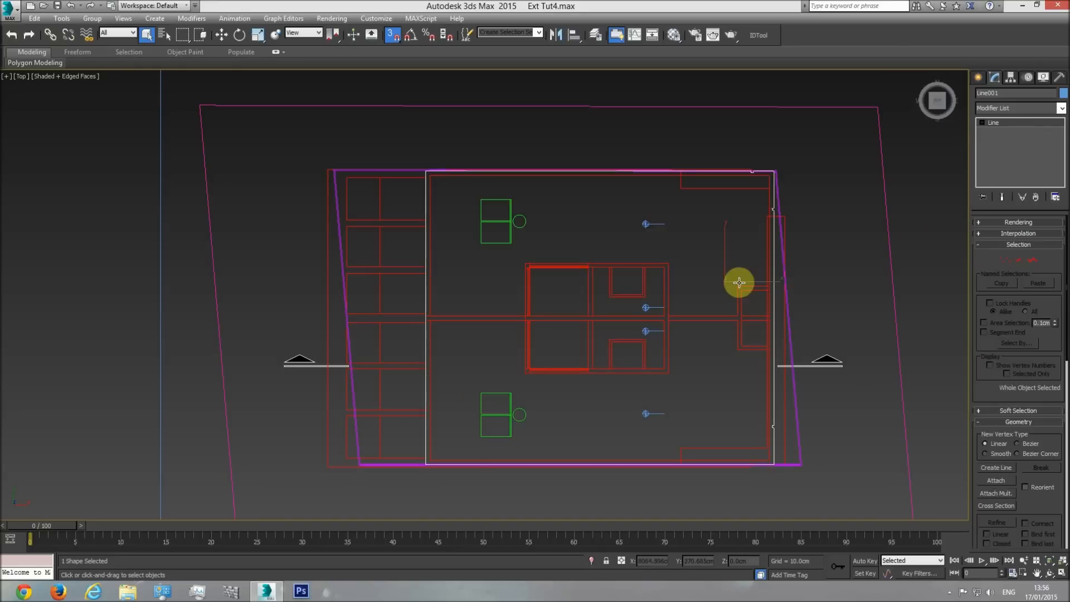
Examine the double outline along the roof plan's edges and the matching roof profile in the elevation drawings.
middle_click_drag(747, 195, 748, 212)
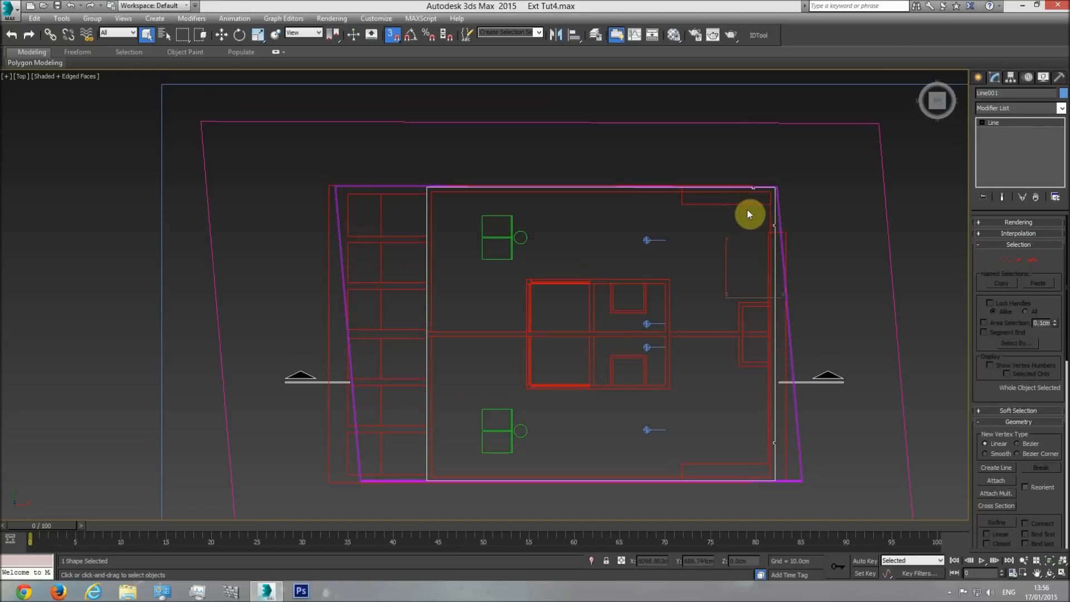
scroll(452, 207, "up", 6)
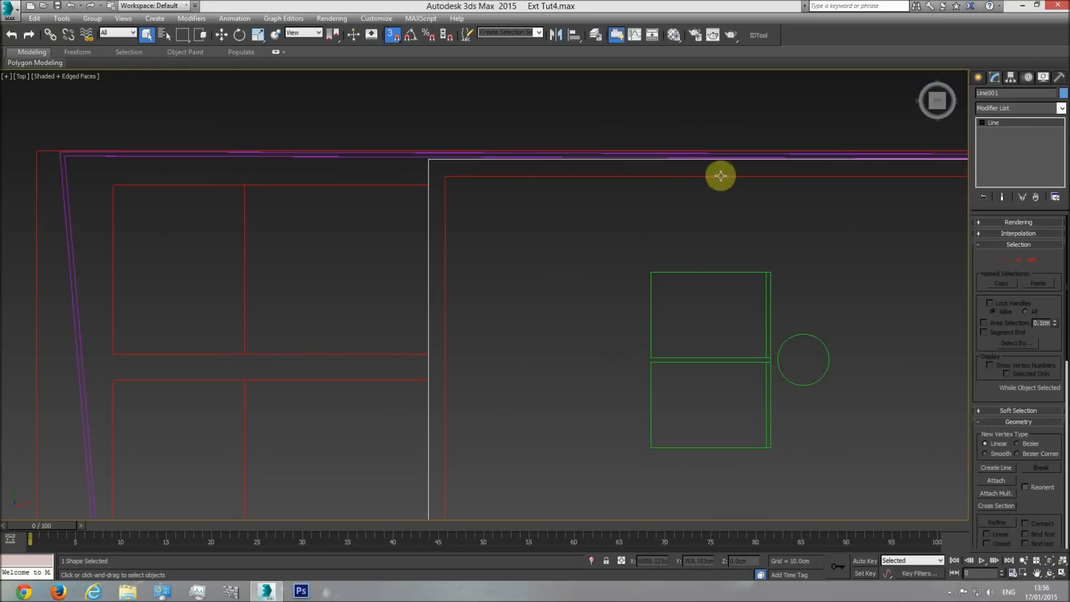
middle_click_drag(889, 179, 367, 213)
scroll(368, 212, "down", 2)
scroll(650, 219, "down", 3)
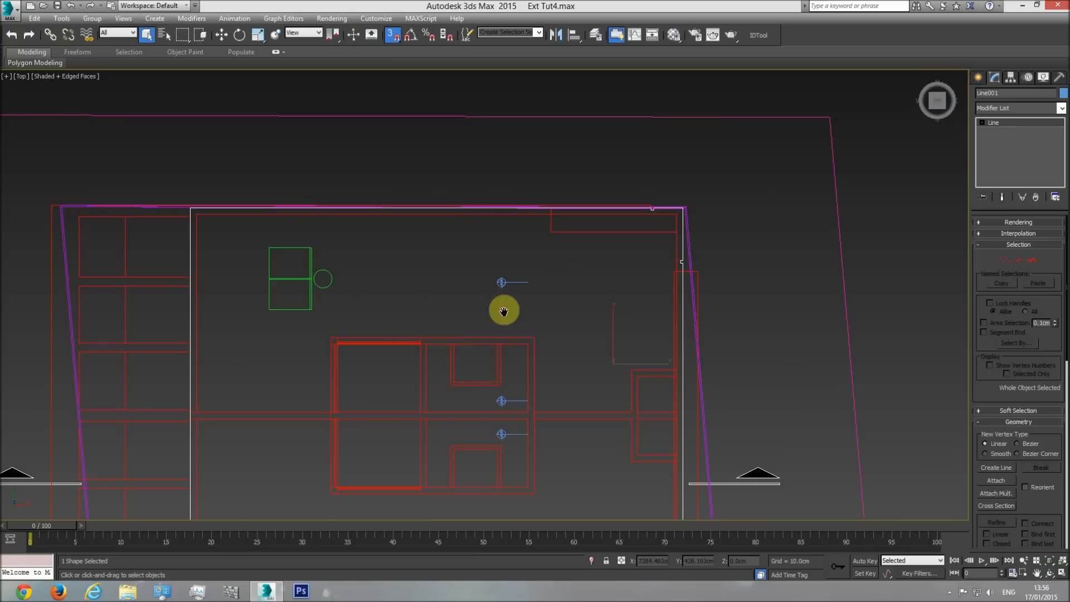
scroll(504, 310, "down", 5)
middle_click_drag(114, 303, 679, 285)
middle_click_drag(202, 321, 268, 229)
scroll(267, 229, "up", 4)
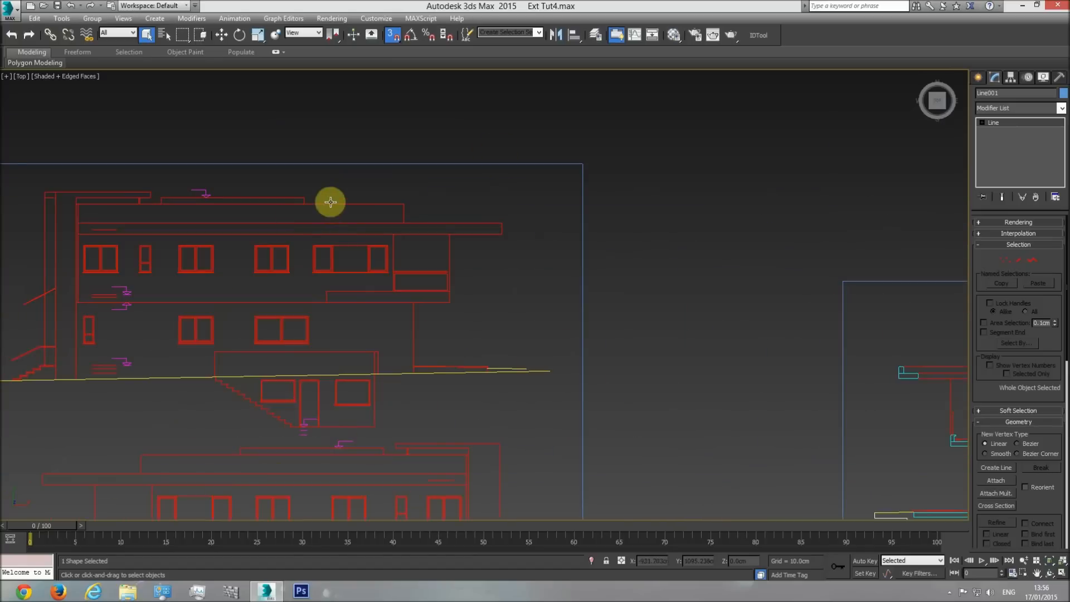
middle_click_drag(511, 273, 267, 283)
scroll(273, 284, "down", 4)
middle_click_drag(800, 341, 572, 321)
middle_click_drag(815, 265, 491, 283)
Start a new line on the roof plan's inner outline, running from its upper-left corner to its upper-right corner.
scroll(491, 283, "up", 4)
scroll(488, 281, "up", 2)
left_click(979, 77)
left_click(997, 147)
left_click(997, 157)
scroll(370, 284, "up", 5)
left_click(363, 252)
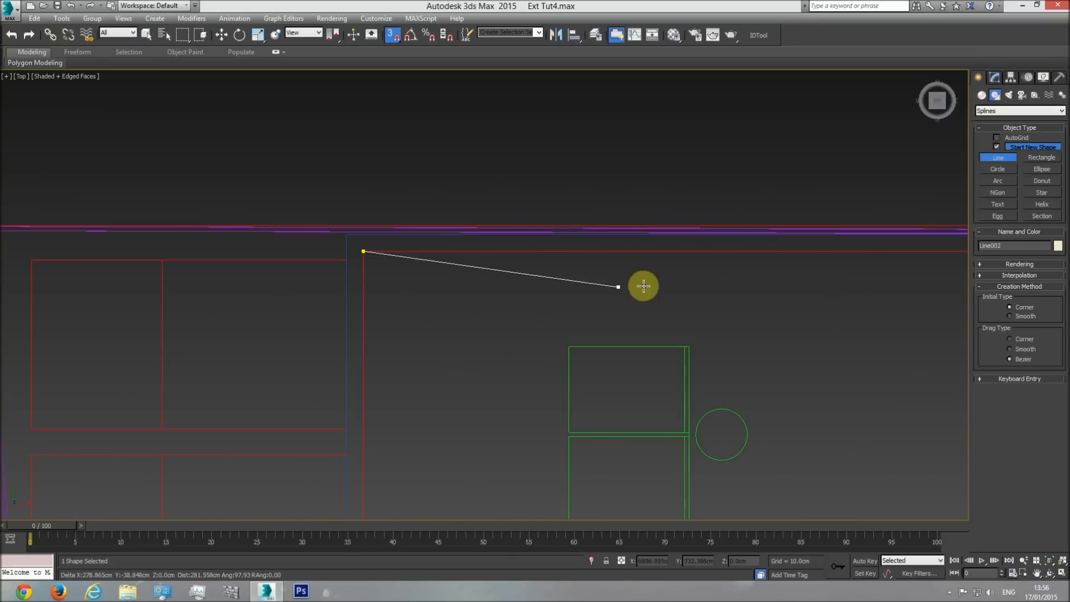
middle_click_drag(642, 287, 417, 286)
scroll(416, 286, "down", 4)
middle_click_drag(722, 312, 454, 299)
left_click(686, 250)
Continue the inner roof line through the lower-right and lower-left corners, close the spline at its start and finish line creation.
middle_click_drag(671, 416, 640, 198)
middle_click_drag(638, 351, 623, 235)
left_click(645, 368)
middle_click_drag(42, 355, 485, 355)
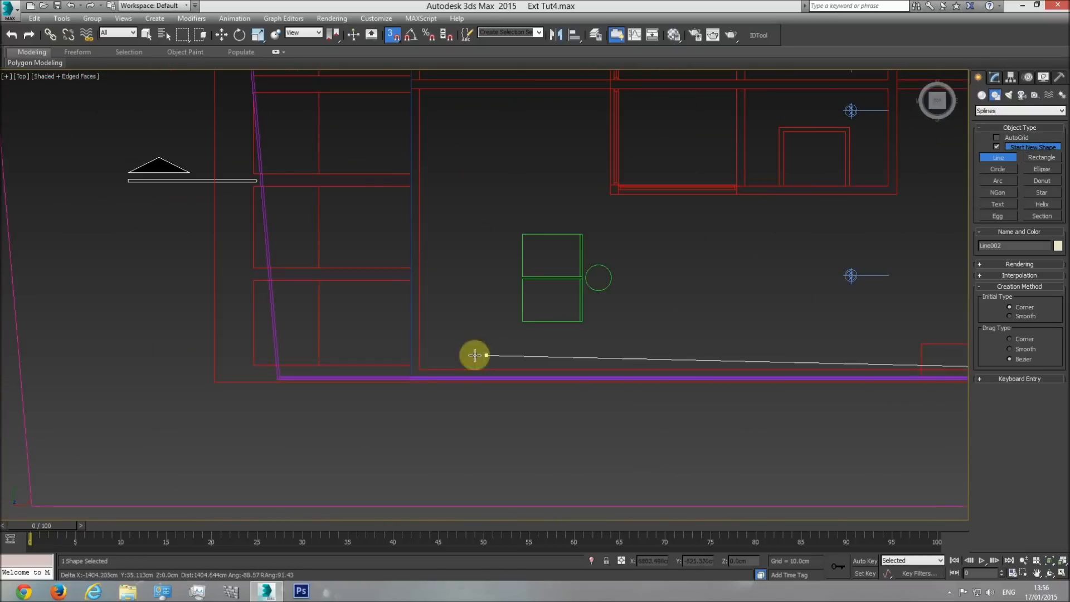
left_click(421, 368)
middle_click_drag(435, 242, 446, 375)
middle_click_drag(433, 167, 434, 363)
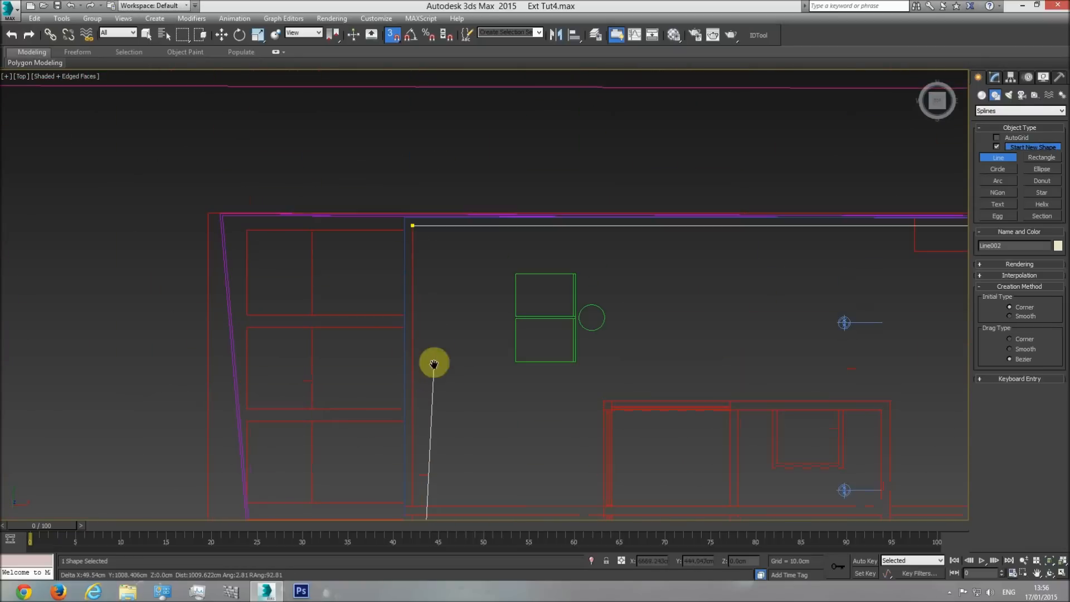
left_click(412, 226)
left_click(518, 332)
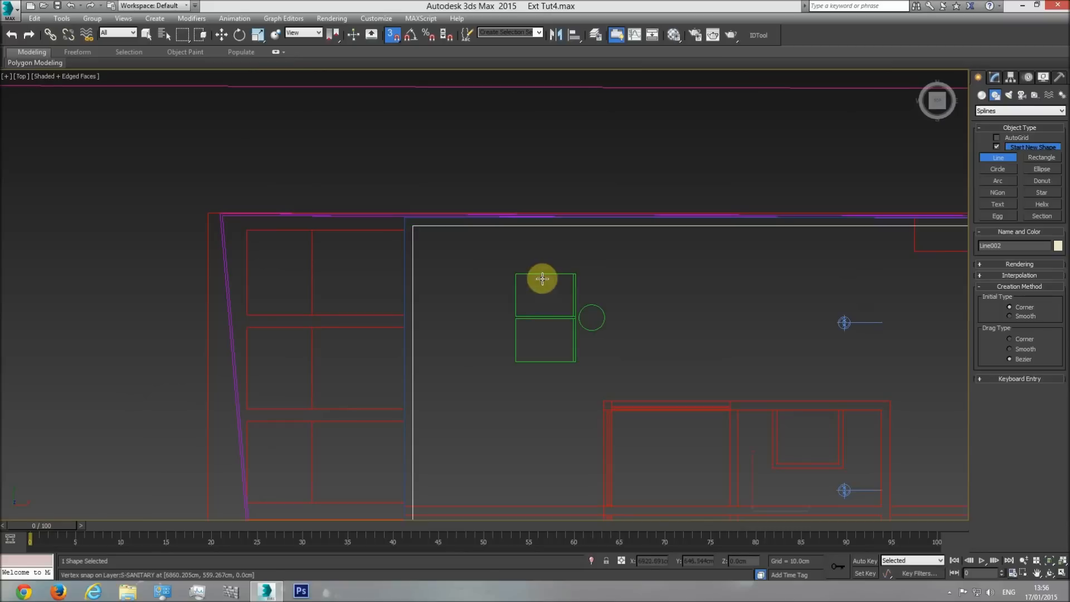
right_click(643, 274)
View the roof outlines in perspective and hide the plan drawing group.
key("p")
left_click(1049, 573)
left_click_drag(717, 406, 556, 348)
right_click(556, 348)
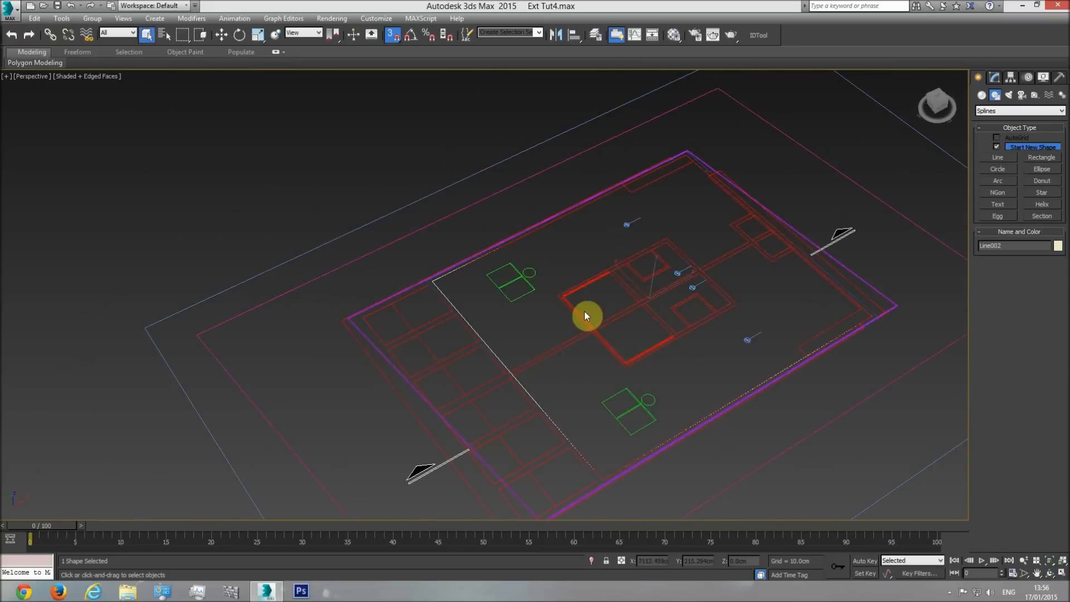
left_click(579, 314)
right_click(579, 313)
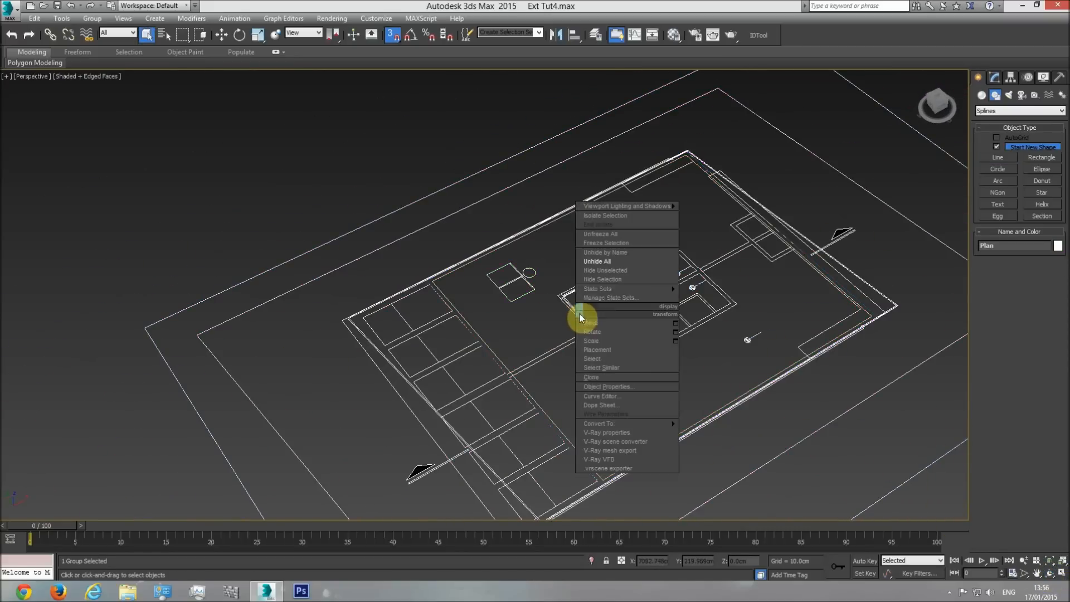
left_click(600, 279)
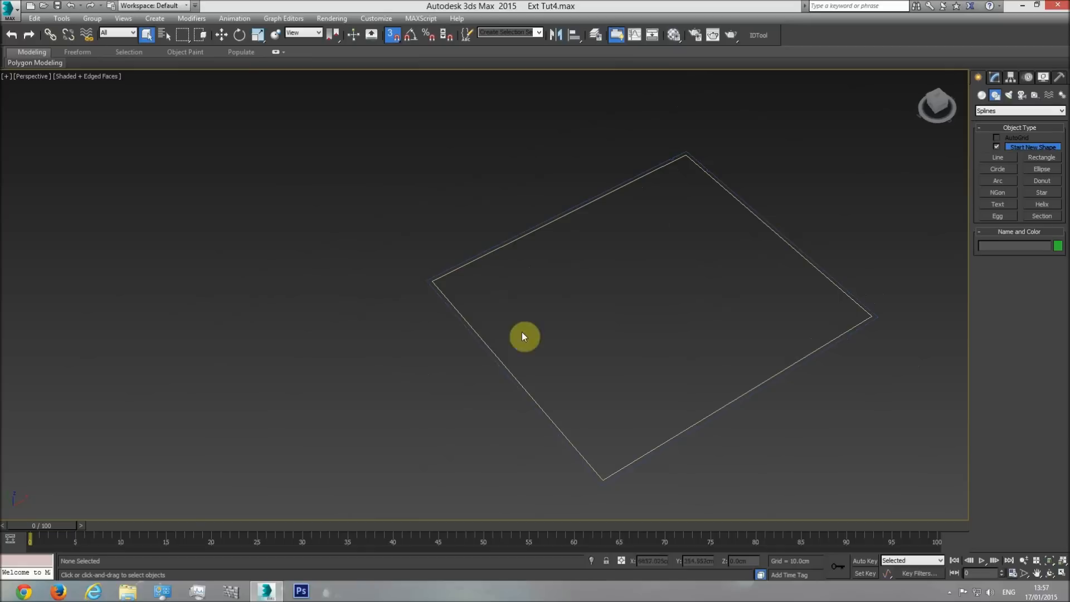
Attach the outer roof outline to the inner line to form one double-outlined shape.
left_click(994, 77)
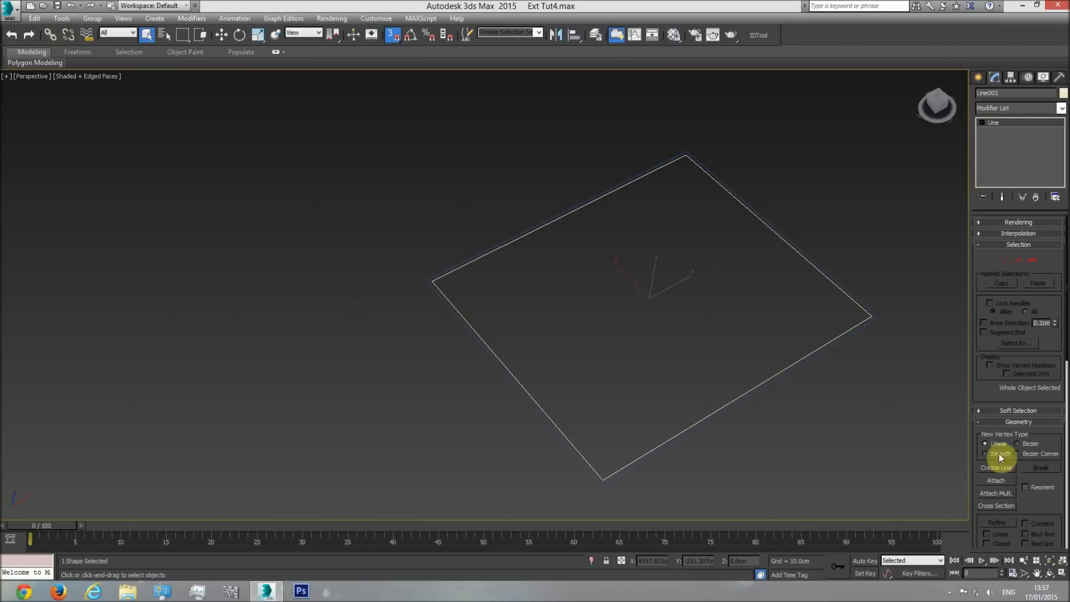
left_click(825, 347)
key("w")
Add a Shell modifier to the double roof outline with an inner amount of 0 cm and an outer amount of 50 cm.
left_click(1062, 109)
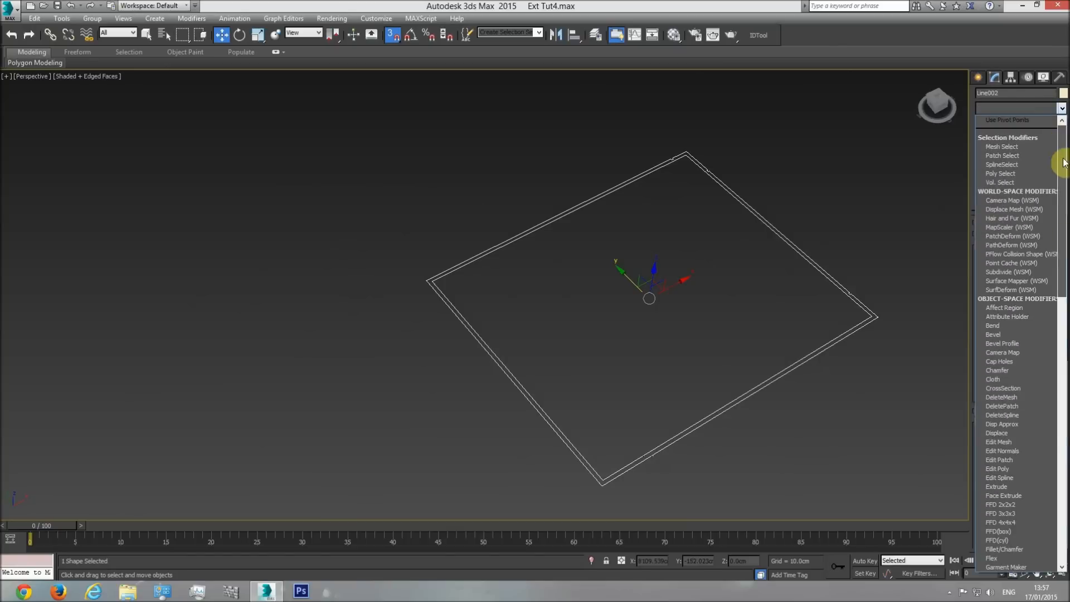
scroll(1008, 223, "down", 10)
left_click(992, 200)
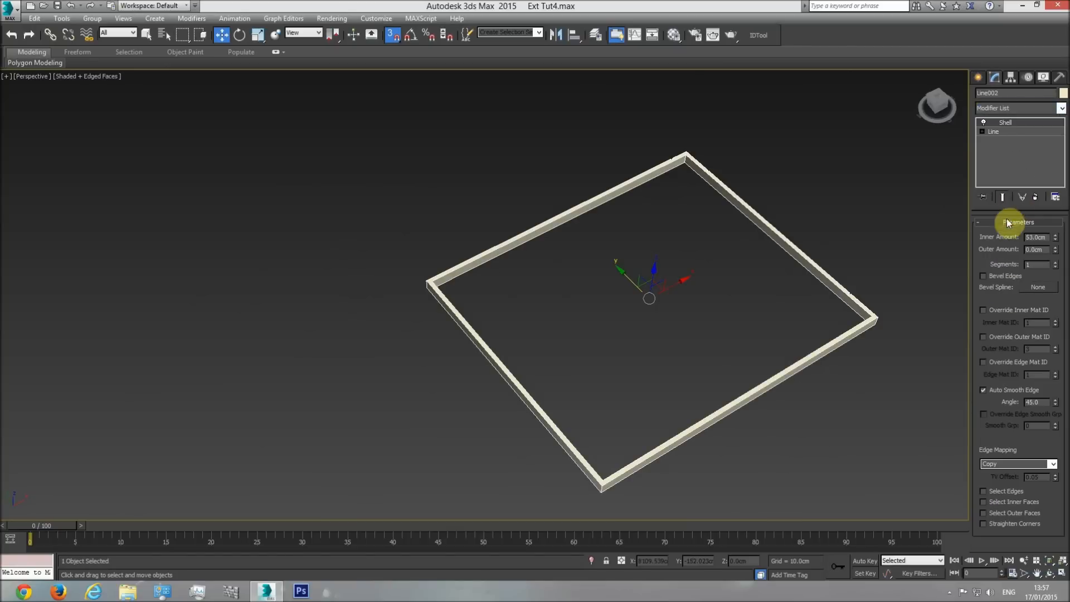
double_click(1047, 249)
type("10")
key("Return")
left_click_drag(876, 316, 834, 274)
double_click(1041, 249)
type("50")
key("Return")
Unhide all objects and bring the roof frame and the building model into view together.
scroll(743, 304, "down", 3)
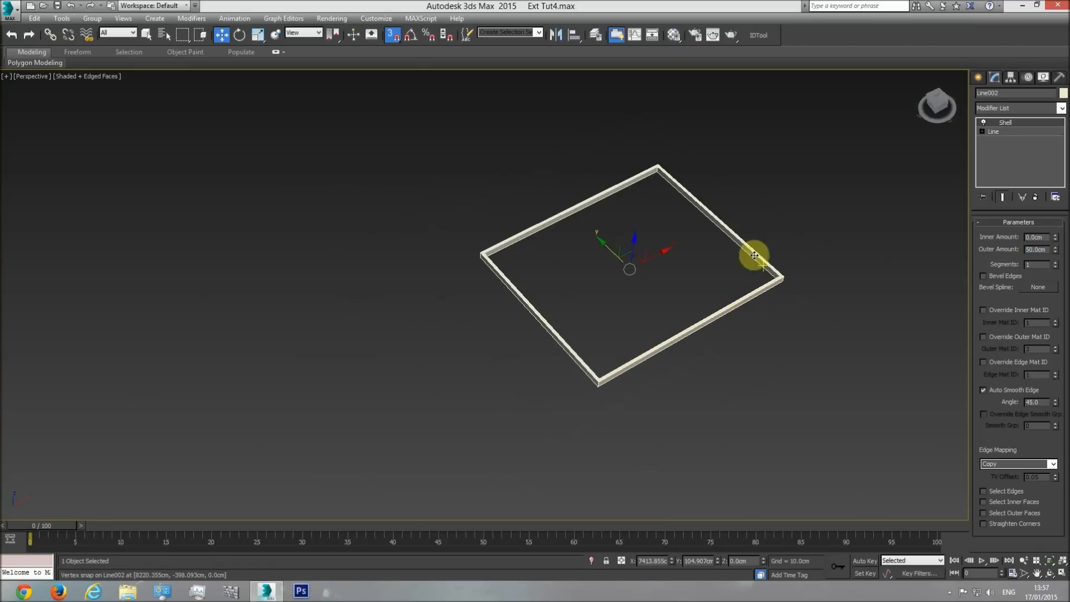
right_click(804, 336)
left_click(824, 288)
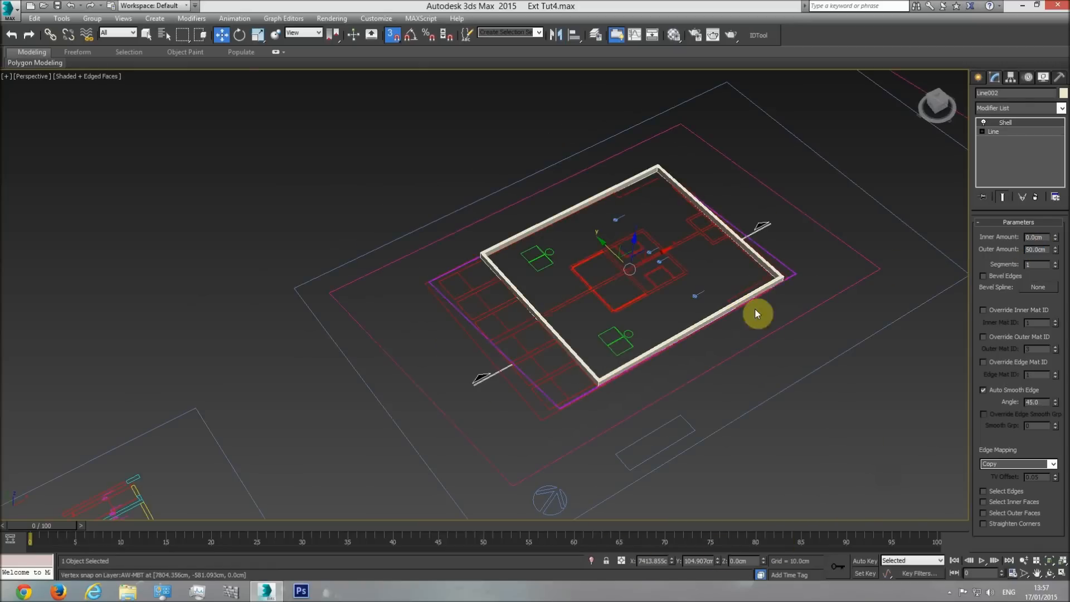
middle_click_drag(760, 286, 645, 353)
scroll(850, 213, "down", 2)
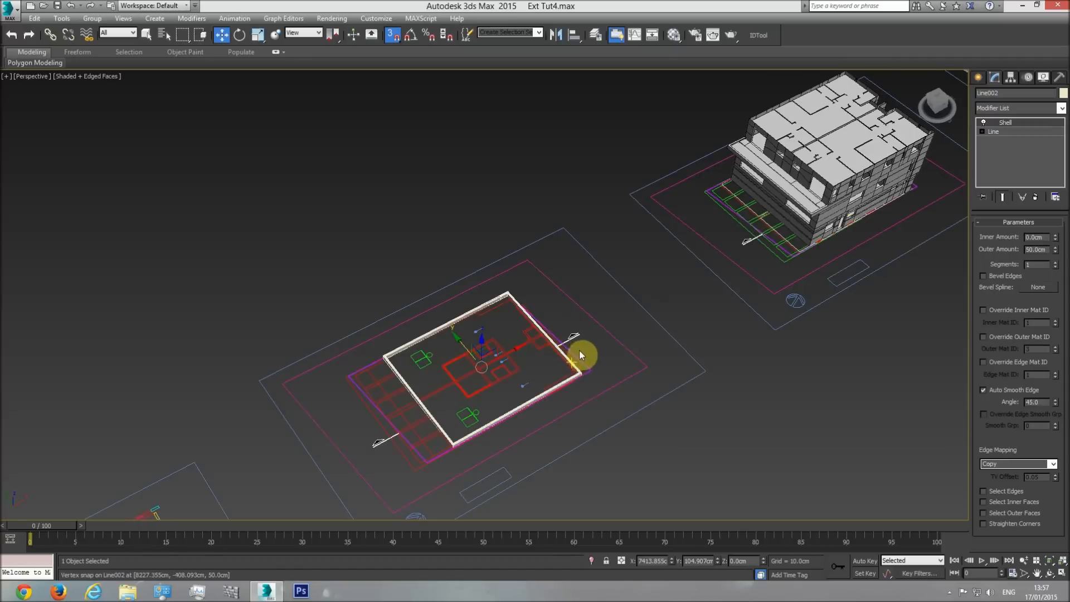
Move the roof frame from the roof plan onto the building, snapping its upper-left corner to the balcony floor cover's upper-left corner.
key("t")
scroll(587, 342, "down", 5)
scroll(481, 301, "up", 8)
left_click_drag(494, 286, 606, 319)
scroll(598, 319, "down", 8)
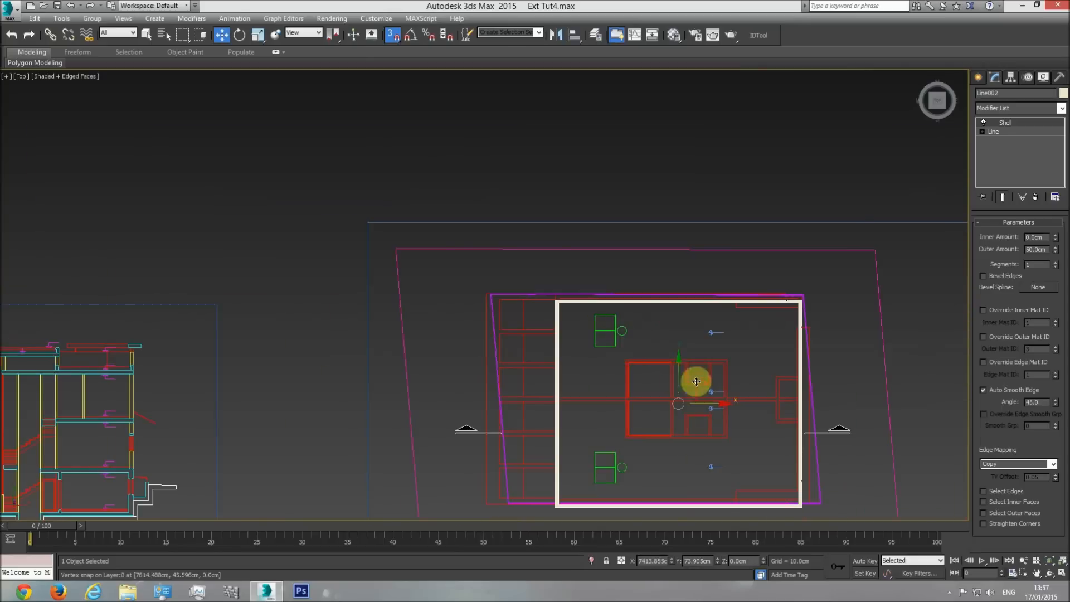
middle_click_drag(696, 381, 637, 270)
left_click_drag(652, 310, 762, 191)
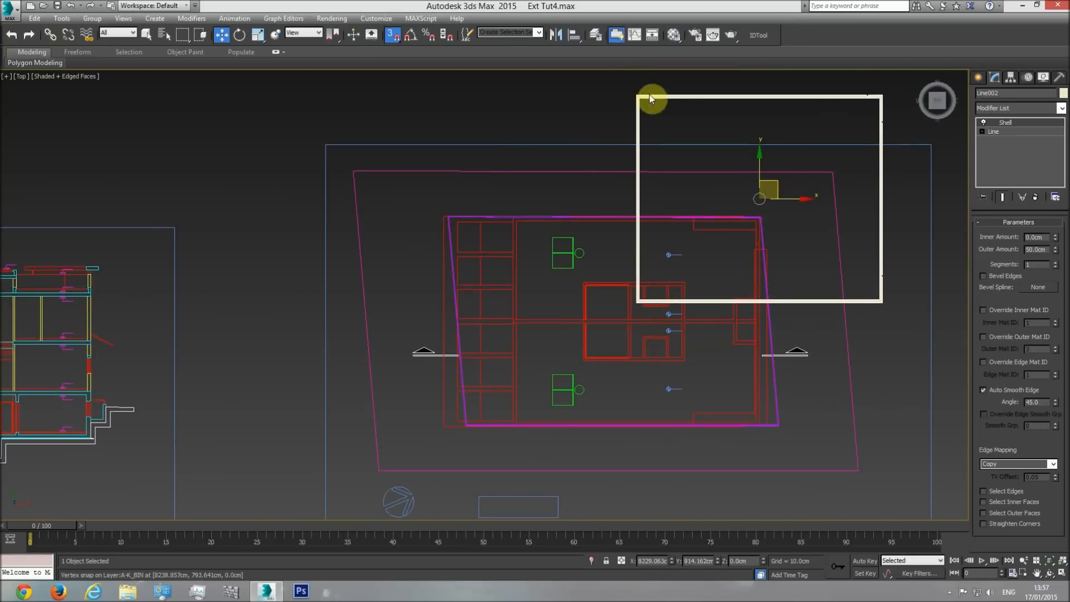
left_click_drag(635, 94, 688, 240)
scroll(401, 275, "down", 3)
scroll(621, 250, "up", 8)
scroll(621, 250, "up", 3)
scroll(758, 278, "down", 1)
middle_click_drag(757, 279, 663, 268)
scroll(663, 268, "down", 3)
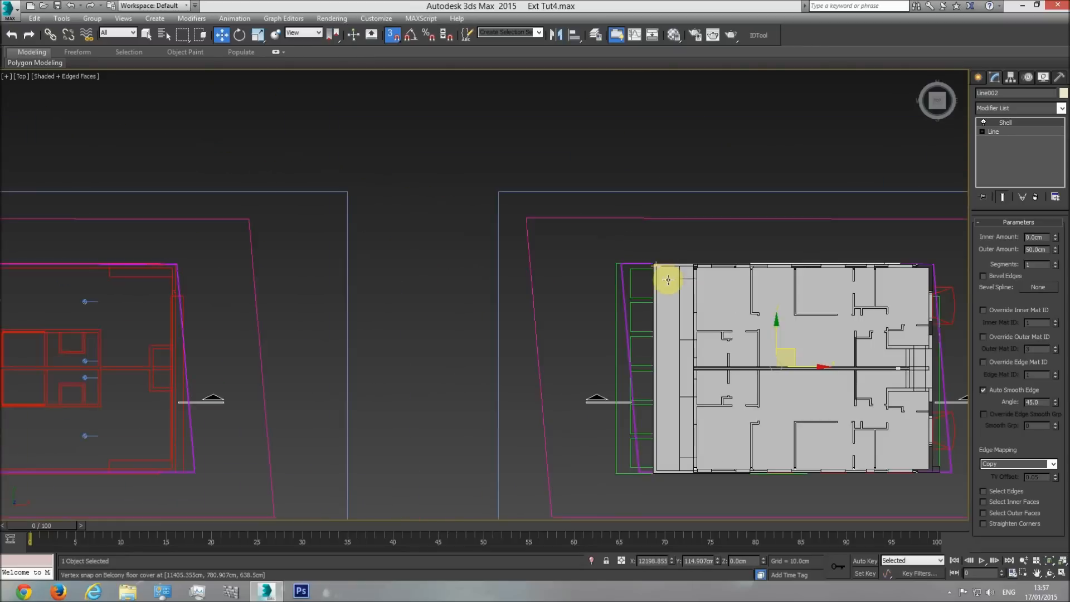
Raise the roof frame in the front view and snap its underside to the top of the level 2 exterior walls.
key("f")
scroll(564, 367, "down", 3)
left_click_drag(551, 366, 541, 228)
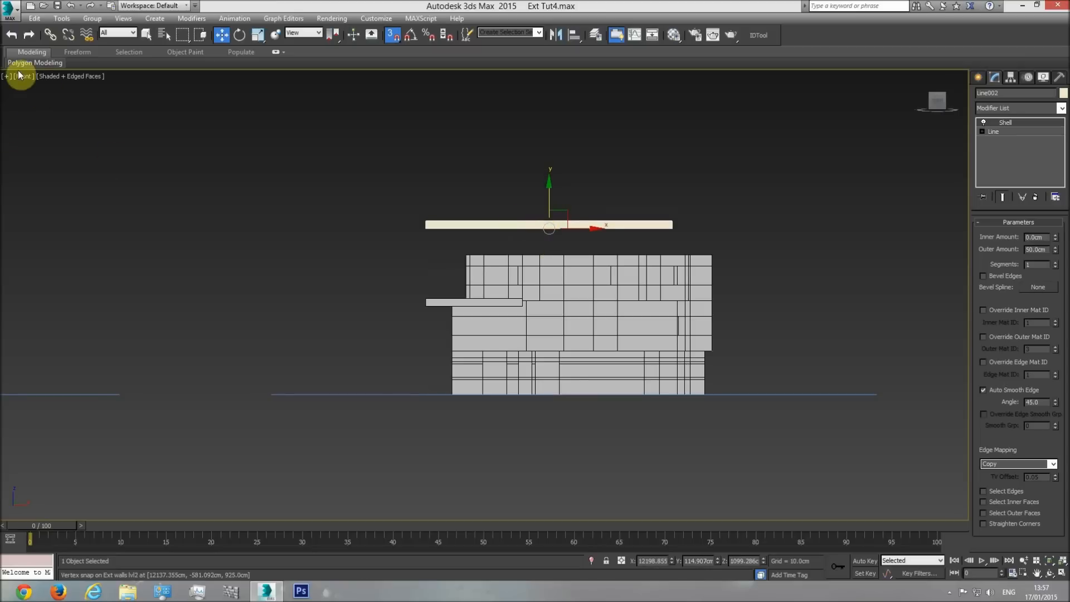
scroll(450, 226, "up", 3)
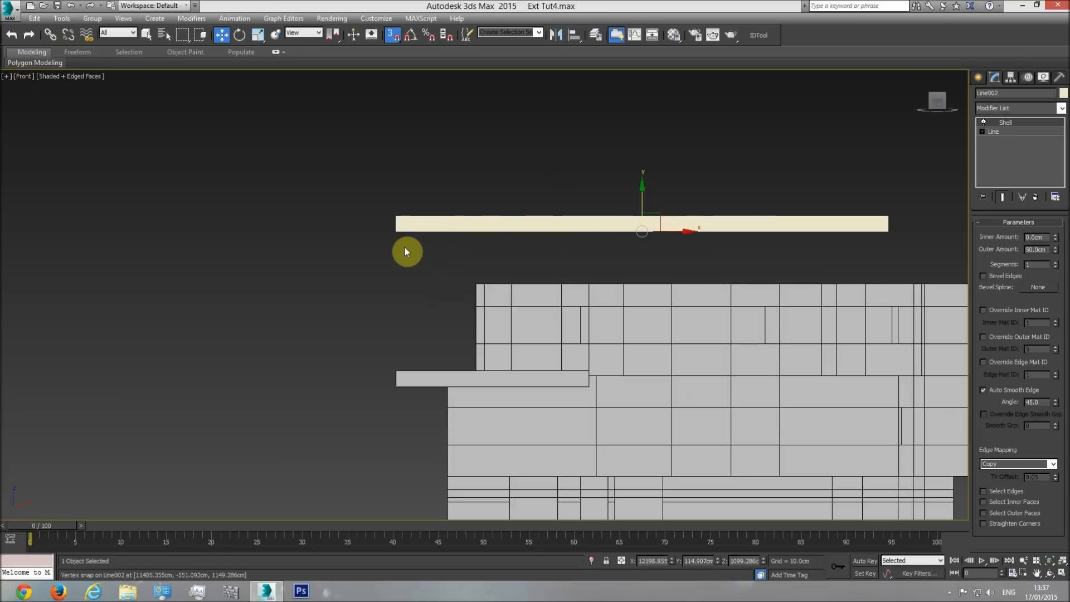
left_click_drag(396, 231, 511, 289)
Try to align the roof frame's upper edge with the plan's wall line in the top view, and undo the move.
key("t")
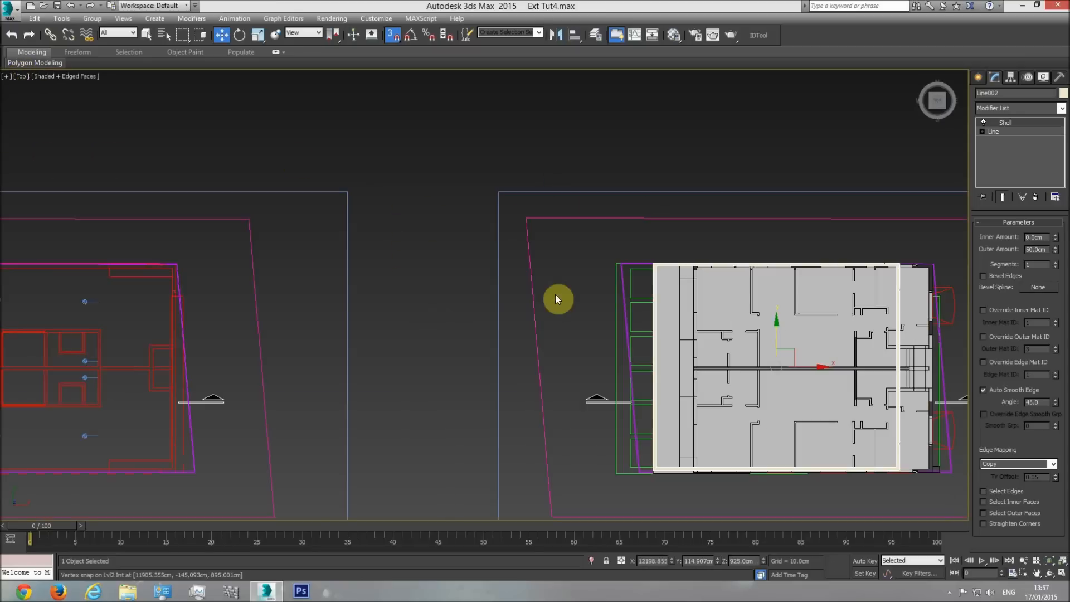
middle_click_drag(653, 315, 554, 297)
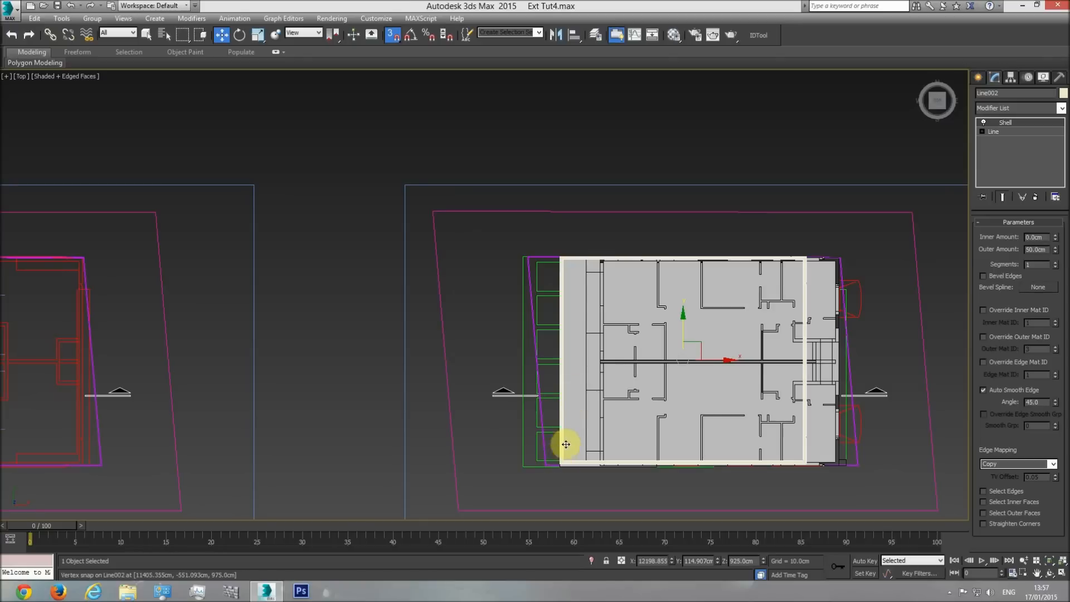
key("f")
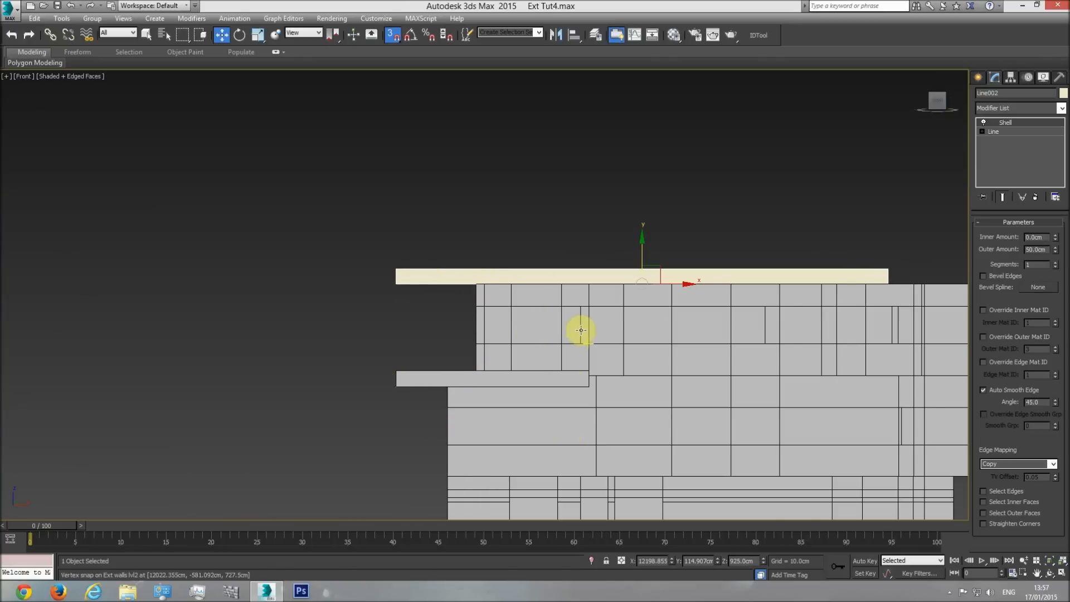
key("t")
scroll(812, 267, "up", 6)
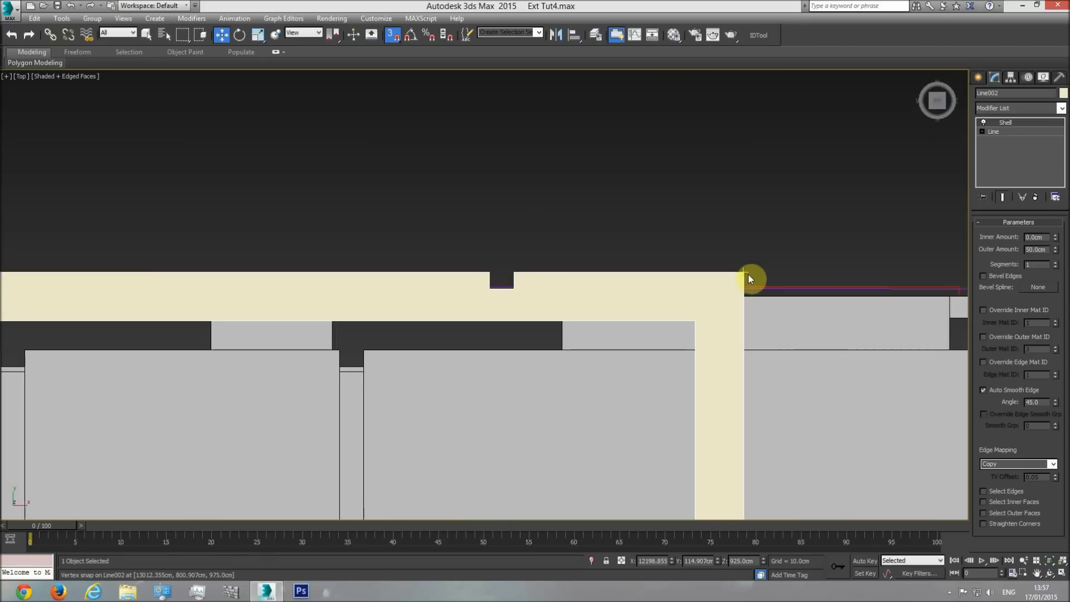
left_click_drag(743, 271, 780, 280)
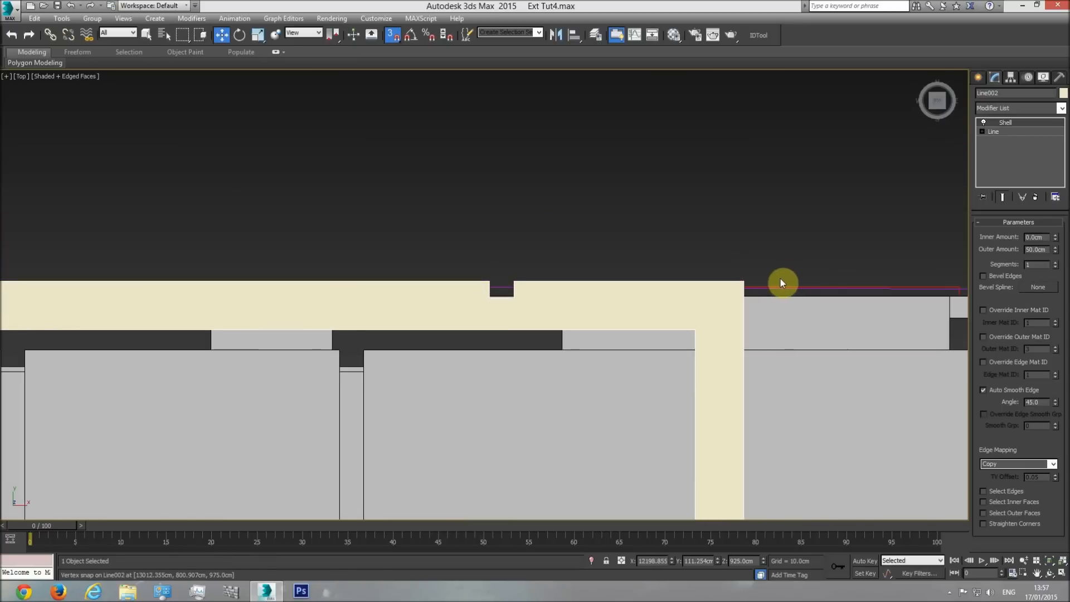
key("ctrl+z")
Shift the roof frame along X until its right edge lines up with the building's outer wall edge.
scroll(771, 303, "down", 8)
middle_click_drag(692, 248, 541, 343)
mouse_move(544, 354)
left_mouse_down()
mouse_move(568, 360)
mouse_move(544, 362)
left_mouse_up()
scroll(710, 189, "up", 5)
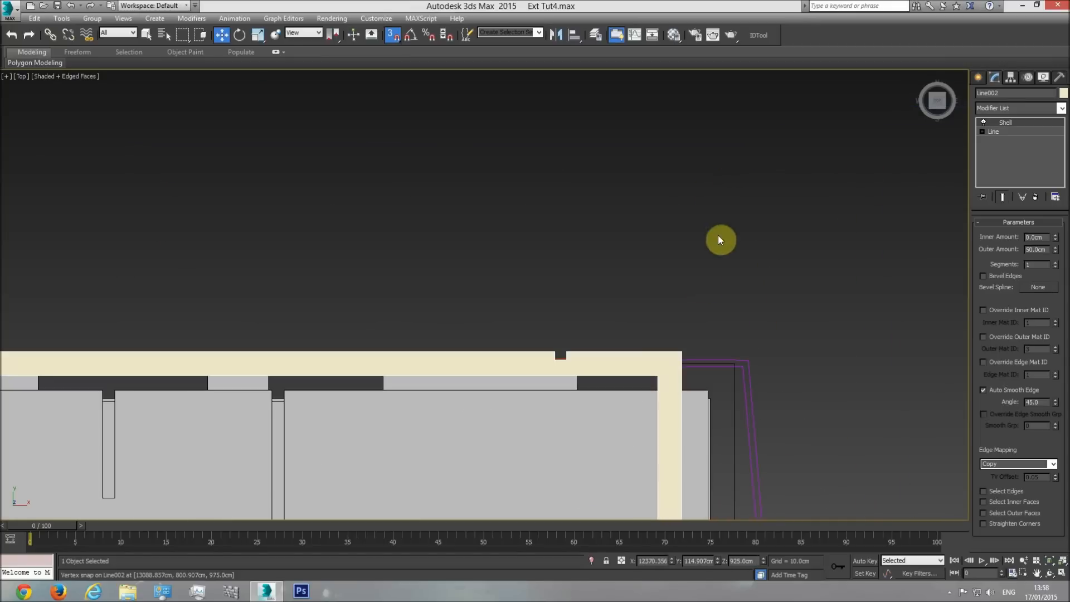
left_click_drag(681, 349, 728, 357)
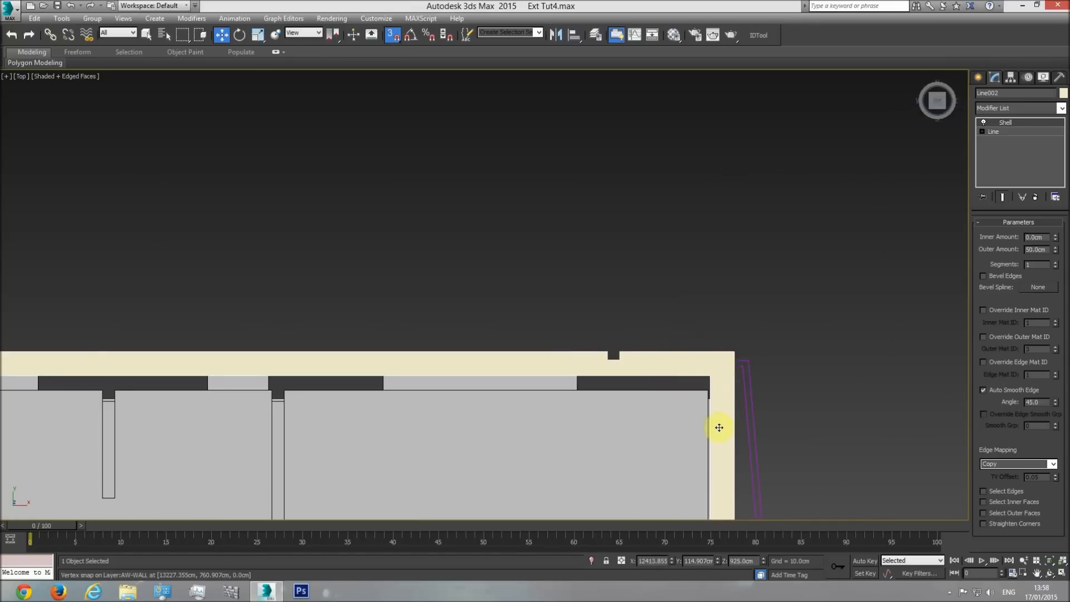
Snap the roof frame's upper-right corner to the exterior walls' upper-right corner and switch to the perspective view.
scroll(718, 427, "down", 6)
left_click_drag(449, 410, 361, 377)
scroll(539, 240, "up", 5)
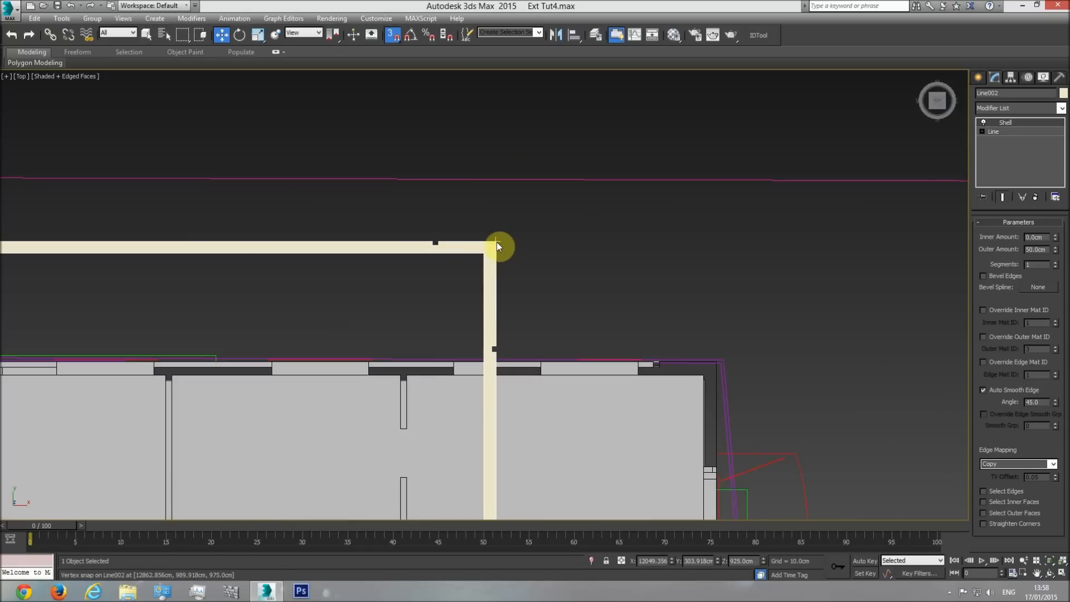
left_click_drag(495, 241, 713, 361)
middle_click_drag(767, 393, 743, 203)
scroll(743, 203, "down", 6)
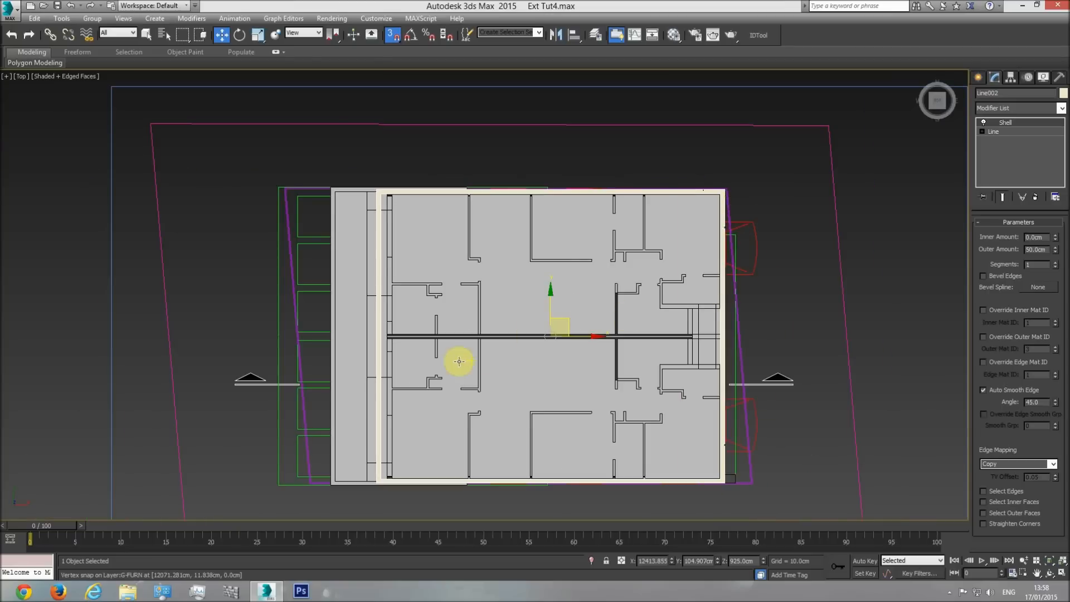
middle_click_drag(434, 363, 440, 303)
key("p")
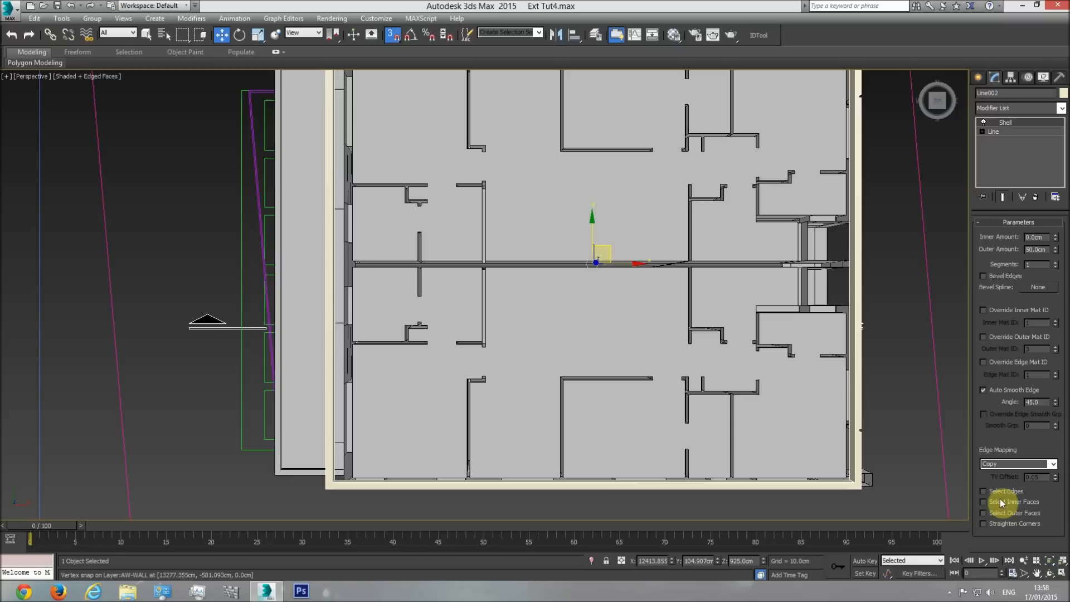
Orbit around the building and examine how the roof frame sits on the exterior walls from all sides.
left_click(1048, 573)
left_click_drag(496, 320, 433, 241)
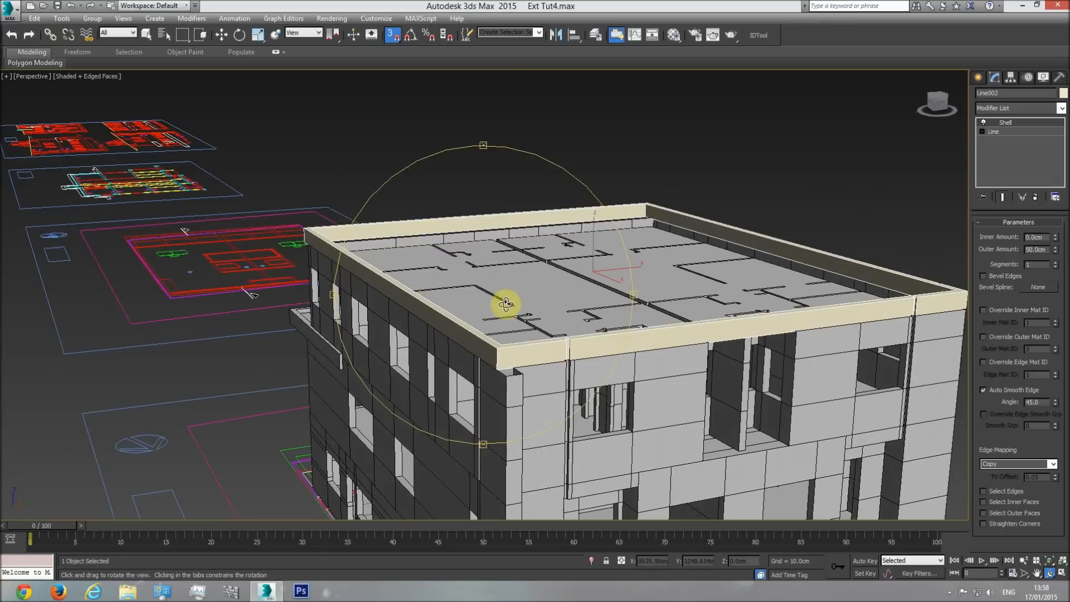
scroll(563, 360, "up", 5)
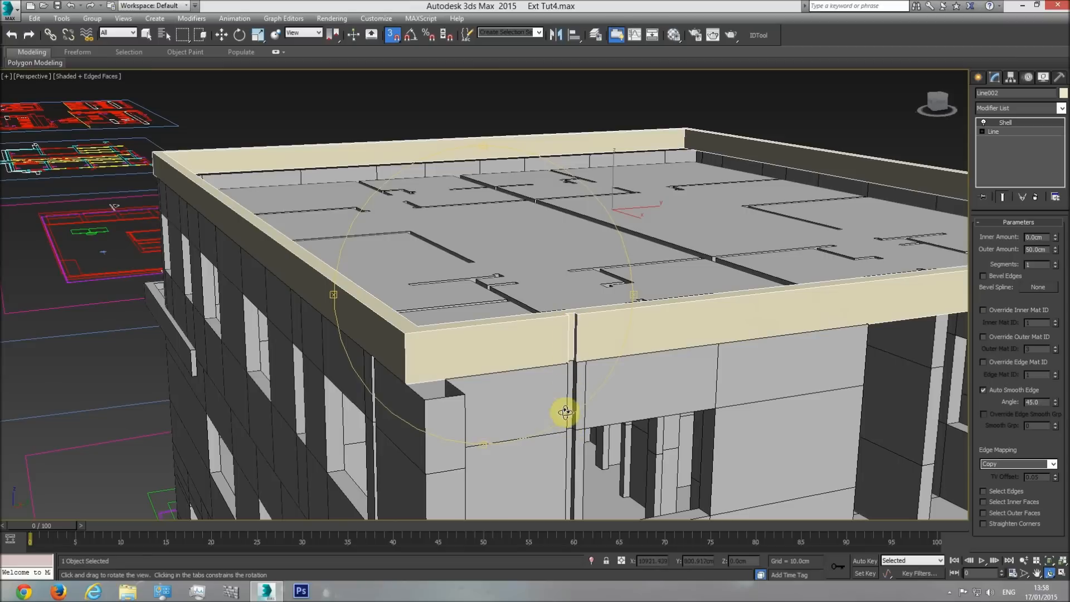
left_click_drag(567, 417, 550, 385)
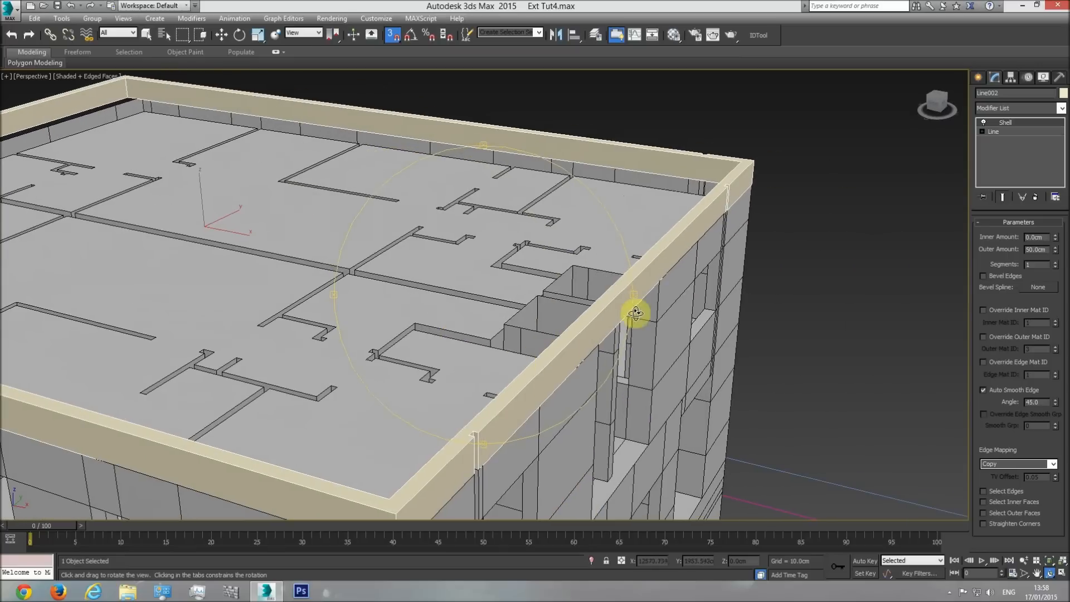
middle_click_drag(611, 253, 416, 337)
scroll(430, 326, "up", 4)
left_click_drag(650, 270, 228, 280)
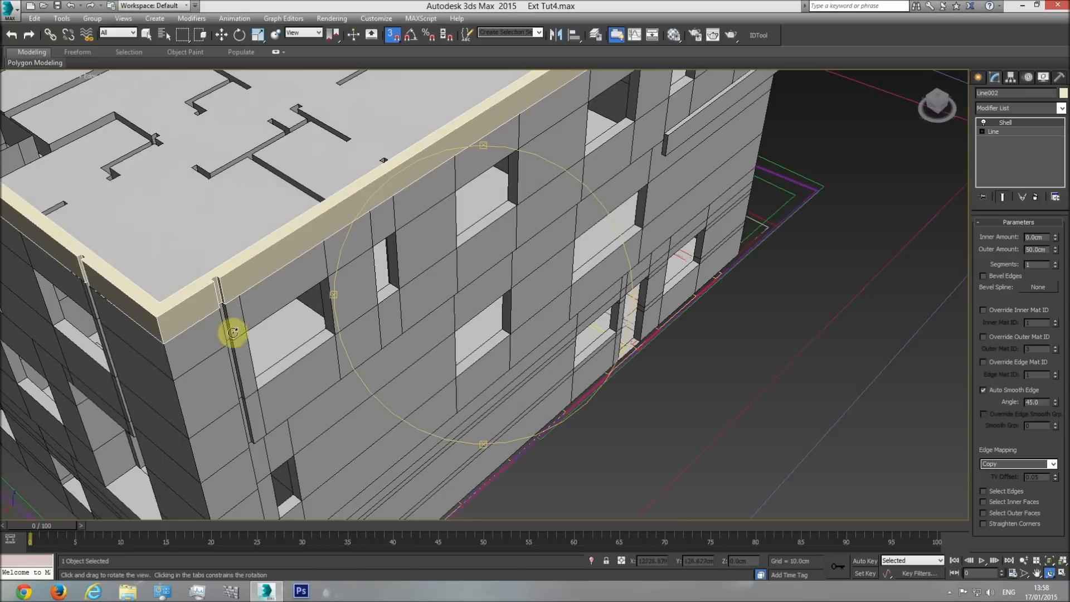
middle_click_drag(451, 330, 461, 407)
middle_click_drag(564, 250, 437, 358)
middle_click_drag(527, 243, 481, 318)
mouse_move(480, 317)
left_mouse_down()
mouse_move(519, 318)
mouse_move(500, 269)
mouse_move(506, 300)
mouse_move(412, 294)
mouse_move(410, 303)
mouse_move(481, 338)
left_mouse_up()
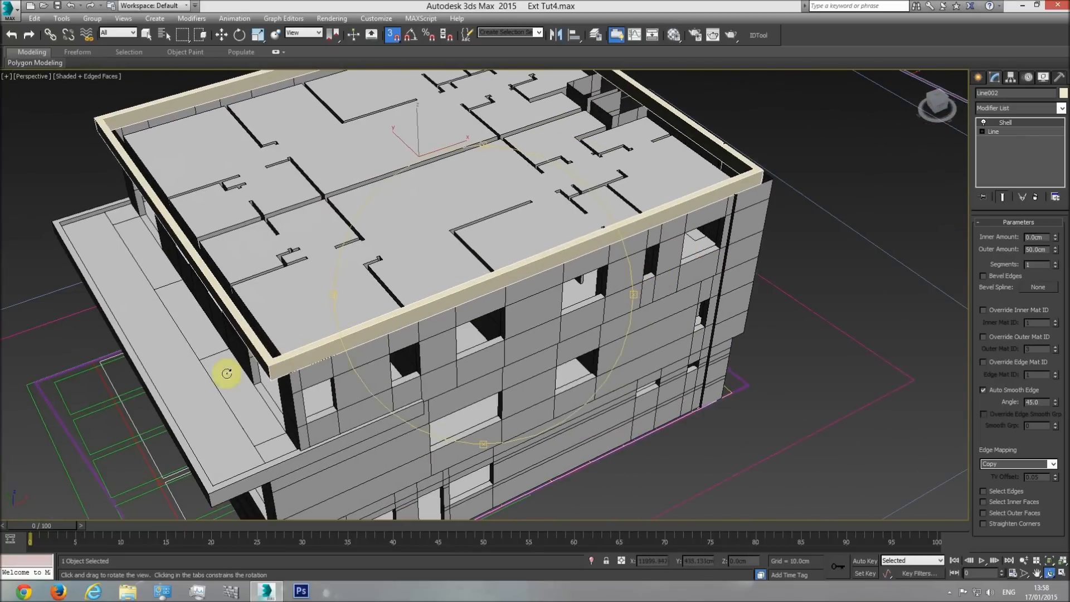
left_click_drag(463, 392, 411, 126)
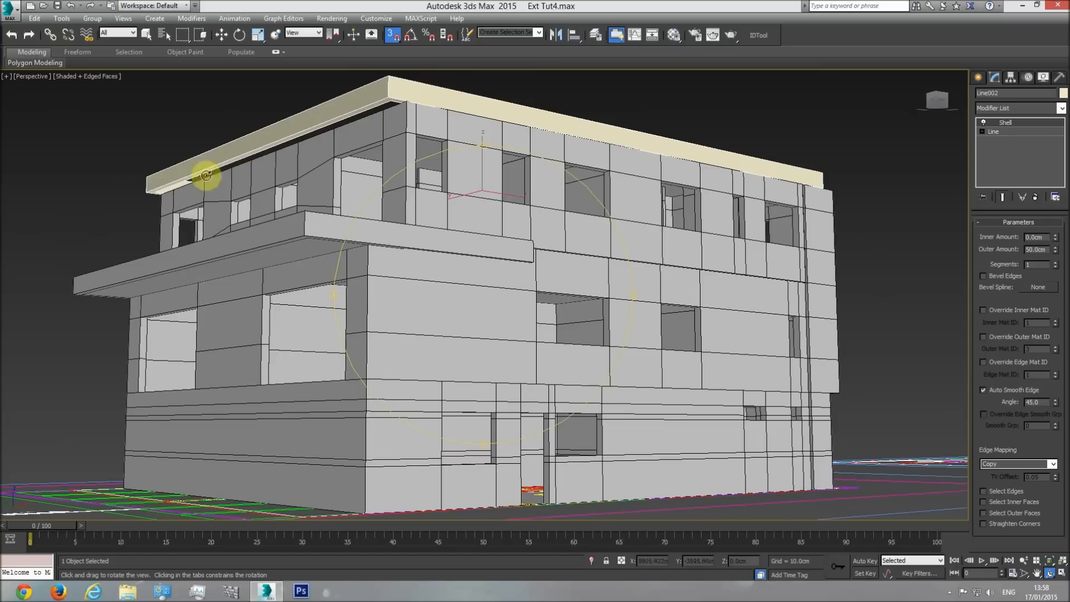
left_click_drag(422, 226, 542, 298)
Find the side elevation among the reference drawings in the top view and examine its roof edge above the level 2 windows.
key("t")
scroll(494, 311, "down", 5)
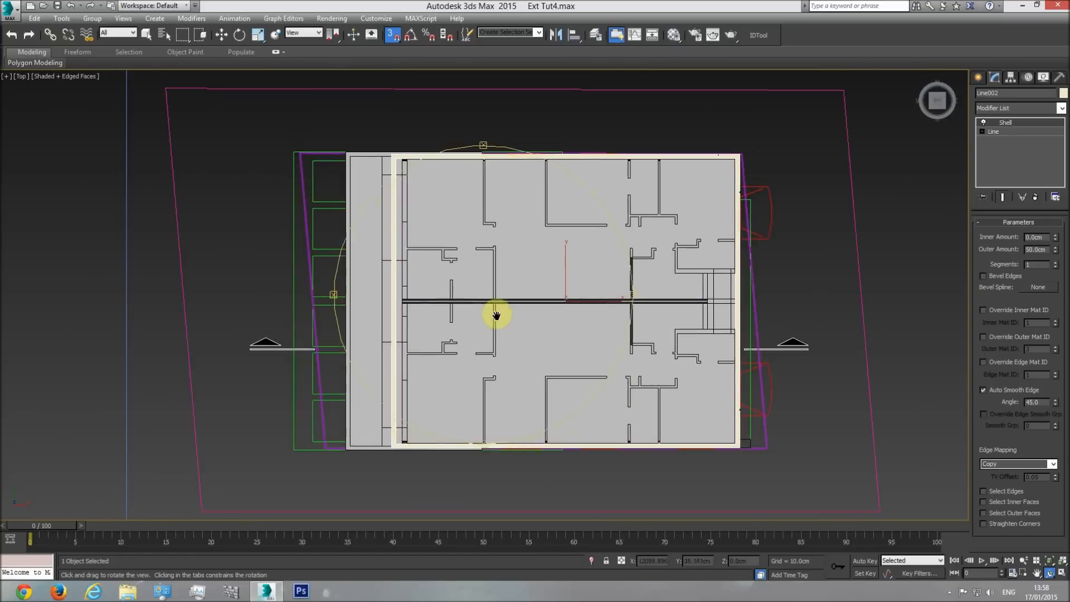
scroll(511, 311, "up", 3)
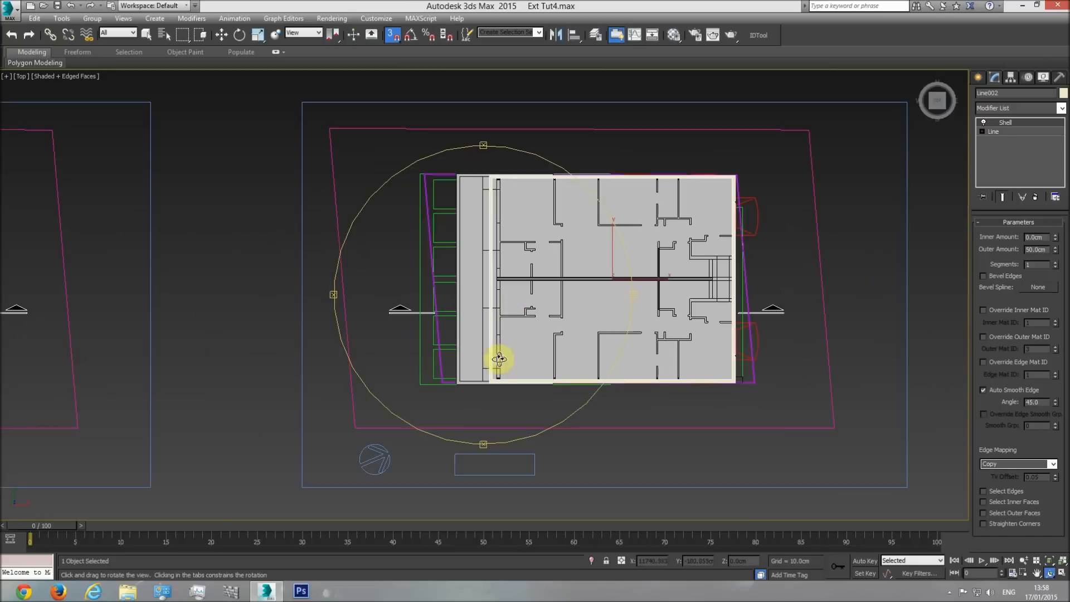
scroll(614, 330, "down", 8)
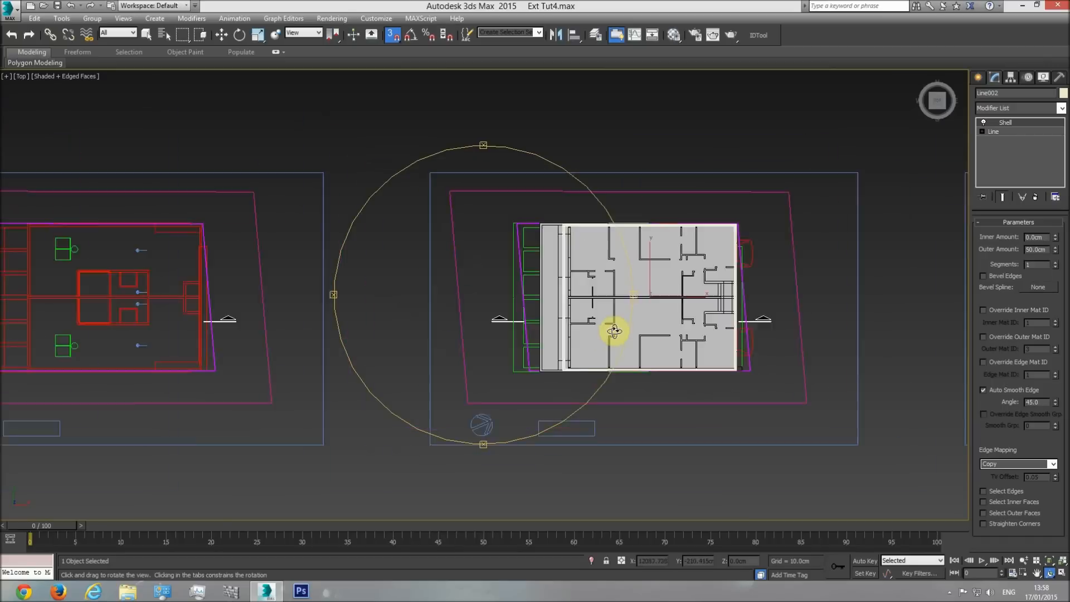
scroll(530, 308, "up", 6)
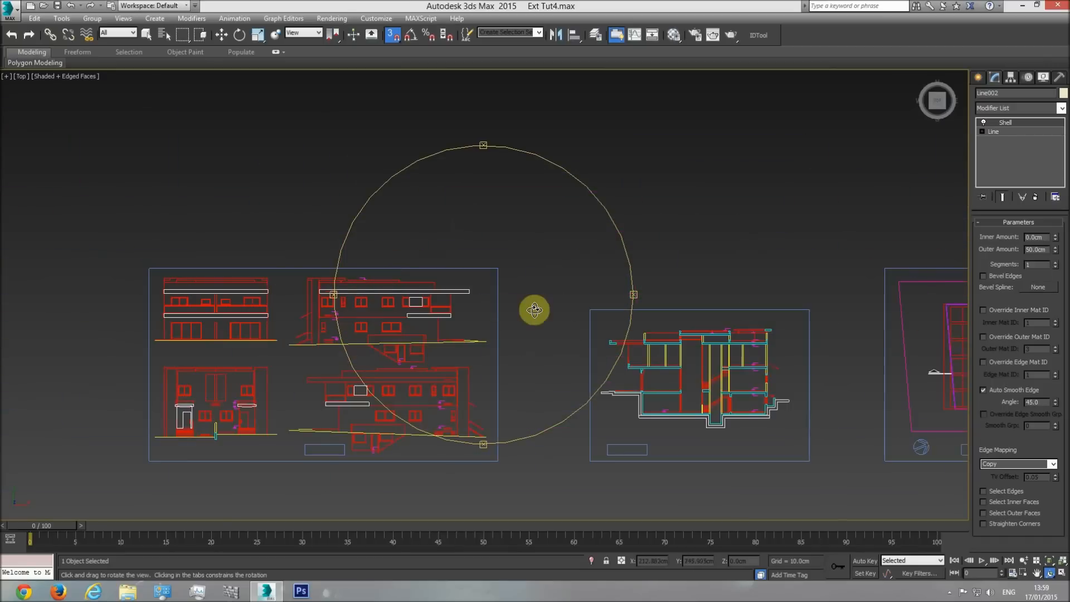
middle_click_drag(306, 289, 465, 326)
scroll(377, 331, "up", 4)
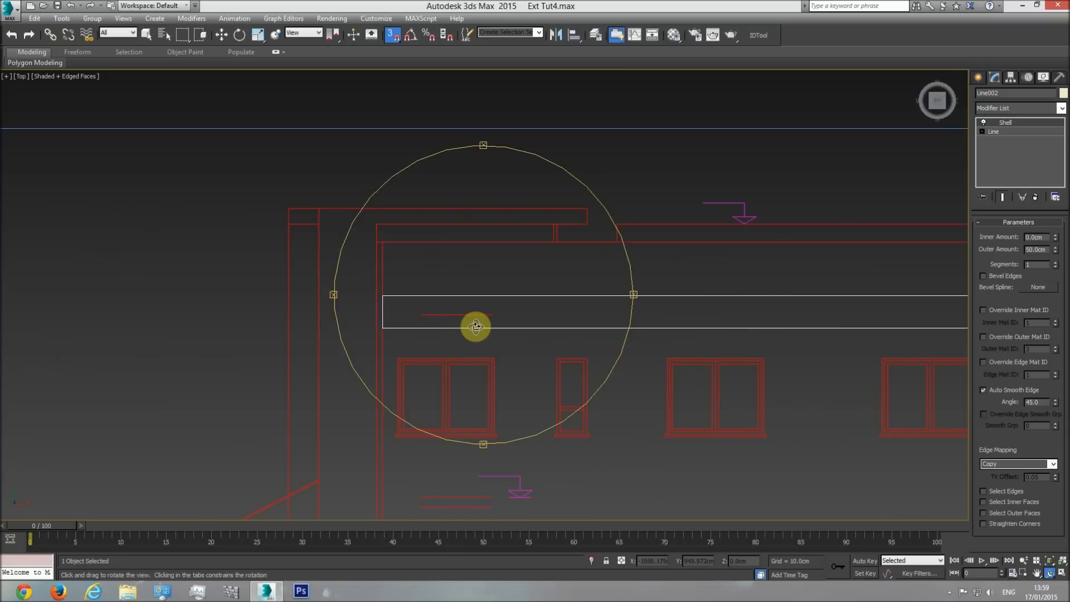
scroll(410, 327, "down", 4)
middle_click_drag(451, 335, 535, 322)
scroll(450, 306, "up", 3)
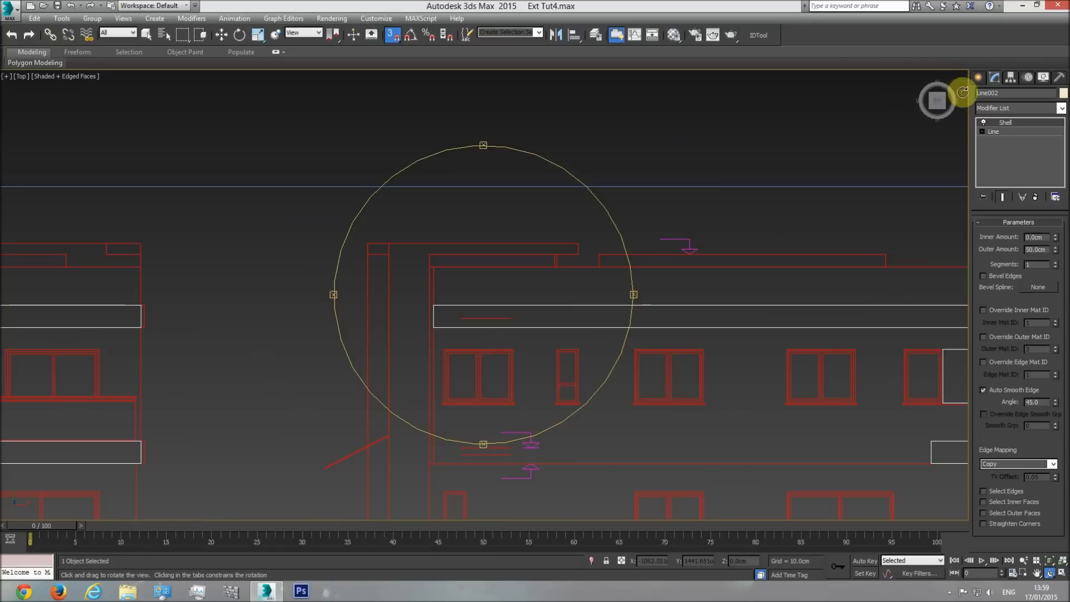
Measure the height between the elevation's level line and roof edge with a temporary snapped box, and delete the box.
left_click(977, 77)
left_click(982, 97)
left_click(998, 148)
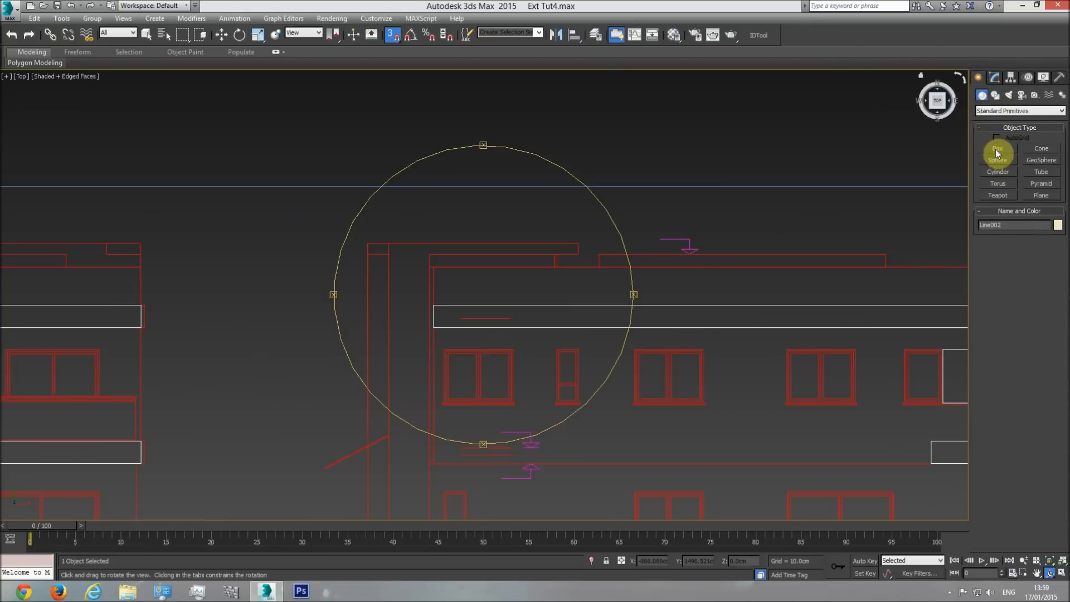
left_click_drag(512, 316, 885, 267)
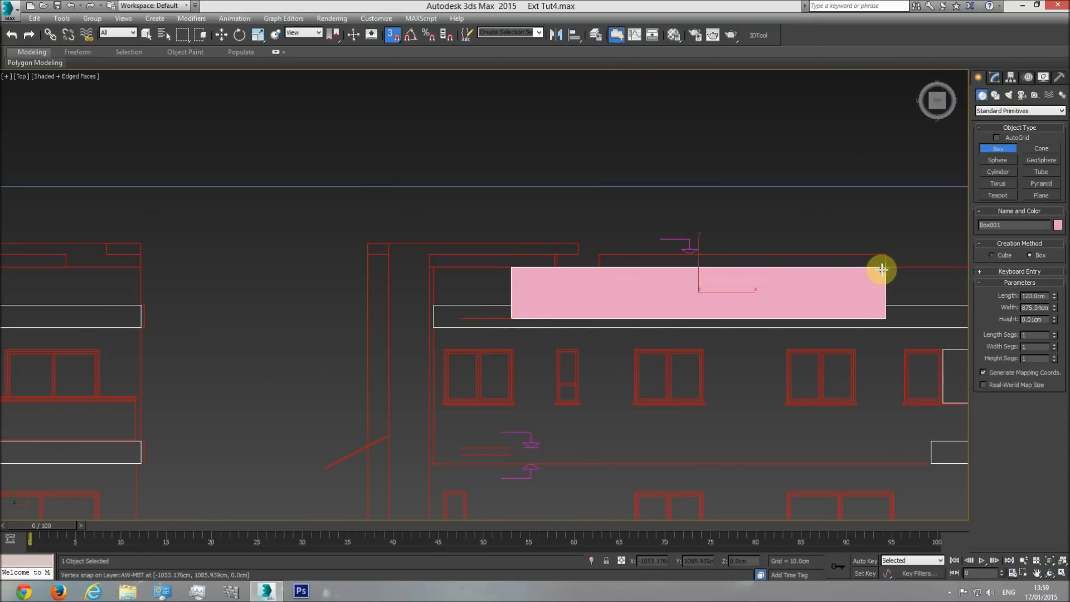
left_click(914, 264)
mouse_move(1054, 298)
left_mouse_down()
mouse_move(1051, 232)
mouse_move(1053, 280)
left_mouse_up()
key("ctrl+z")
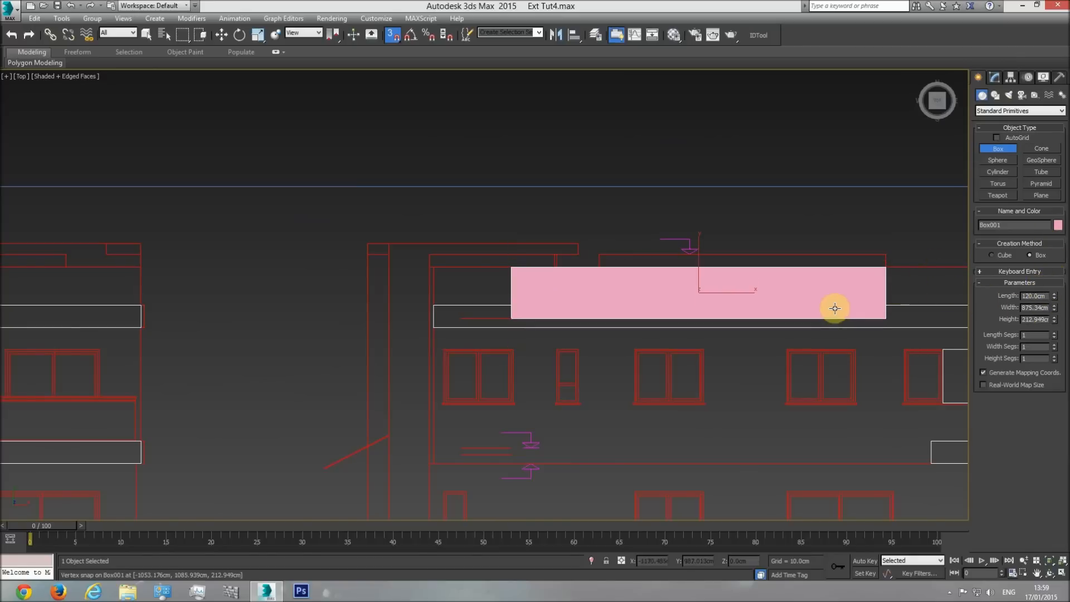
key("w")
left_click(996, 78)
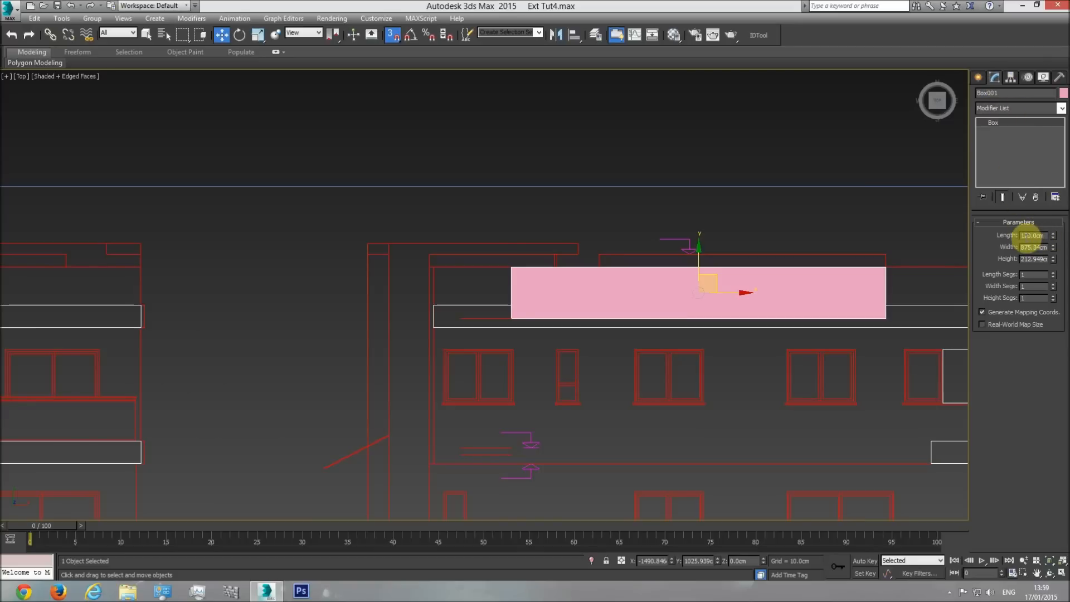
middle_click_drag(826, 273, 740, 272)
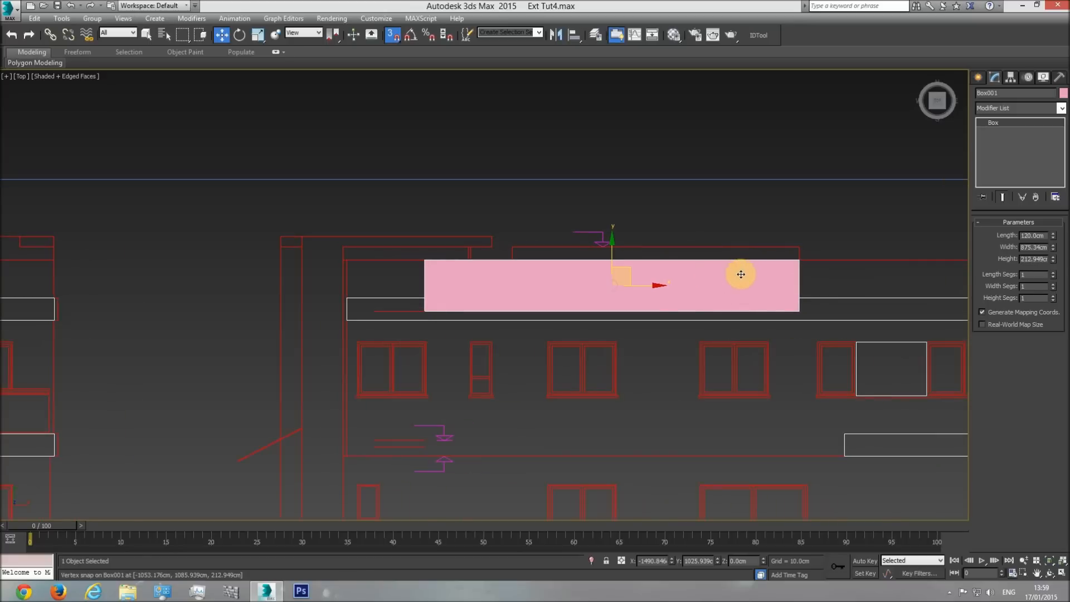
key("Delete")
Select the roof frame in the front view and set its Shell outer amount to 120 cm.
scroll(611, 289, "down", 5)
key("f")
middle_click_drag(656, 296, 515, 310)
scroll(514, 311, "down", 2)
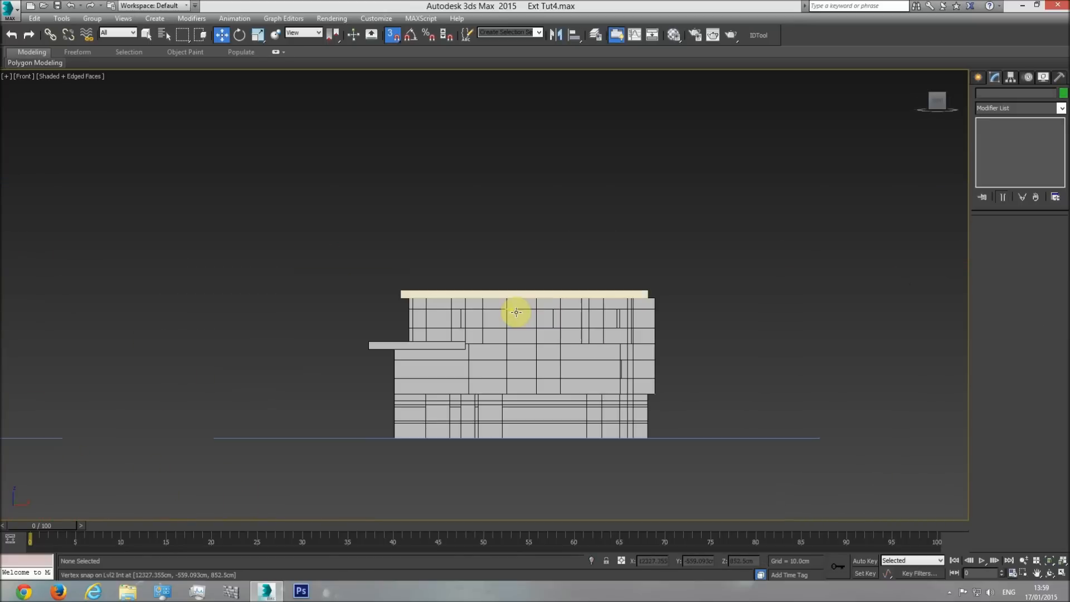
scroll(506, 294, "up", 2)
left_click(506, 286)
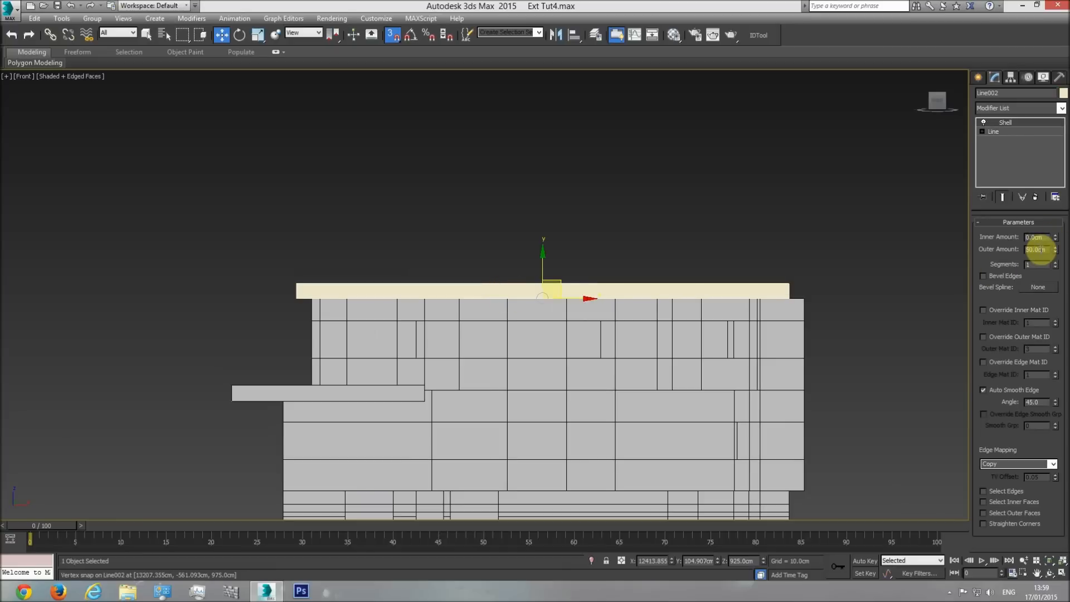
type("120")
key("Return")
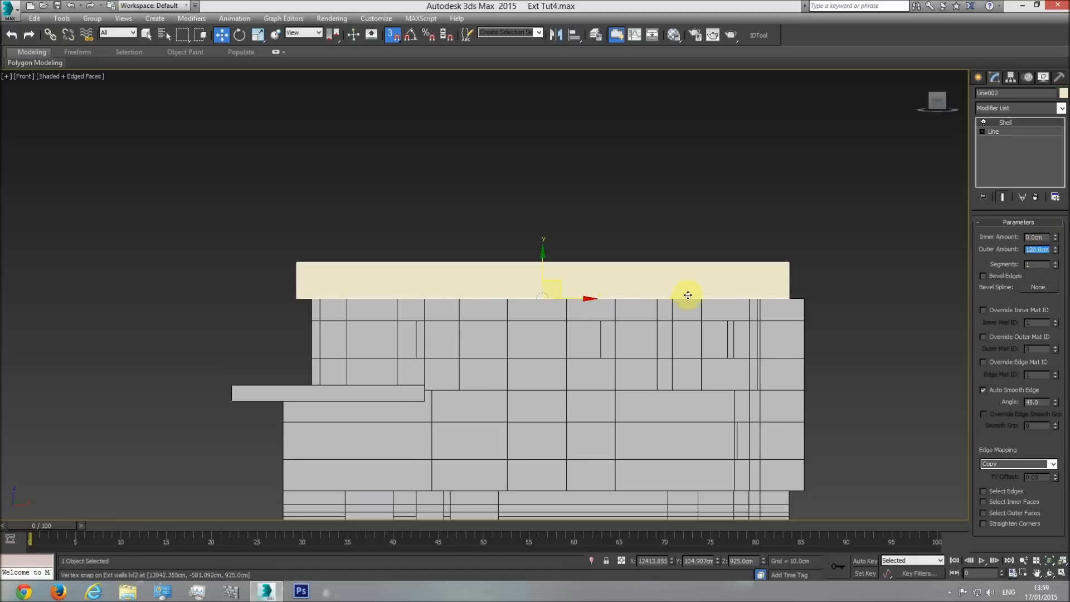
Examine the heightened roof frame on the building in the perspective view.
middle_click_drag(478, 300, 519, 301)
scroll(519, 301, "down", 2)
key("p")
left_click(1050, 574)
left_click_drag(432, 279, 453, 305)
mouse_move(570, 368)
left_mouse_down()
mouse_move(527, 317)
mouse_move(582, 355)
left_mouse_up()
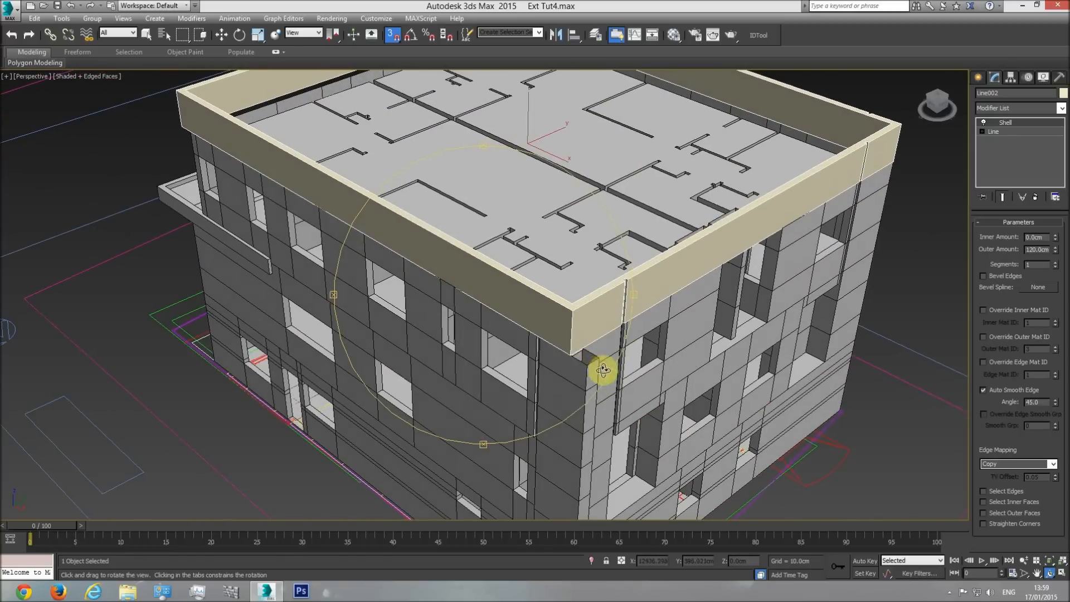
left_click_drag(510, 320, 551, 335)
scroll(551, 335, "down", 3)
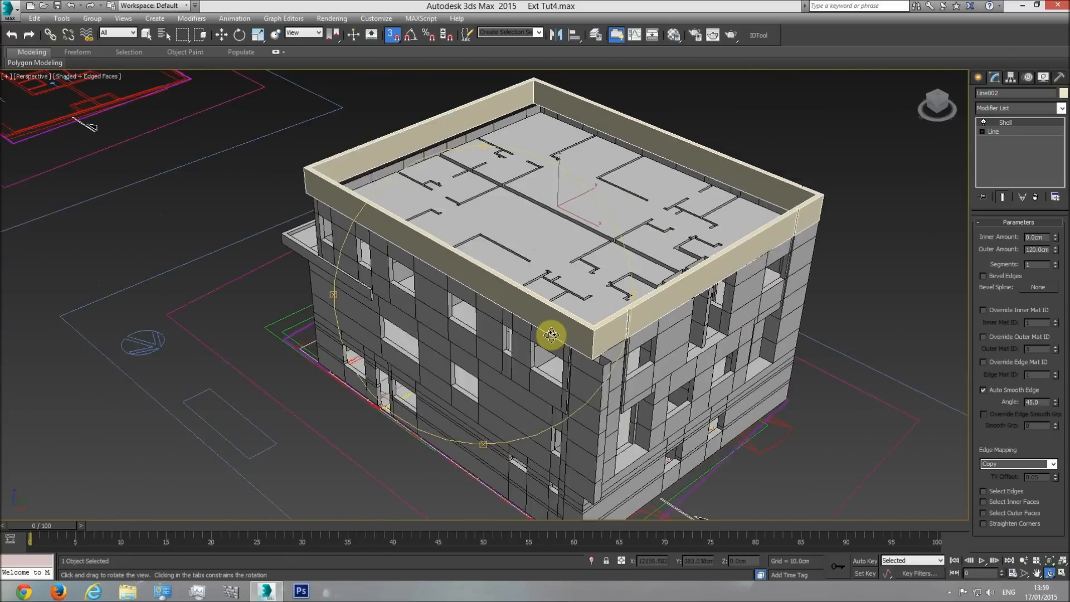
Examine the roof plan's outlines in the top view and compare them with the modelled building.
key("t")
scroll(530, 316, "down", 5)
middle_click_drag(594, 306, 1057, 307)
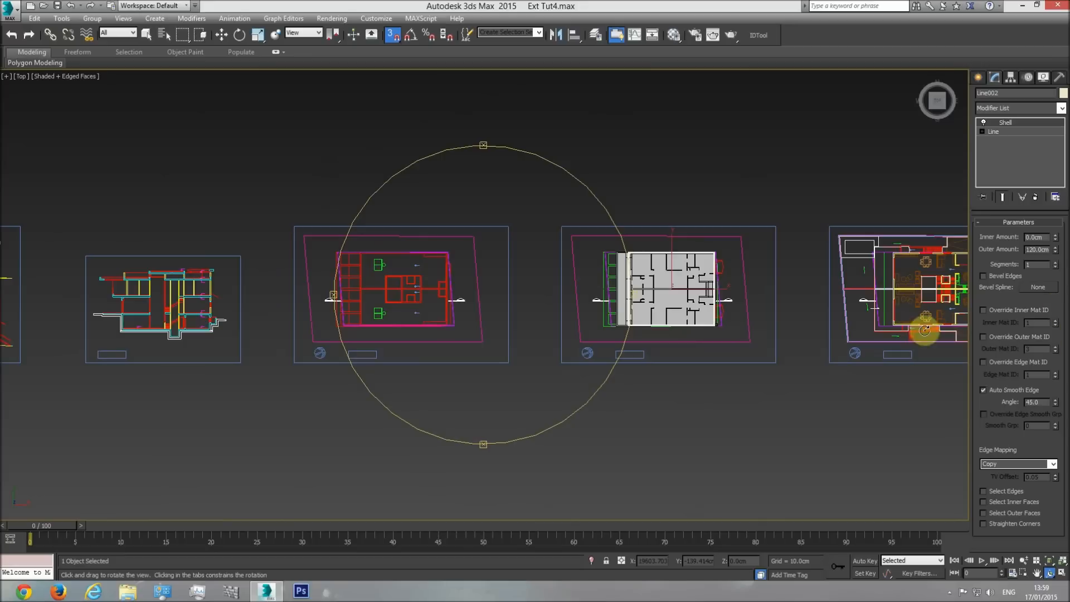
scroll(451, 312, "up", 6)
middle_click_drag(449, 302, 513, 303)
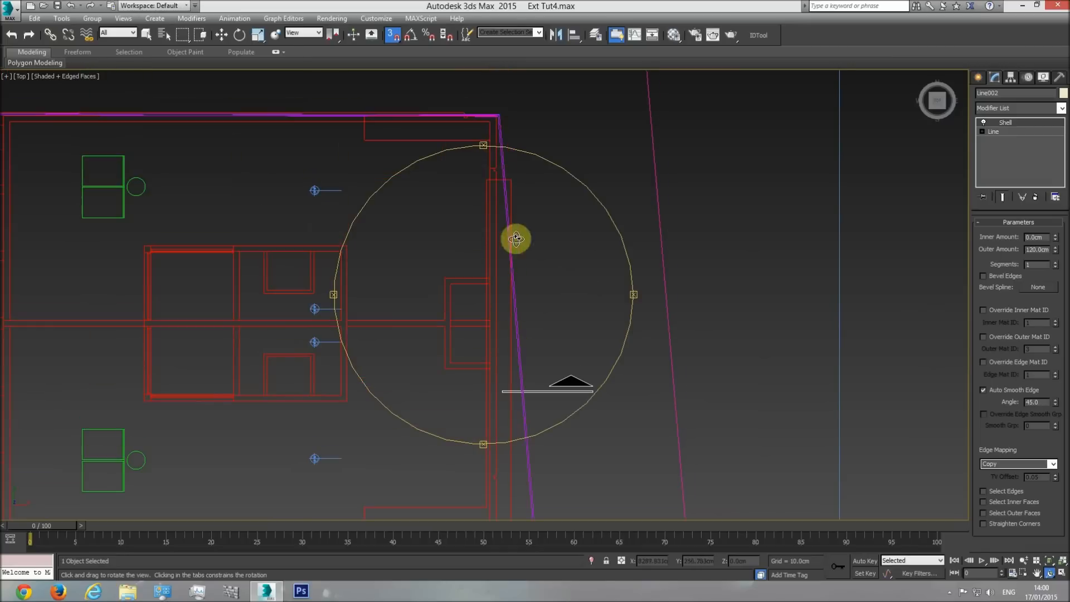
middle_click_drag(468, 457, 374, 149)
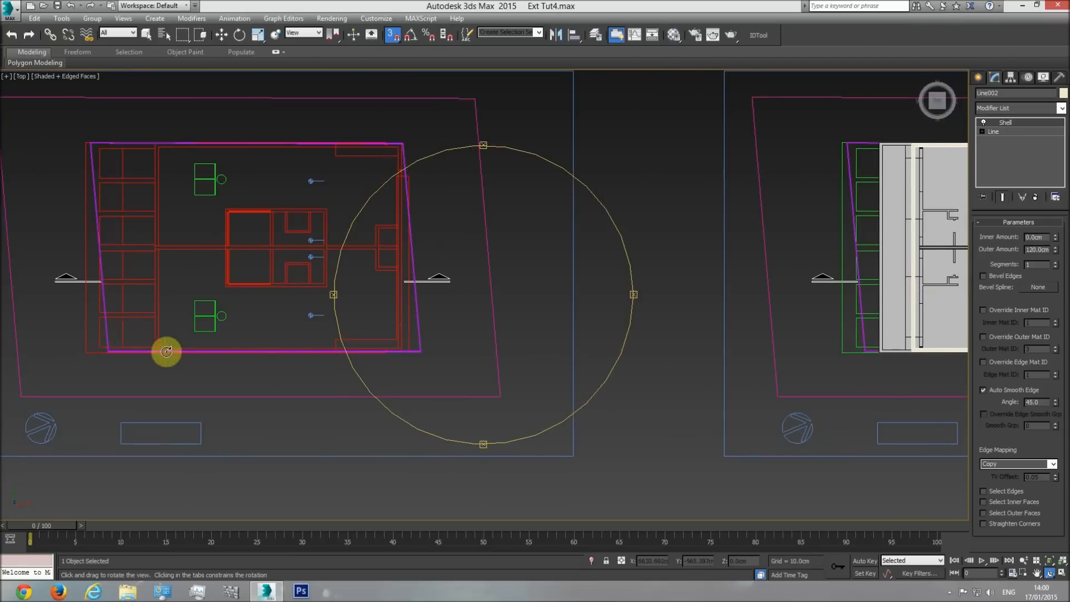
middle_click_drag(462, 322, 274, 329)
scroll(275, 329, "down", 1)
scroll(645, 292, "up", 1)
middle_click_drag(644, 292, 509, 280)
scroll(509, 279, "up", 1)
Rename the roof frame as "roof railing" and isolate it.
key("w")
right_click(409, 125)
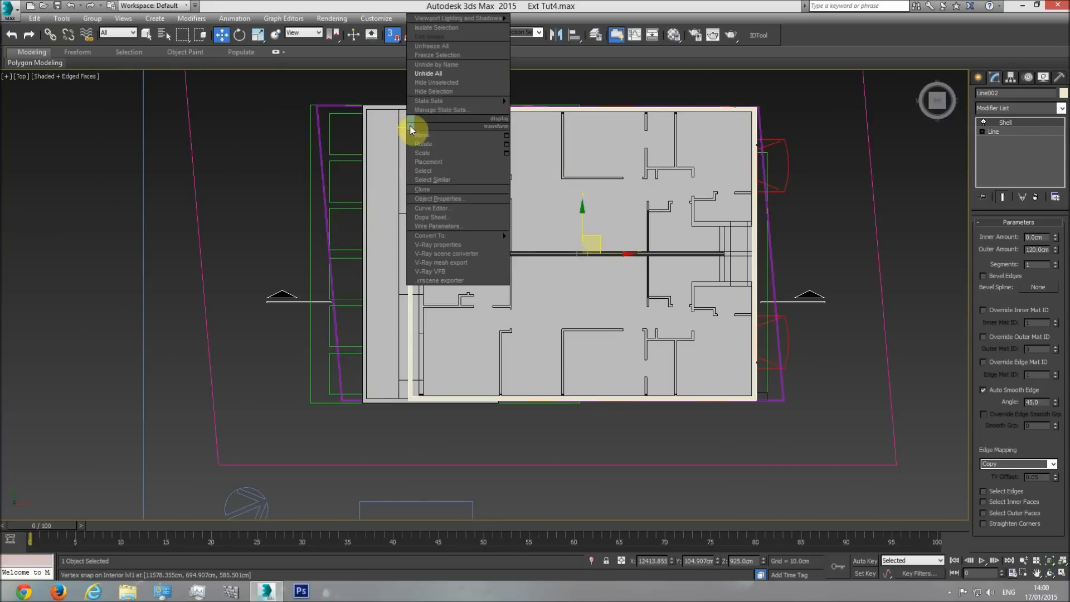
left_click(545, 9)
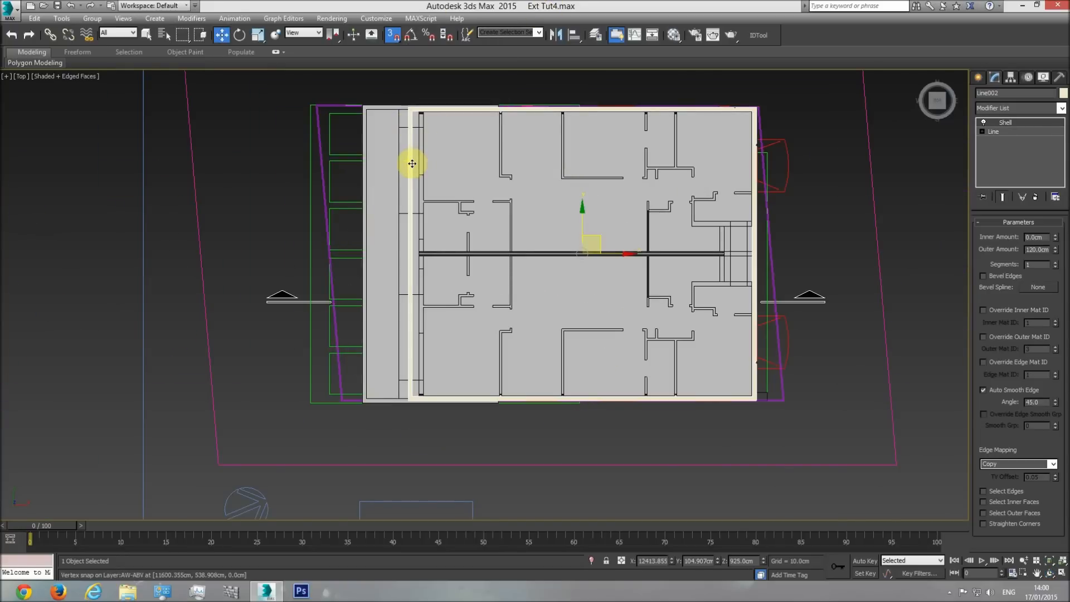
left_click(998, 92)
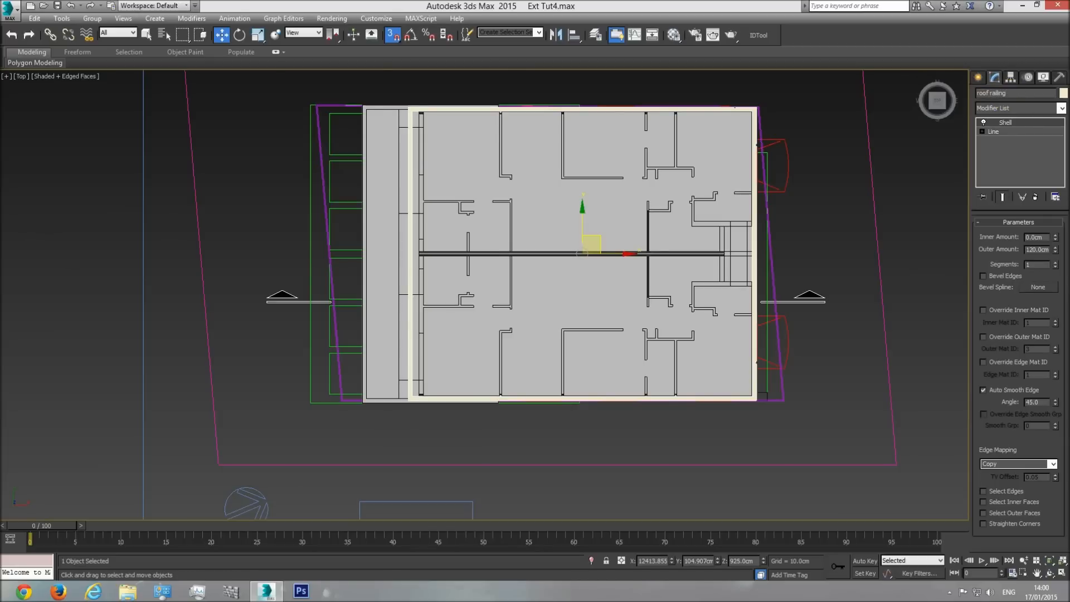
right_click(653, 146)
left_click(664, 108)
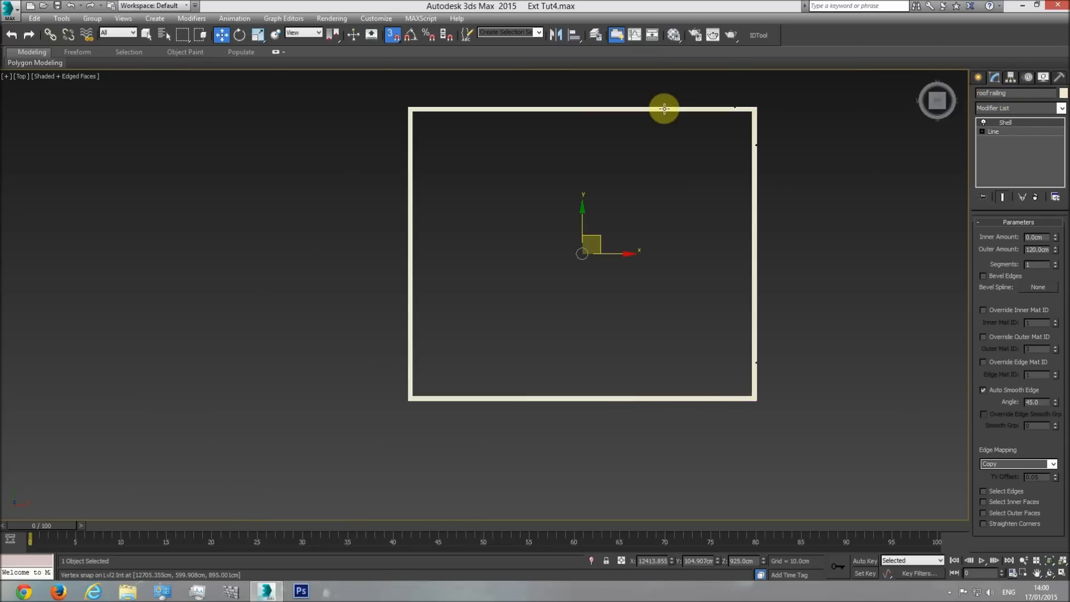
Trace a closed line through the four inner corners of the roof railing with vertex snapping.
left_click(857, 154)
left_click(978, 77)
left_click(994, 94)
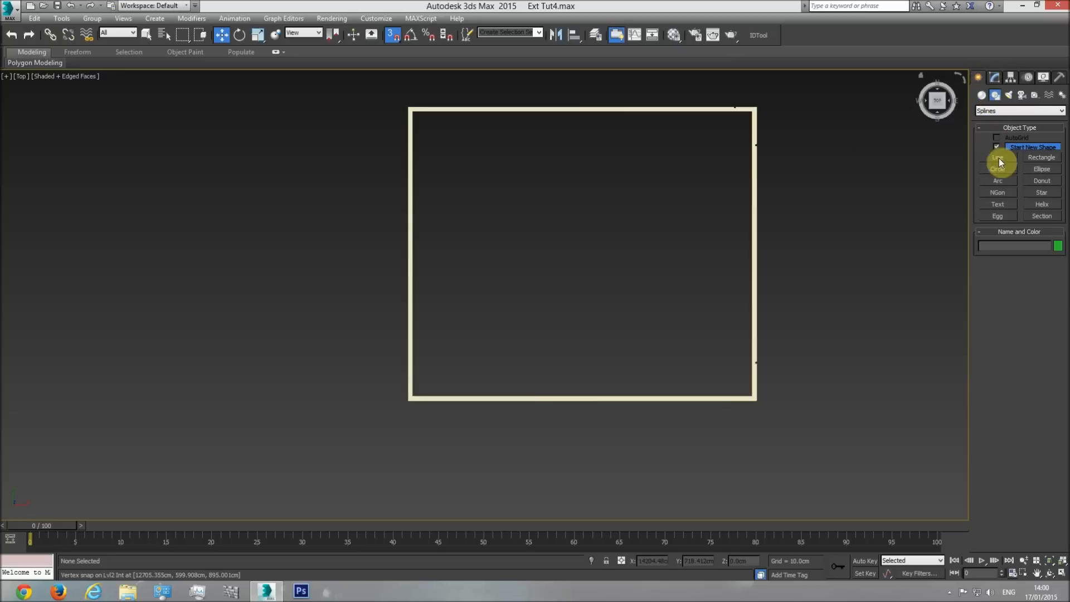
left_click(998, 157)
left_click(413, 111)
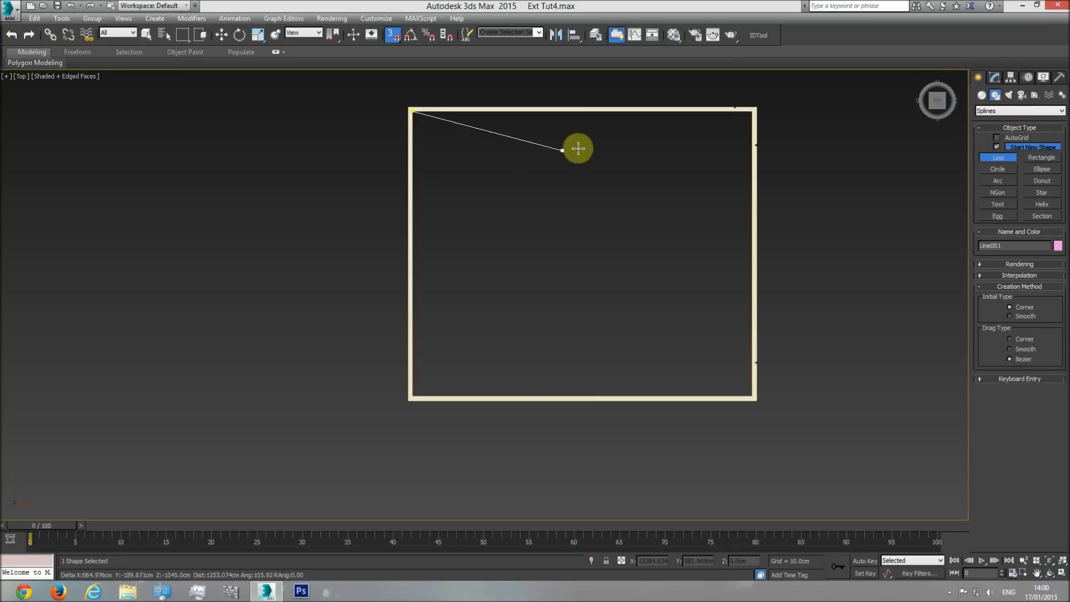
left_click(750, 113)
left_click(748, 392)
left_click(413, 392)
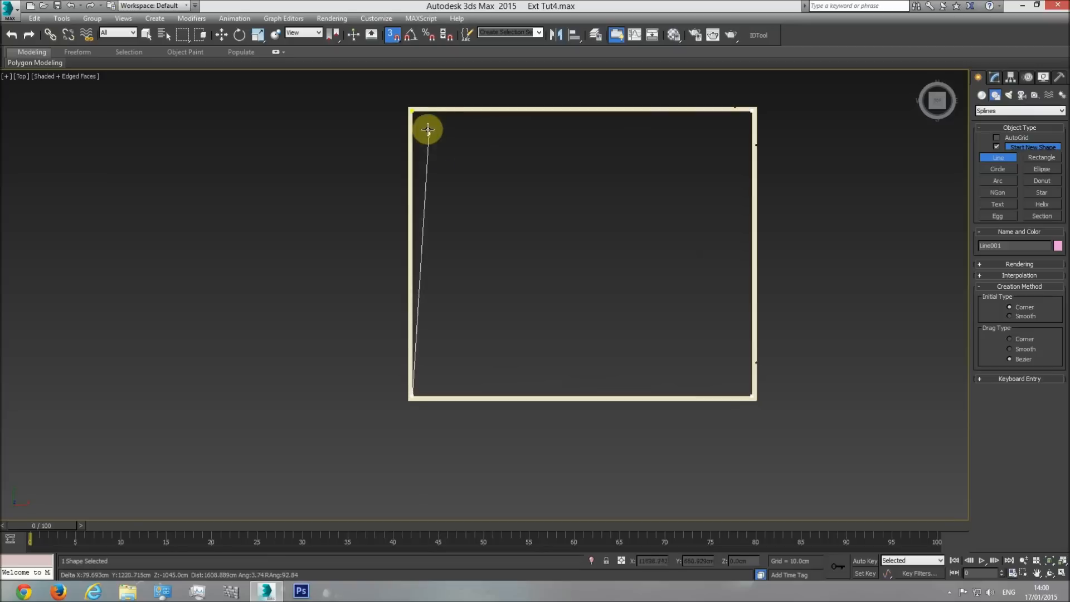
left_click(413, 111)
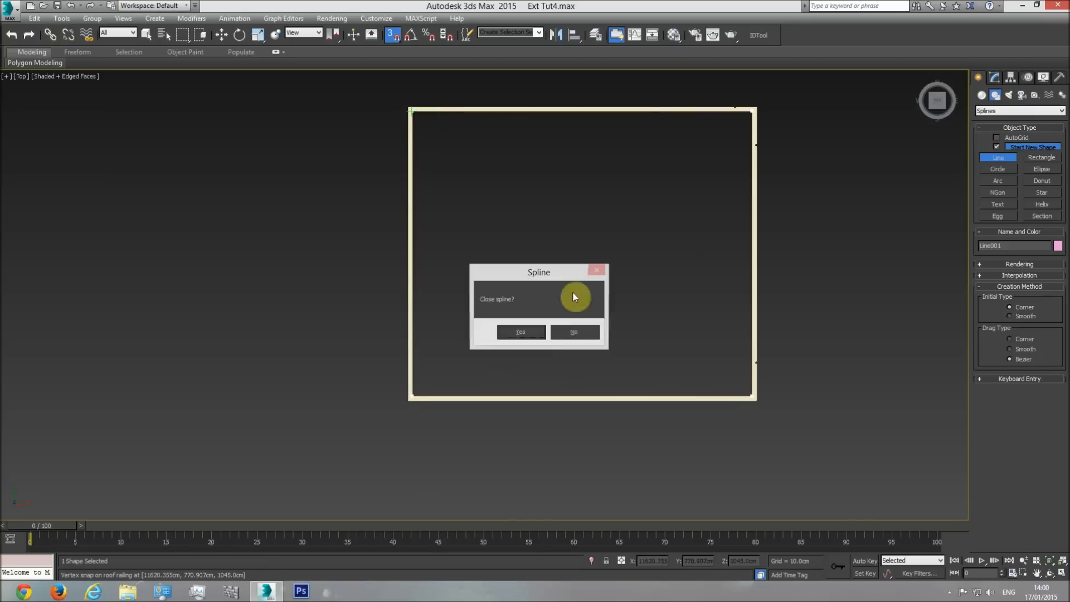
left_click(510, 331)
right_click(537, 231)
Convert the closed inner outline to an editable poly.
right_click(551, 244)
mouse_move(637, 360)
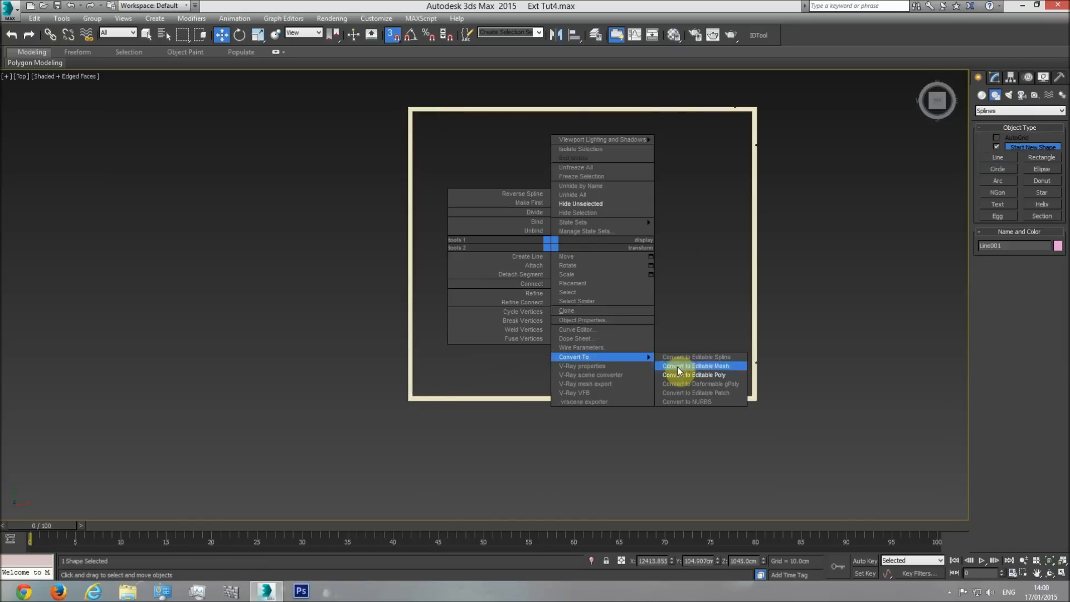
left_click(692, 375)
Lower the new roof surface in the front wireframe view, snap it to the railing's underside, and return to the perspective view.
key("f")
middle_click_drag(581, 261, 576, 260)
key("F3")
left_click_drag(561, 244, 710, 297)
key("p")
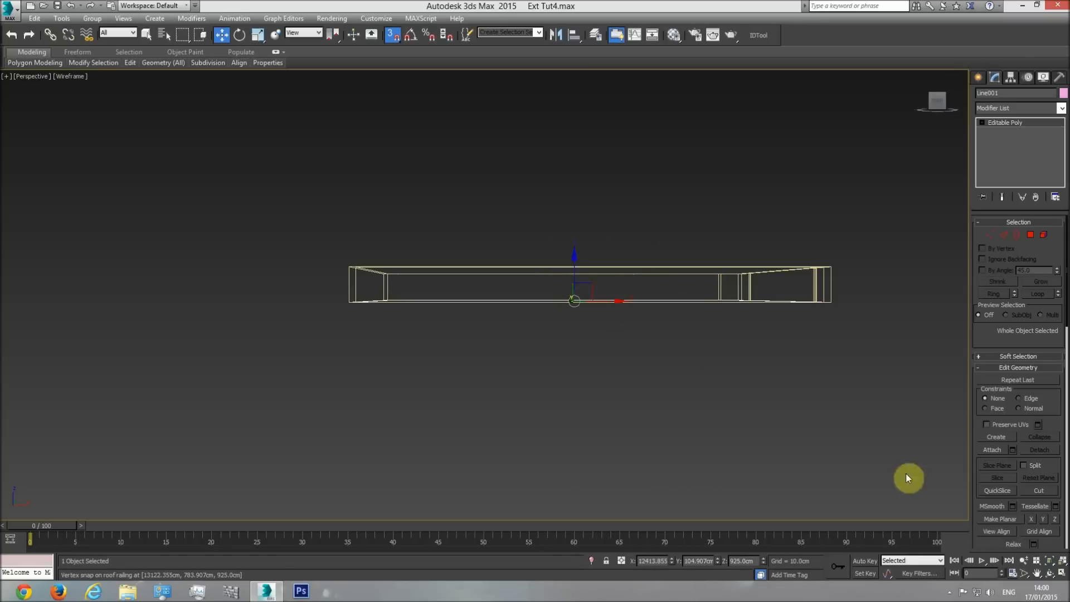
Display the isolated roof surface and railing shaded in perspective, and unhide the rest of the building.
left_click(1049, 572)
left_click_drag(465, 296, 519, 343)
key("F3")
right_click(705, 443)
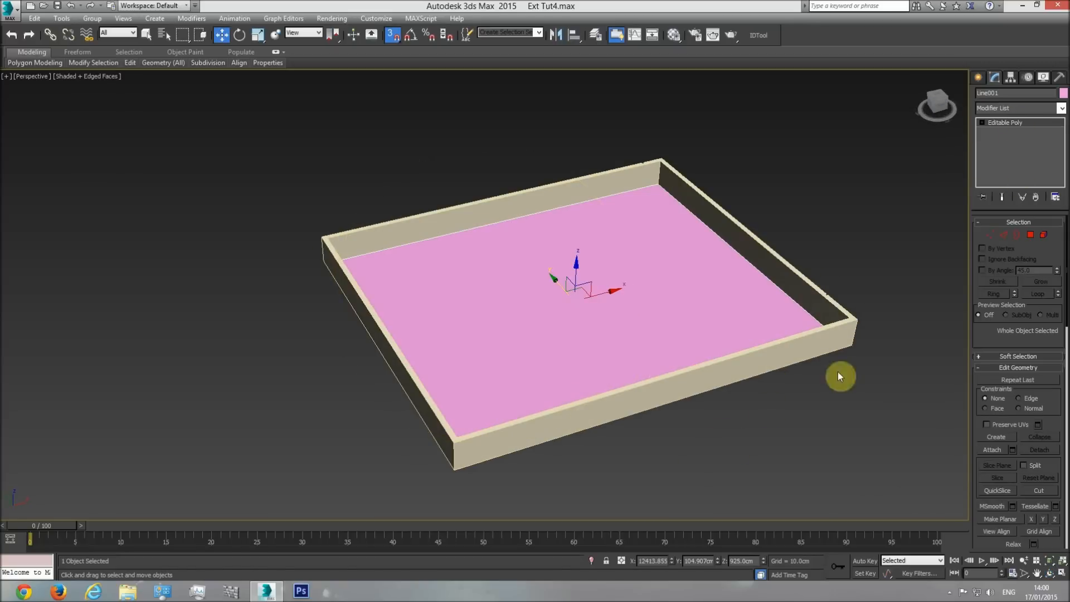
right_click(847, 216)
left_click(855, 172)
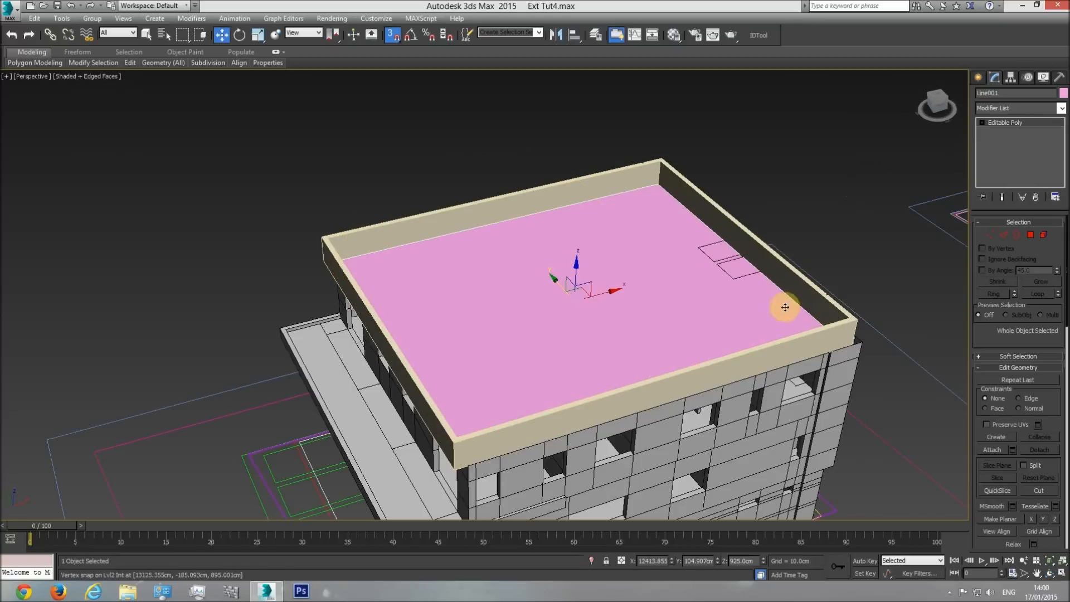
Examine the roof from several angles and compare the two shaft outlines with the adjacent floor plan in the top view.
left_click(1050, 573)
left_click_drag(466, 304, 555, 219)
left_click_drag(561, 260, 462, 324)
scroll(425, 268, "up", 5)
scroll(462, 324, "down", 5)
key("t")
scroll(490, 335, "down", 4)
middle_click_drag(490, 335, 698, 382)
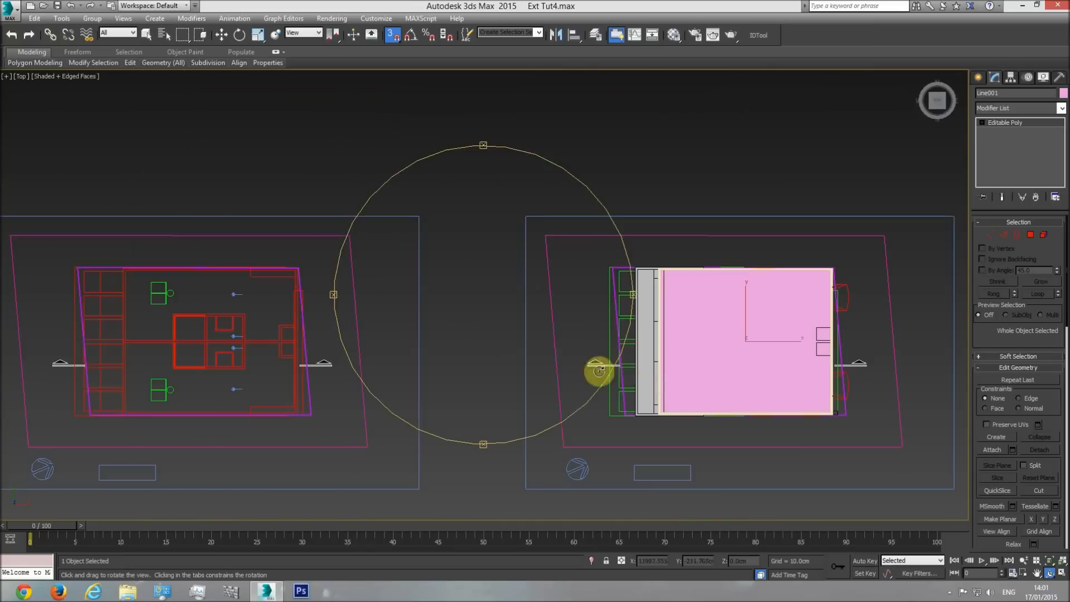
middle_click_drag(452, 347, 645, 337)
scroll(476, 328, "up", 4)
scroll(476, 327, "up", 2)
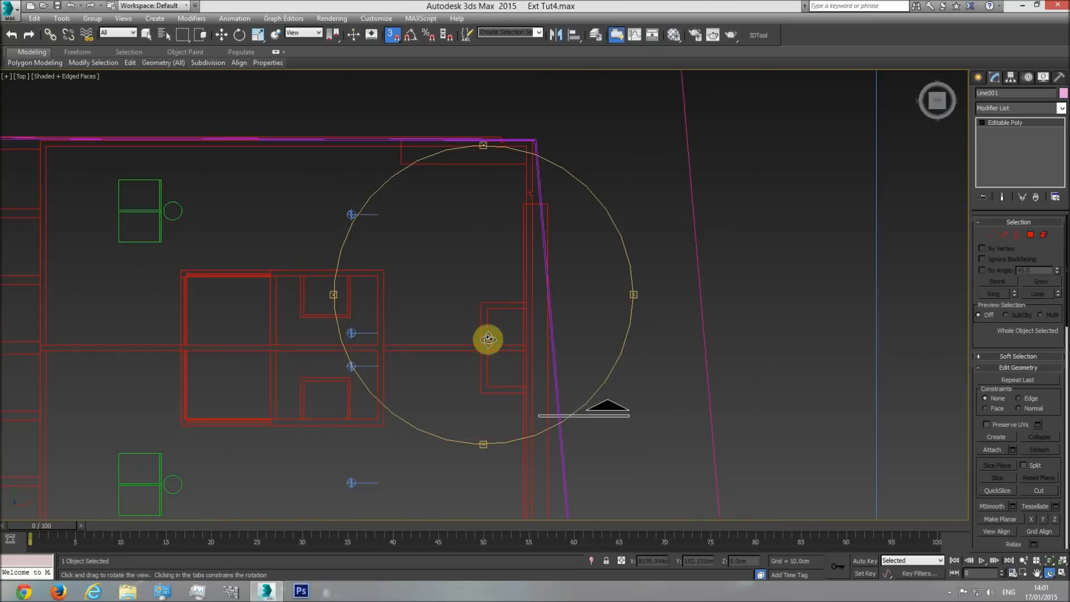
middle_click_drag(525, 358, 273, 312)
scroll(259, 311, "down", 3)
middle_click_drag(647, 312, 225, 301)
scroll(598, 291, "up", 3)
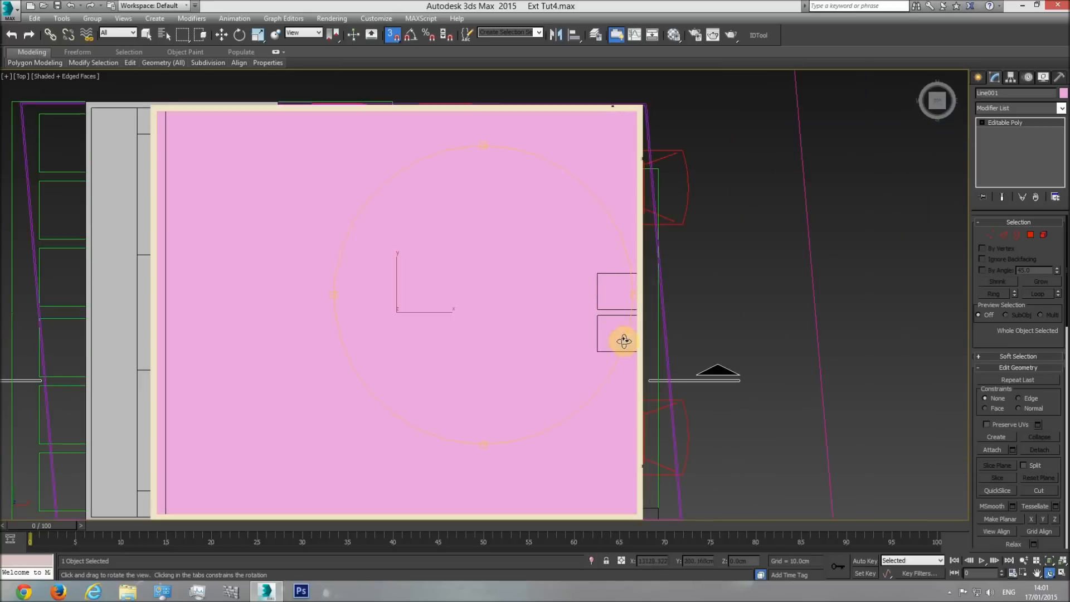
Rename the roof surface as "Roof floor".
key("w")
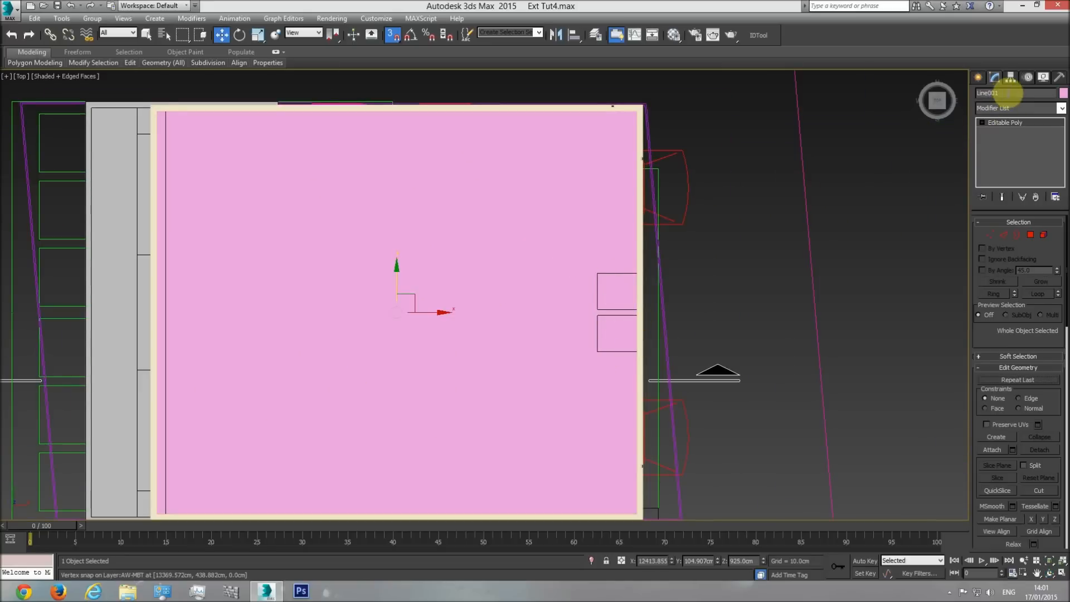
left_click(1008, 93)
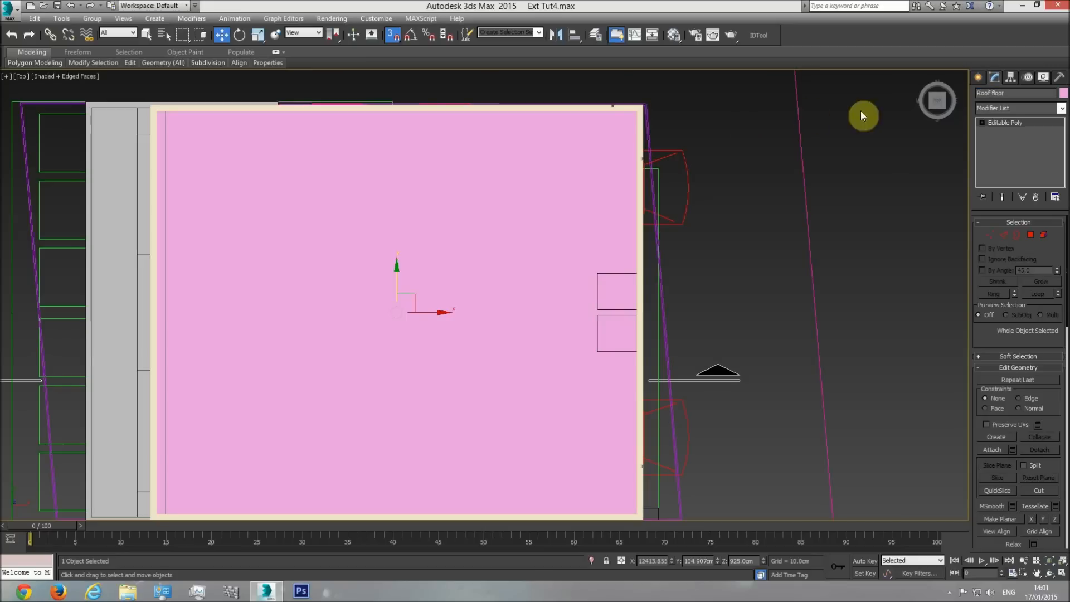
Select the roof floor's two opposite edges running along Y, hiding the other objects to check the selection and unhiding them again.
left_click(989, 235)
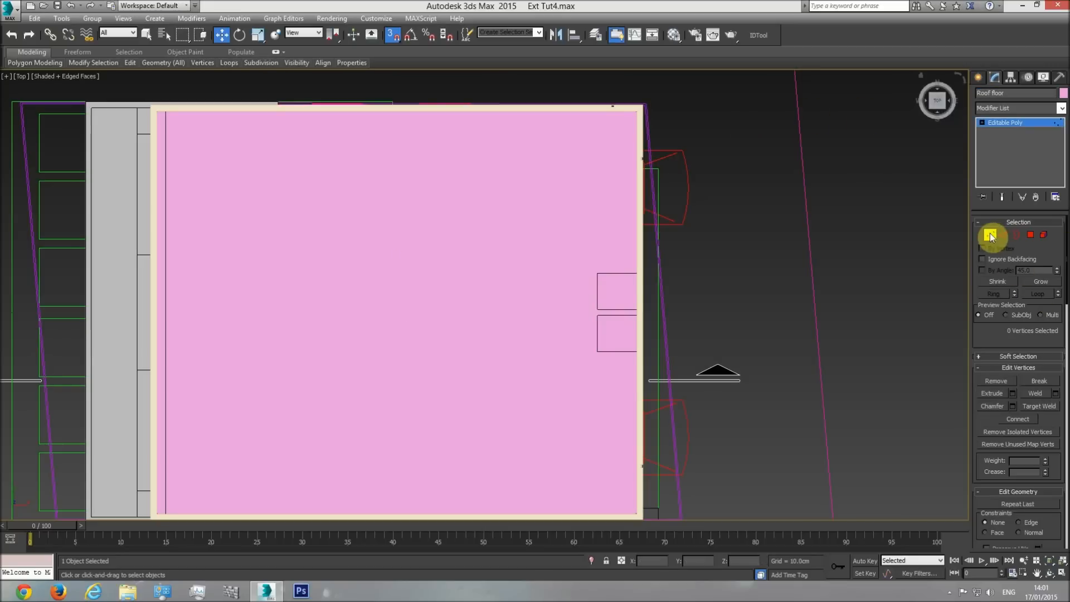
left_click(1003, 235)
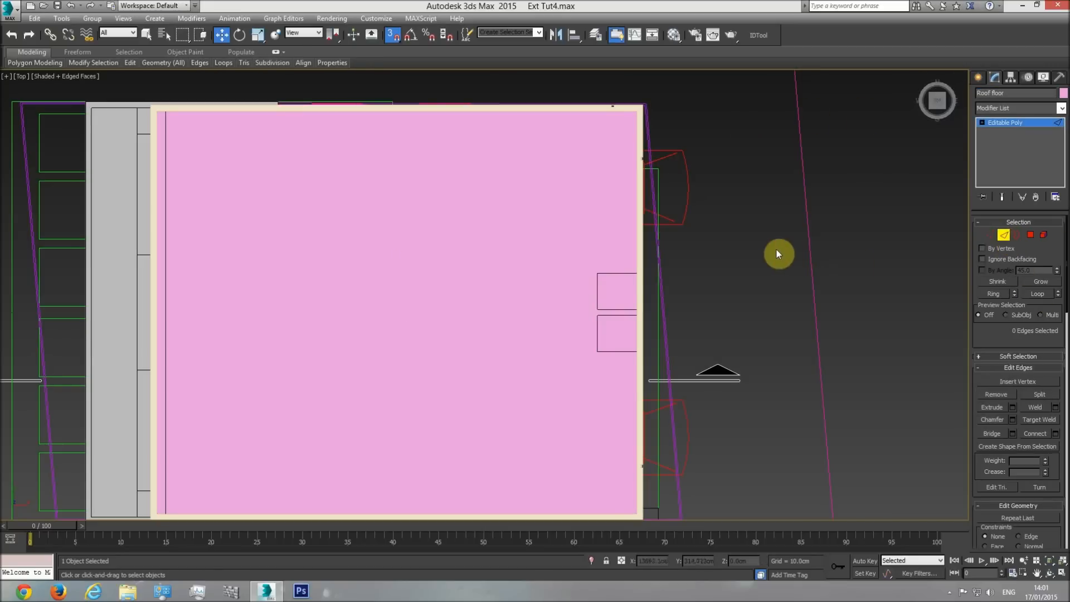
key("F3")
mouse_move(718, 248)
left_mouse_down()
mouse_move(579, 291)
mouse_move(120, 335)
left_mouse_up()
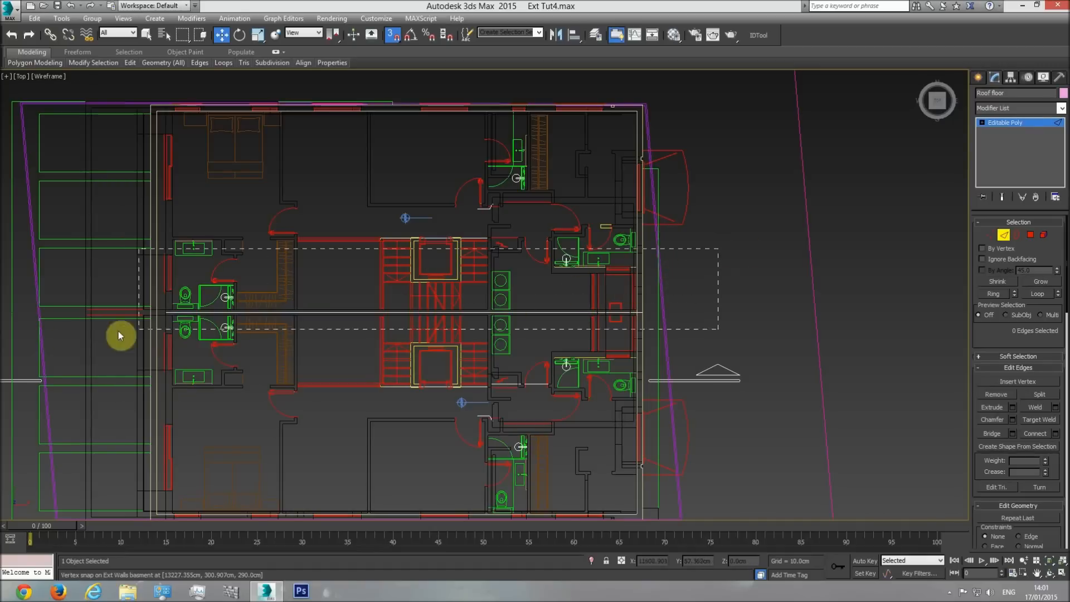
right_click(262, 225)
left_click(307, 174)
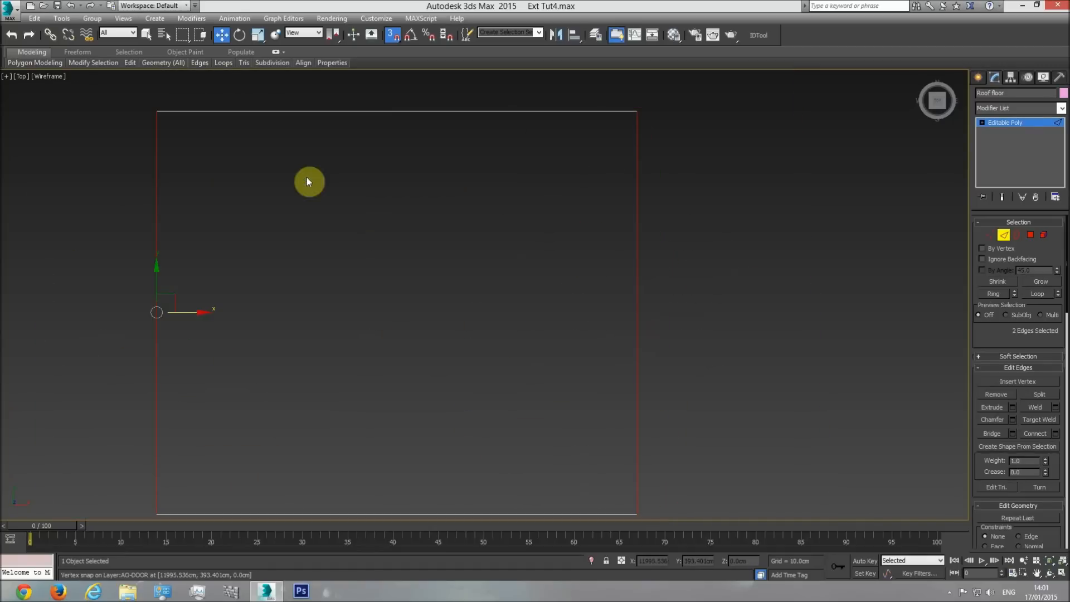
left_click(735, 249)
left_click_drag(121, 306, 119, 308)
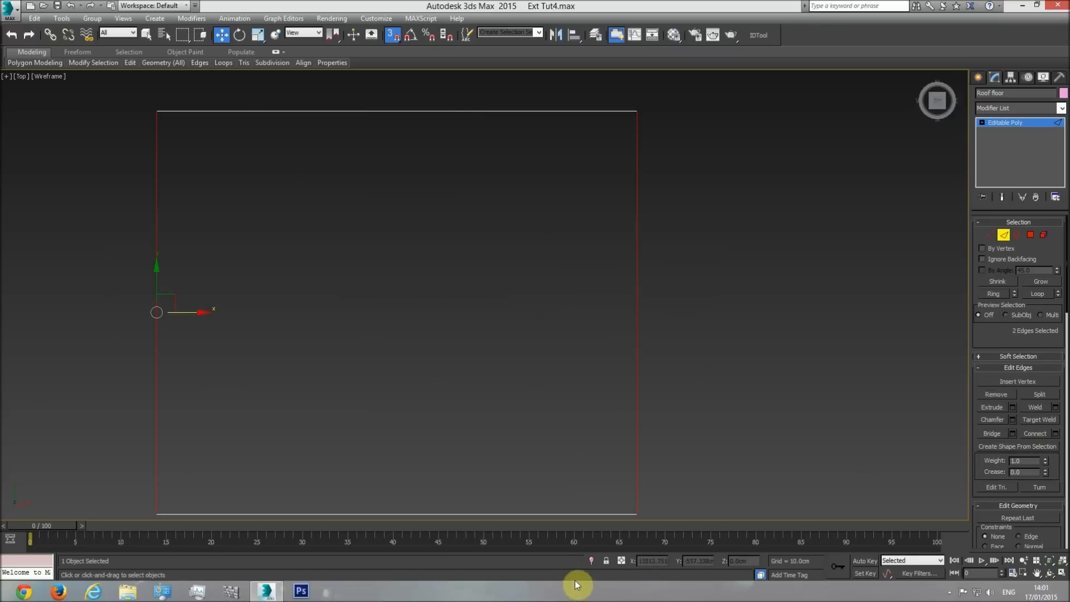
right_click(665, 329)
left_click(694, 278)
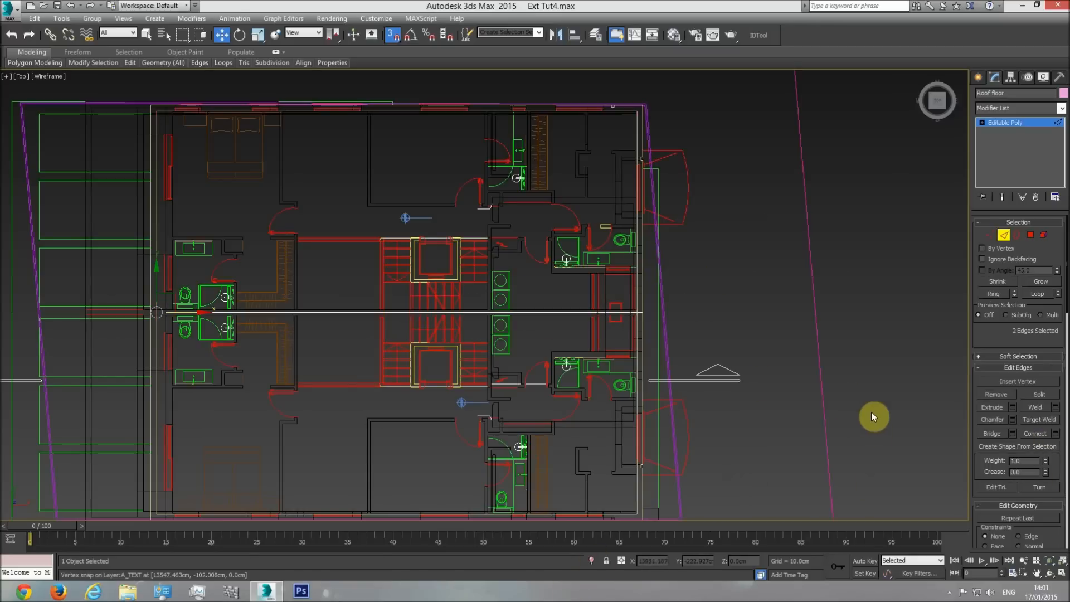
Connect the two selected side edges with 4 segments across the shaded roof floor.
key("F3")
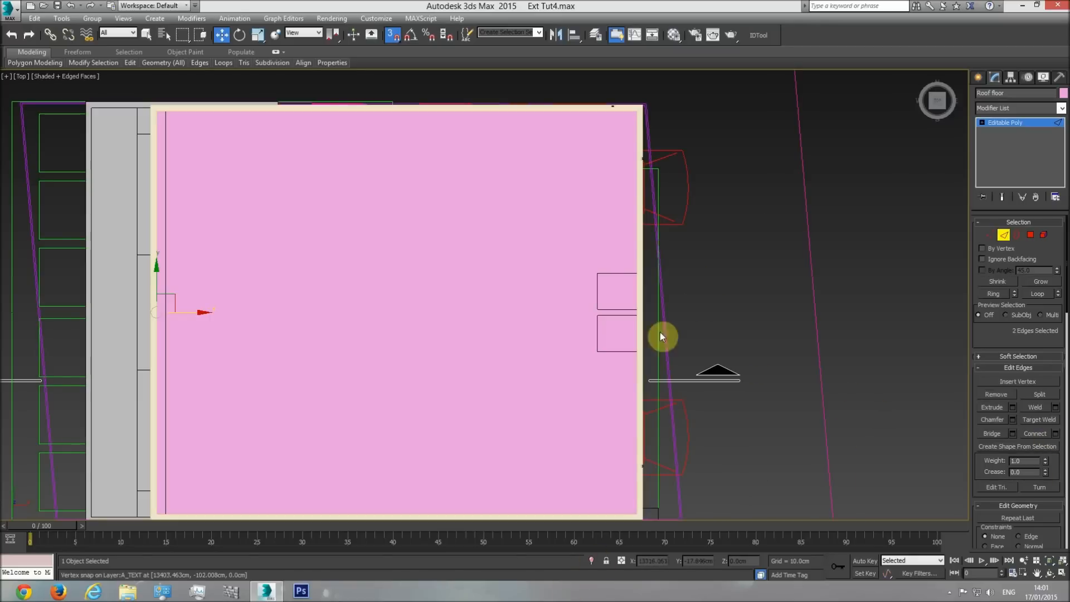
left_click(1055, 433)
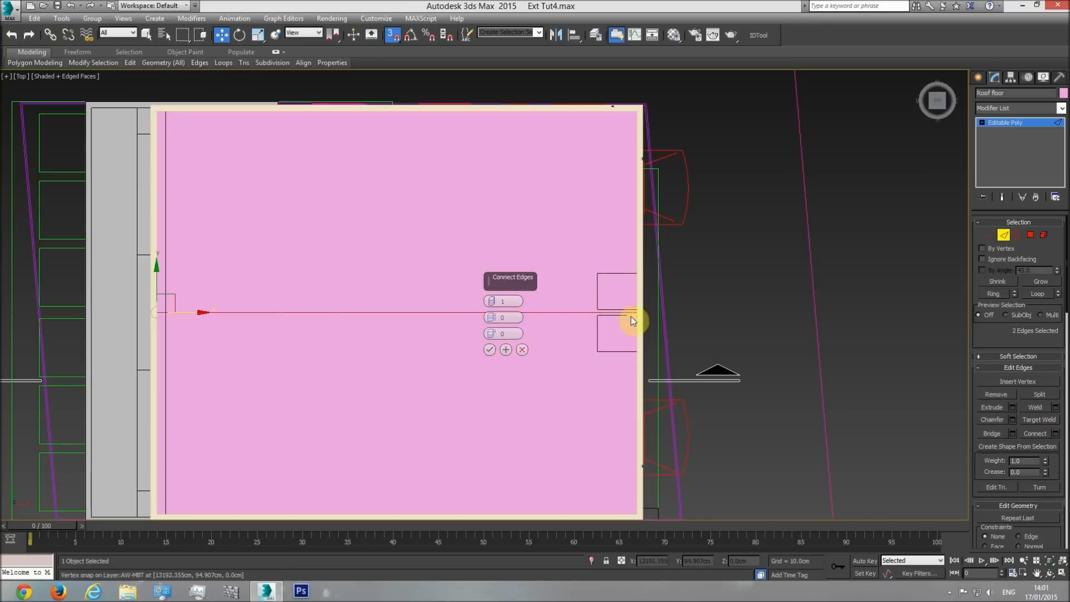
left_click_drag(491, 302, 494, 292)
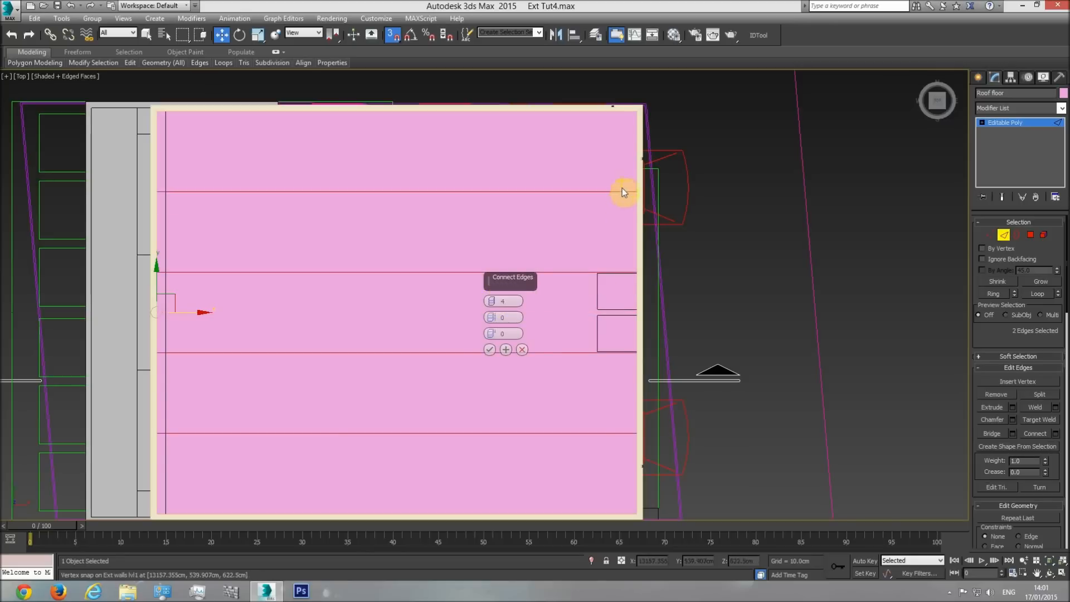
left_click(490, 350)
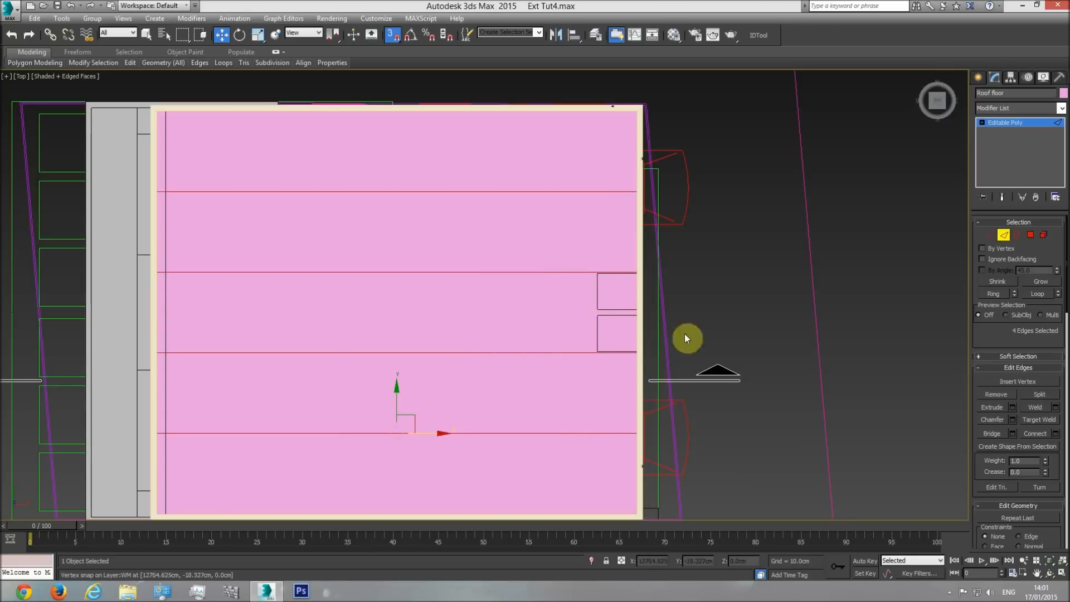
Move the two middle connecting edges along Y and snap them to the facing sides of the two shaft outlines.
left_click(571, 271)
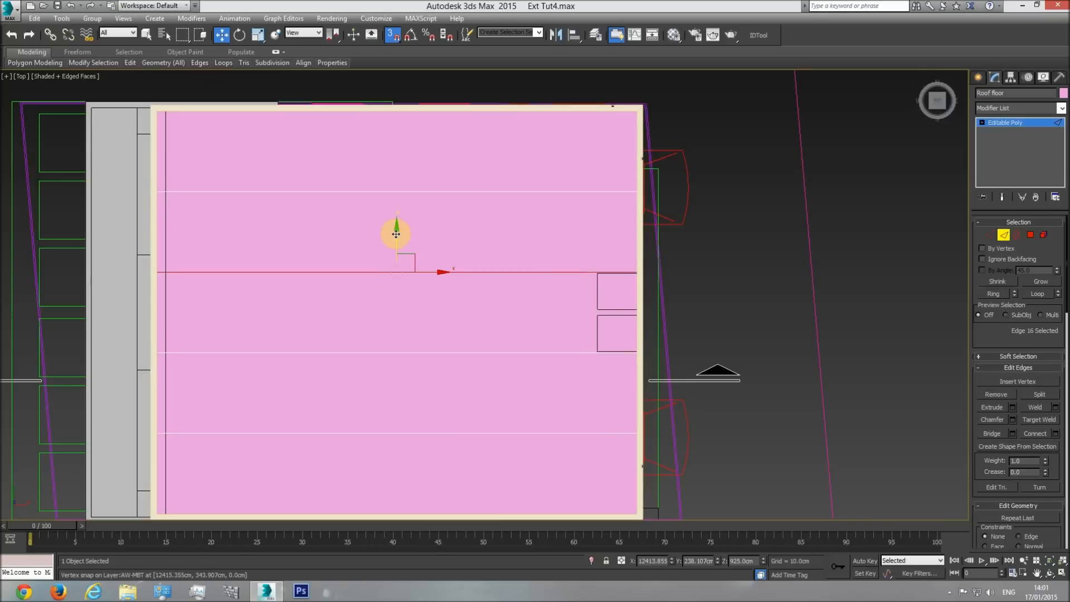
left_click_drag(395, 234, 602, 305)
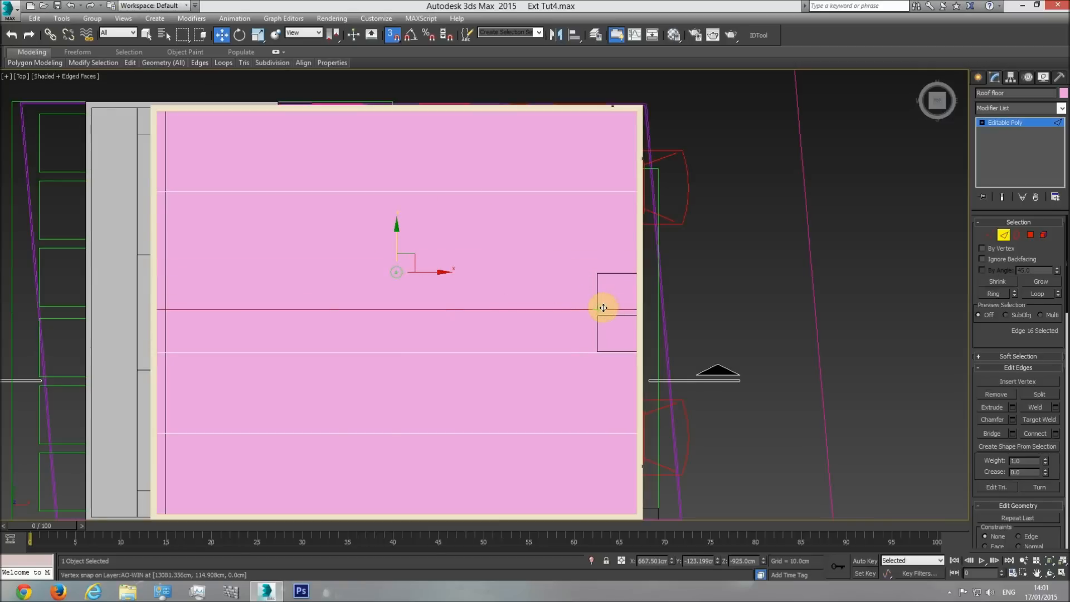
left_click(573, 352)
scroll(557, 343, "up", 3)
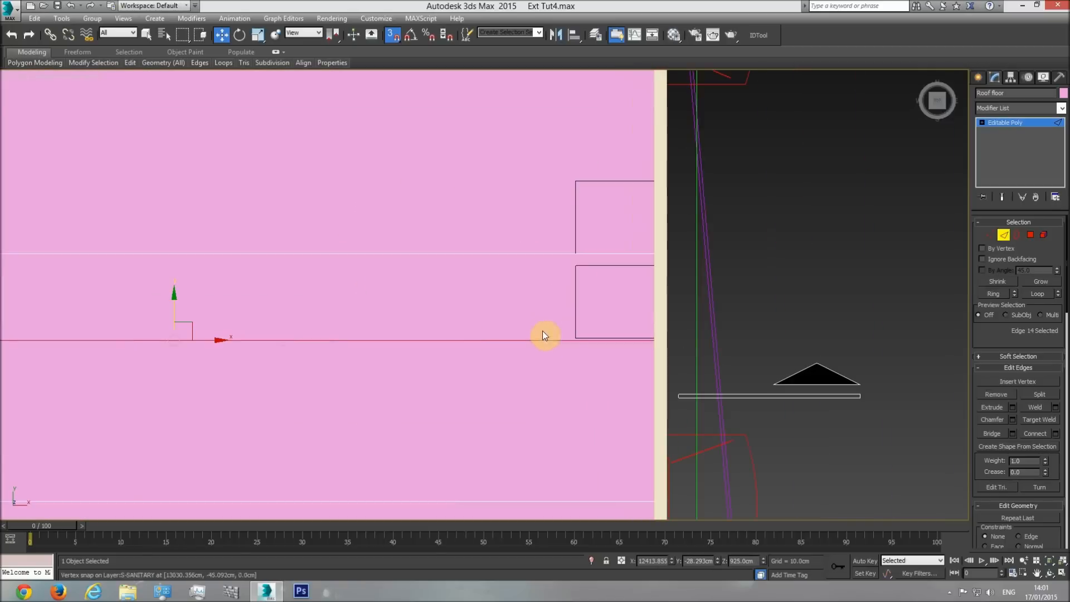
left_click_drag(253, 300, 574, 267)
scroll(557, 334, "down", 2)
Move the two outer connecting edges along Y and snap them to the outer sides of the two shaft outlines.
left_click(526, 405)
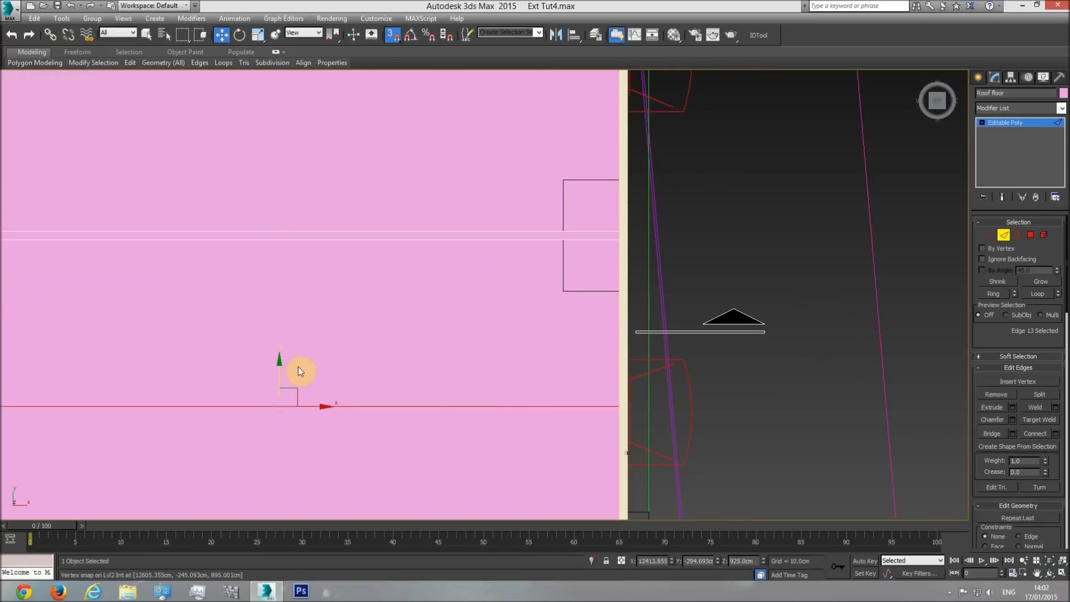
left_click_drag(279, 370, 563, 284)
middle_click_drag(563, 284, 553, 406)
left_click(530, 300)
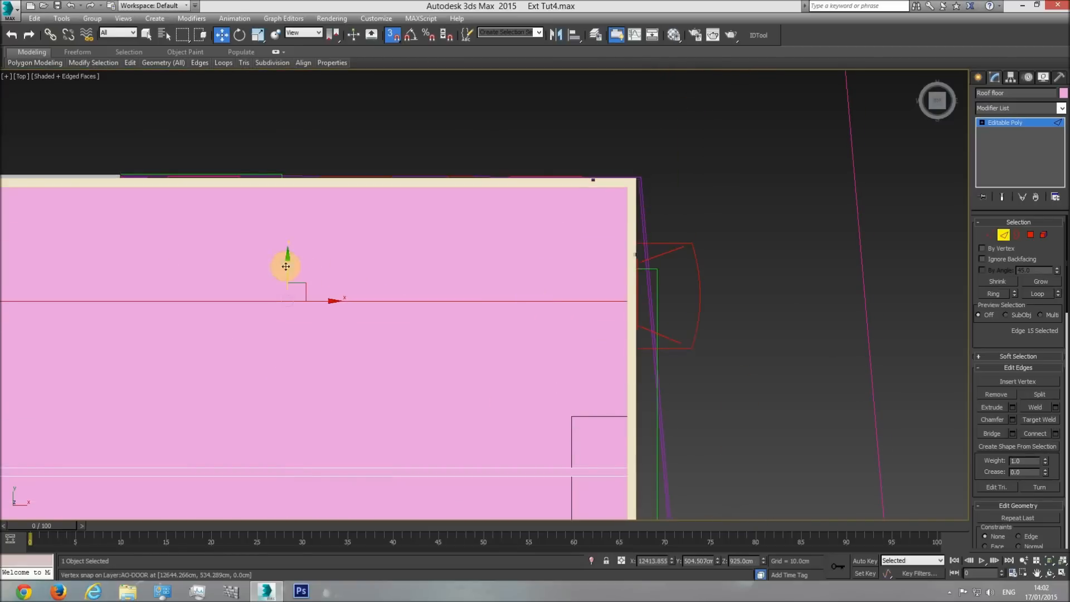
left_click_drag(287, 262, 580, 414)
scroll(581, 414, "down", 2)
middle_click_drag(581, 414, 527, 232)
scroll(579, 305, "down", 2)
Hide everything except the roof floor and select its six edges running along X.
right_click(524, 216)
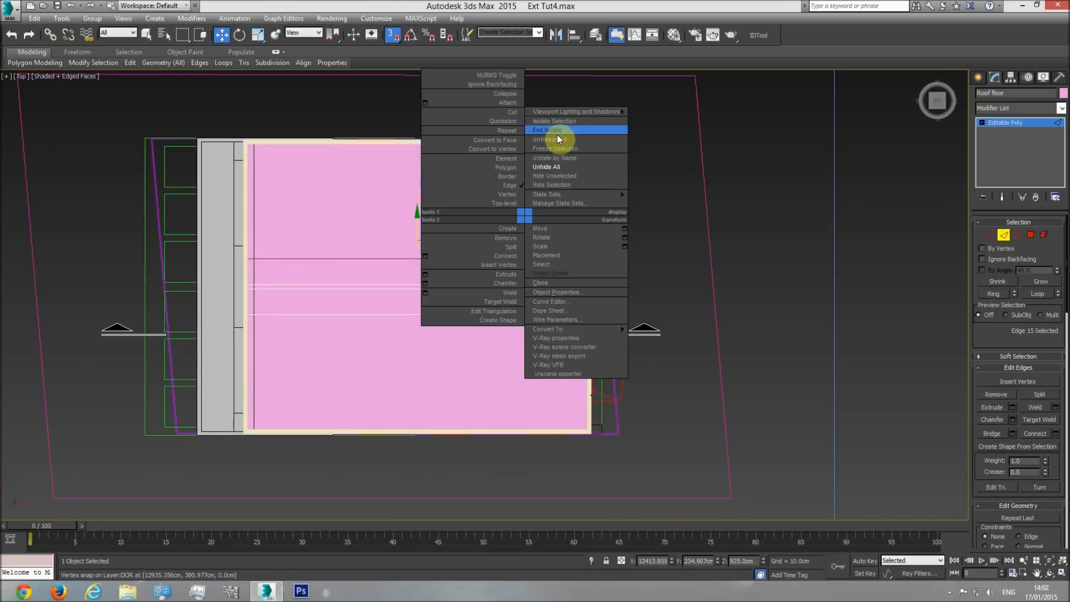
left_click(572, 176)
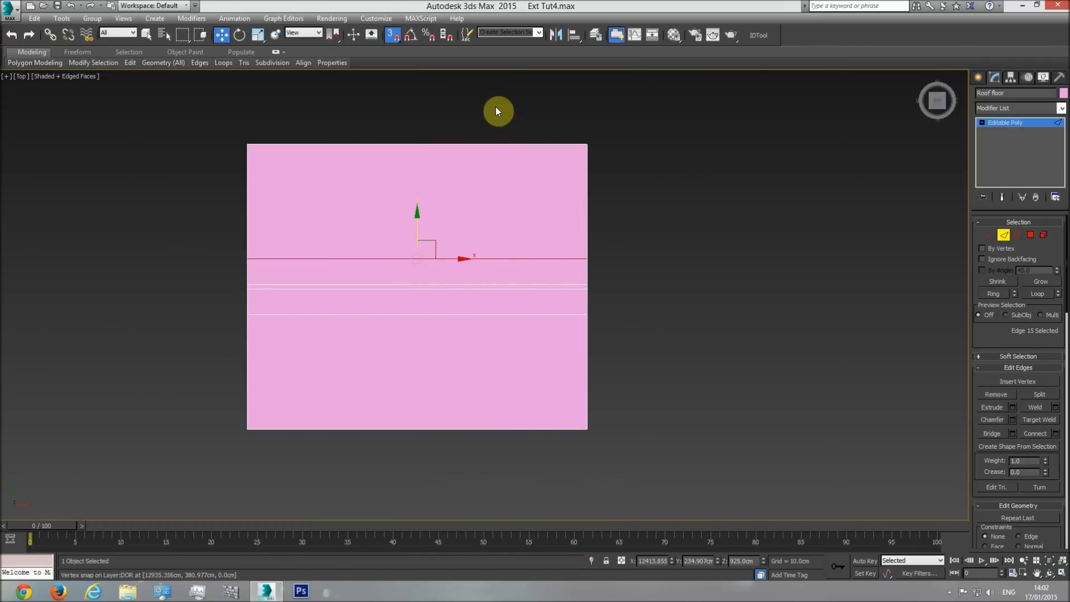
left_click_drag(456, 471, 458, 472)
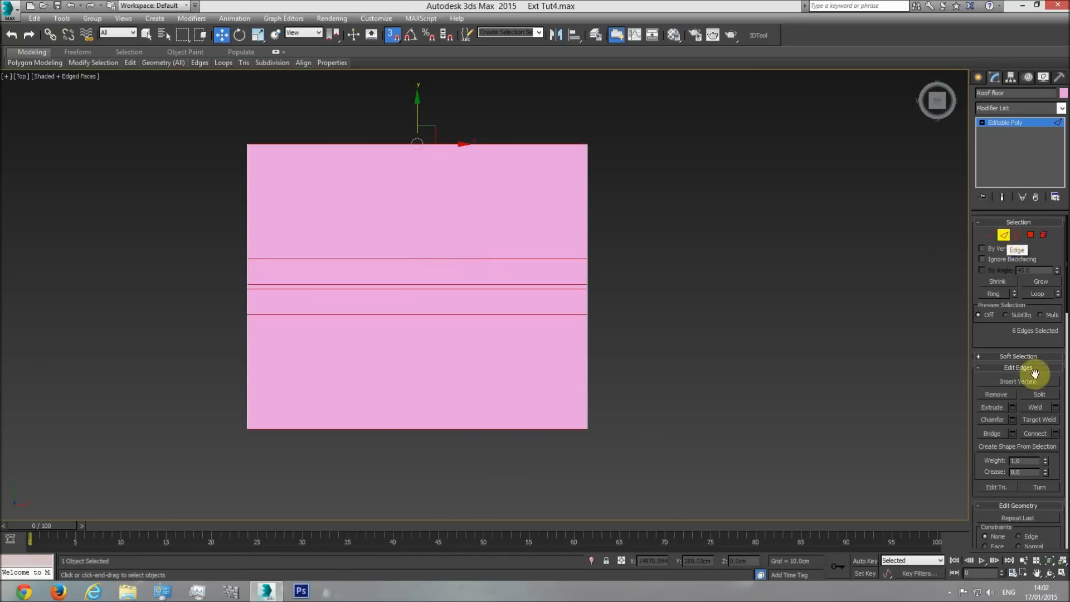
Connect the six selected edges with 1 segment, unhiding all other objects before accepting.
left_click(1055, 434)
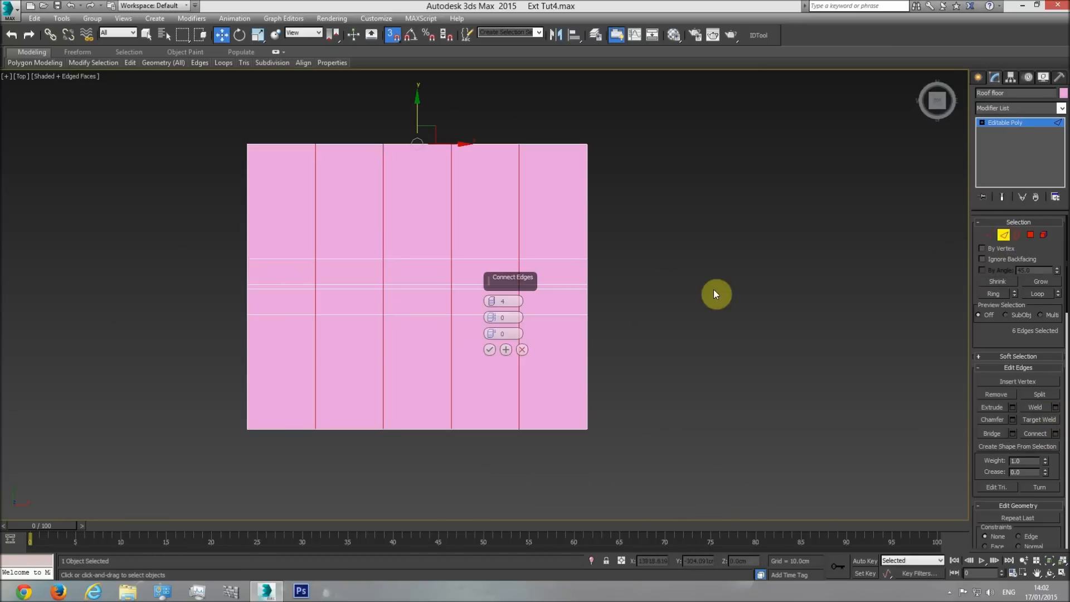
right_click(710, 286)
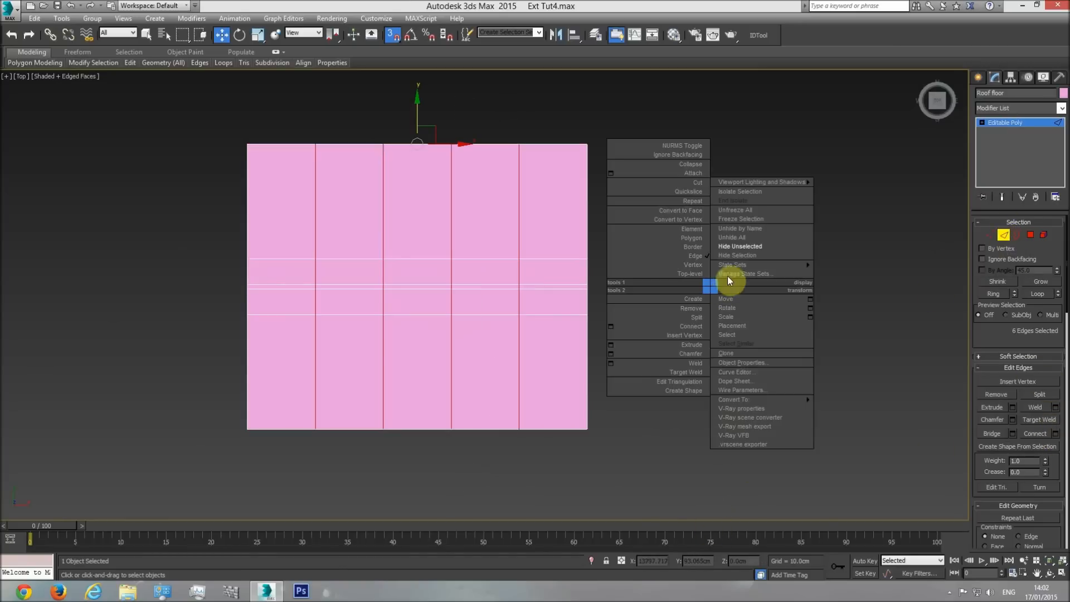
left_click(752, 238)
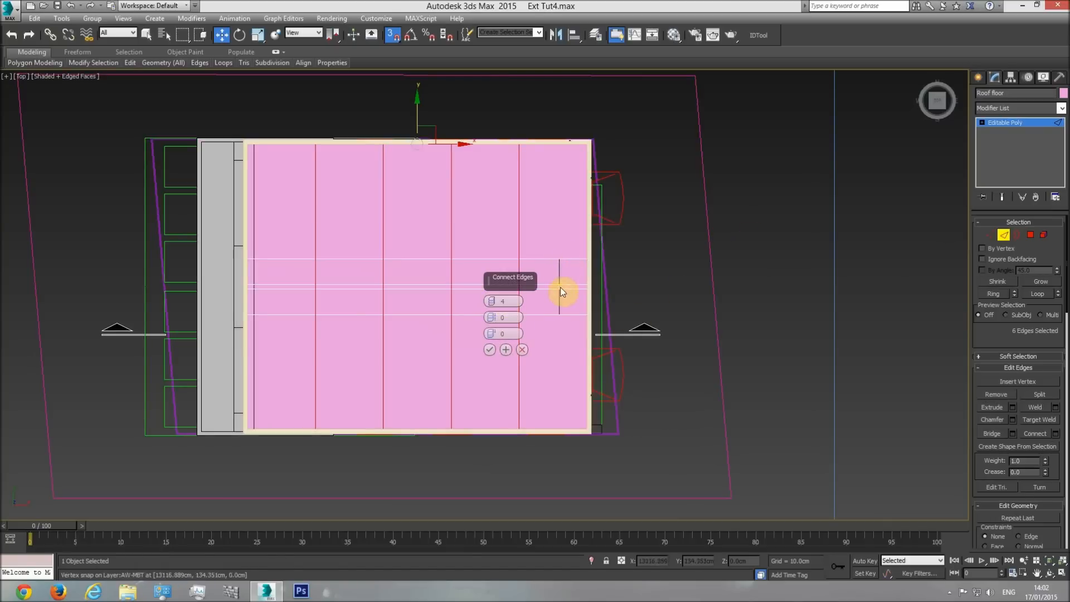
left_click(492, 304)
left_click(491, 304)
left_click(491, 304)
left_click(490, 349)
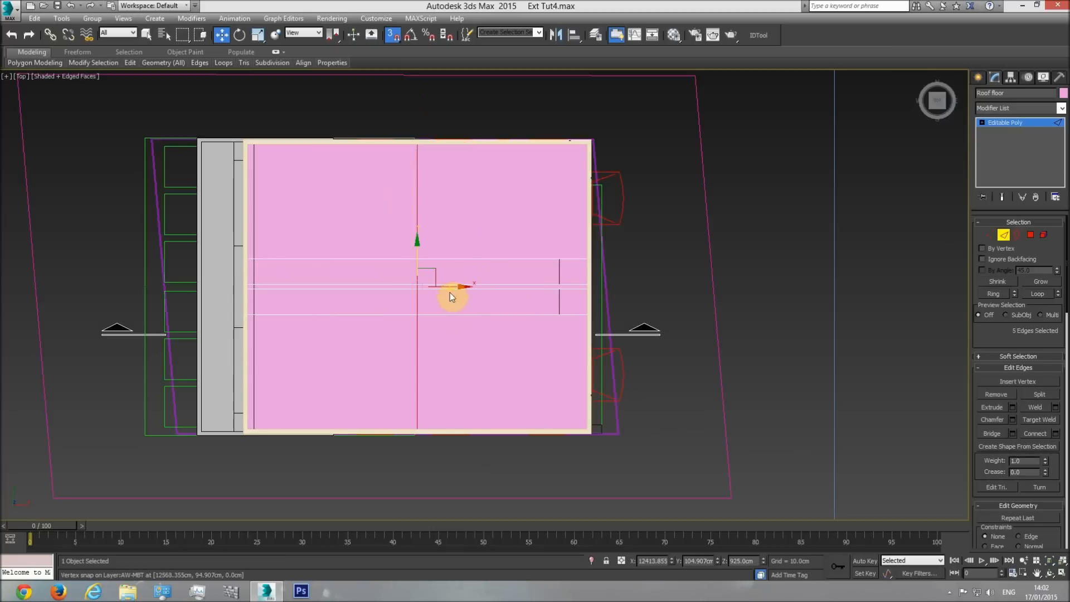
Move the new cross edges along X and snap them to the inner side of the shaft outlines.
left_click_drag(451, 288, 559, 258)
scroll(559, 258, "up", 4)
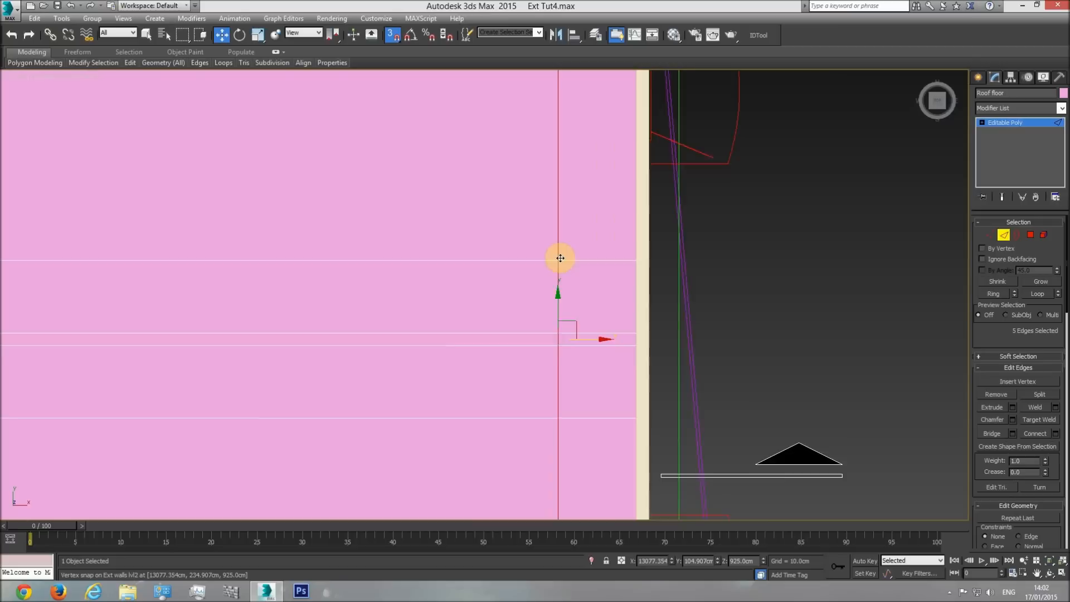
middle_click_drag(600, 317, 578, 282)
scroll(577, 283, "down", 1)
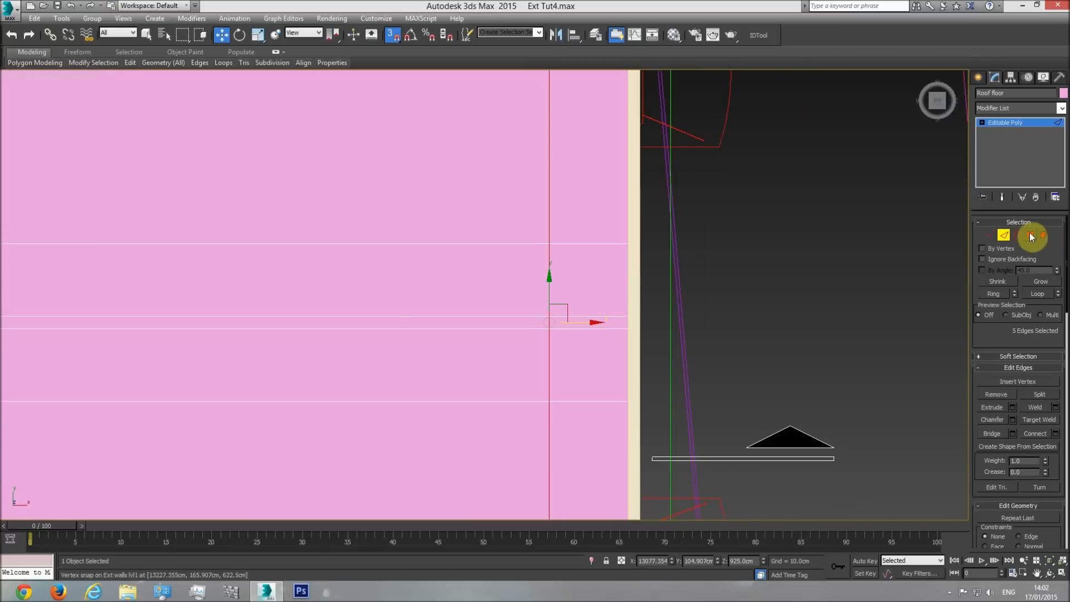
Delete the two roof floor polygons over the shafts and check the openings in the perspective view.
left_click(1031, 236)
left_click(580, 277)
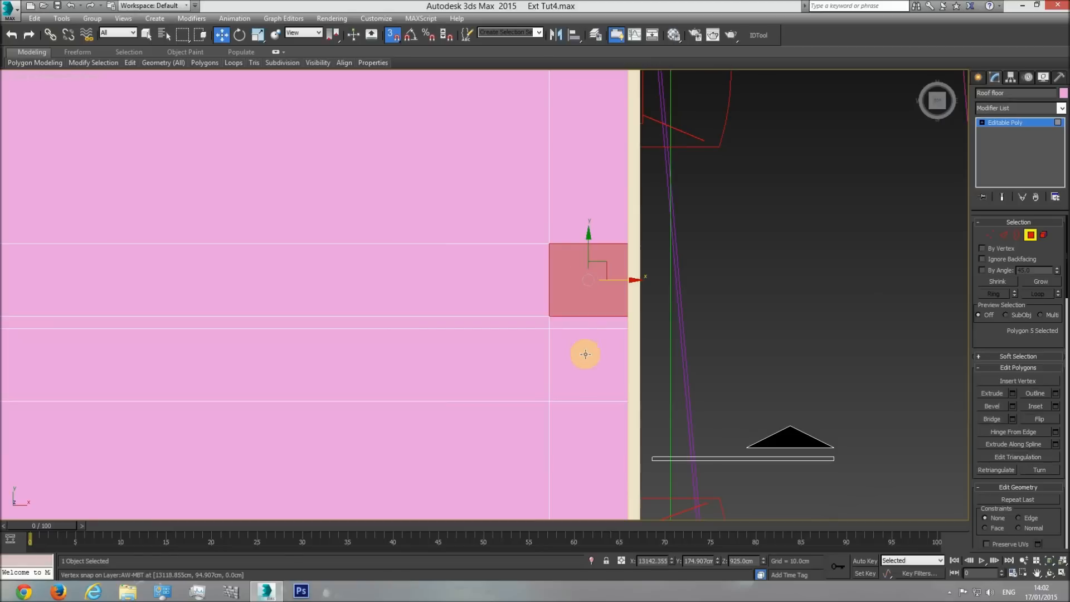
left_click(588, 362, "ctrl")
key("Delete")
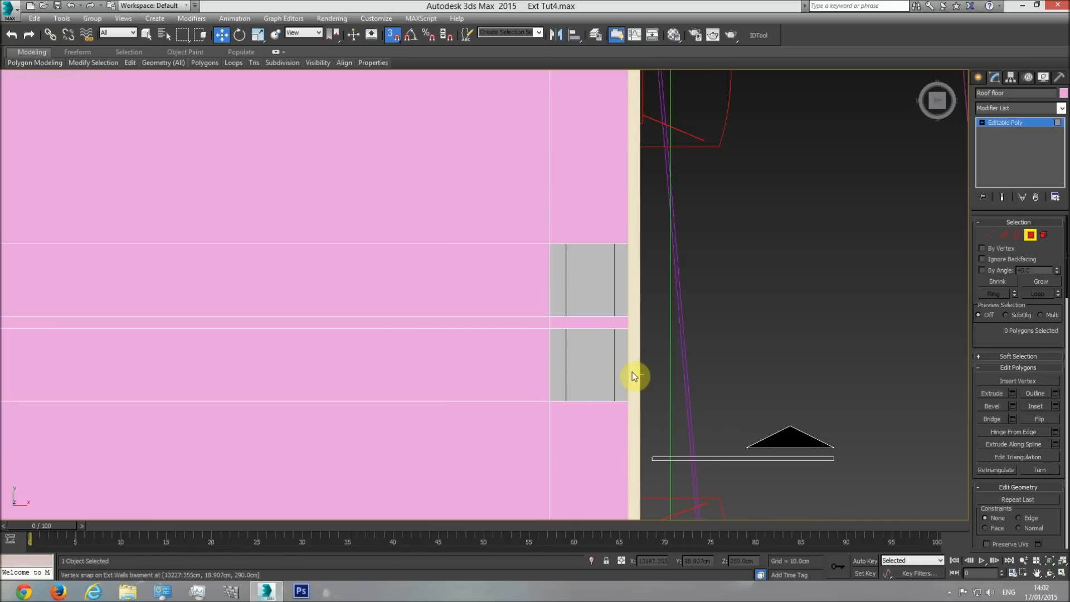
key("p")
left_click(1050, 574)
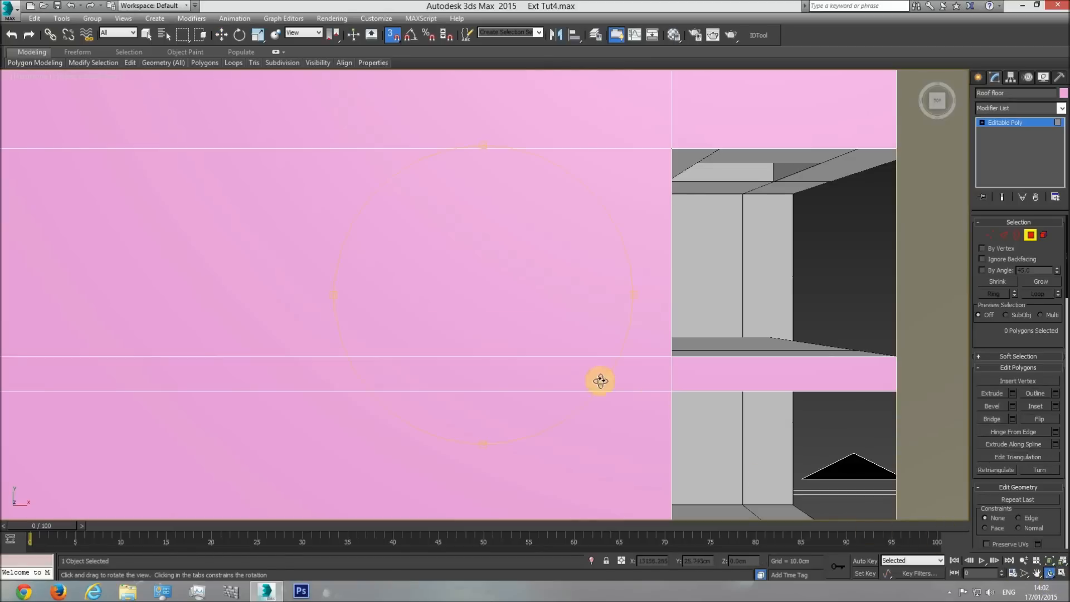
left_click_drag(437, 342, 658, 340)
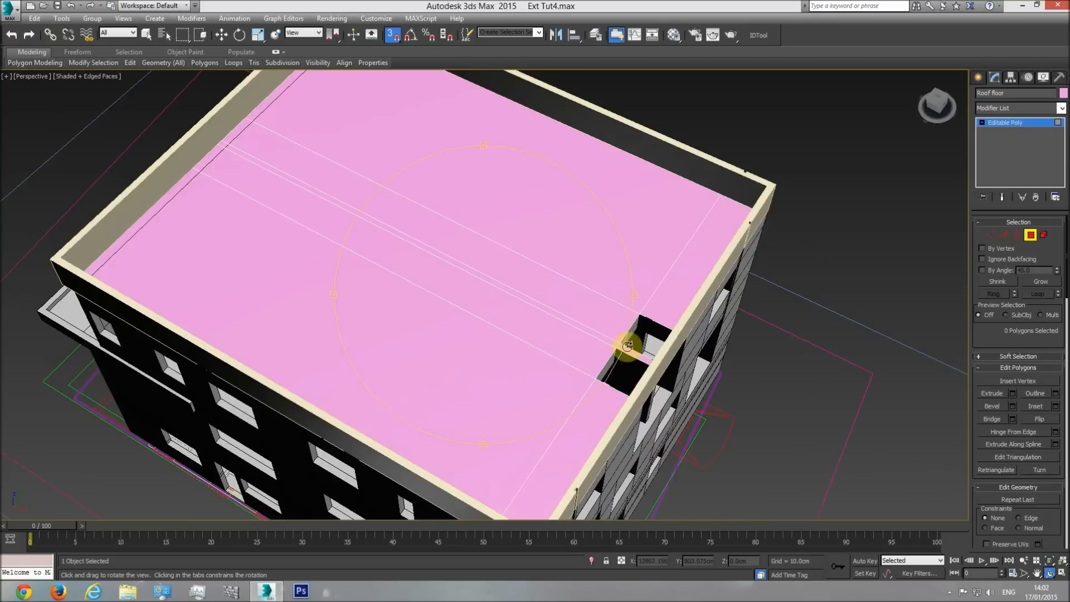
Assign the base material to the roof floor and the roof railing frame.
left_click_drag(519, 330, 444, 484)
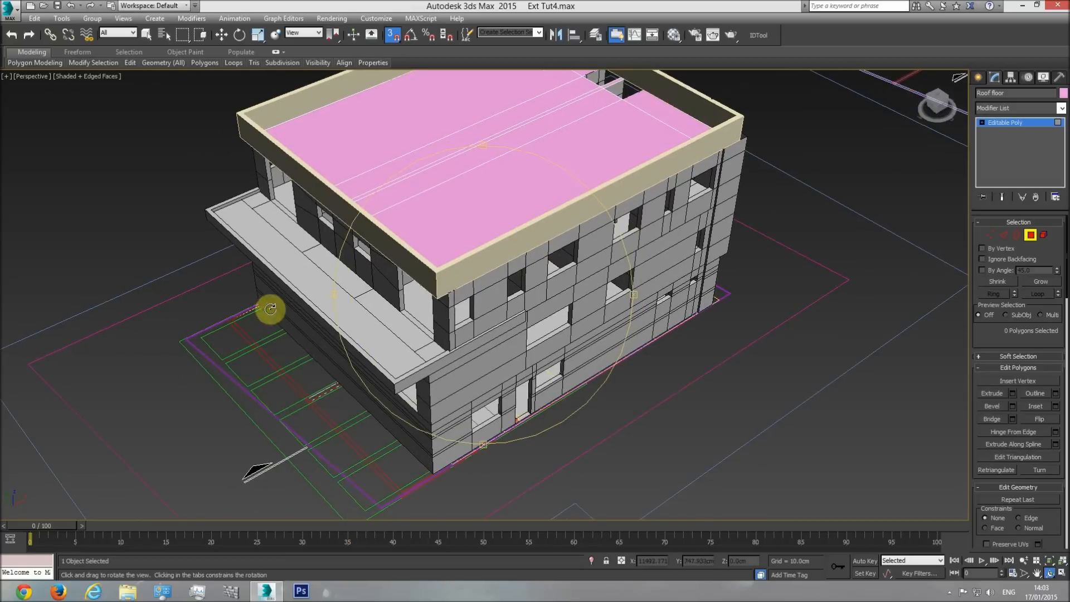
left_click_drag(470, 297, 461, 304)
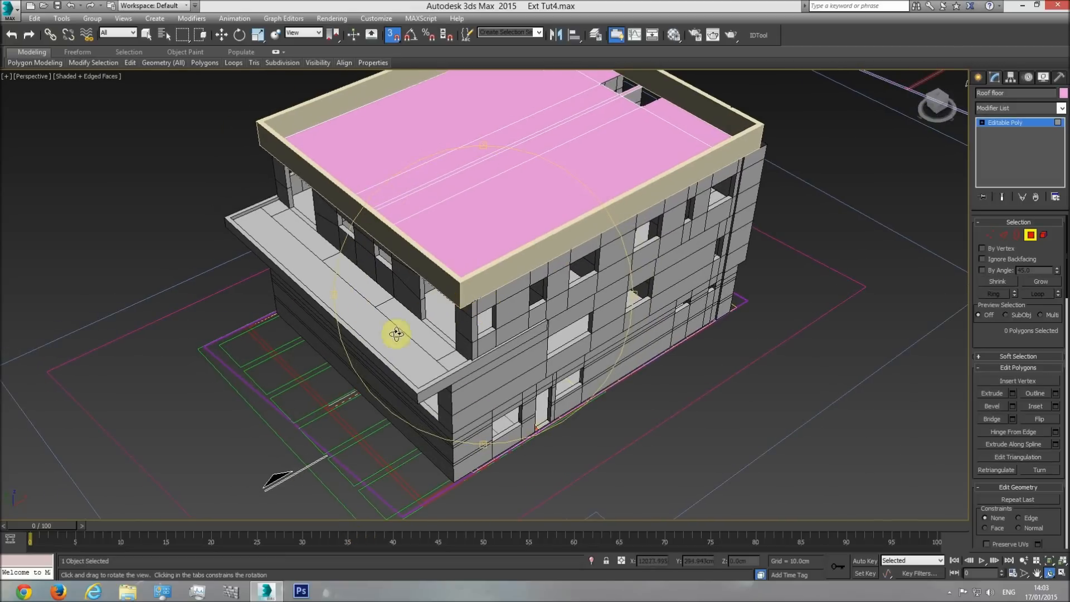
right_click(513, 355)
scroll(507, 353, "down", 3)
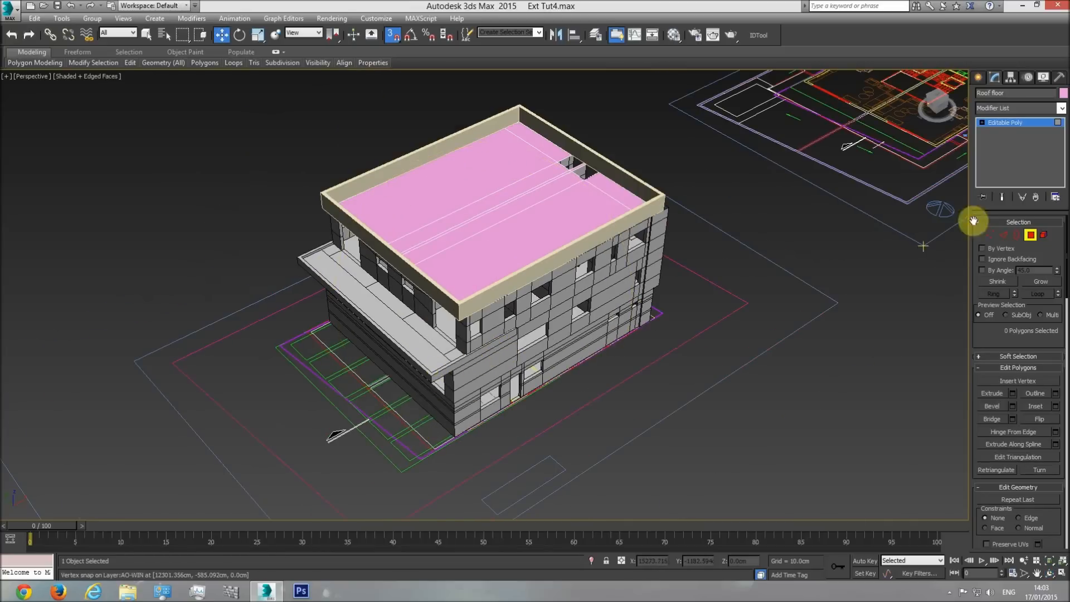
left_click(1023, 237)
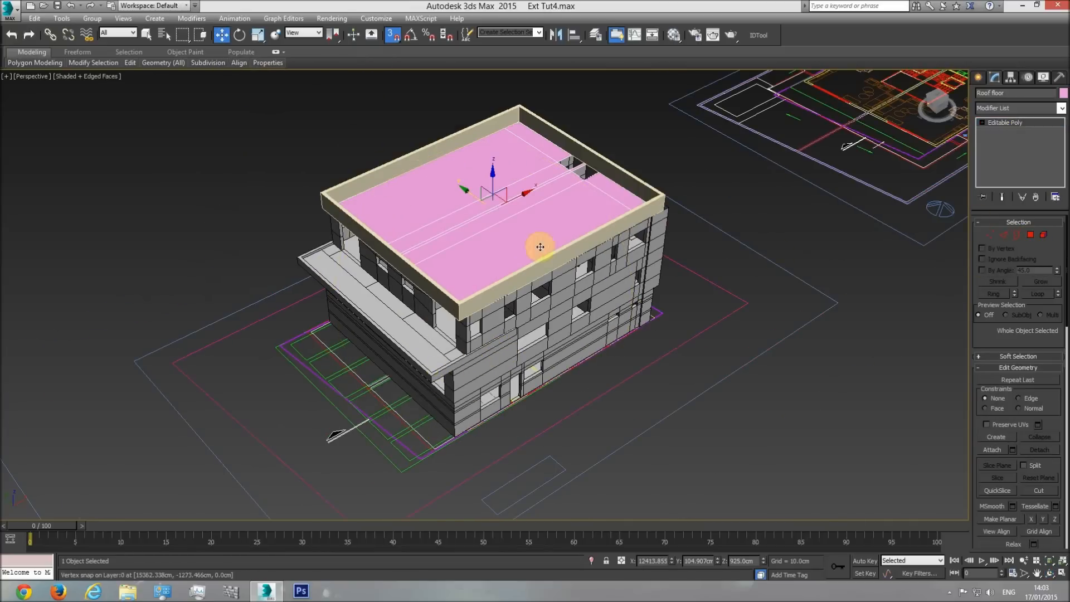
left_click(619, 176, "ctrl")
right_click(630, 193)
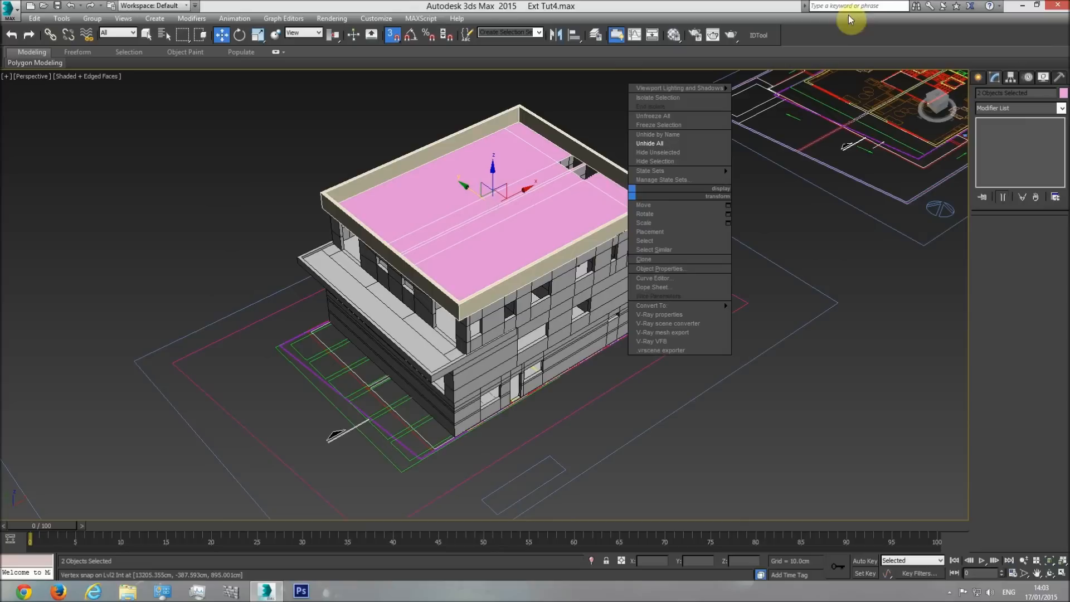
left_click(683, 42)
left_click(675, 36)
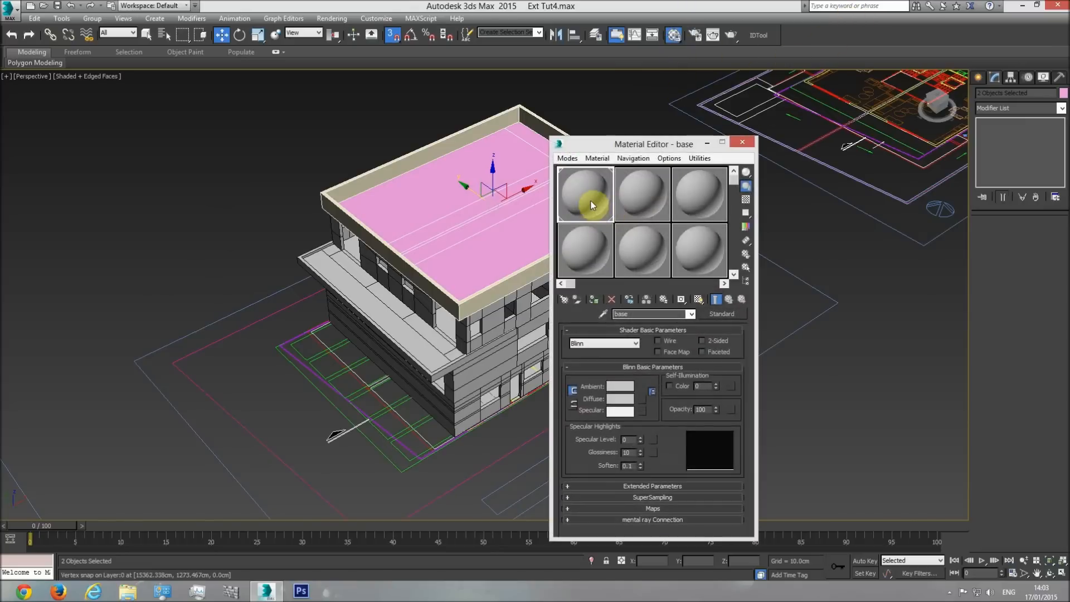
left_click(593, 299)
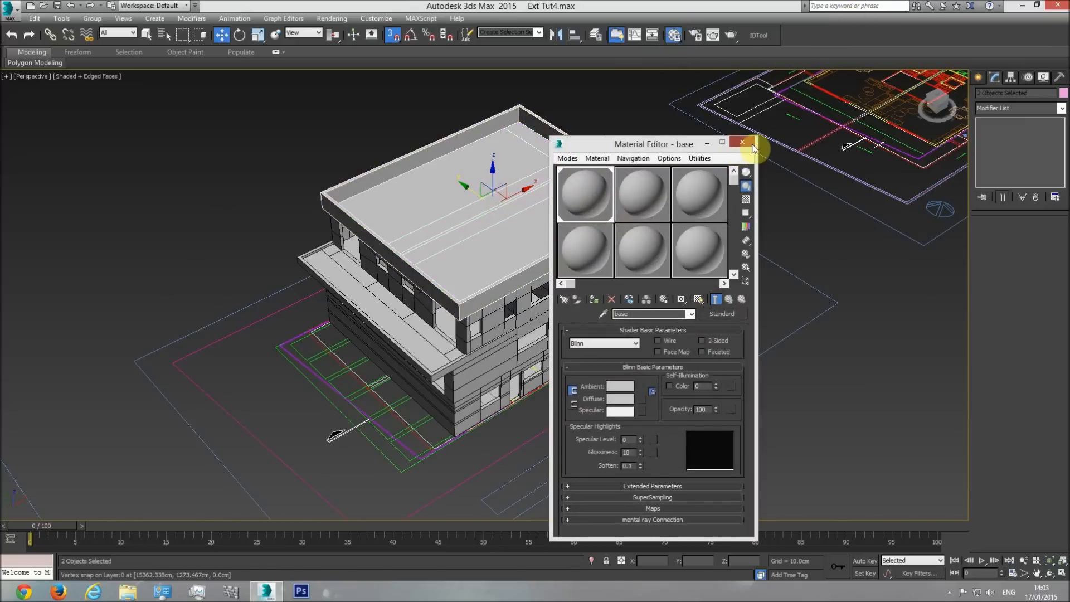
left_click(742, 142)
Set the object color of the roof floor and railing frame to black and clear the selection.
left_click(1062, 93)
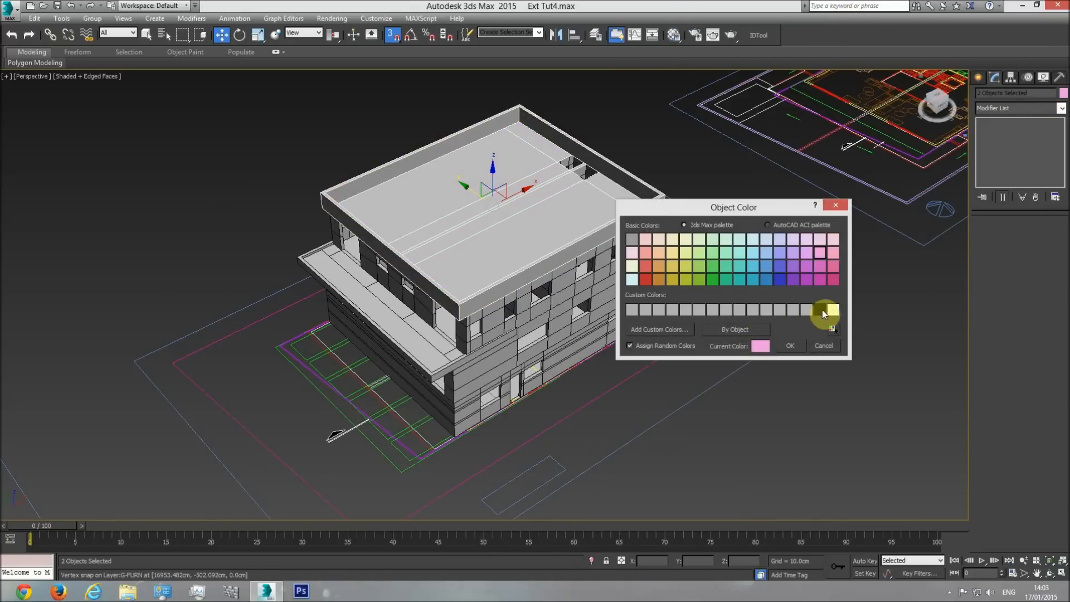
left_click(798, 345)
left_click(744, 369)
Hide everything except the floor plan and show the plan in the top view.
scroll(513, 294, "up", 6)
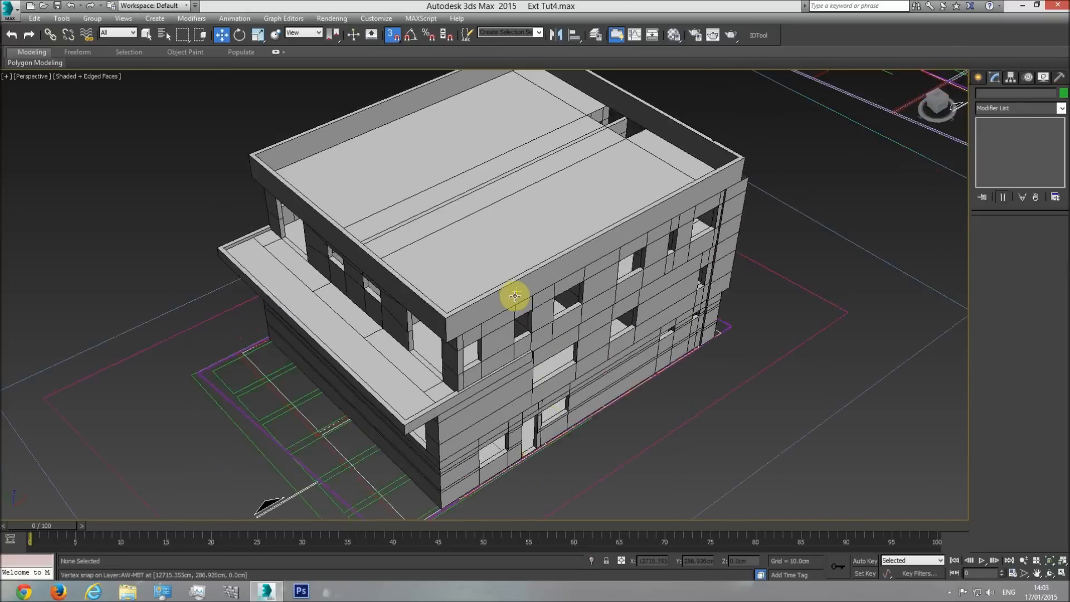
scroll(471, 231, "down", 3)
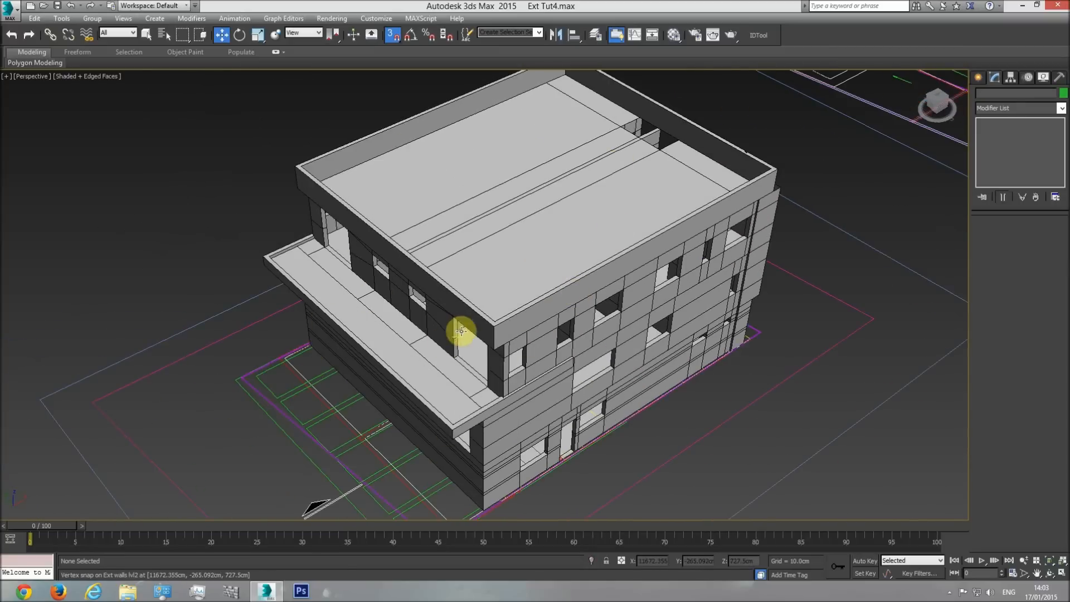
middle_click_drag(447, 458, 437, 413)
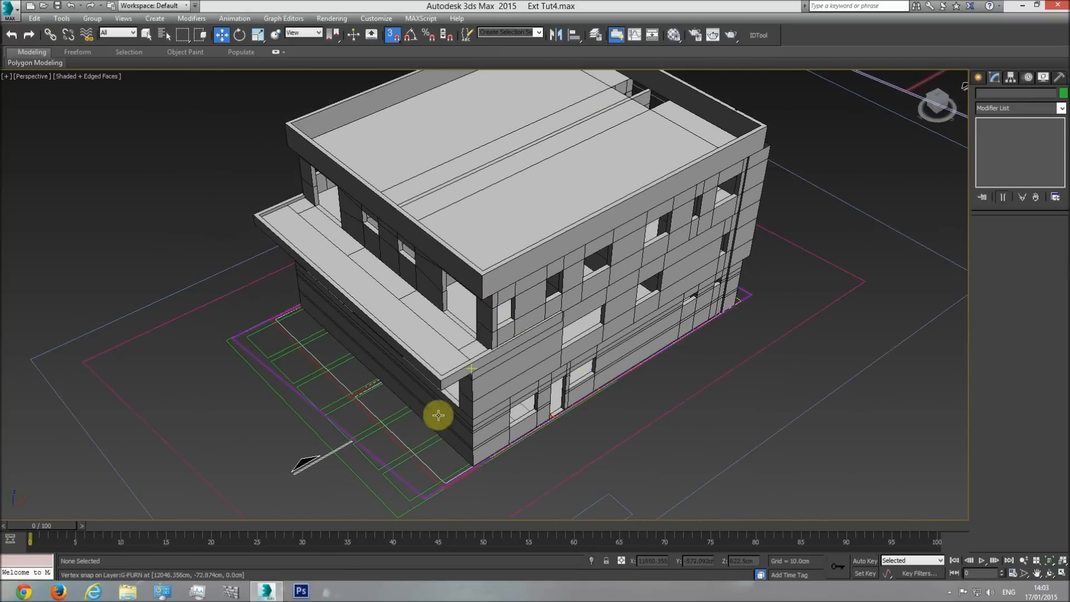
left_click(419, 451)
right_click(419, 418)
left_click(459, 374)
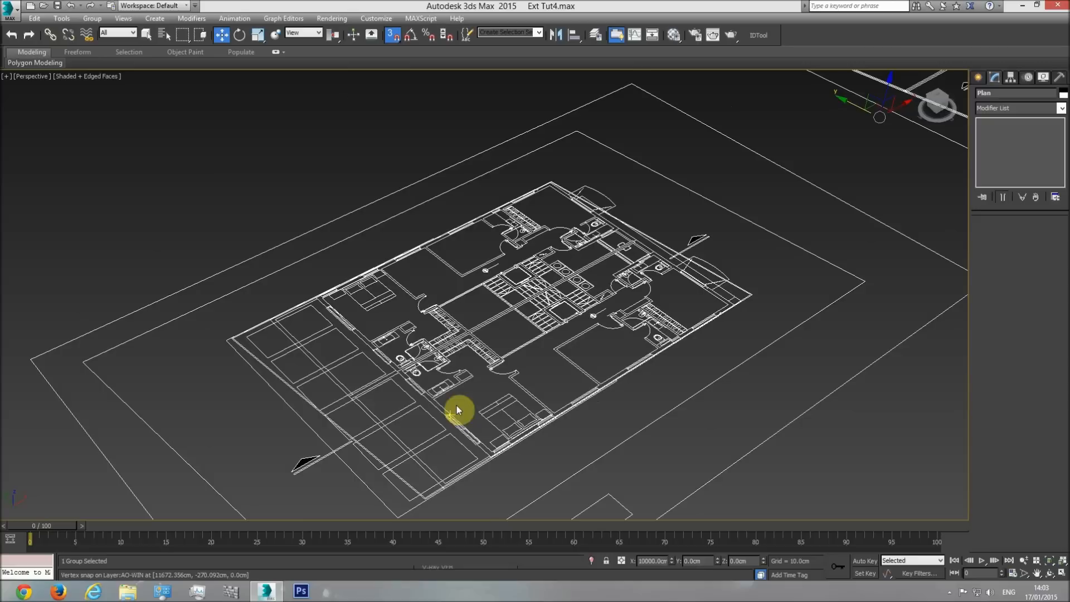
key("t")
scroll(469, 316, "down", 4)
middle_click_drag(469, 315, 613, 331)
middle_click_drag(327, 327, 493, 297)
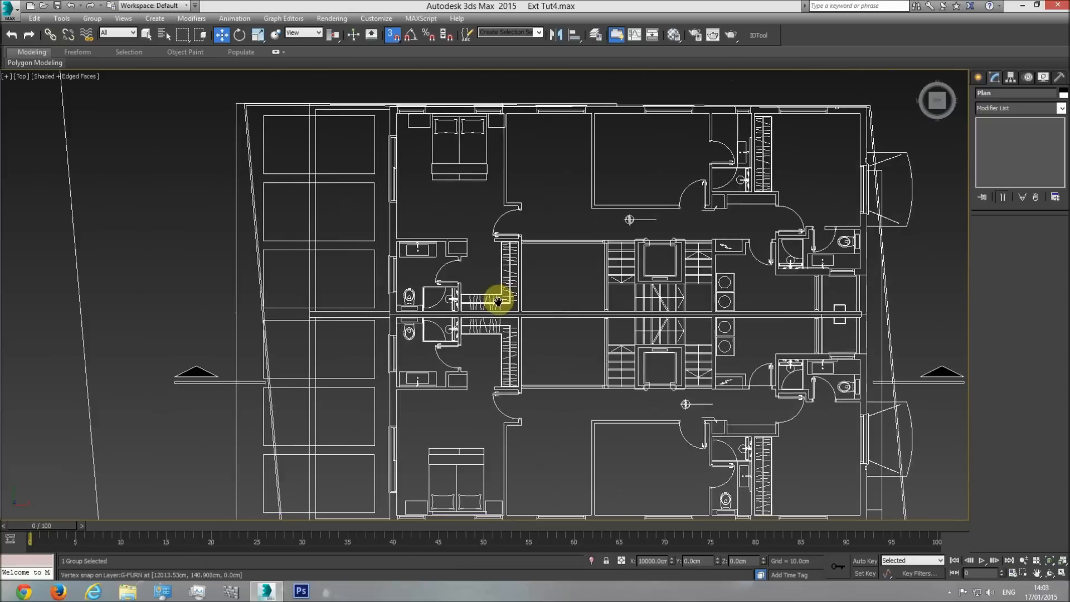
scroll(482, 297, "down", 2)
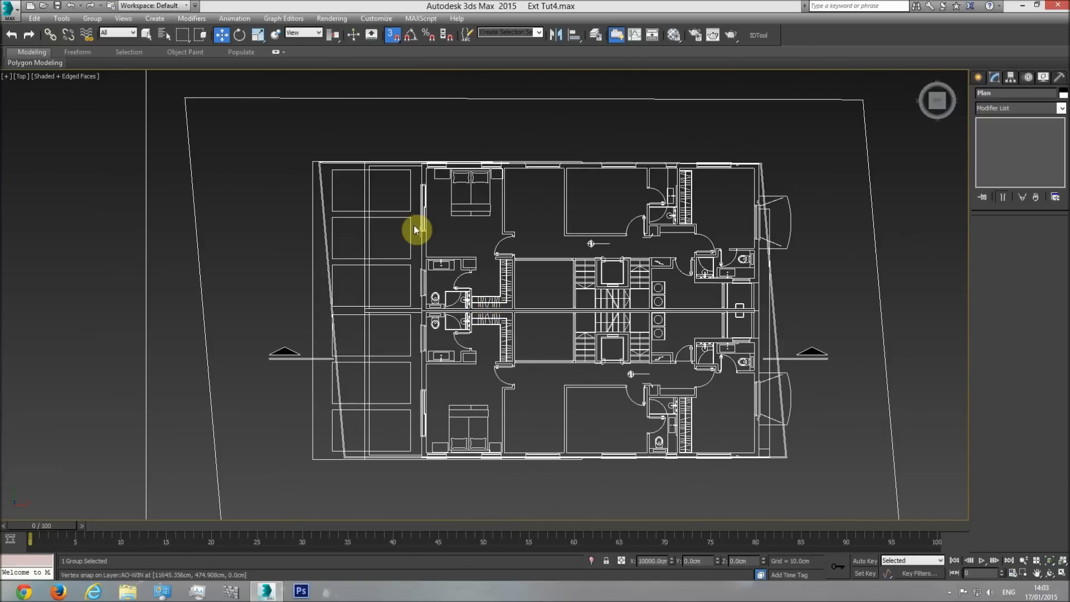
Start a snapped line on the outer face of the plan's upper long wall, going out to the end of the green overhang outline.
left_click(978, 77)
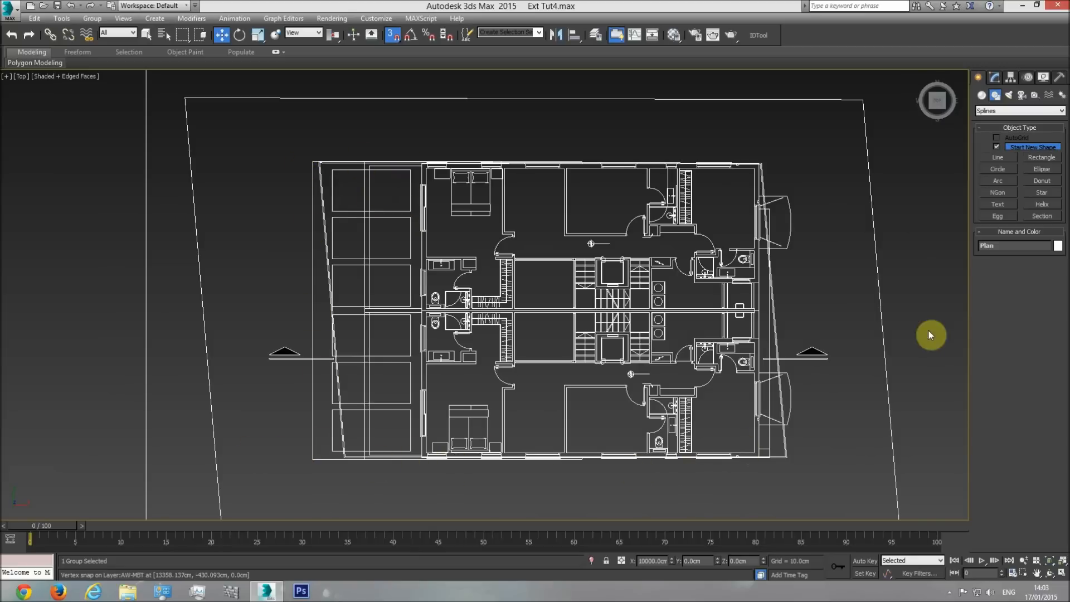
left_click(826, 232)
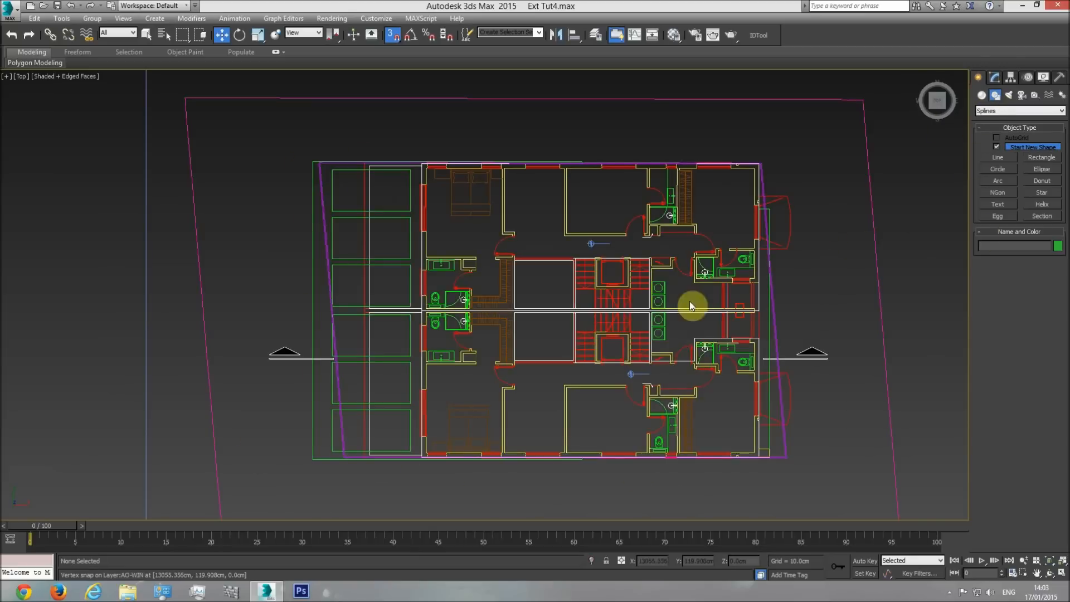
left_click(997, 157)
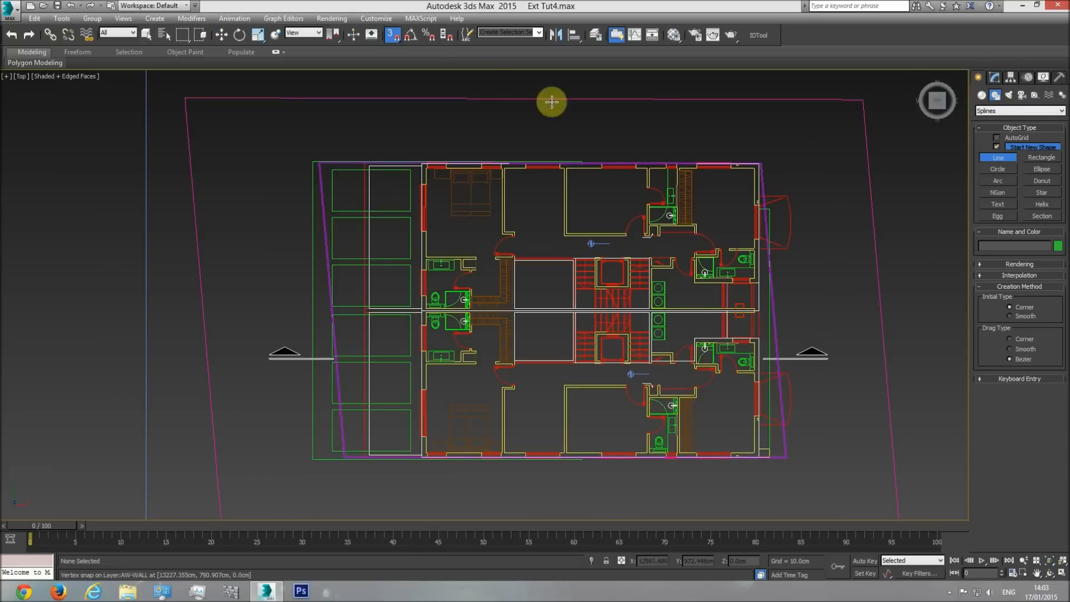
left_click(392, 36)
scroll(439, 158, "up", 8)
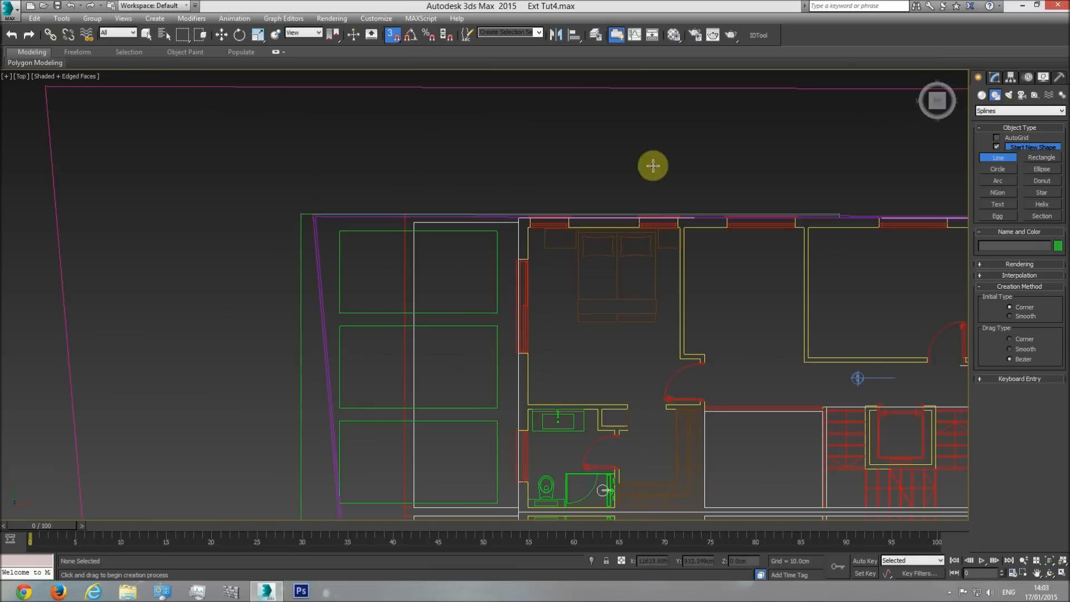
left_click(785, 332)
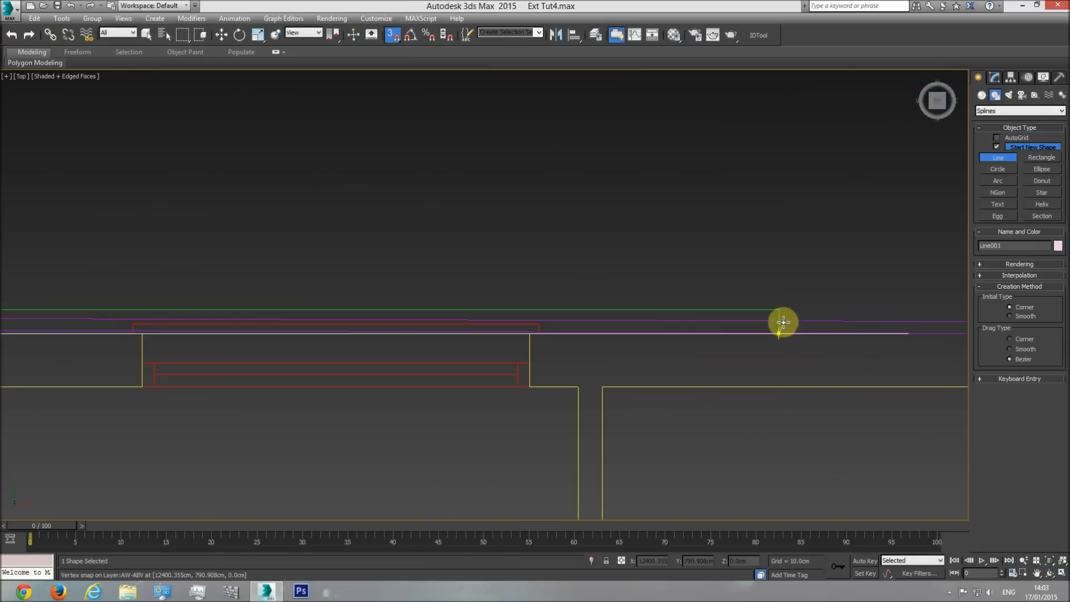
left_click(781, 310)
Continue the line around the green overhang outline to its other end and back onto the lower long wall's outer face.
middle_click_drag(520, 247, 791, 212)
scroll(791, 212, "down", 3)
middle_click_drag(227, 200, 606, 177)
scroll(602, 181, "down", 3)
middle_click_drag(353, 198, 339, 131)
scroll(339, 131, "down", 3)
middle_click_drag(327, 412, 312, 310)
left_click(327, 337)
scroll(707, 338, "up", 3)
left_click(695, 333)
scroll(704, 312, "up", 2)
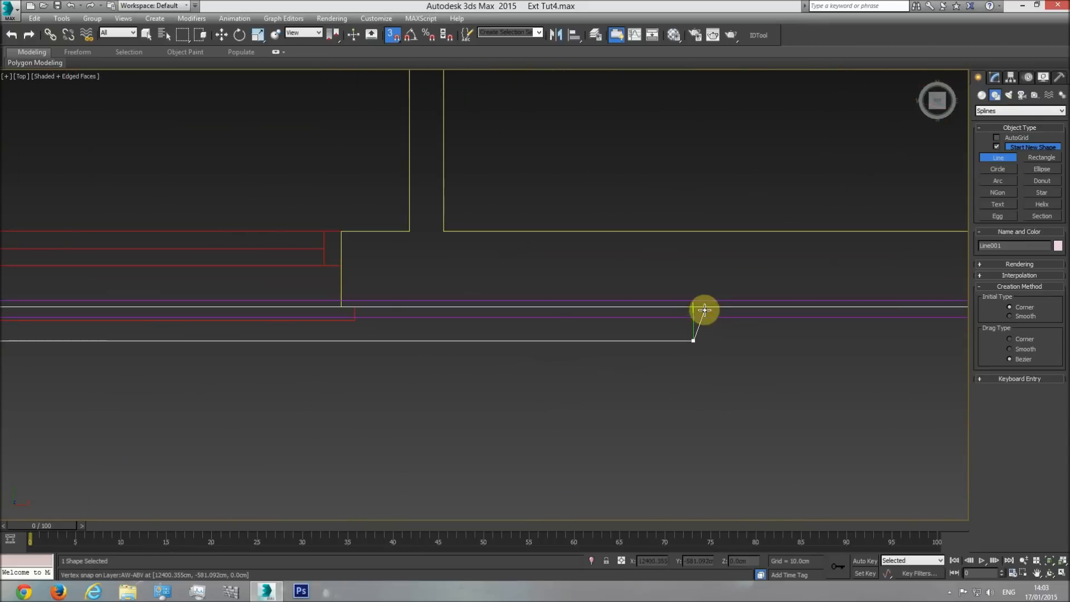
left_click(696, 309)
Run the line along the outer wall faces past both wall corners to the start point and close the spline.
scroll(341, 305, "down", 3)
middle_click_drag(341, 306, 746, 318)
middle_click_drag(286, 305, 918, 318)
scroll(919, 318, "down", 1)
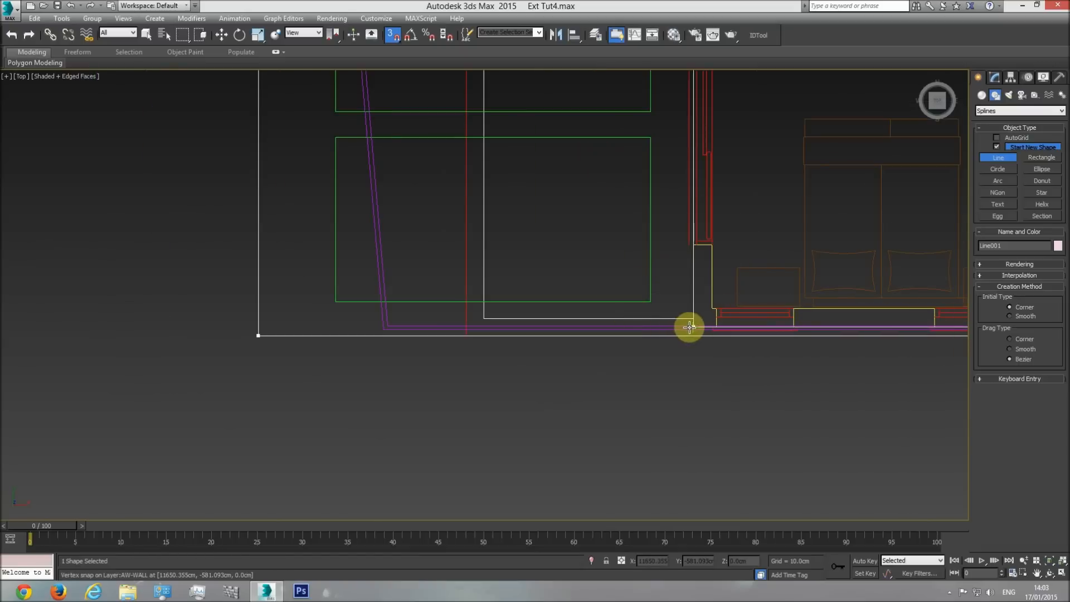
middle_click_drag(667, 139, 663, 334)
scroll(663, 335, "down", 3)
middle_click_drag(663, 119, 650, 378)
scroll(653, 280, "up", 4)
left_click(652, 305)
middle_click_drag(888, 296, 454, 318)
middle_click_drag(735, 324, 490, 312)
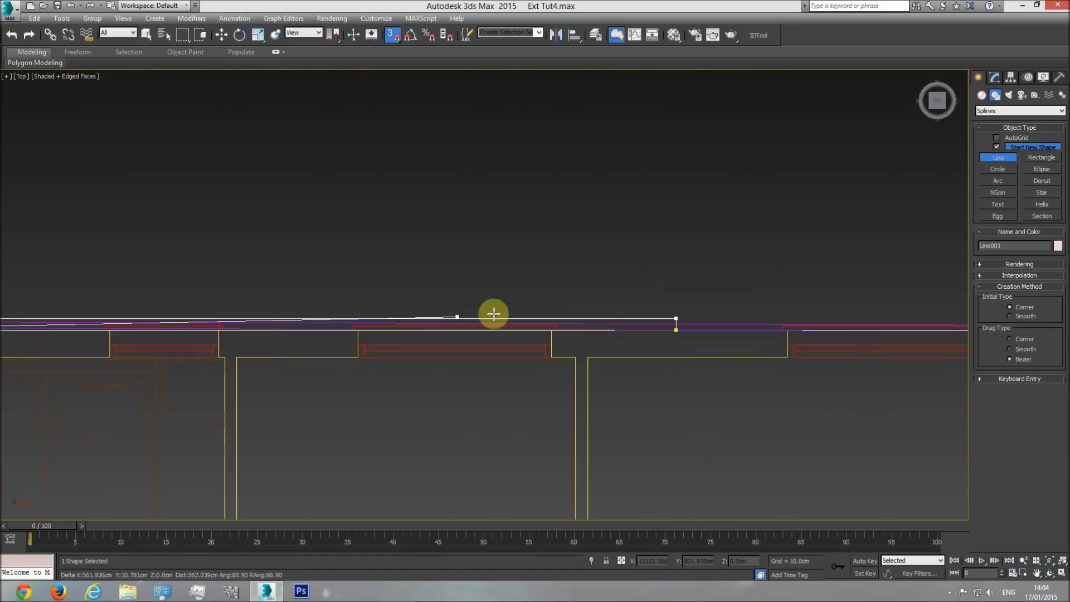
left_click(675, 329)
left_click(522, 331)
Convert the closed overhang outline to an Editable Poly in the perspective view.
scroll(571, 279, "down", 5)
middle_click_drag(468, 315, 486, 193)
middle_click_drag(463, 359, 467, 176)
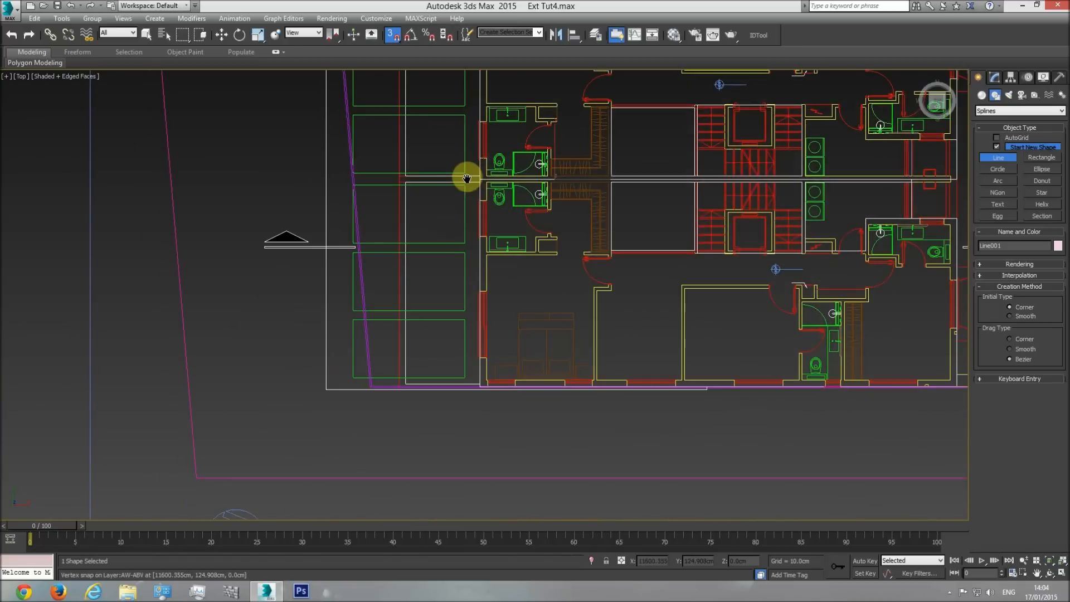
middle_click_drag(480, 298, 481, 341)
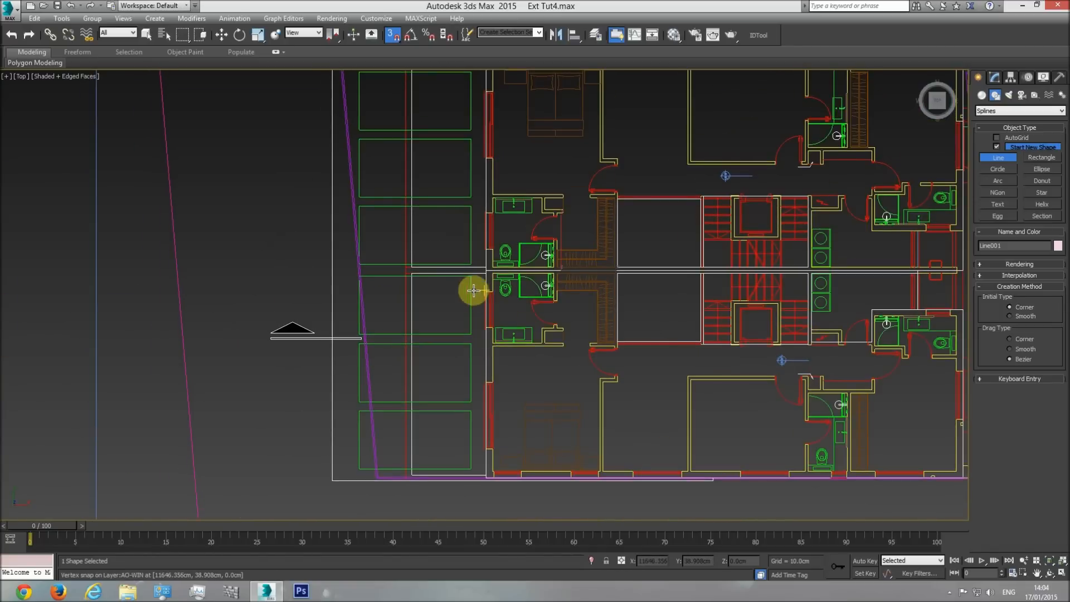
key("p")
left_click(1052, 573)
left_click_drag(492, 356, 522, 295)
key("w")
right_click(502, 299)
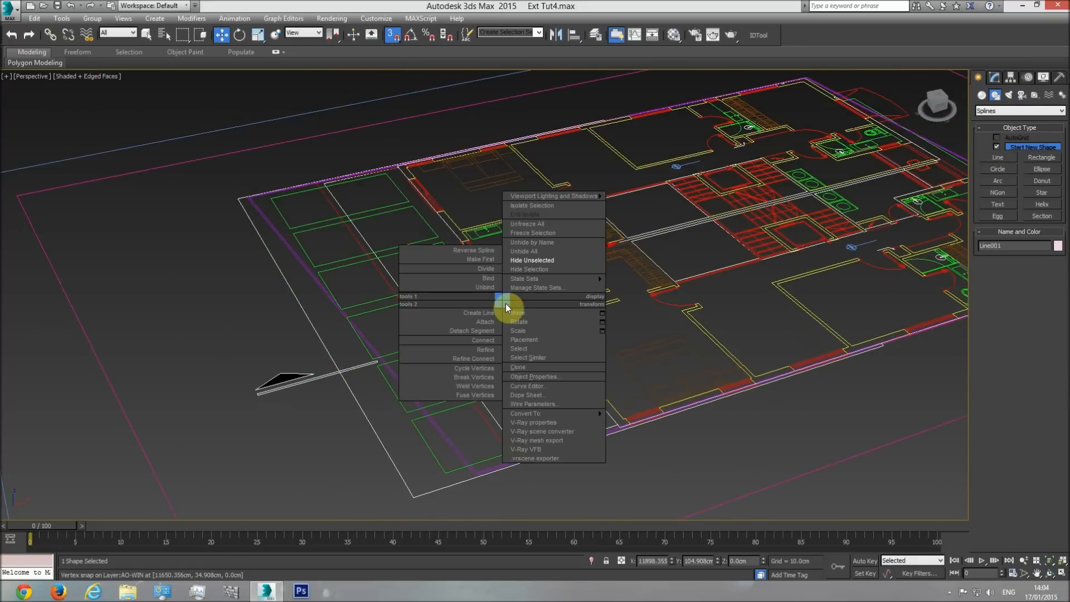
right_click(433, 202)
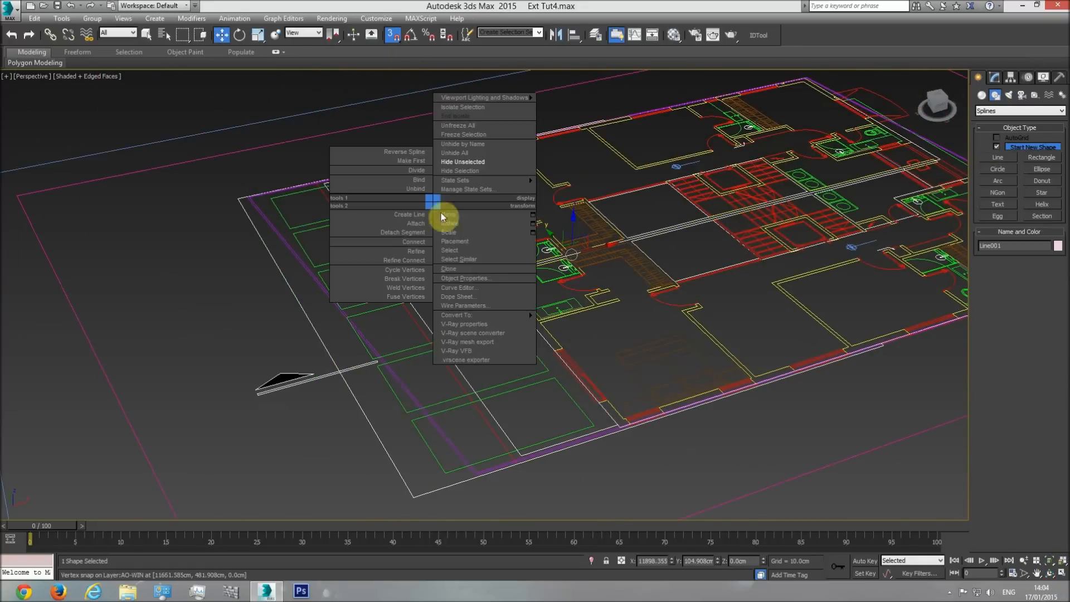
mouse_move(484, 317)
left_click(580, 337)
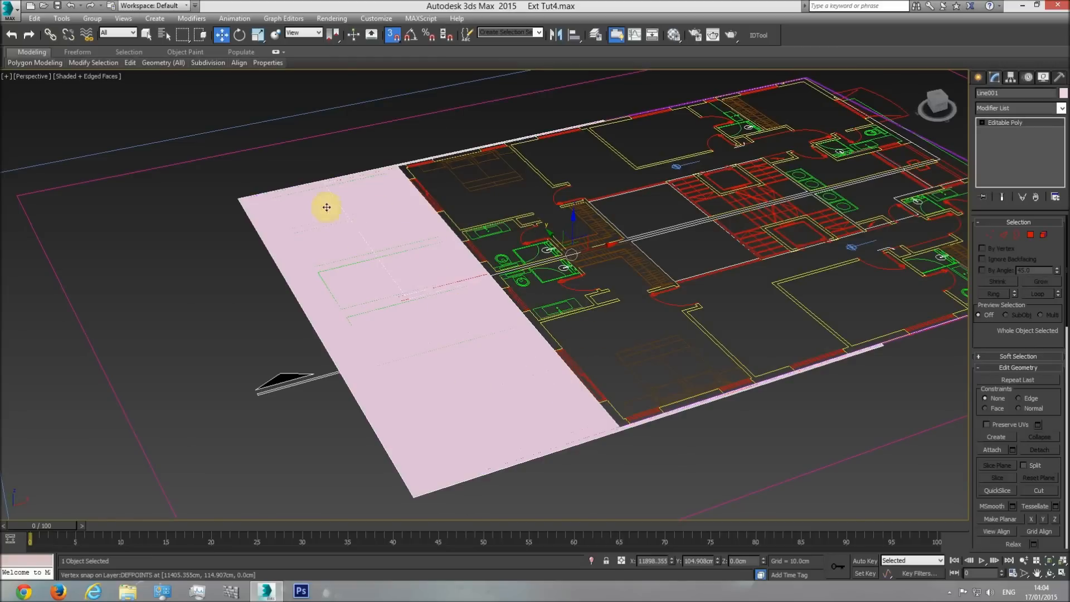
Activate a slice plane on the overhang at vertex level in the top view, ready to rotate with angle snap.
key("t")
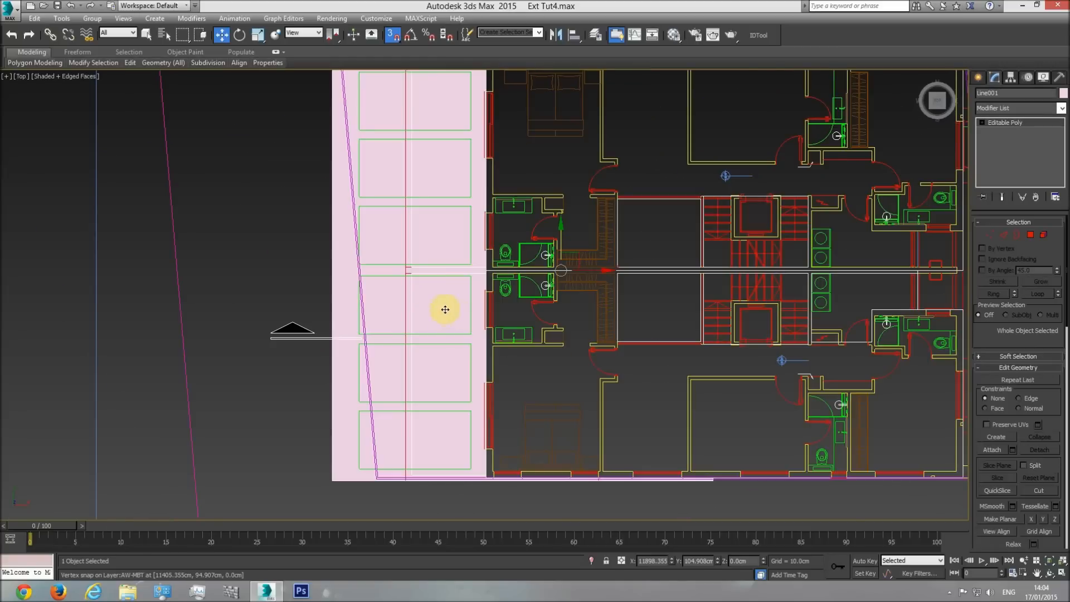
left_click(990, 236)
scroll(986, 346, "down", 5)
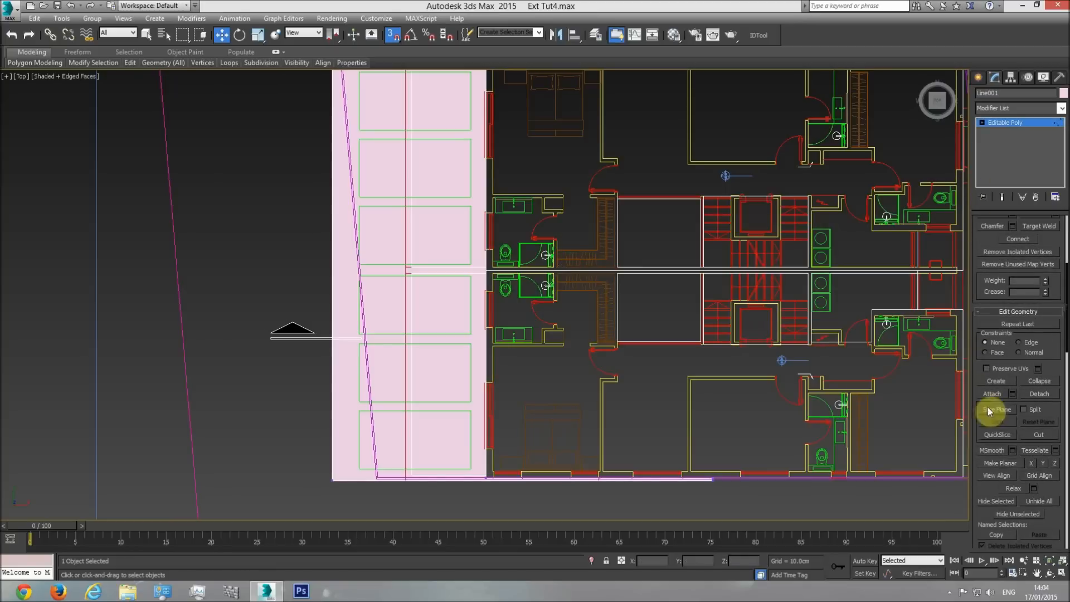
left_click(997, 410)
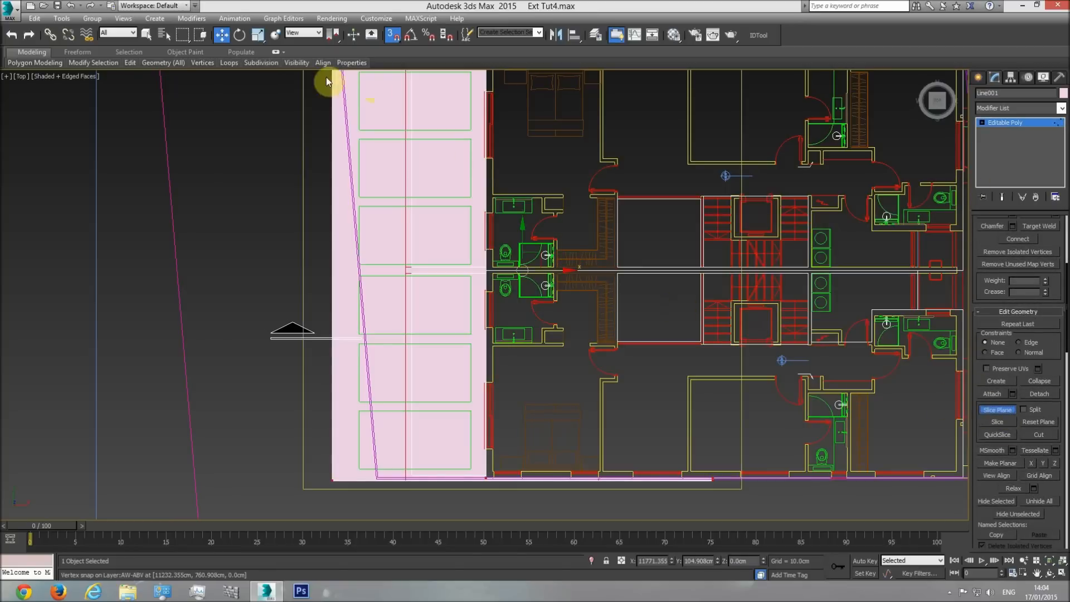
left_click(240, 35)
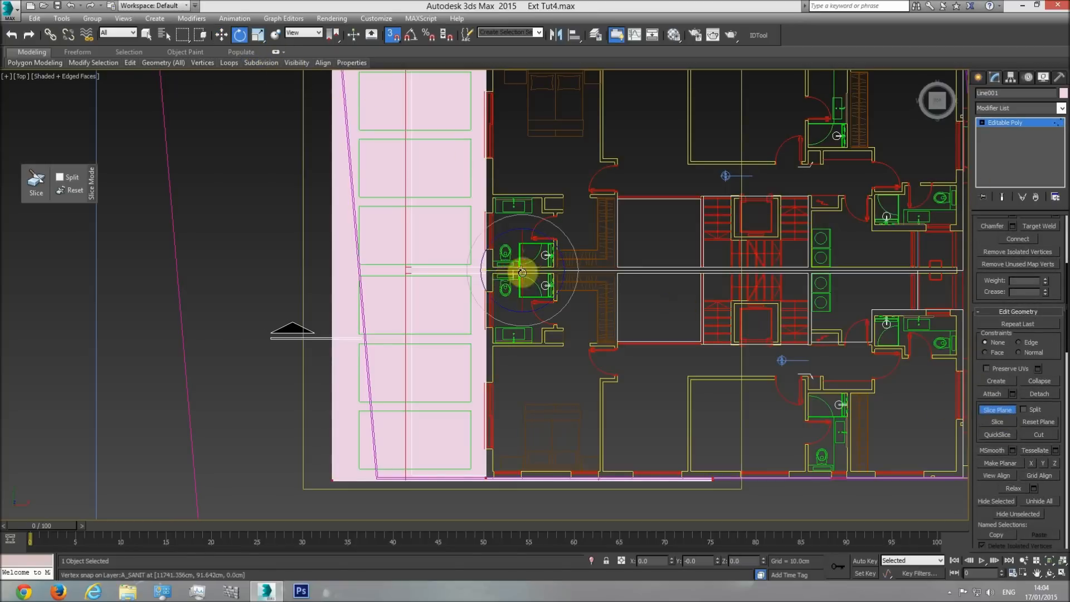
left_click(411, 38)
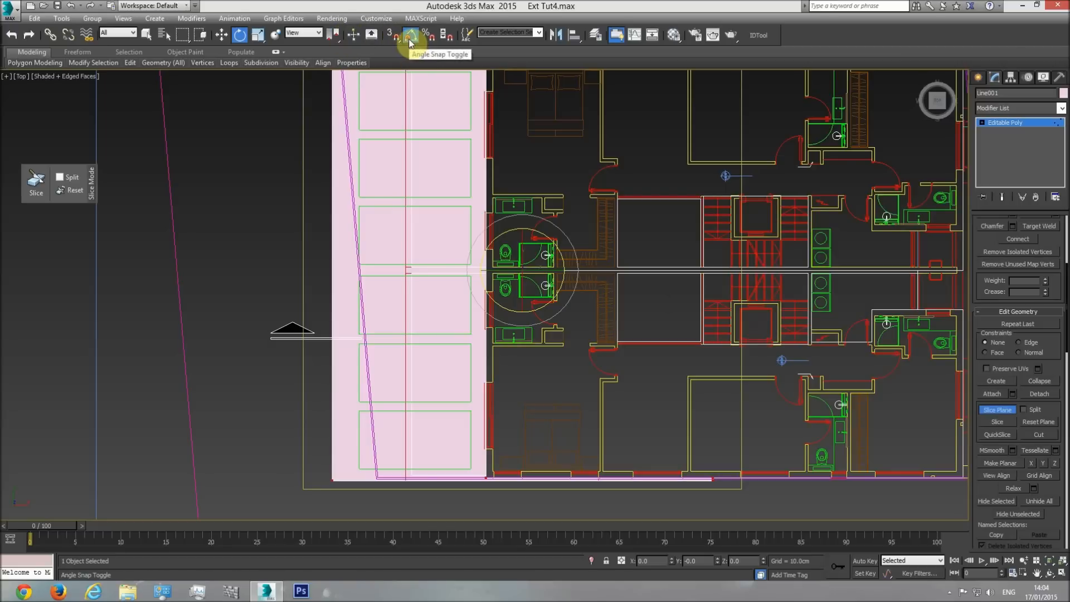
Try rotating the slice plane with and without angle snap.
left_click_drag(500, 270, 541, 268)
left_click(410, 35)
left_click_drag(505, 269, 507, 276)
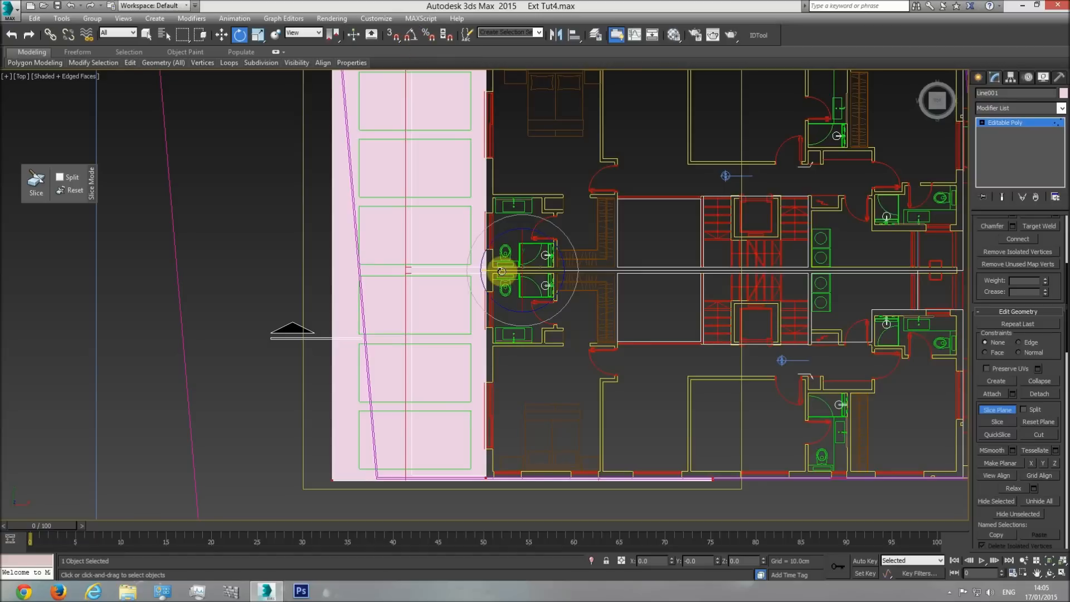
left_click(412, 39)
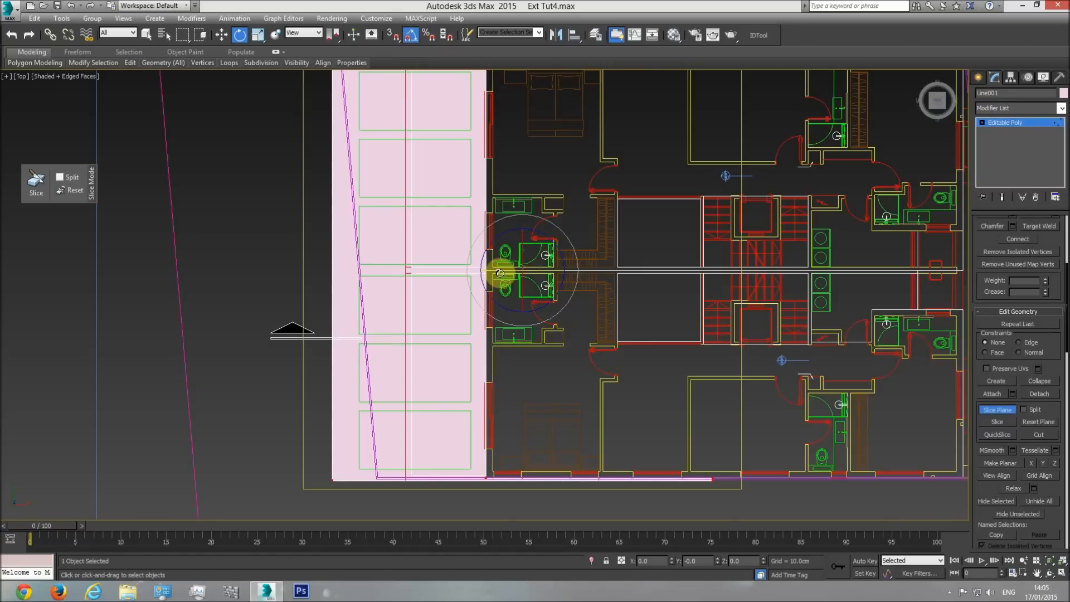
Rotate the slice plane 90 degrees about Y and check its upright orientation in the perspective view.
left_click_drag(499, 272, 550, 271)
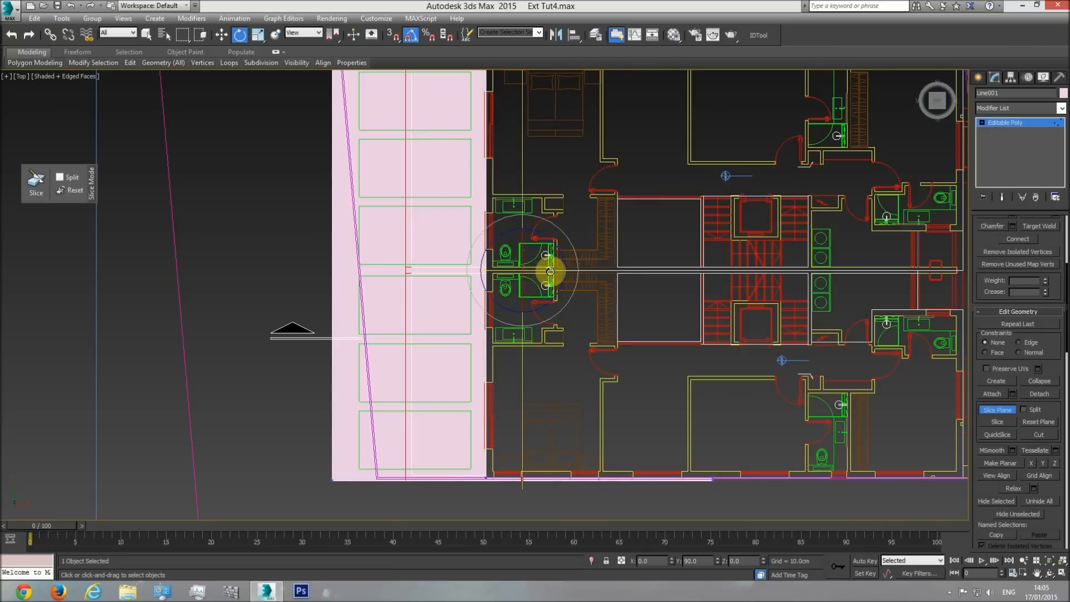
left_click(221, 35)
key("p")
left_click(1049, 573)
left_click_drag(551, 338, 563, 262)
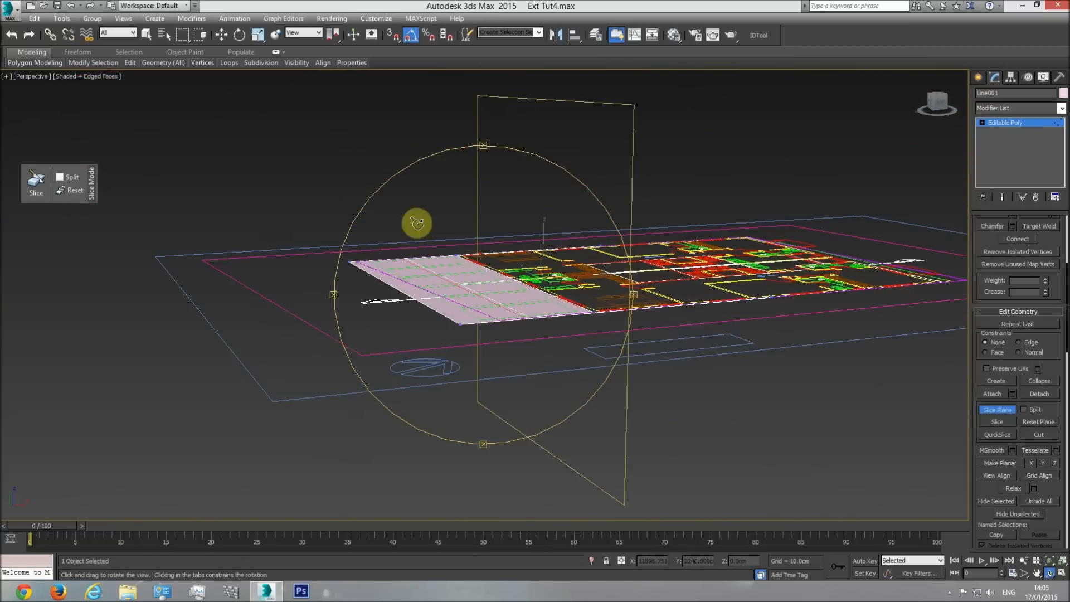
key("t")
Snap the slice plane to the green rectangles' wall-side edge and slice, then slice again at their outer edge.
left_click(223, 35)
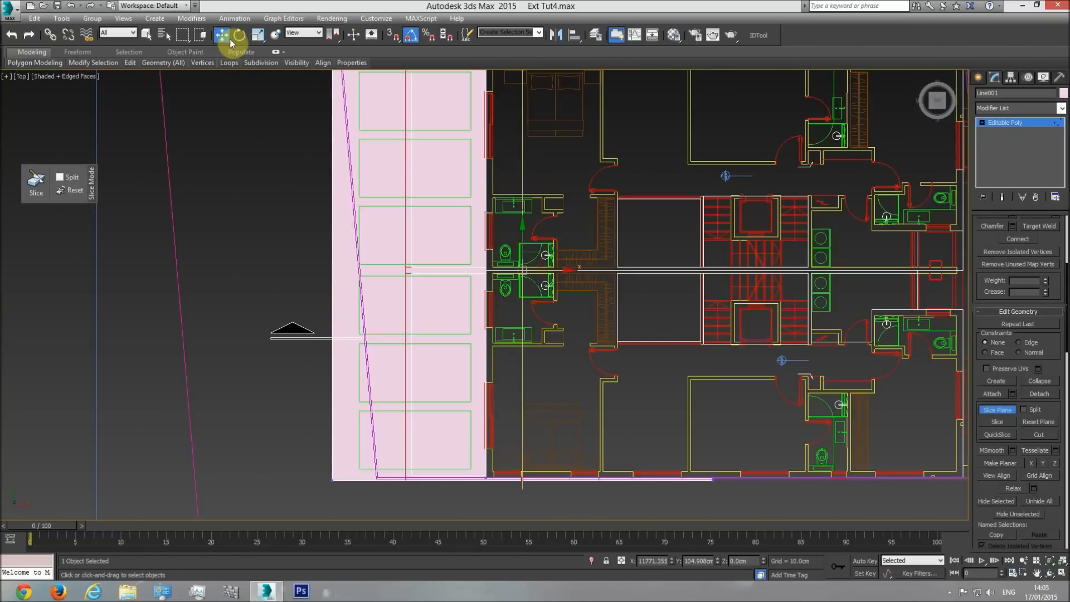
left_click(390, 35)
left_click_drag(557, 272, 471, 331)
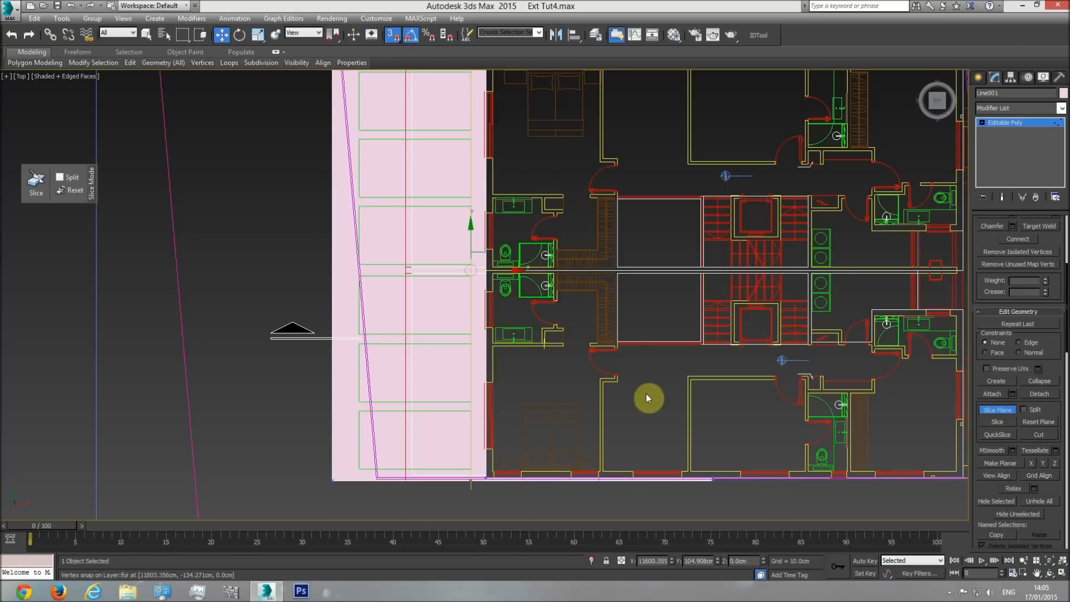
left_click(997, 423)
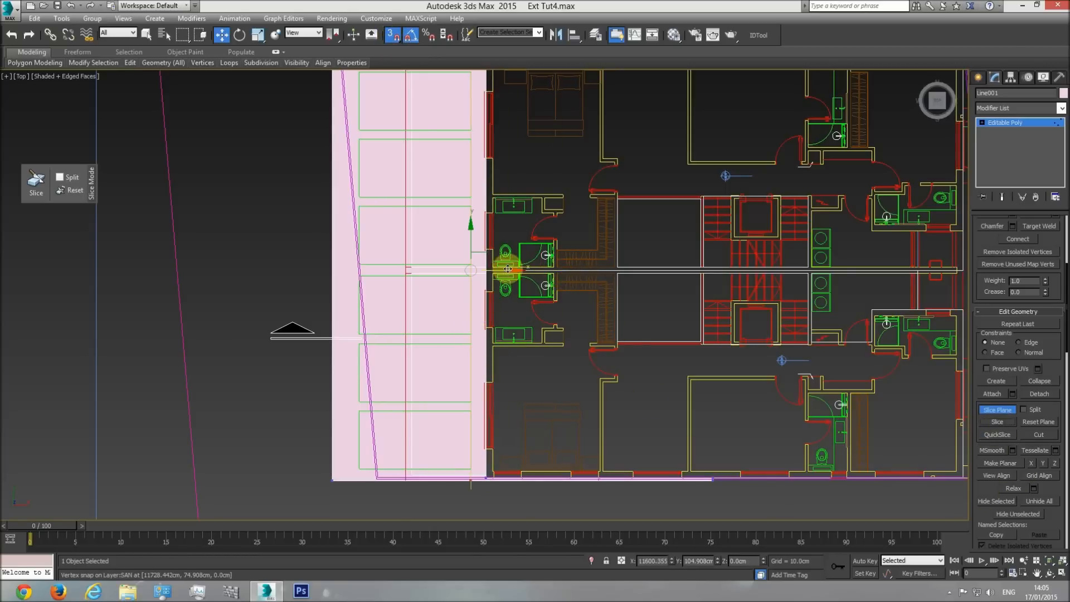
left_click_drag(509, 272, 360, 344)
left_click(996, 422)
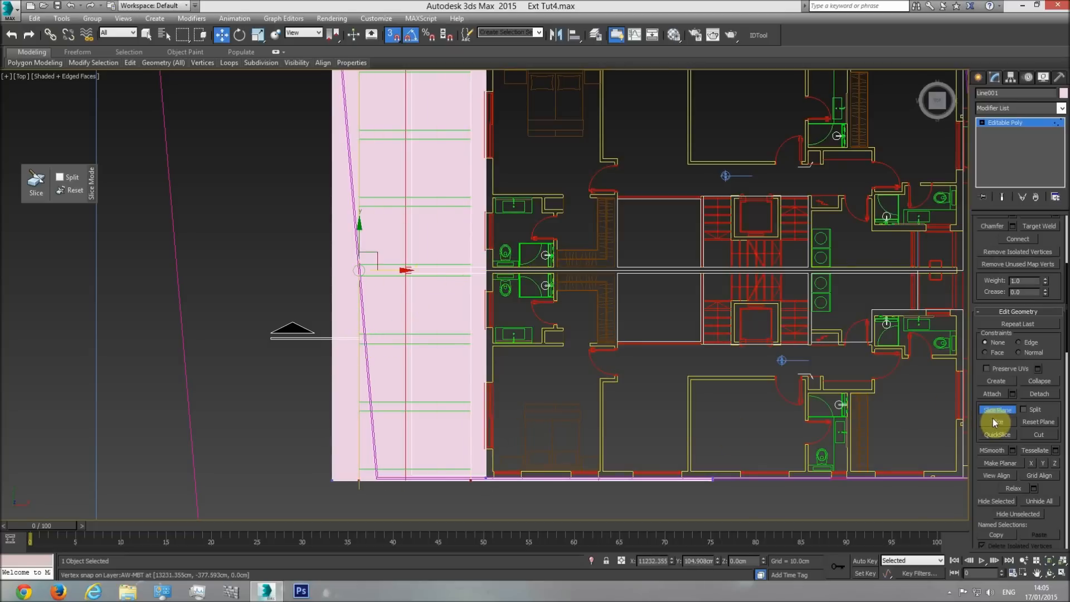
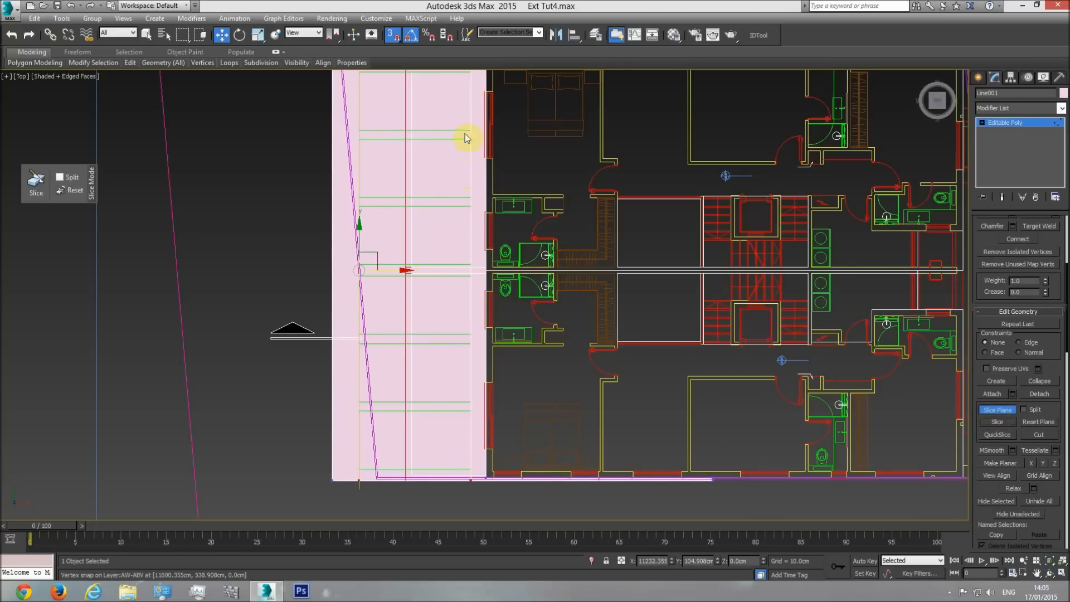
Rotate the slice plane about Z with angle snap until it runs crosswise over the overhang slab.
left_click(982, 122)
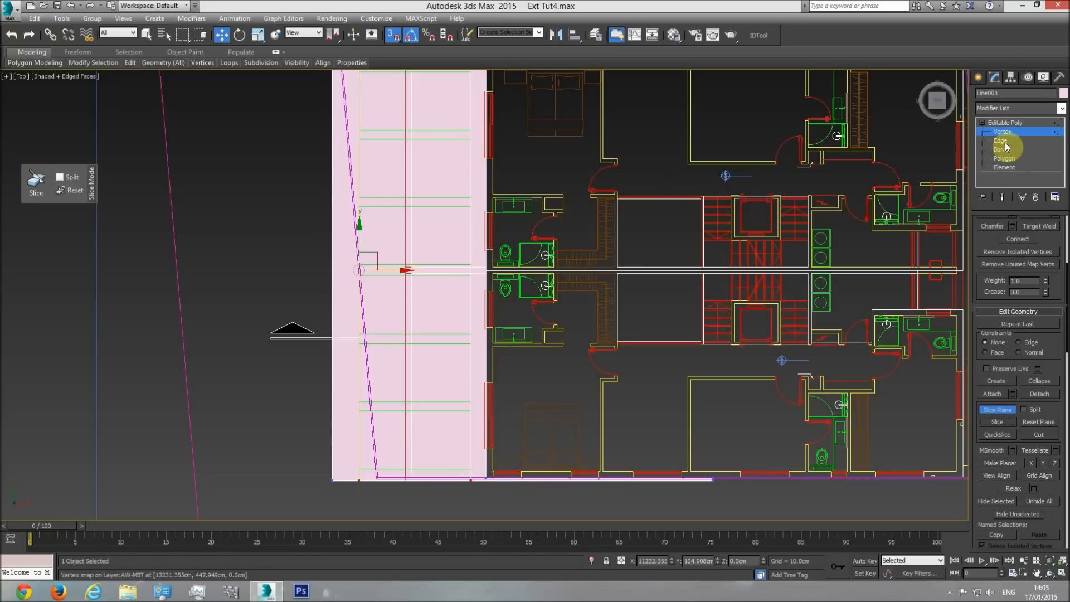
left_click(982, 122)
middle_click_drag(446, 233, 443, 276)
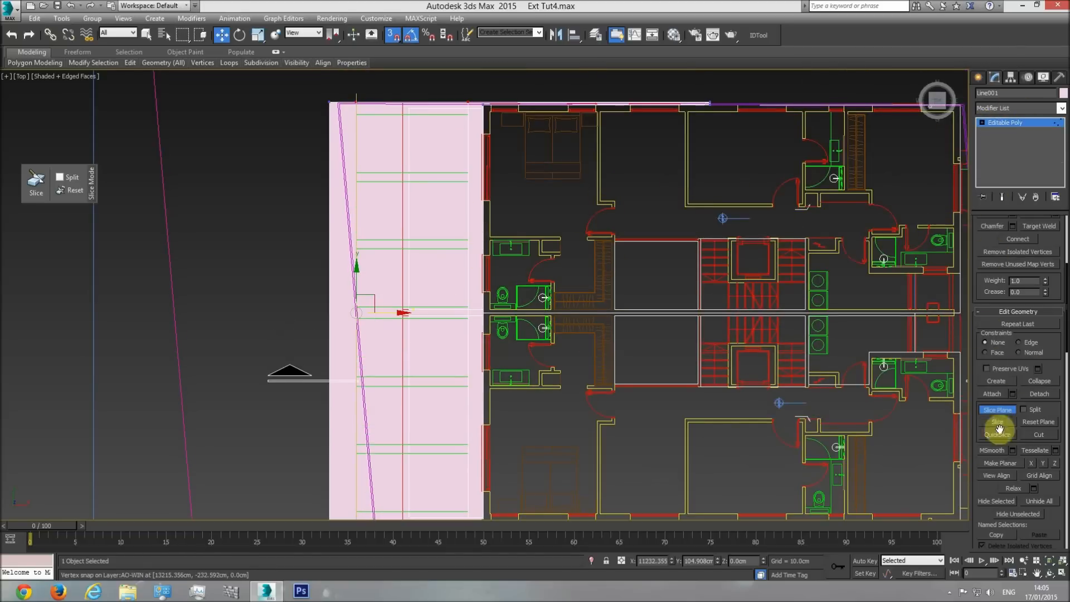
left_click(239, 35)
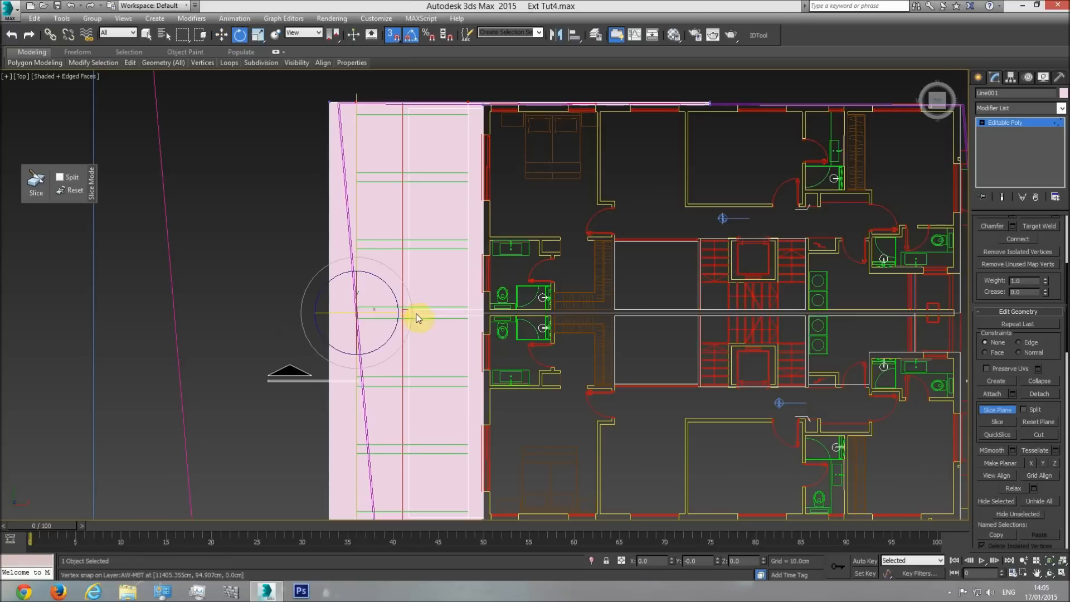
left_click_drag(412, 311, 411, 296)
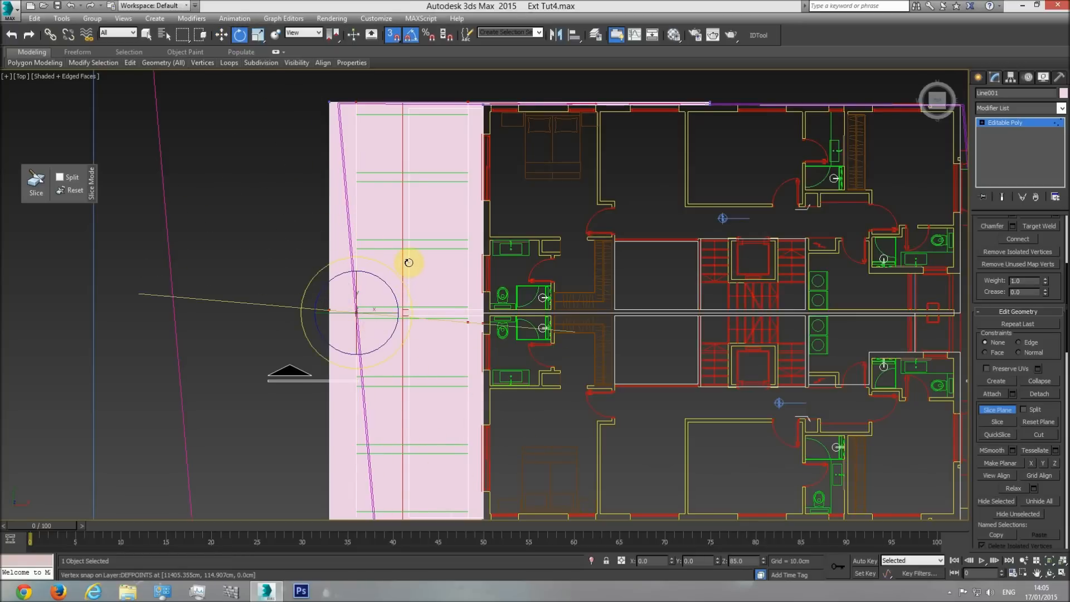
Snap the slice plane to both cross edges of the topmost green rectangle and slice the slab at each.
left_click(221, 34)
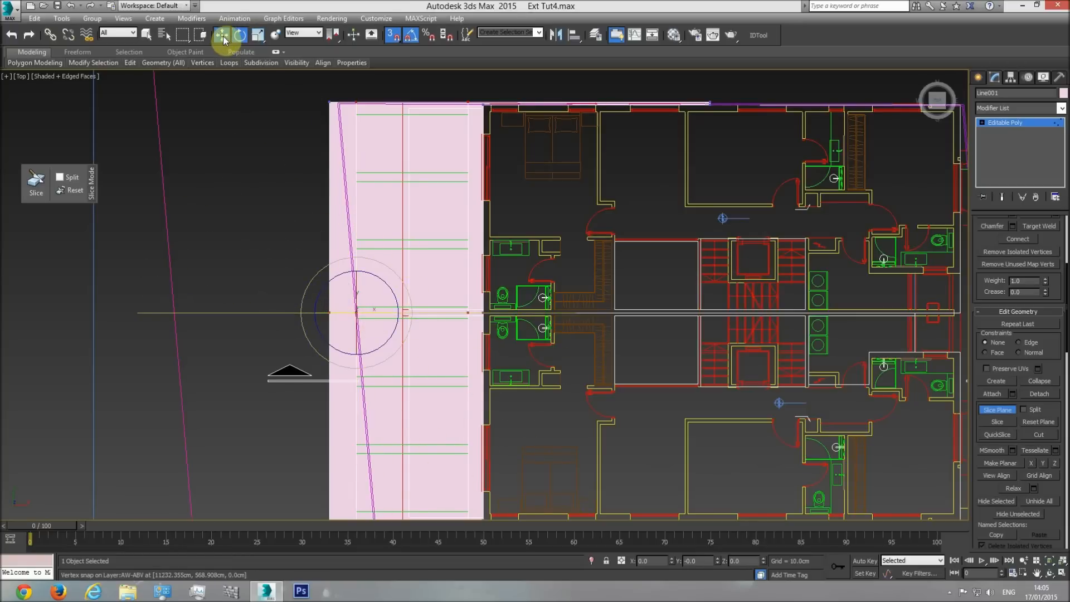
left_click_drag(356, 282, 356, 113)
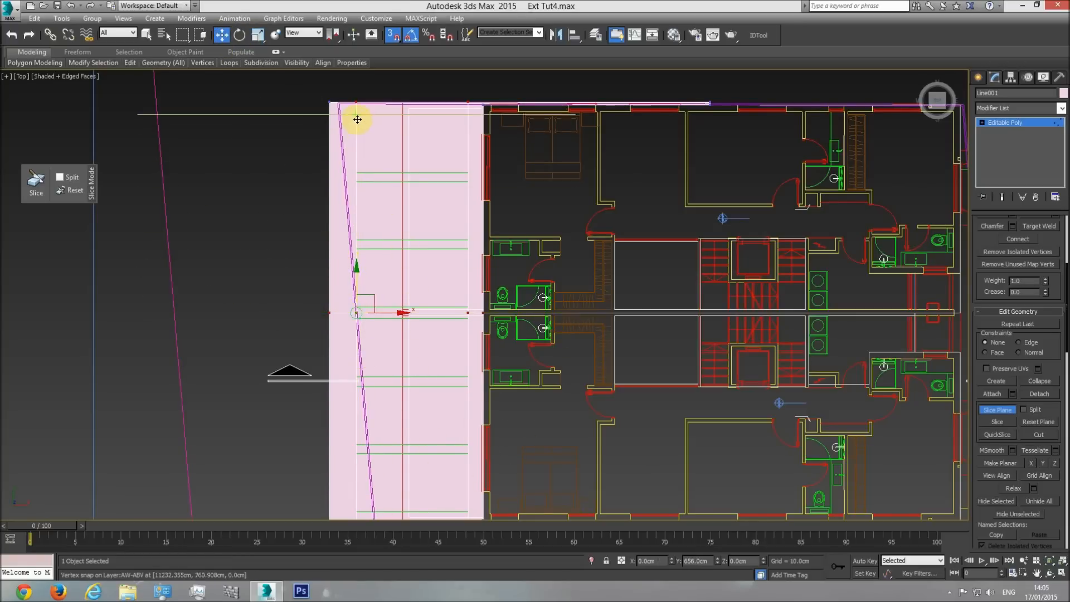
left_click(1005, 429)
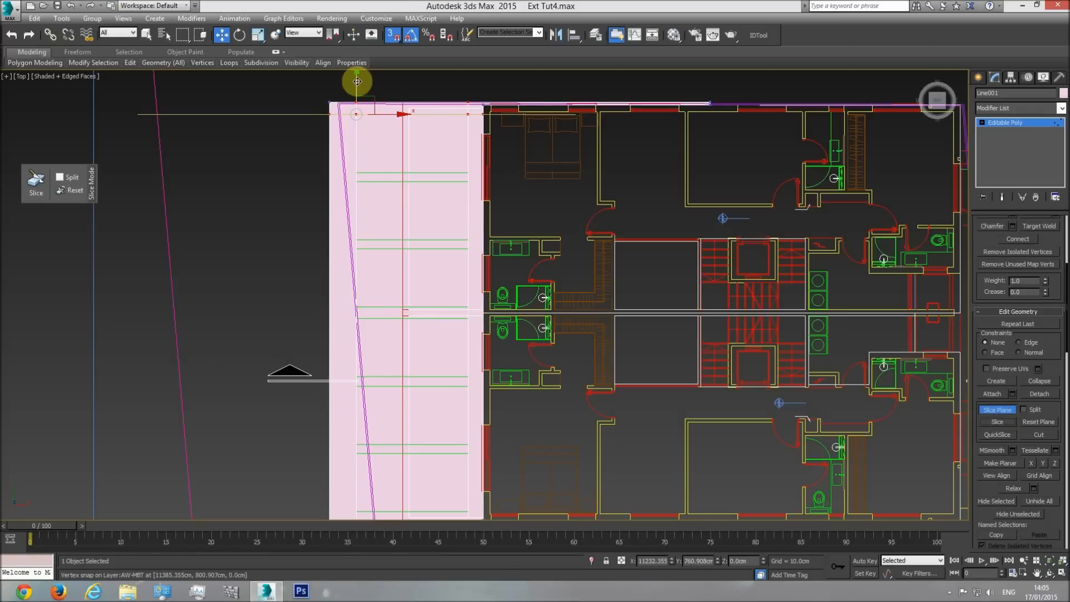
left_click_drag(356, 115, 358, 163)
left_click(996, 421)
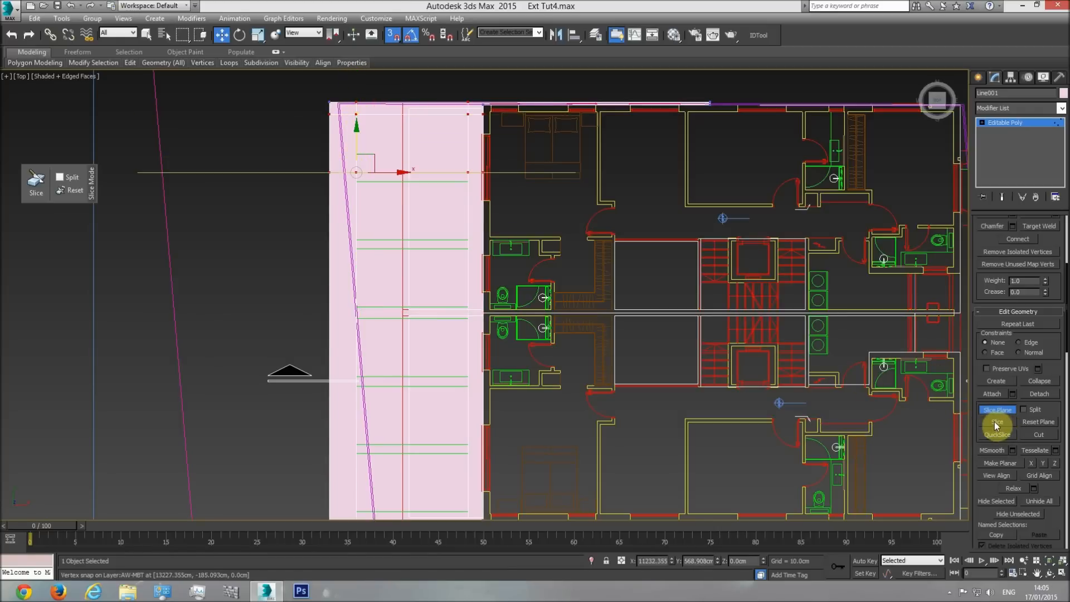
Slice the slab along both cross edges of the second and third green rectangles from the top.
left_click_drag(357, 137, 354, 181)
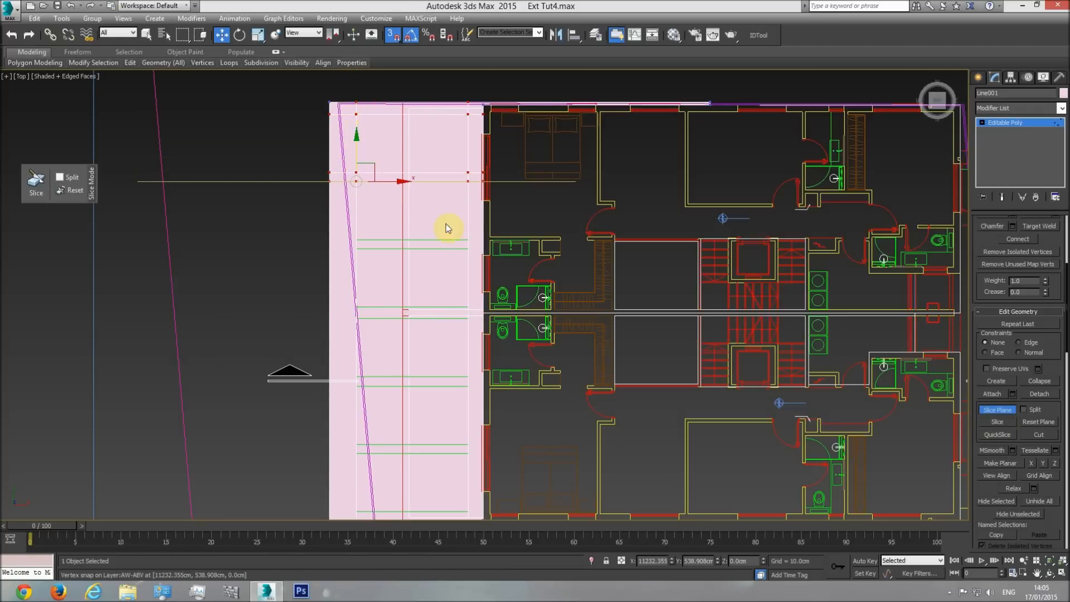
left_click_drag(353, 136, 359, 230)
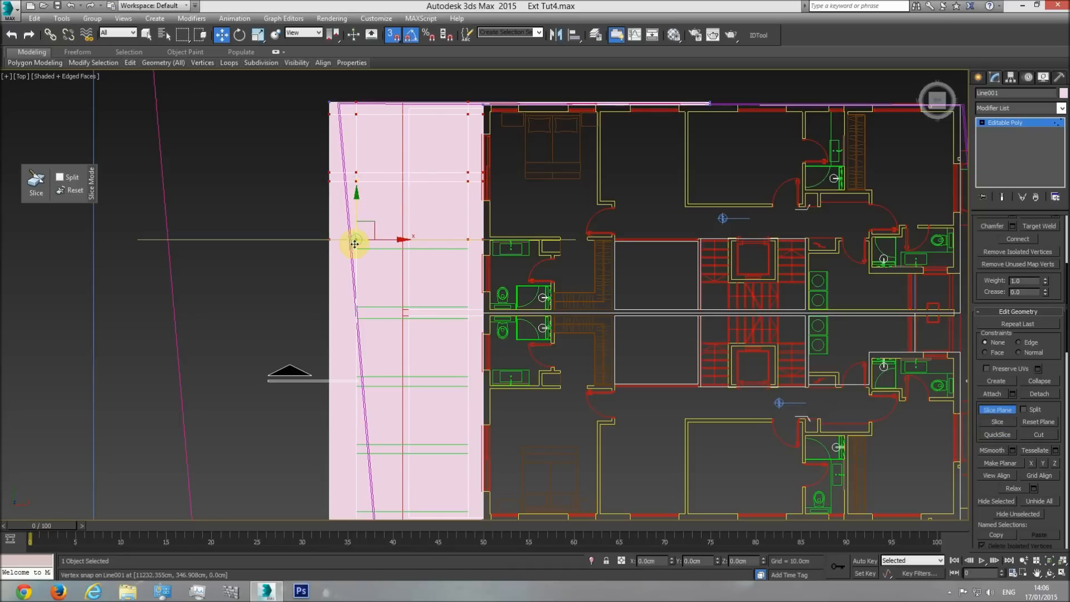
left_click_drag(354, 244, 425, 288)
left_click(990, 426)
left_click_drag(353, 210, 352, 301)
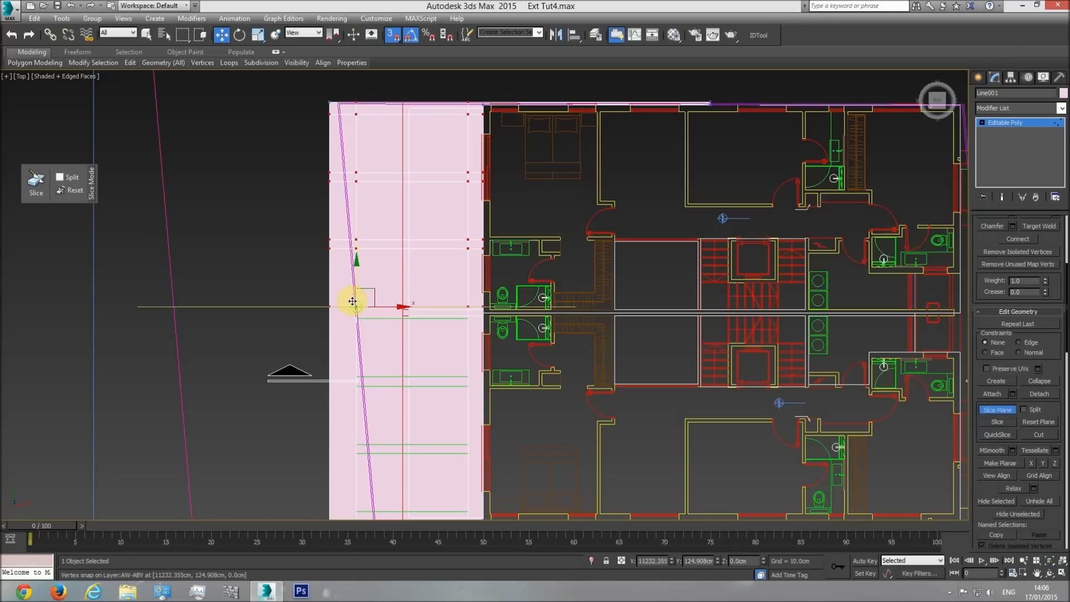
Slice the slab along the upper and lower edges of the fourth green rectangle.
left_click_drag(358, 312, 362, 320)
left_click(996, 421)
middle_click_drag(389, 331, 392, 205)
left_click_drag(360, 159, 470, 241)
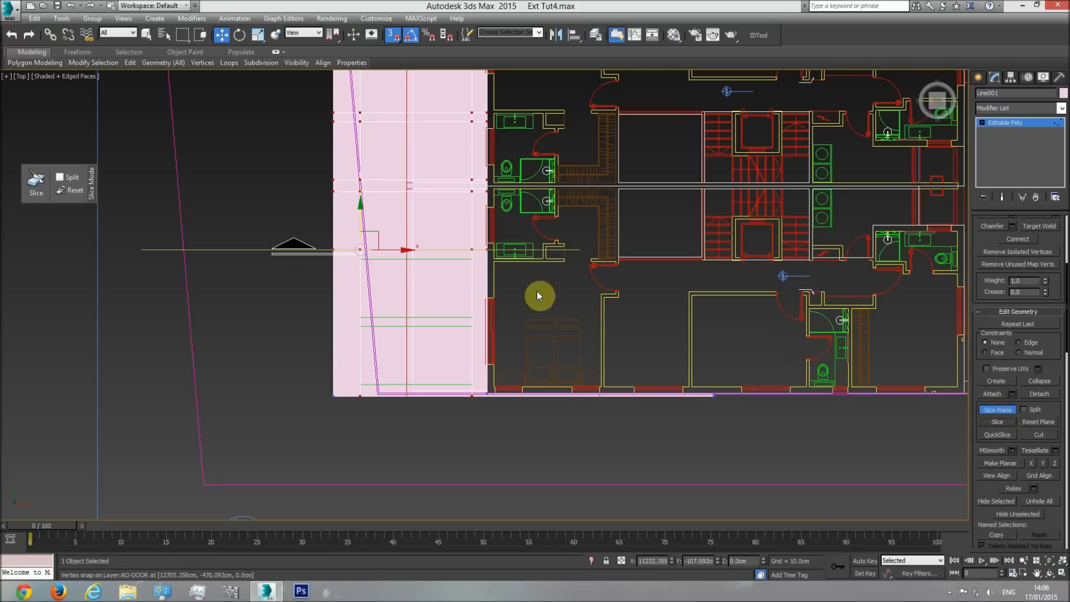
Slice the slab along the cross edges of the last two green rectangles and leave slice plane mode.
left_click_drag(392, 250, 470, 260)
left_click(996, 421)
left_click_drag(364, 230, 472, 317)
left_click(997, 419)
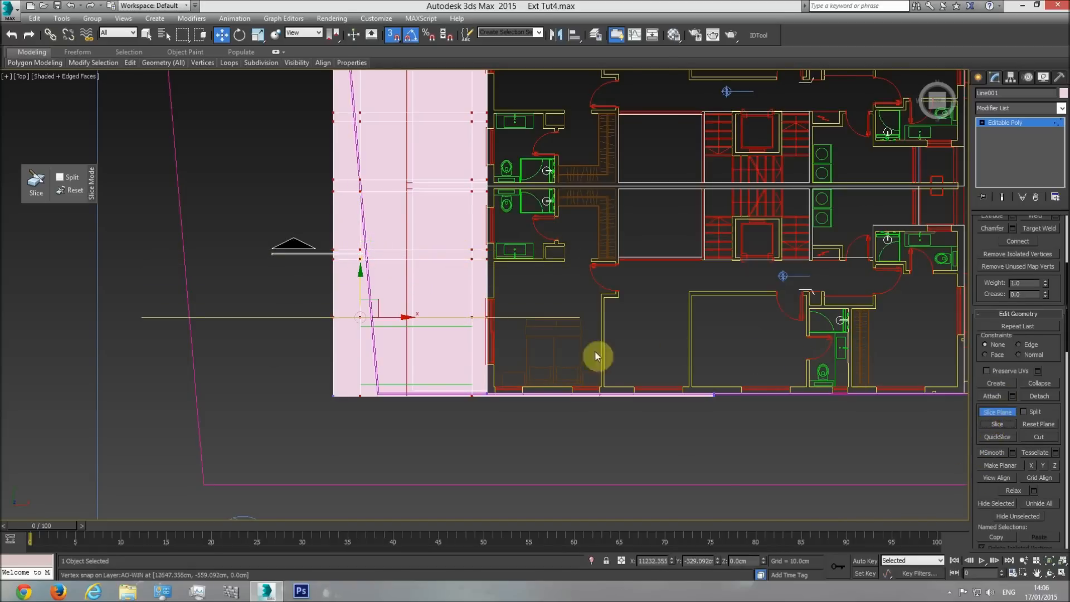
left_click_drag(365, 276, 471, 326)
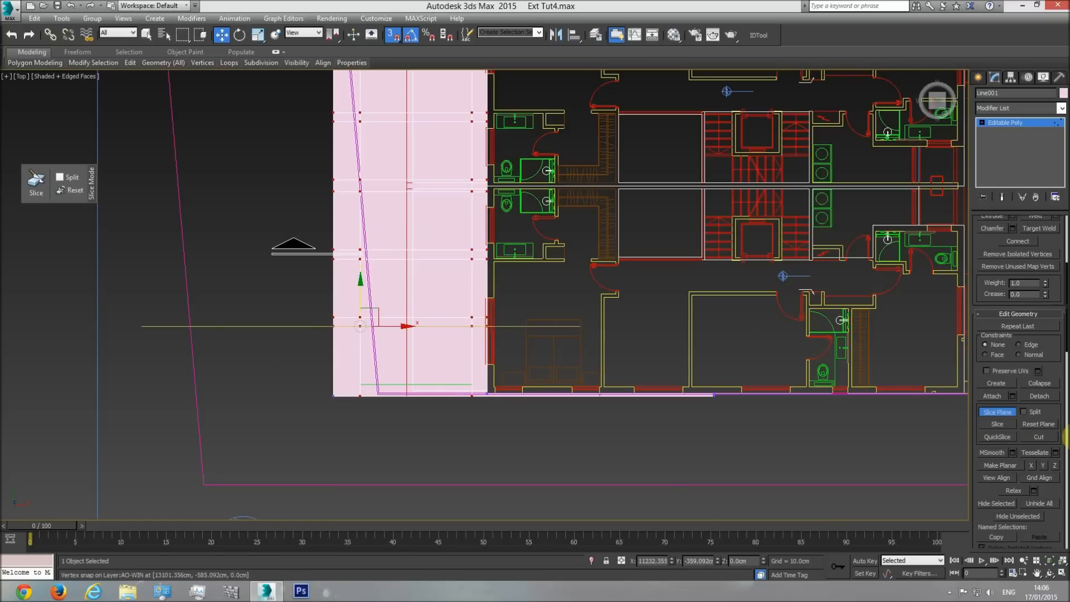
left_click_drag(362, 294, 471, 383)
left_click(999, 420)
left_click(997, 413)
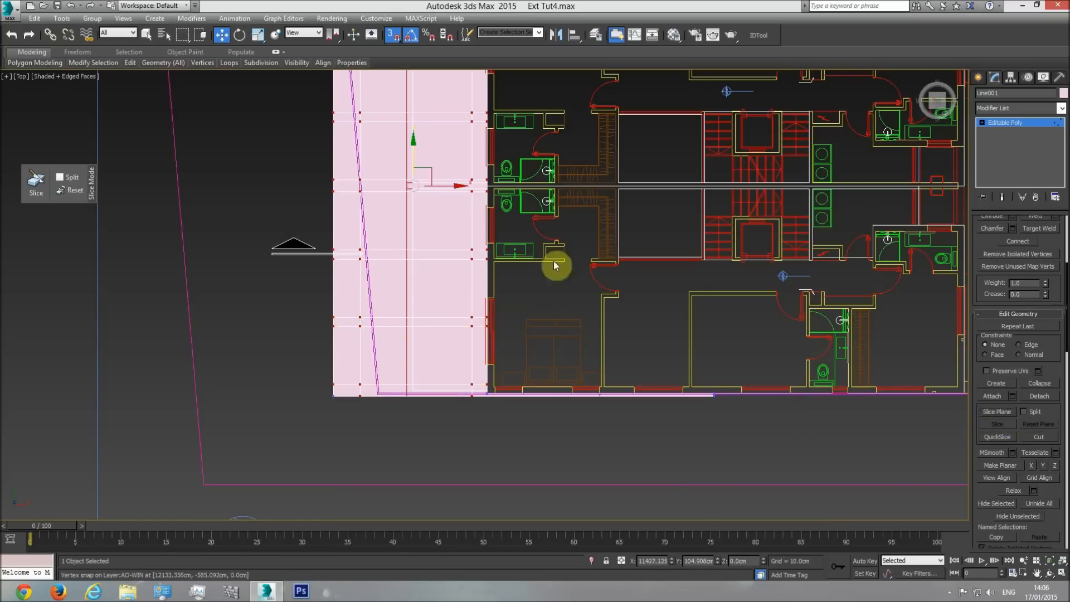
Select the six rectangular polygons outlined by the slices in the perspective view and delete them to open the slab.
key("p")
left_click(1050, 572)
left_click_drag(520, 319, 987, 157)
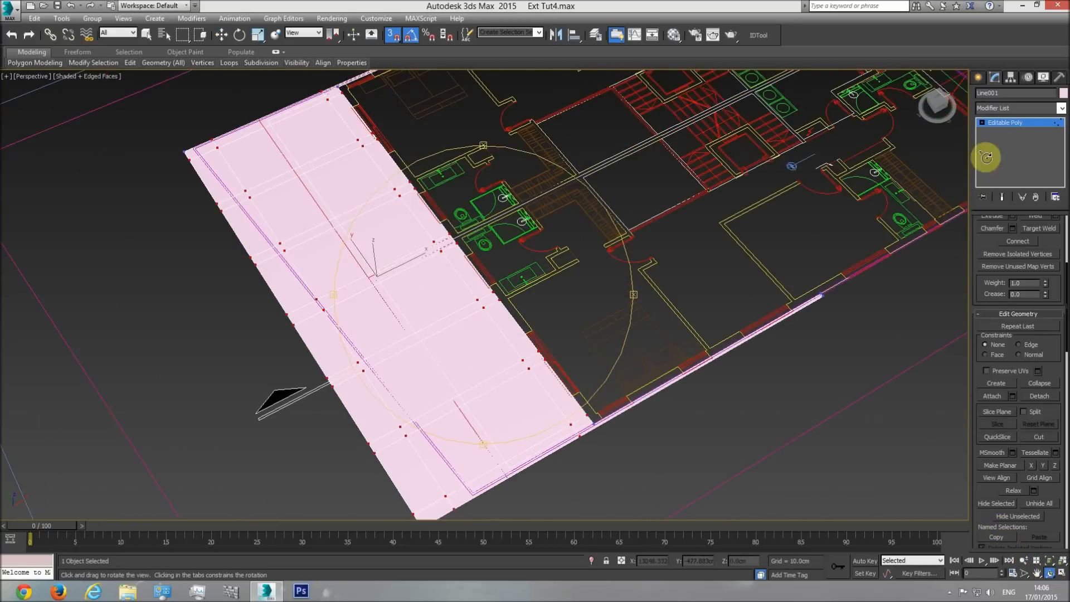
left_click(1024, 122)
left_click(1031, 235)
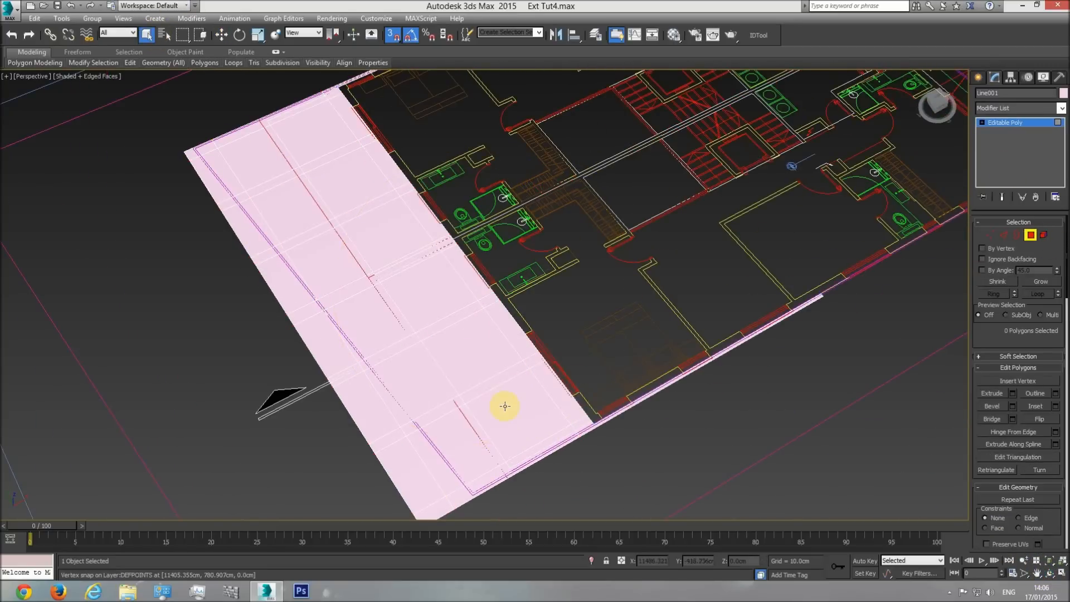
left_click(505, 406)
left_click(462, 348, "ctrl")
left_click(411, 289, "ctrl")
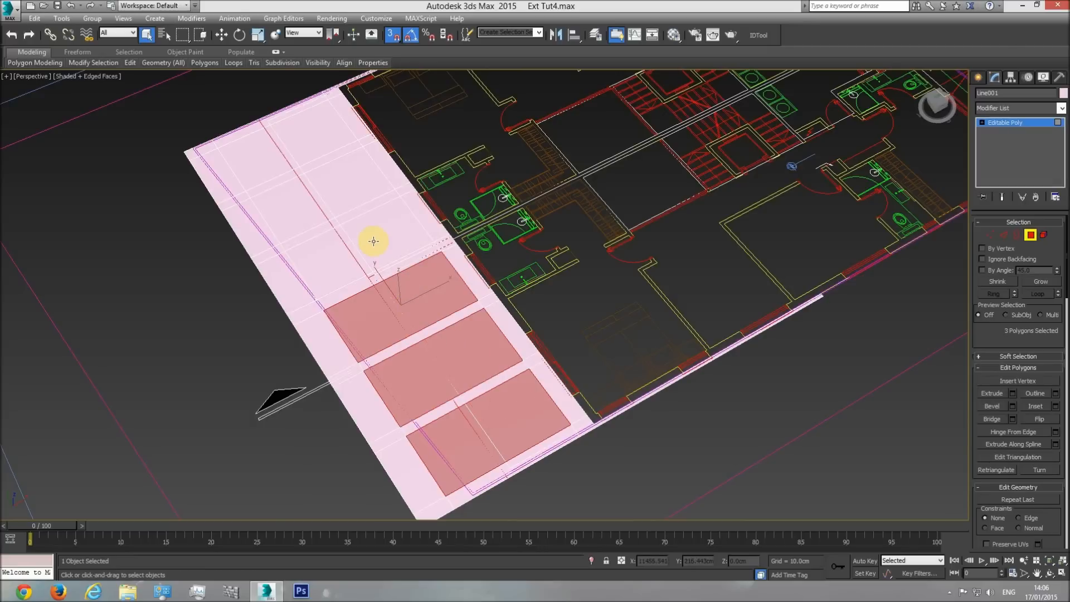
left_click(374, 233, "ctrl")
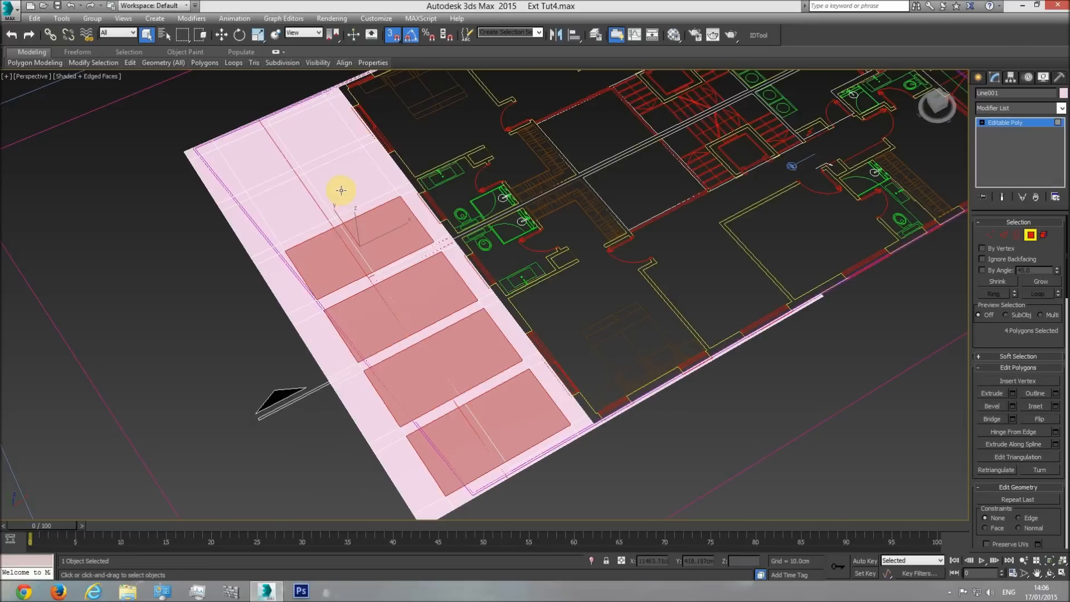
left_click(345, 193, "ctrl")
left_click(314, 139, "ctrl")
key("Delete")
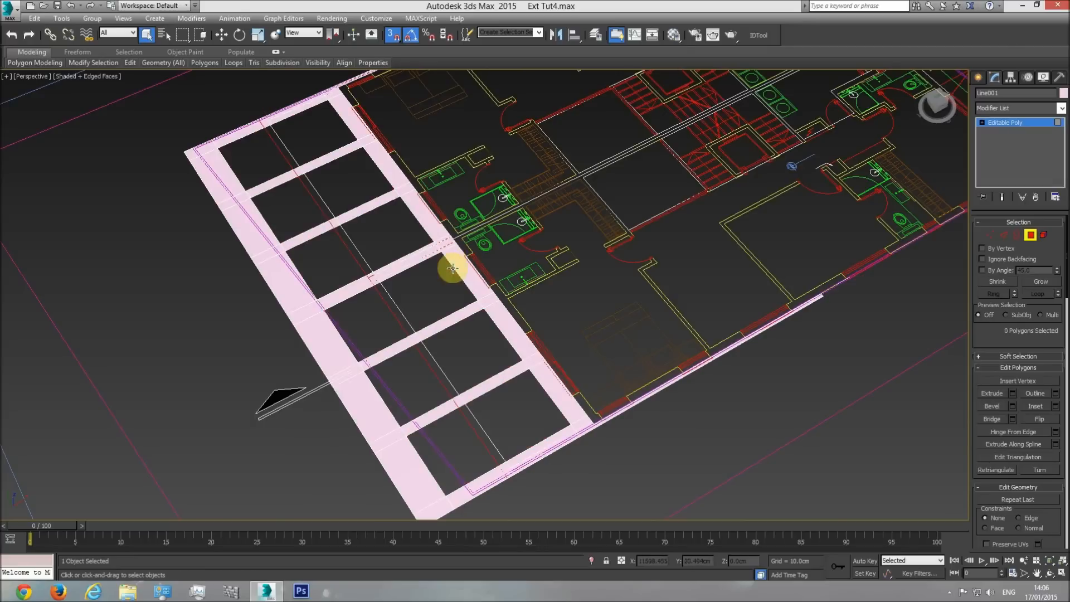
left_click(1050, 574)
left_click_drag(540, 349, 499, 299)
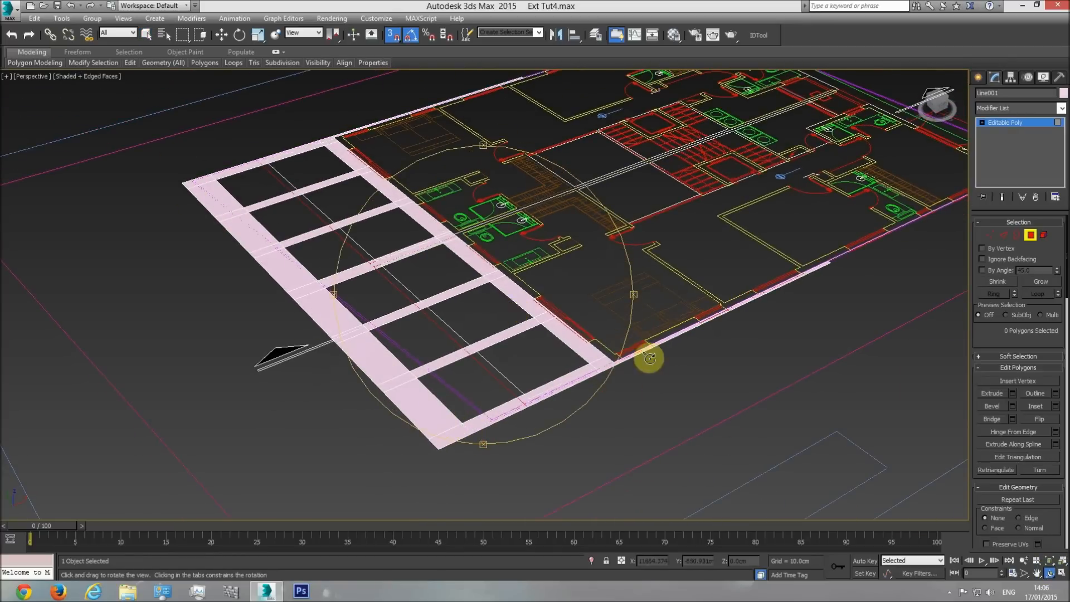
Measure the upper overhang's thickness in the side elevation with a temporary box snapped to its end, and delete the box.
right_click(554, 284)
key("t")
middle_click_drag(556, 317, 562, 351)
scroll(561, 351, "down", 9)
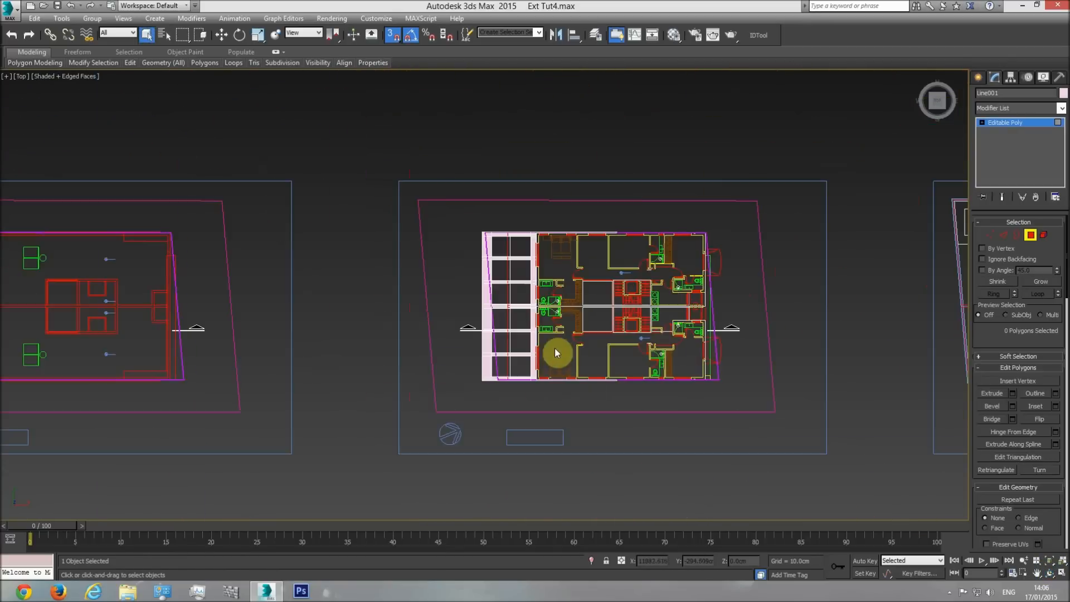
middle_click_drag(217, 317, 359, 338)
scroll(368, 336, "up", 5)
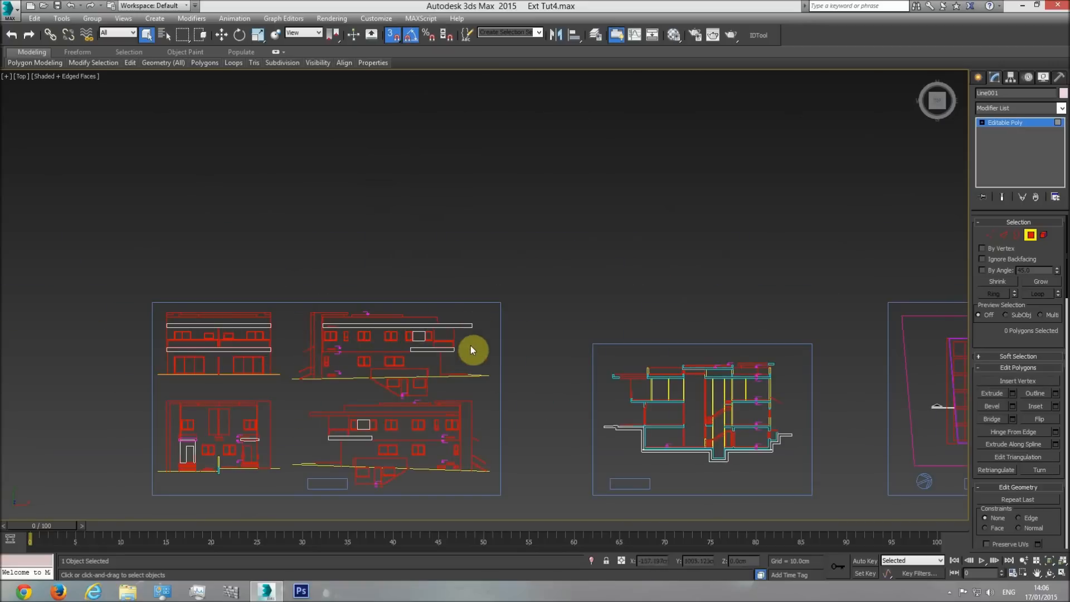
left_click(979, 77)
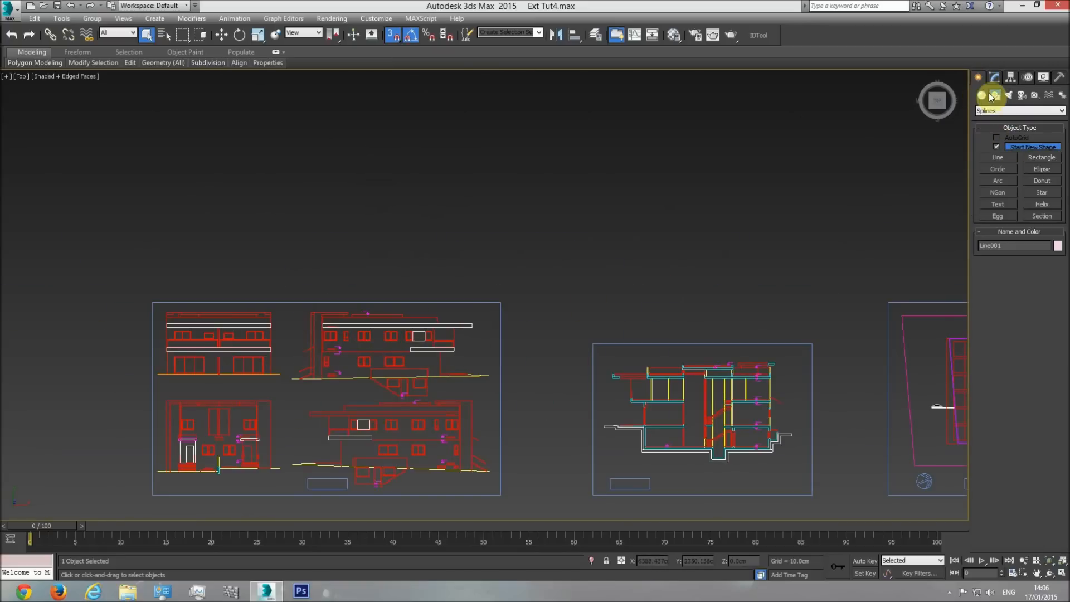
left_click(981, 95)
left_click(997, 149)
scroll(454, 316, "up", 7)
scroll(505, 383, "up", 2)
left_click_drag(528, 357, 530, 327)
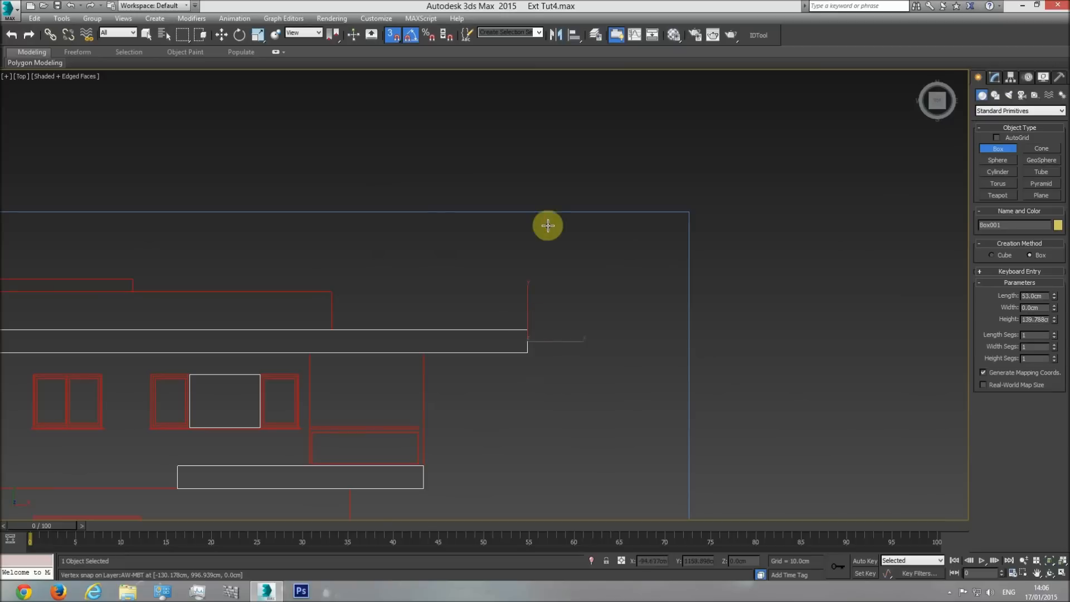
middle_click_drag(457, 451, 456, 390)
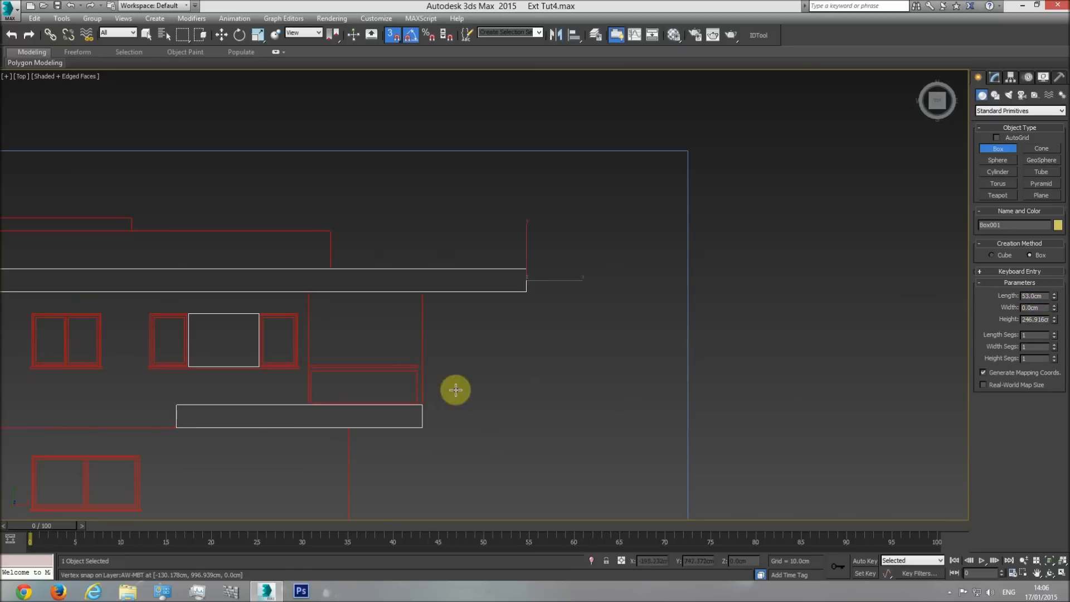
right_click(596, 310)
key("Delete")
Select the overhang slab in the perspective view and add a Shell modifier with an outer amount of 53 cm.
middle_click_drag(584, 323, 501, 303)
scroll(501, 304, "down", 5)
key("p")
left_click(1050, 573)
left_click_drag(695, 390, 107, 116)
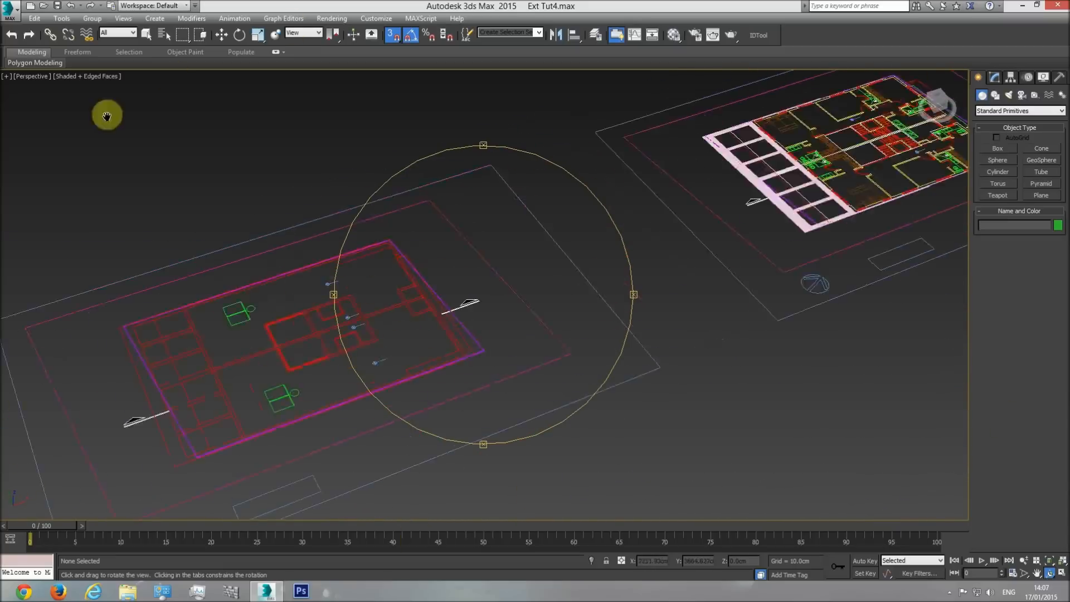
middle_click_drag(107, 115, 929, 306)
scroll(538, 377, "up", 5)
right_click(575, 335)
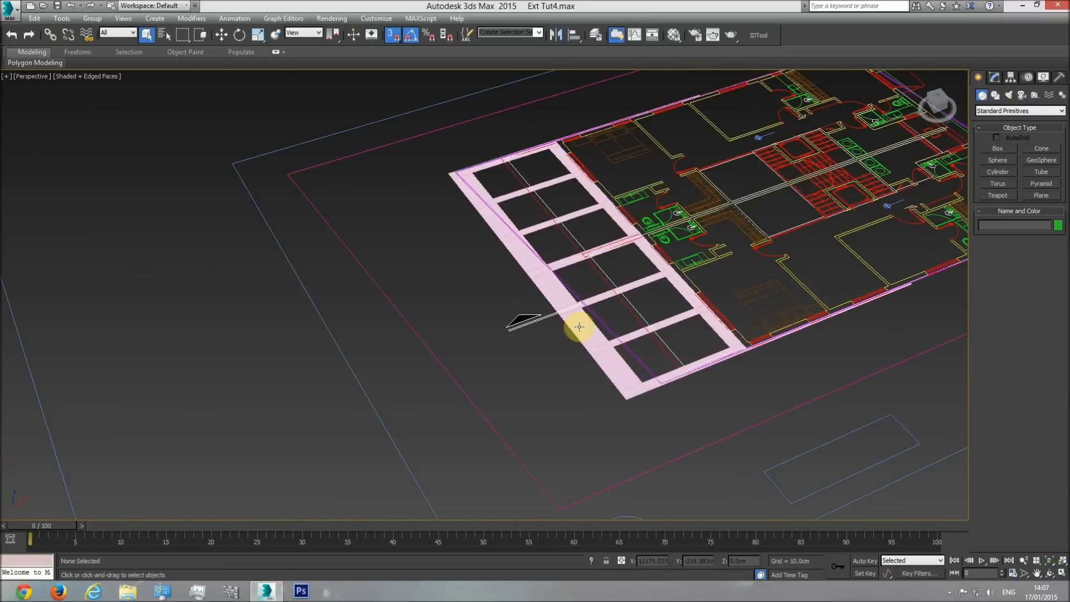
left_click(579, 327)
left_click(995, 77)
left_click(1062, 109)
left_click_drag(1064, 132, 1060, 483)
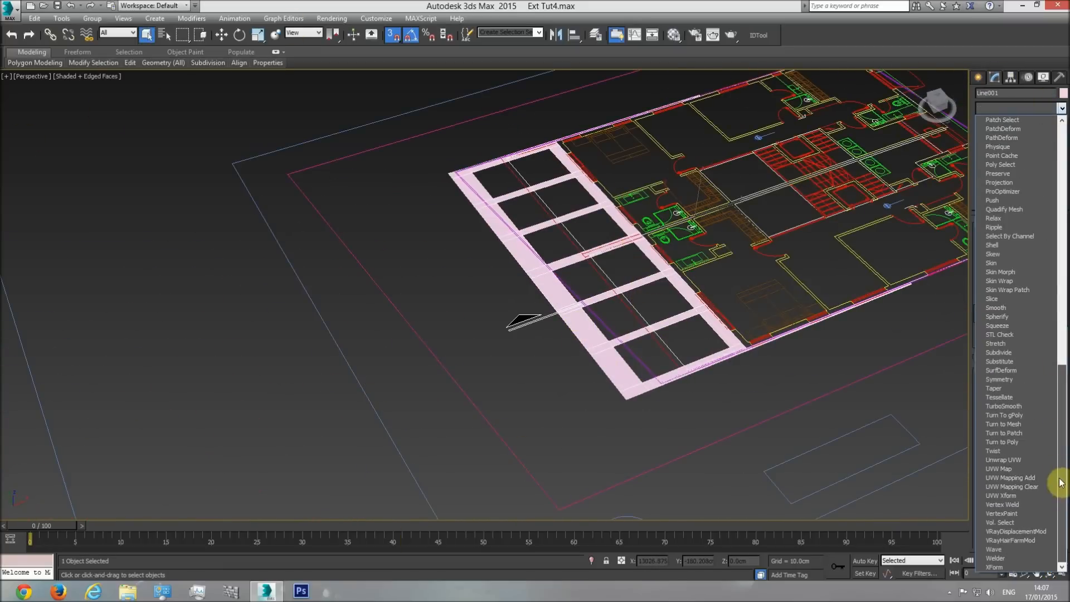
left_click(1004, 245)
type("53")
key("Return")
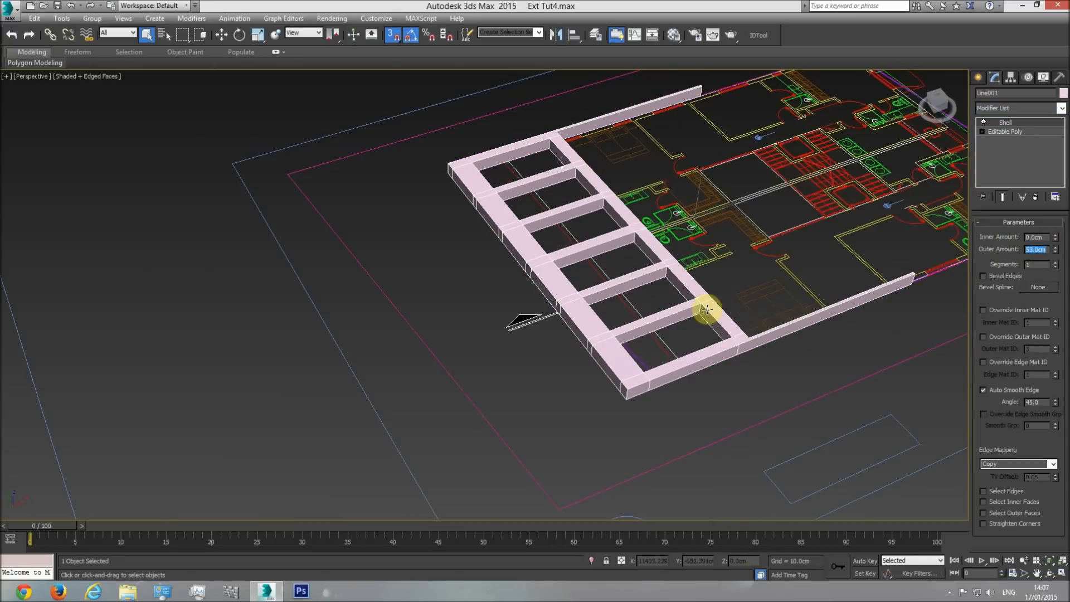
Unhide the building model and view it together with the thickened overhang frame.
right_click(724, 218)
left_click(745, 170)
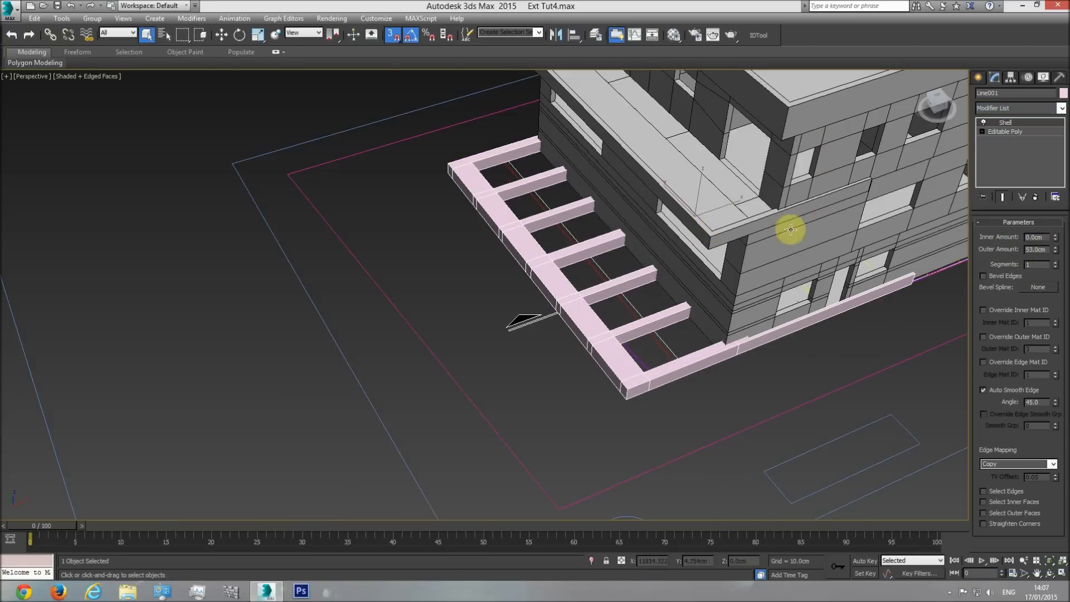
middle_click_drag(717, 230, 541, 311)
scroll(542, 311, "down", 5)
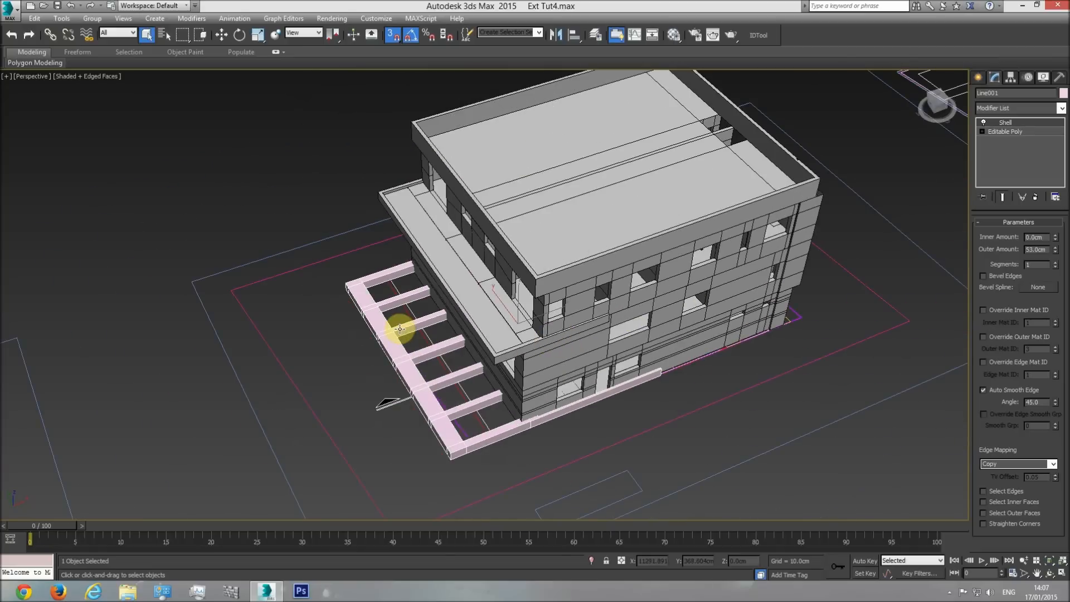
Measure the offset from the short level line to the upper overhang's underside in the elevation with a temporary box, and delete the box.
key("t")
scroll(442, 334, "down", 4)
scroll(566, 330, "up", 7)
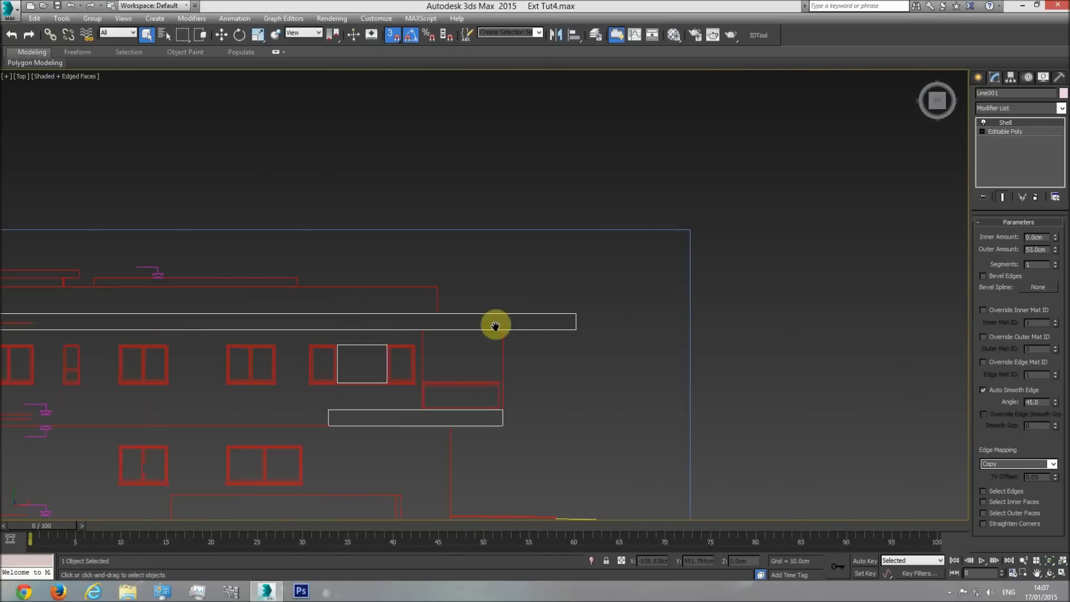
middle_click_drag(428, 318, 416, 318)
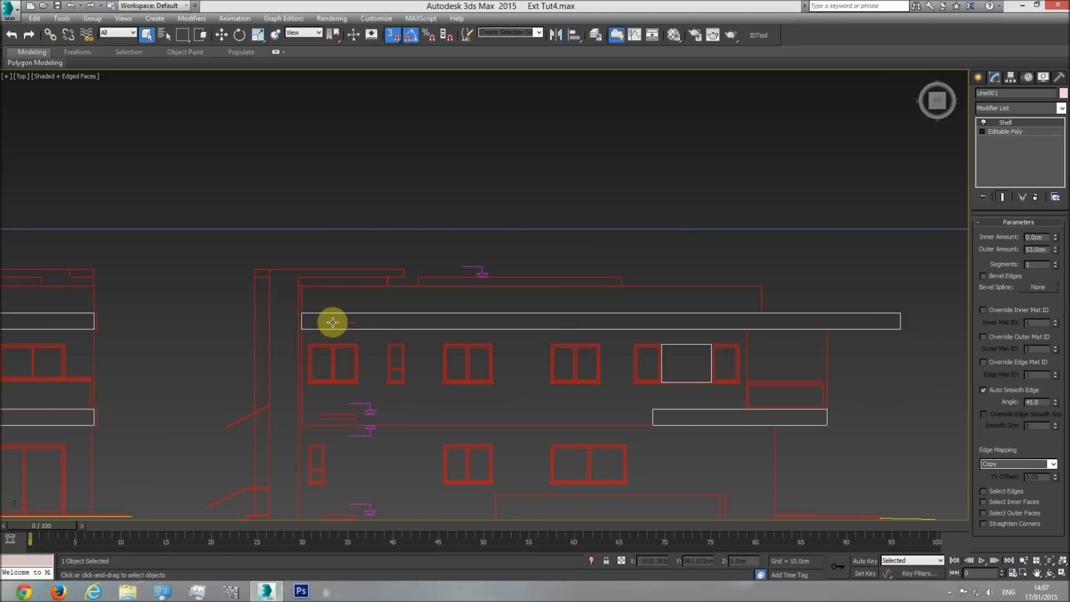
middle_click_drag(340, 320, 457, 323)
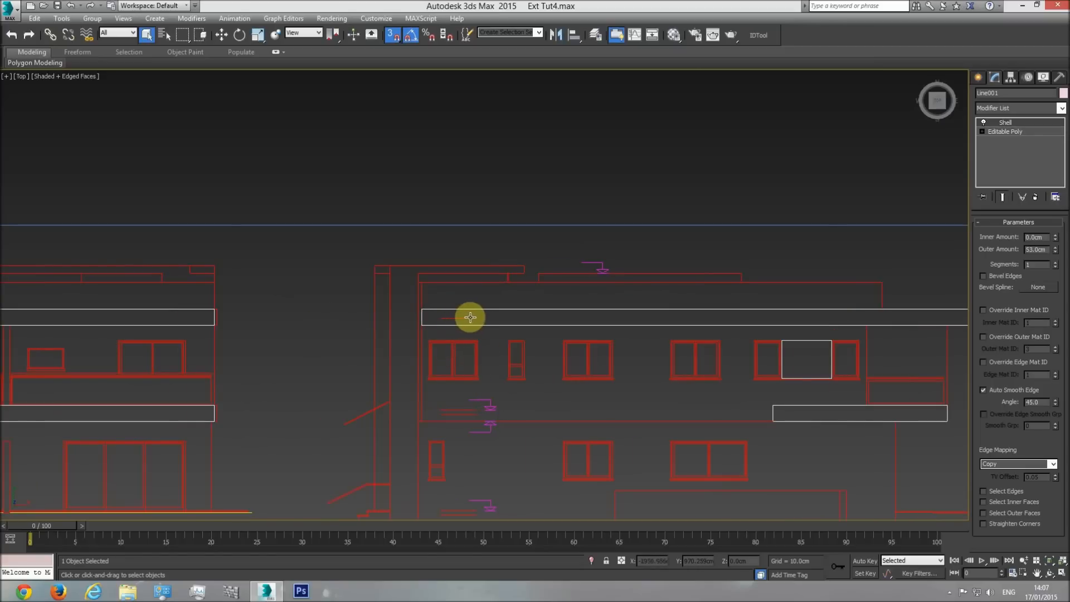
middle_click_drag(520, 329, 497, 315)
left_click(978, 78)
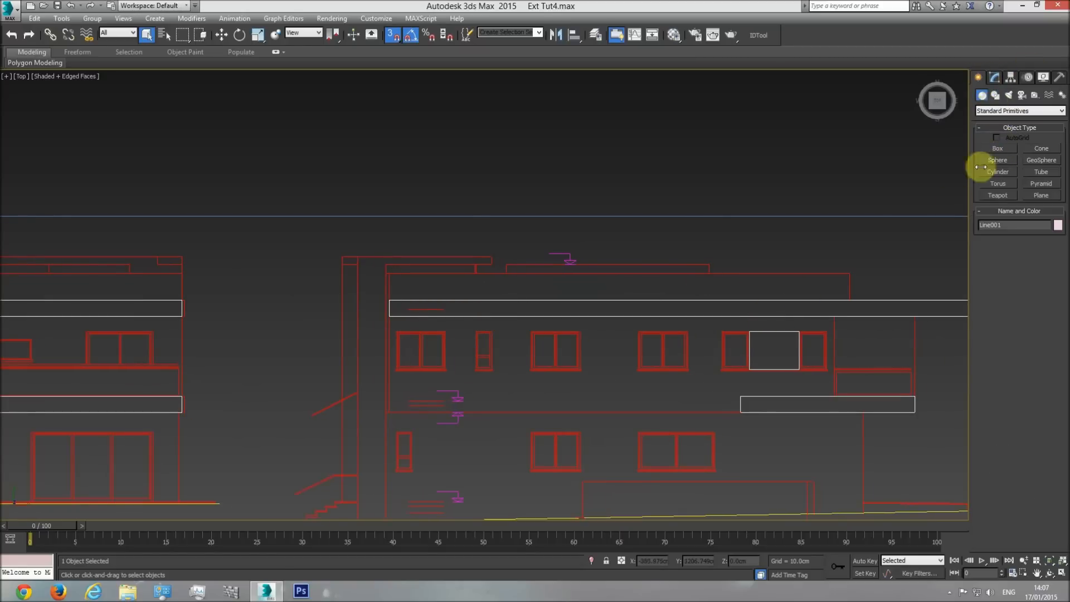
left_click(1000, 148)
left_click_drag(447, 308, 395, 317)
left_click(911, 265)
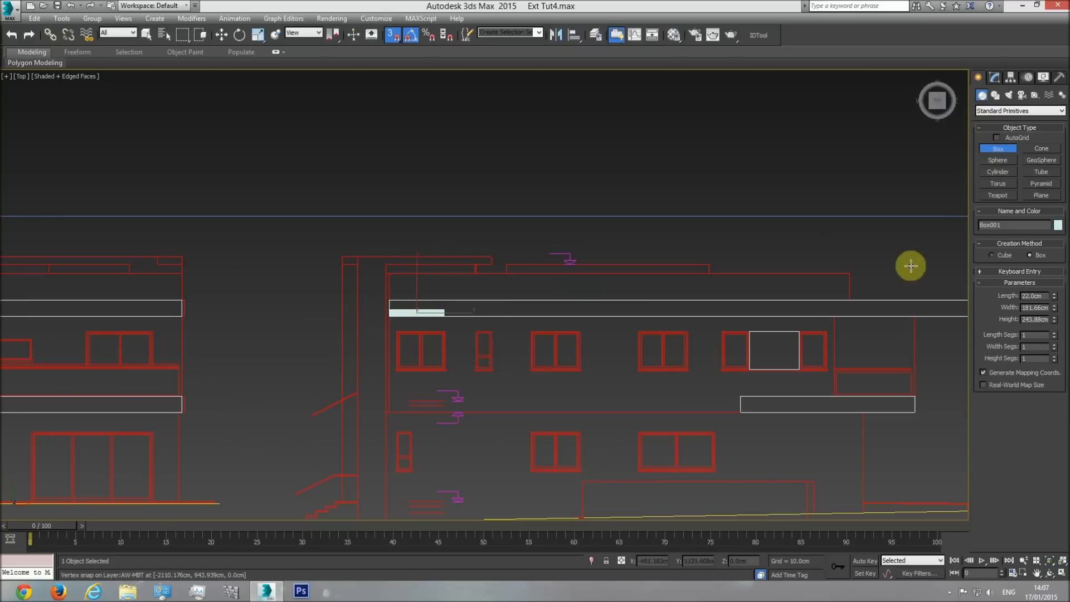
left_click_drag(1053, 298, 1053, 278)
right_click(1053, 278)
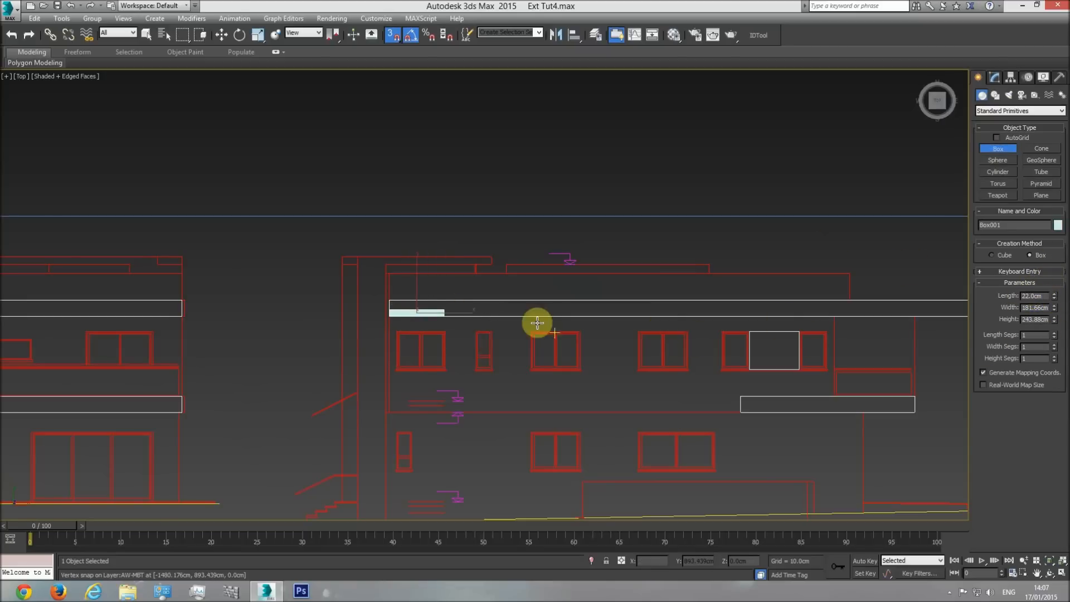
right_click(518, 357)
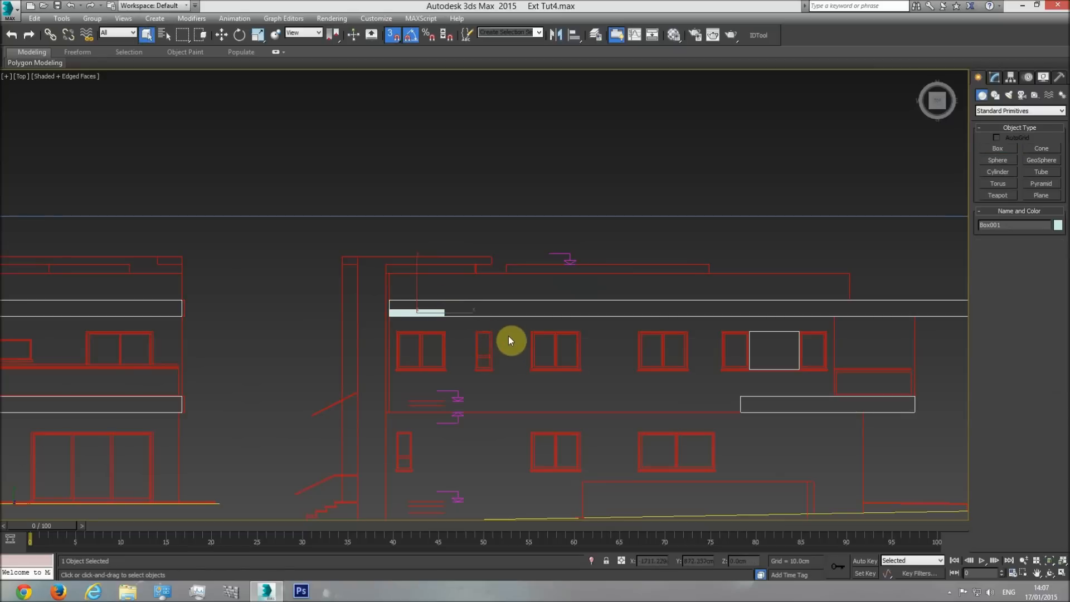
left_click(509, 333)
Raise the overhang slab vertically above the building in the front view, and display the model in wireframe.
key("f")
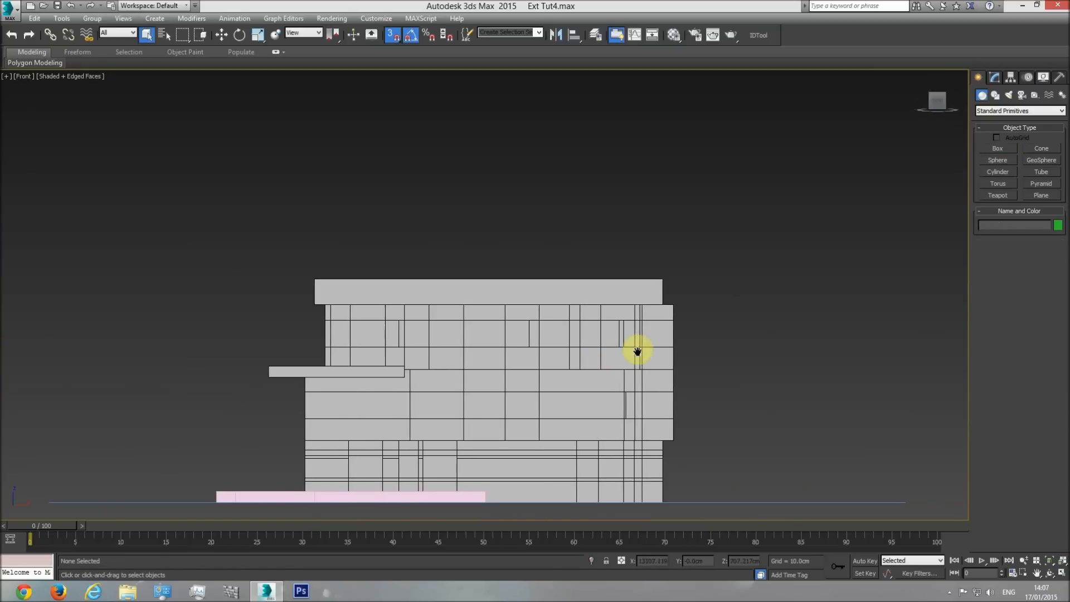
right_click(279, 430)
left_click(251, 494)
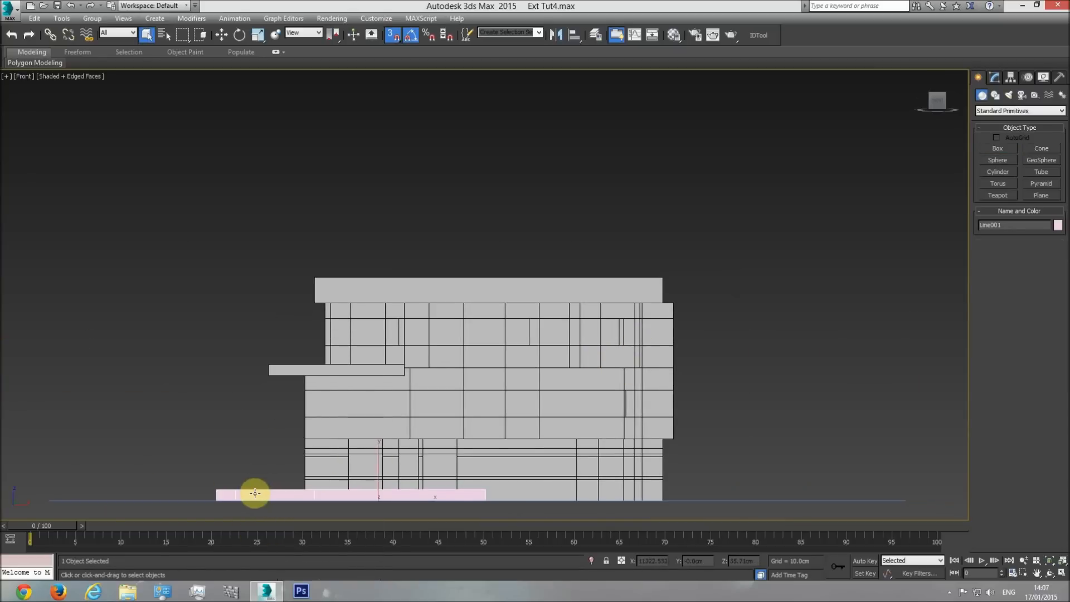
left_click(222, 34)
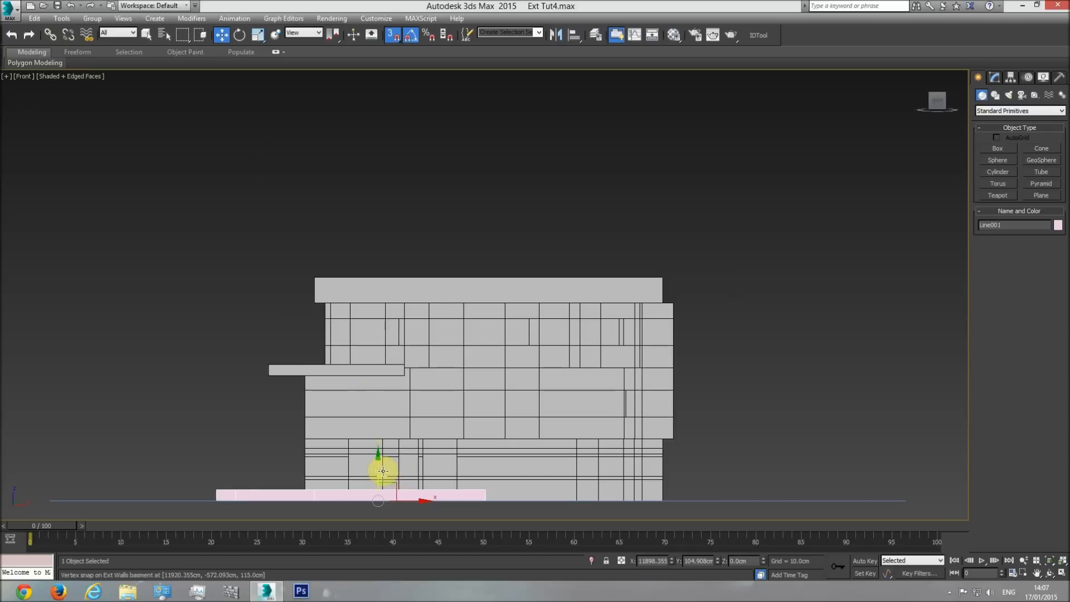
left_click_drag(378, 453, 360, 234)
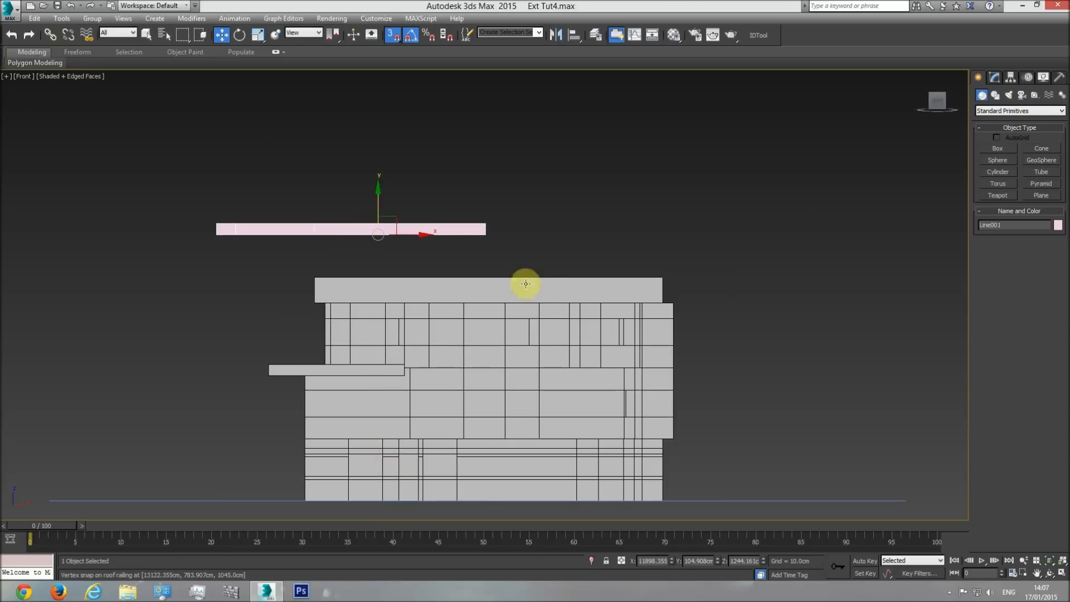
key("F3")
middle_click_drag(409, 313, 513, 317)
scroll(514, 327, "up", 5)
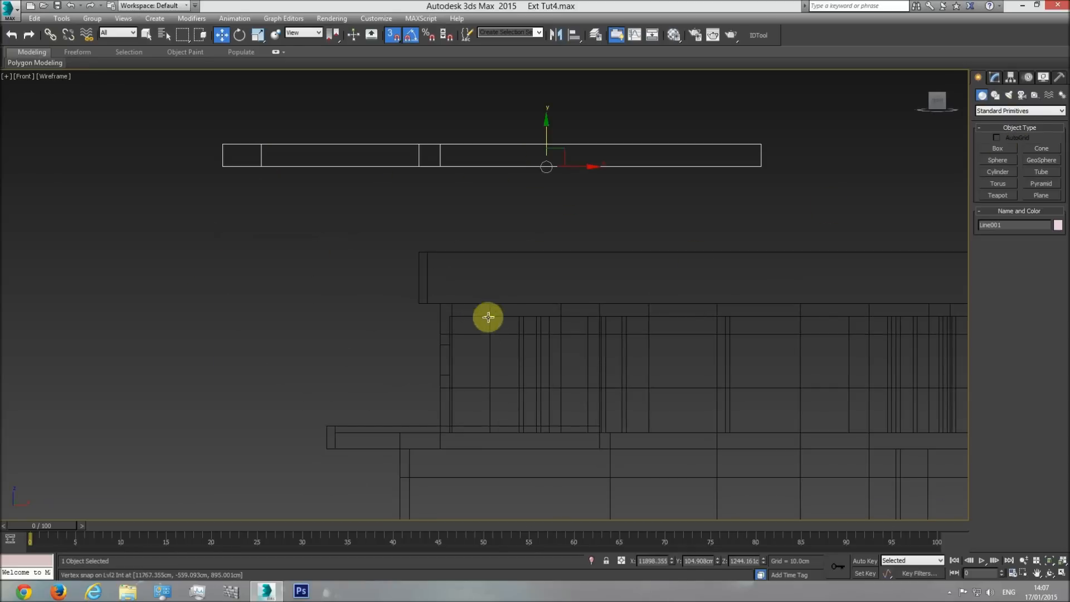
Create a 22 cm long helper box beside the roof in the front view and snap its bottom to the top of the Lvl2 Int walls.
left_click(488, 317)
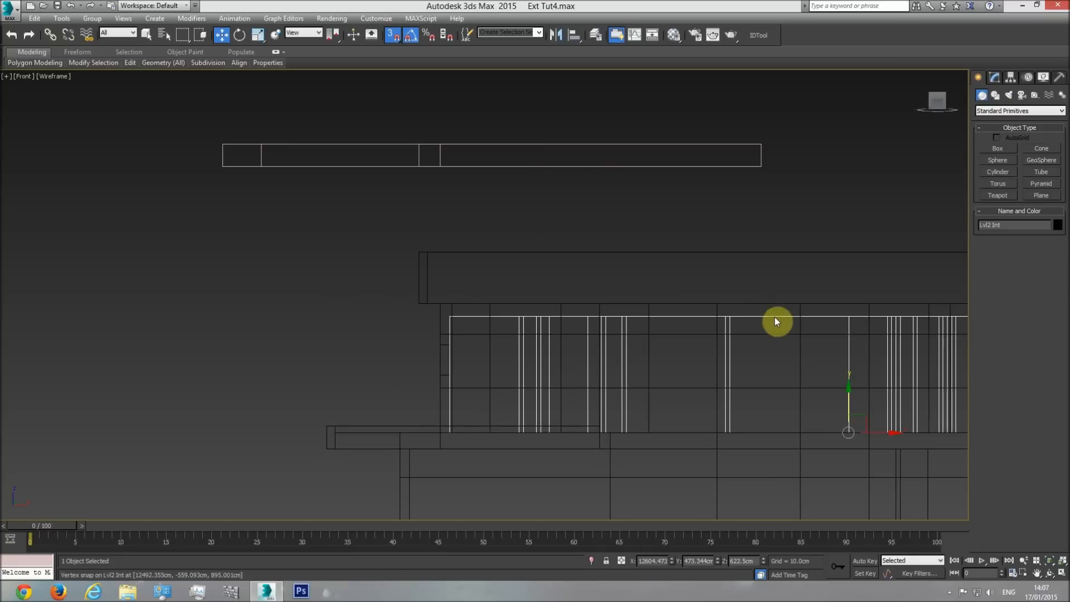
left_click(999, 148)
left_click_drag(359, 337, 333, 270)
left_click(344, 224)
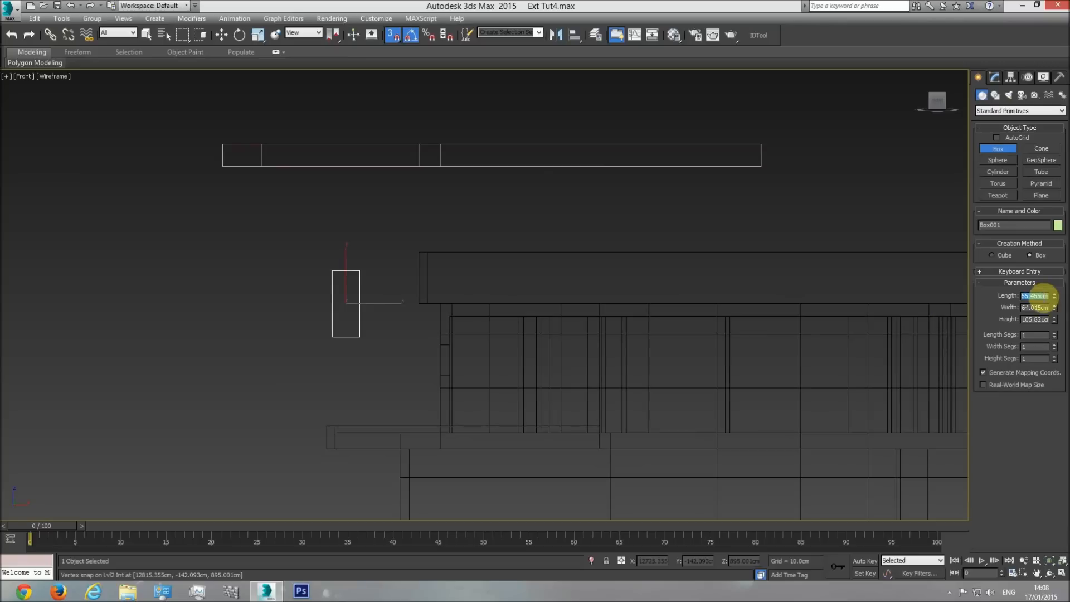
key("Return")
left_click(221, 34)
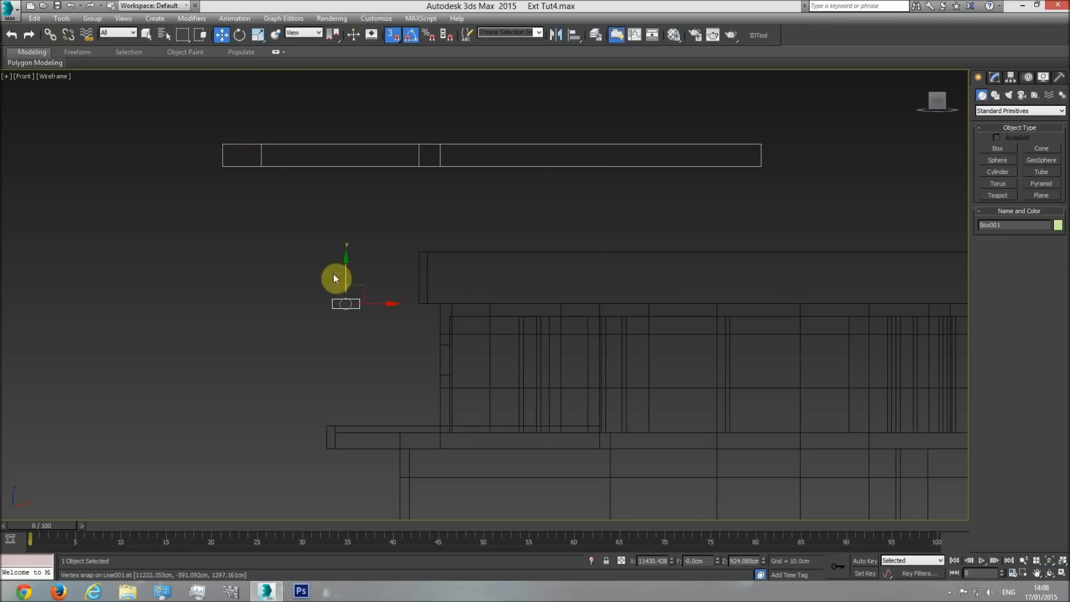
left_click_drag(360, 282, 452, 316)
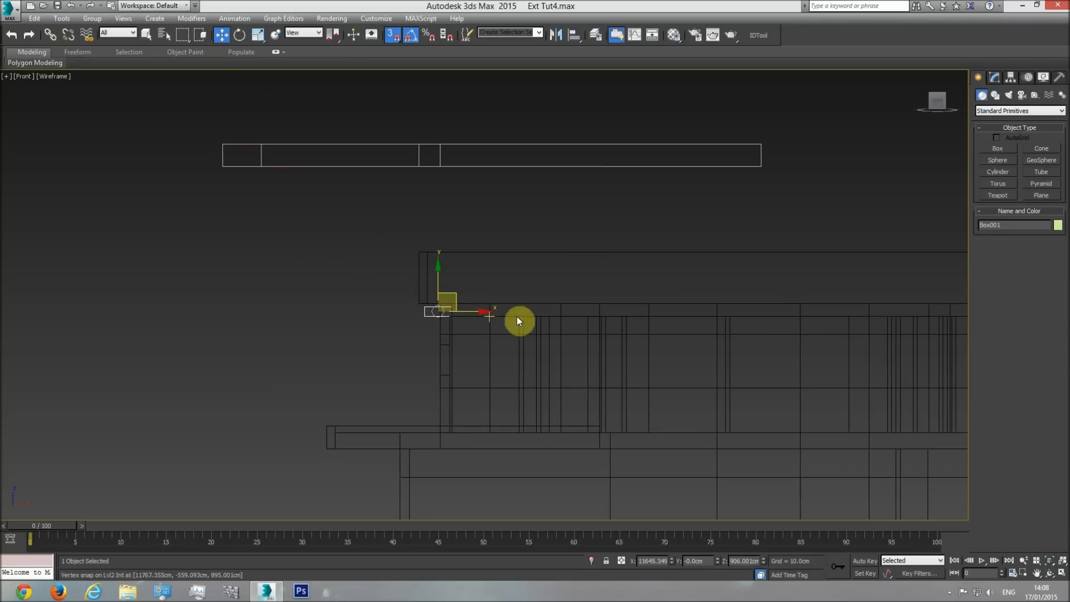
Lower the overhang slab until its top edge snaps to the helper box's top, and delete the box.
left_click(503, 316)
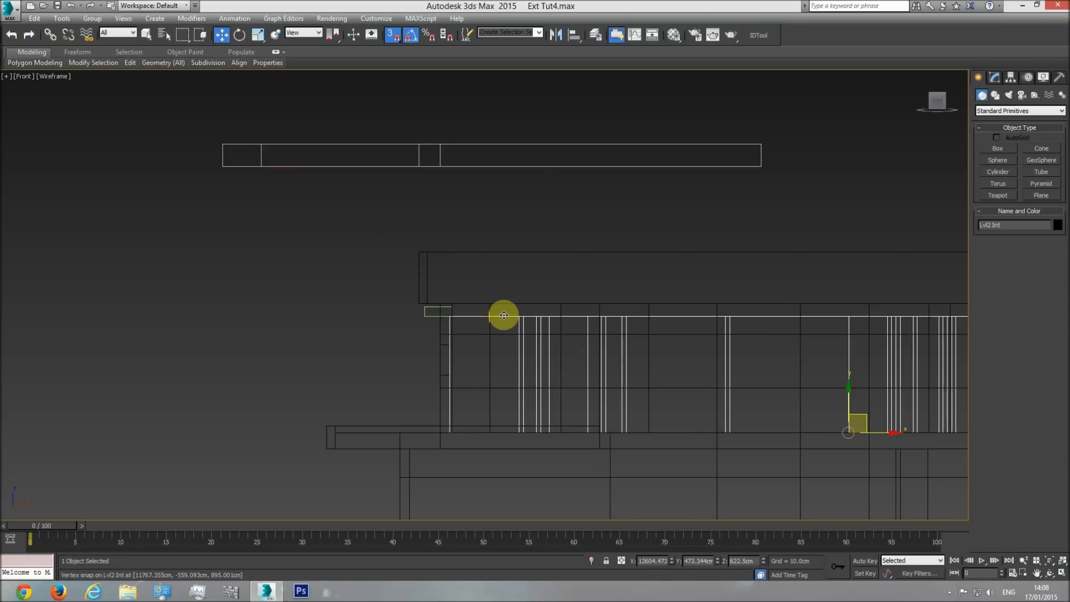
left_click(1009, 225)
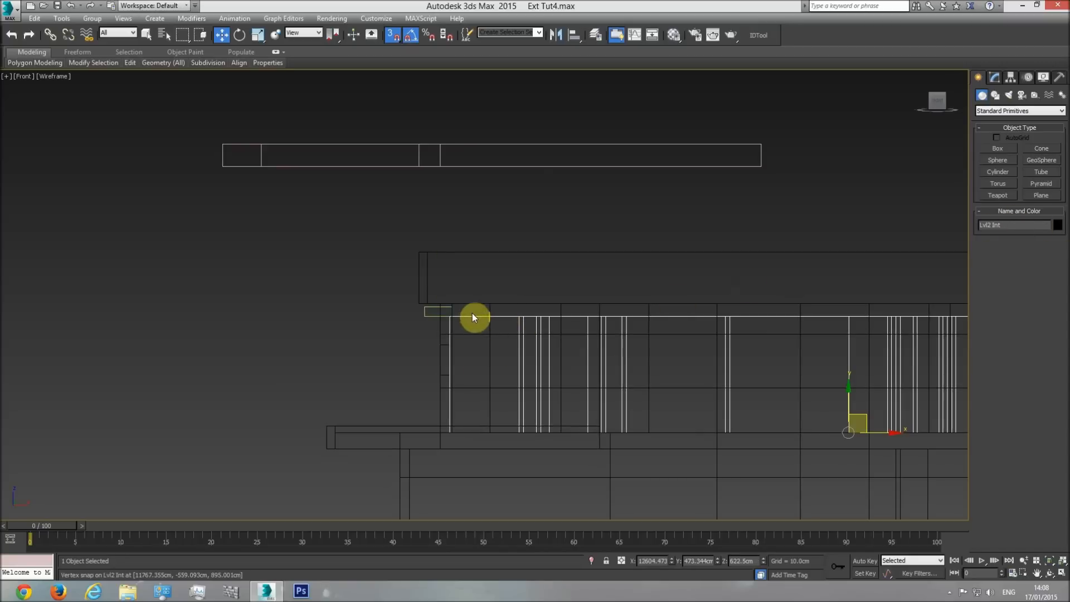
left_click(399, 186)
left_click(401, 166)
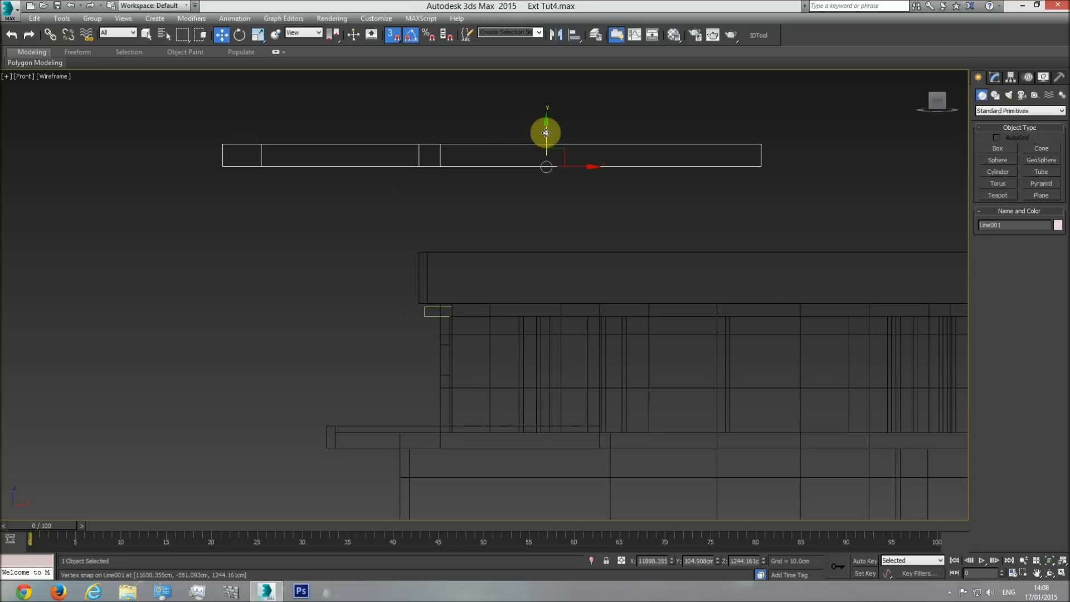
left_click_drag(546, 133, 525, 233)
left_click_drag(222, 232, 420, 315)
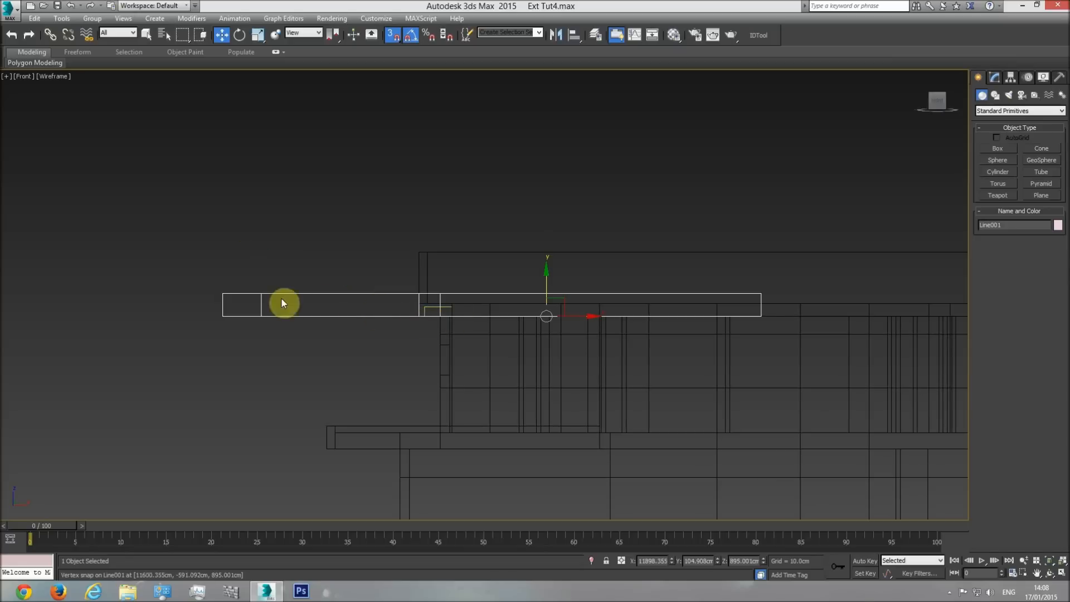
left_click_drag(222, 293, 430, 310)
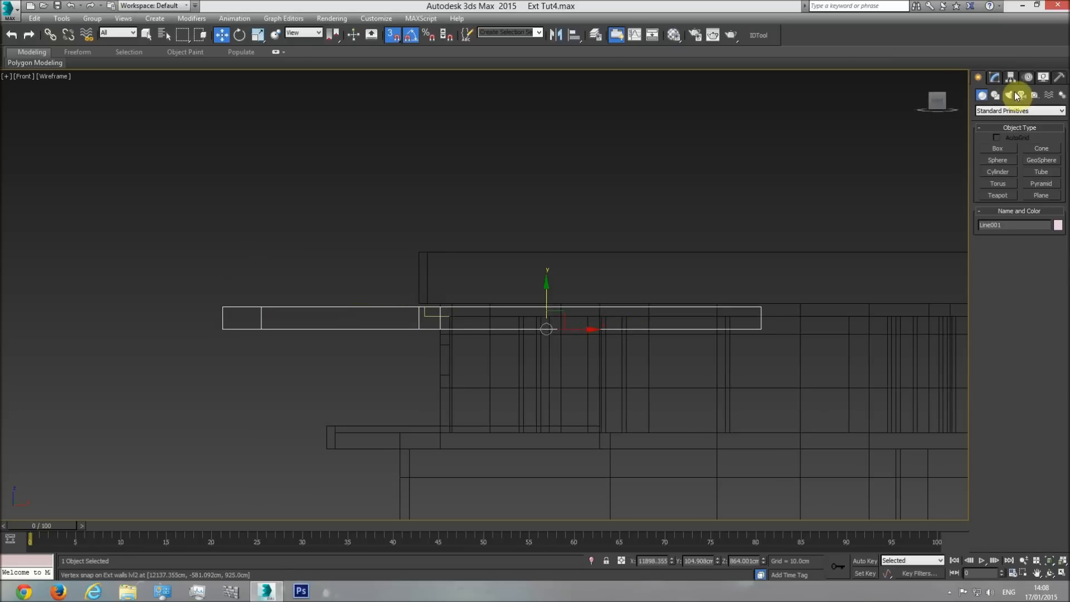
left_click(430, 316)
left_click(483, 234)
Recheck the distance from the level line down to the overhang's underside in the elevation with a temporary box, and discard the box.
key("t")
scroll(496, 306, "down", 5)
scroll(496, 309, "up", 6)
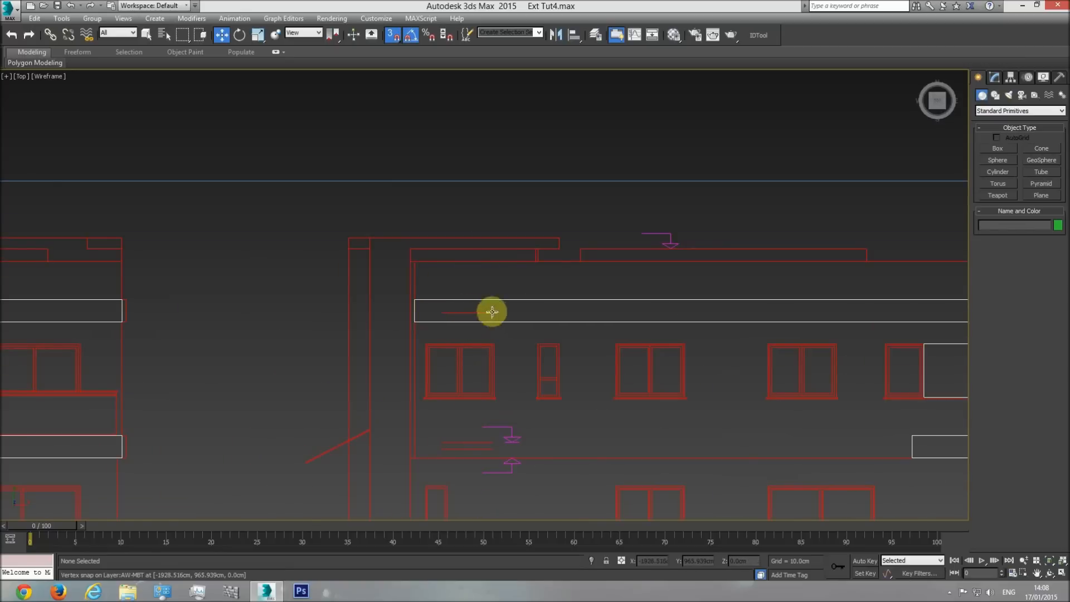
left_click(998, 148)
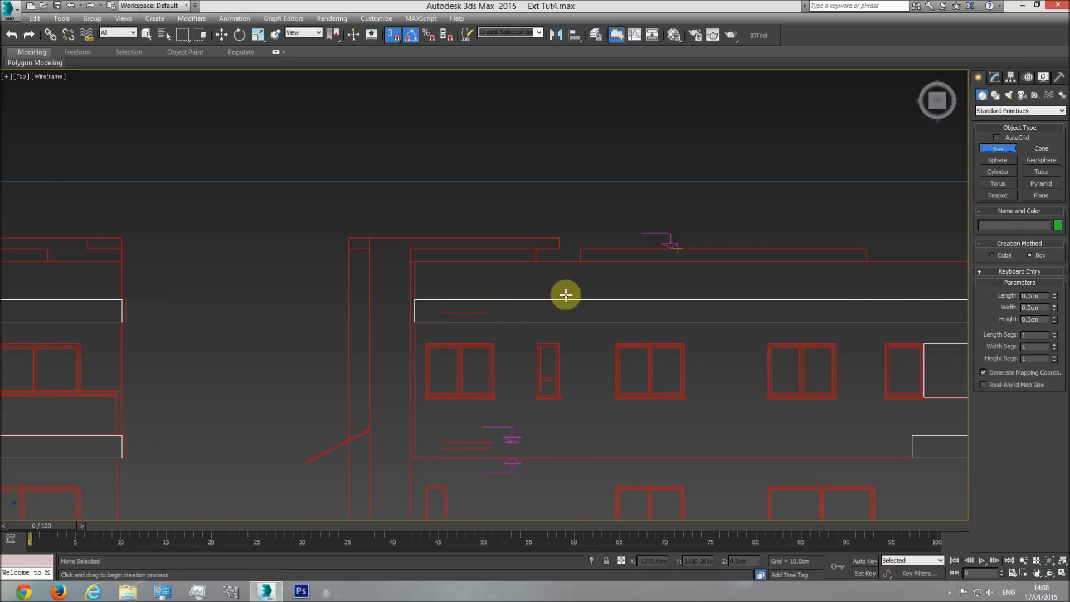
left_click_drag(491, 313, 492, 320)
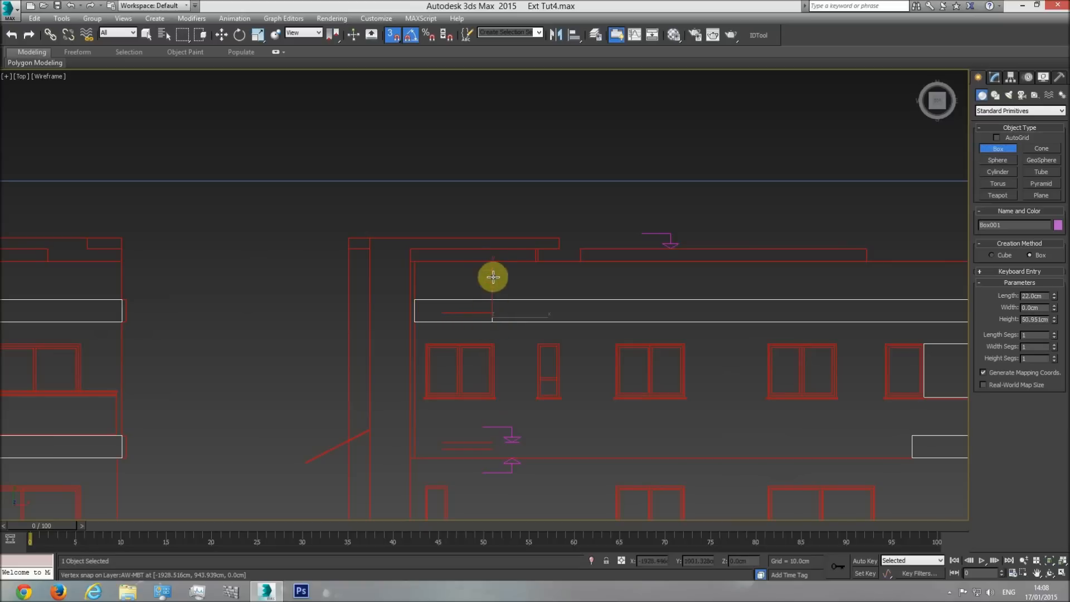
right_click(631, 259)
middle_click_drag(568, 303, 557, 307)
scroll(557, 308, "down", 2)
Create a helper box 22 cm long beside the roof in the front view and snap its top to the level 2 interior walls' top.
key("f")
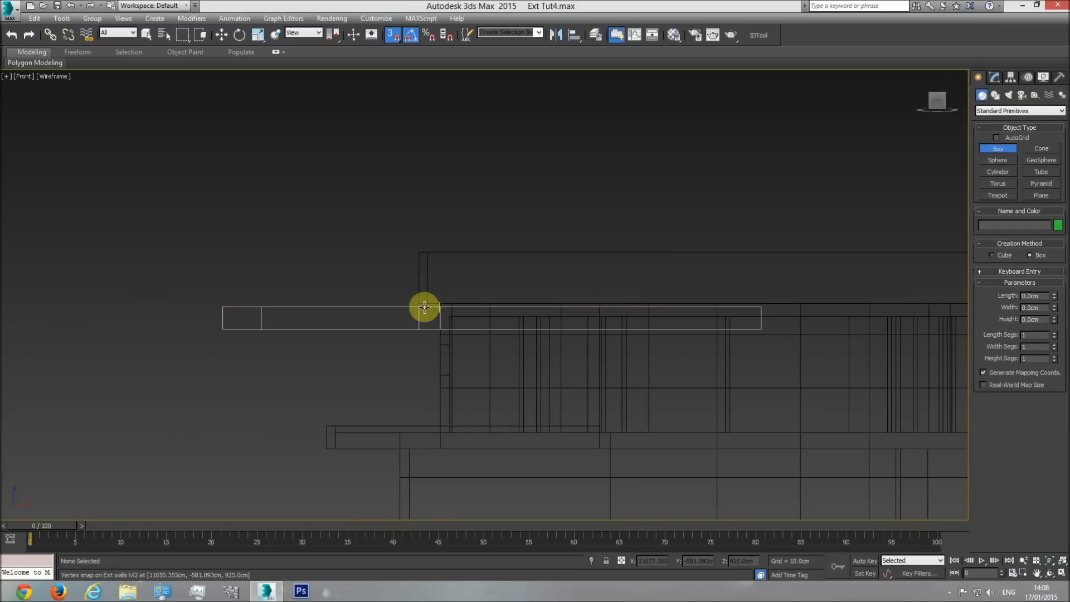
scroll(452, 313, "up", 3)
left_click_drag(260, 302, 268, 336)
left_click(267, 262)
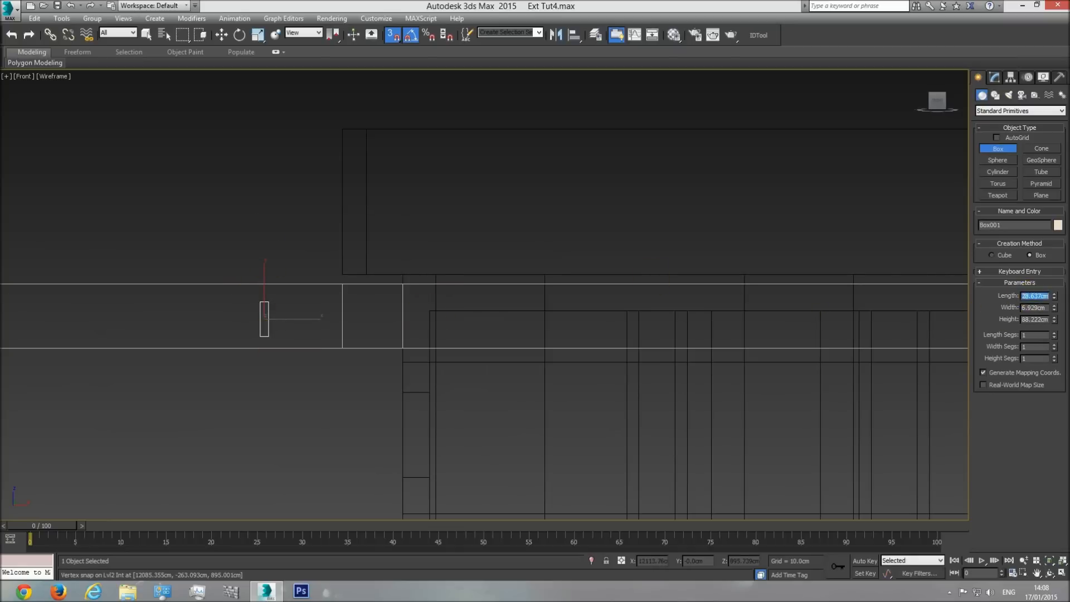
type("22")
key("Return")
left_click(224, 38)
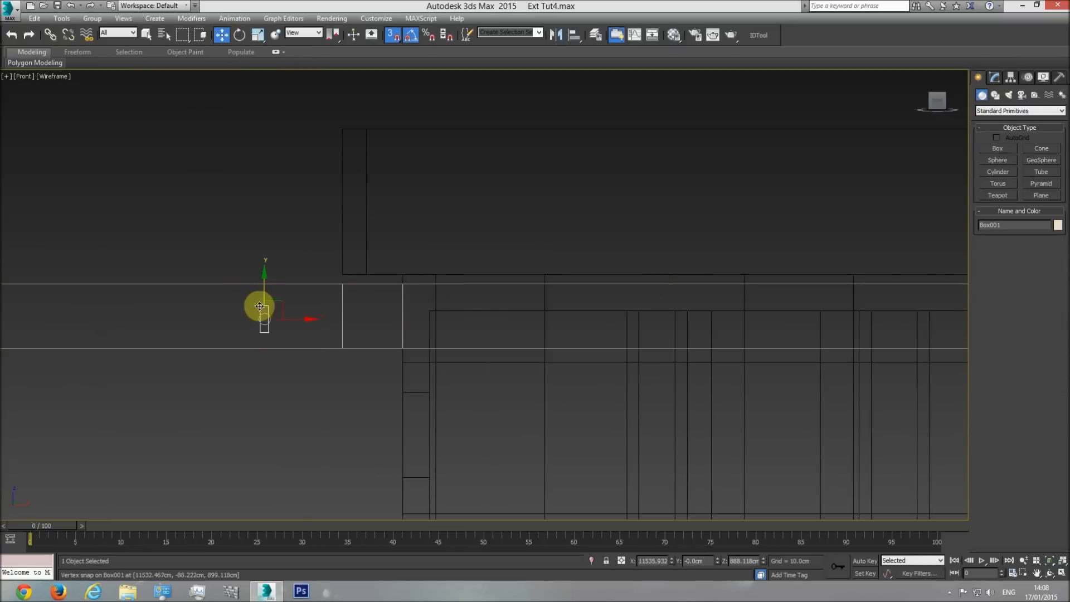
left_click_drag(260, 306, 429, 305)
Move the overhang slab vertically so its underside snaps to the helper box's bottom, and delete the box.
left_click(323, 285)
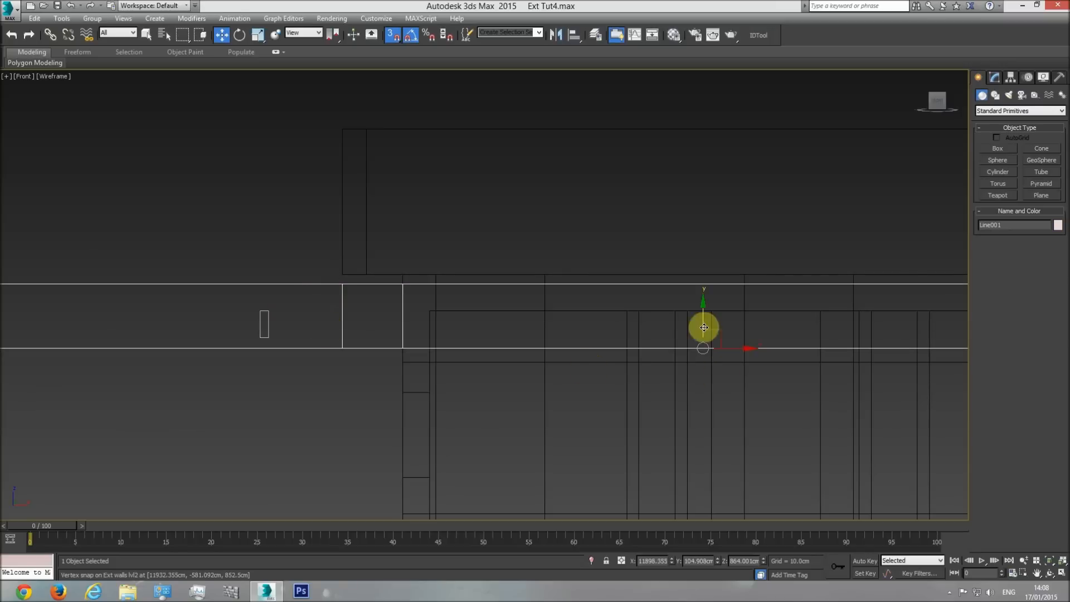
left_click_drag(703, 342, 264, 336)
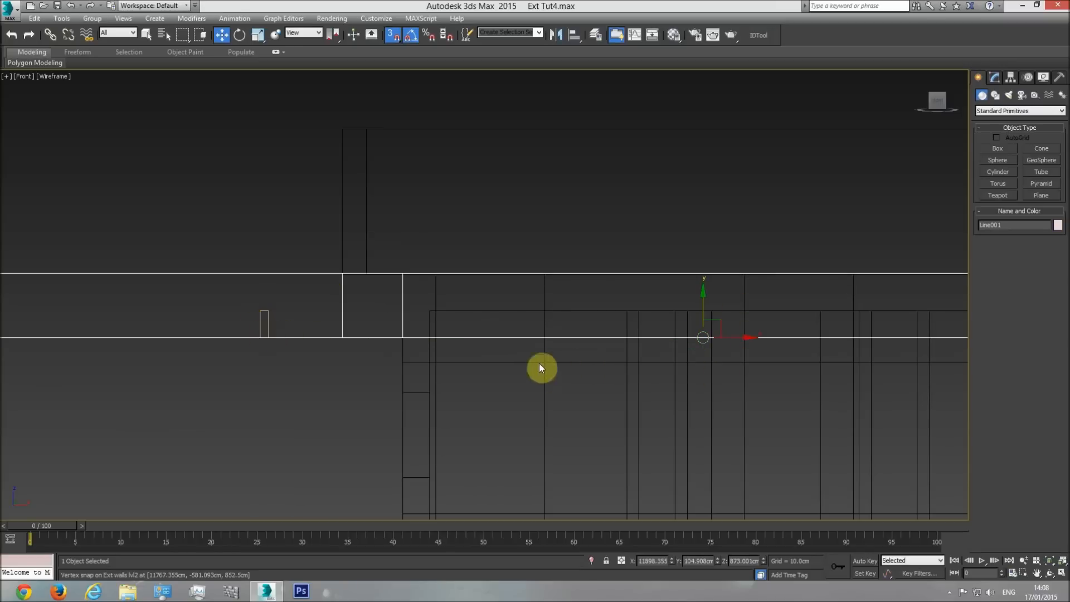
scroll(341, 336, "down", 2)
left_click(295, 341)
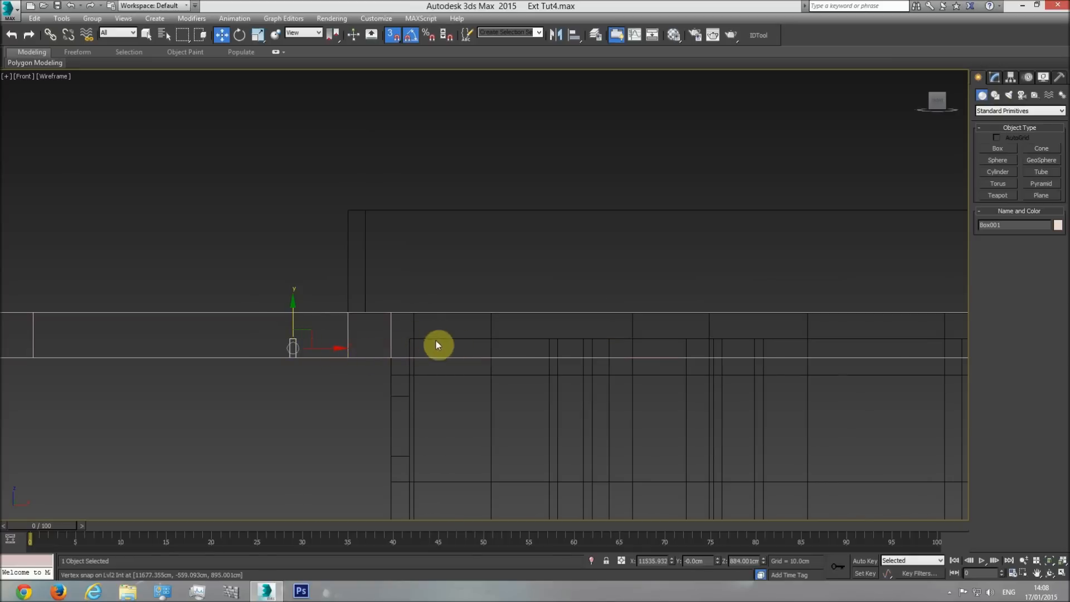
left_click(368, 346)
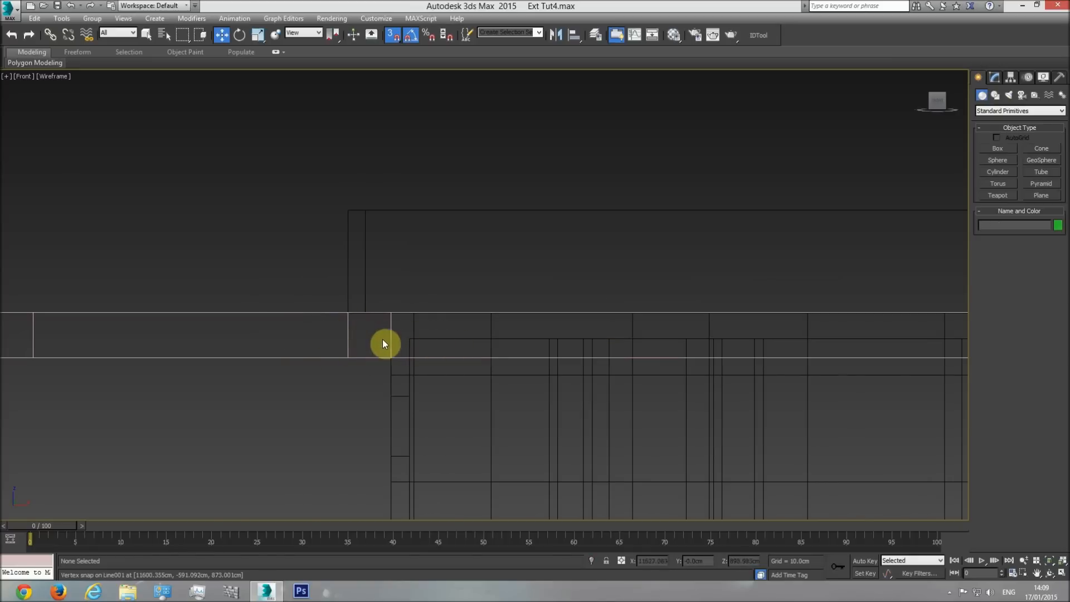
View the placed overhang from below in shaded perspective, and hide the slab.
key("p")
left_click(1049, 574)
key("F3")
mouse_move(509, 330)
left_mouse_down()
mouse_move(535, 341)
mouse_move(545, 306)
mouse_move(669, 313)
mouse_move(511, 313)
mouse_move(501, 337)
mouse_move(429, 365)
mouse_move(378, 365)
mouse_move(365, 335)
mouse_move(550, 306)
mouse_move(565, 208)
left_mouse_up()
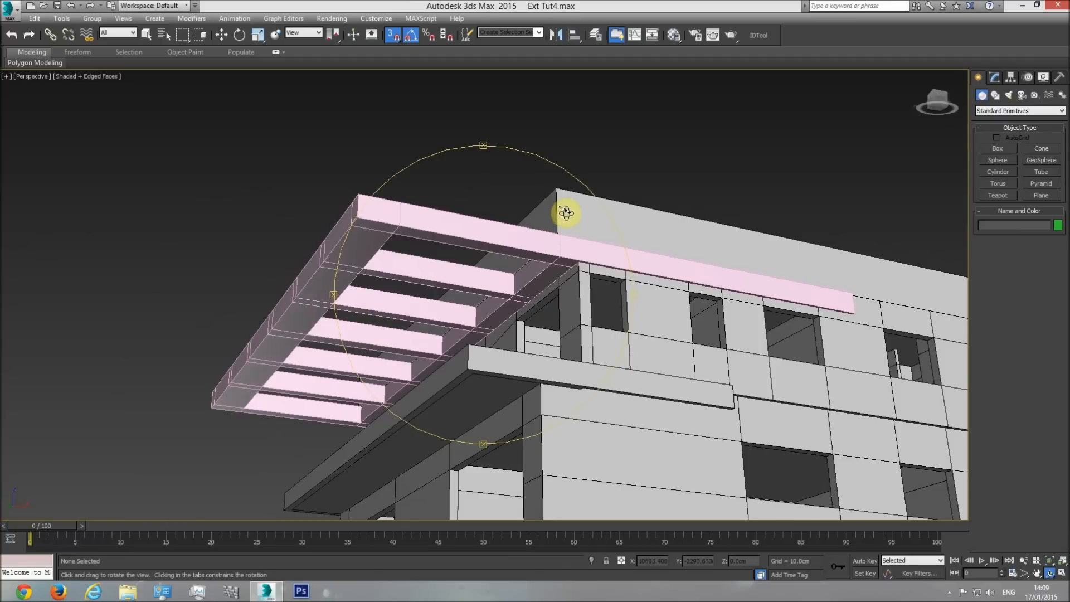
right_click(554, 243)
right_click(559, 249)
left_click(574, 214)
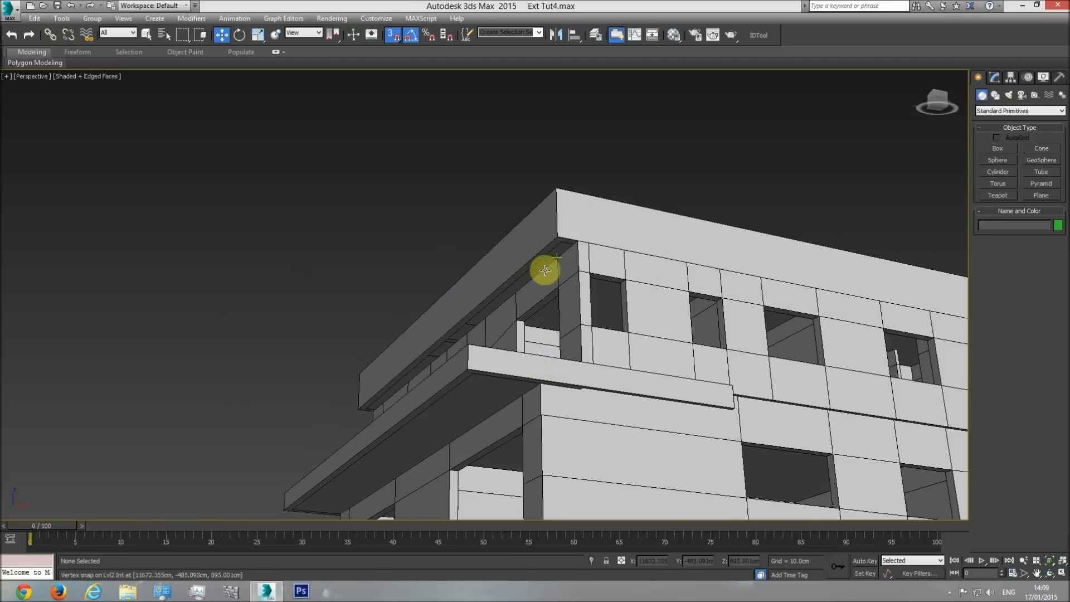
Examine the roof railing's underside and the upper walls from below in perspective, and unhide all hidden objects.
scroll(545, 270, "up", 3)
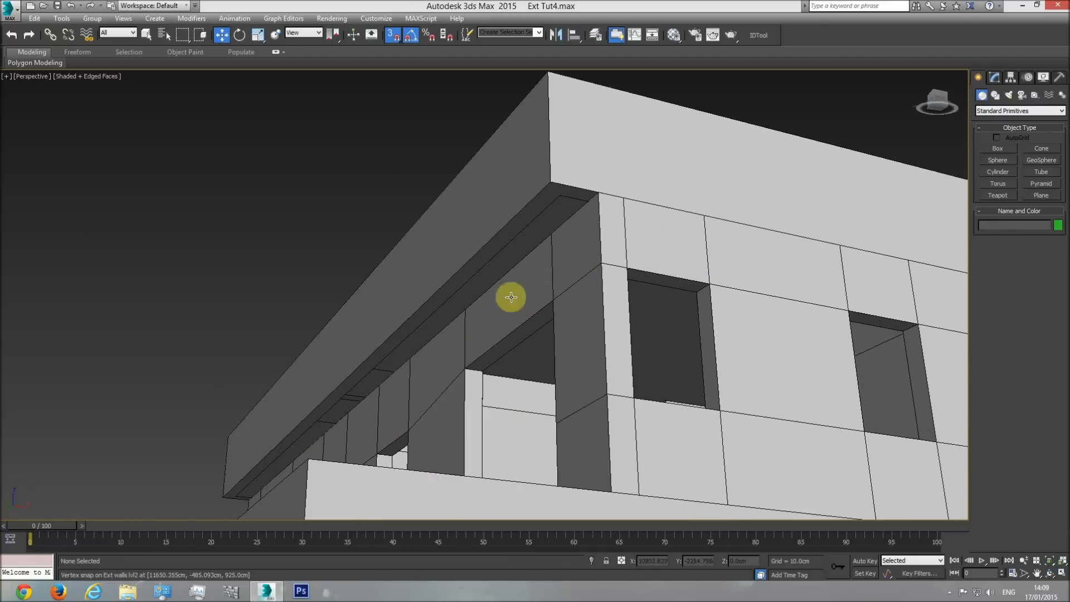
left_click(1049, 573)
left_click_drag(543, 297, 424, 199)
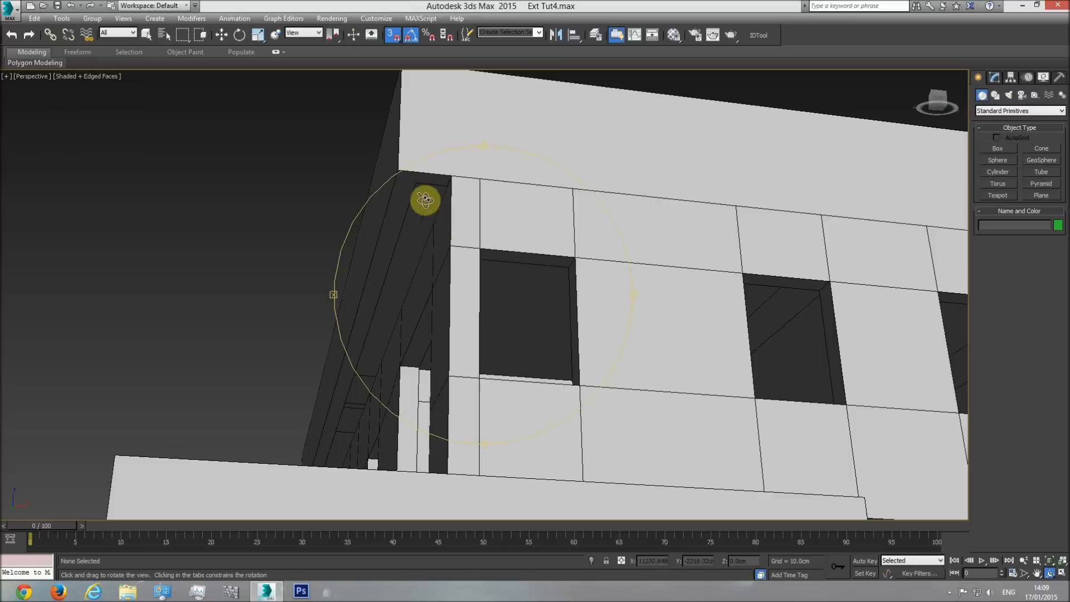
left_click_drag(439, 251, 468, 246)
right_click(552, 158)
right_click(551, 148)
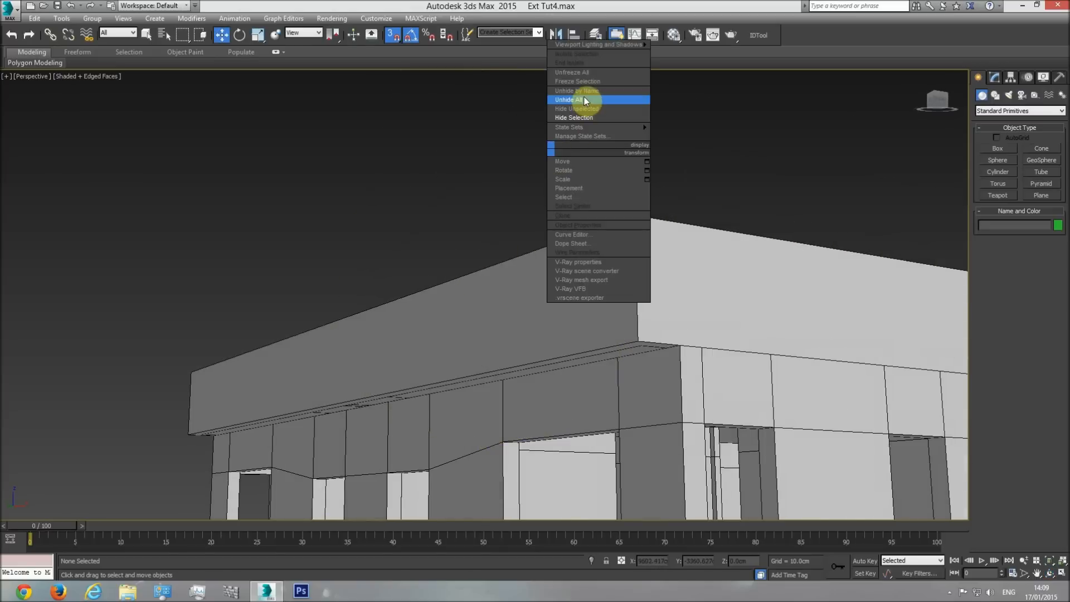
left_click(584, 101)
Give the overhang slab a black object colour and assign the "base" material to it.
middle_click_drag(590, 377, 616, 346, "alt")
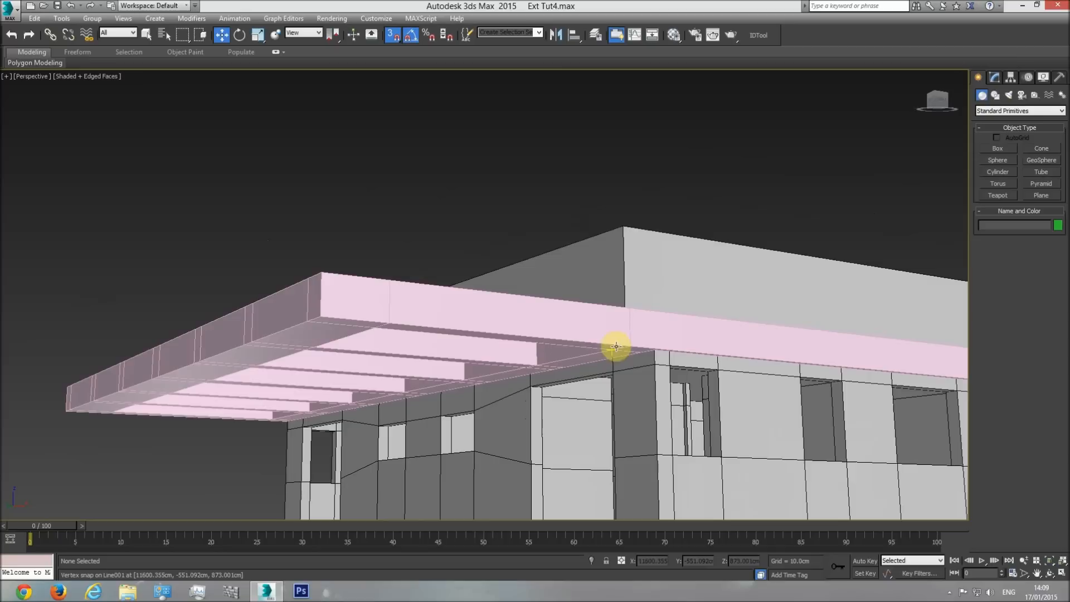
left_click(1049, 573)
left_click_drag(518, 362, 490, 339)
key("w")
left_click(495, 409)
left_click(1057, 225)
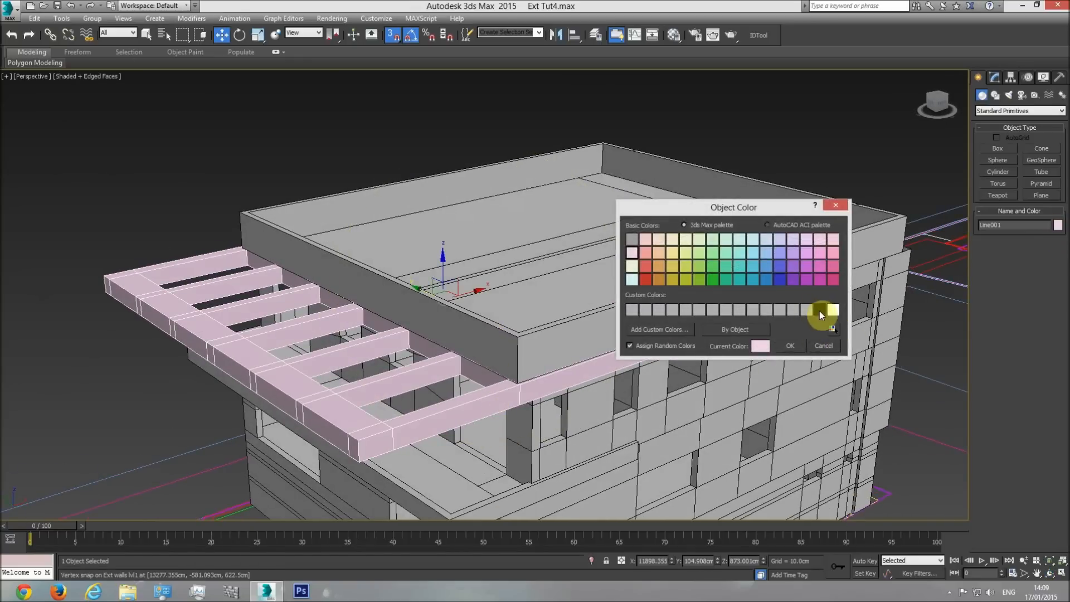
left_click(792, 346)
left_click(673, 35)
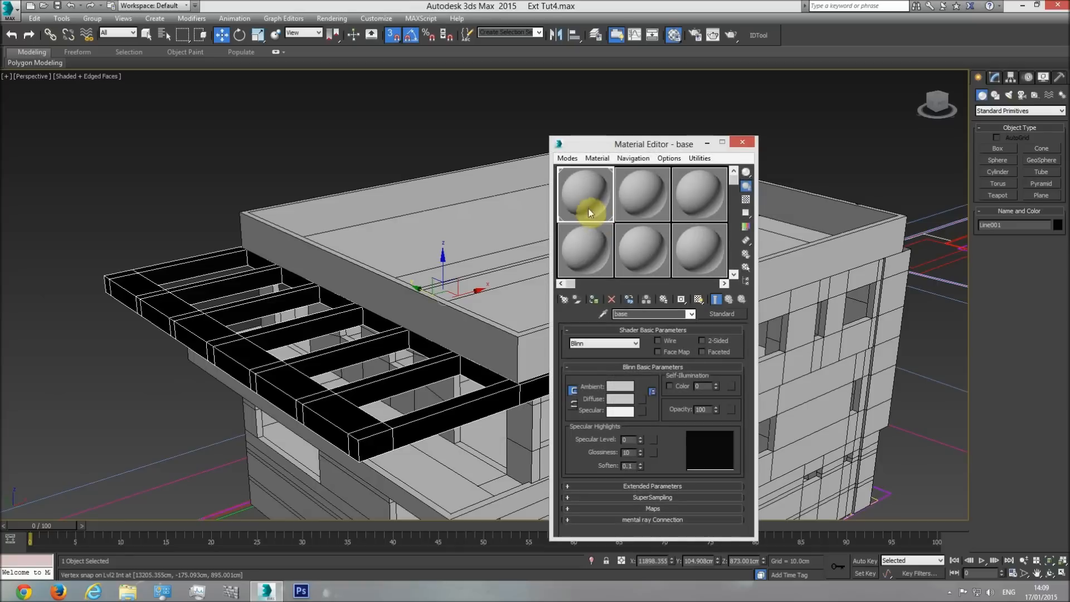
left_click(593, 305)
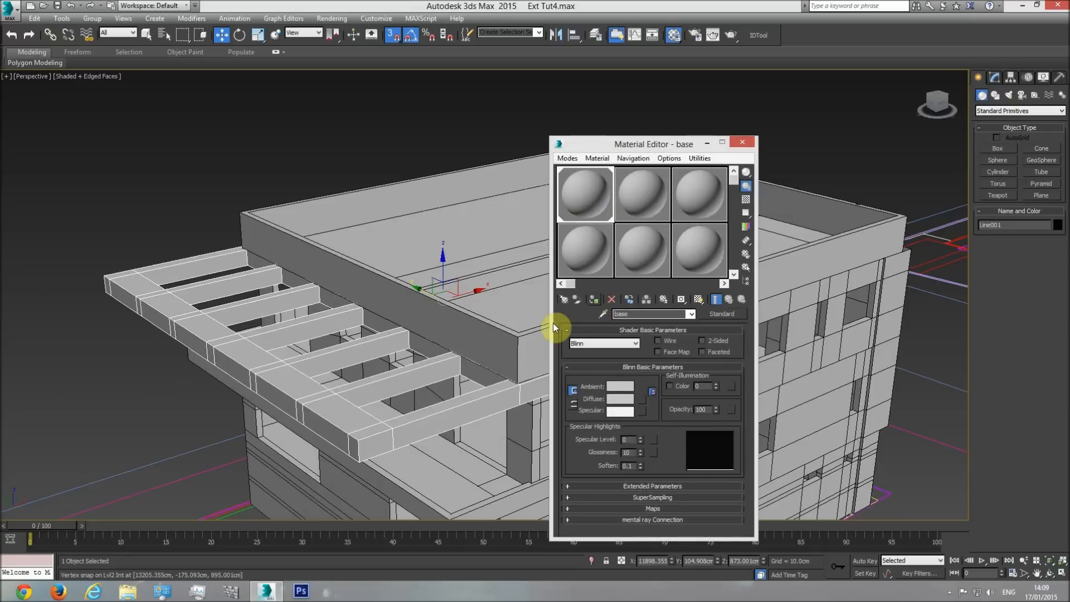
left_click(743, 144)
left_click(784, 111)
Examine closely how the overhang slab's top meets the underside of the roof railing at the building corner.
middle_click_drag(783, 111, 634, 280, "alt")
scroll(635, 280, "up", 2)
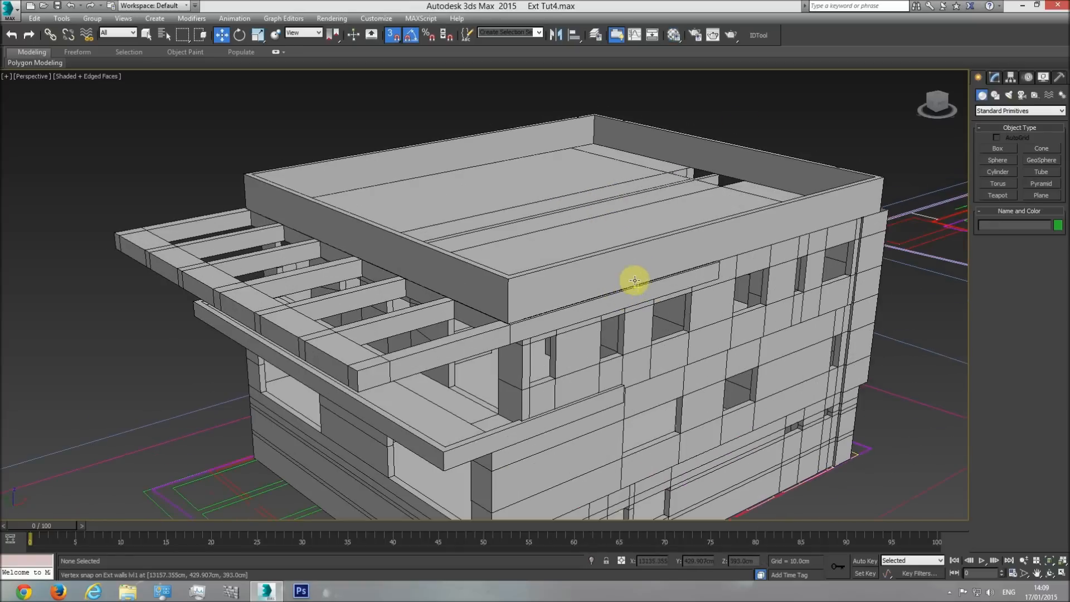
scroll(717, 280, "down", 2)
scroll(676, 323, "up", 5)
scroll(674, 318, "down", 2)
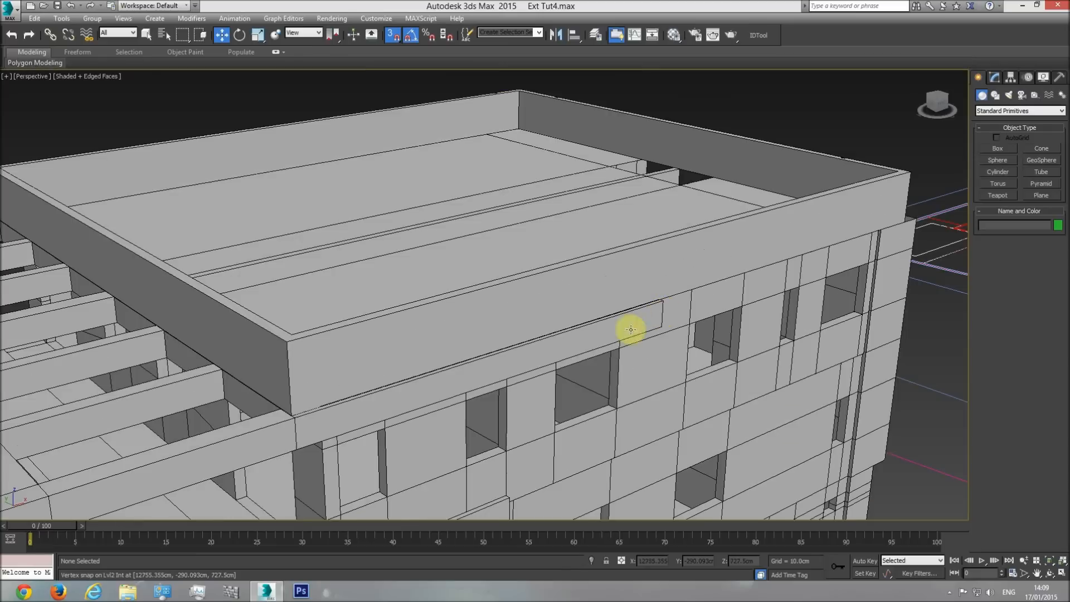
scroll(717, 270, "down", 3)
scroll(557, 323, "up", 5)
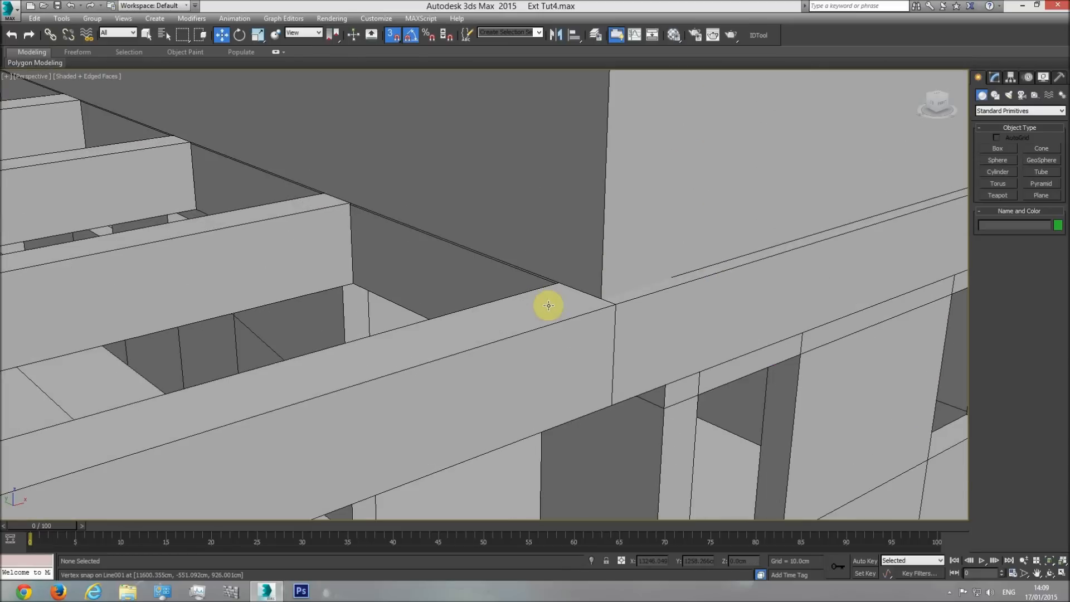
left_click(580, 267)
scroll(592, 270, "down", 3)
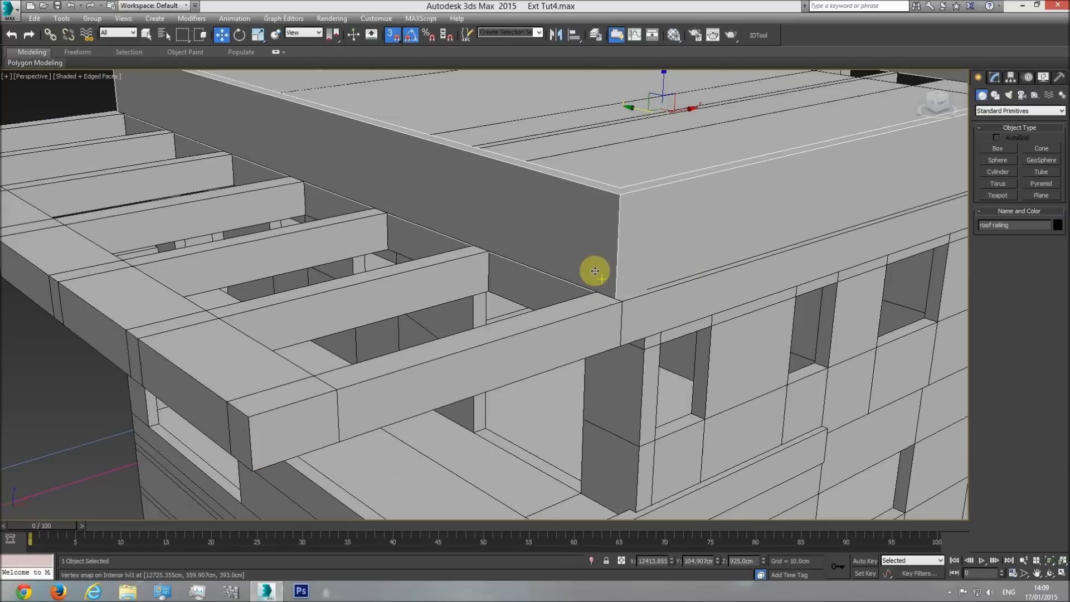
scroll(557, 279, "down", 1)
scroll(453, 306, "up", 5)
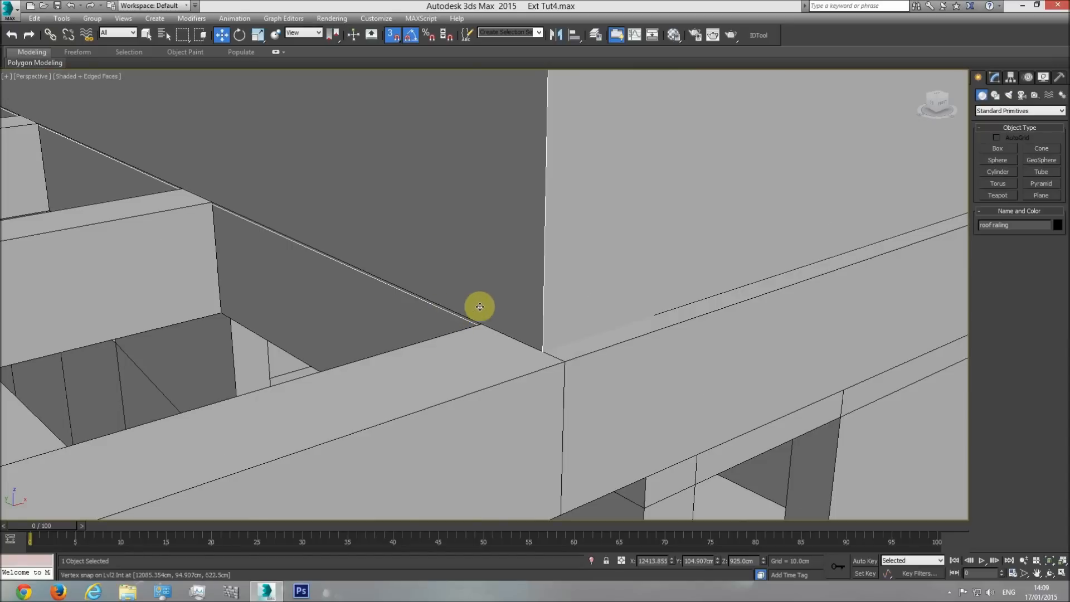
scroll(462, 315, "down", 5)
middle_click_drag(664, 291, 544, 331)
scroll(511, 342, "up", 5)
Set the overhang slab's Shell outer amount to 52 cm and inspect its top edge against the roof railing in the front wireframe view.
left_click(554, 360)
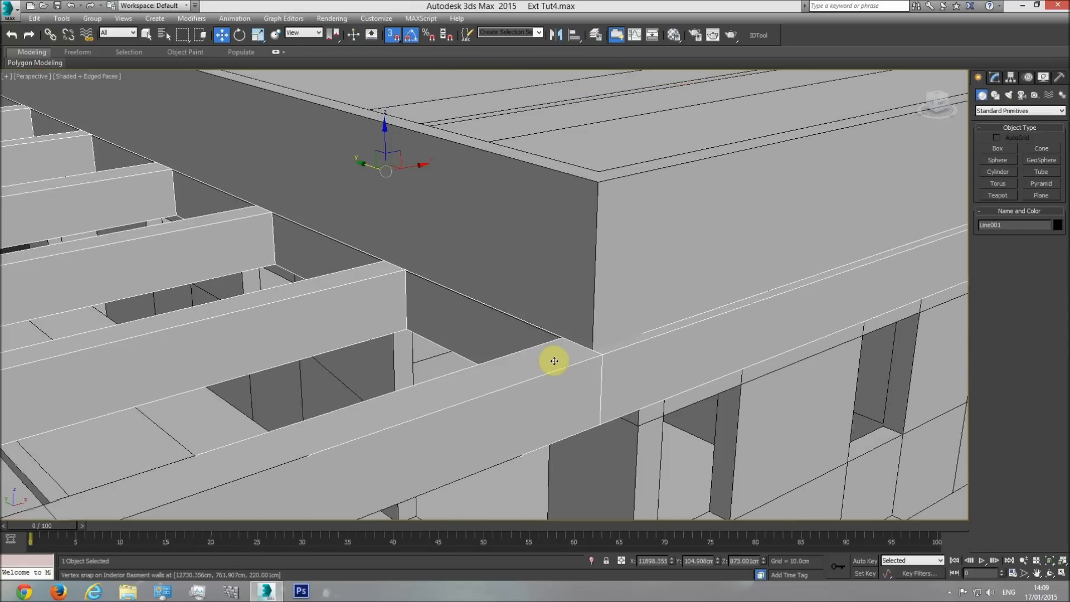
key("f")
key("F3")
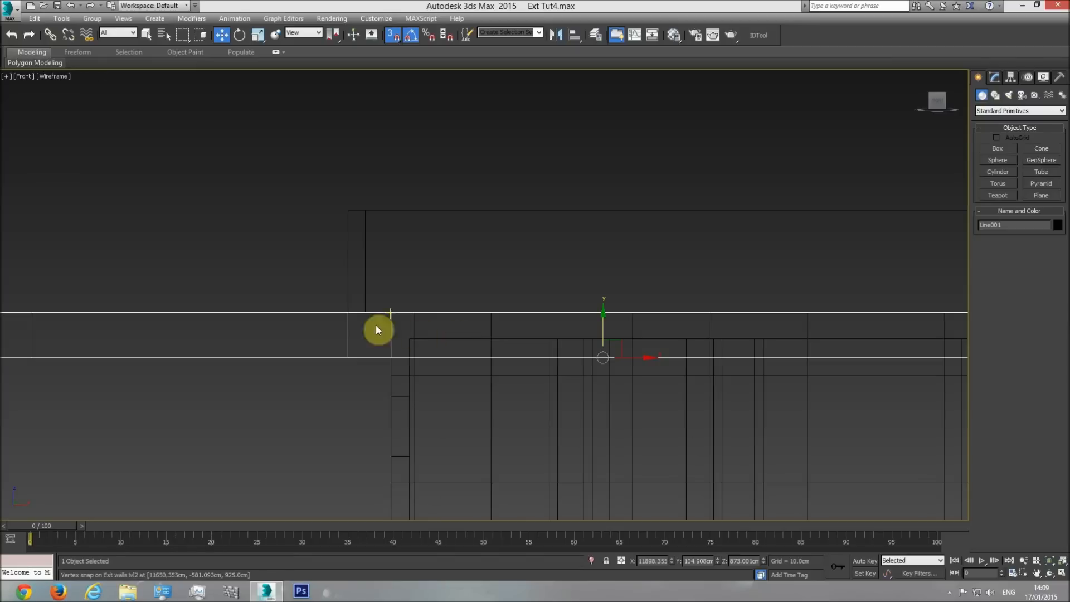
scroll(349, 318, "down", 2)
scroll(345, 321, "down", 7)
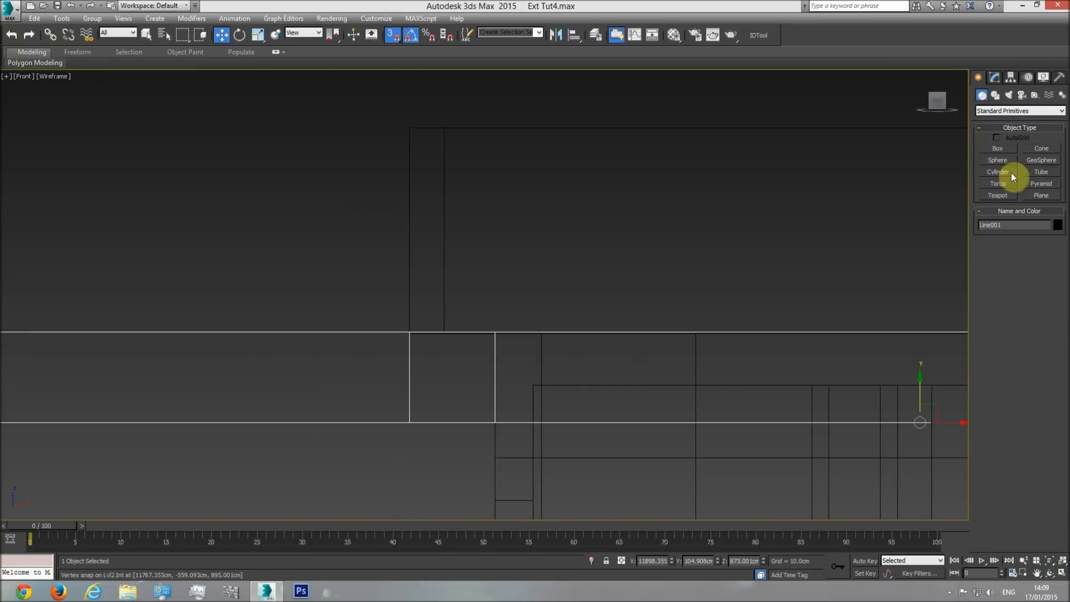
left_click(994, 78)
left_click(1040, 249)
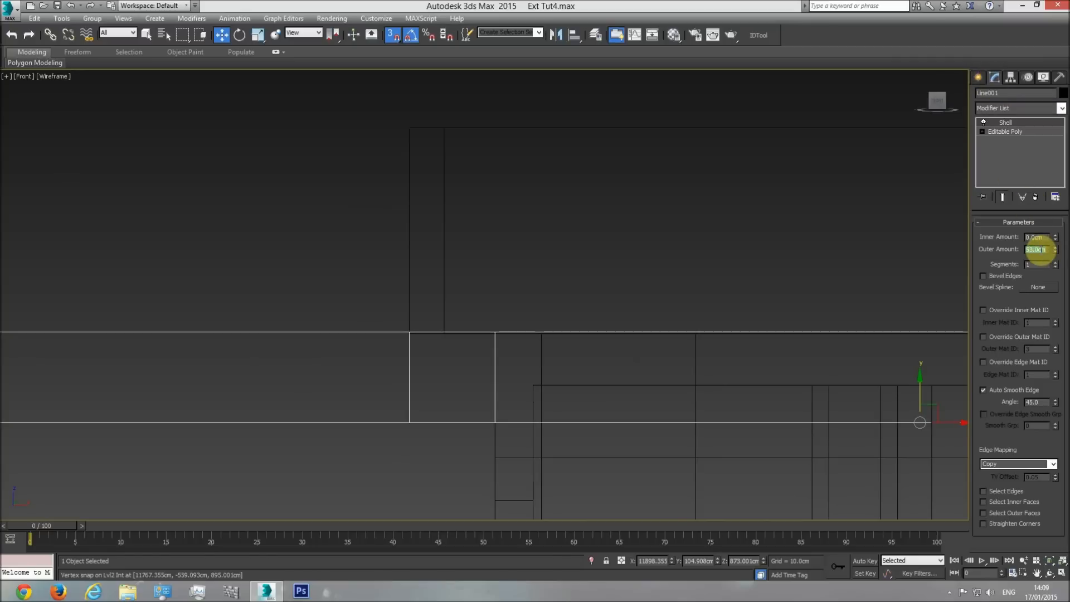
type("52")
key("Return")
scroll(394, 334, "up", 5)
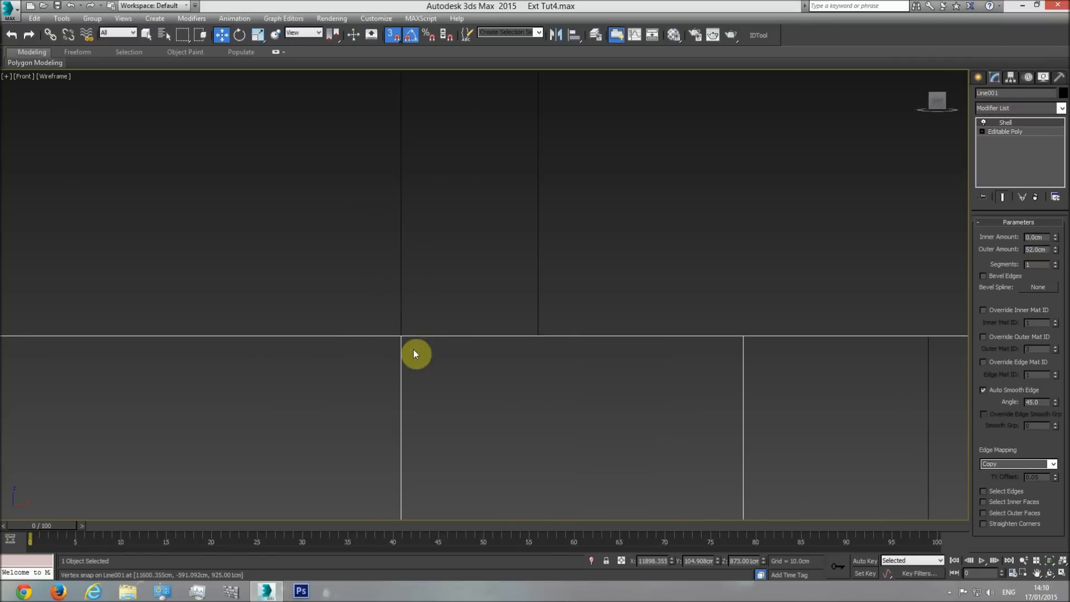
scroll(550, 328, "down", 3)
scroll(599, 326, "down", 3)
Try a Shell outer amount of 53 cm on the overhang slab and inspect its joint with the railing in perspective.
left_click(1037, 249)
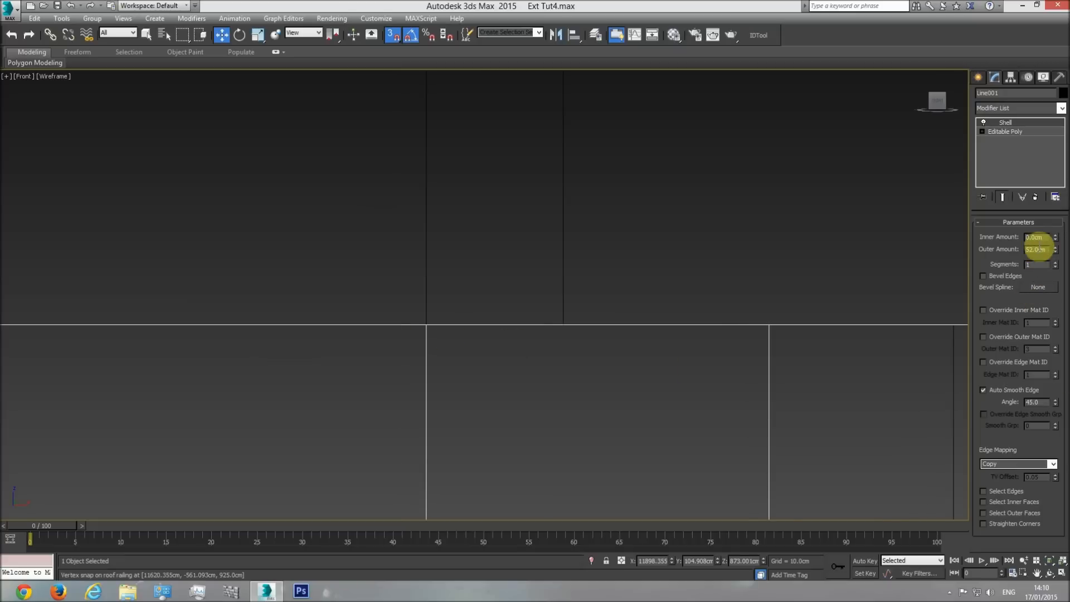
type("53")
key("Return")
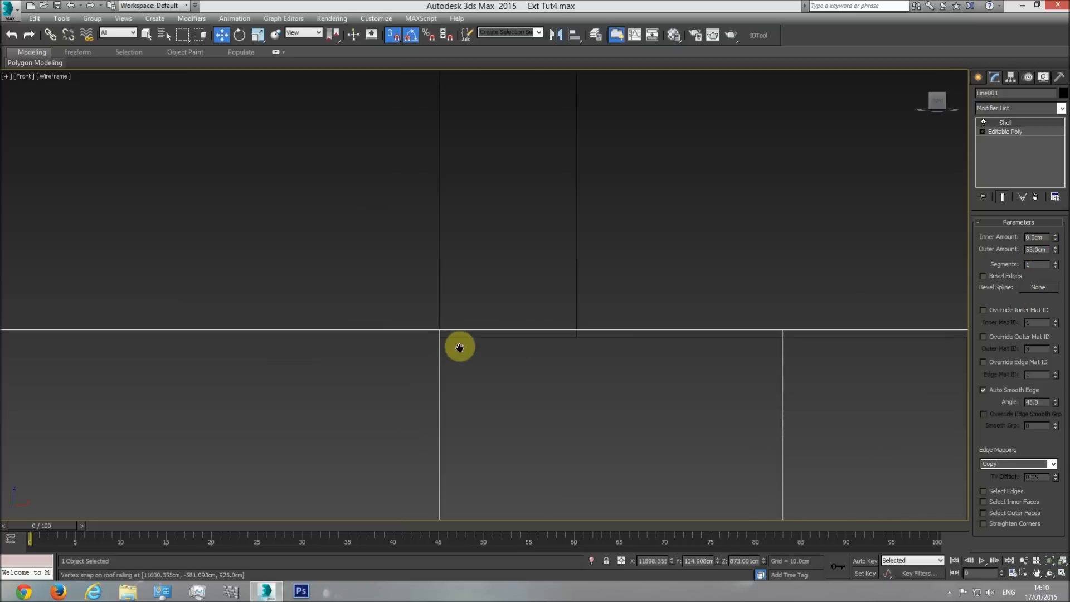
key("p")
left_click(1049, 574)
key("F3")
left_click_drag(484, 319, 569, 368)
scroll(533, 339, "down", 3)
middle_click_drag(569, 369, 485, 288)
scroll(577, 342, "up", 5)
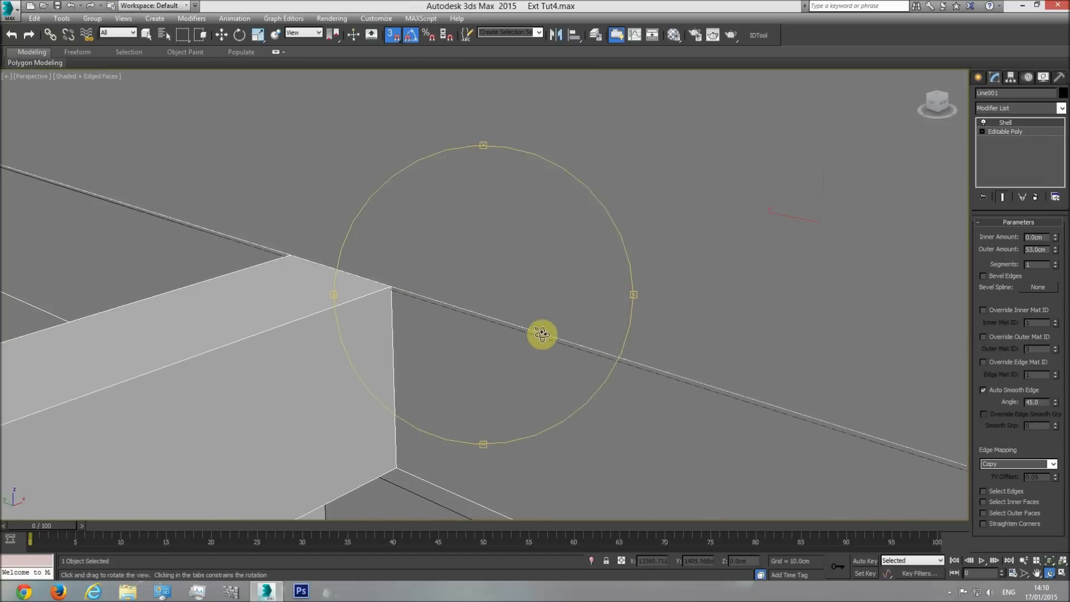
key("w")
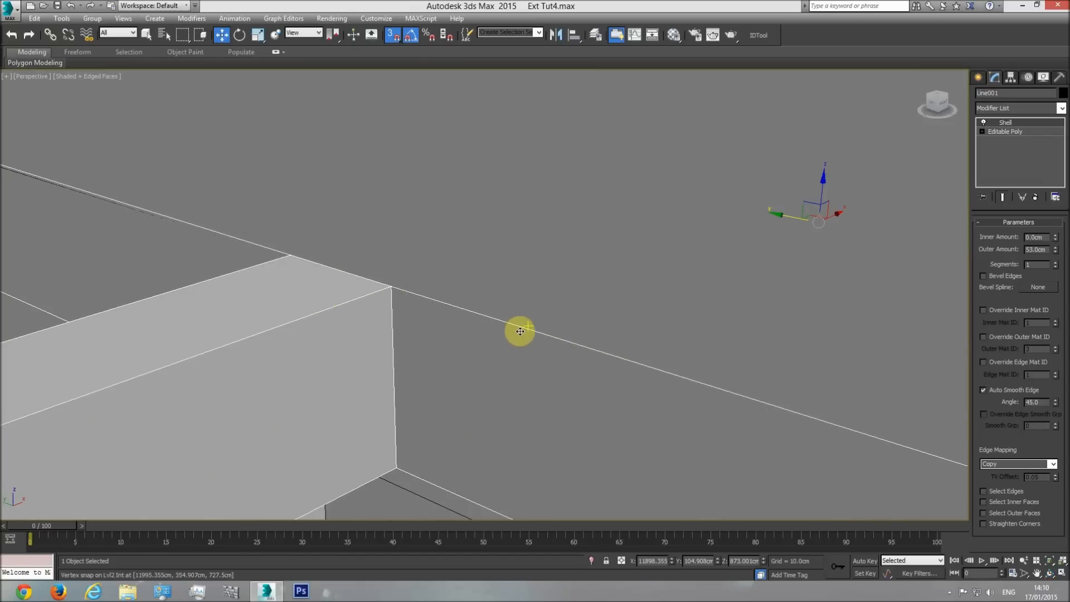
left_click_drag(513, 329, 517, 330)
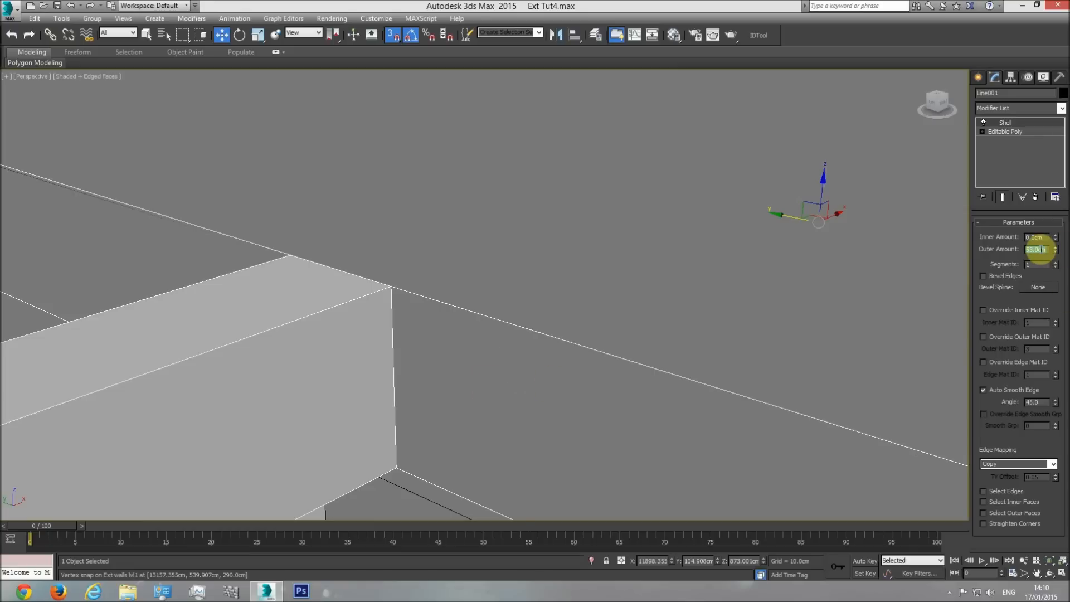
Set the overhang slab's Shell outer amount to 52 cm and recheck its joint with the roof railing in front and perspective views.
scroll(750, 358, "down", 8)
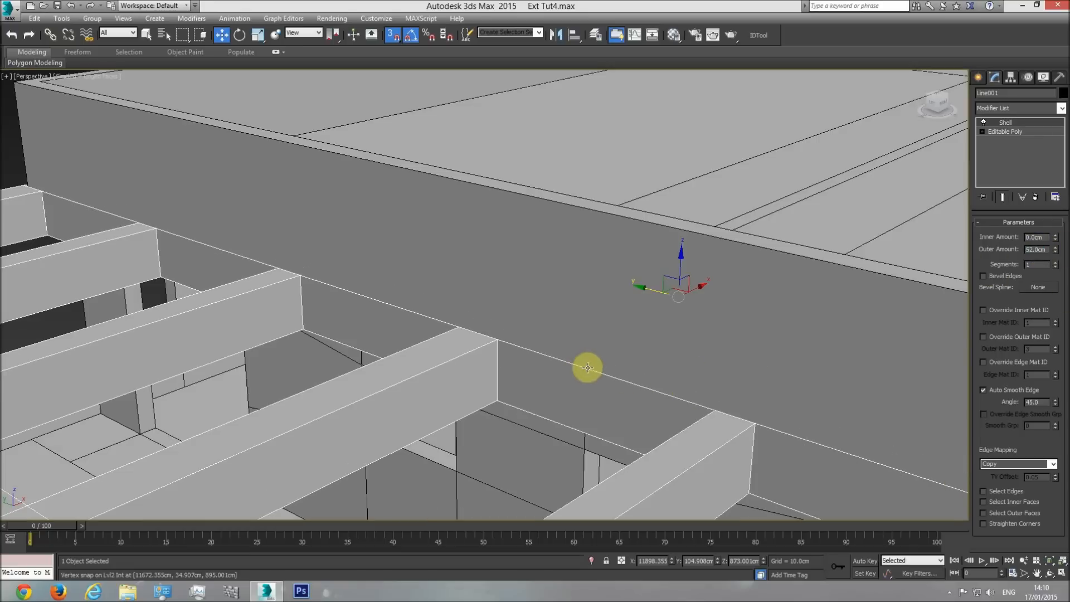
scroll(556, 406, "up", 5)
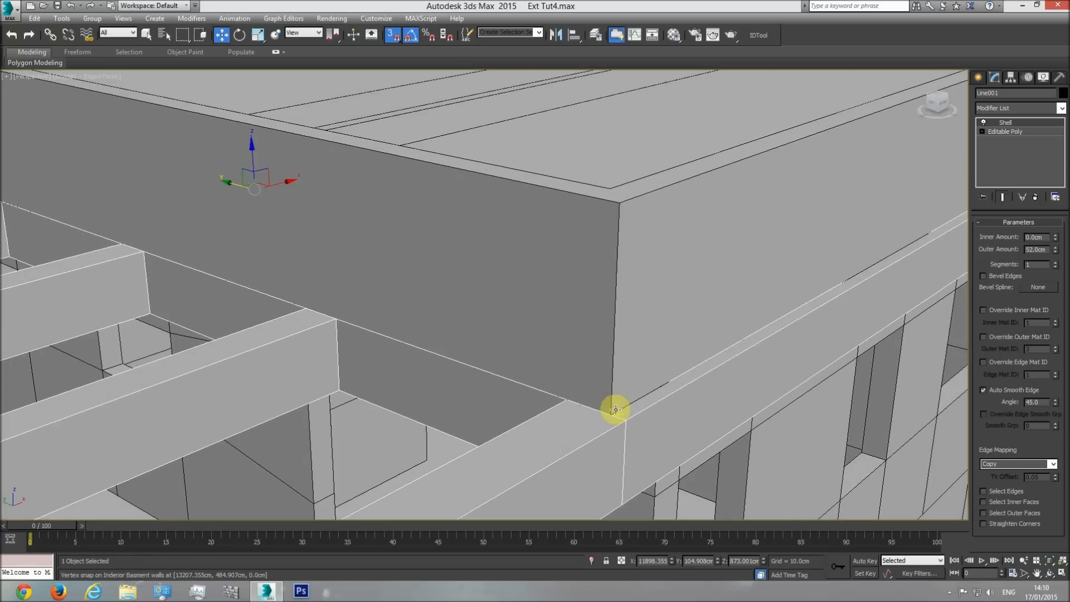
key("f")
scroll(478, 327, "up", 5)
key("F3")
scroll(395, 387, "up", 10)
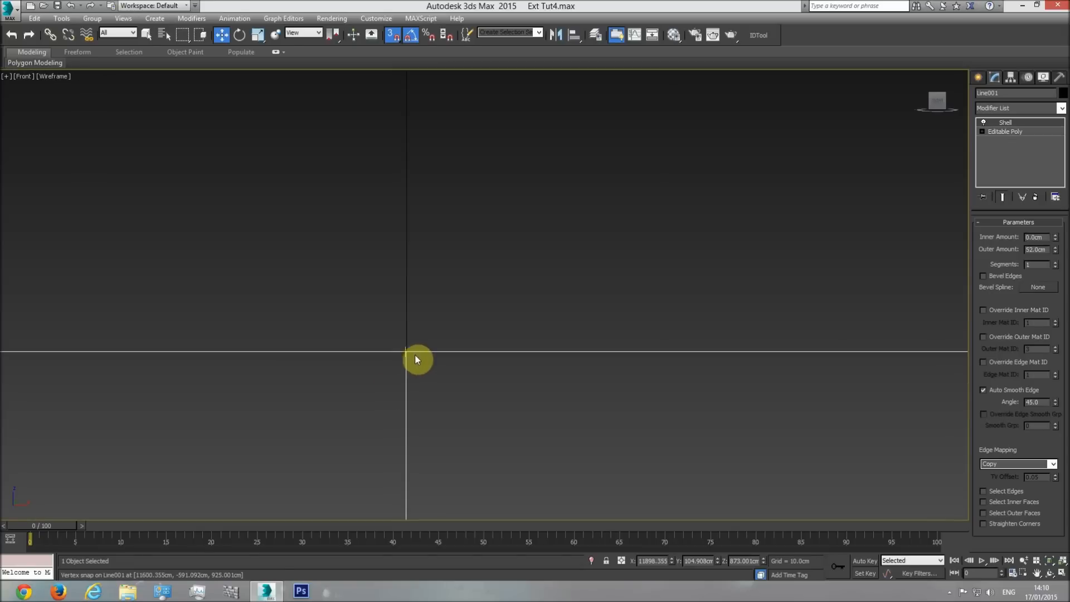
scroll(413, 344, "down", 6)
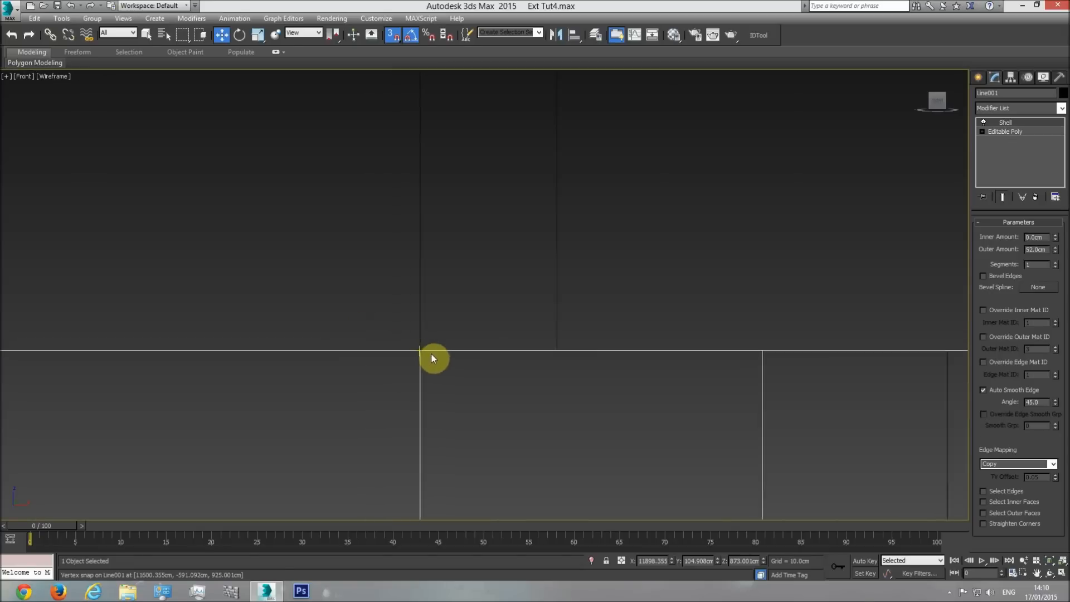
key("p")
left_click(1049, 572)
key("F3")
left_click_drag(750, 447, 557, 365)
Measure the roof railing's height above the overhang in the elevation drawing with a temporary box, and discard the box.
key("t")
scroll(501, 357, "down", 5)
scroll(608, 340, "up", 6)
middle_click_drag(576, 334, 488, 334)
middle_click_drag(567, 336, 477, 335)
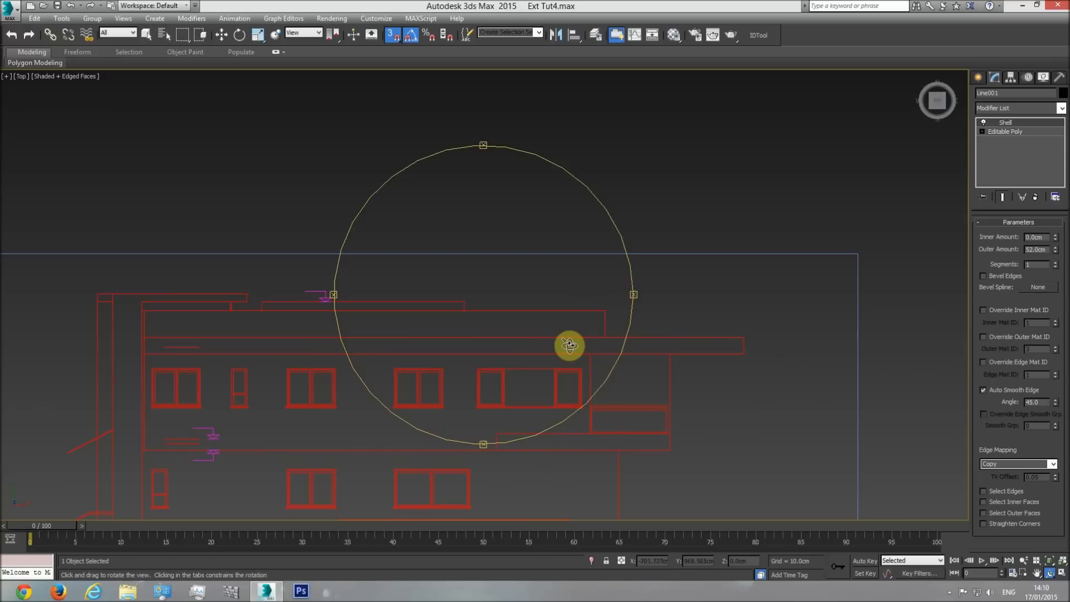
mouse_move(494, 341)
middle_mouse_down()
mouse_move(598, 333)
mouse_move(423, 335)
middle_mouse_up()
scroll(557, 330, "up", 4)
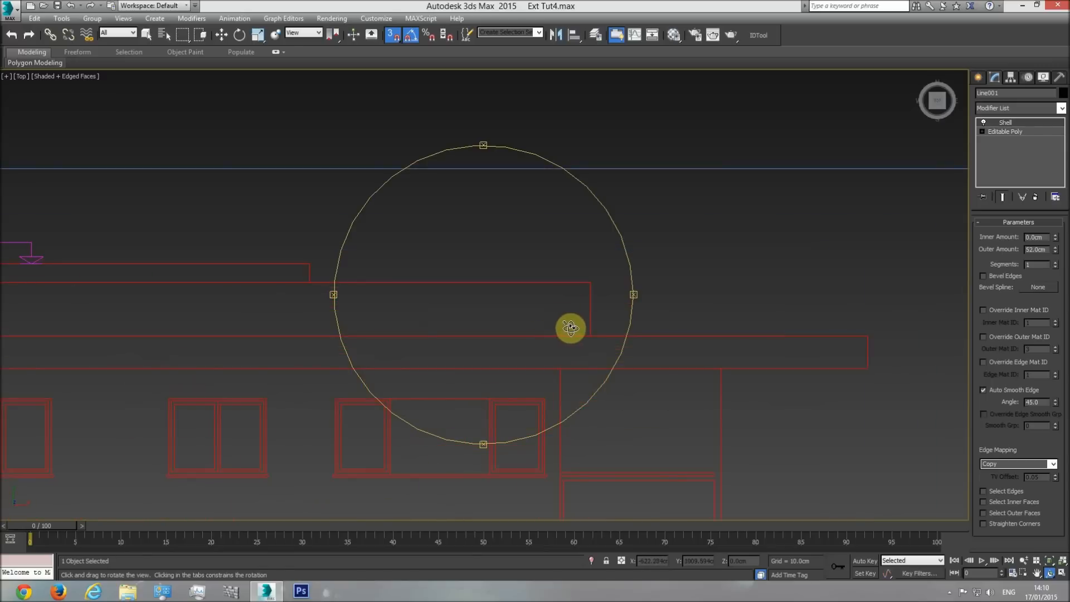
left_click(978, 77)
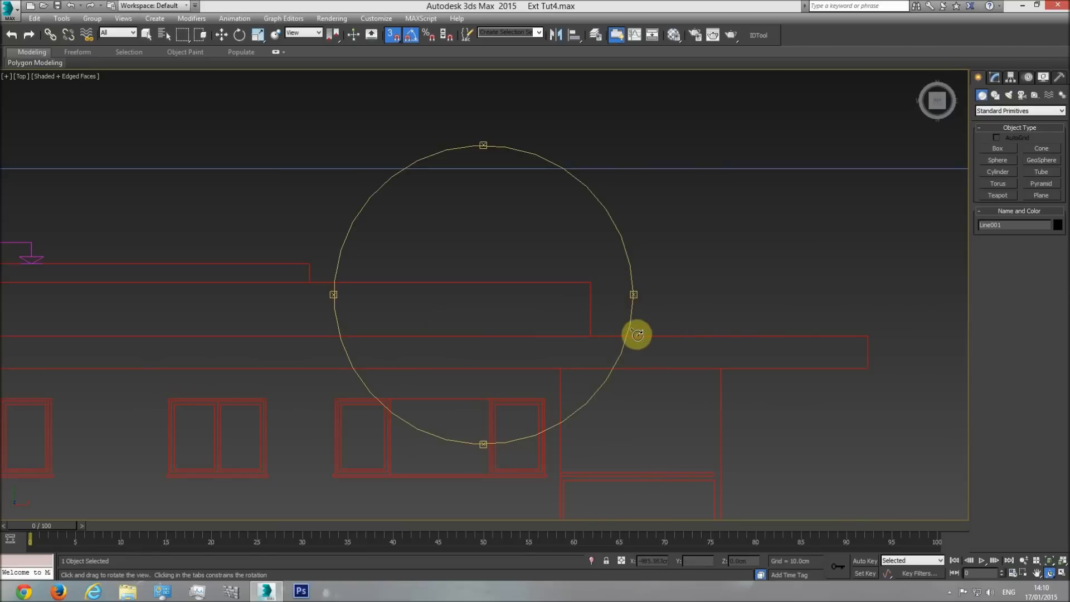
left_click(997, 148)
left_click_drag(591, 331, 594, 277)
left_click(599, 217)
key("w")
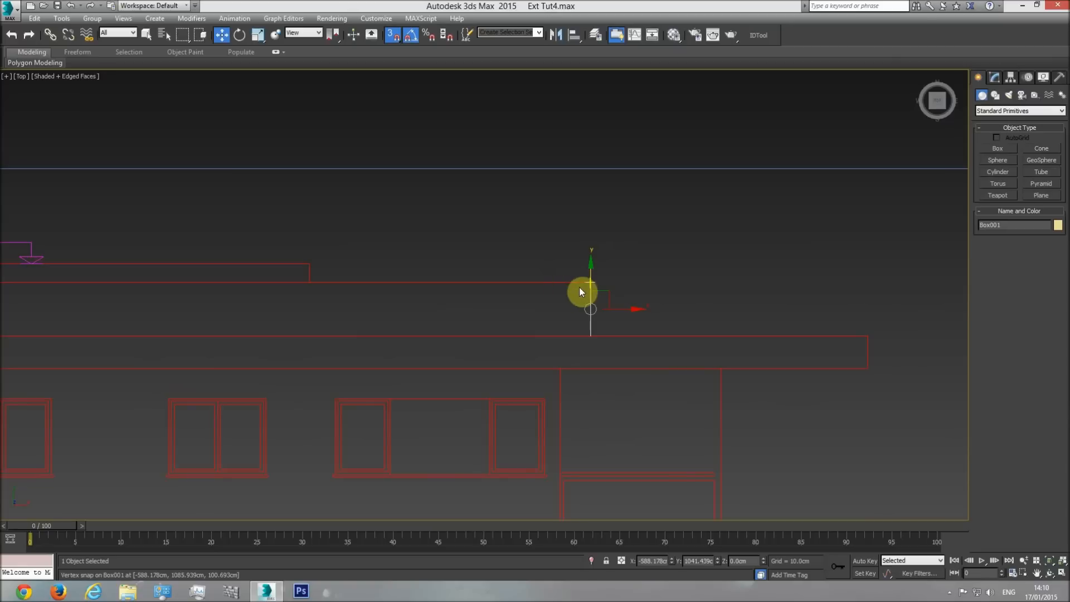
left_click(664, 330)
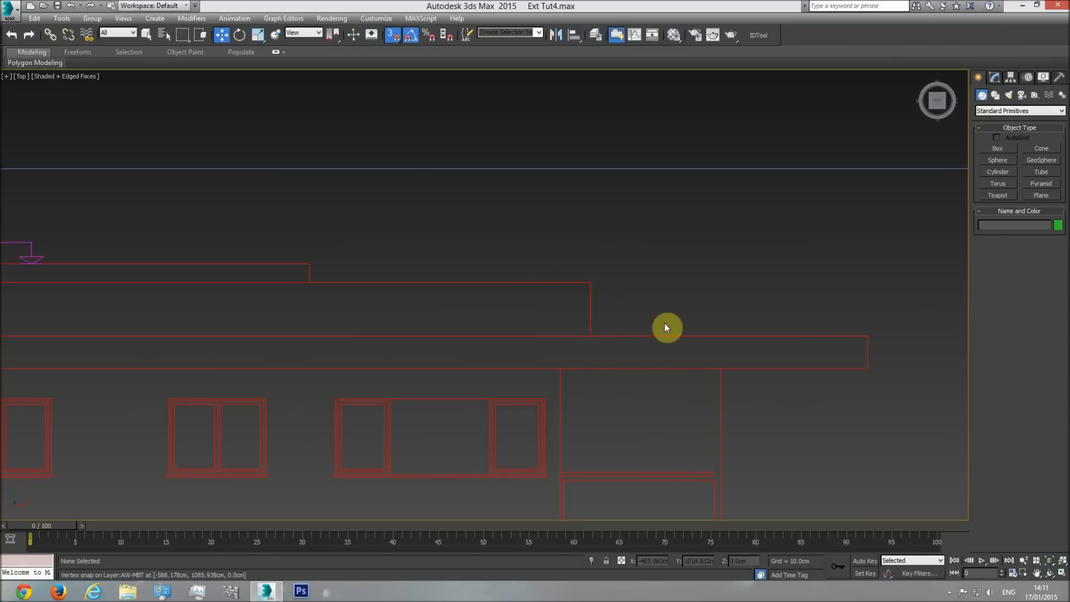
Create a helper box 89 cm long beside the roof railing in the front view and snap its bottom to the overhang slab's top.
key("f")
scroll(409, 334, "down", 3)
scroll(450, 342, "up", 6)
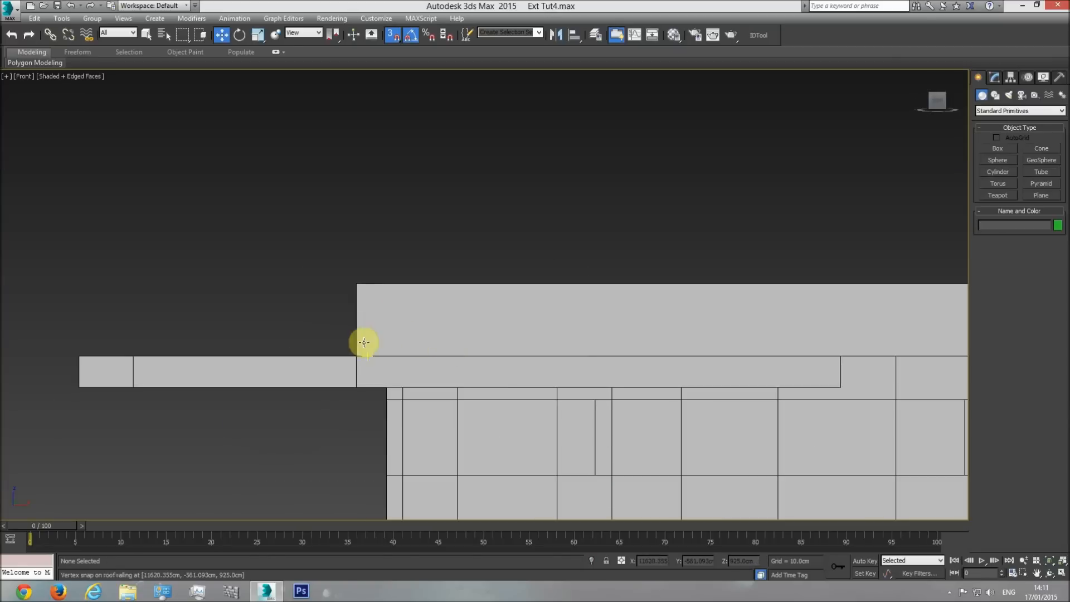
left_click_drag(305, 332, 280, 270)
left_click(997, 150)
left_click_drag(336, 328, 322, 253)
left_click_drag(344, 184, 1065, 329)
type("89")
key("Return")
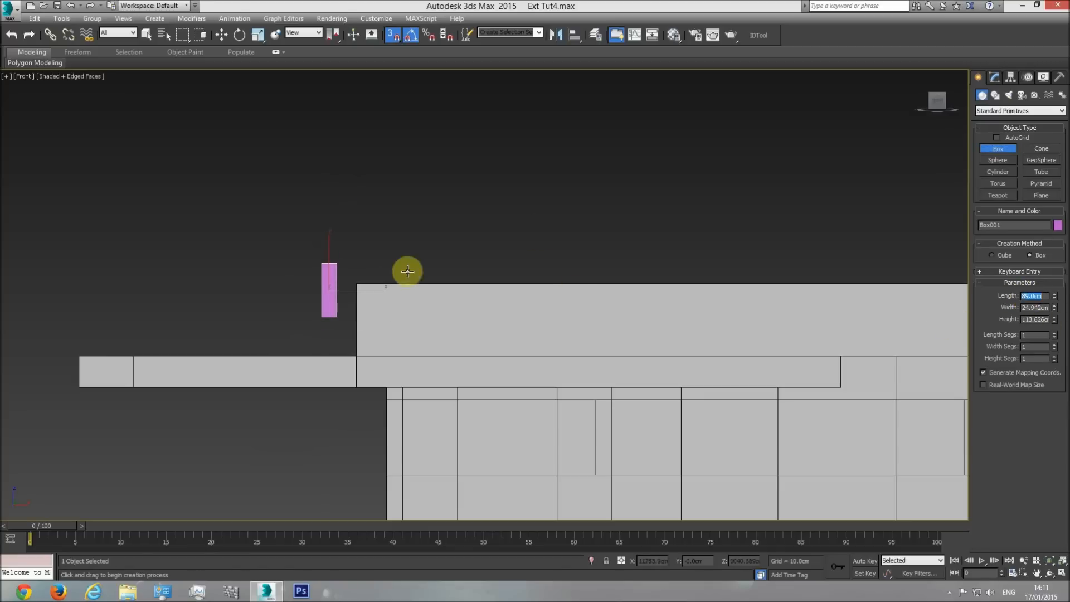
key("w")
left_click_drag(321, 316, 354, 351)
Set the roof railing's Shell outer amount to 89 cm to match the helper box, and delete the helper box.
left_click(375, 286)
left_click(996, 78)
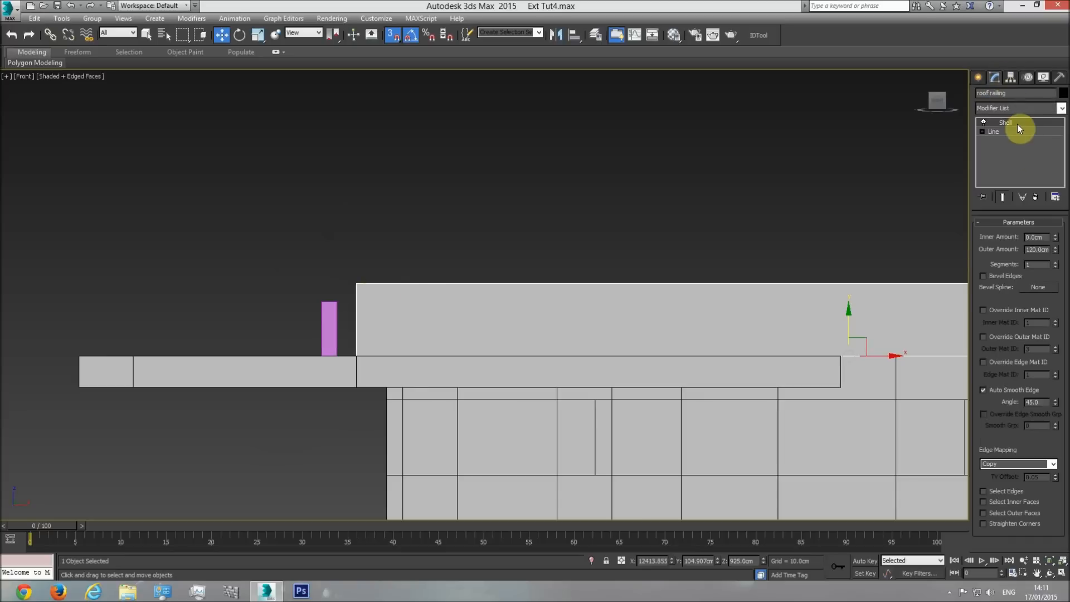
type("8")
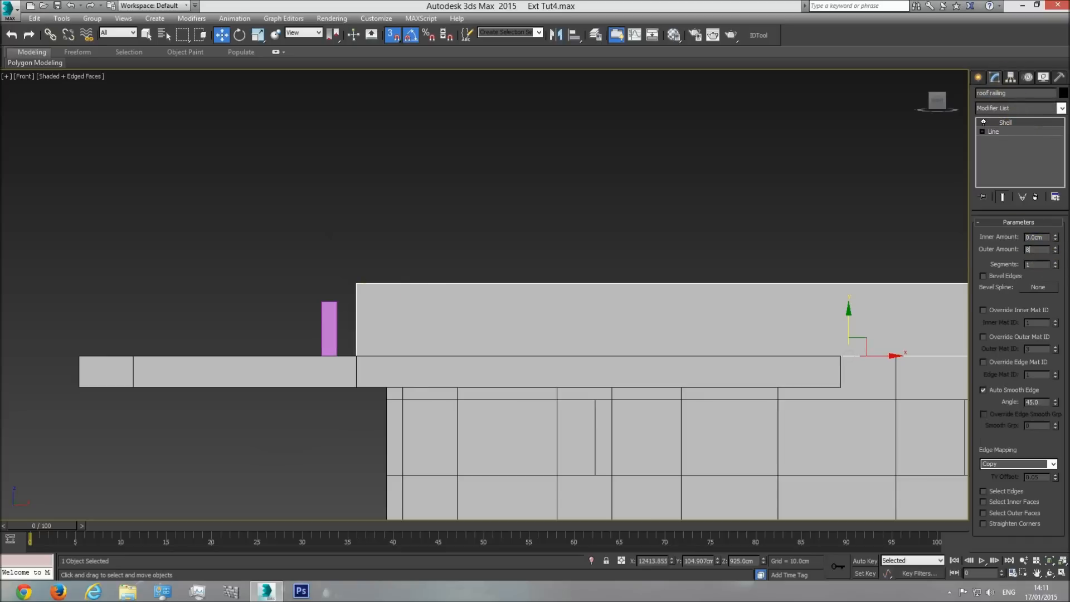
type("9")
key("Return")
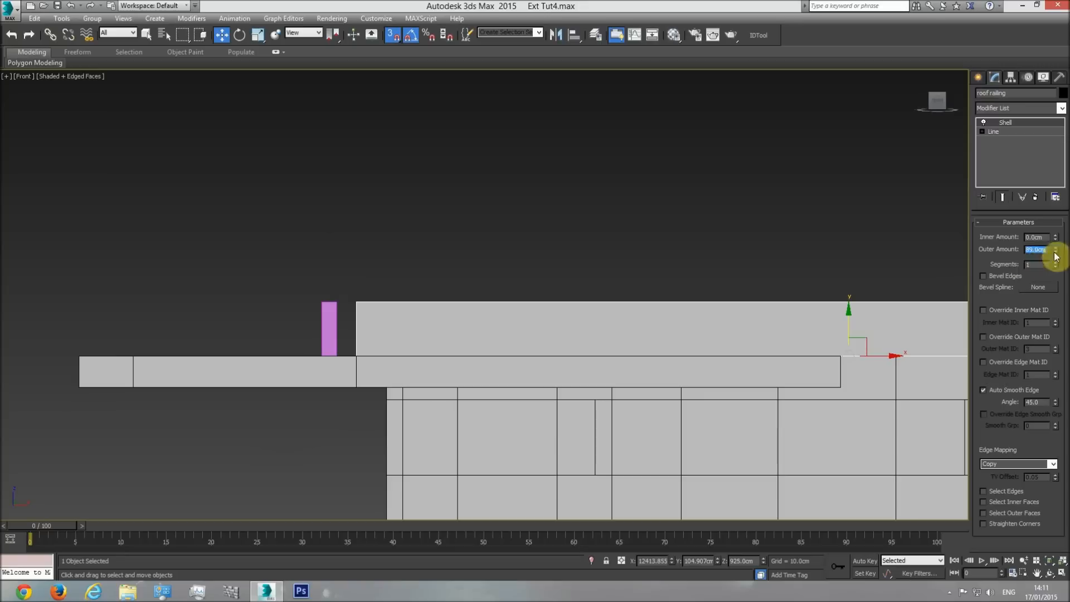
left_click(328, 319)
key("Delete")
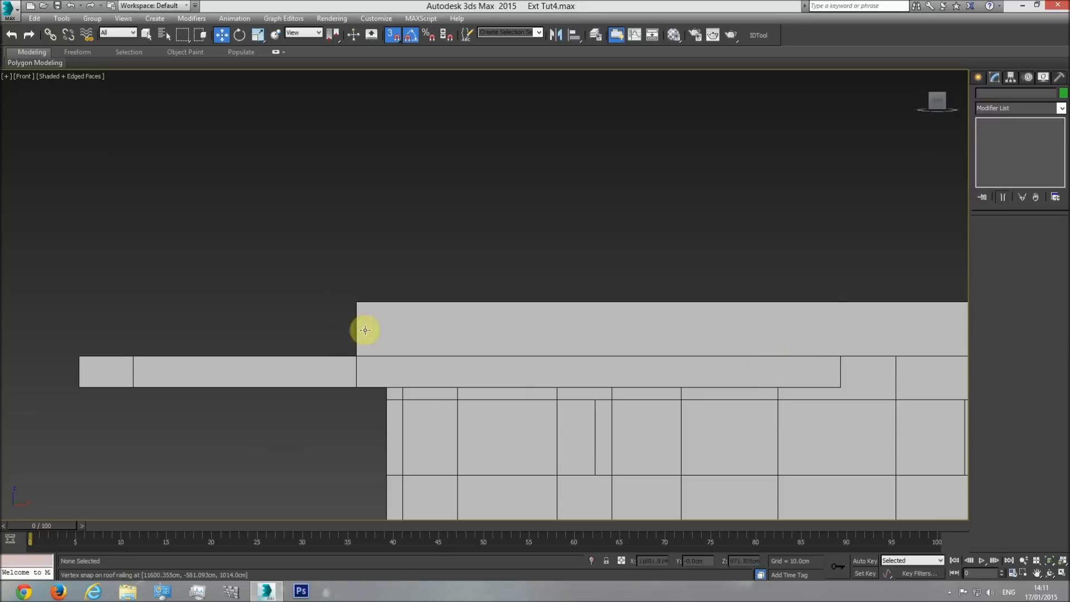
Try hiding the roof floor in perspective to see the interior walls beneath it, and undo the hiding.
key("p")
left_click(1049, 572)
left_click_drag(490, 301, 470, 321)
right_click(470, 321)
left_click(611, 255)
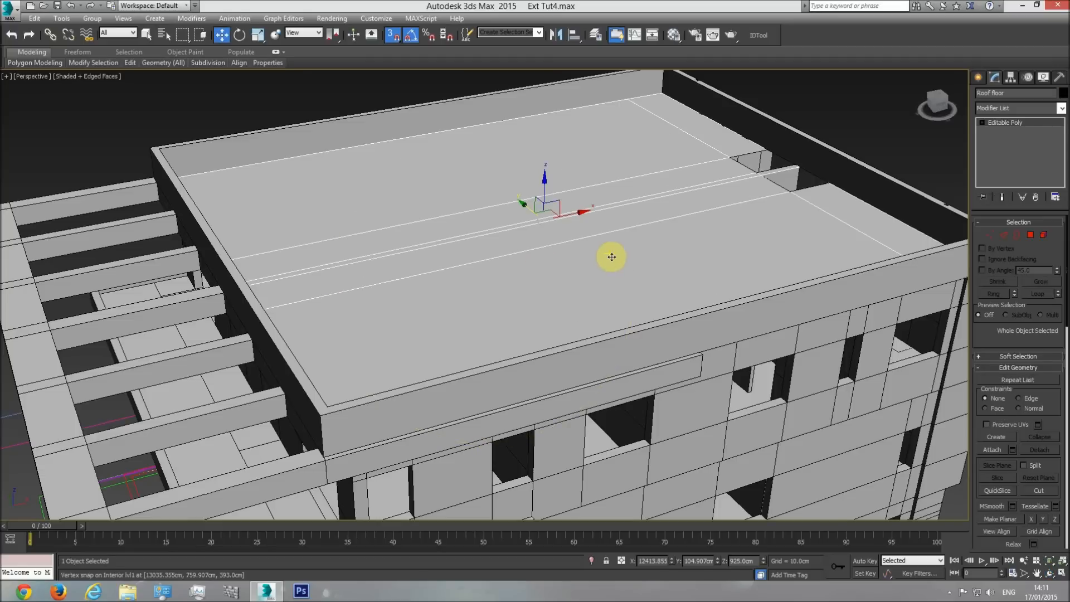
right_click(748, 229)
left_click(773, 199)
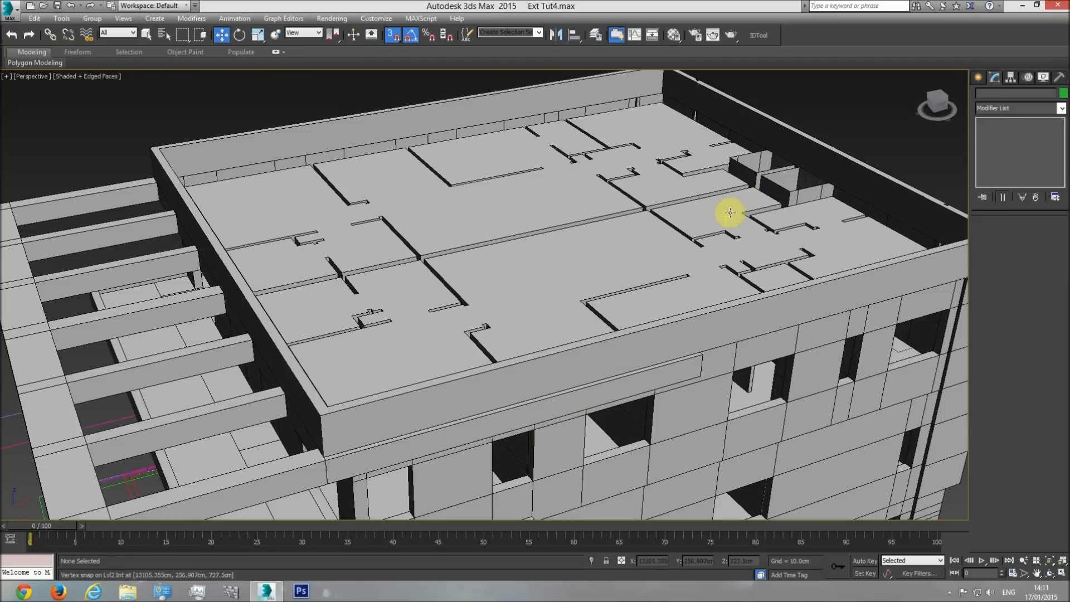
key("ctrl+z")
Compare the roof floor's level with the tops of the second-level interior walls in the front wireframe view.
key("f")
key("F3")
scroll(644, 285, "up", 3)
left_click(703, 306)
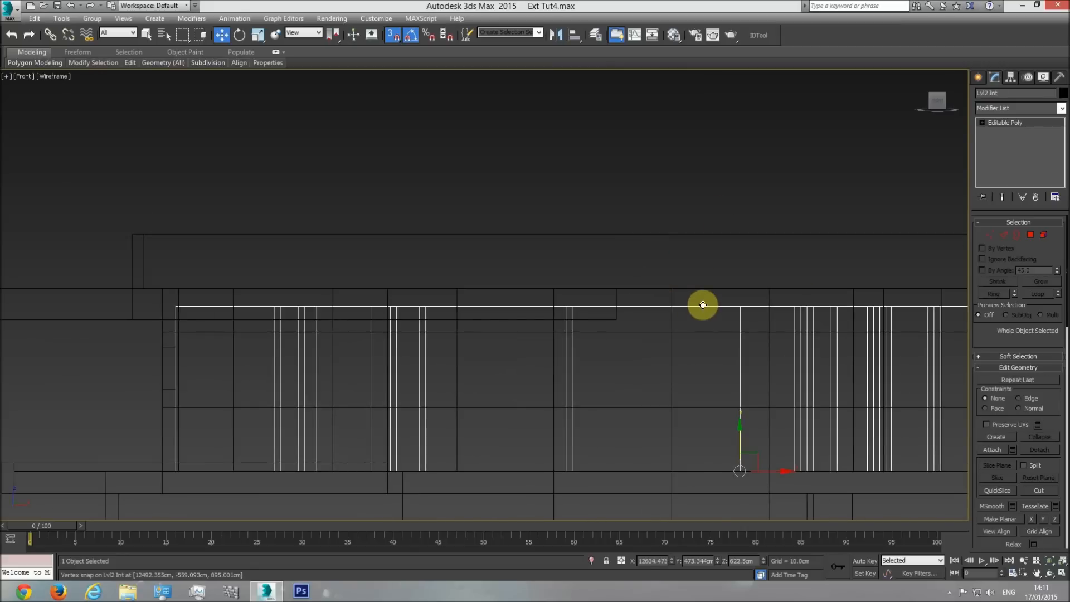
left_click(703, 305)
key("p")
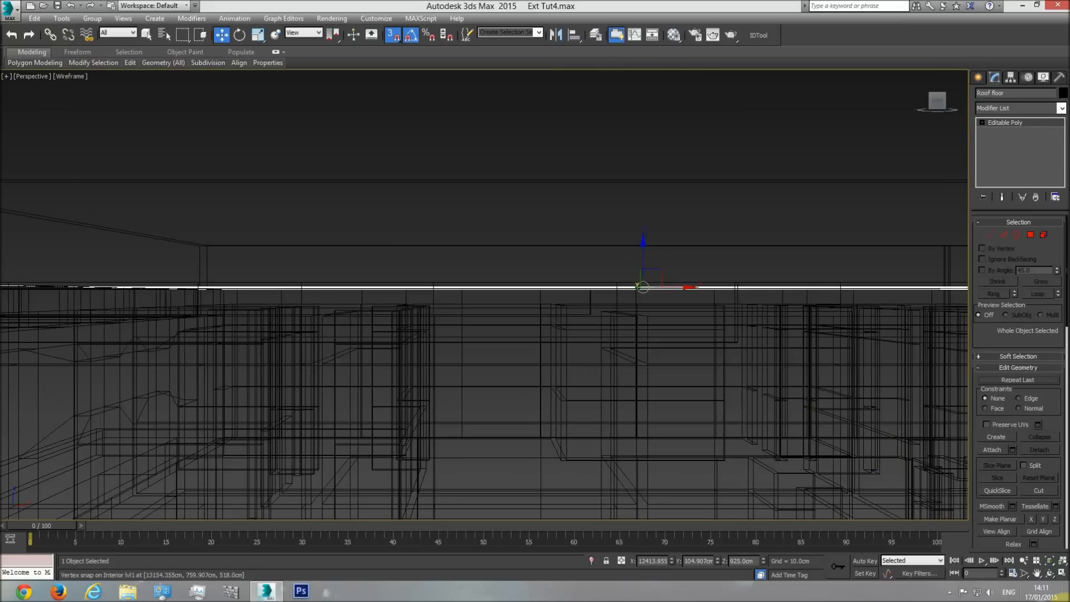
Inspect the shaded roof floor, railing and overhang slab from several sides in perspective.
left_click(1050, 572)
key("F3")
mouse_move(525, 312)
left_mouse_down()
mouse_move(547, 346)
mouse_move(654, 285)
left_mouse_up()
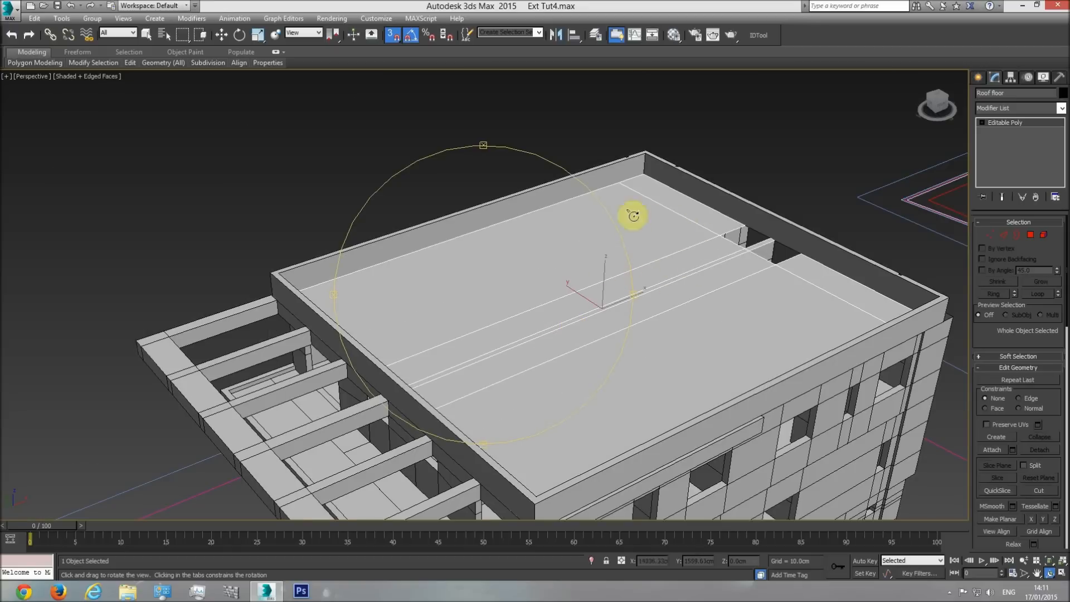
key("w")
left_click(739, 144)
middle_click_drag(628, 349, 572, 292, "alt")
left_click(1050, 573)
left_click_drag(519, 343, 444, 334)
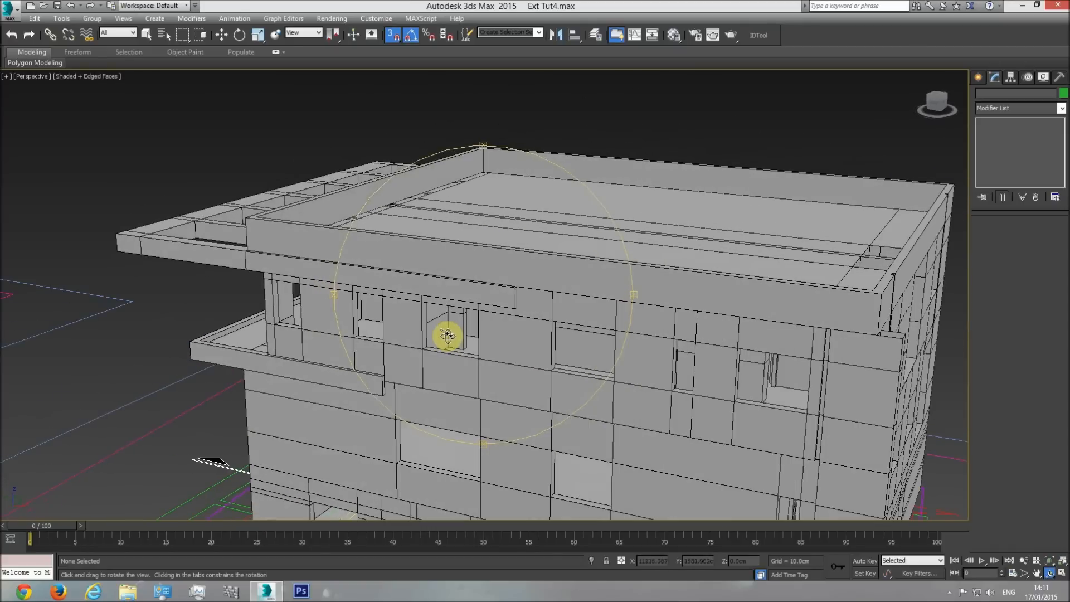
Select the overhang slab and check its outline in the side elevation drawings in the top view.
key("w")
left_click(508, 290)
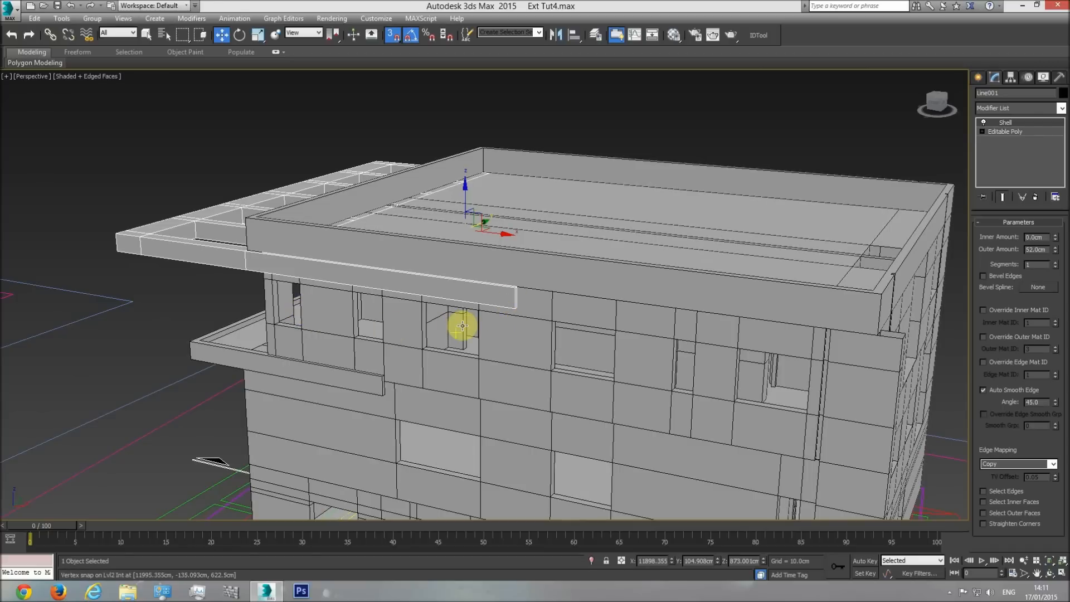
key("t")
scroll(497, 348, "down", 6)
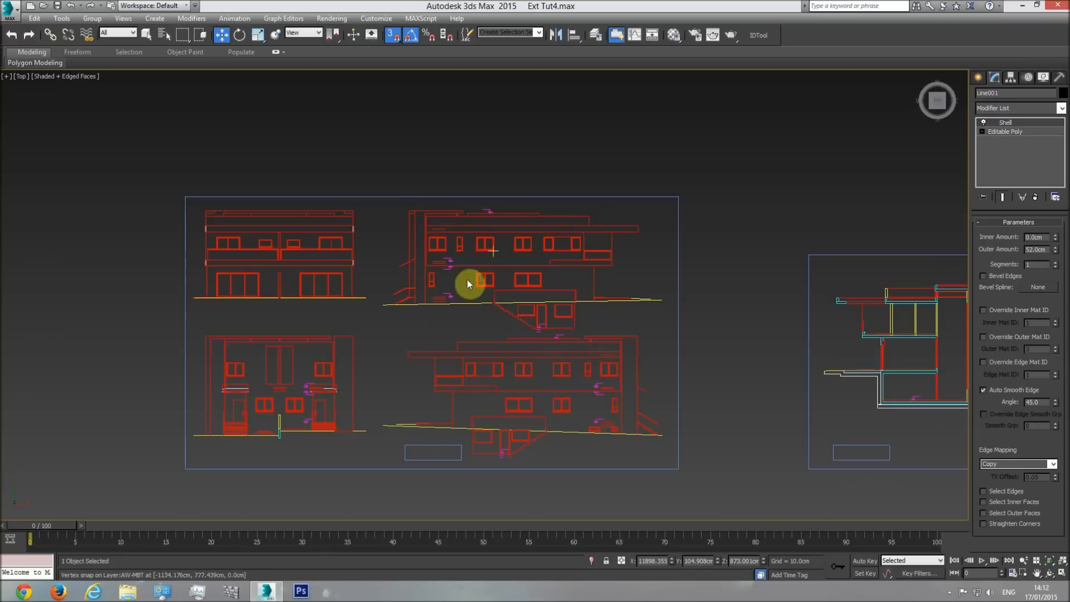
scroll(580, 276, "up", 4)
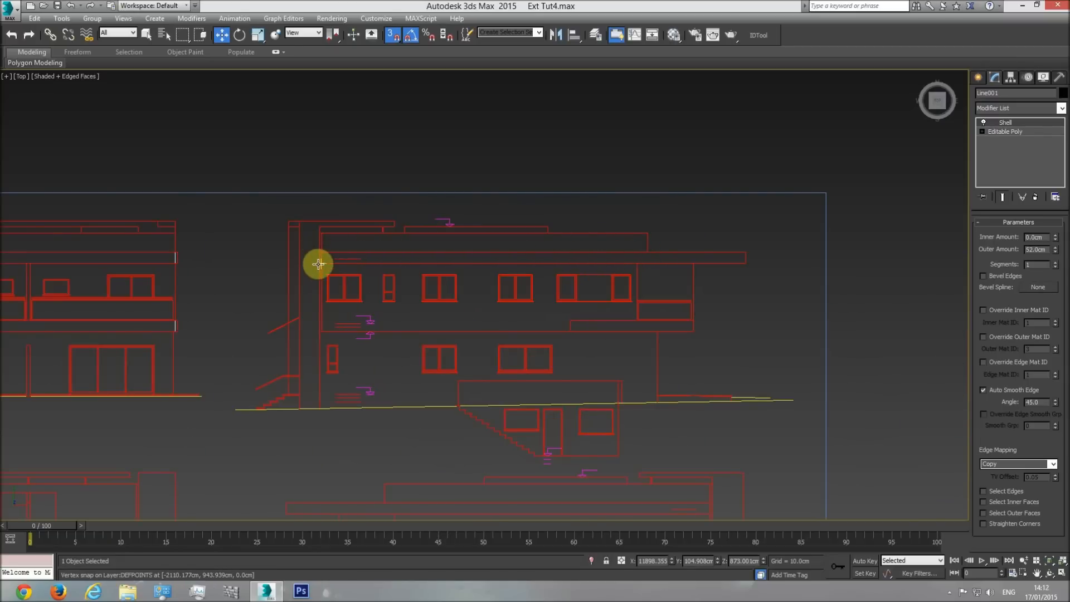
scroll(489, 265, "down", 2)
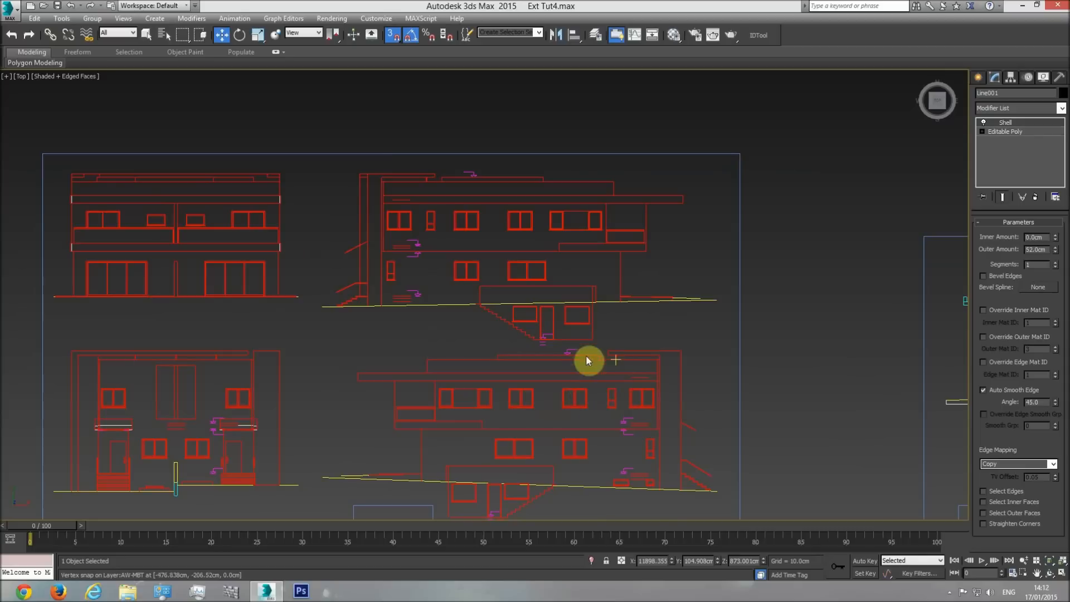
middle_click_drag(566, 375, 410, 320)
scroll(411, 320, "down", 2)
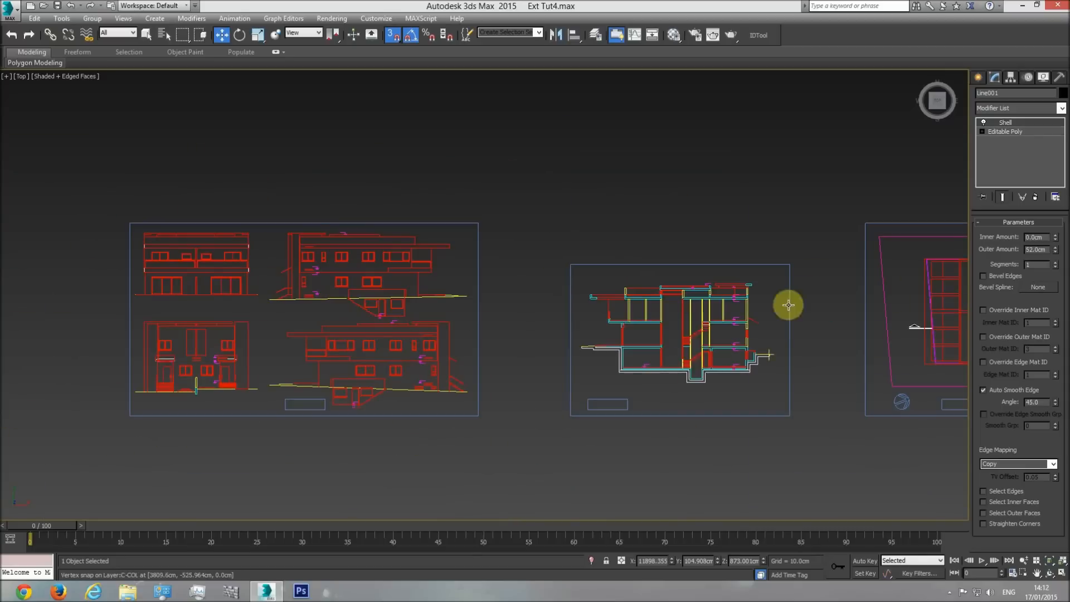
Compare the overhang's extent across the elevation, section and roof plan drawings.
middle_click_drag(737, 311, 503, 301)
middle_click_drag(421, 332, 621, 323)
middle_click_drag(520, 323, 381, 319)
middle_click_drag(749, 308, 516, 293)
scroll(529, 332, "down", 2)
scroll(312, 276, "up", 2)
middle_click_drag(356, 279, 437, 277)
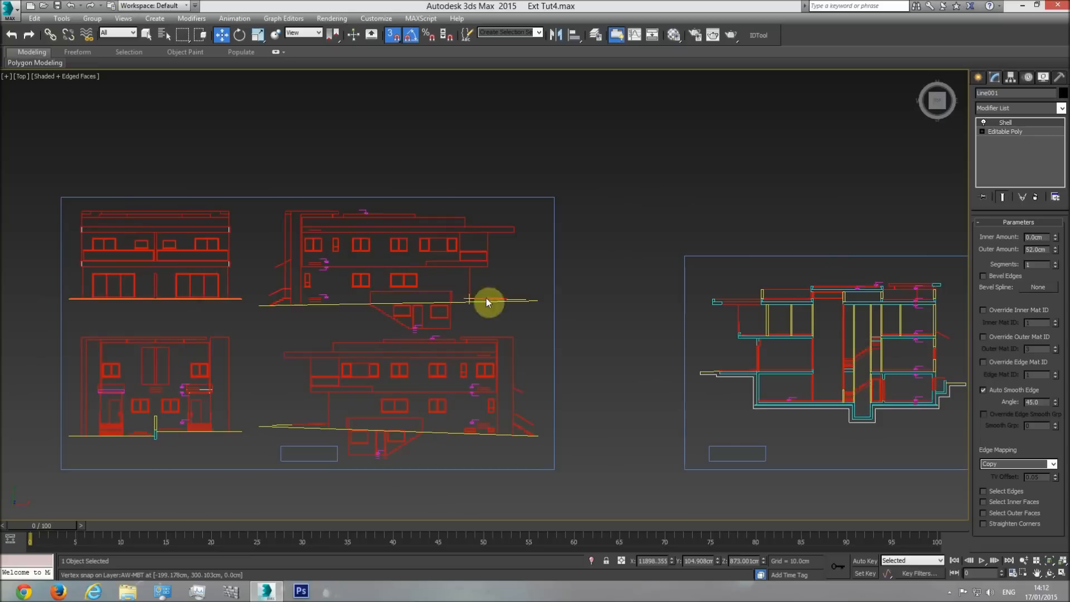
middle_click_drag(923, 388, 557, 372)
middle_click_drag(966, 327, 784, 324)
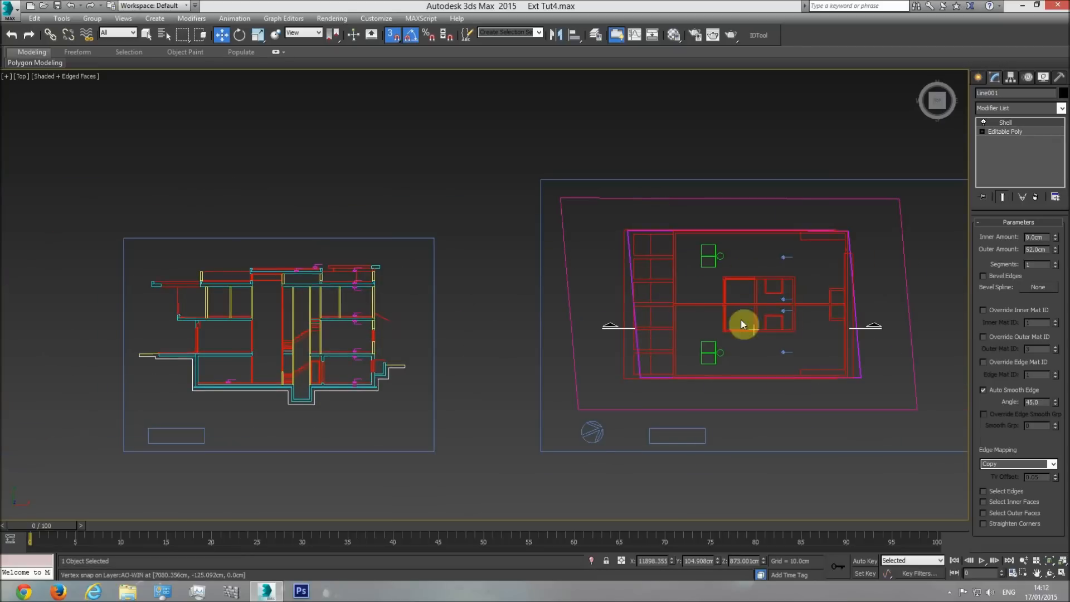
middle_click_drag(513, 326, 802, 309)
middle_click_drag(394, 310, 550, 303)
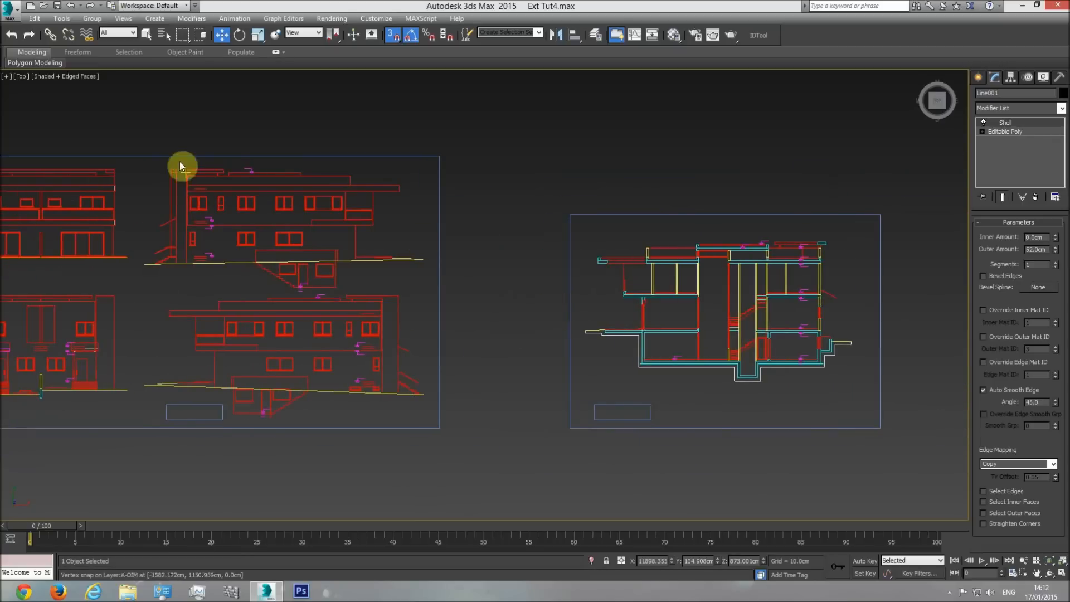
Recheck the overhang's far end in the upper side elevation, and rename the overhang slab as Shading element.
middle_click_drag(221, 252, 356, 277)
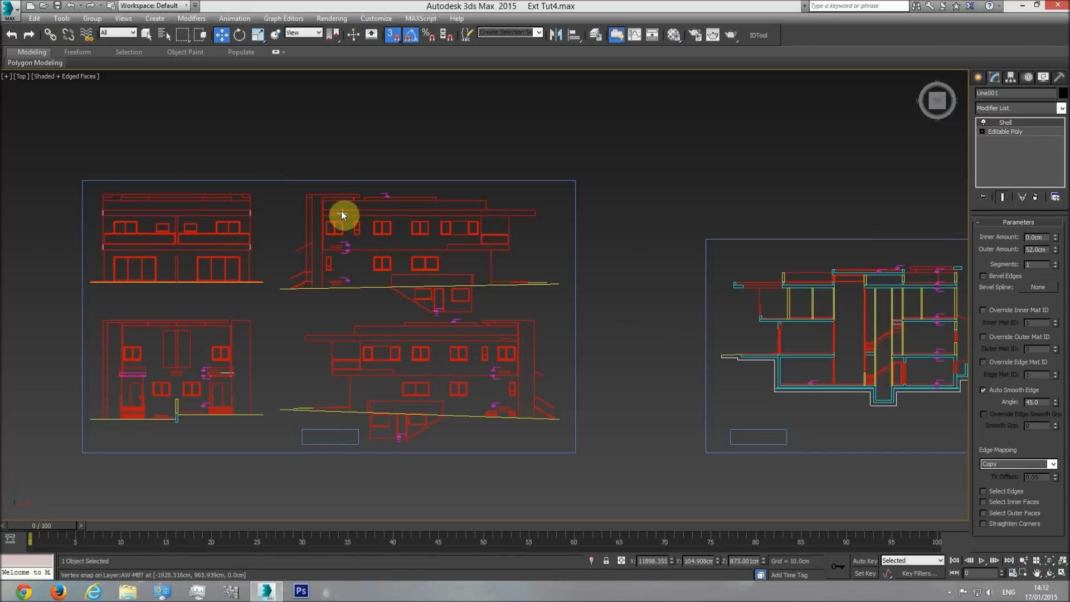
scroll(341, 214, "up", 5)
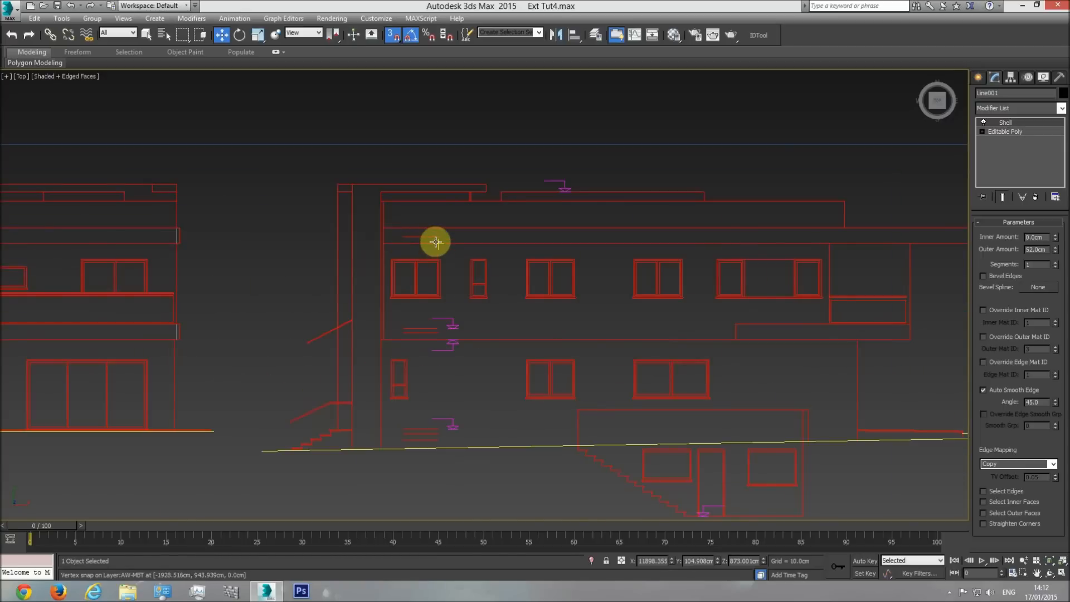
scroll(597, 341, "down", 10)
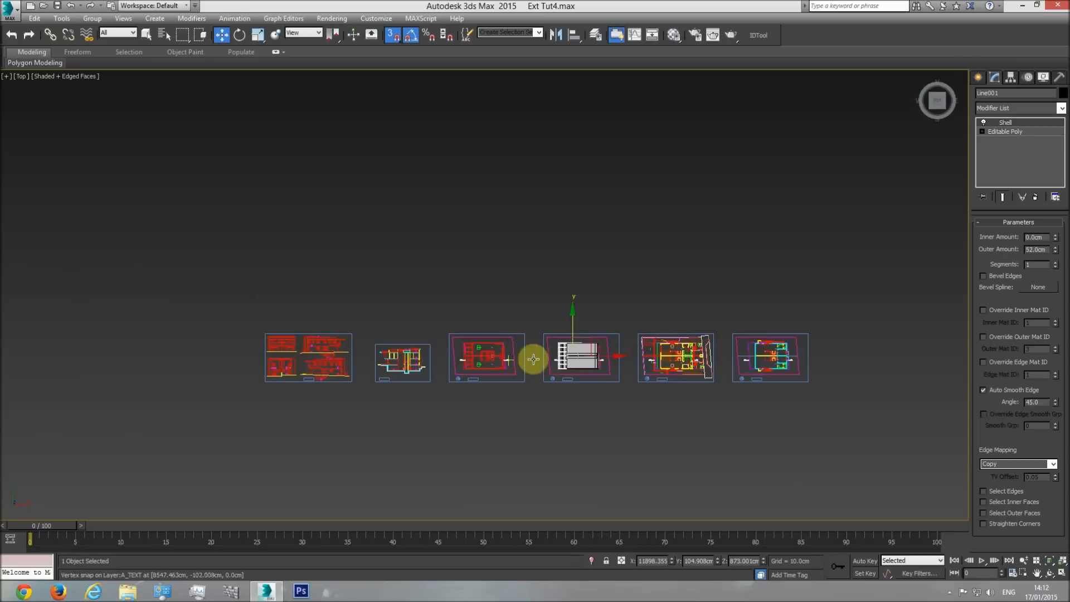
scroll(625, 393, "up", 10)
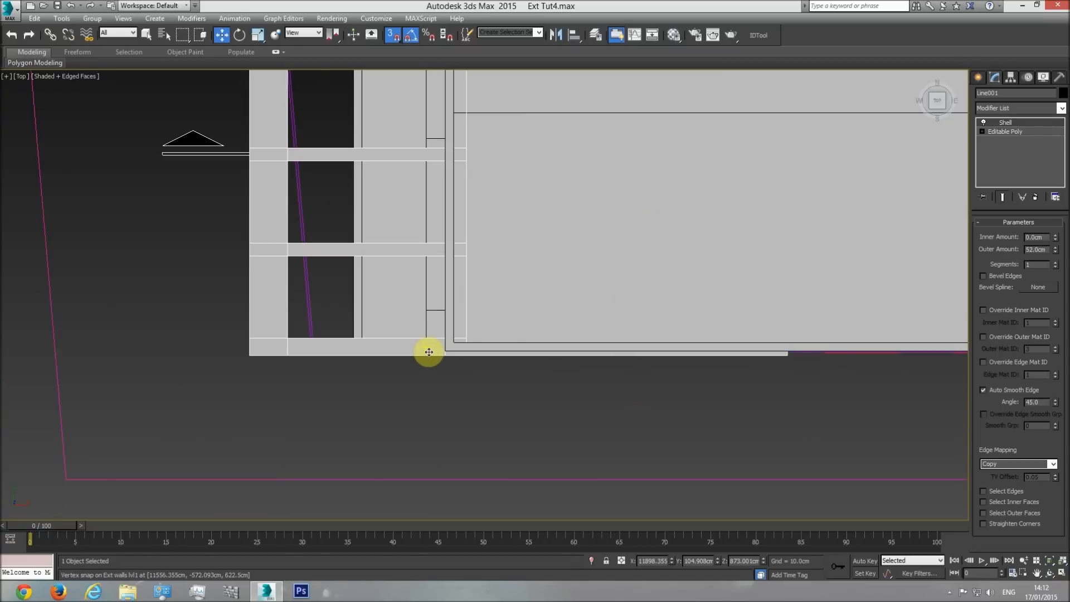
left_click(1005, 93)
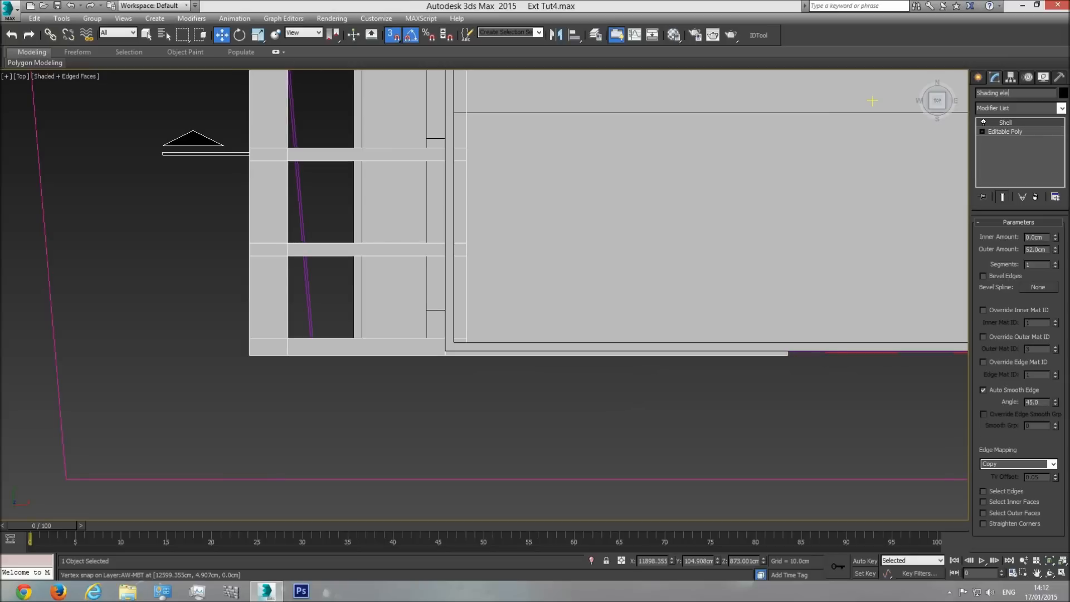
Select the two end vertices of the shading element's lower side strip and locate the adjacent wall corner in the wireframe plan.
left_click(1017, 132)
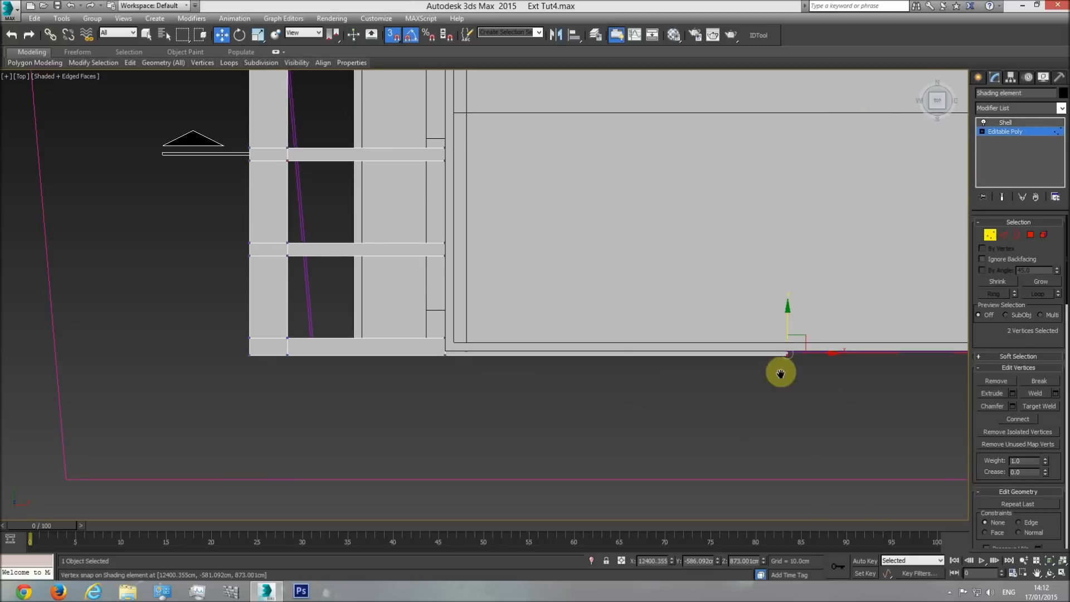
middle_click_drag(826, 375, 540, 378)
key("F3")
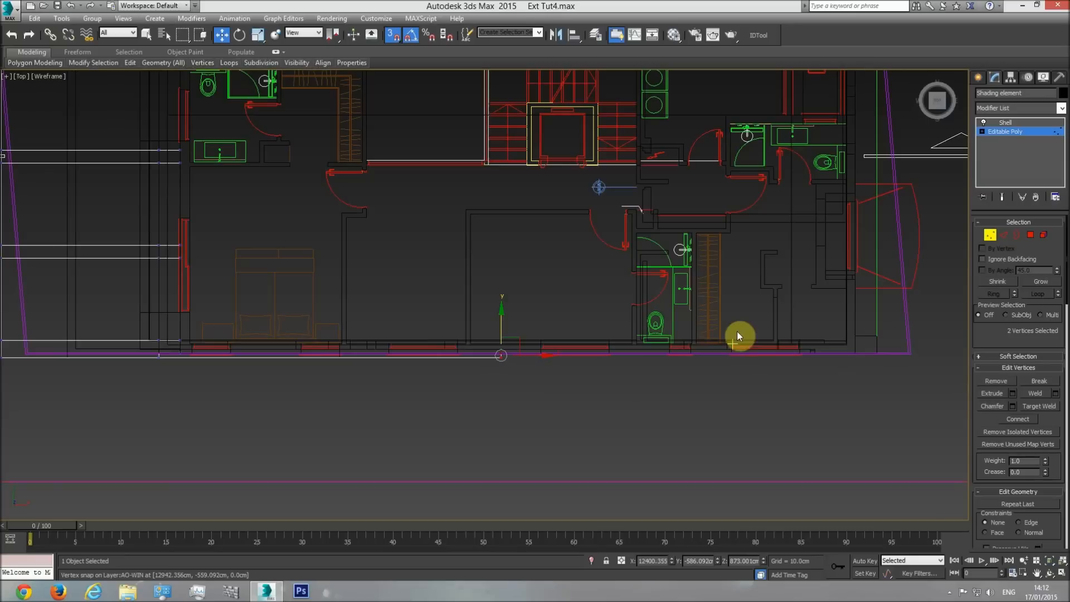
scroll(810, 372, "up", 5)
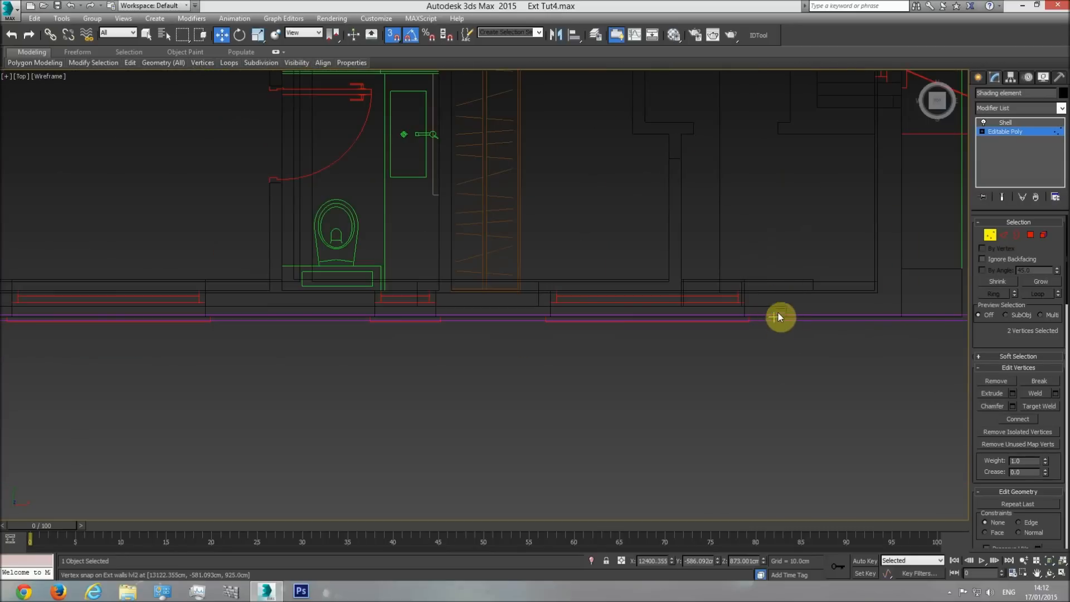
middle_click_drag(412, 384, 633, 411)
scroll(633, 411, "down", 11)
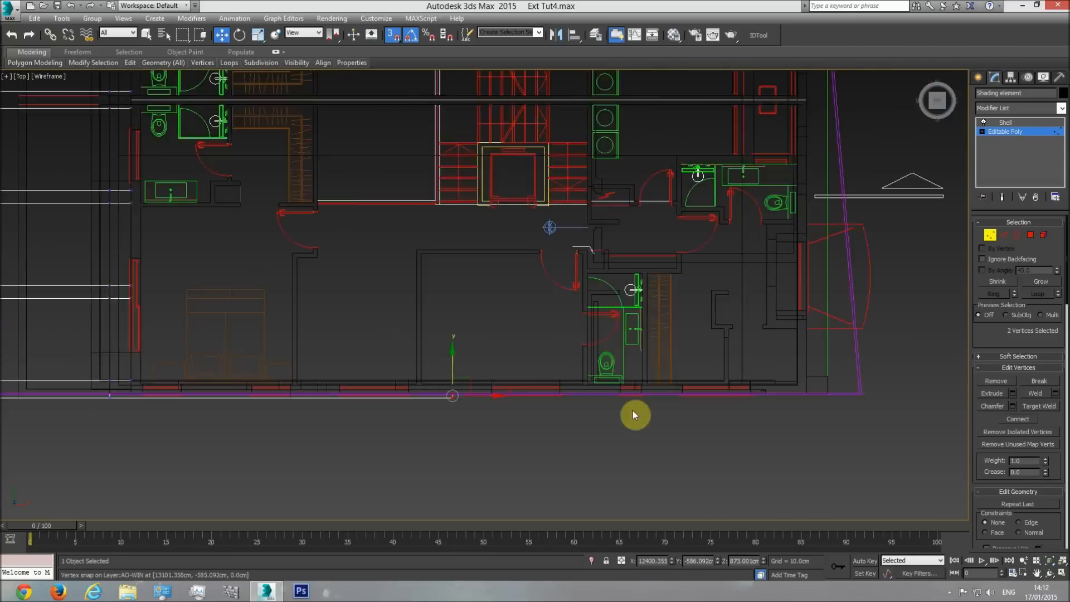
Examine in the side elevation drawing where the shading element's strip ends relative to the wall corner.
middle_click_drag(171, 332, 795, 347)
middle_click_drag(252, 339, 538, 334)
middle_click_drag(314, 319, 343, 319)
scroll(357, 304, "up", 8)
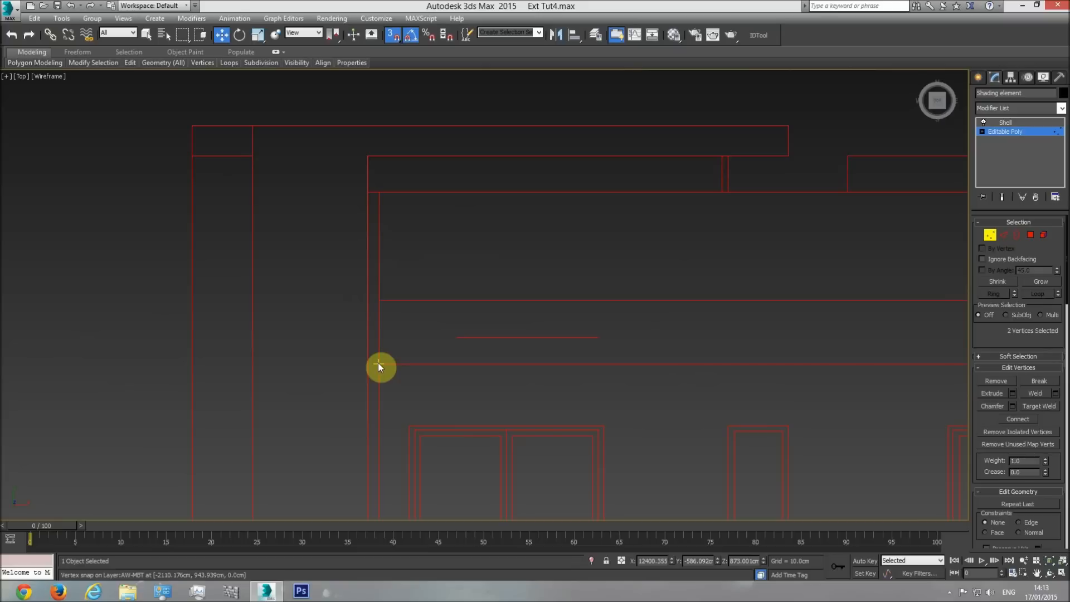
scroll(576, 311, "down", 8)
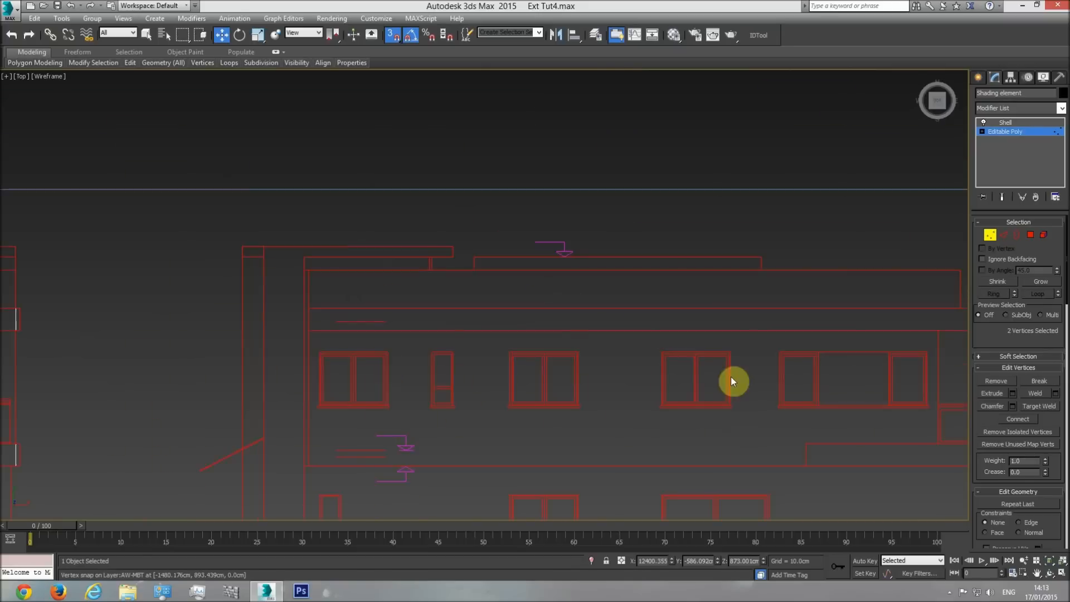
scroll(827, 366, "up", 10)
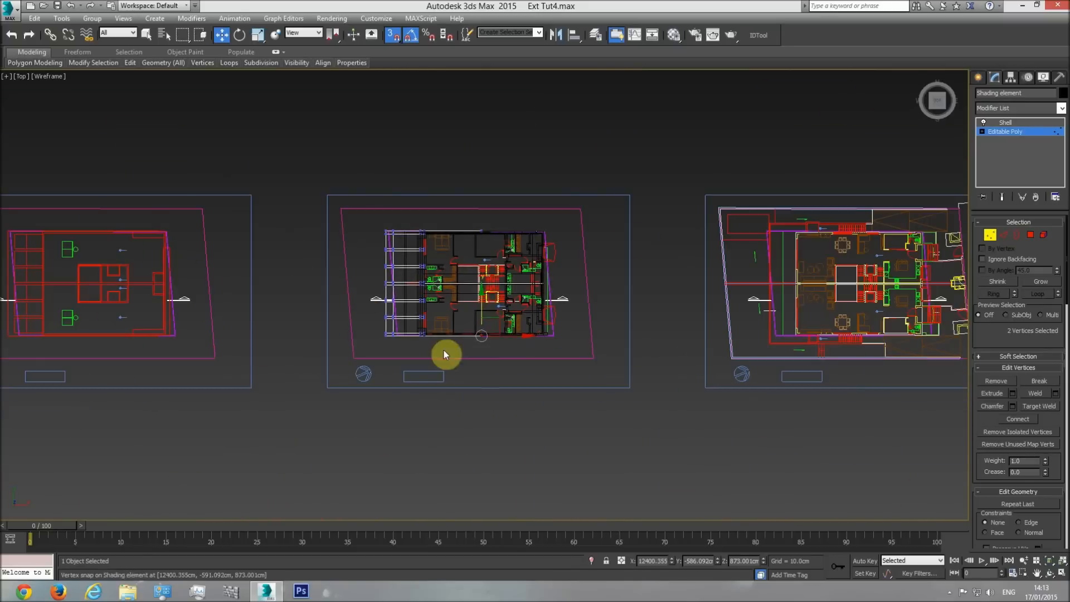
scroll(563, 400, "down", 3)
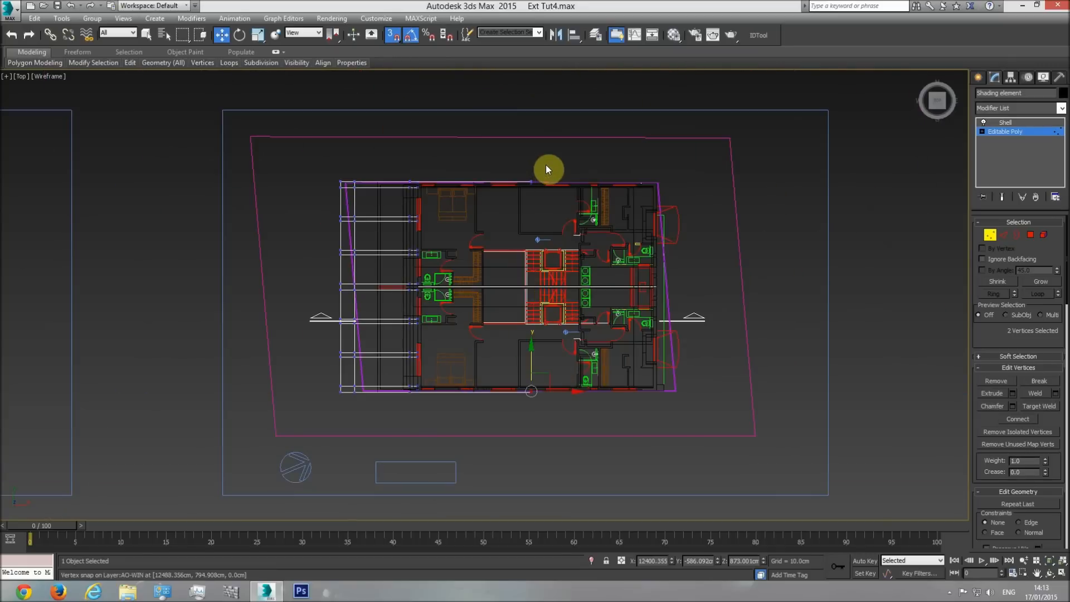
Add the opposite strip's end vertices to the selection and move all four along the facade toward the far wall corner.
left_click_drag(544, 167, 527, 207, "ctrl")
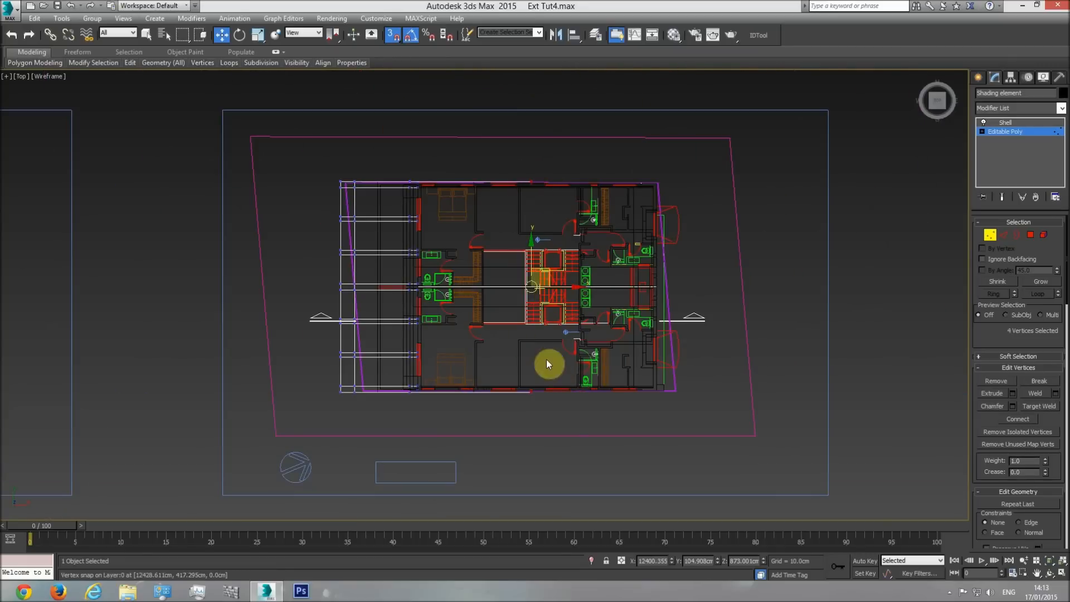
scroll(536, 385, "up", 5)
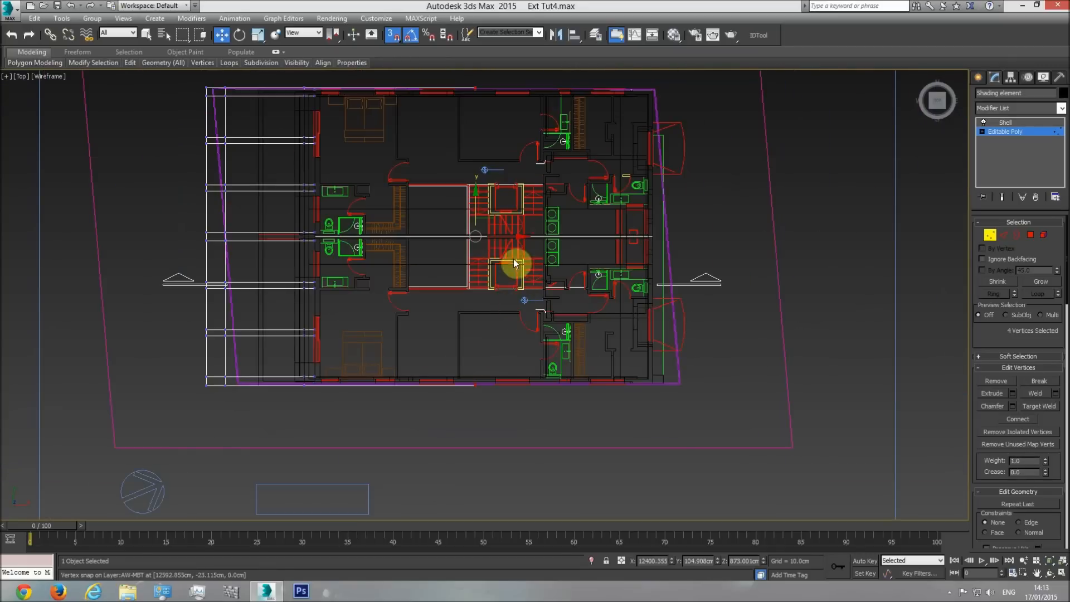
left_click_drag(501, 240, 597, 292)
scroll(629, 385, "up", 5)
Inspect the lengthened shading element's end at the wall corner in shaded perspective, leaving vertex editing and deselecting the element.
key("p")
left_click(1050, 575)
key("F3")
mouse_move(559, 358)
left_mouse_down()
mouse_move(534, 305)
mouse_move(539, 288)
mouse_move(489, 384)
mouse_move(507, 322)
mouse_move(549, 292)
mouse_move(516, 301)
mouse_move(539, 300)
left_mouse_up()
scroll(539, 288, "down", 3)
scroll(538, 289, "down", 5)
left_click(1015, 133)
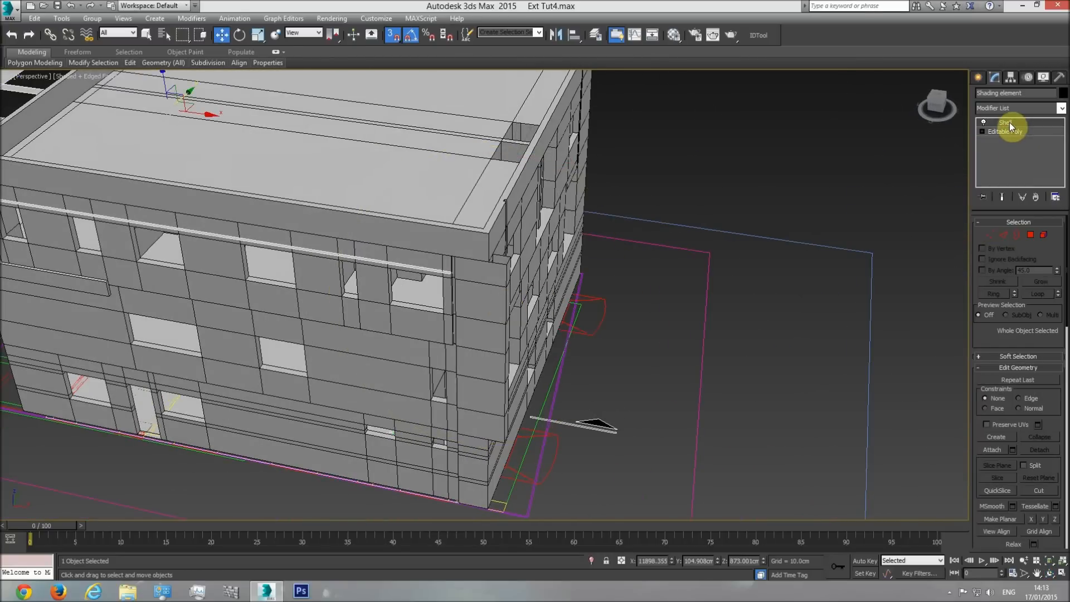
left_click(1008, 122)
left_click(711, 270)
scroll(506, 234, "up", 3)
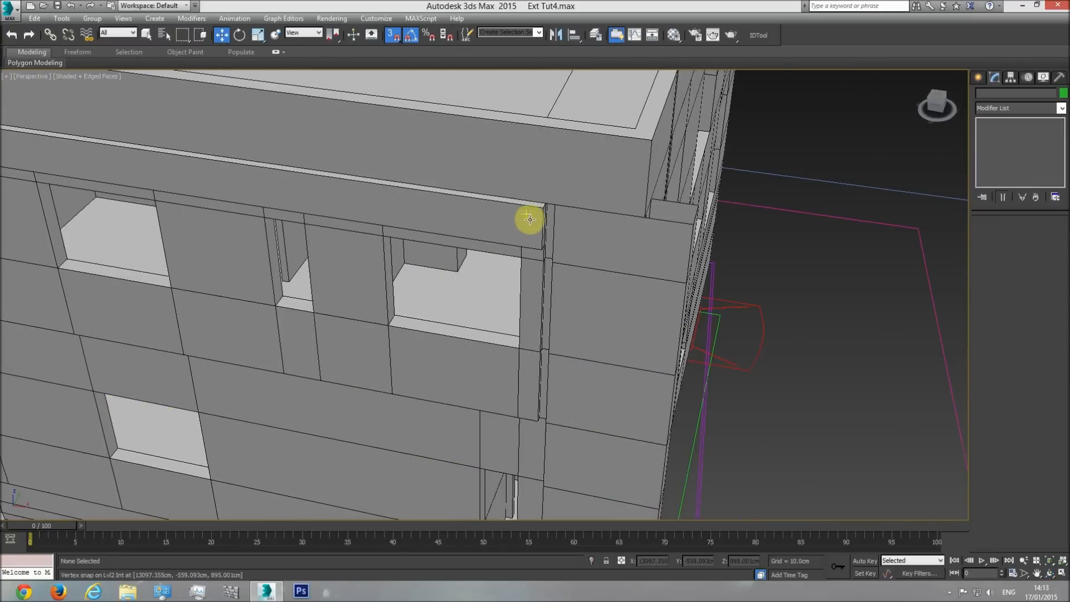
Select the balcony floor cover on the building's side facade.
scroll(559, 210, "up", 3)
scroll(568, 217, "down", 8)
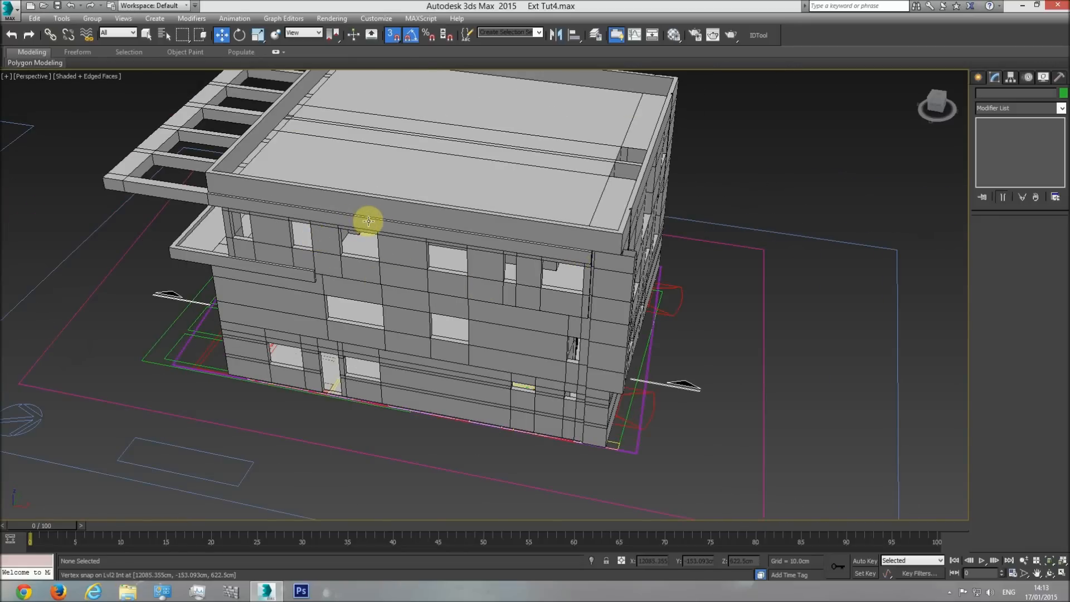
middle_click_drag(366, 219, 454, 306)
left_click(1049, 574)
left_click_drag(483, 362, 451, 334)
key("w")
left_click(476, 310)
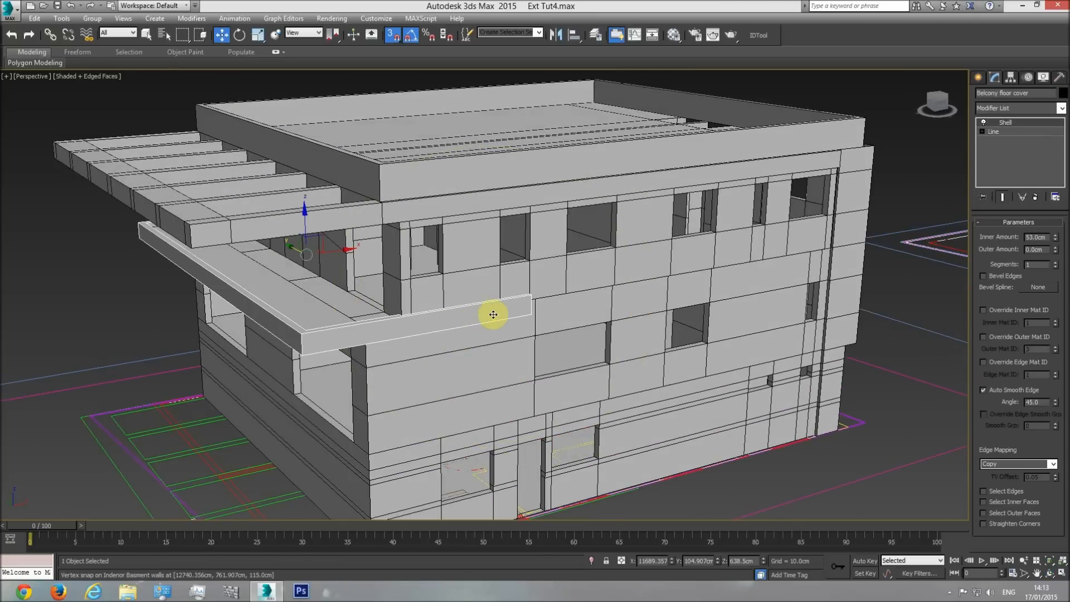
Examine in the side elevation drawing where the balcony floor cover's side strip ends relative to the windows.
key("t")
scroll(493, 322, "down", 15)
middle_click_drag(346, 327, 755, 346)
middle_click_drag(379, 319, 408, 321)
scroll(408, 321, "up", 4)
scroll(445, 306, "up", 4)
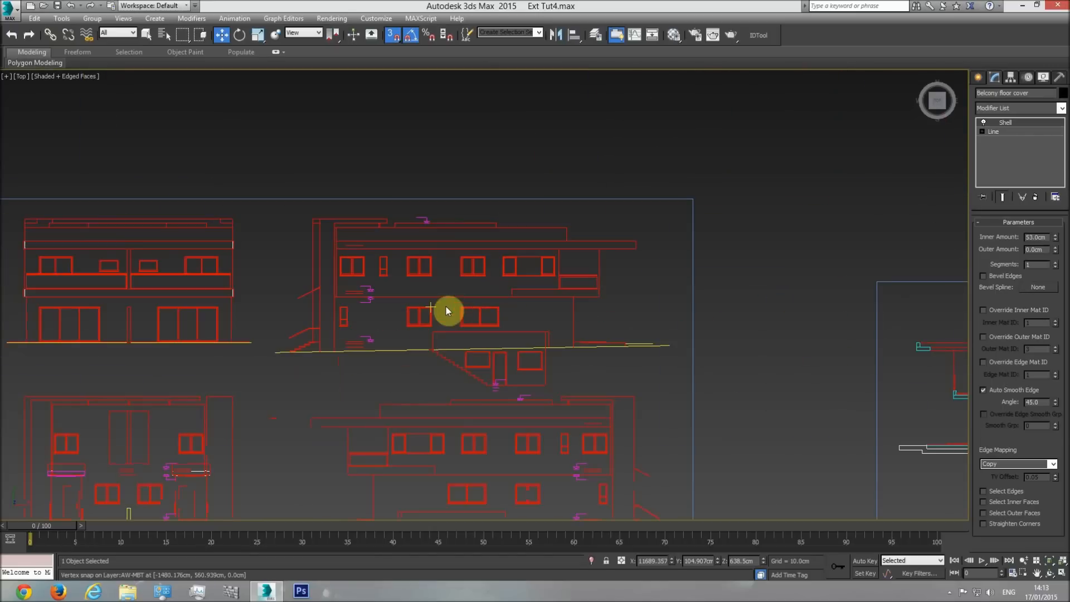
middle_click_drag(458, 423, 444, 310)
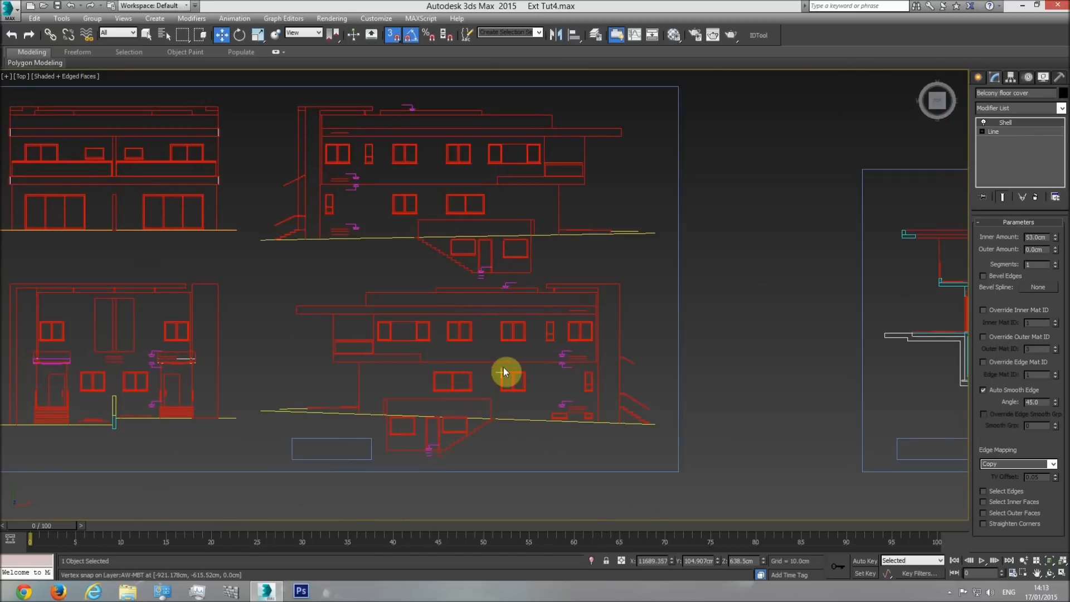
scroll(398, 370, "up", 5)
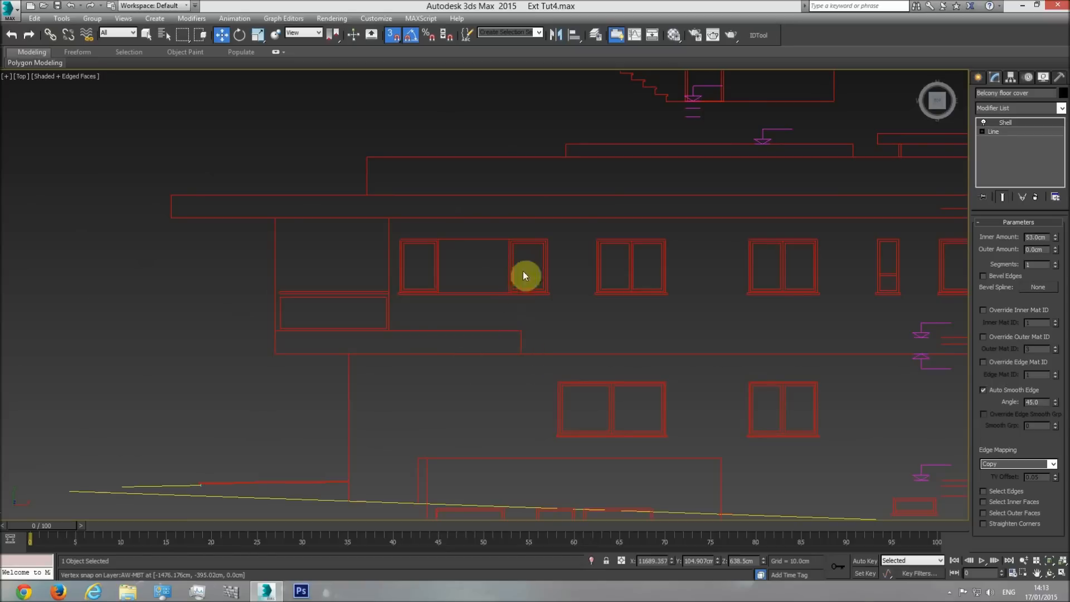
scroll(629, 373, "down", 8)
Inspect the end of the balcony floor cover's side strip against the facade openings in shaded perspective.
key("p")
left_click(1049, 574)
mouse_move(560, 393)
left_mouse_down()
mouse_move(585, 353)
mouse_move(510, 337)
mouse_move(535, 313)
left_mouse_up()
scroll(535, 312, "up", 3)
middle_click_drag(612, 267, 530, 303)
scroll(530, 303, "up", 6)
middle_click_drag(562, 271, 529, 306)
scroll(529, 305, "up", 2)
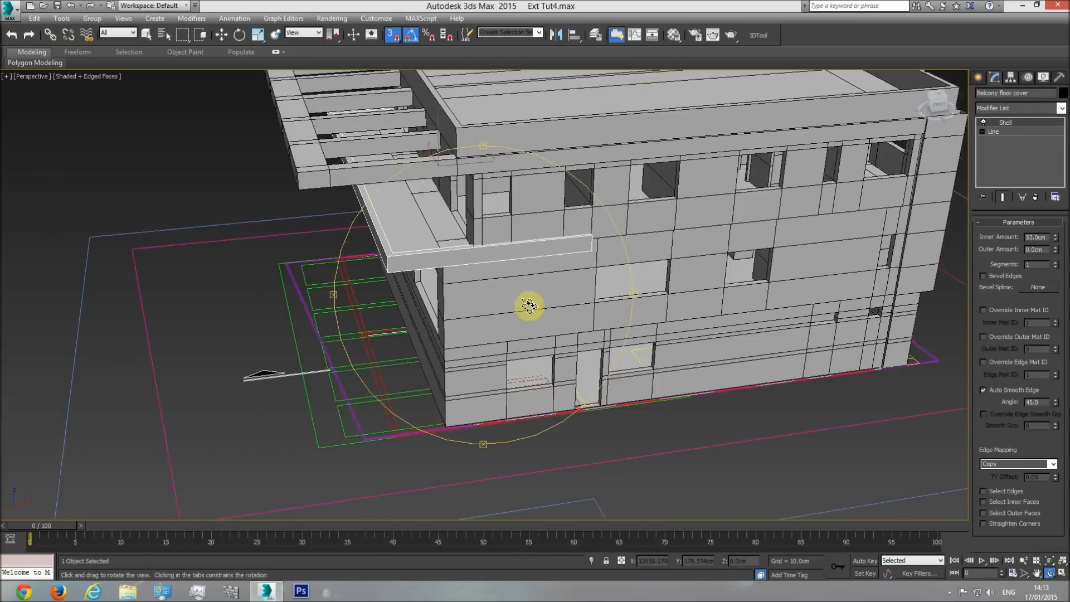
scroll(529, 305, "up", 3)
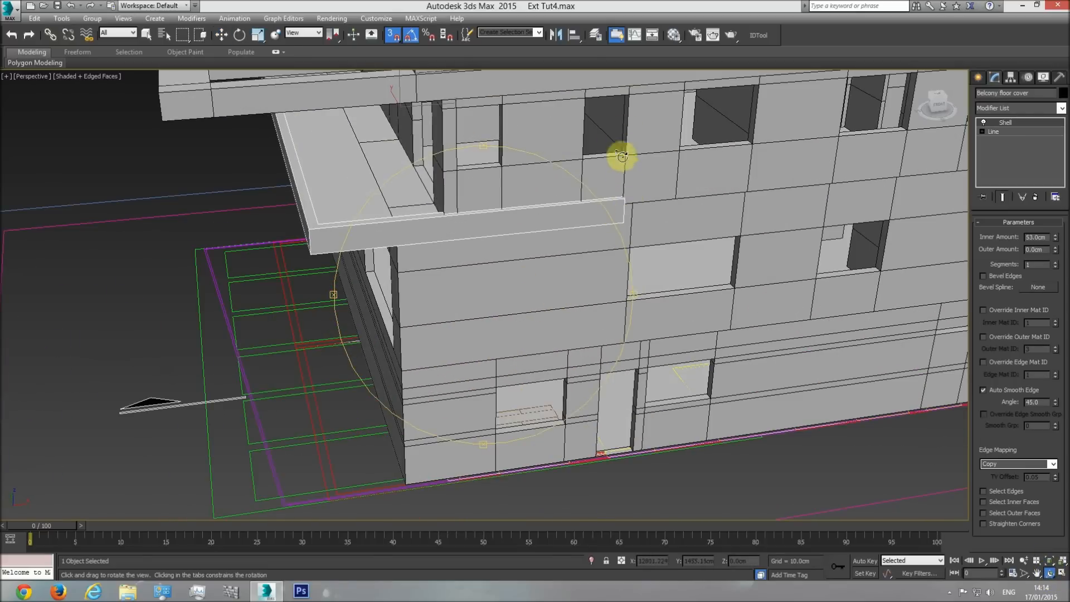
key("w")
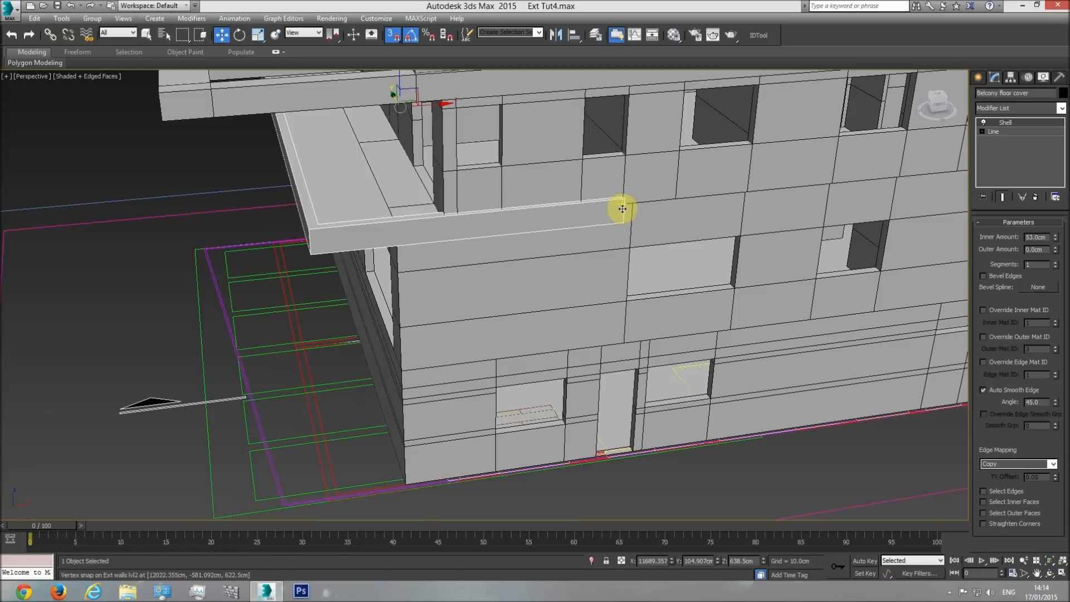
middle_click_drag(622, 209, 585, 263)
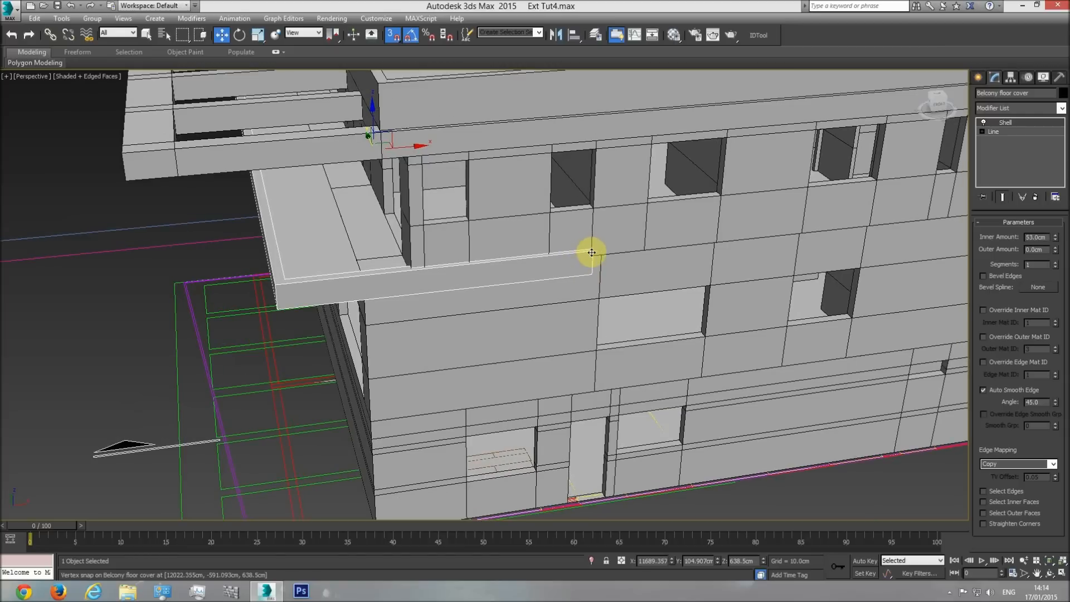
Compare the balcony strip's end in the side elevation with the model once more and deselect the balcony floor cover.
key("t")
scroll(435, 371, "down", 2)
scroll(496, 379, "up", 8)
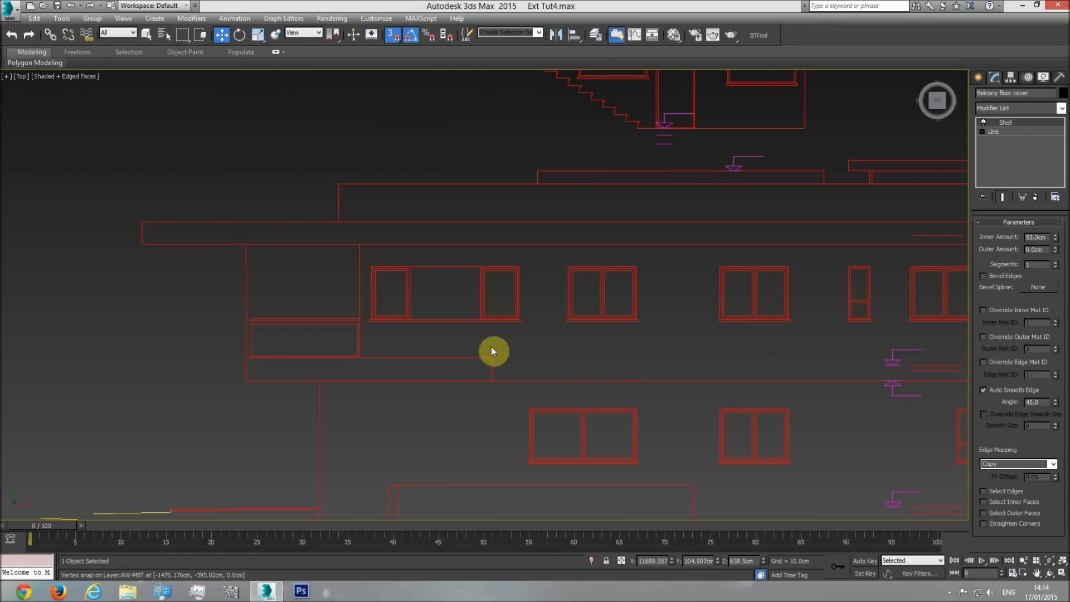
key("p")
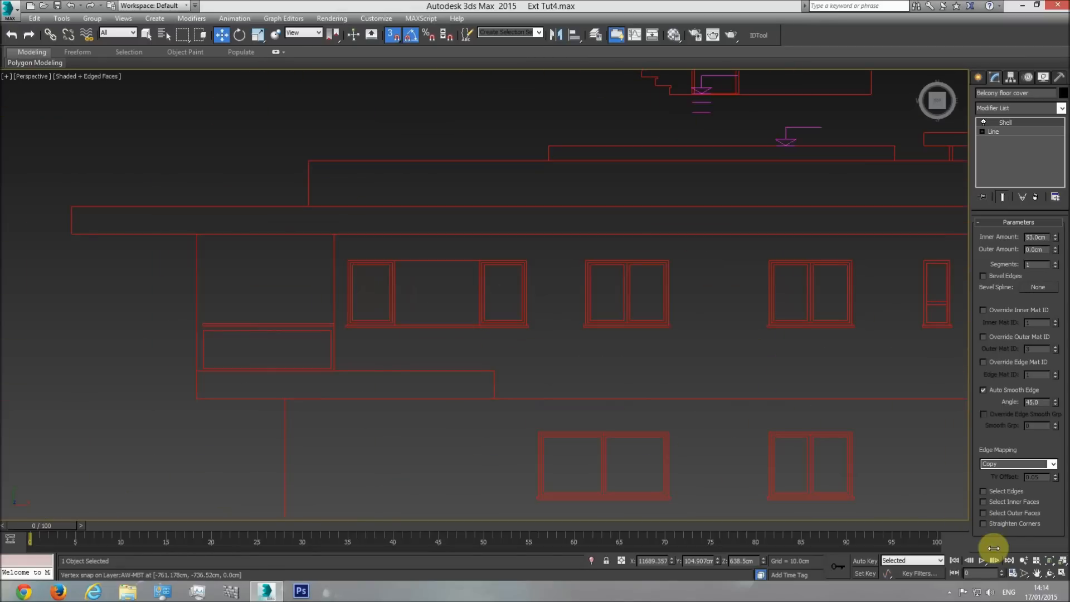
left_click(1060, 573)
left_click(1061, 574)
left_click(1050, 573)
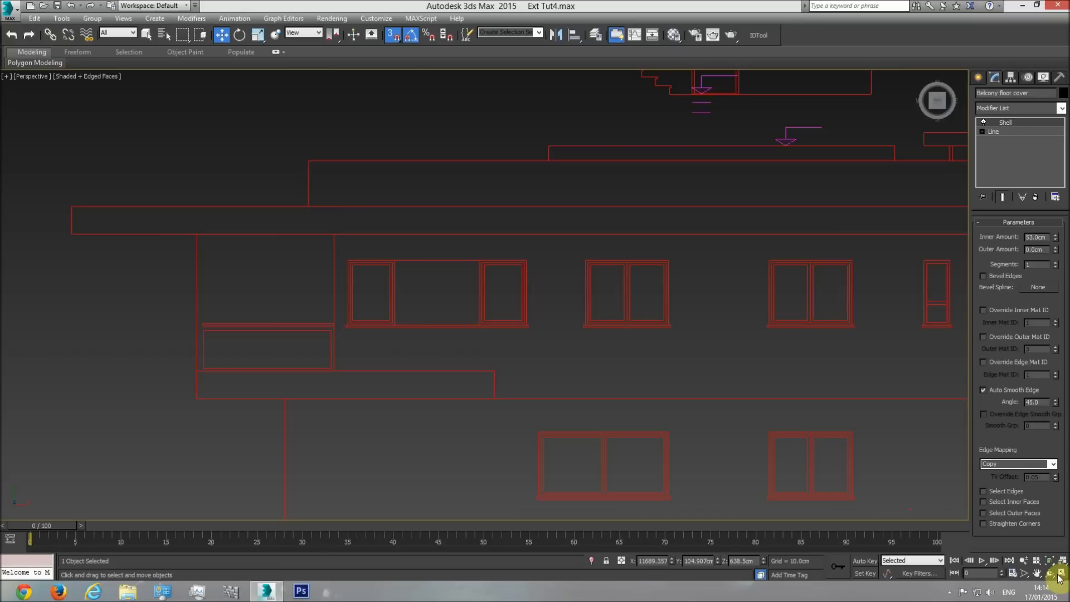
left_click_drag(472, 345, 523, 296)
middle_click_drag(656, 304, 575, 320)
scroll(575, 320, "up", 5)
scroll(461, 306, "up", 5)
middle_click_drag(425, 335, 463, 308)
scroll(464, 308, "up", 3)
right_click(640, 151)
left_click(670, 151)
left_click(1049, 574)
left_click_drag(450, 351, 428, 361)
Examine the roof plan around the central dividing wall and the recess beside the end wall.
key("t")
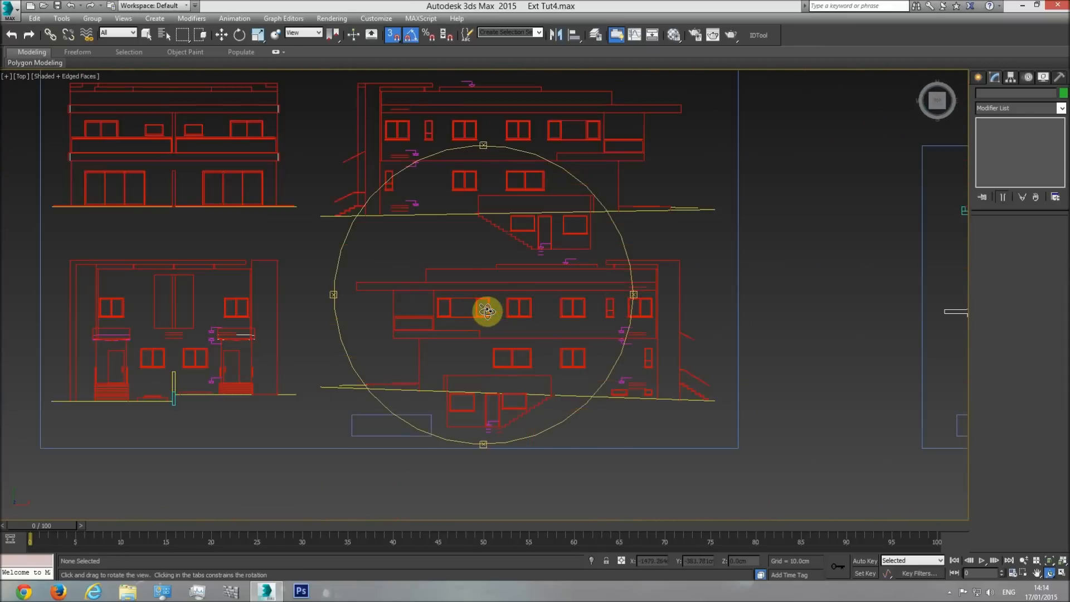
middle_click_drag(694, 316, 358, 346)
scroll(552, 340, "up", 3)
middle_click_drag(561, 309, 452, 325)
scroll(592, 318, "up", 2)
key("w")
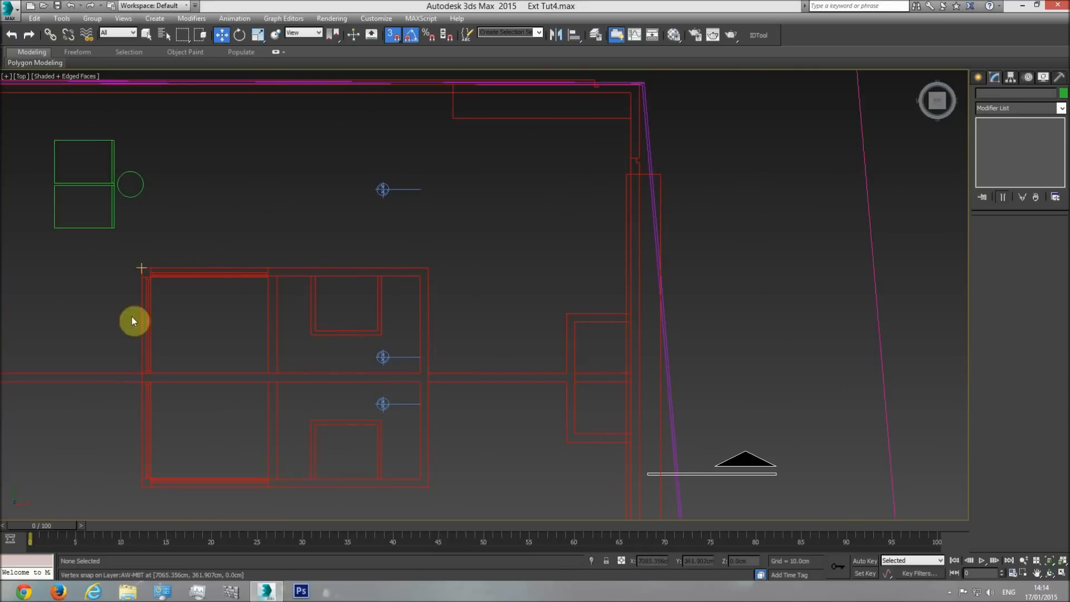
scroll(612, 337, "up", 2)
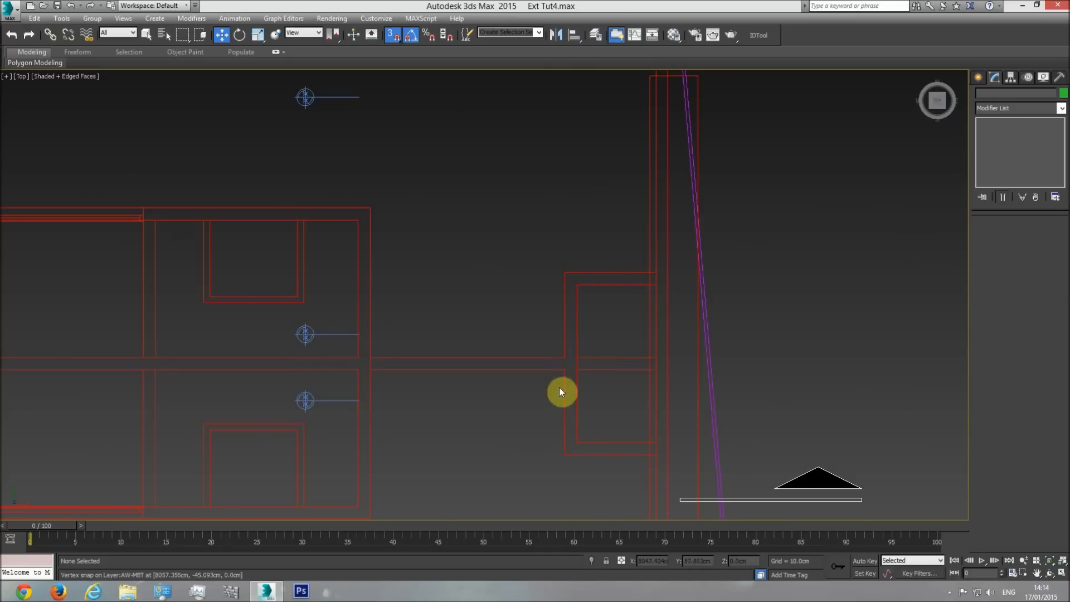
middle_click_drag(626, 379, 560, 313)
Select the roof railing and inspect the roof opening beside its end wall in perspective.
scroll(561, 314, "down", 4)
key("p")
middle_click_drag(653, 395, 618, 434)
scroll(618, 434, "down", 4)
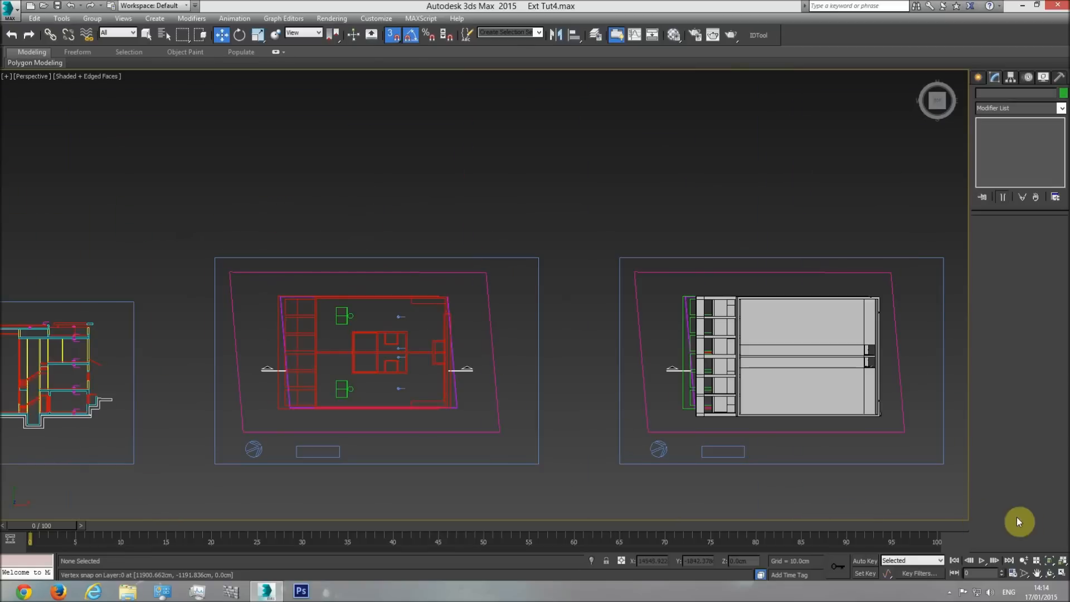
left_click(1051, 575)
left_click_drag(544, 366, 462, 332)
middle_click_drag(646, 393, 417, 281)
scroll(528, 322, "up", 4)
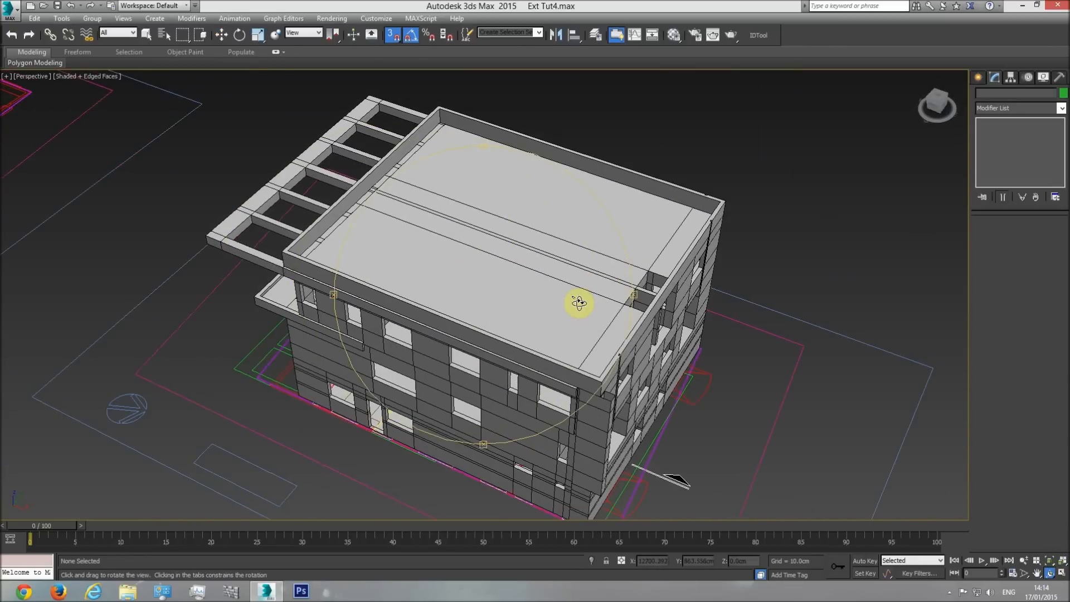
left_click_drag(567, 372, 633, 79)
key("w")
left_click(643, 94)
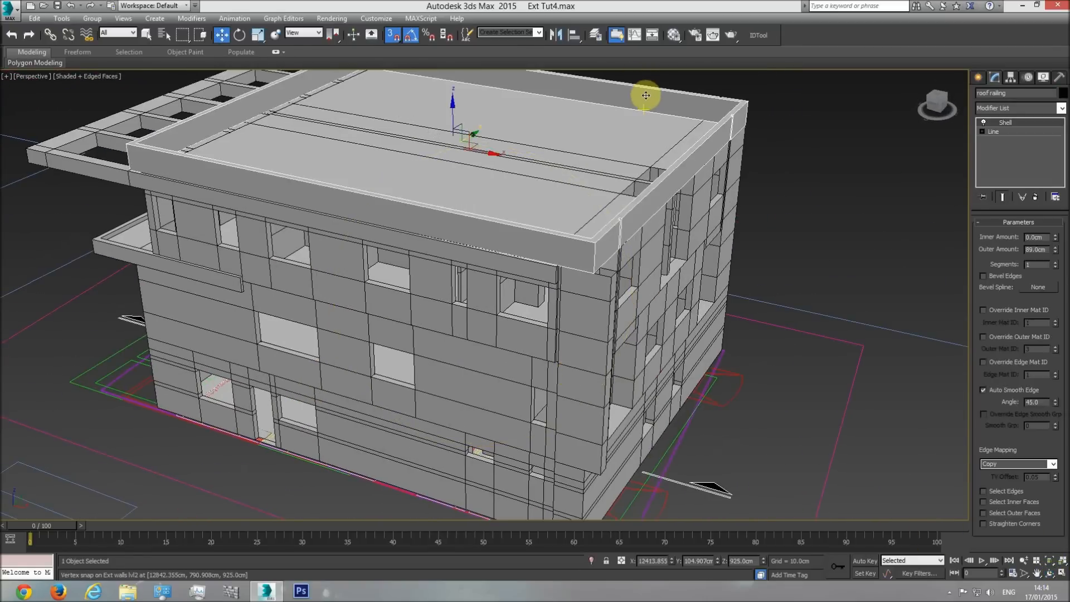
scroll(628, 210, "up", 5)
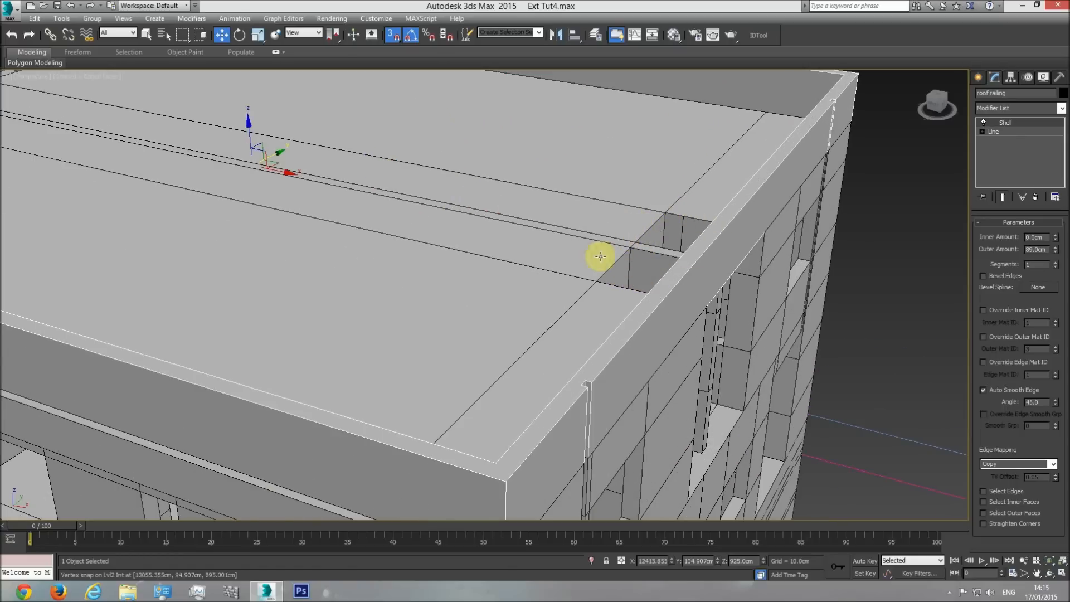
scroll(489, 255, "down", 4)
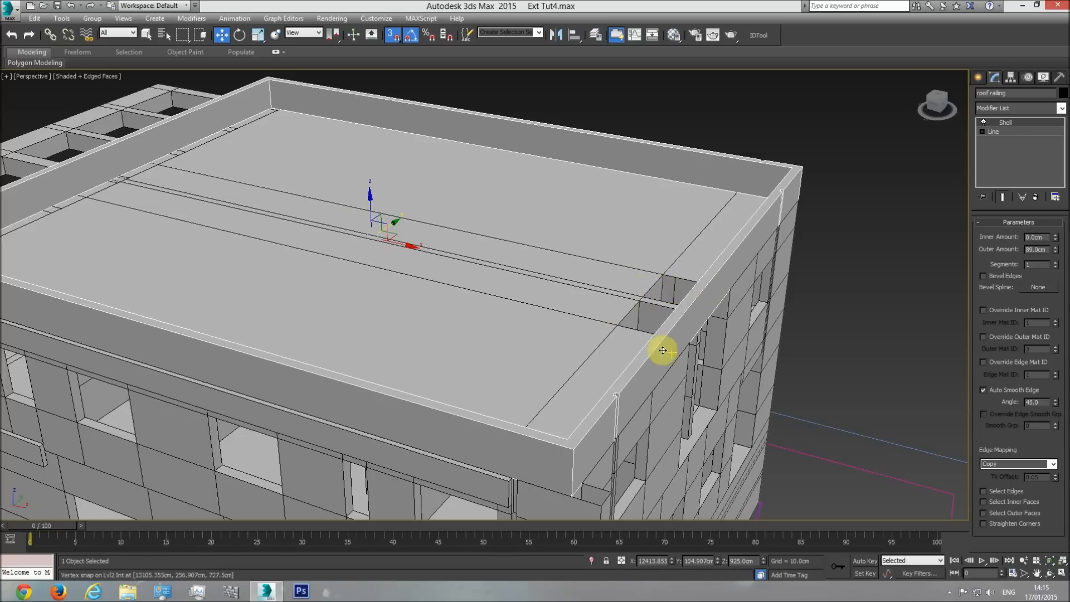
Start a line on the roof plan tracing the recess wall's outer edge and both sides of the central dividing wall.
key("t")
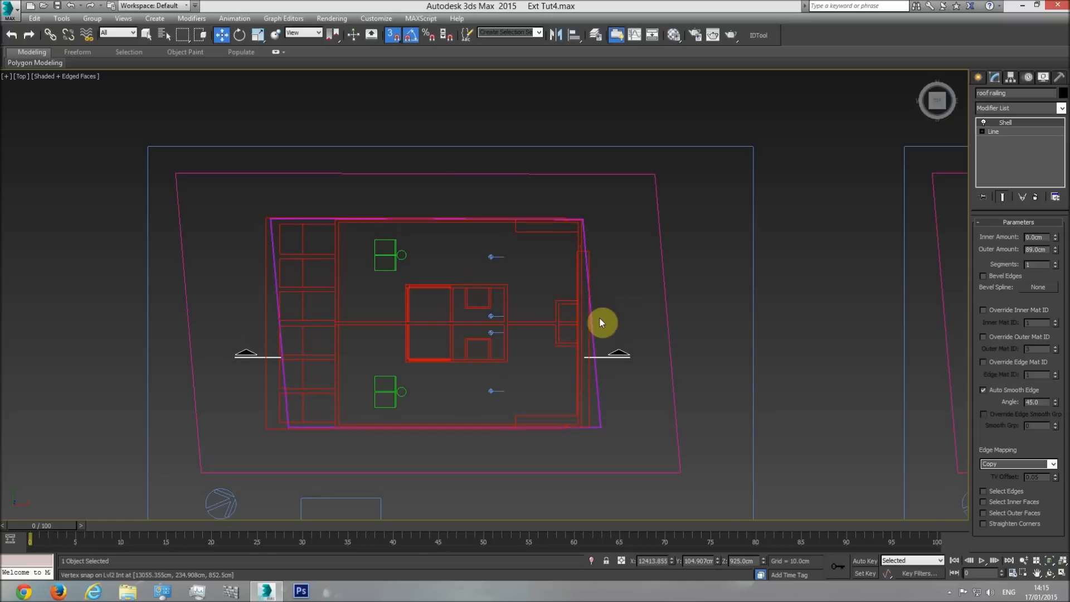
left_click(980, 81)
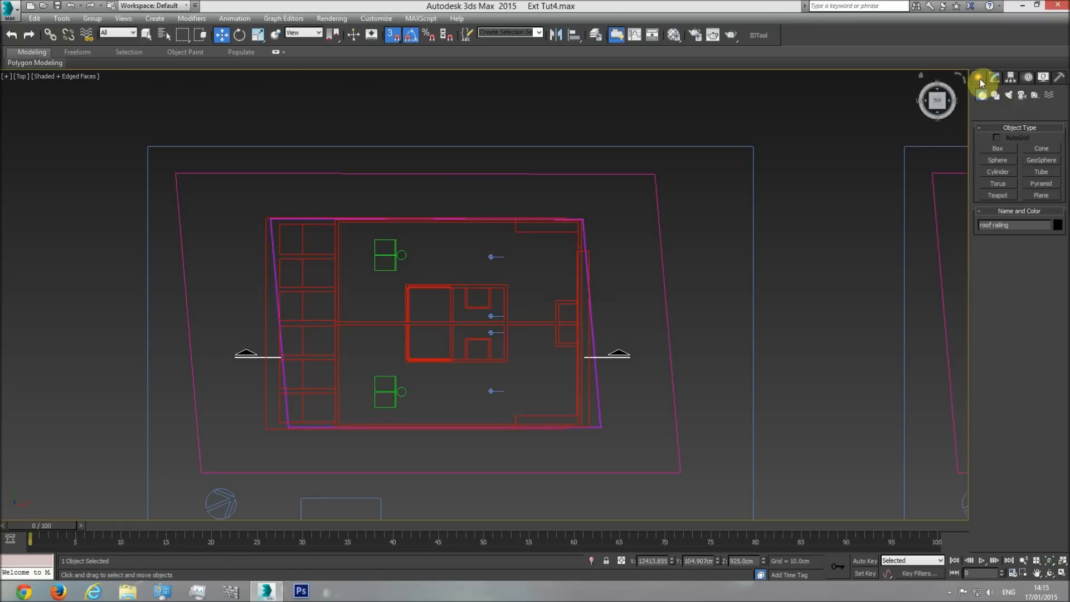
left_click(995, 95)
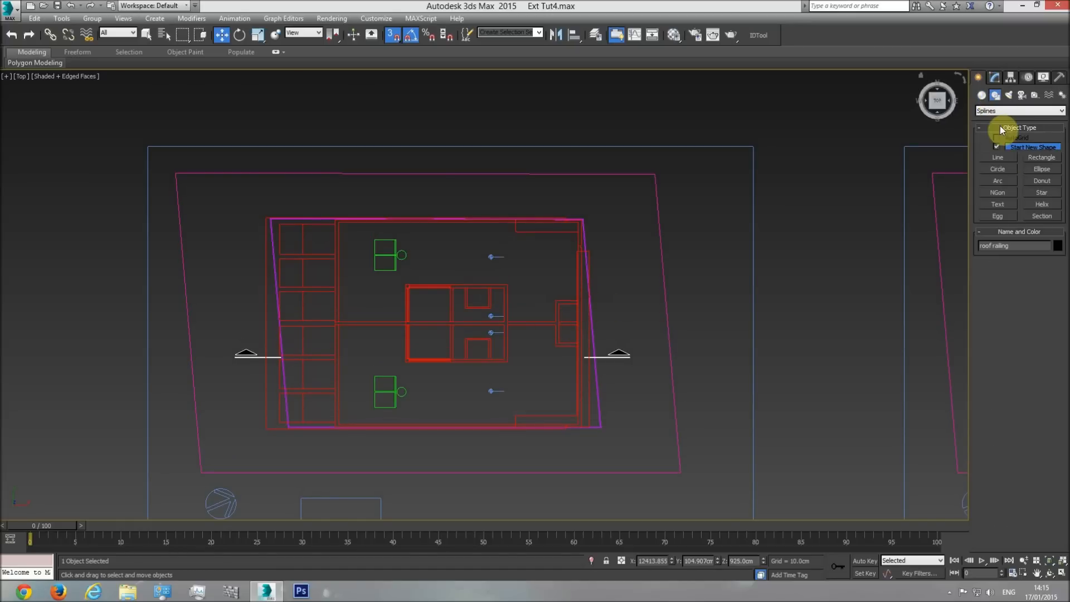
left_click(997, 158)
scroll(551, 275, "up", 6)
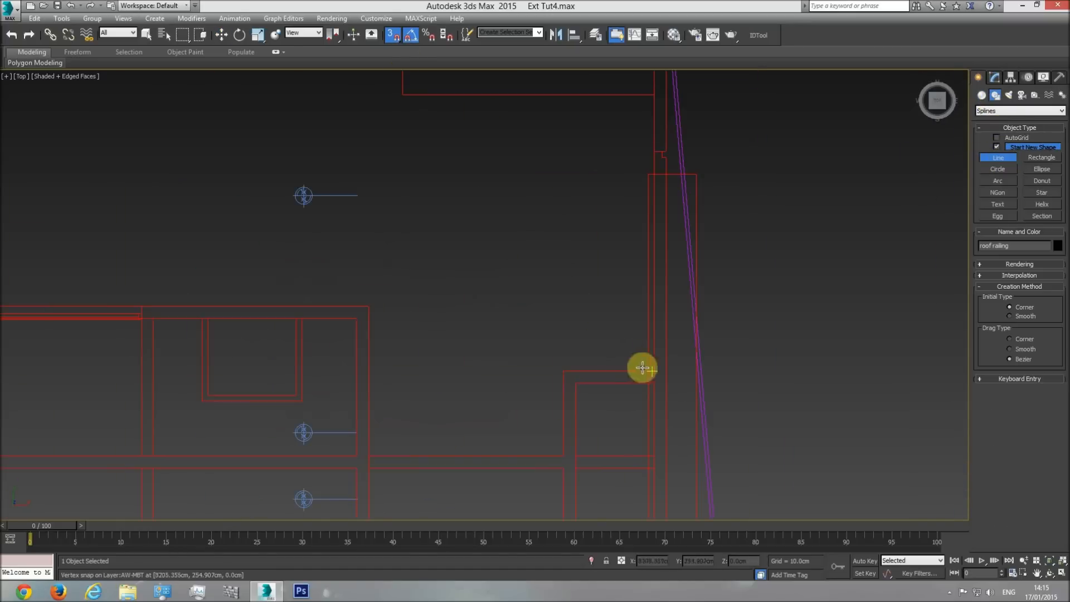
left_click(654, 369)
left_click(563, 371)
left_click(562, 455)
left_click(368, 455)
left_click(369, 467)
left_click(563, 467)
Continue the line around the rest of the recess walls and the divider's end, closing the spline at its start point.
middle_click_drag(556, 482, 523, 284)
left_click(526, 360)
left_click(622, 354)
left_click(622, 343)
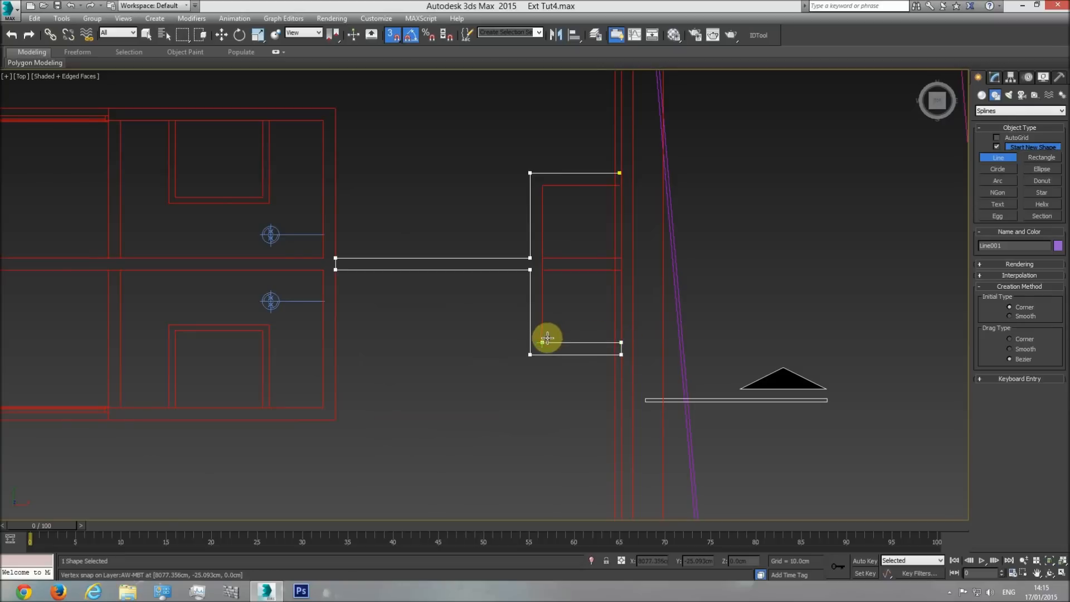
left_click(543, 342)
left_click(542, 270)
left_click(621, 270)
left_click(621, 258)
left_click(543, 258)
left_click(542, 185)
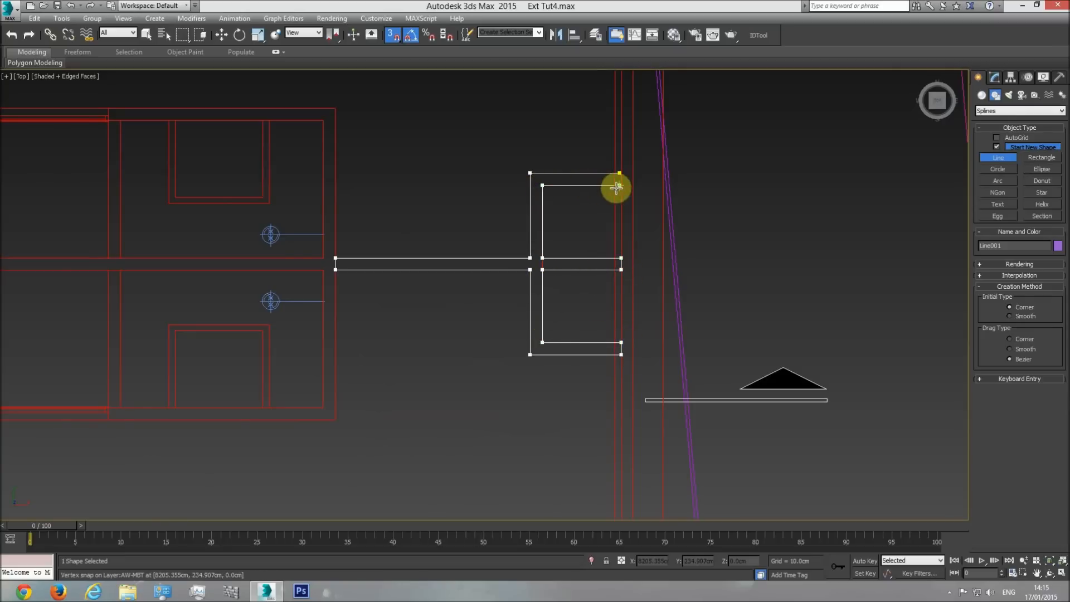
left_click(620, 172)
left_click(535, 329)
scroll(620, 176, "up", 5)
right_click(600, 170)
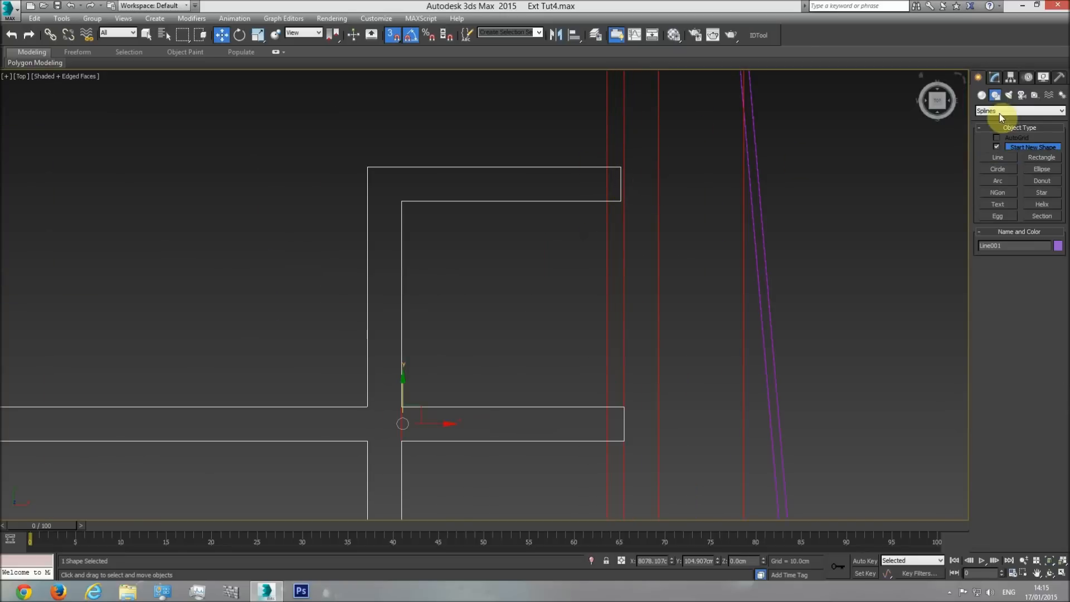
Move the two end vertices of the outline's upper arm into line with the other arm ends and leave vertex editing.
left_click(996, 77)
left_click(1004, 259)
left_click_drag(650, 167, 623, 404)
scroll(679, 341, "down", 3)
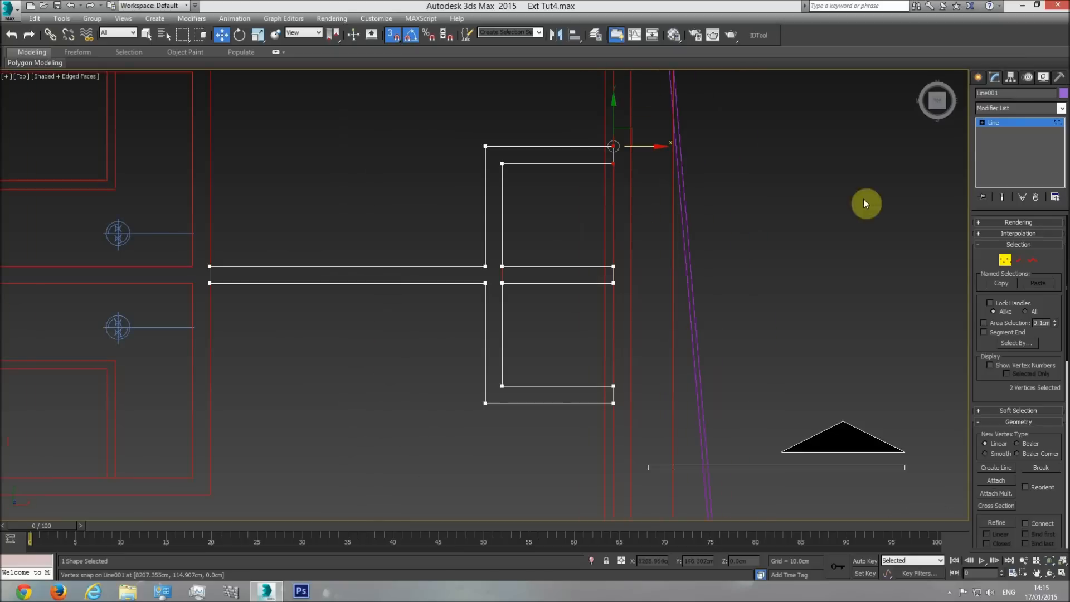
left_click(1007, 122)
Select the existing roof railing in the perspective view to check its Shell thickness.
key("p")
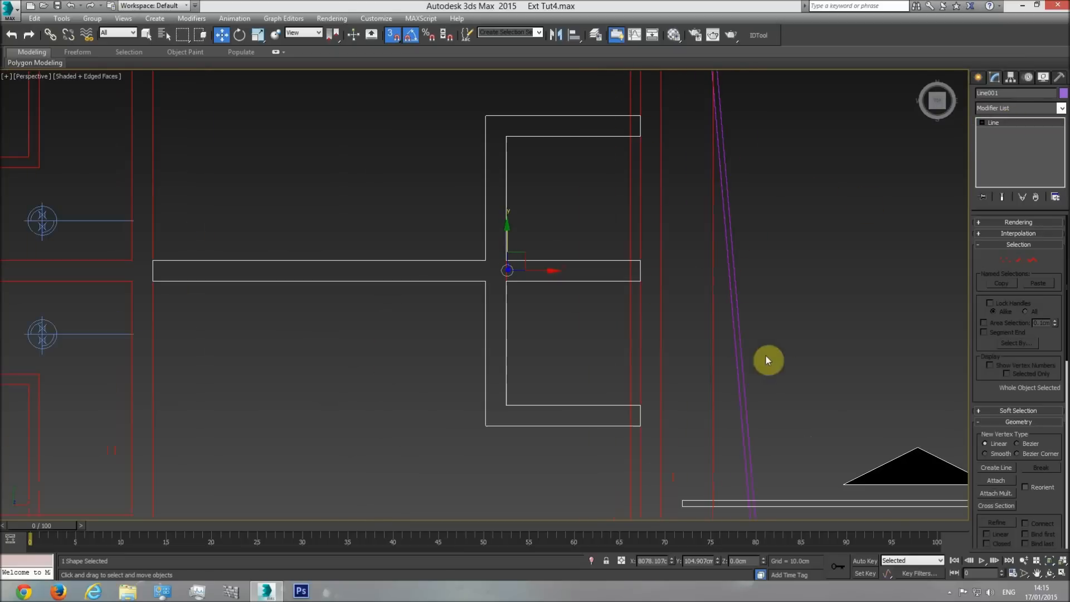
left_click(1050, 572)
left_click_drag(551, 234, 559, 257)
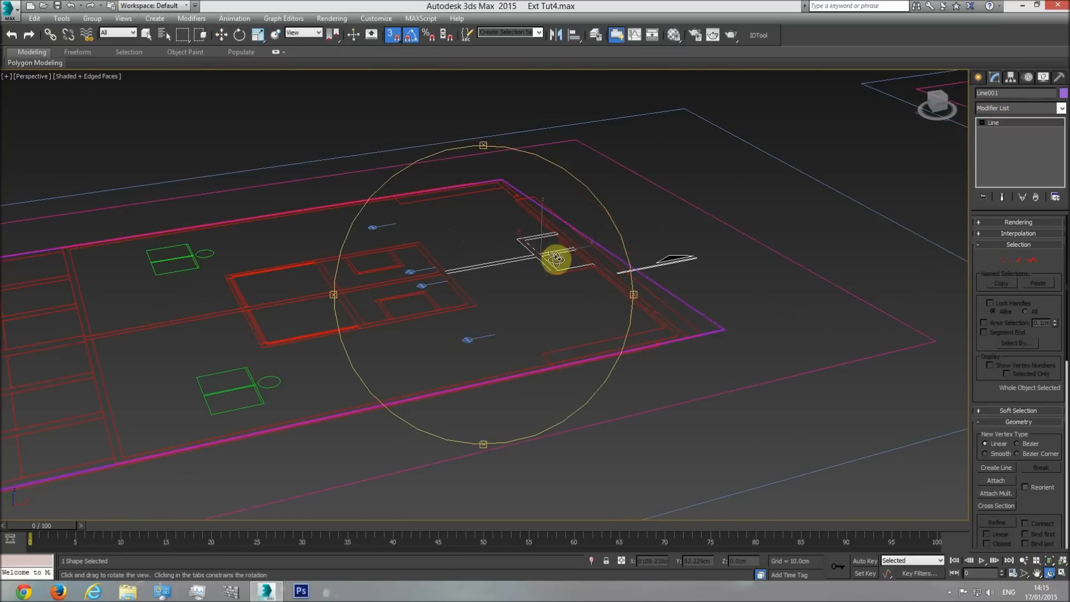
scroll(556, 259, "down", 6)
middle_click_drag(556, 259, 483, 323)
key("F4")
right_click(671, 220)
middle_click_drag(797, 253, 709, 303)
scroll(709, 303, "up", 4)
key("F4")
left_click(658, 246)
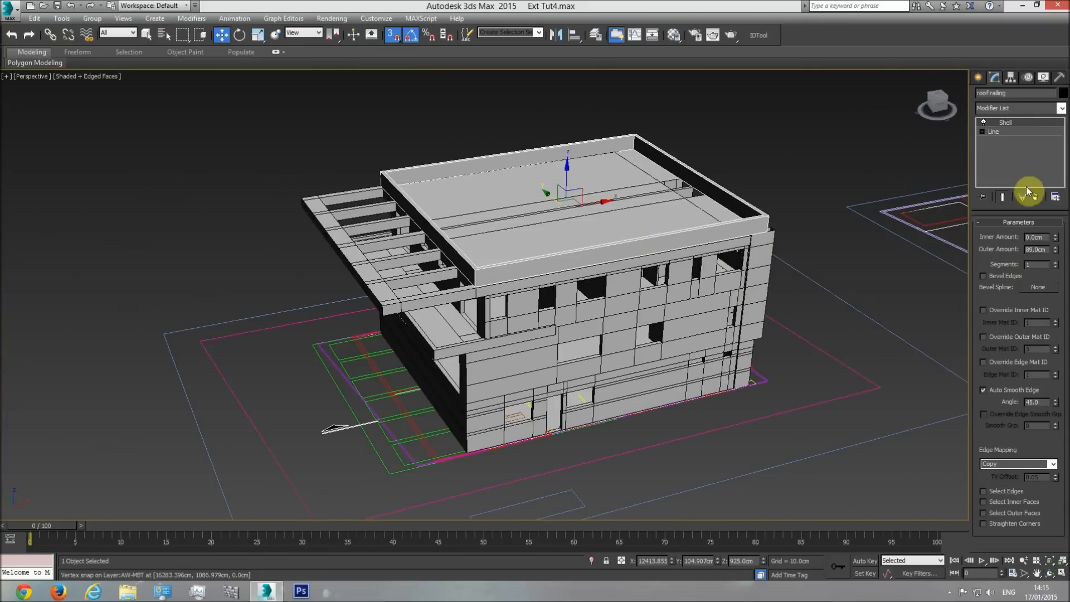
Select the newly traced outline on the roof plan and rename it Roof rail2.
scroll(437, 365, "up", 5)
scroll(299, 357, "up", 3)
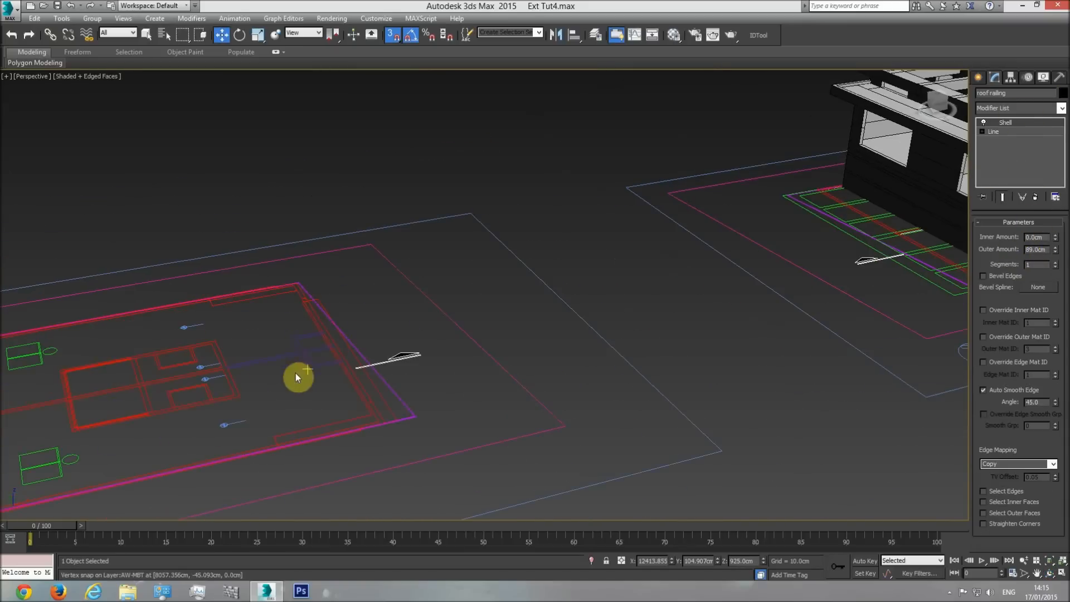
left_click(313, 365)
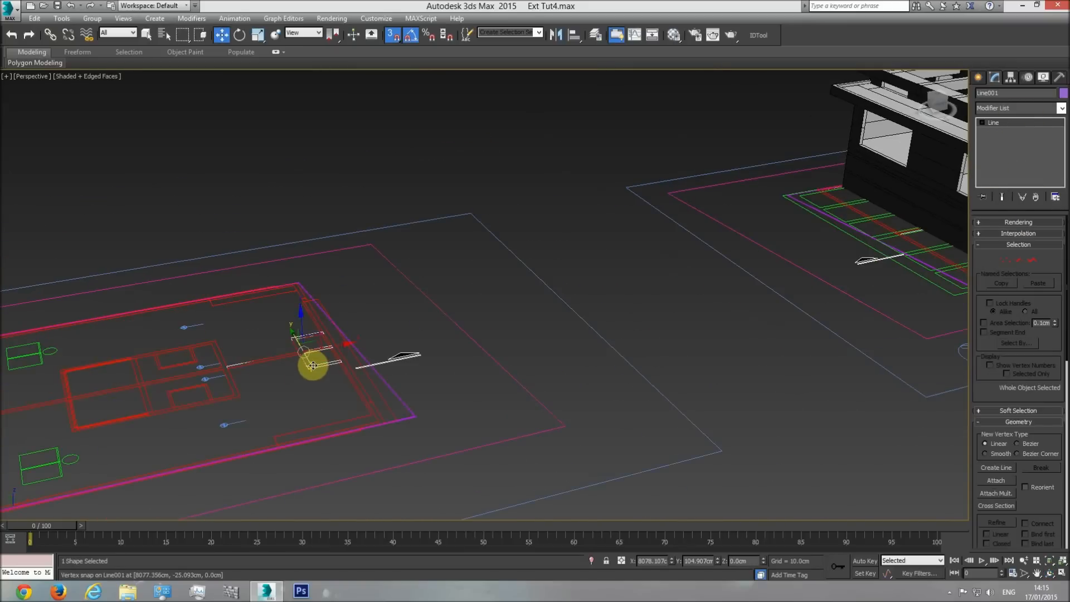
left_click(1008, 93)
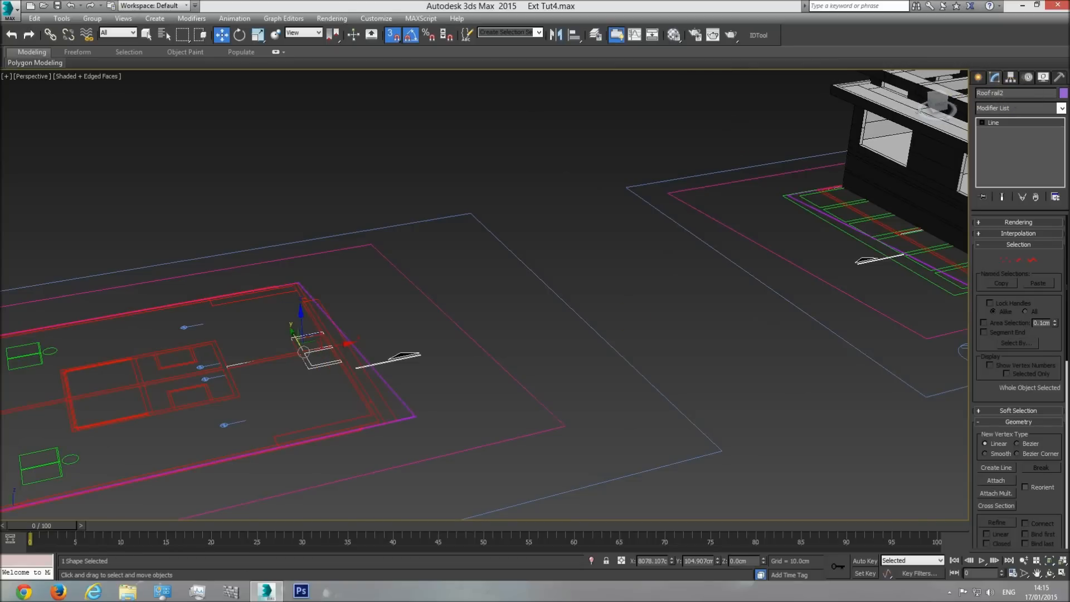
Apply a Shell modifier to Roof rail2 with an outer amount of 89 cm and an inner amount of 0 cm.
left_click(1062, 111)
left_click_drag(1061, 228, 1059, 469)
left_click(1001, 200)
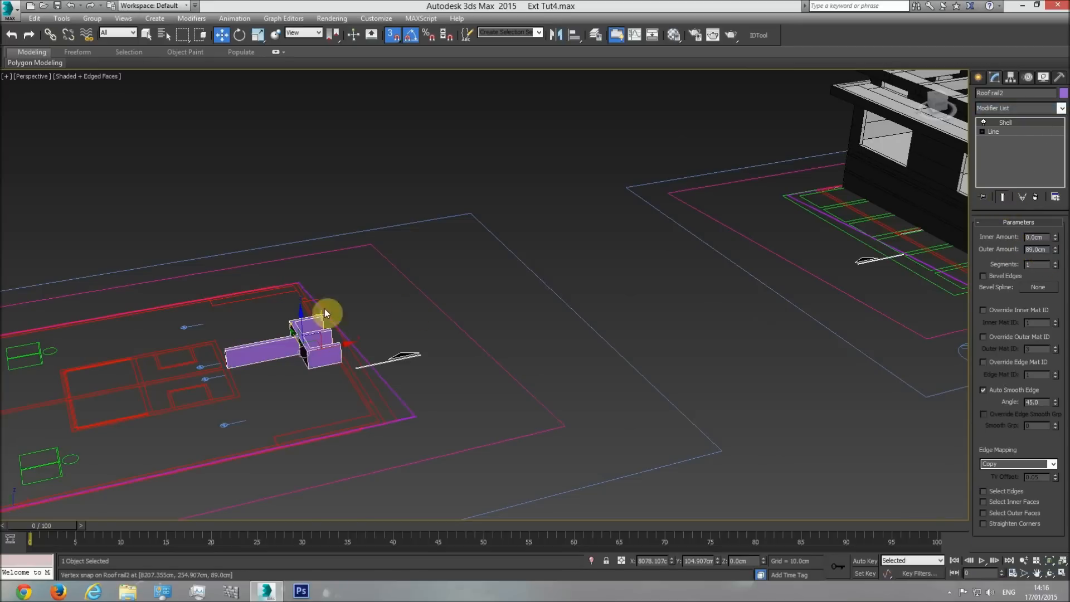
Move Roof rail2 from the roof plan across onto the building model in the top view.
key("t")
scroll(481, 348, "down", 8)
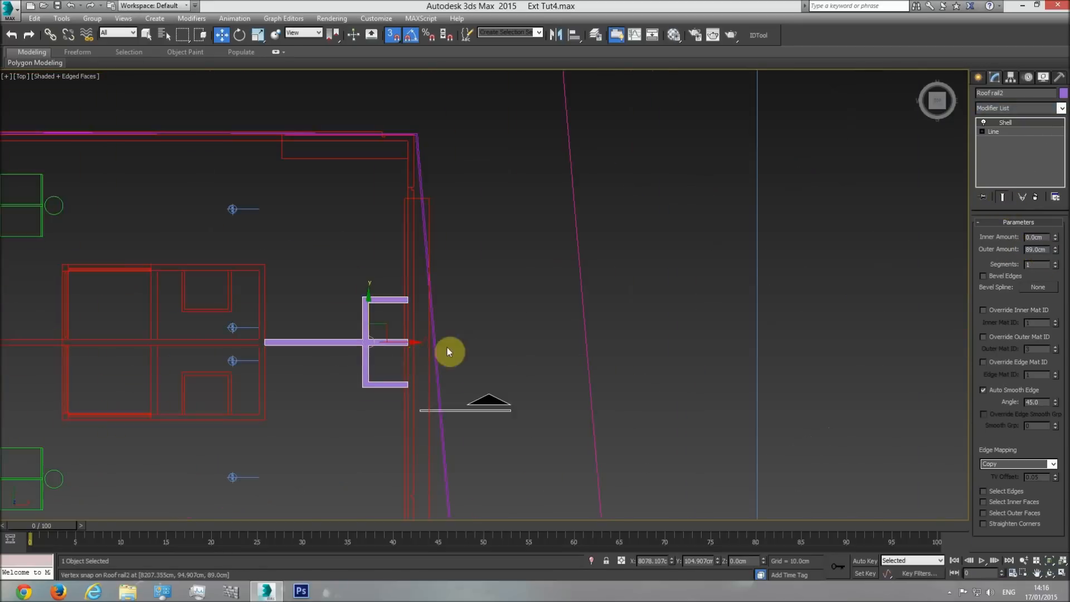
left_click_drag(321, 323, 824, 339)
key("F3")
scroll(832, 341, "up", 10)
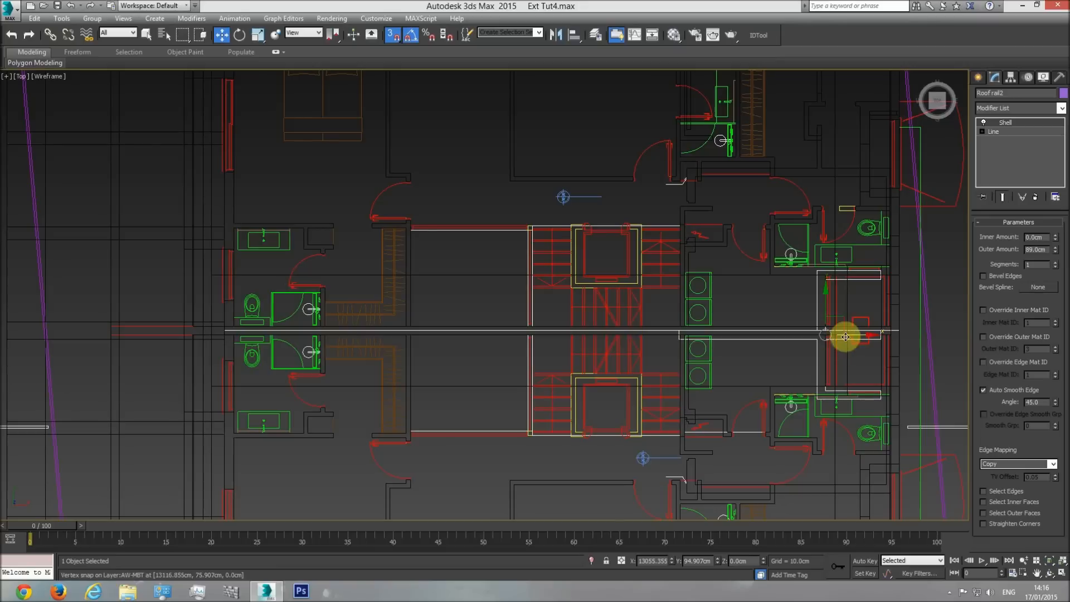
Hide the plan linework beneath the building so only the model and Roof rail2 remain.
key("ctrl+i")
right_click(705, 292)
left_click(731, 261)
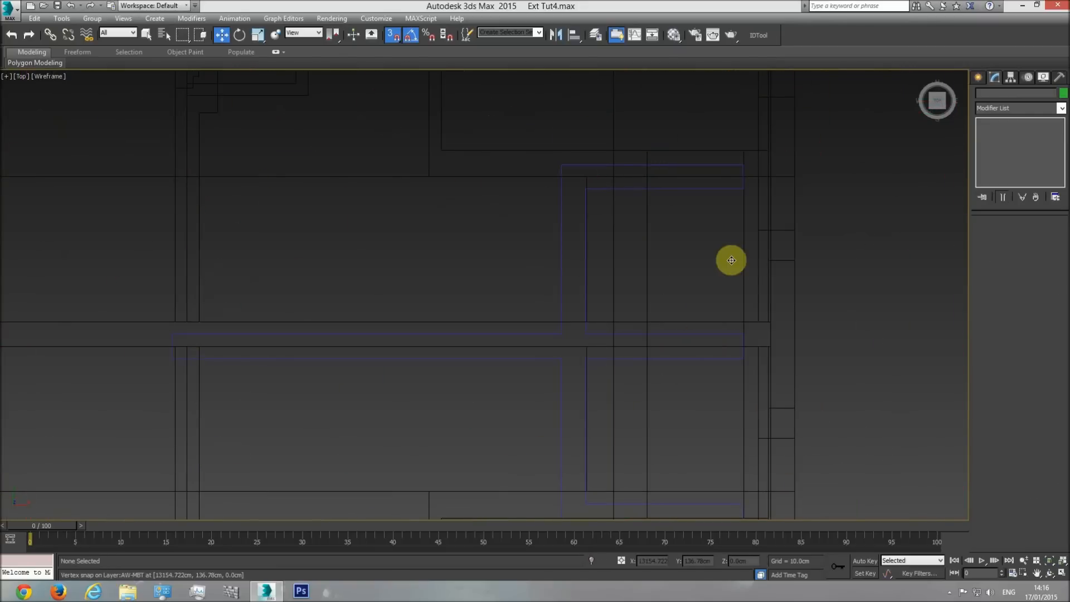
Snap Roof rail2's middle arm into line with the roof's central strip, ending against the inner face of the end parapet.
left_click(692, 341)
key("F3")
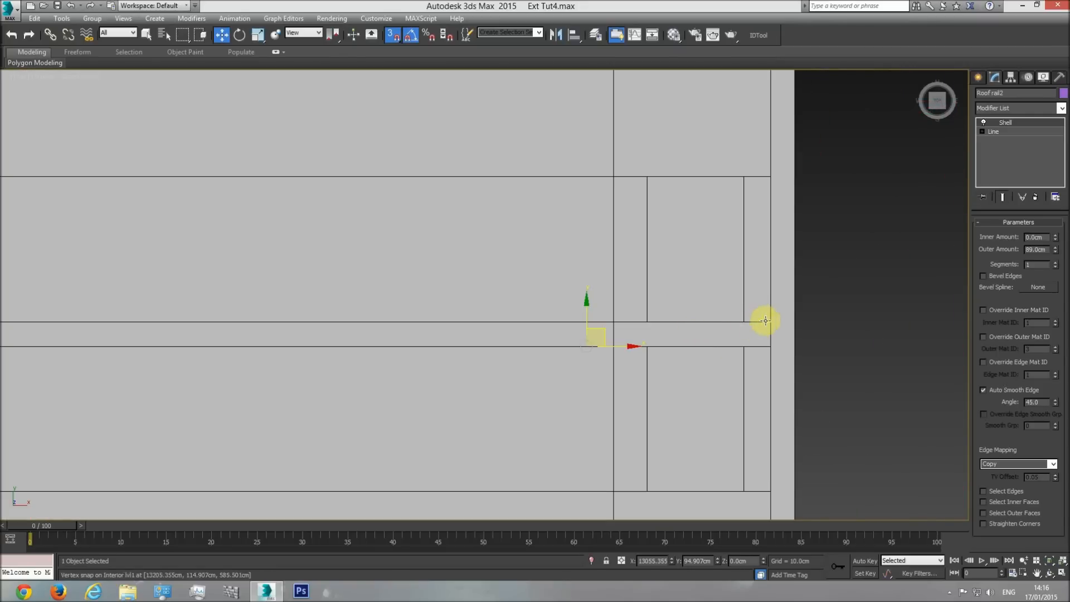
key("F3")
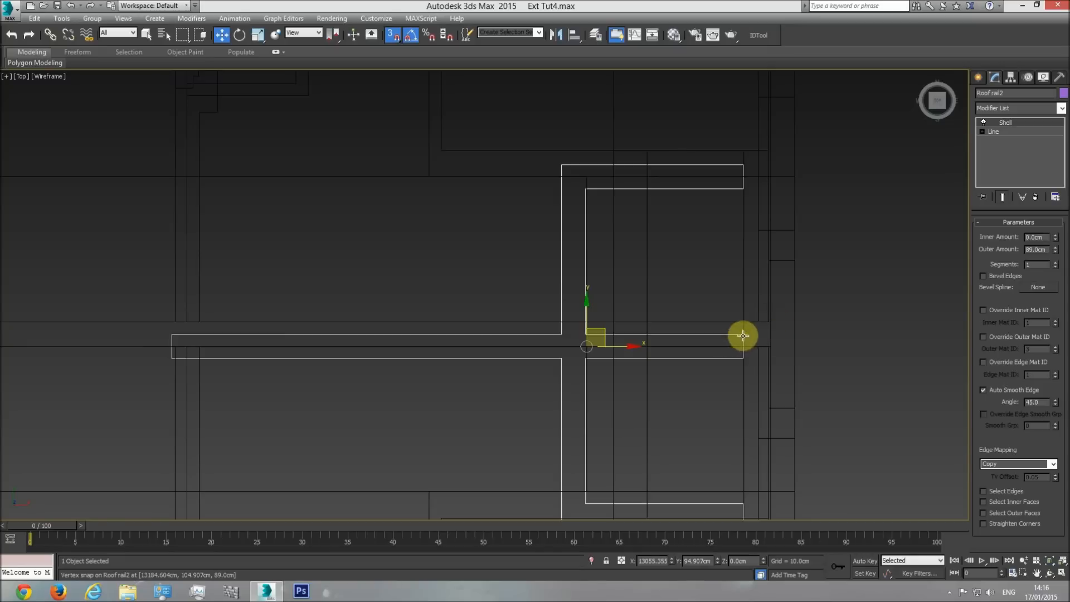
left_click_drag(741, 334, 772, 323)
Raise Roof rail2 in the front view above the roof to a height of 1014 cm.
middle_click_drag(689, 335, 663, 257)
key("f")
middle_click_drag(574, 326, 417, 300)
scroll(540, 383, "down", 6)
left_click_drag(549, 370, 530, 249)
key("p")
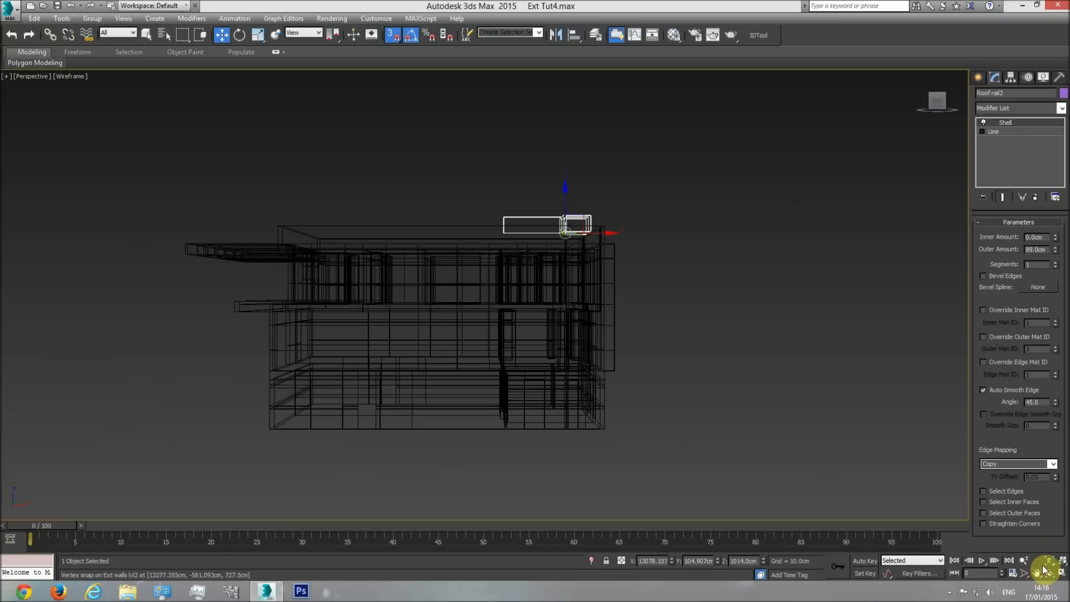
Lower Roof rail2 vertically in the perspective view to a height of 925 cm so it sits on the roof surface.
left_click(1050, 576)
key("F3")
left_click_drag(479, 315, 554, 279)
scroll(549, 277, "up", 5)
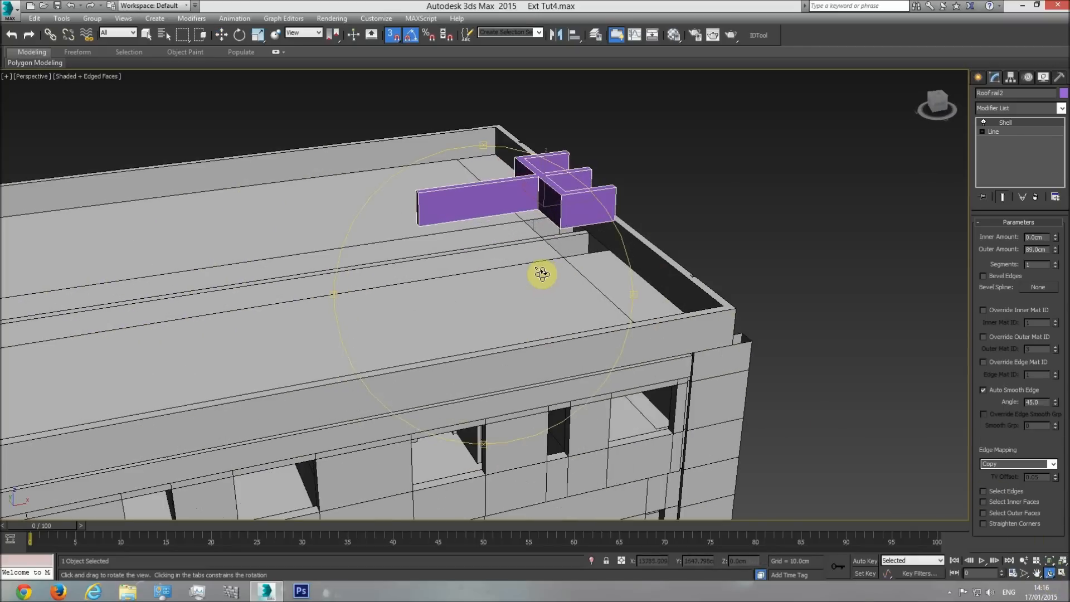
left_click(220, 36)
left_click_drag(545, 179, 559, 255)
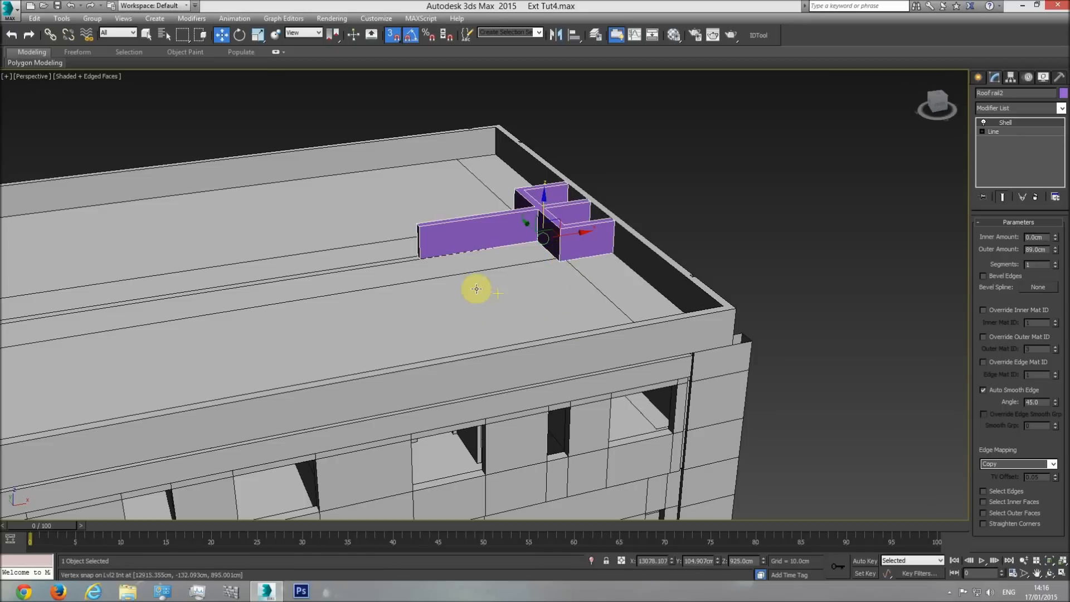
middle_click_drag(554, 282, 557, 298)
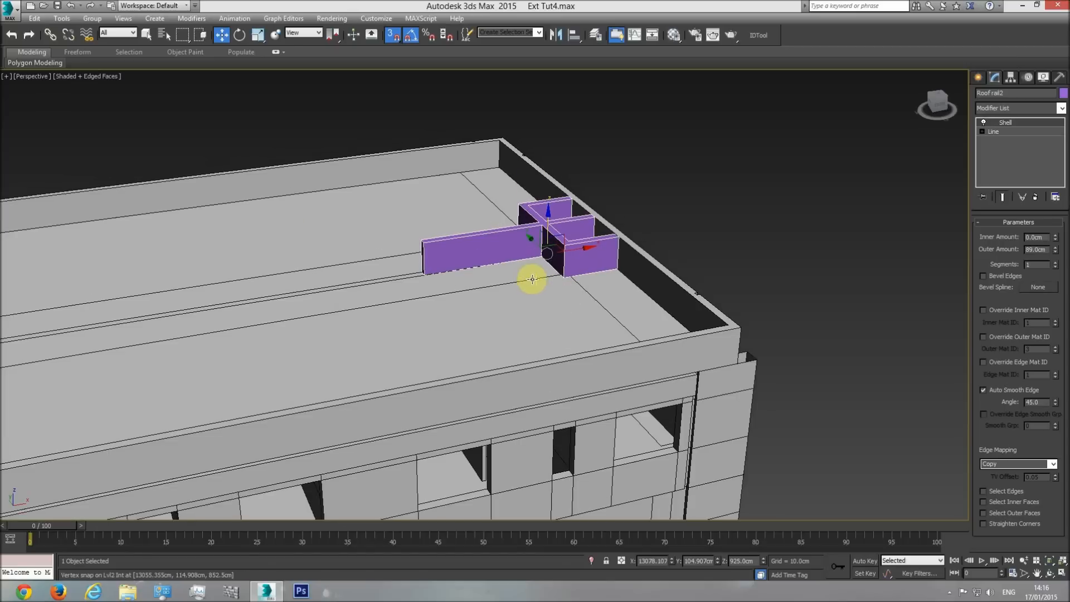
scroll(527, 279, "up", 3)
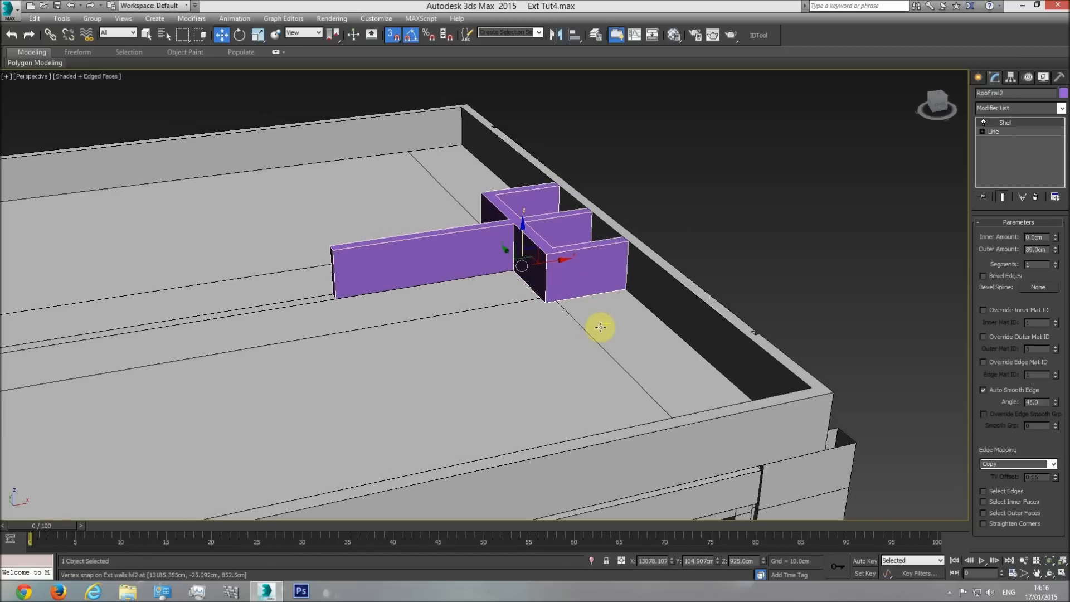
Select the roof surface together with Roof rail2 in the top view and hide all unselected objects.
key("t")
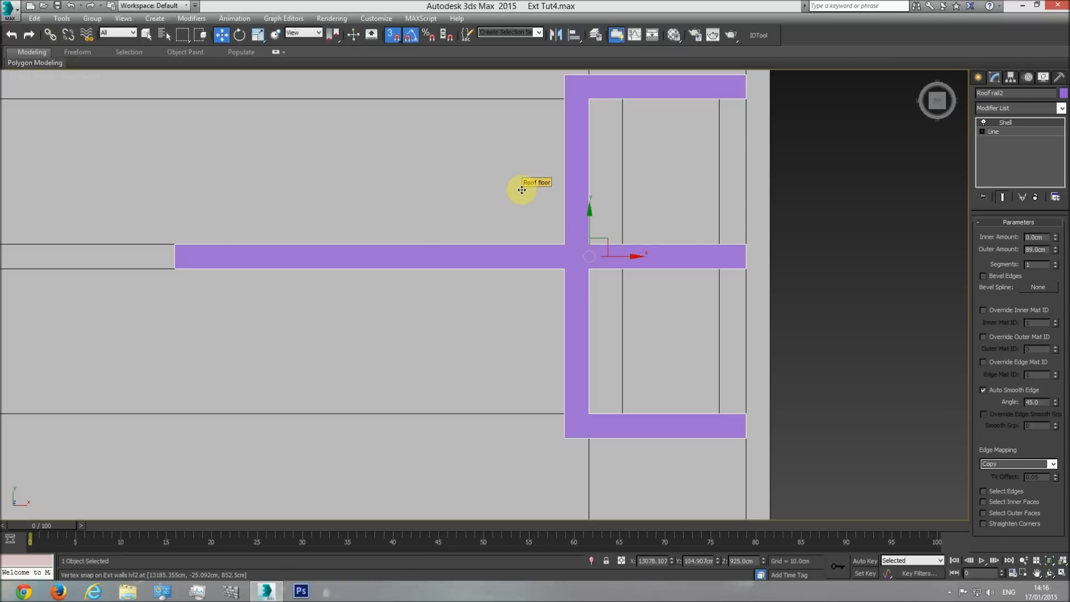
left_click(522, 190, "ctrl")
right_click(521, 189)
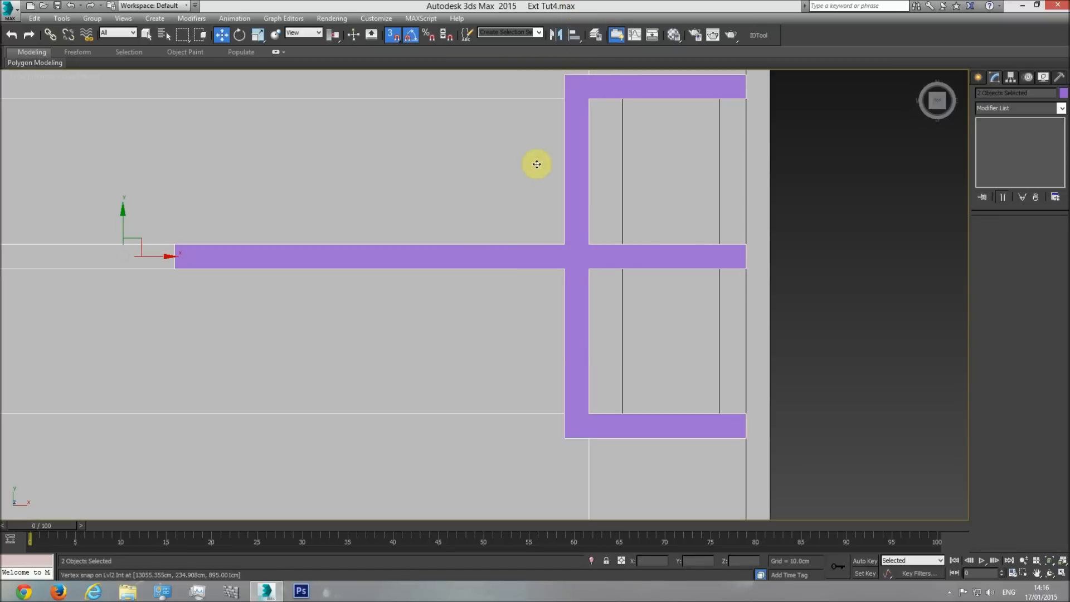
right_click(536, 164)
left_click(574, 123)
left_click(793, 158)
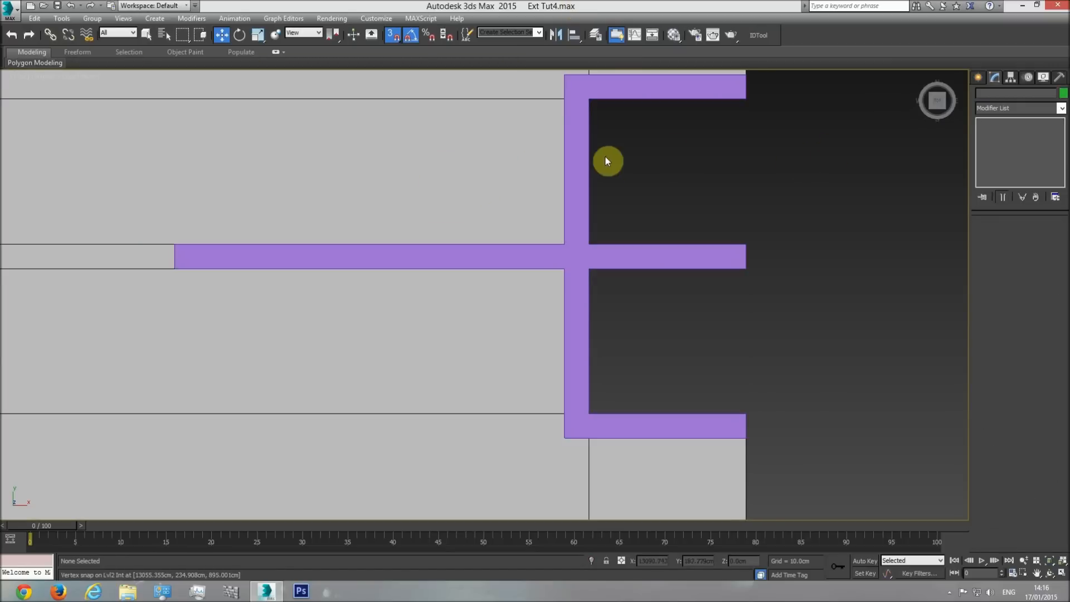
Inspect in wireframe how Roof rail2's corners and central junction line up with the roof surface edges.
middle_click_drag(606, 159, 594, 272)
left_click(586, 200)
key("F3")
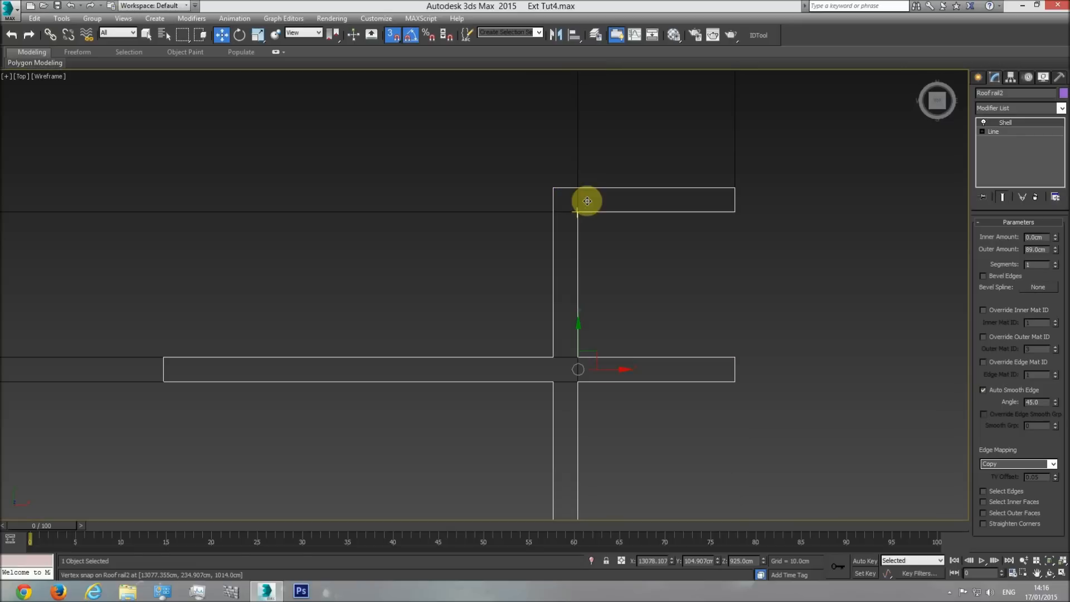
middle_click_drag(585, 247, 584, 273)
middle_click_drag(606, 408, 585, 253)
scroll(579, 267, "up", 3)
middle_click_drag(593, 415, 547, 205)
middle_click_drag(461, 152, 509, 445)
scroll(508, 444, "down", 1)
scroll(516, 322, "up", 2)
middle_click_drag(578, 277, 590, 275)
scroll(590, 274, "down", 1)
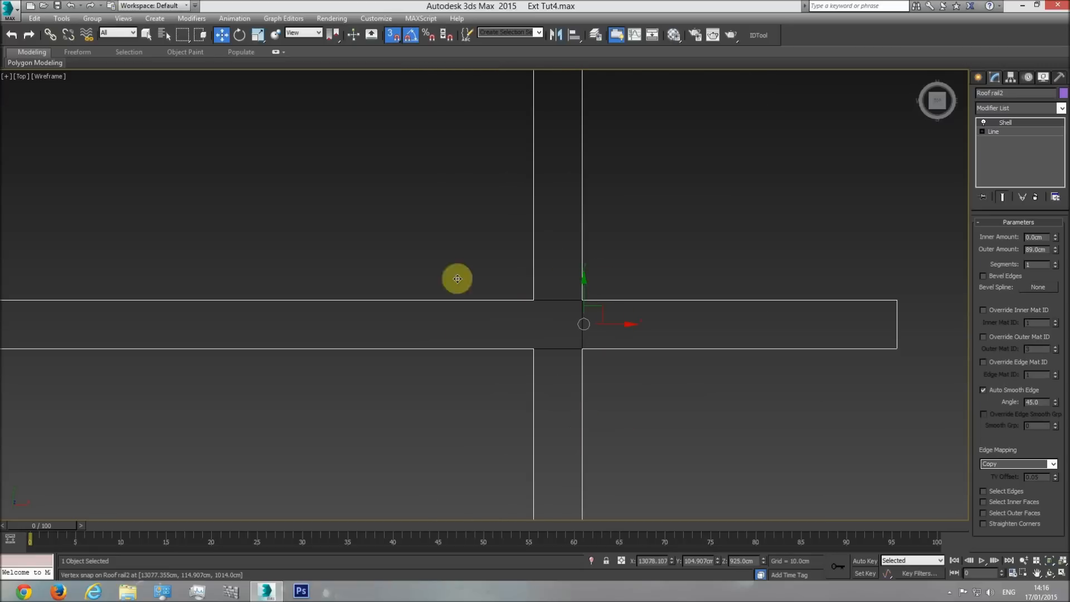
Return to a shaded perspective view of the building and unhide all objects.
key("p")
left_click(1050, 575)
key("F3")
mouse_move(549, 347)
left_mouse_down()
mouse_move(404, 247)
mouse_move(415, 216)
mouse_move(444, 210)
mouse_move(564, 530)
left_mouse_up()
right_click(522, 149)
right_click(525, 150)
left_click(545, 95)
scroll(579, 253, "down", 5)
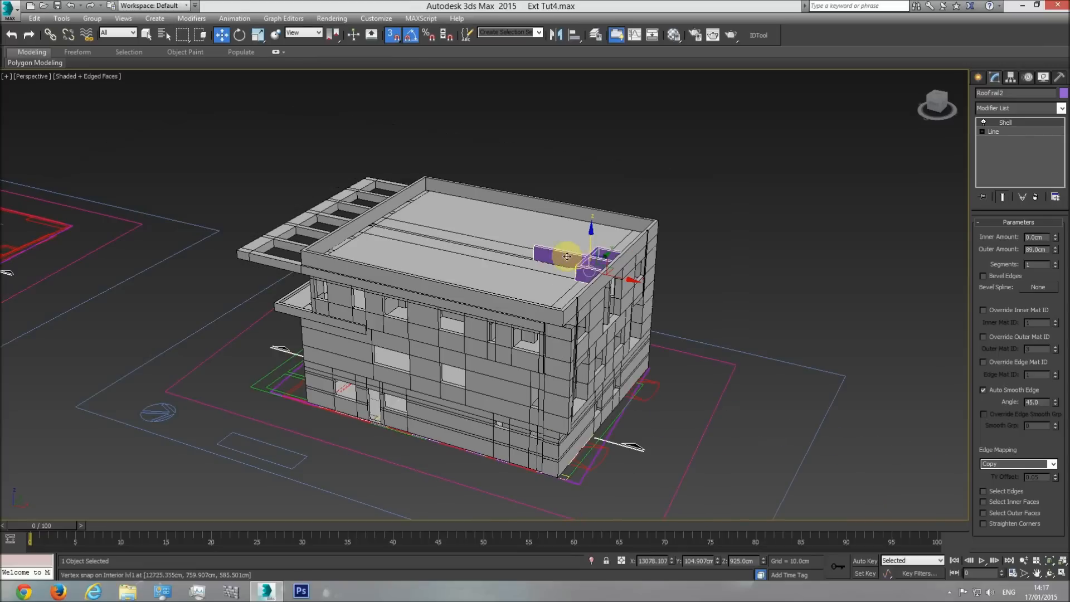
Add an Edit Poly modifier to the perimeter roof railing and attach Roof rail2 to it.
scroll(613, 327, "up", 5)
left_click(618, 315)
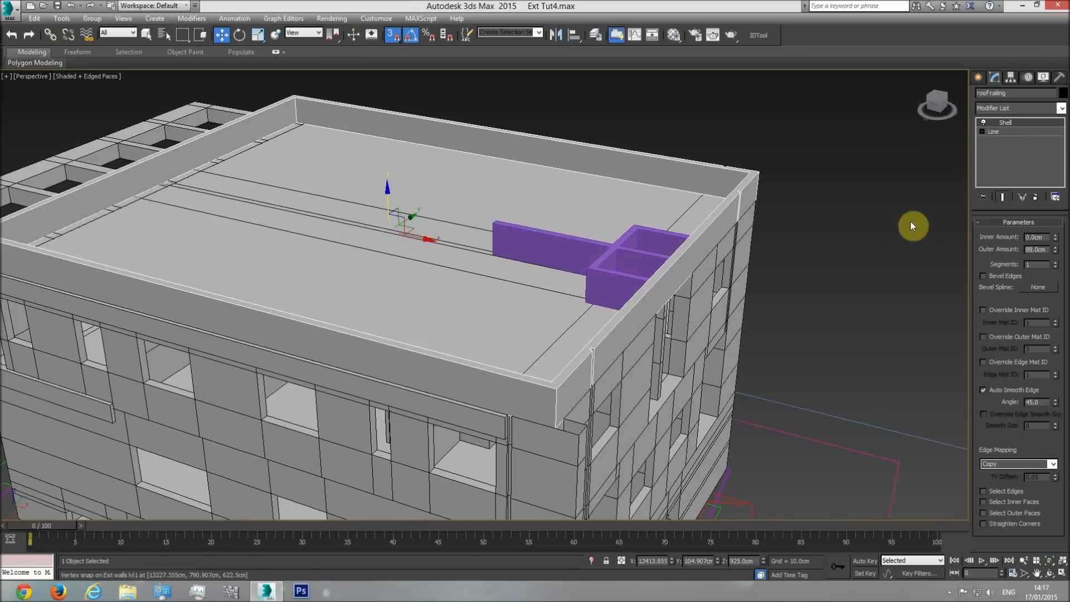
left_click(610, 283)
left_click(650, 294)
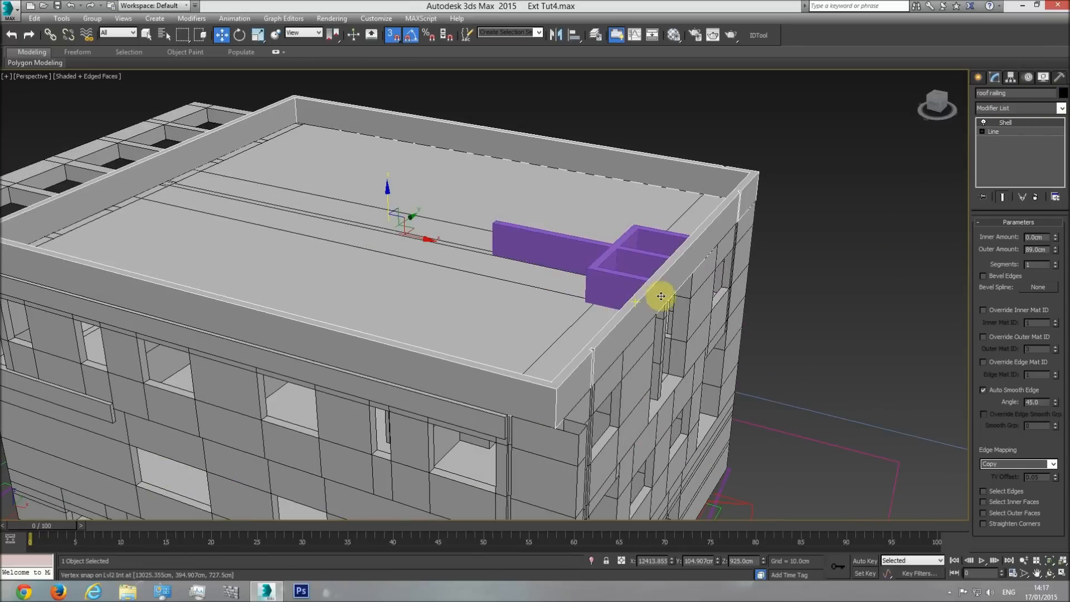
left_click(1061, 108)
left_click(1008, 423)
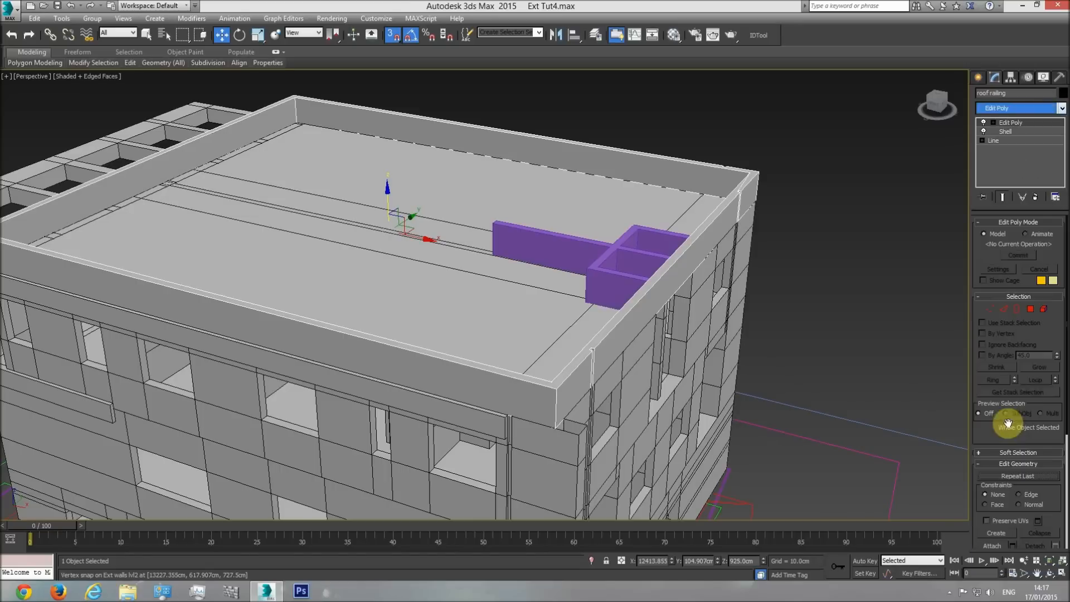
left_click(996, 545)
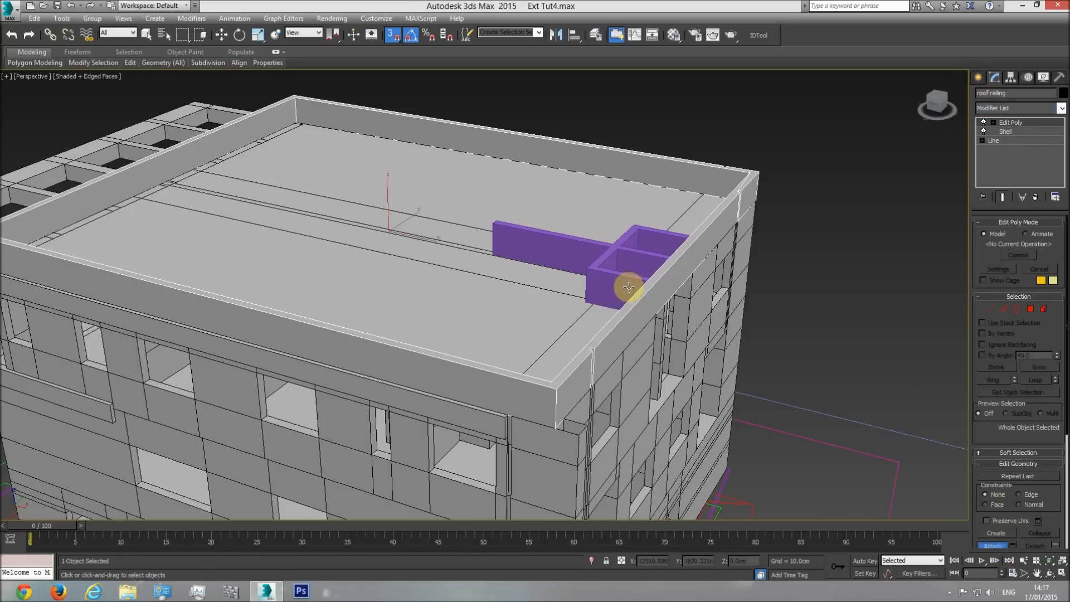
left_click(615, 254)
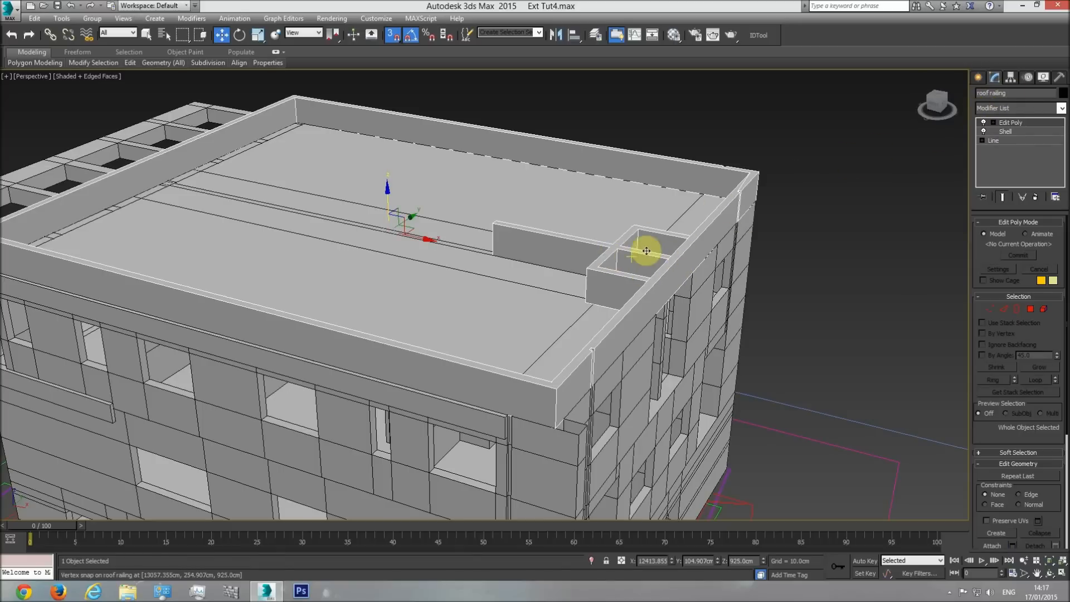
Review the combined railing on the model and check the rooftop structures against the side elevation drawings.
left_click(1050, 574)
left_click_drag(520, 282, 617, 388)
left_click_drag(548, 366, 542, 261)
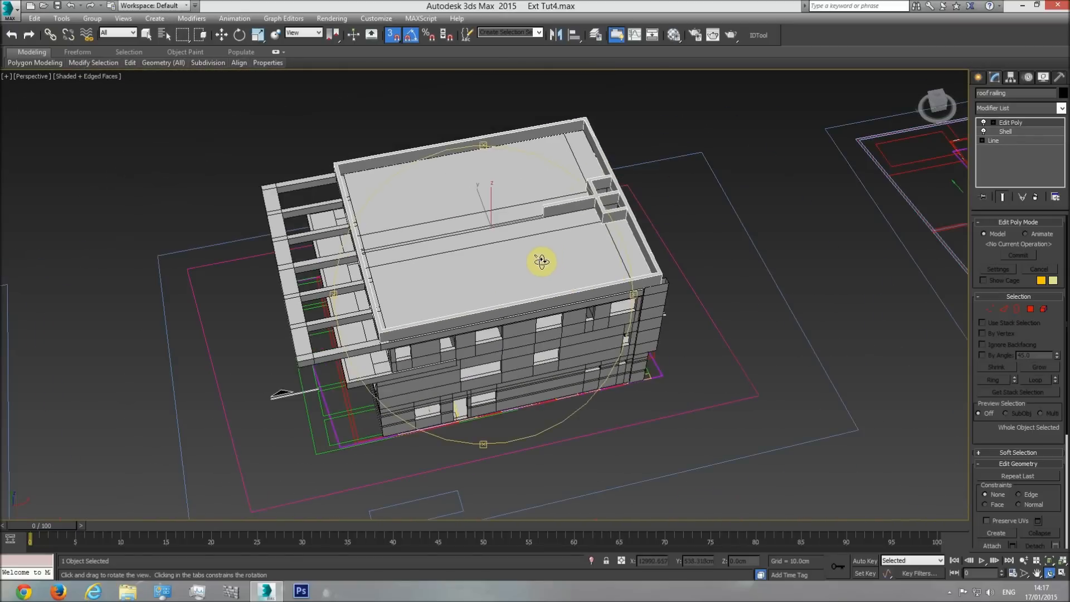
key("t")
scroll(485, 312, "down", 10)
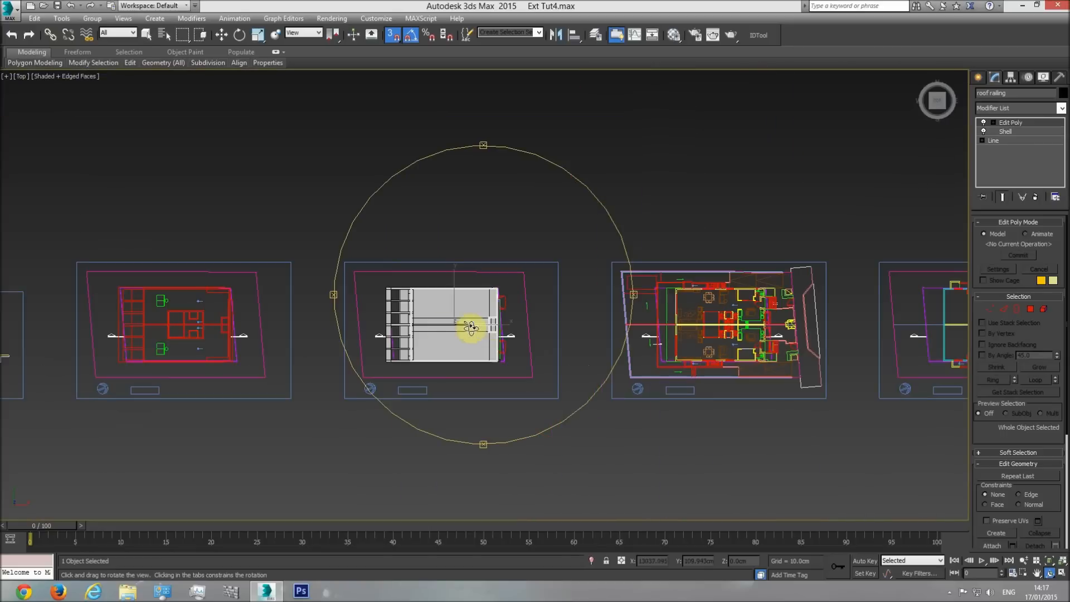
middle_click_drag(337, 327, 657, 317)
scroll(406, 296, "up", 5)
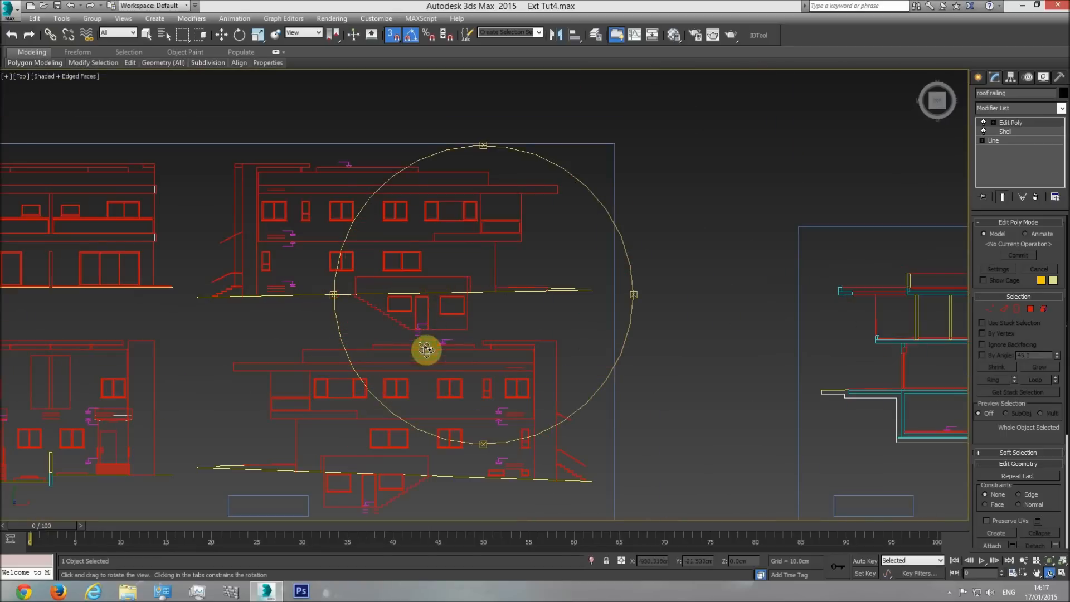
middle_click_drag(446, 373, 528, 344)
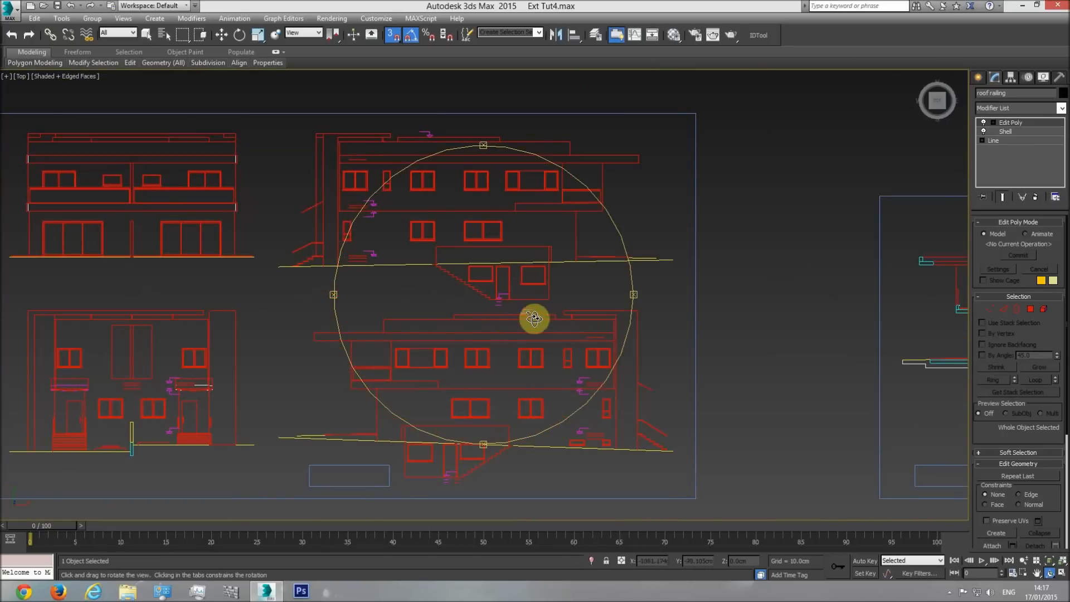
scroll(504, 142, "up", 5)
key("w")
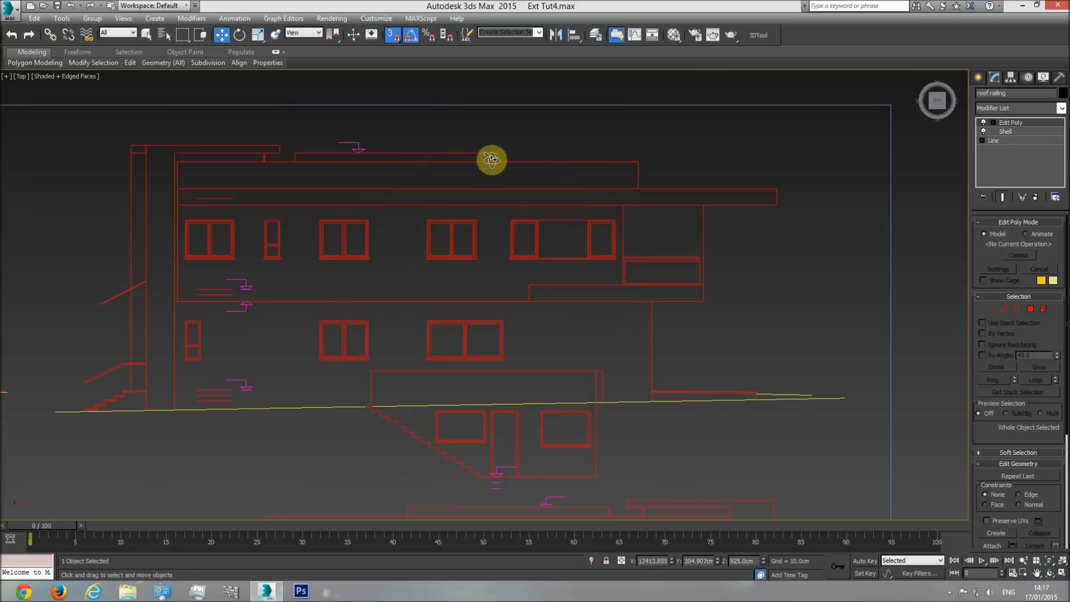
left_click_drag(476, 152, 282, 153)
Examine the central rectangular structure on the roof plan.
scroll(636, 193, "down", 4)
middle_click_drag(636, 193, 483, 202)
scroll(521, 207, "down", 4)
middle_click_drag(847, 301, 418, 310)
middle_click_drag(643, 294, 580, 303)
scroll(581, 303, "up", 7)
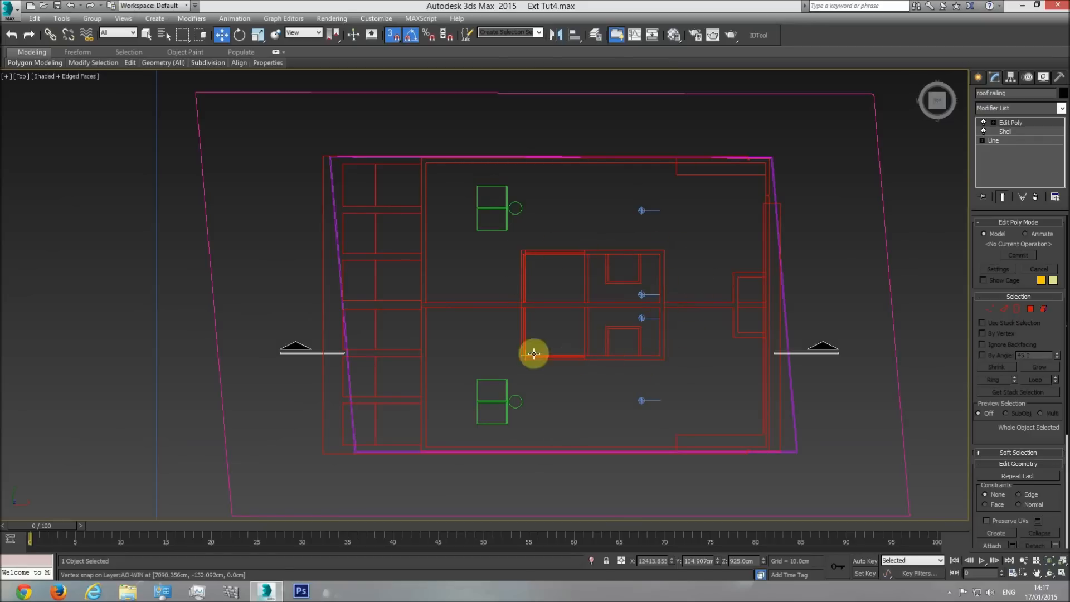
middle_click_drag(617, 294, 624, 316)
scroll(624, 316, "up", 2)
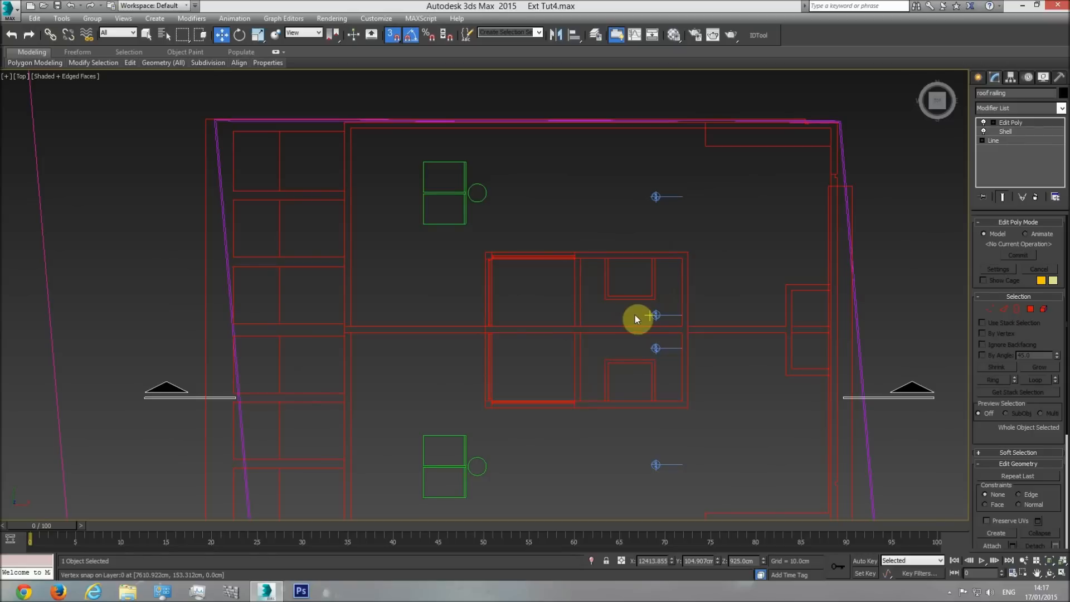
Start a Line at the upper-left corner of the central roof structure and trace along its upper edge to the opposite corner.
left_click(979, 78)
left_click(998, 157)
left_click(480, 250)
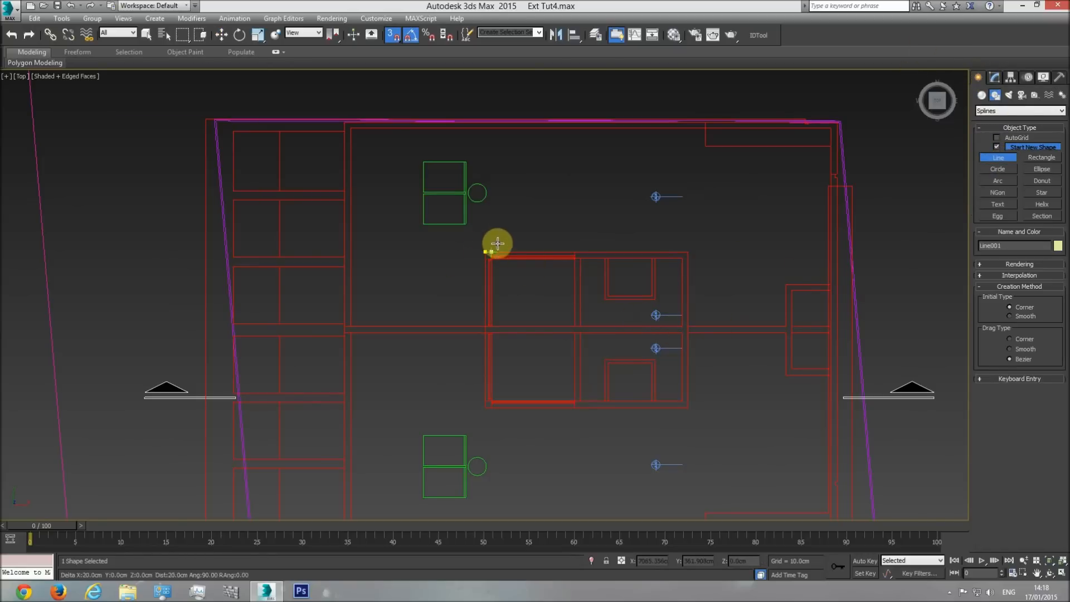
scroll(494, 246, "up", 5)
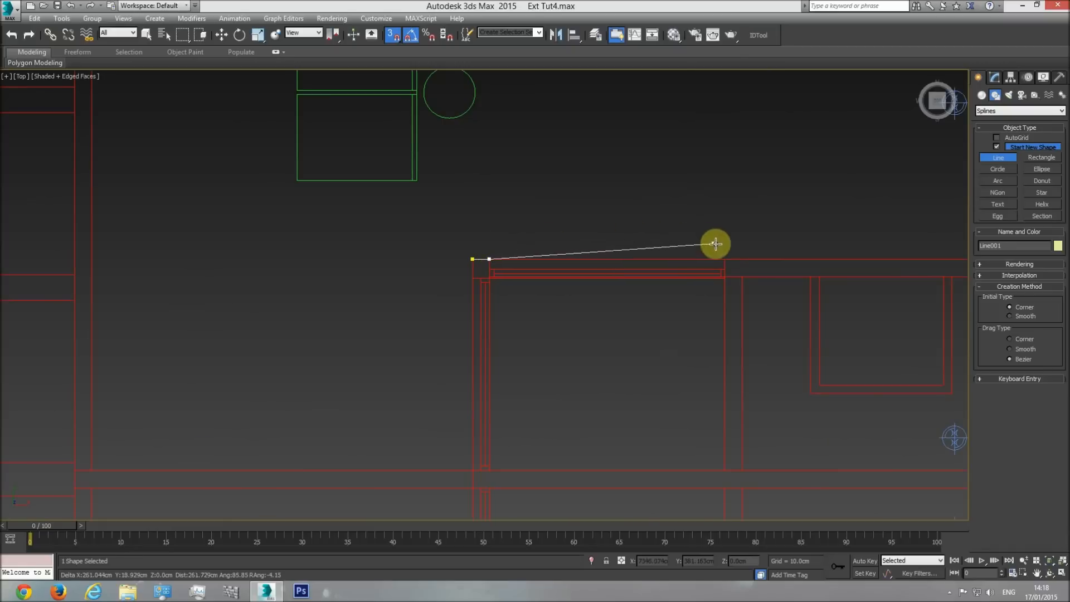
middle_click_drag(814, 258, 499, 251)
left_click(733, 250)
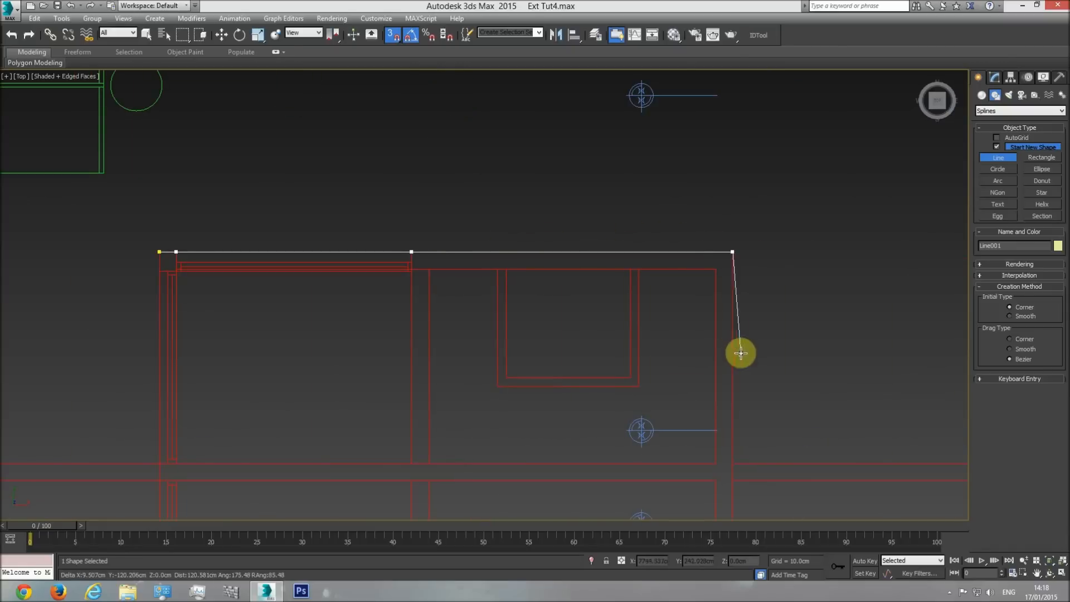
Trace the remaining three sides of the central roof structure's outer outline and close the spline at its starting point.
middle_click_drag(749, 515, 707, 287)
left_click(691, 460)
left_click(370, 465)
left_click(134, 464)
left_click(116, 450)
left_click(116, 445)
left_click(115, 250)
left_click(113, 232)
middle_click_drag(98, 174, 236, 402)
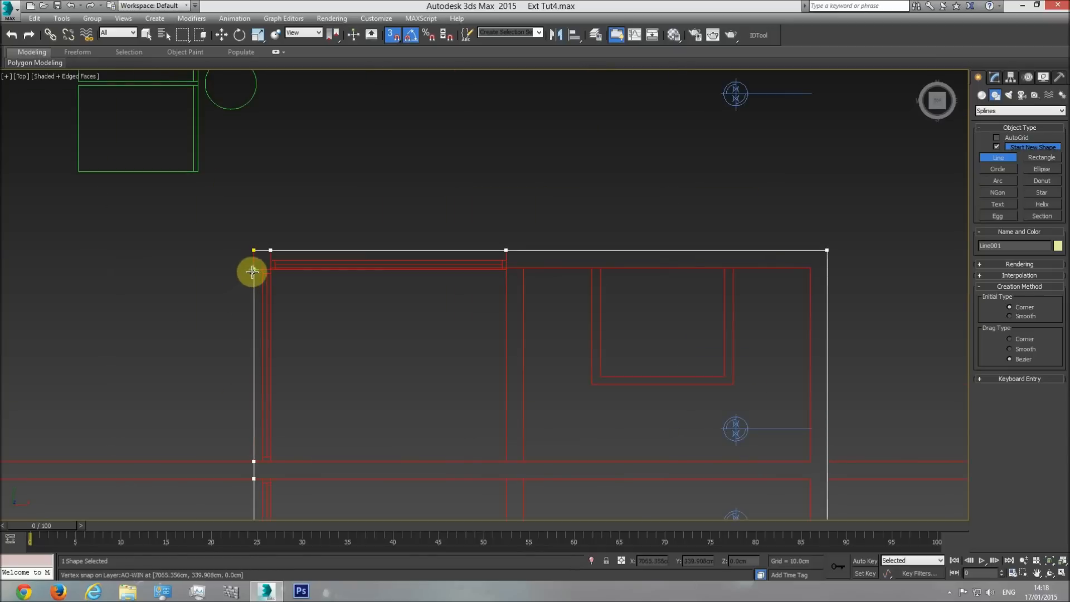
left_click(252, 251)
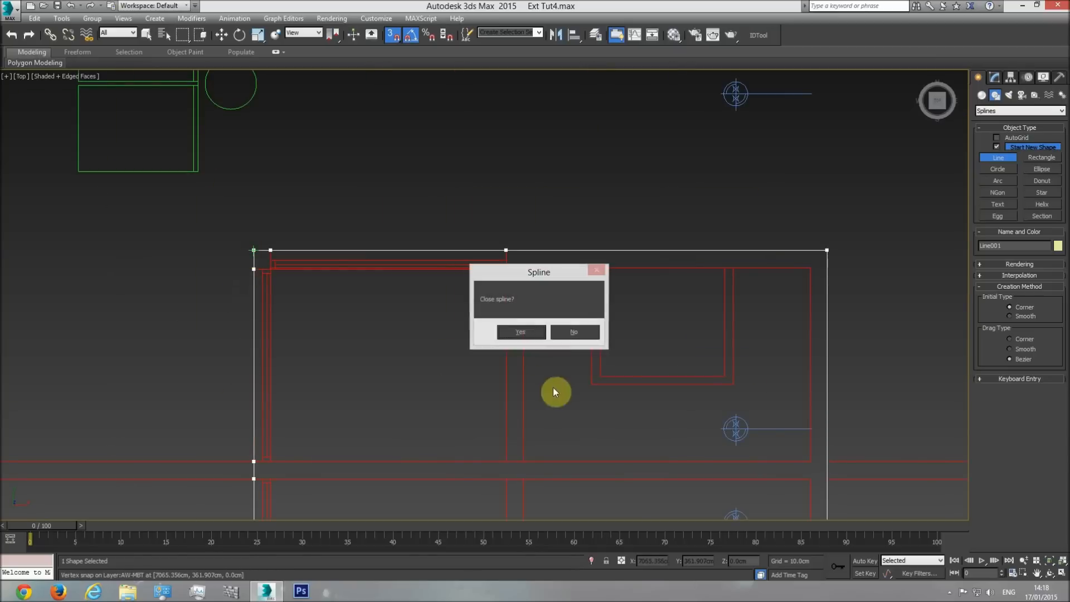
left_click(526, 330)
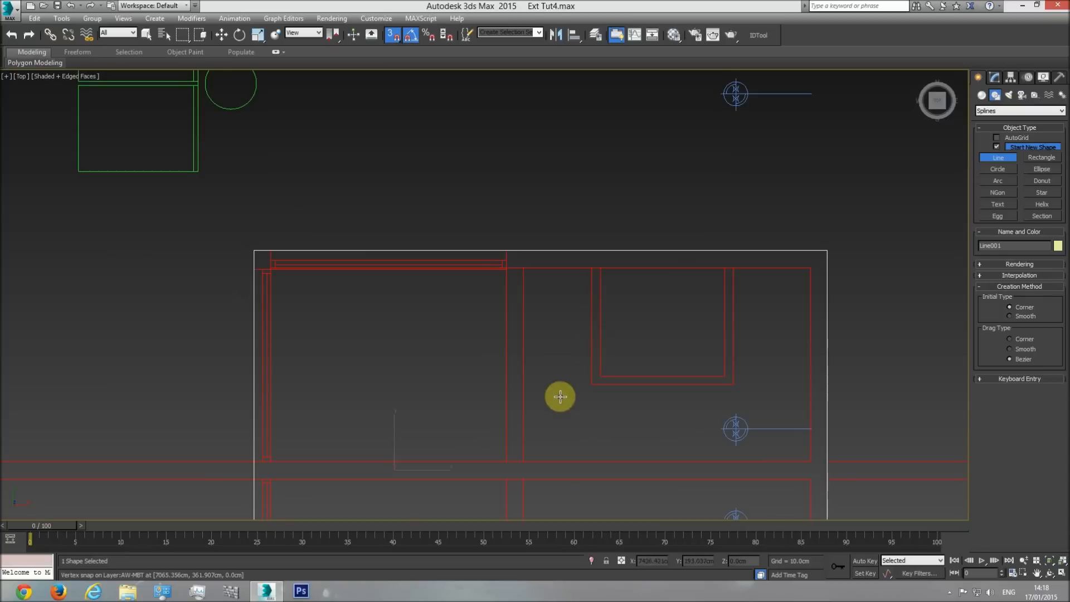
scroll(573, 394, "down", 3)
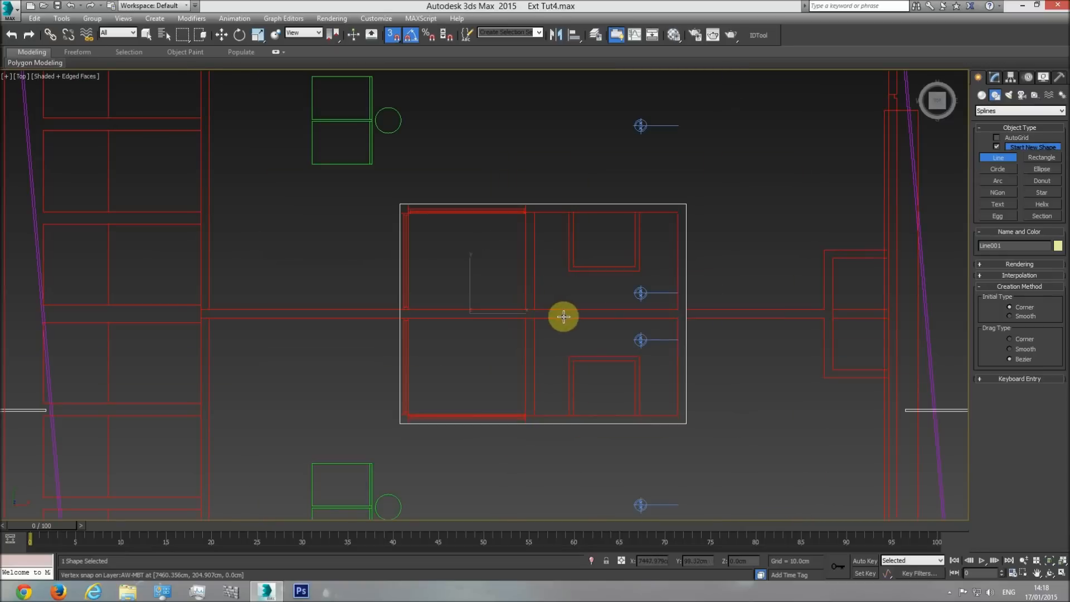
Finish the Line command and move the traced outline from the roof plan onto the building model, snapping it to the matching plan position.
right_click(596, 293)
right_click(602, 292)
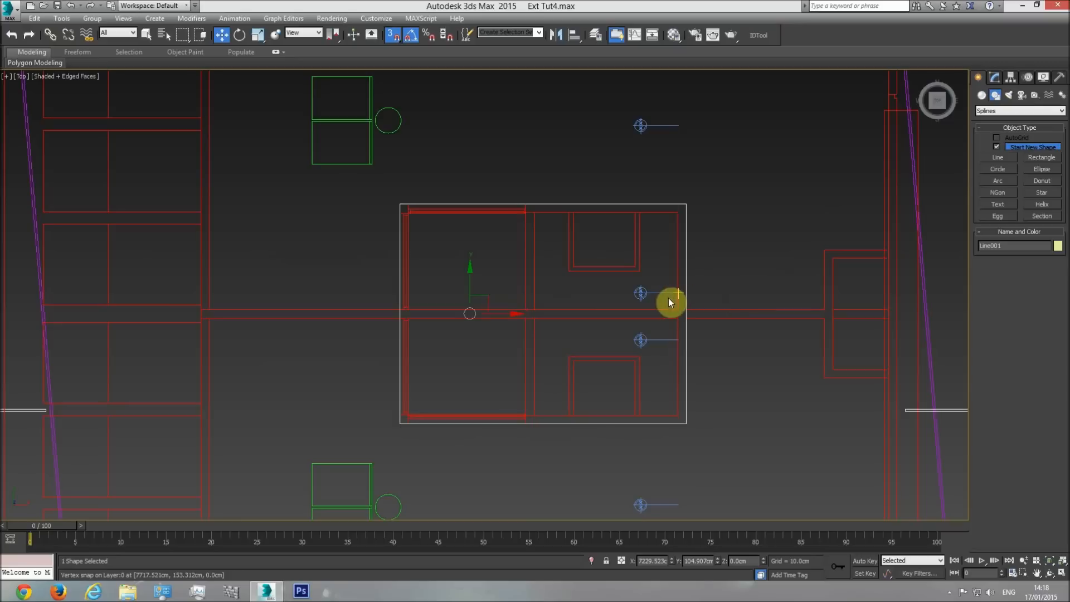
scroll(518, 306, "down", 8)
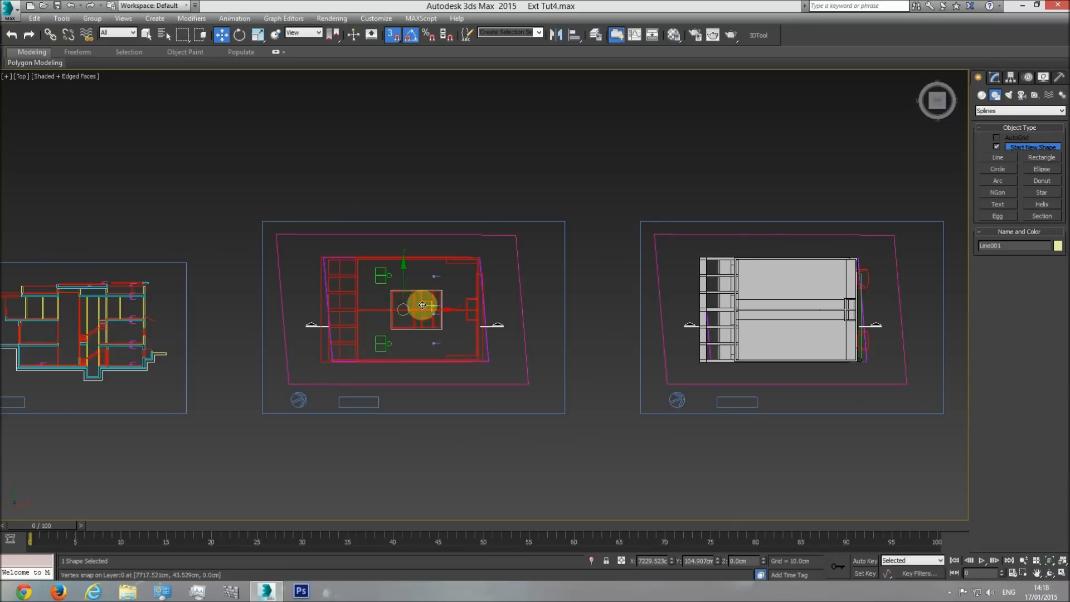
scroll(449, 310, "up", 8)
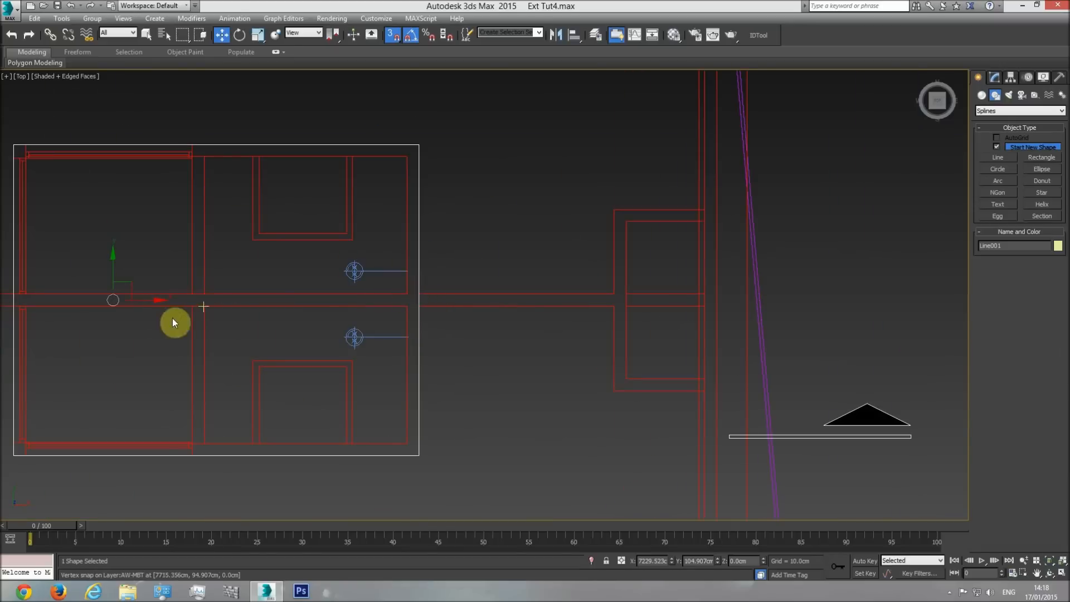
left_click_drag(112, 300, 147, 317)
left_click_drag(451, 145, 609, 265)
middle_click_drag(609, 266, 433, 267)
scroll(432, 268, "down", 5)
left_click_drag(433, 267, 737, 263)
middle_click_drag(737, 263, 289, 267)
mouse_move(289, 268)
left_mouse_down()
mouse_move(289, 257)
mouse_move(501, 257)
mouse_move(550, 285)
mouse_move(554, 267)
mouse_move(554, 292)
left_mouse_up()
scroll(552, 283, "up", 5)
scroll(552, 281, "up", 5)
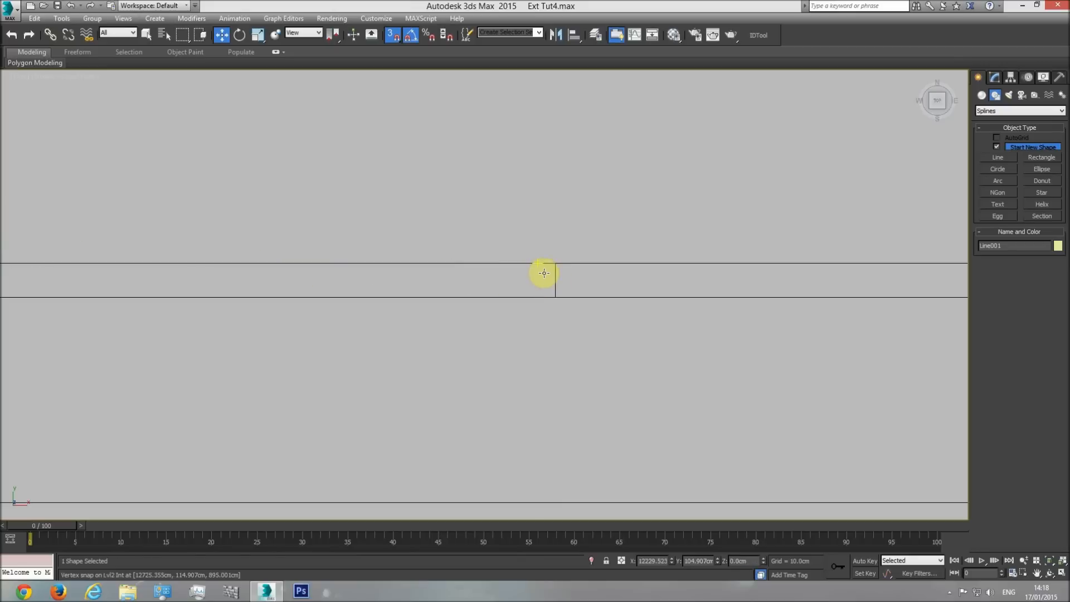
Raise the outline vertically to about Z 1186 cm so it sits above the building's roof.
scroll(544, 273, "down", 12)
key("f")
left_click_drag(423, 367, 476, 255)
key("p")
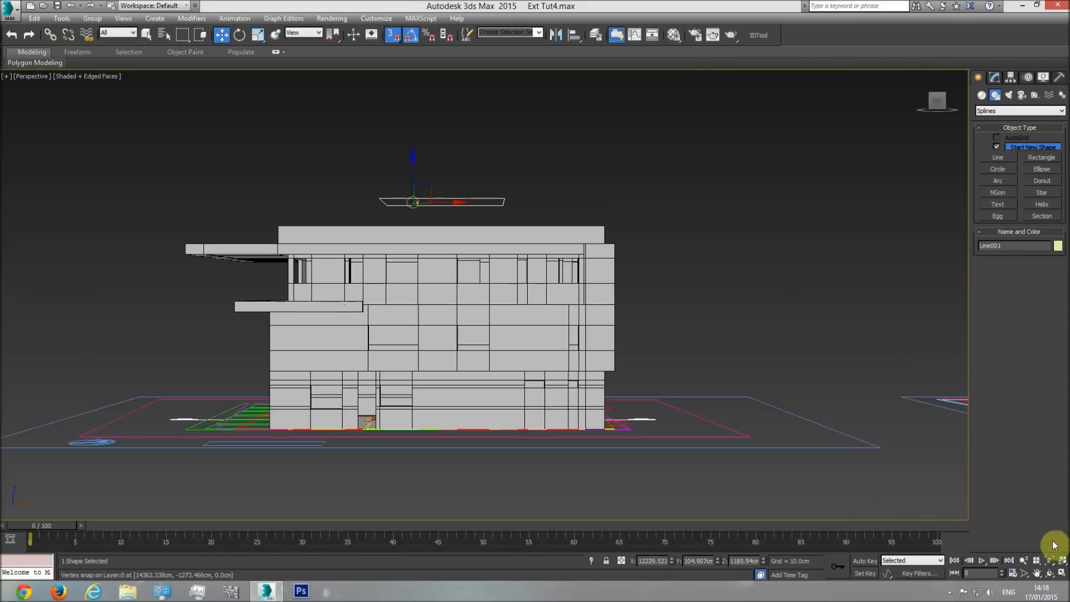
left_click(1050, 573)
left_click_drag(511, 317, 898, 191)
Apply a Shell modifier to the outline with an outer amount of 120 cm.
left_click(995, 77)
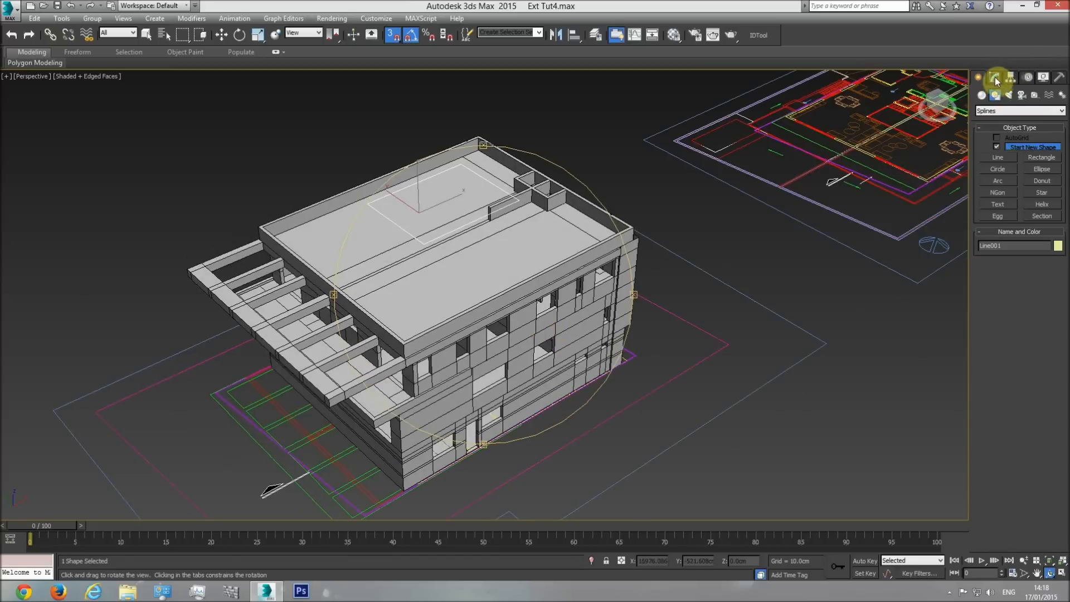
left_click(1062, 108)
scroll(1014, 334, "down", 1)
left_click(998, 179)
left_click(1001, 198)
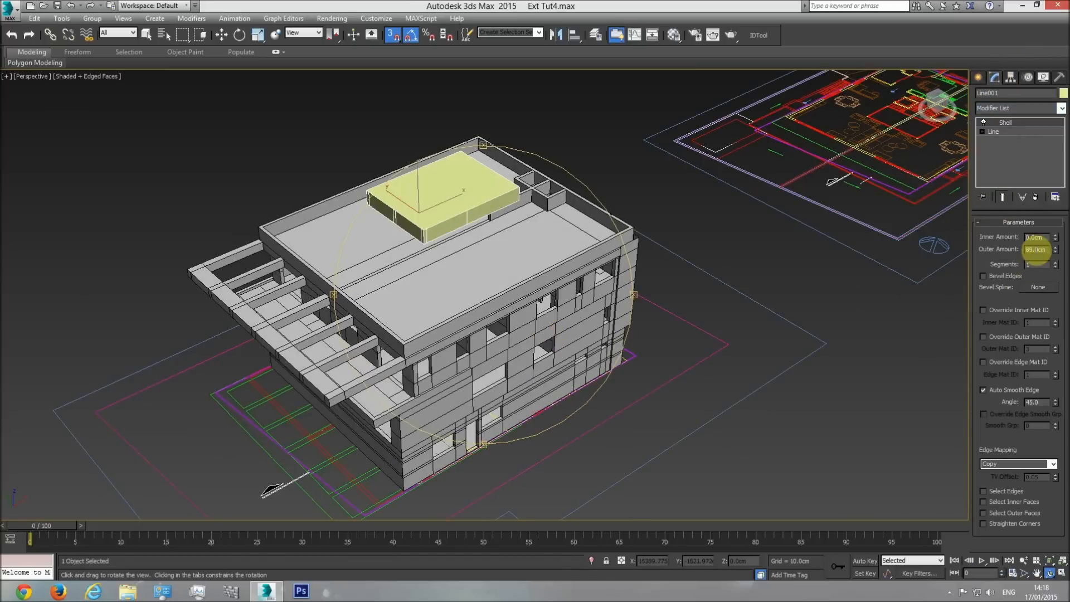
type("120")
key("Return")
Lower the shelled block vertically with vertex snapping until its base rests on the roof surface, and deselect it.
left_click_drag(517, 333, 438, 301)
scroll(508, 326, "up", 3)
left_click(221, 34)
key("f")
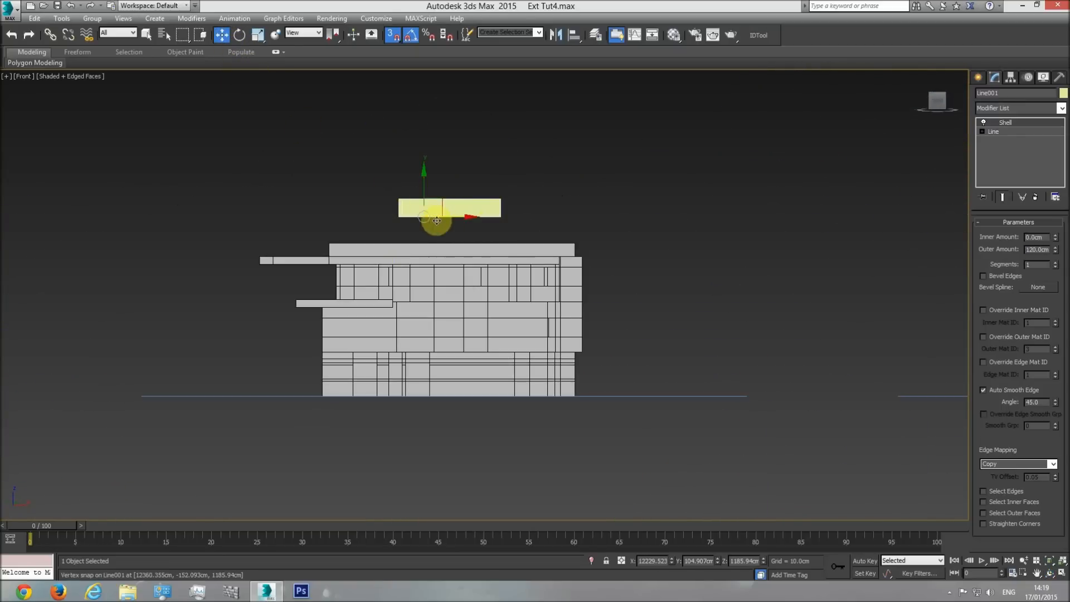
scroll(424, 219, "up", 5)
key("p")
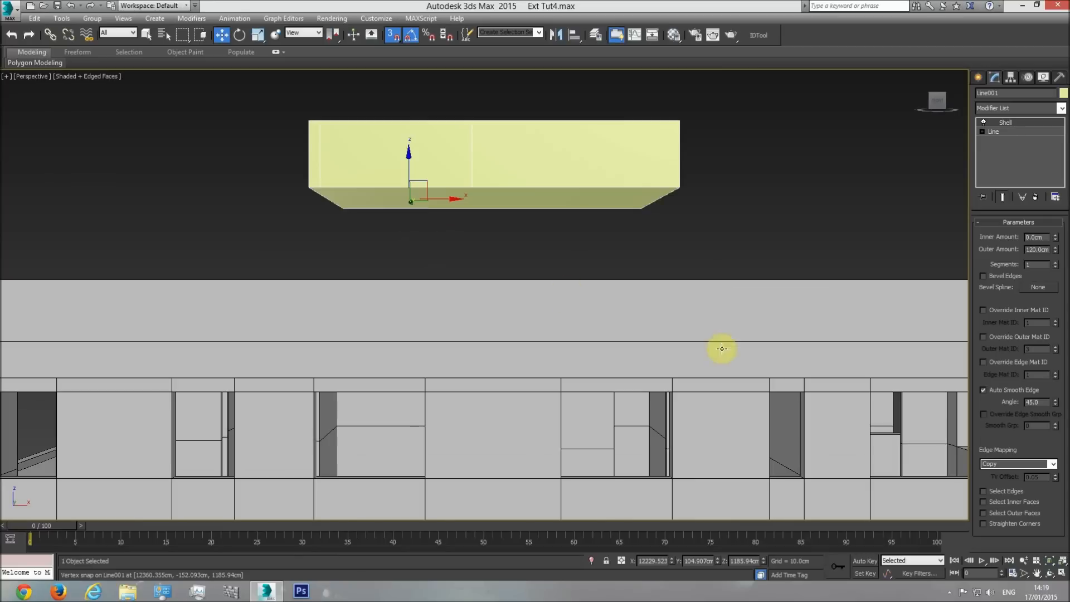
left_click(1050, 573)
left_click_drag(492, 277, 516, 323)
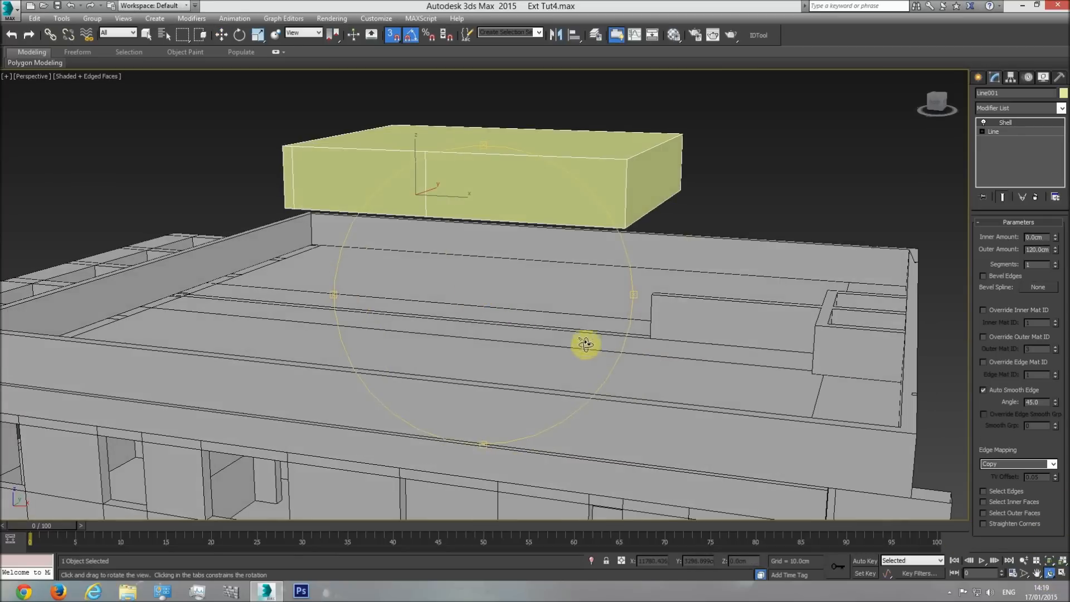
left_click(221, 35)
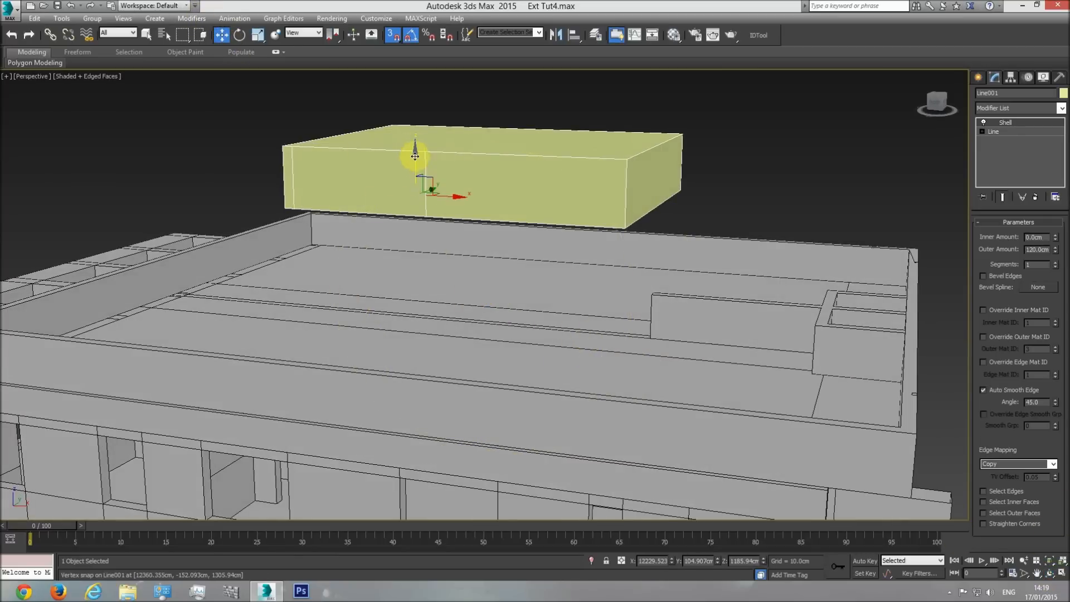
left_click_drag(415, 159, 253, 256)
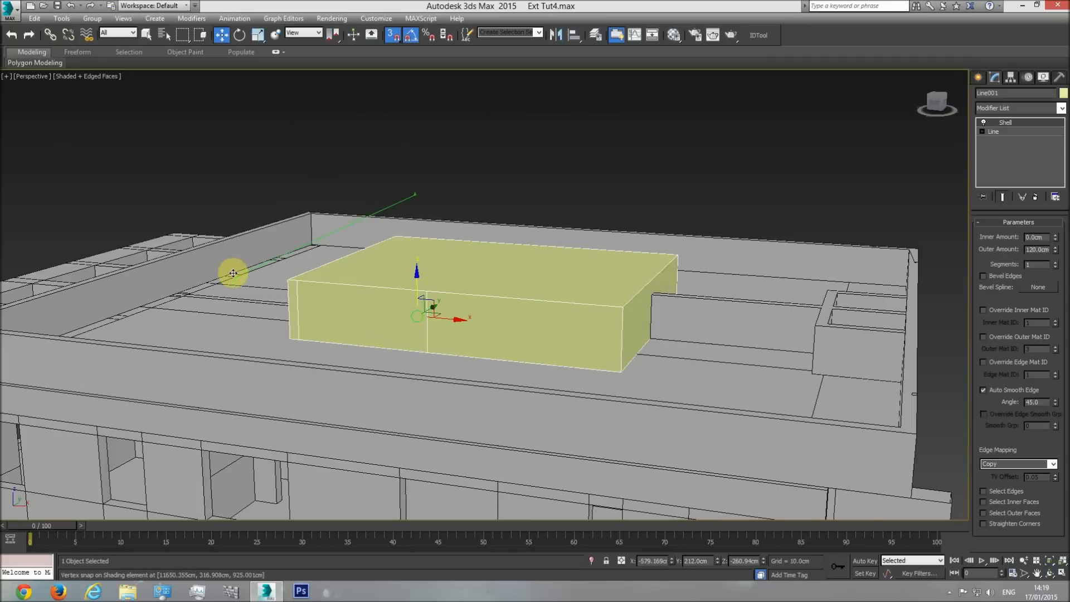
left_click(607, 175)
Examine how the central block sits on the roof slab relative to the parapet and the shading element.
left_click(1049, 573)
left_click_drag(424, 290, 338, 349)
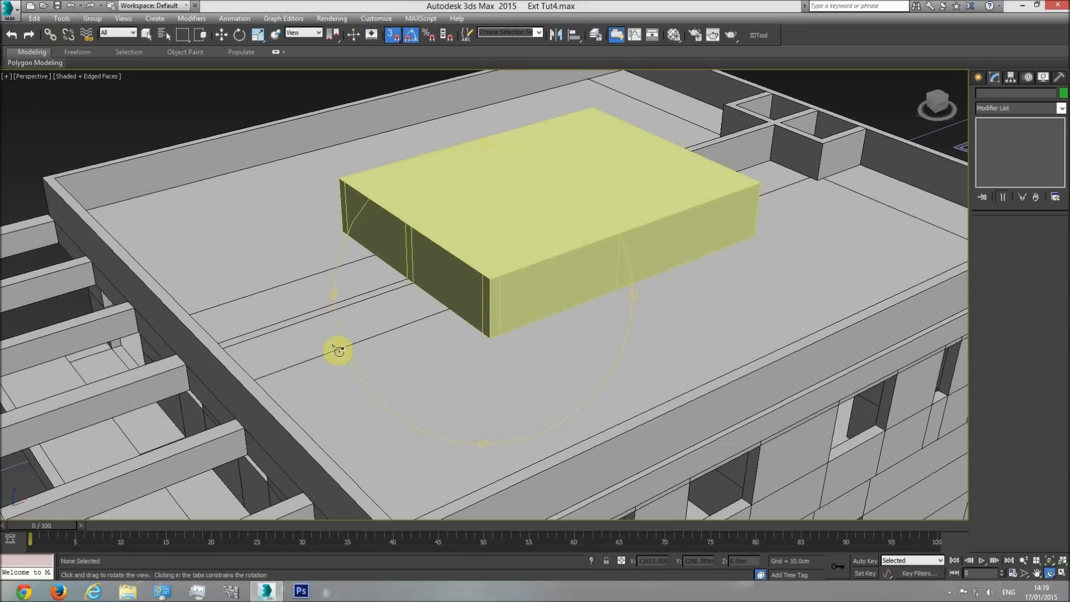
scroll(338, 350, "up", 5)
left_click_drag(461, 332, 436, 335)
middle_click_drag(471, 321, 553, 347)
scroll(554, 347, "down", 4)
right_click(487, 335)
key("F4")
key("F4")
scroll(493, 329, "down", 5)
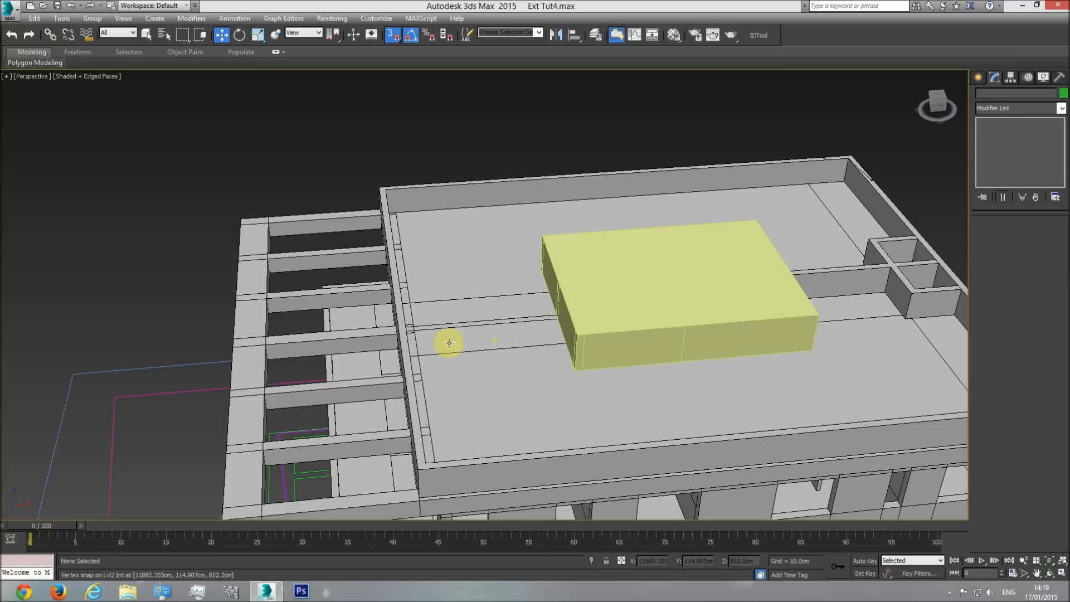
left_click(370, 300)
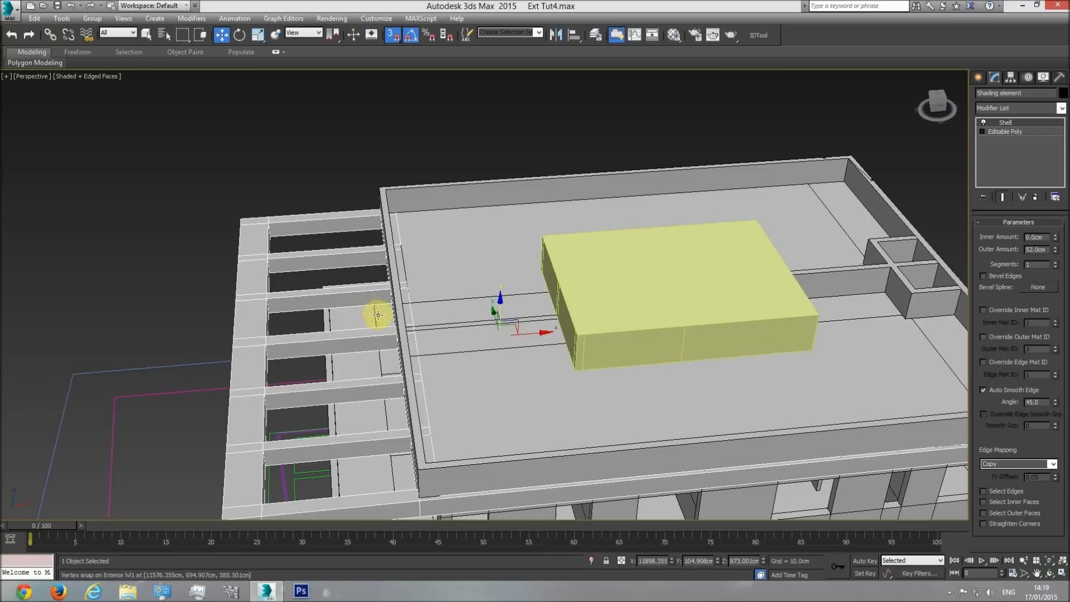
left_click(631, 315)
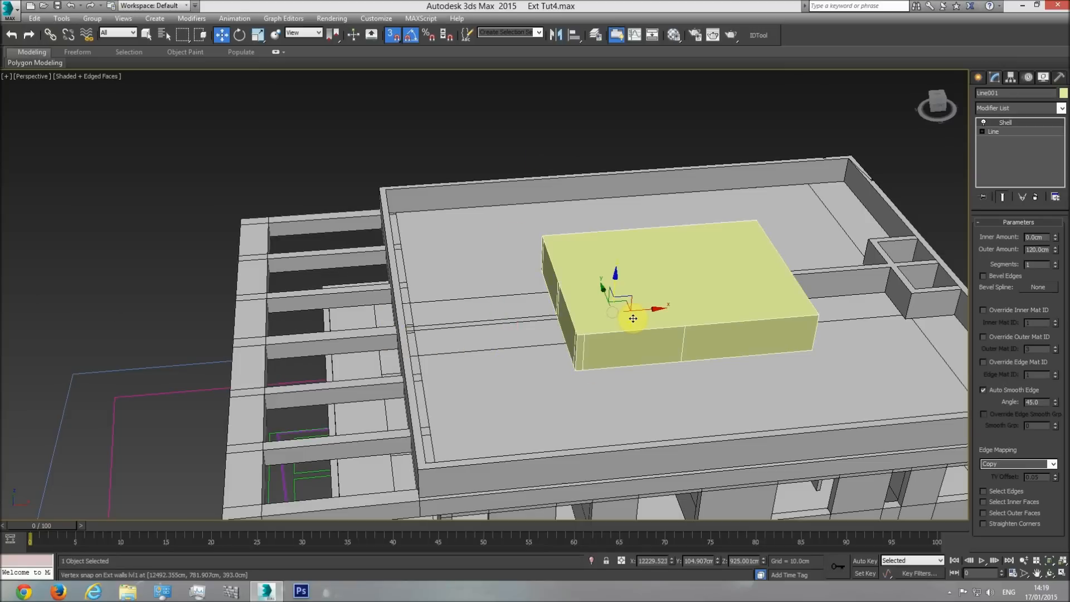
Measure the rooftop structure's height above the parapet on the side elevation drawing with a temporary box, and delete the box.
key("f")
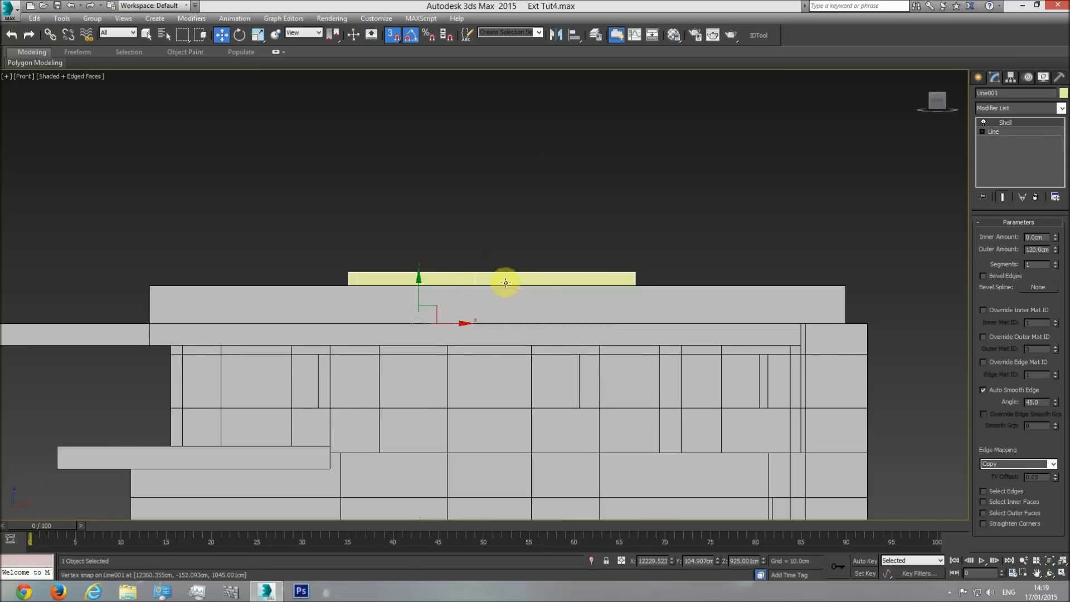
scroll(585, 237, "down", 6)
key("t")
middle_click_drag(72, 336, 561, 343)
scroll(496, 324, "up", 6)
scroll(543, 274, "up", 6)
scroll(588, 302, "up", 4)
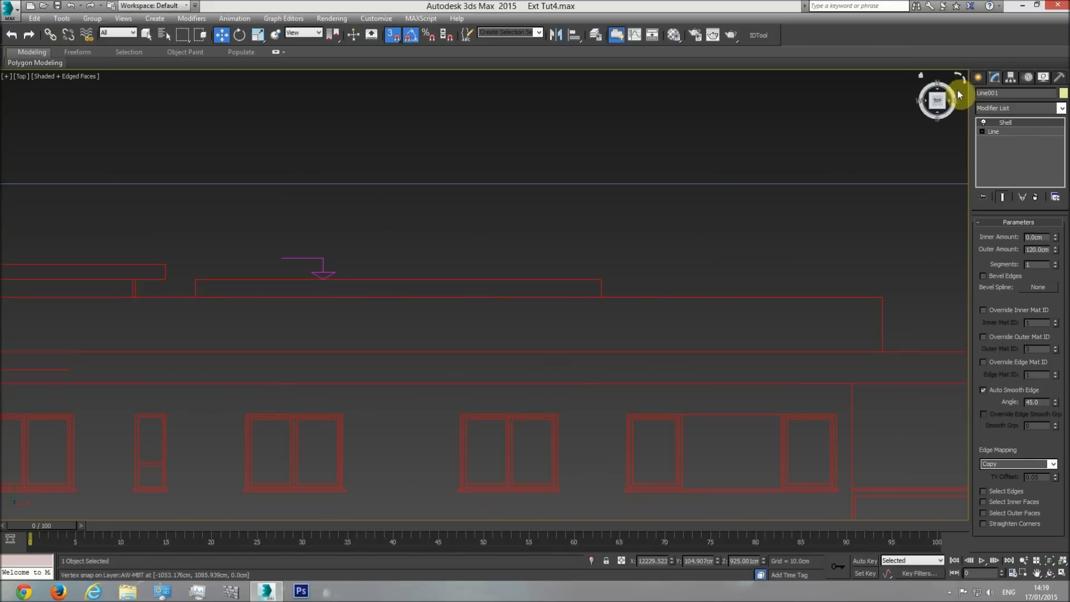
left_click(977, 77)
left_click(981, 96)
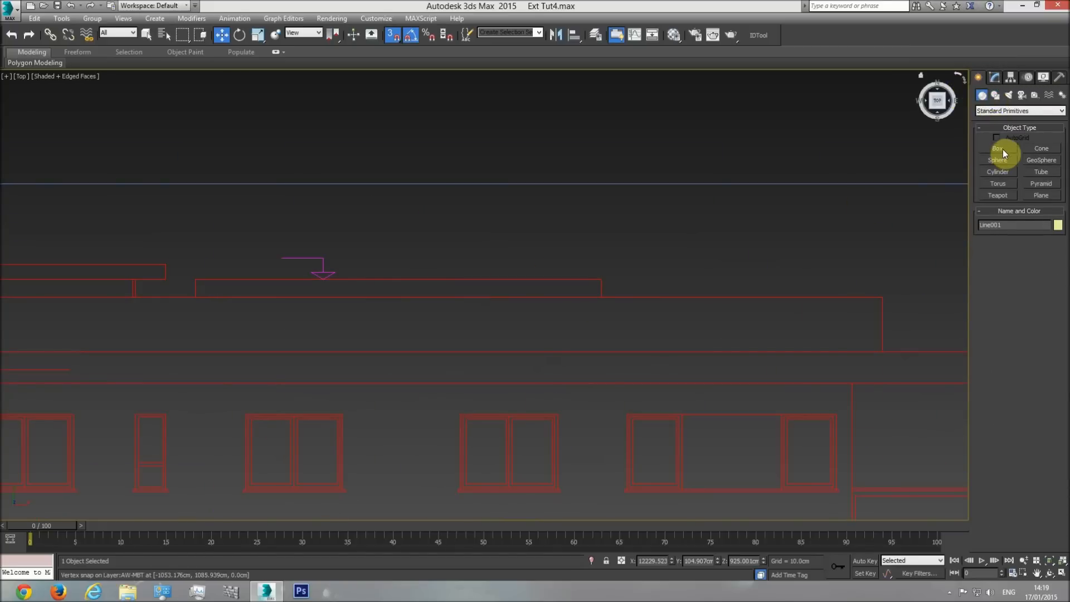
left_click(998, 148)
left_click_drag(602, 293, 616, 286)
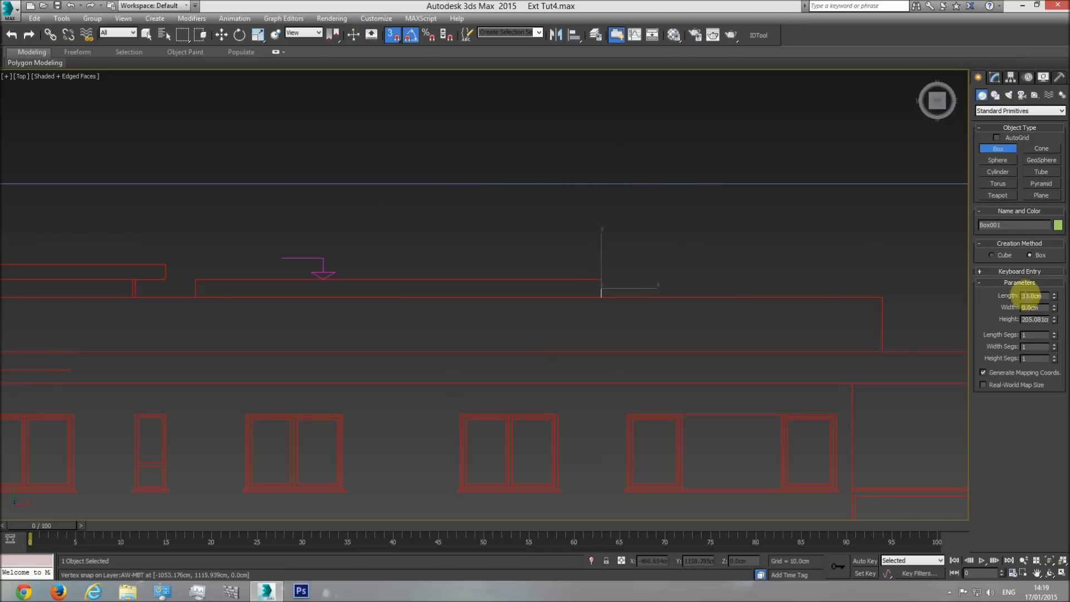
key("w")
key("Delete")
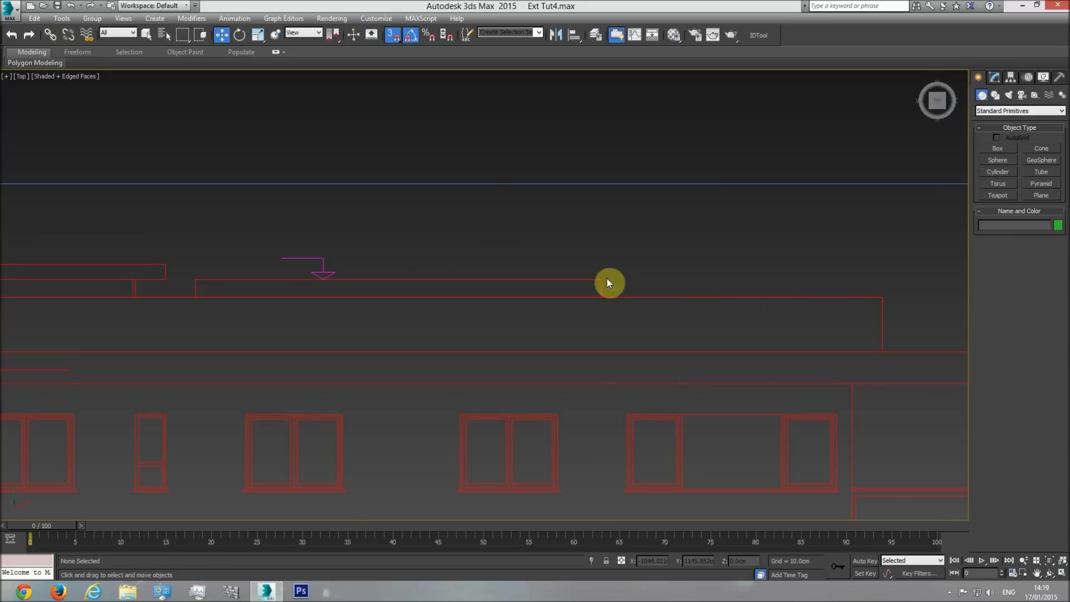
Draw a reference box about 21 cm wide beside the rooftop block in the front view and set its length to 30 cm.
key("f")
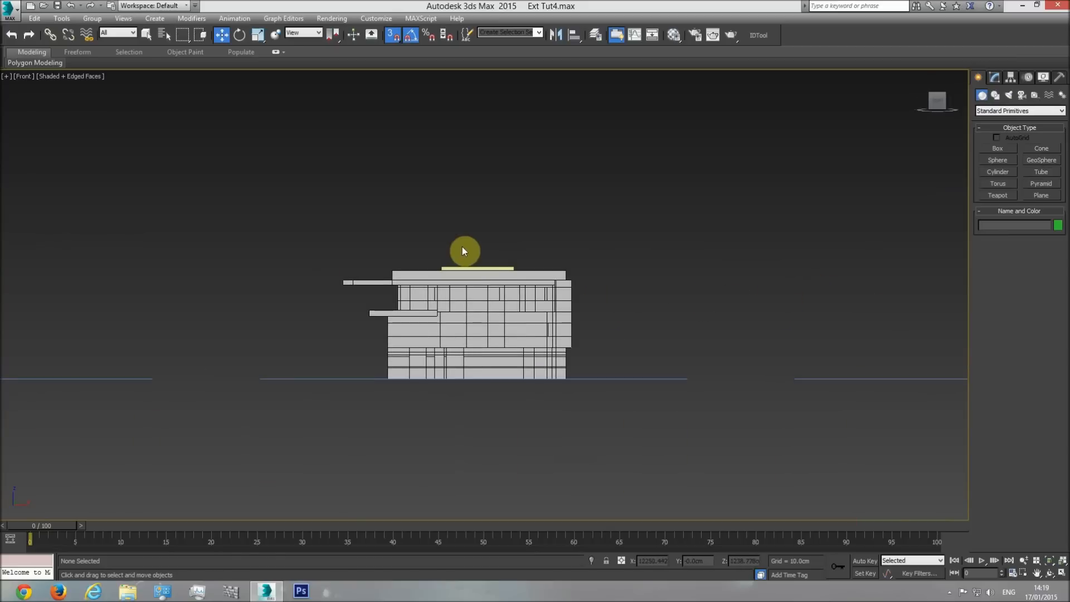
scroll(462, 247, "up", 5)
left_click(998, 148)
left_click_drag(805, 288, 814, 241)
left_click(818, 182)
left_click(1033, 299)
type("30")
key("Return")
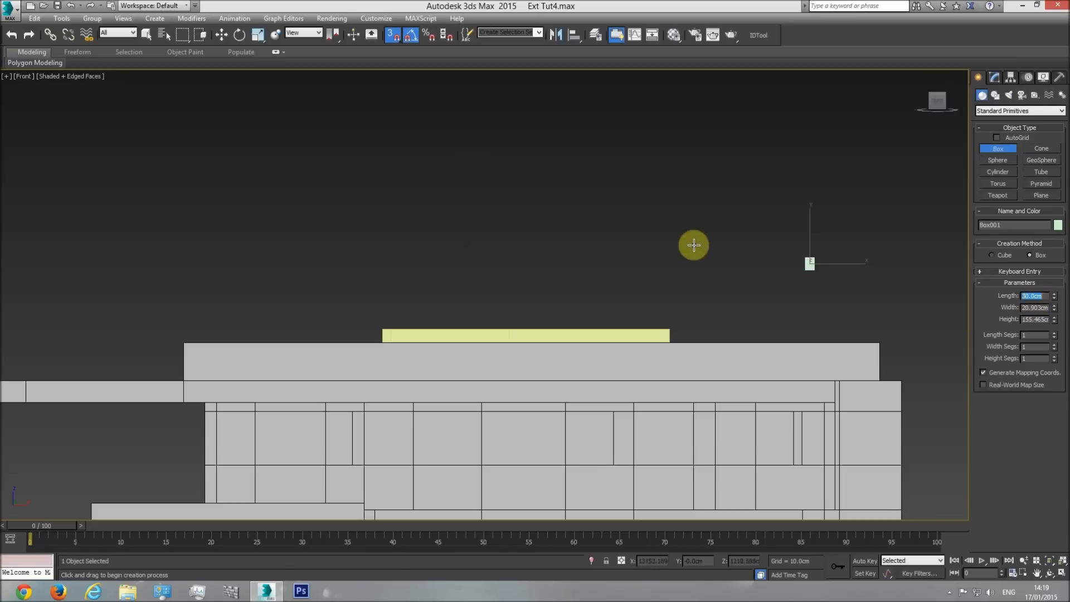
Snap the reference box onto the parapet's upper edge, flush against the end of the rooftop block.
left_click(225, 38)
middle_click_drag(746, 287, 750, 256)
scroll(751, 257, "up", 2)
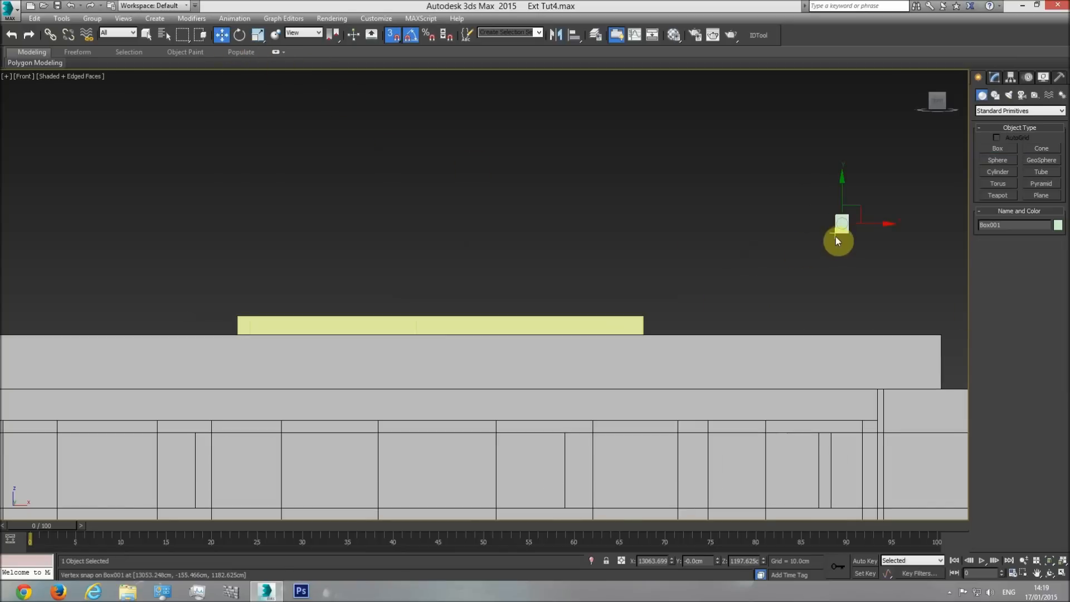
left_click_drag(858, 206, 644, 333)
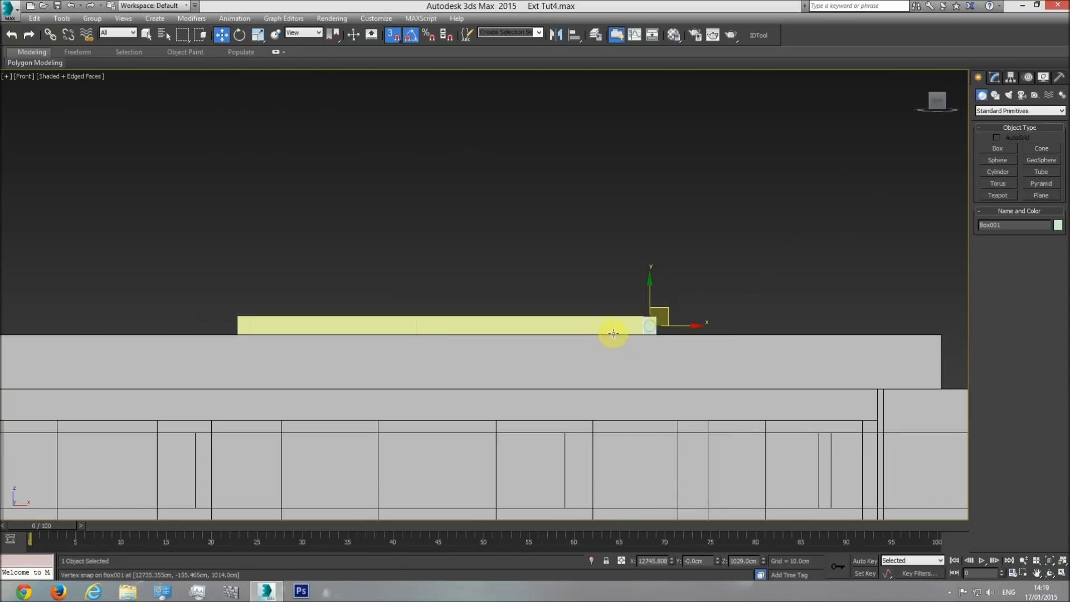
Set the rooftop block's Shell outer amount to 119 cm to match the reference box, and delete the box.
scroll(619, 339, "up", 4)
left_click(681, 265)
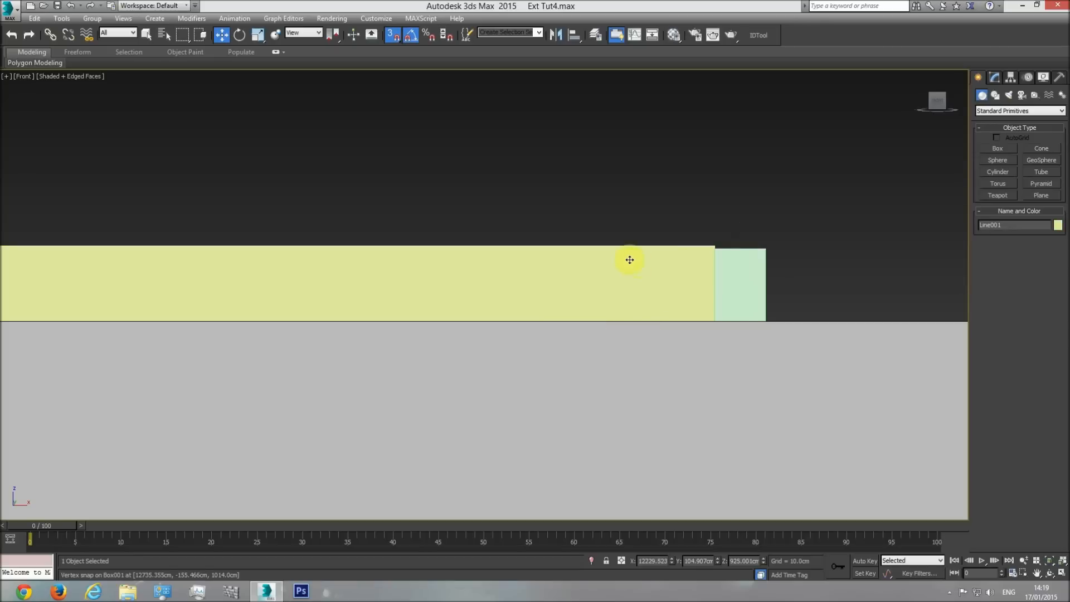
left_click(995, 77)
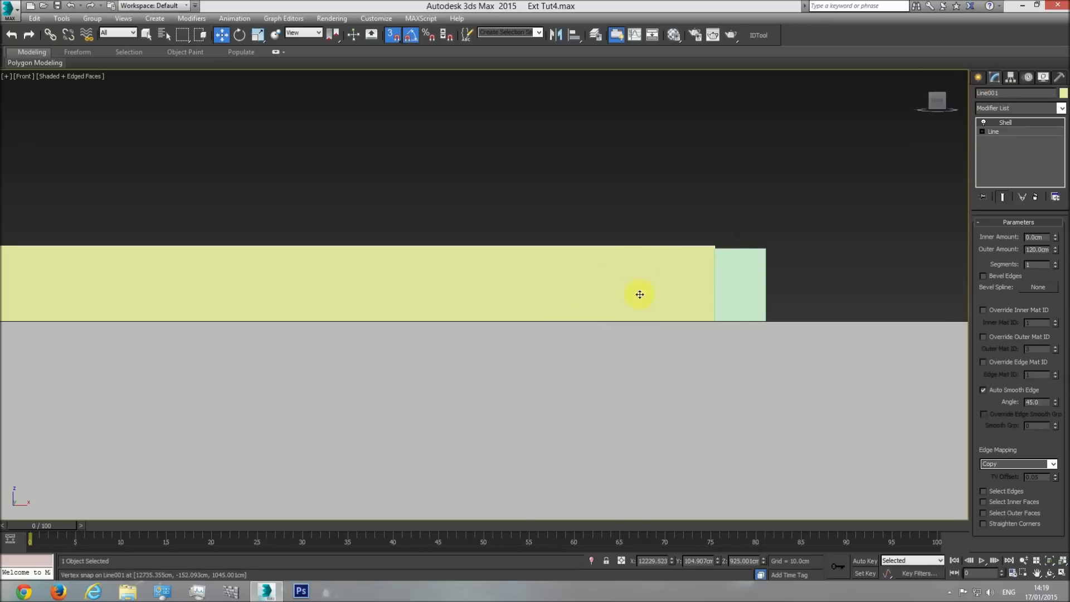
left_click_drag(1036, 249, 1049, 249)
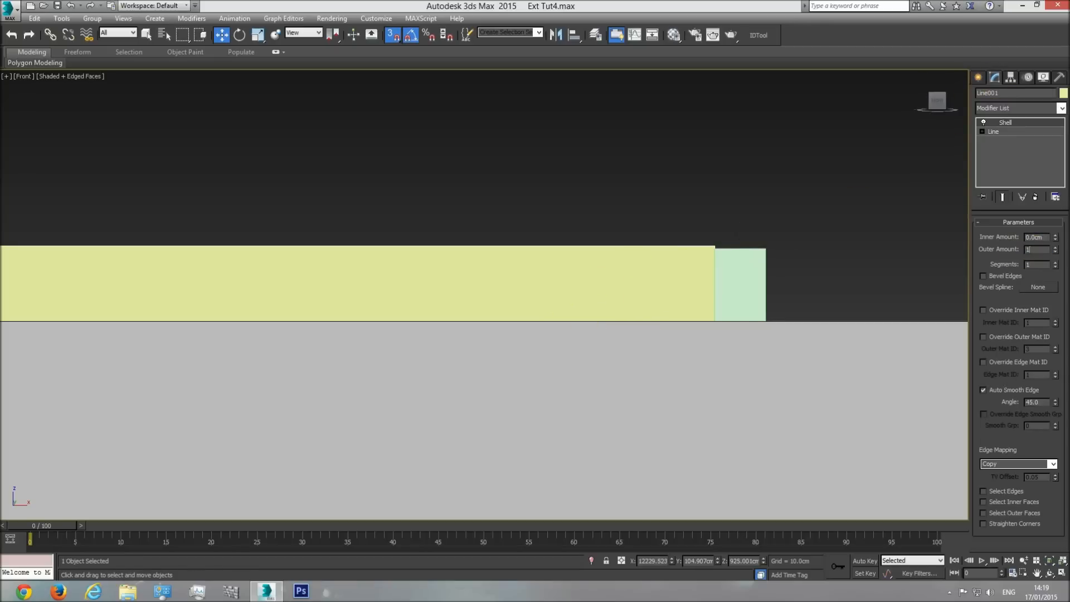
type("119")
key("Return")
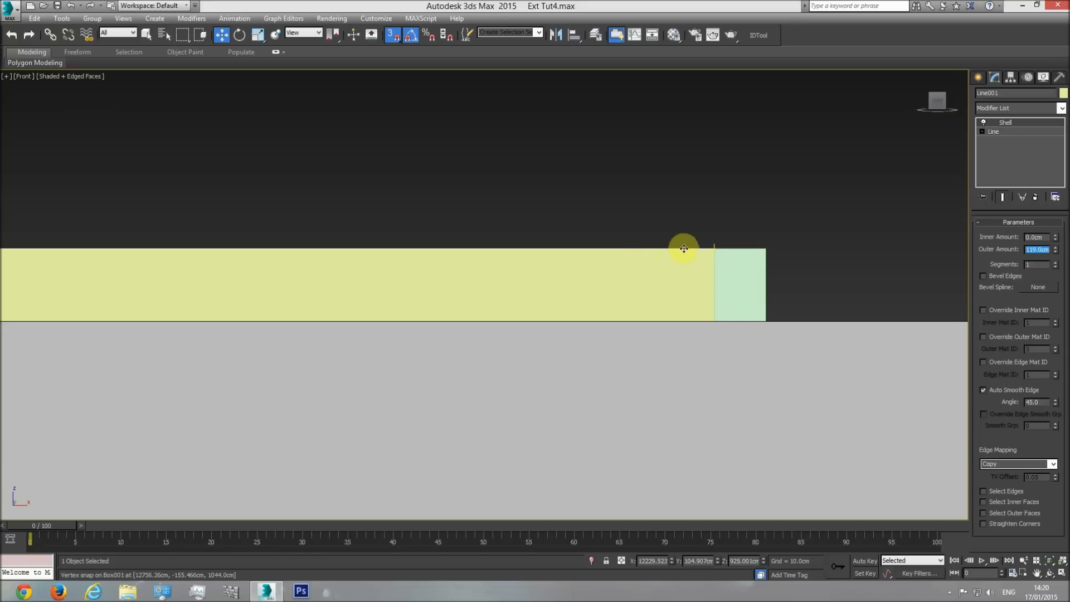
key("Delete")
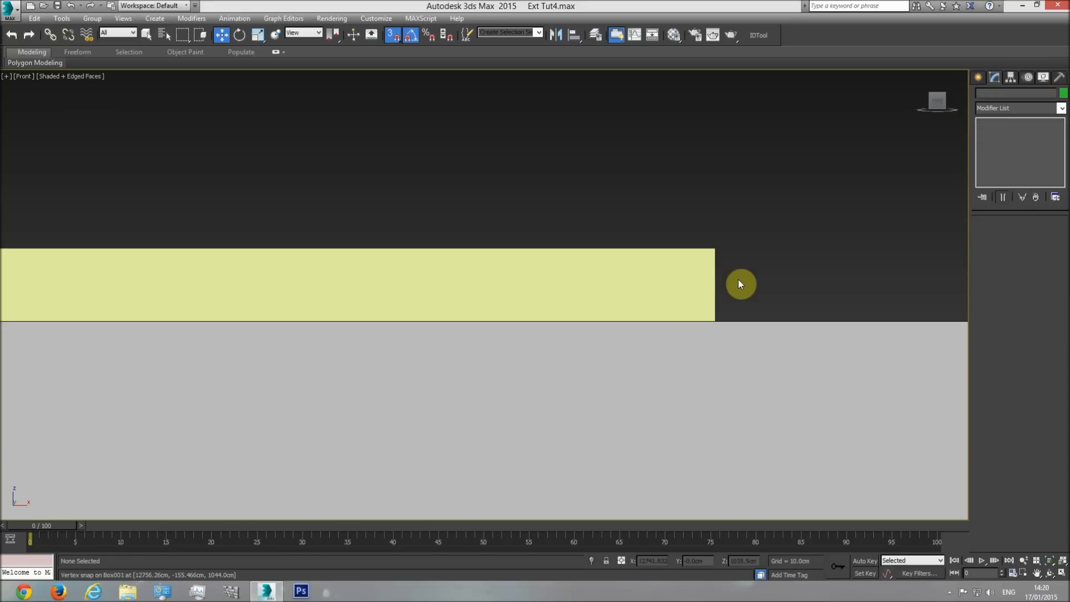
Examine the rooftop block from an angle and compare it with the central structure on the roof plan.
key("p")
left_click(1049, 573)
left_click_drag(521, 289, 440, 312)
scroll(440, 312, "down", 3)
middle_click_drag(440, 312, 675, 324)
scroll(566, 303, "down", 2)
left_click_drag(674, 324, 420, 377)
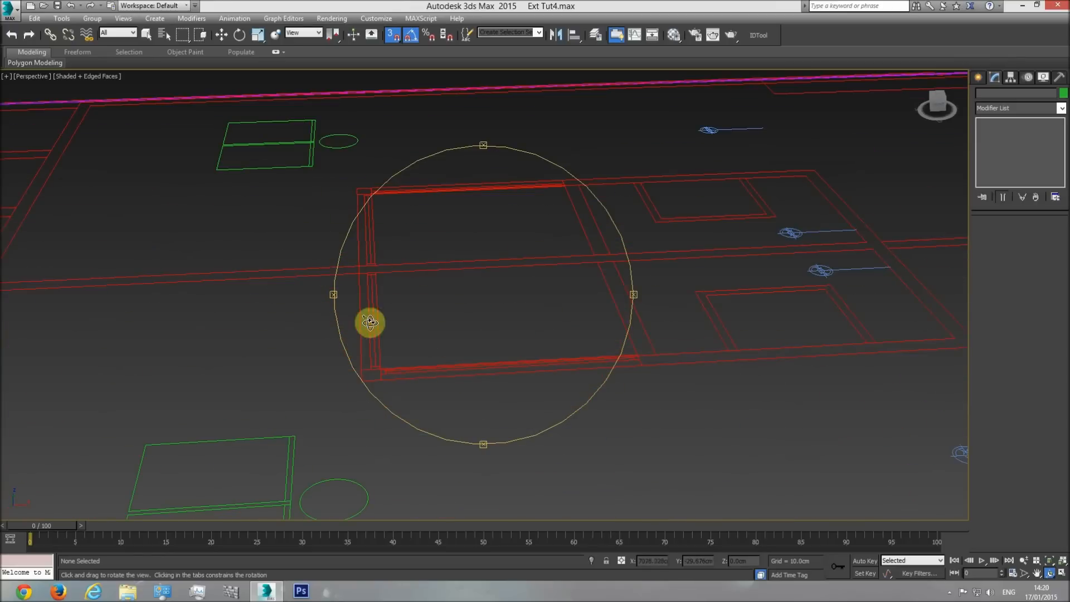
scroll(533, 284, "down", 5)
scroll(533, 287, "down", 2)
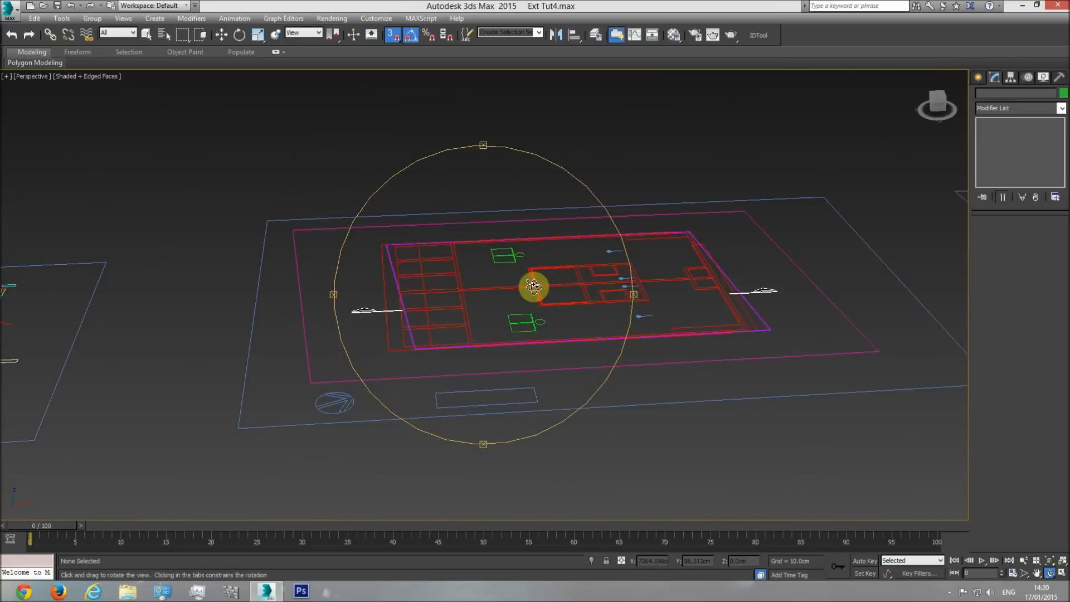
Check the front and side elevation drawings for the shape and height of the central rooftop structure.
key("f")
key("t")
scroll(492, 308, "down", 4)
middle_click_drag(333, 330, 375, 332)
scroll(375, 332, "up", 2)
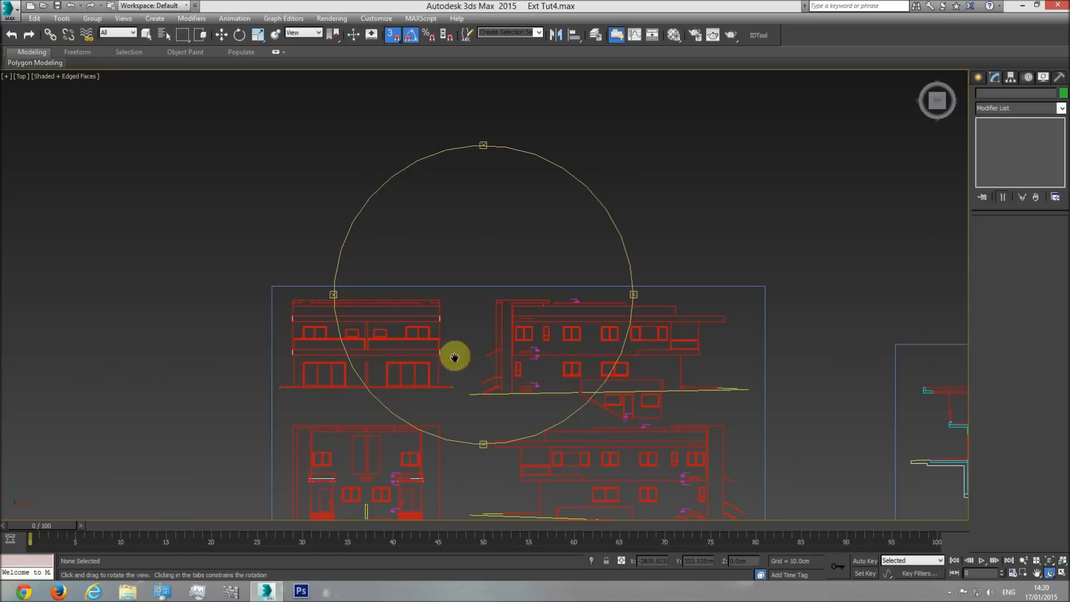
middle_click_drag(455, 357, 423, 300)
middle_click_drag(246, 243, 406, 263)
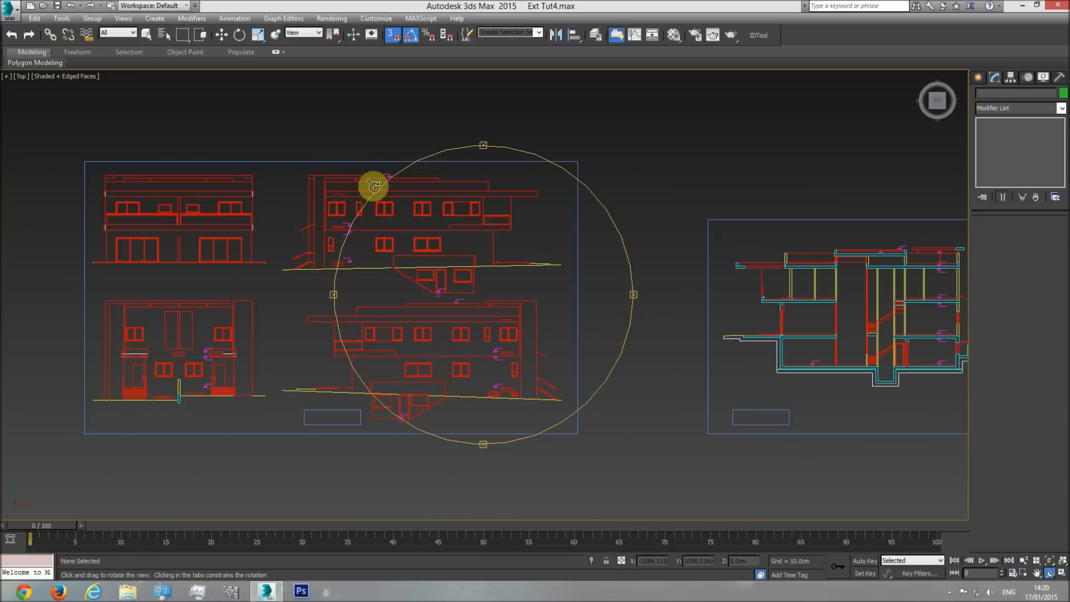
scroll(335, 170, "up", 4)
scroll(449, 276, "down", 3)
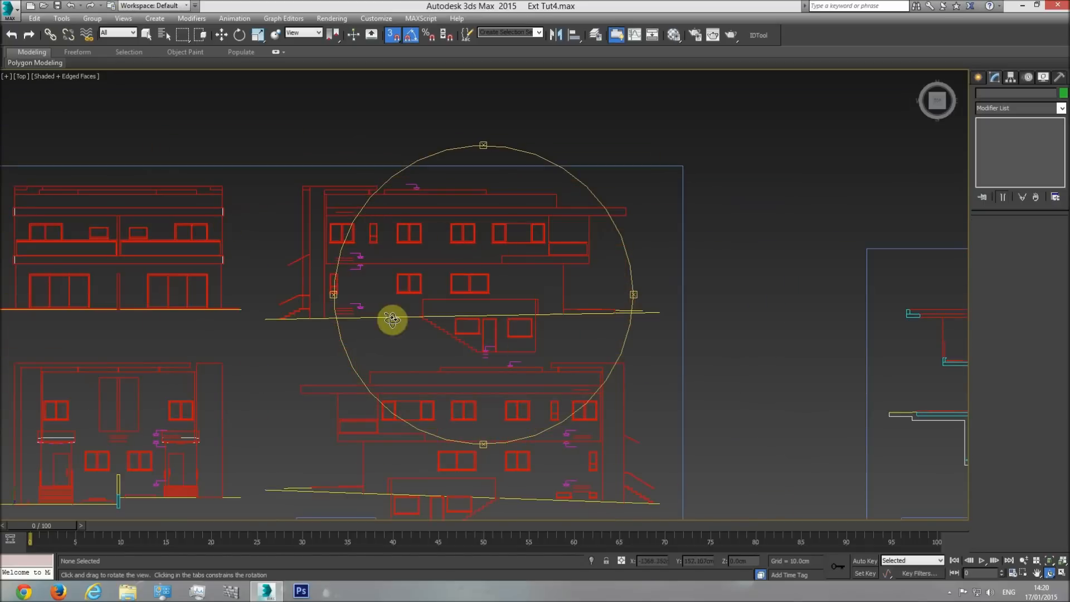
Examine the section drawing where the lower roof slab meets the raised central roof.
middle_click_drag(389, 317, 509, 242)
middle_click_drag(478, 375, 91, 370)
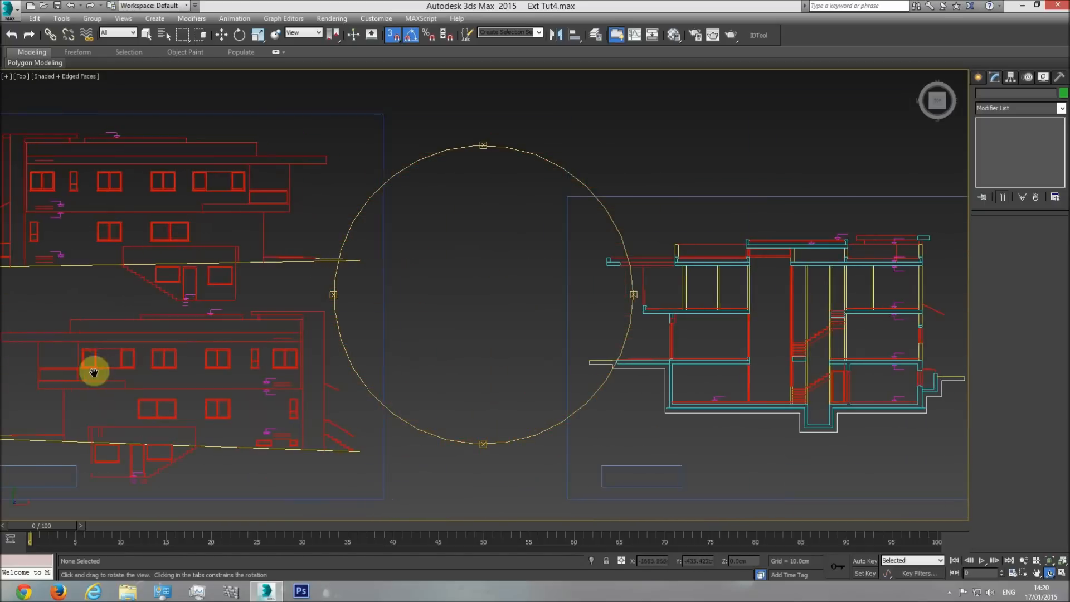
middle_click_drag(609, 329, 298, 341)
scroll(437, 276, "up", 5)
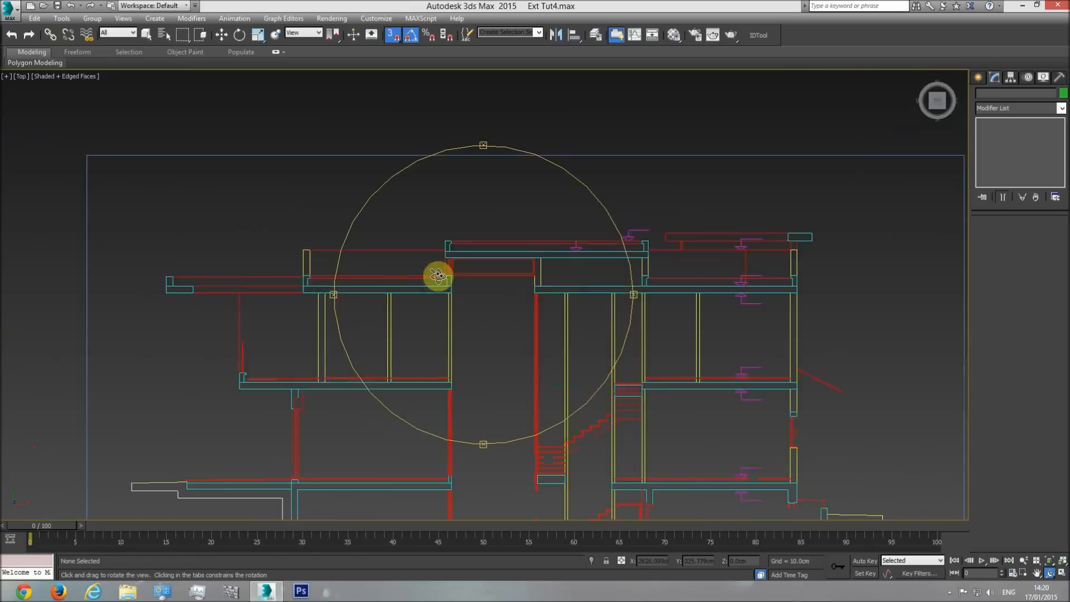
scroll(453, 266, "up", 2)
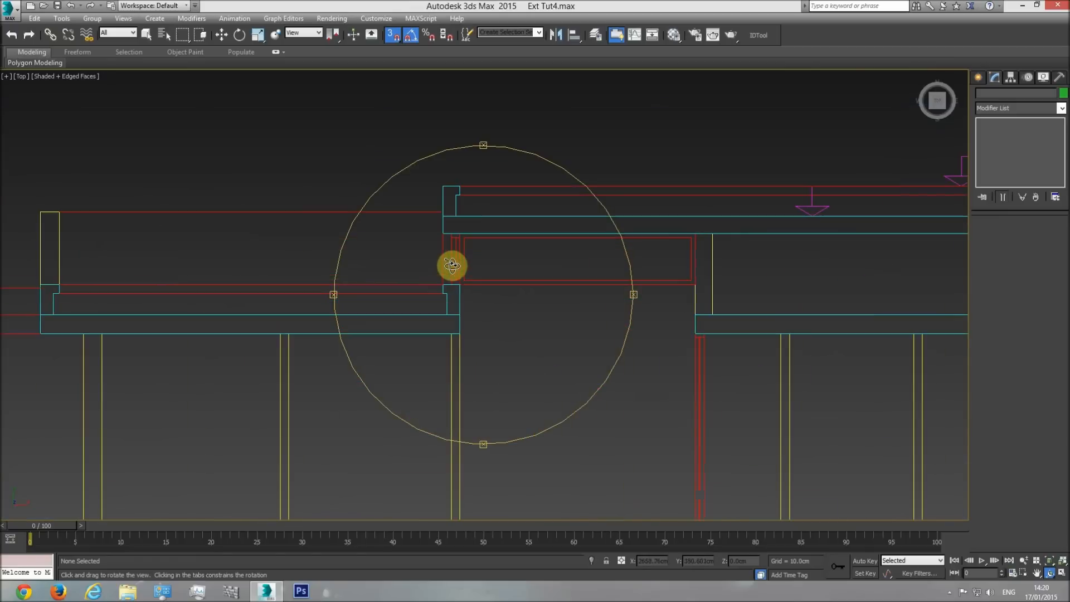
middle_click_drag(399, 277, 515, 292)
scroll(514, 293, "down", 1)
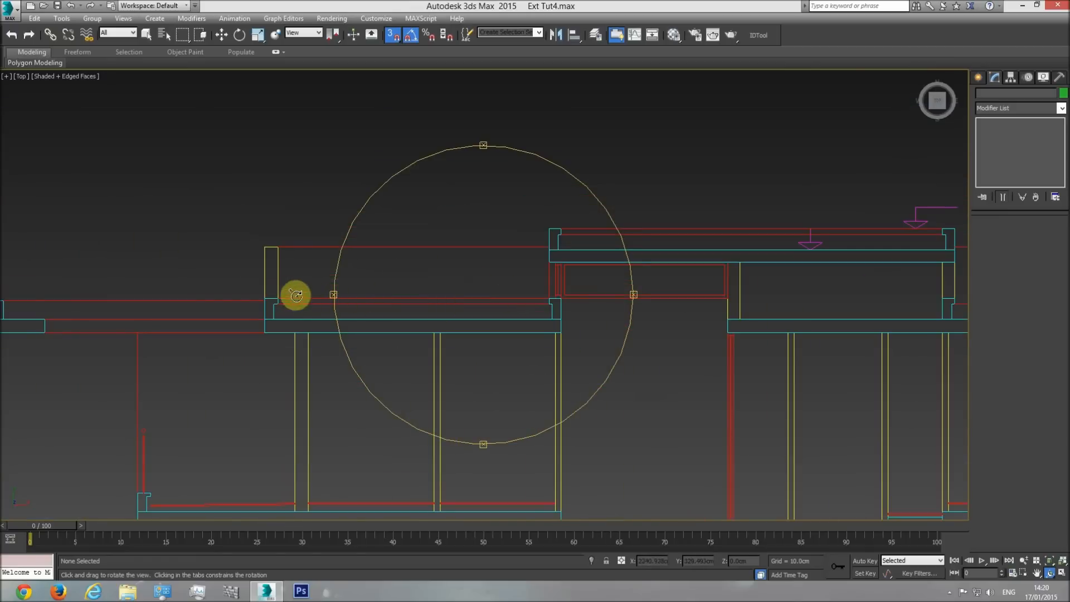
Compare the slab, curb and parapet levels across the full width of the roof on the section drawing.
right_click(509, 299)
mouse_move(353, 299)
middle_mouse_down()
mouse_move(528, 318)
mouse_move(326, 336)
middle_mouse_up()
middle_click_drag(70, 326, 249, 344)
middle_click_drag(619, 320, 221, 327)
scroll(490, 323, "down", 2)
scroll(375, 325, "up", 2)
scroll(366, 326, "down", 2)
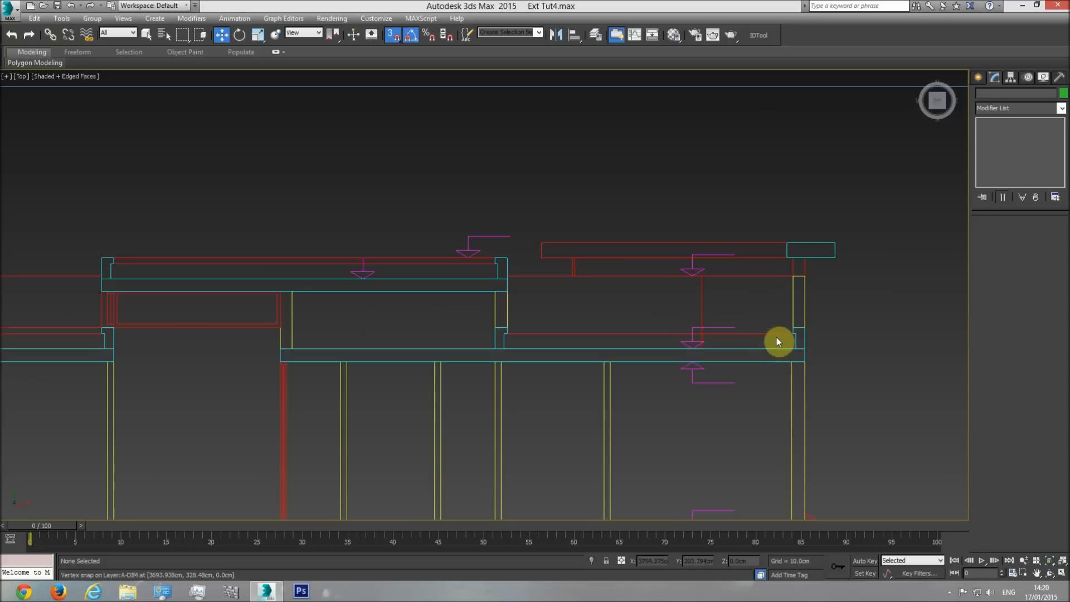
middle_click_drag(620, 302, 687, 317)
middle_click_drag(417, 322, 555, 324)
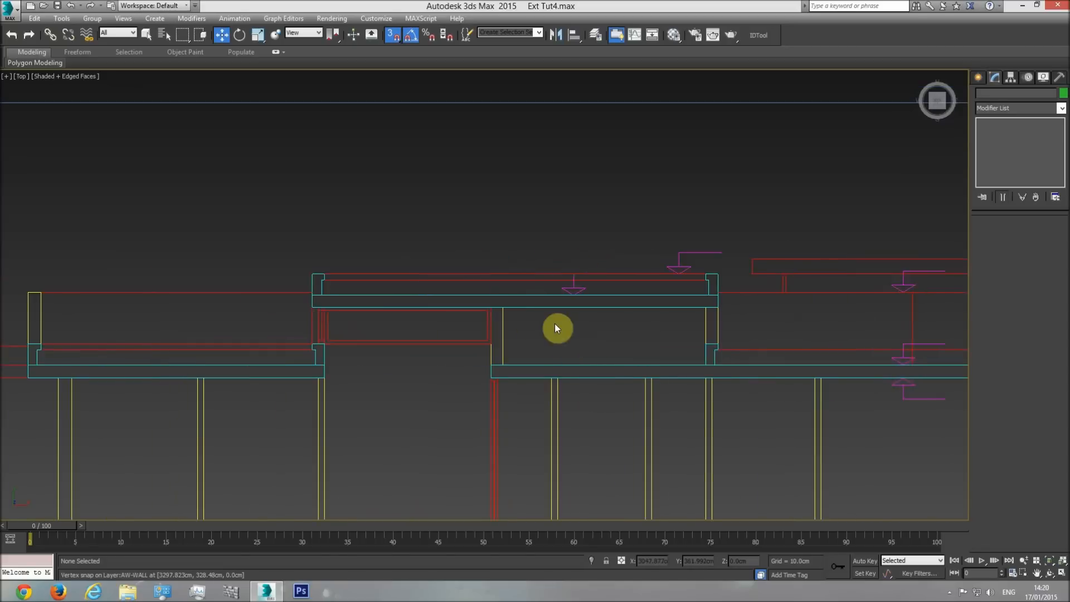
scroll(555, 325, "down", 2)
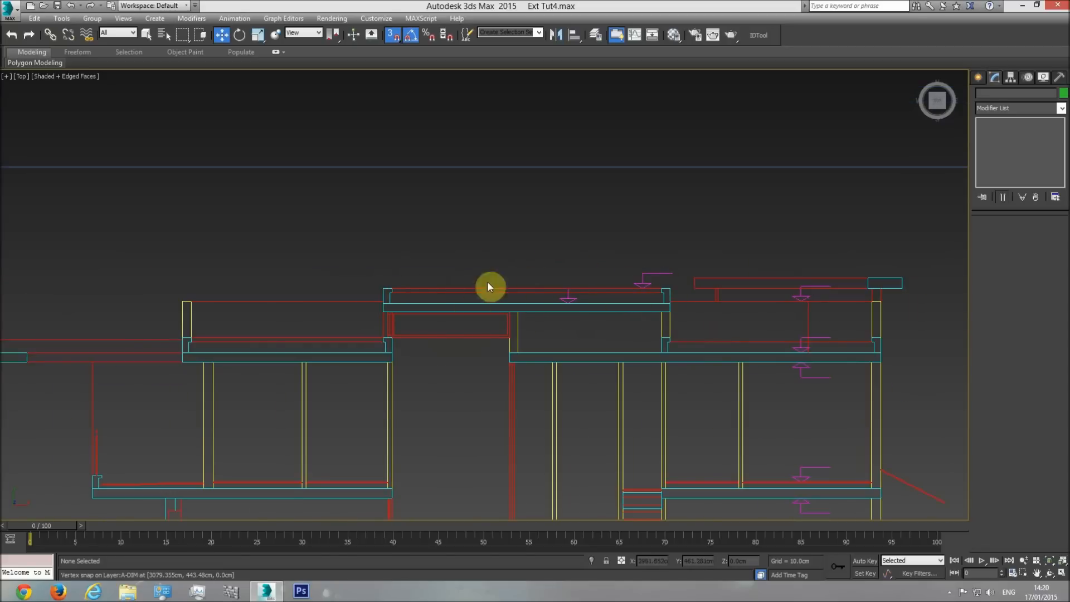
middle_click_drag(722, 299, 734, 297)
scroll(734, 297, "down", 3)
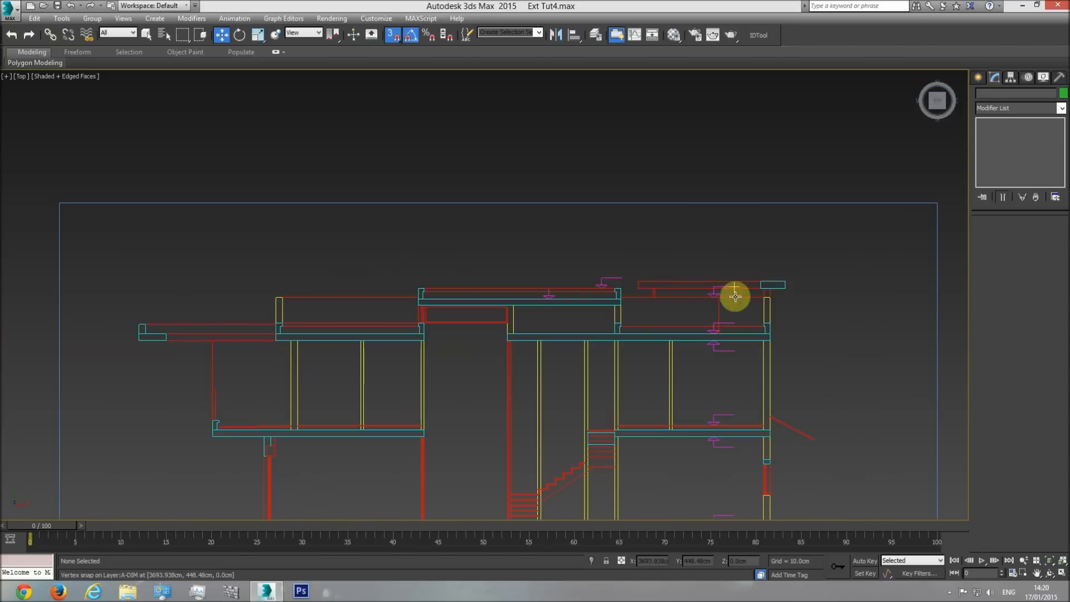
middle_click_drag(463, 306, 554, 310)
scroll(520, 308, "up", 3)
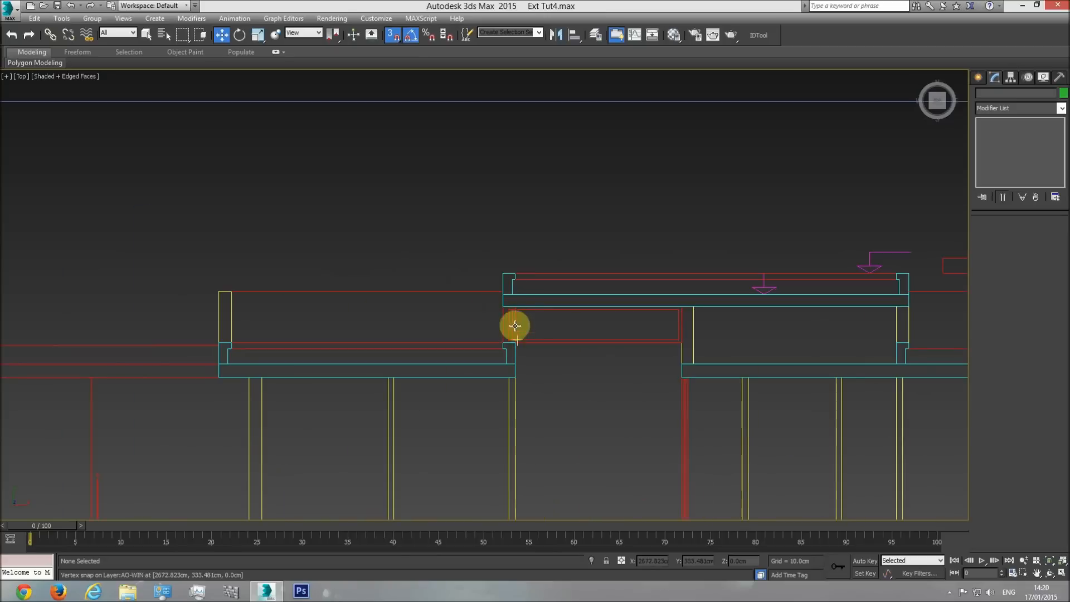
middle_click_drag(524, 346, 733, 336)
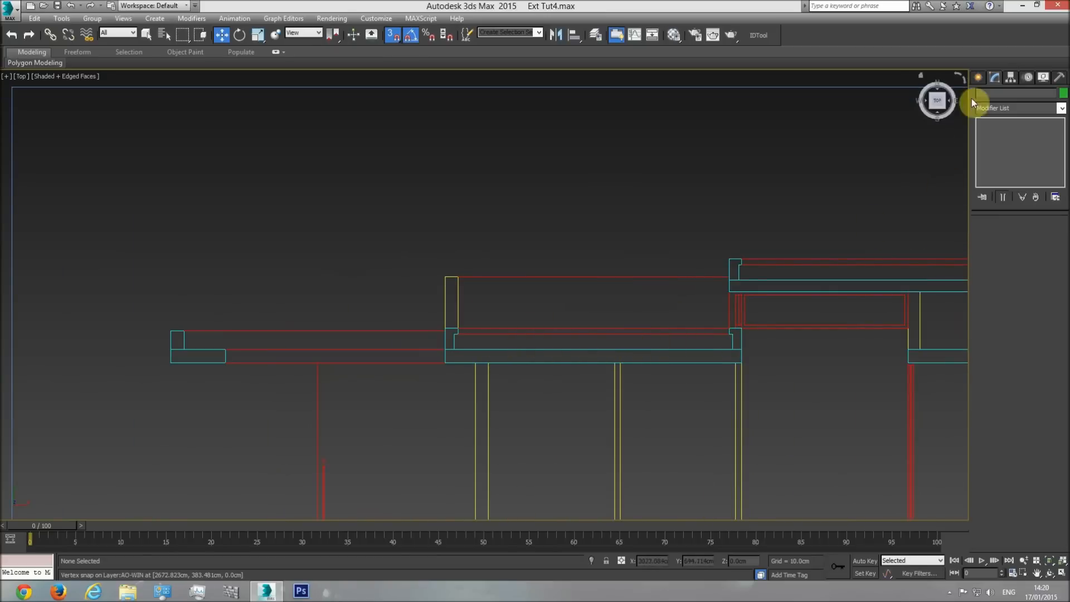
Measure the roof curb below the central structure on the section with a temporary box, and delete the box.
left_click(978, 78)
left_click(998, 148)
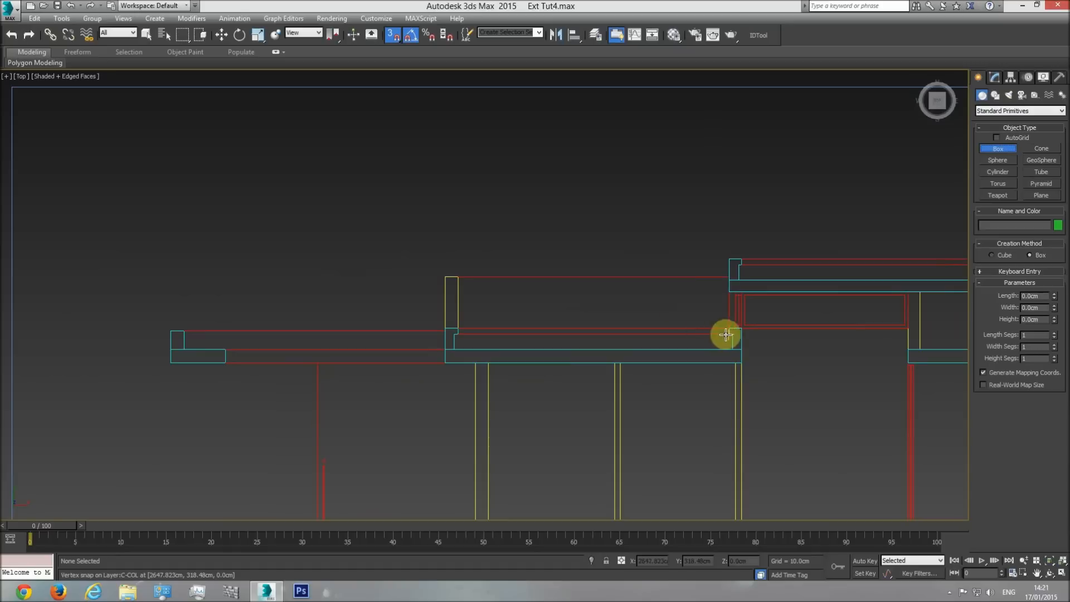
left_click_drag(731, 349, 722, 325)
left_click(693, 149)
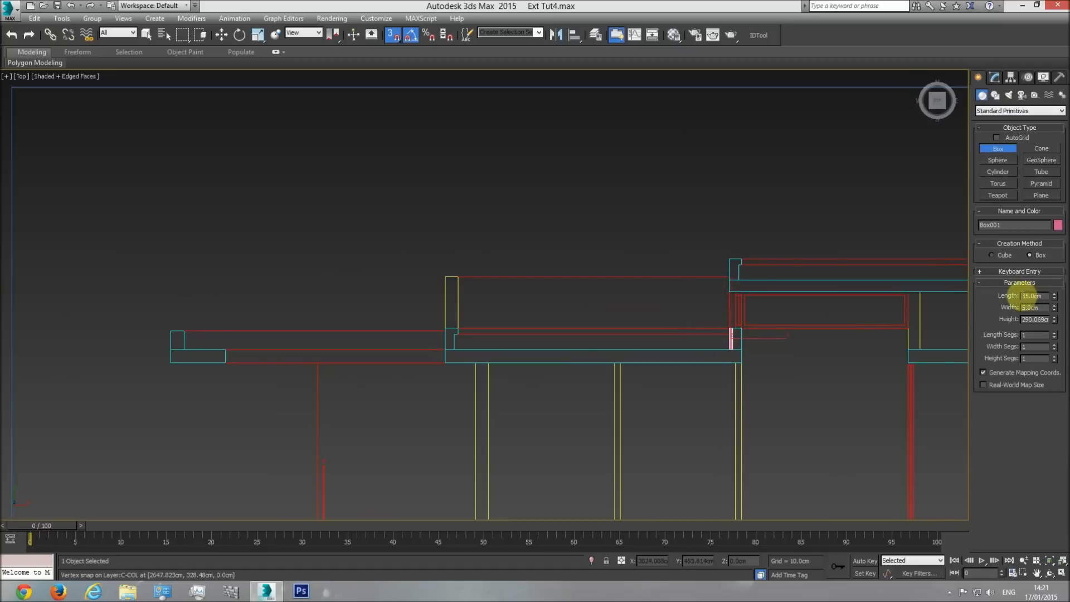
key("Delete")
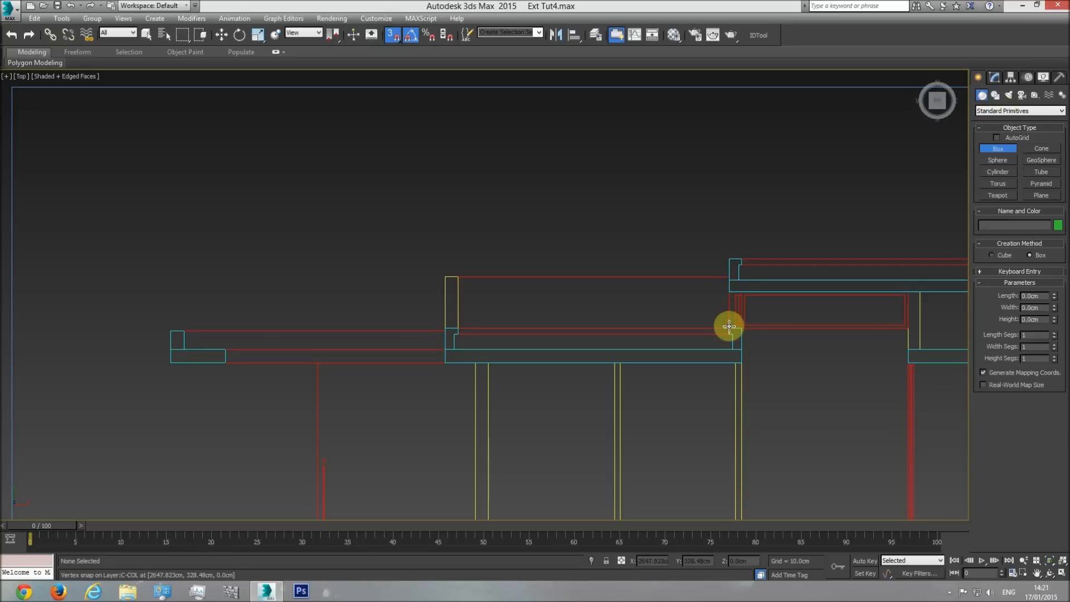
Measure the gap between the roof curb and the raised slab on the section with another temporary box, and delete it.
left_click_drag(725, 325, 724, 293)
left_click(716, 173)
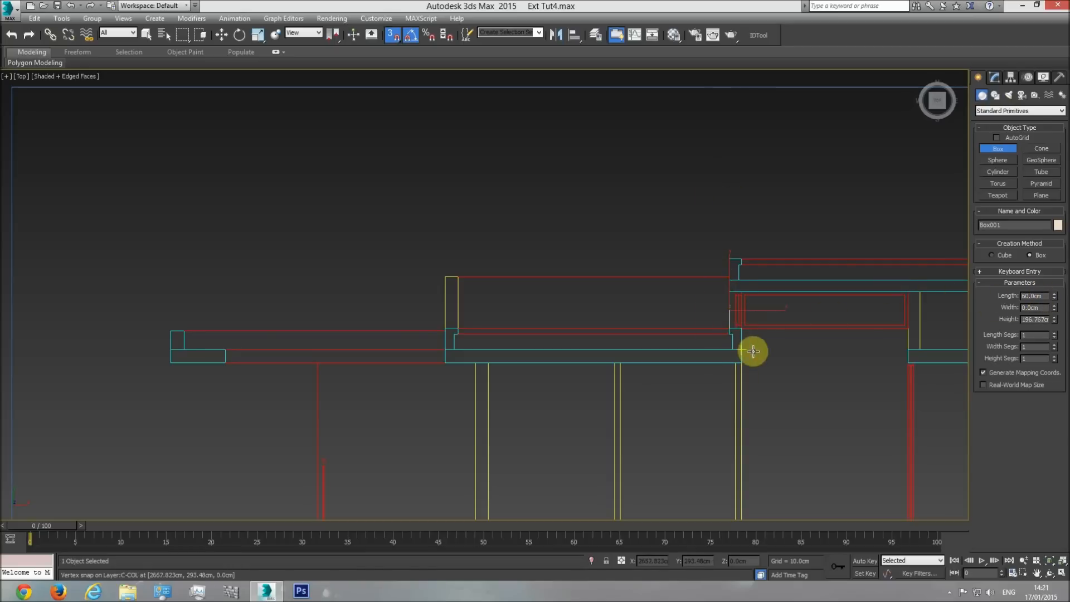
key("Delete")
right_click(781, 354)
Return to the perspective view of the building and set the rooftop block's object colour to black.
middle_click_drag(813, 353, 701, 342)
scroll(701, 342, "down", 3)
key("p")
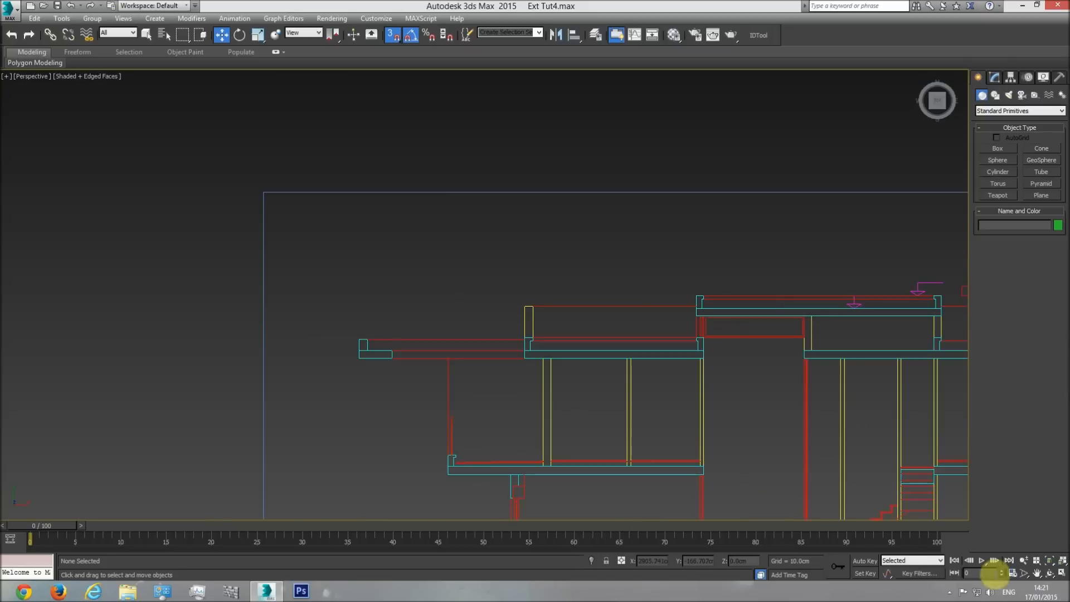
left_click(1049, 574)
mouse_move(502, 335)
left_mouse_down()
mouse_move(578, 332)
mouse_move(566, 258)
mouse_move(373, 320)
left_mouse_up()
scroll(373, 319, "down", 4)
middle_click_drag(419, 329, 306, 351)
scroll(306, 351, "down", 3)
middle_click_drag(739, 231, 565, 264)
scroll(542, 248, "up", 6)
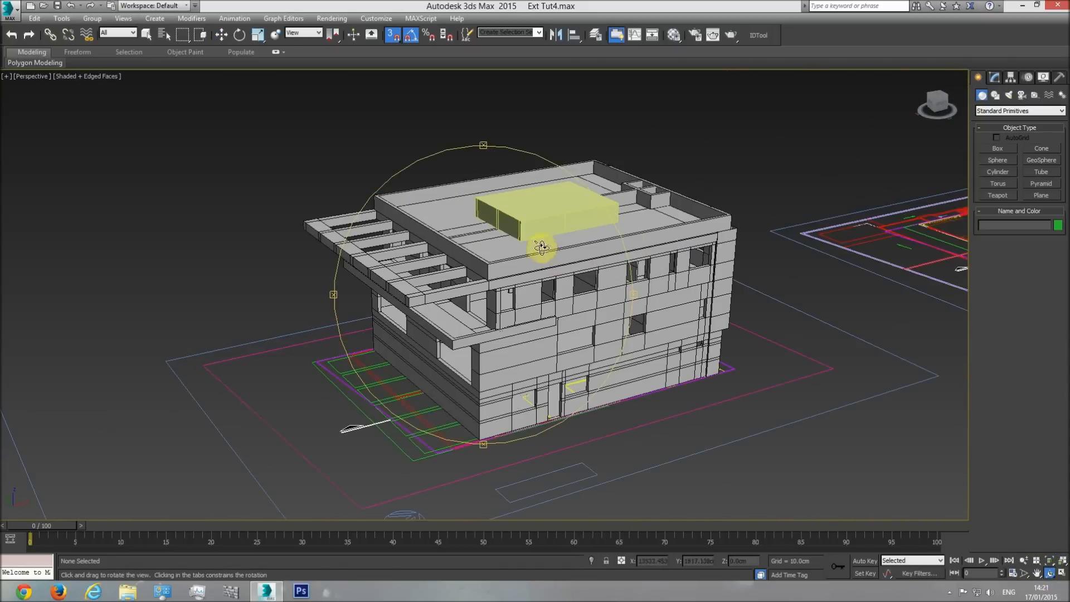
scroll(542, 248, "up", 5)
left_click(549, 203)
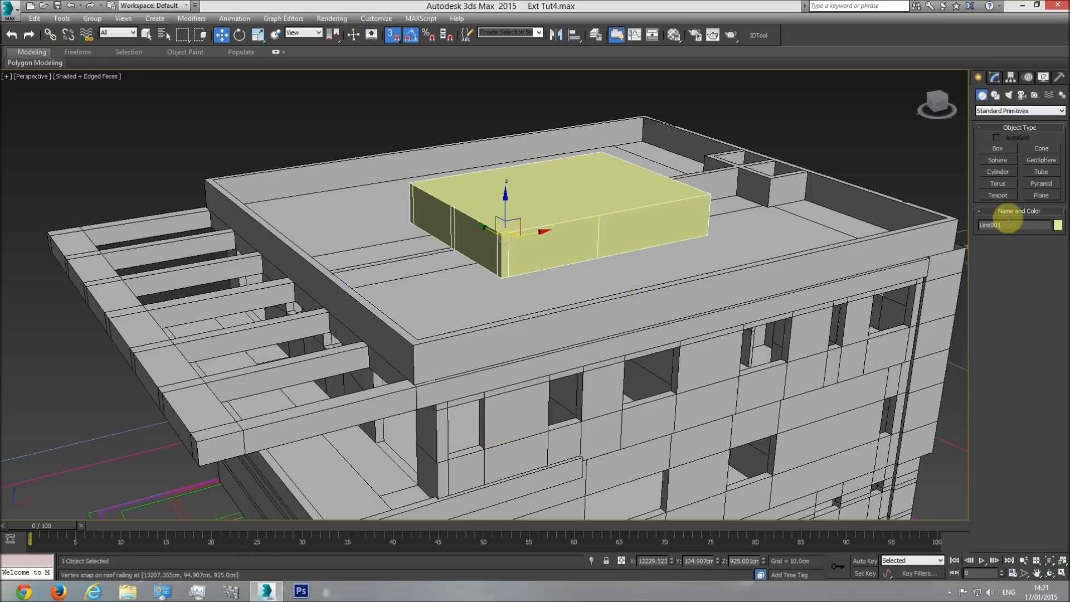
left_click(1058, 226)
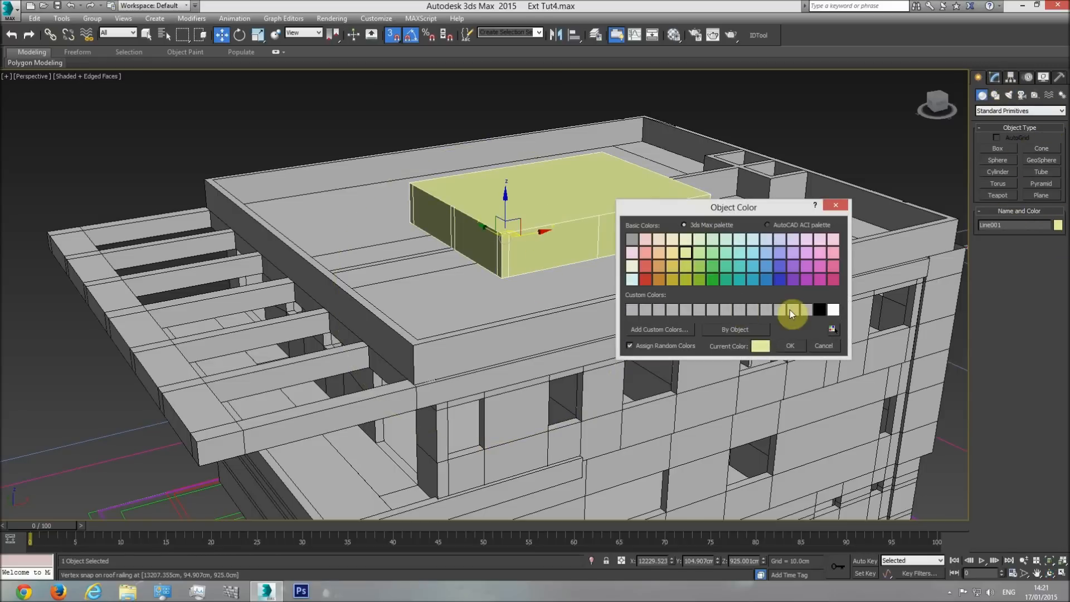
left_click(819, 310)
left_click(791, 345)
Assign the base material to the rooftop block and deselect the block.
left_click(675, 35)
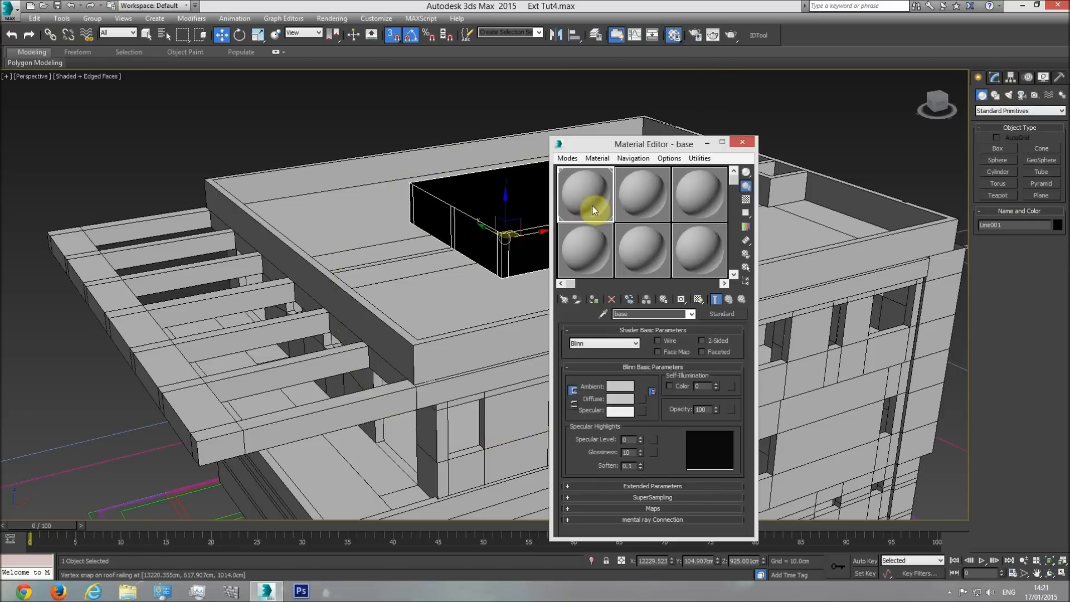
left_click(594, 299)
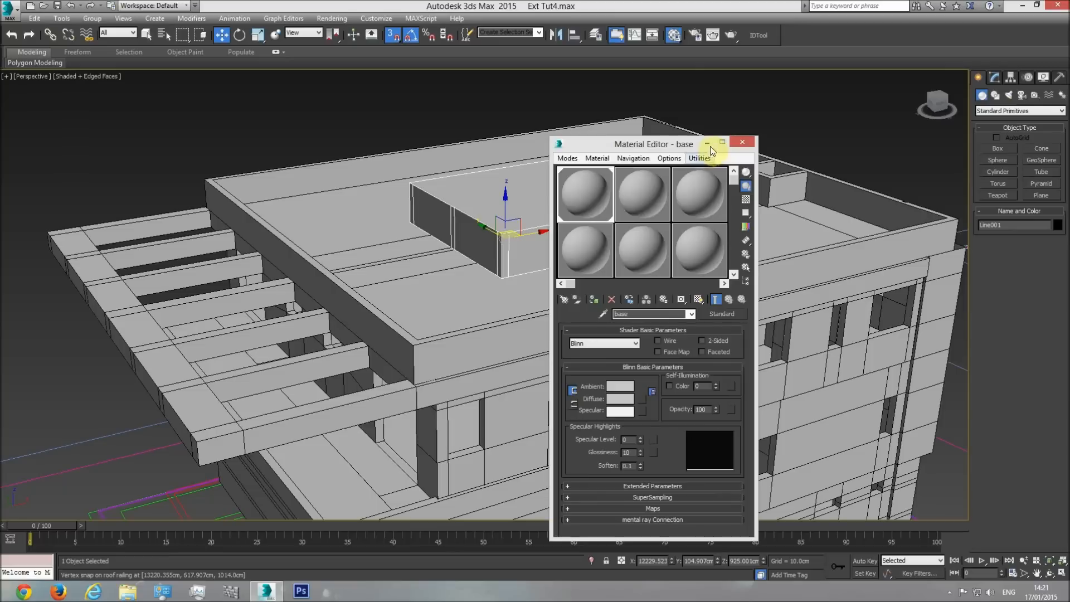
left_click(742, 144)
left_click(792, 118)
Return to the top view and examine the profile of the roof overhang's outer end on the section drawing.
middle_click_drag(569, 232, 599, 239)
scroll(595, 244, "down", 3)
middle_click_drag(533, 343, 561, 344)
scroll(501, 336, "up", 4)
scroll(561, 344, "down", 2)
middle_click_drag(435, 371, 510, 373)
scroll(510, 374, "down", 5)
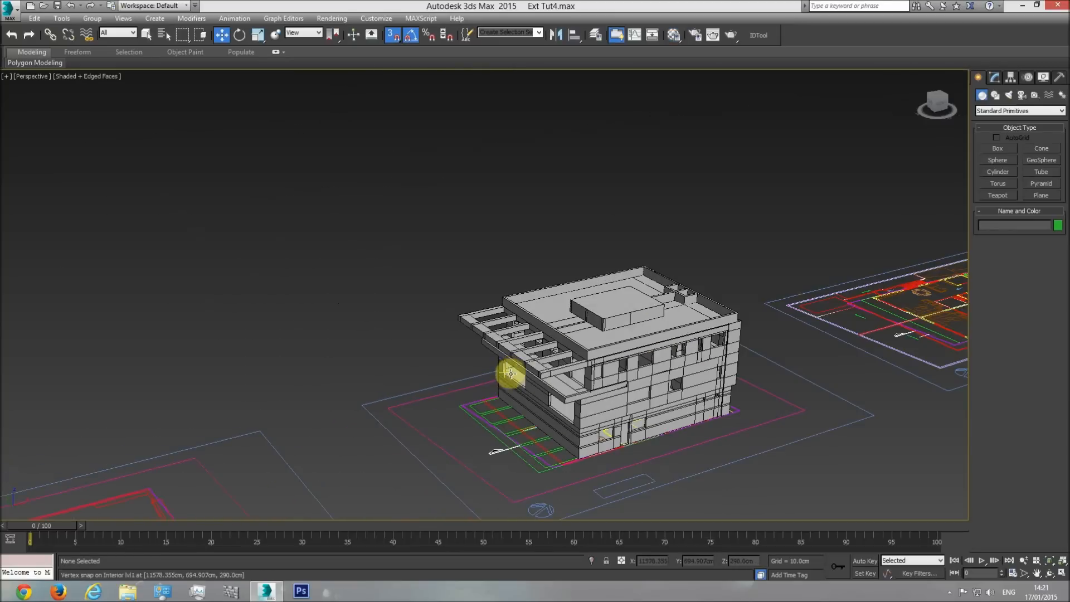
key("t")
scroll(554, 383, "down", 5)
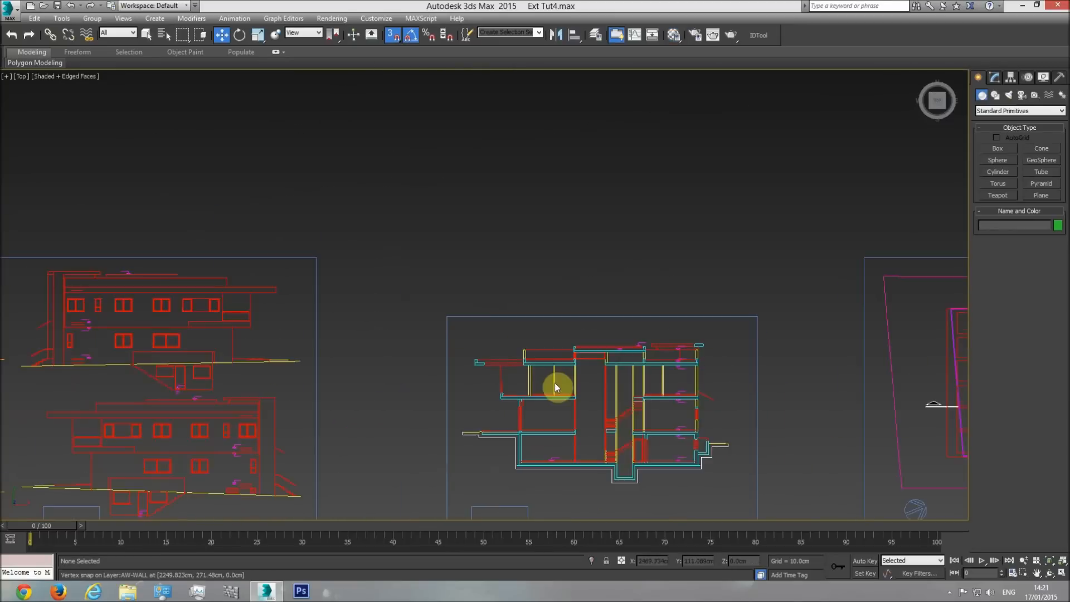
scroll(542, 375, "up", 6)
middle_click_drag(392, 325, 439, 330)
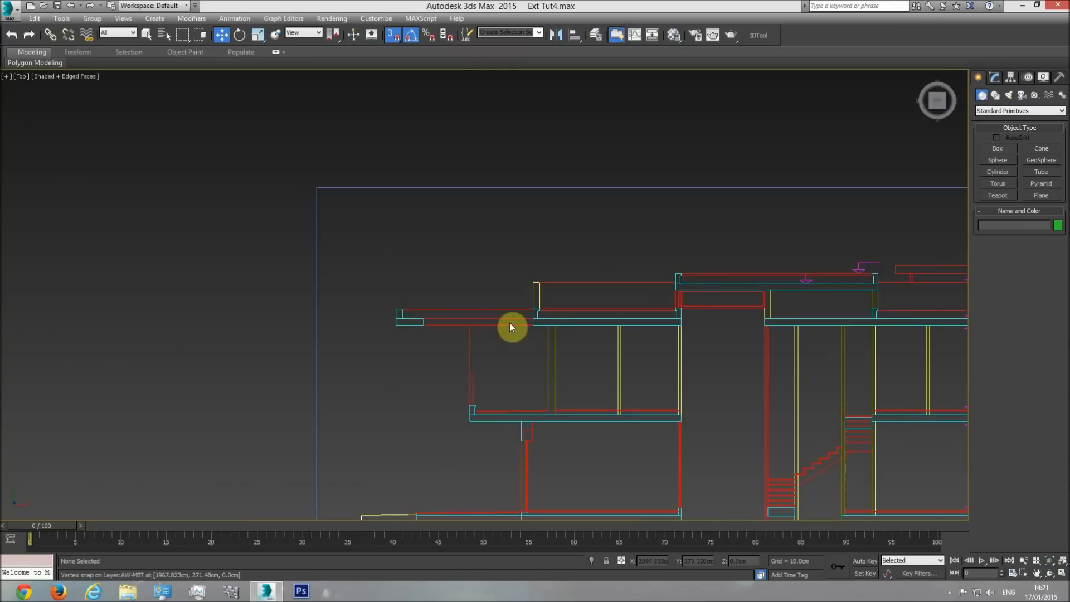
scroll(538, 305, "up", 3)
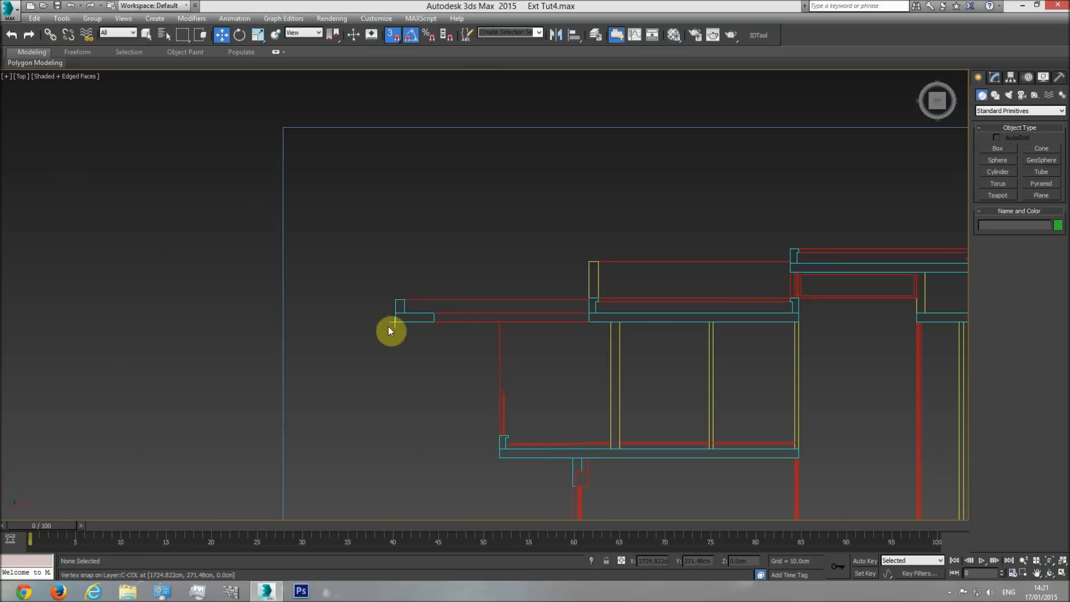
scroll(392, 302, "up", 5)
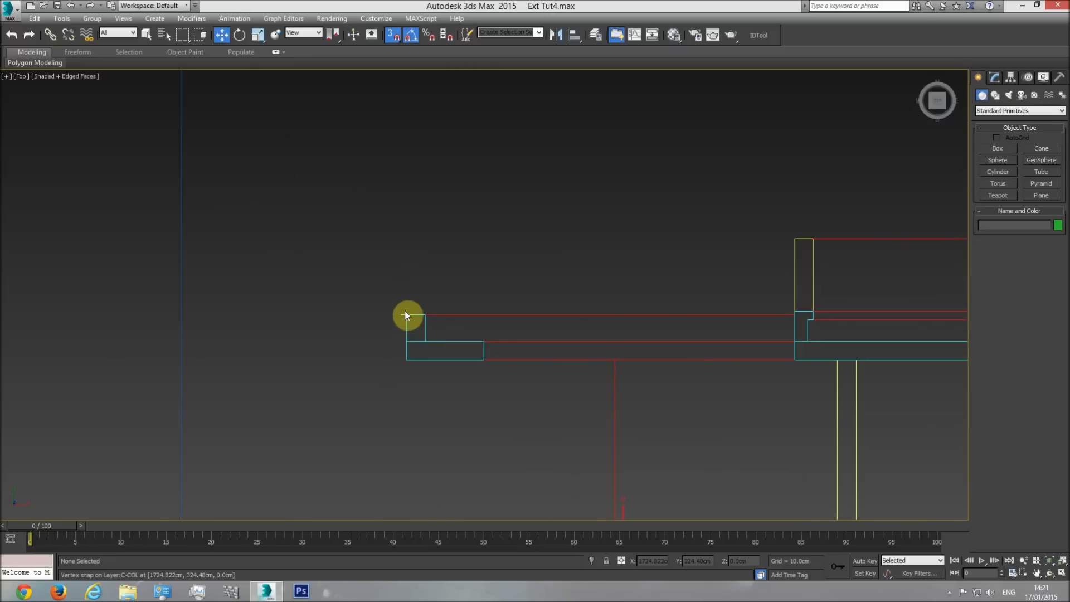
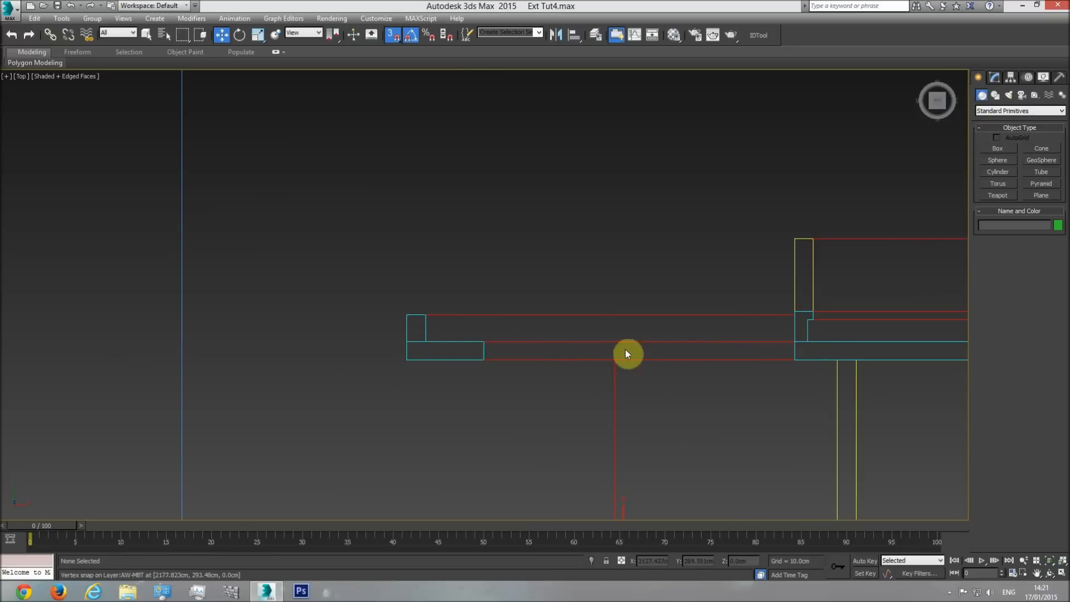
Return to the perspective view of the building and select the shading element.
key("p")
scroll(817, 411, "down", 5)
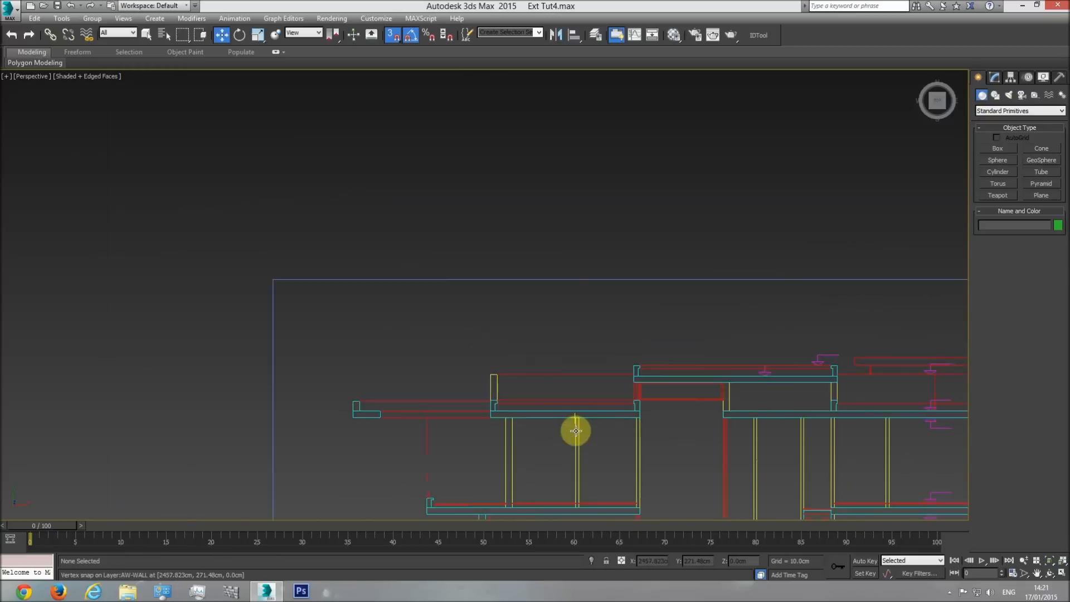
left_click(1049, 573)
left_click_drag(690, 411, 478, 406)
key("w")
left_click(418, 164)
Measure the width of the overhang's upstand on the section drawing with a temporary box, and delete the box.
key("t")
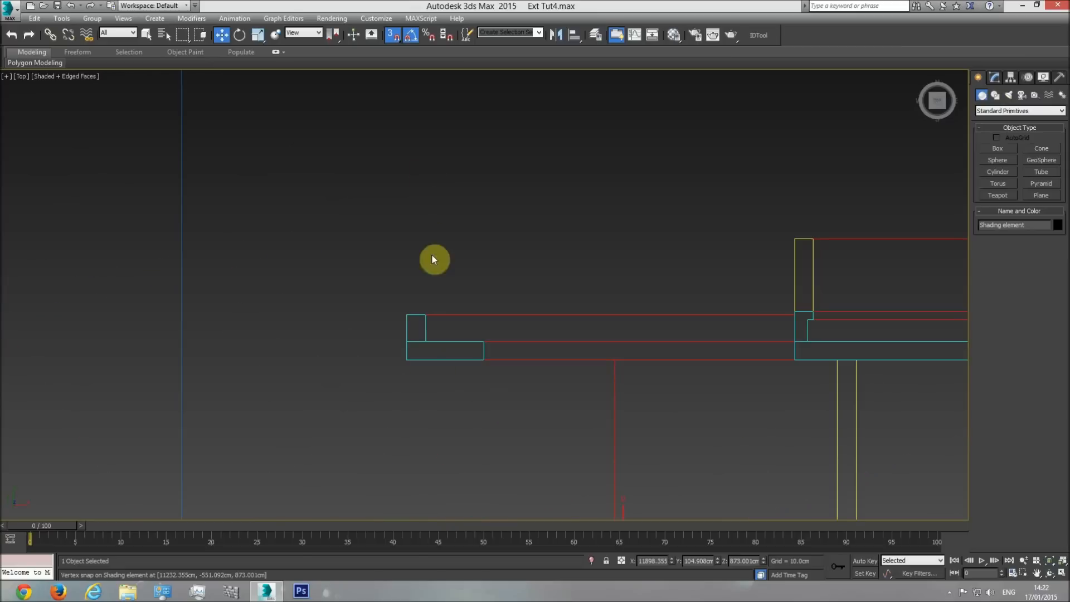
middle_click_drag(634, 333, 520, 299)
scroll(520, 300, "down", 3)
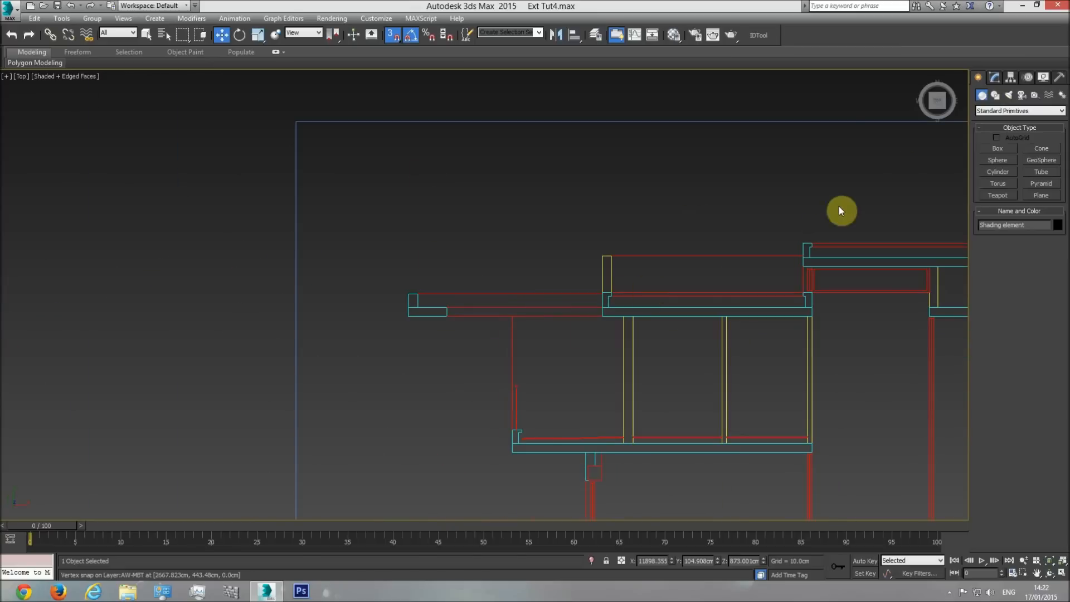
left_click(987, 148)
scroll(418, 265, "up", 5)
left_click_drag(400, 353, 425, 353)
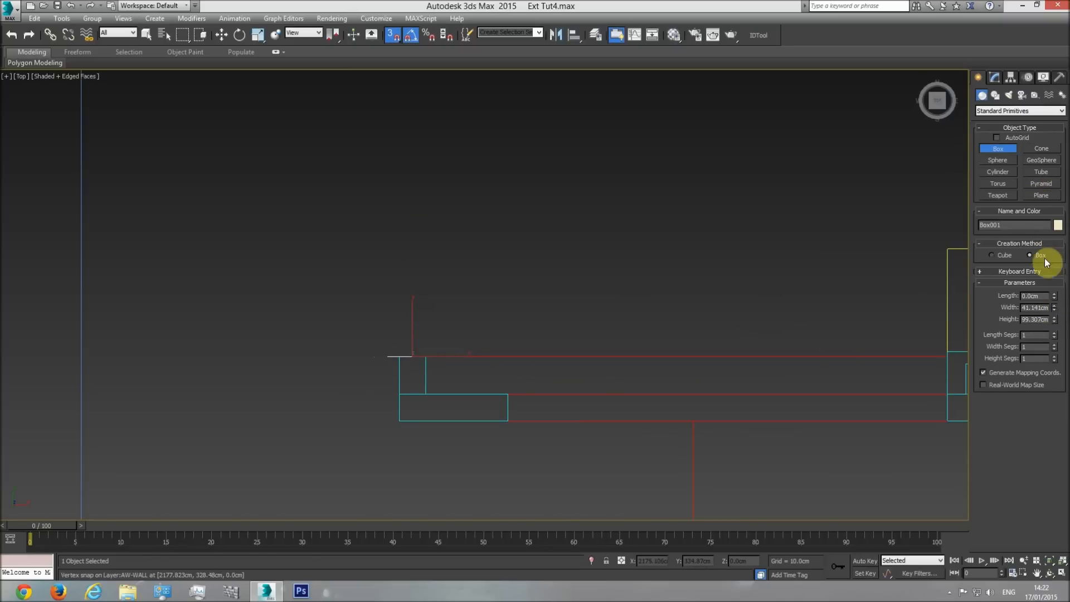
right_click(457, 335)
key("Delete")
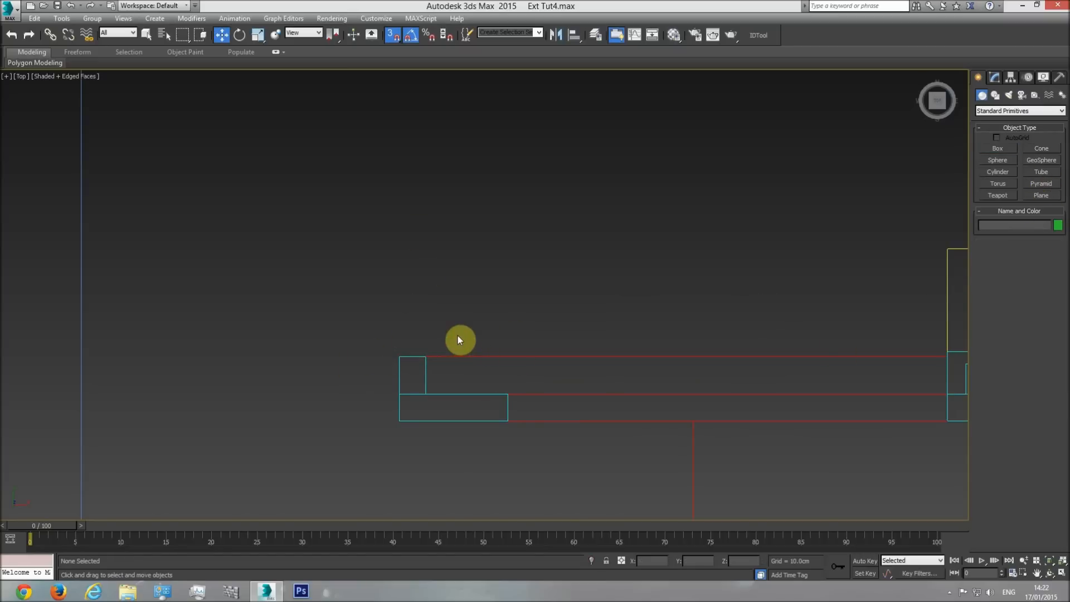
Select the shading element on the building in the top view and hide all unselected objects.
scroll(613, 333, "down", 9)
middle_click_drag(711, 346, 245, 325)
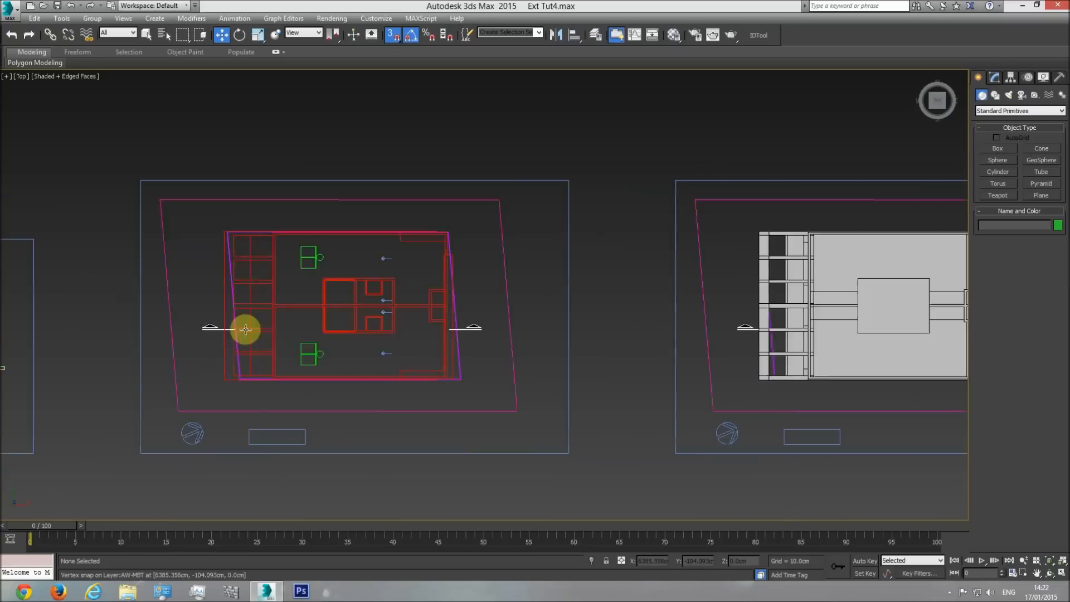
scroll(454, 336, "down", 3)
scroll(524, 329, "up", 10)
left_click(517, 289)
right_click(517, 289)
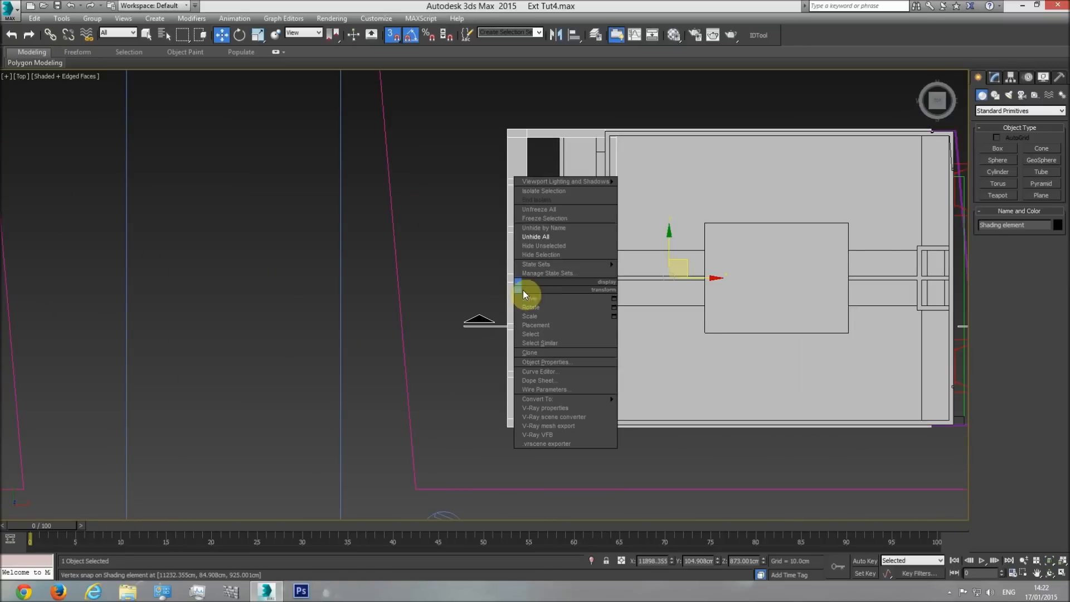
left_click(567, 243)
left_click(599, 94)
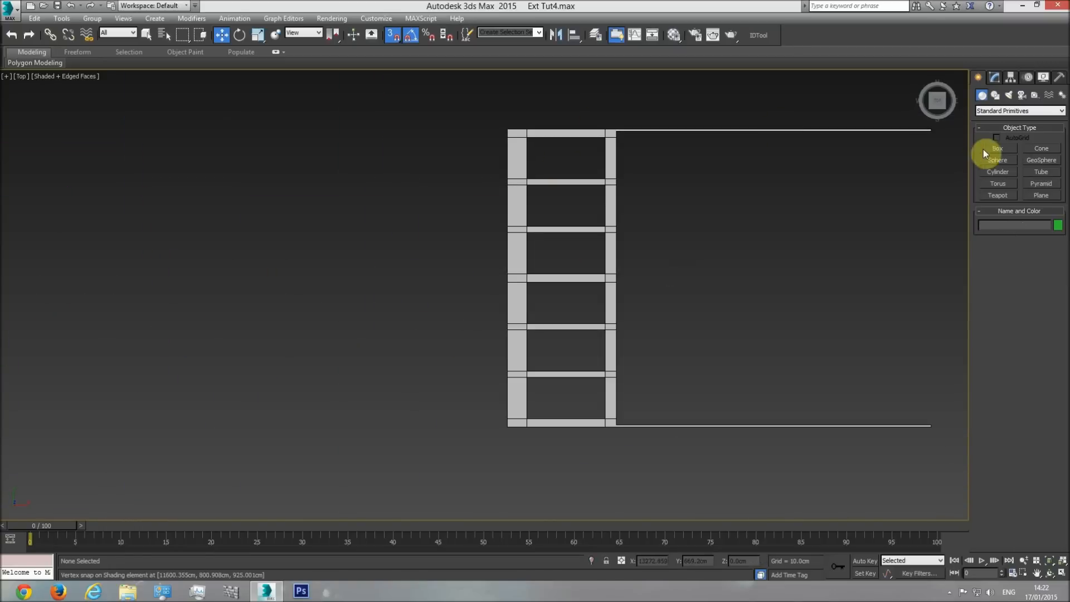
Create a temporary reference box beside the shading element with a length and width of 22 cm.
left_click(984, 150)
left_click_drag(525, 72, 538, 94)
left_click(551, 73)
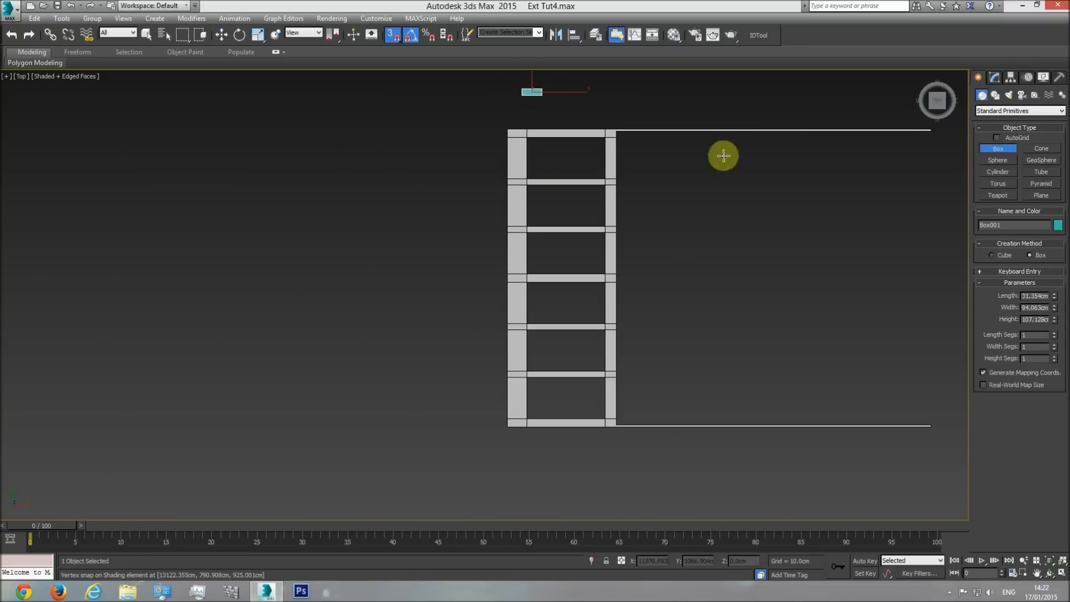
type("22")
key("Return")
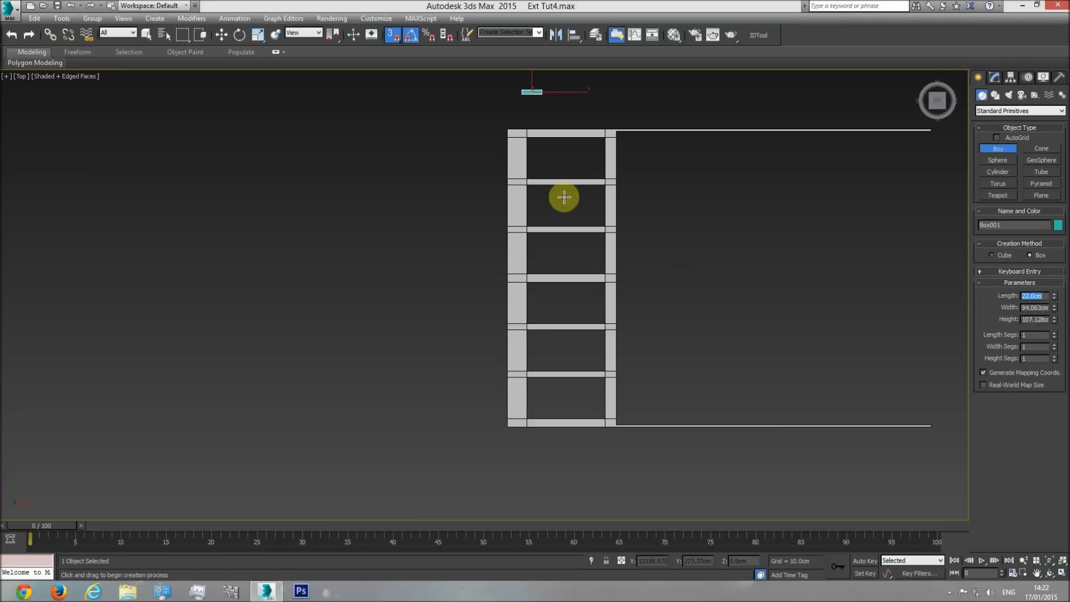
left_click(1028, 306)
type("22")
key("Return")
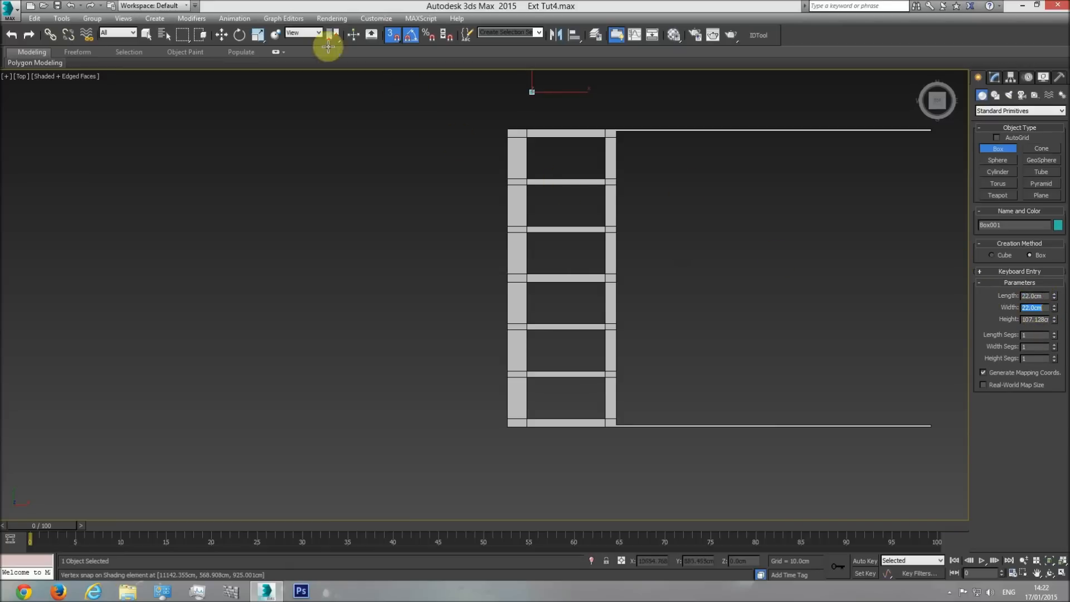
Snap the reference box to the rear outer corner of the shading element and adjust its height in the front view.
left_click(225, 39)
scroll(562, 97, "up", 5)
left_click_drag(494, 73, 375, 215)
scroll(437, 163, "up", 4)
key("f")
scroll(592, 355, "down", 5)
left_click_drag(375, 424, 377, 359)
Select the shading element in the top view and enter vertex editing of its Editable Poly beneath the Shell modifier.
key("t")
left_click(432, 261)
scroll(575, 286, "down", 5)
middle_click_drag(578, 371, 572, 254)
left_click(995, 77)
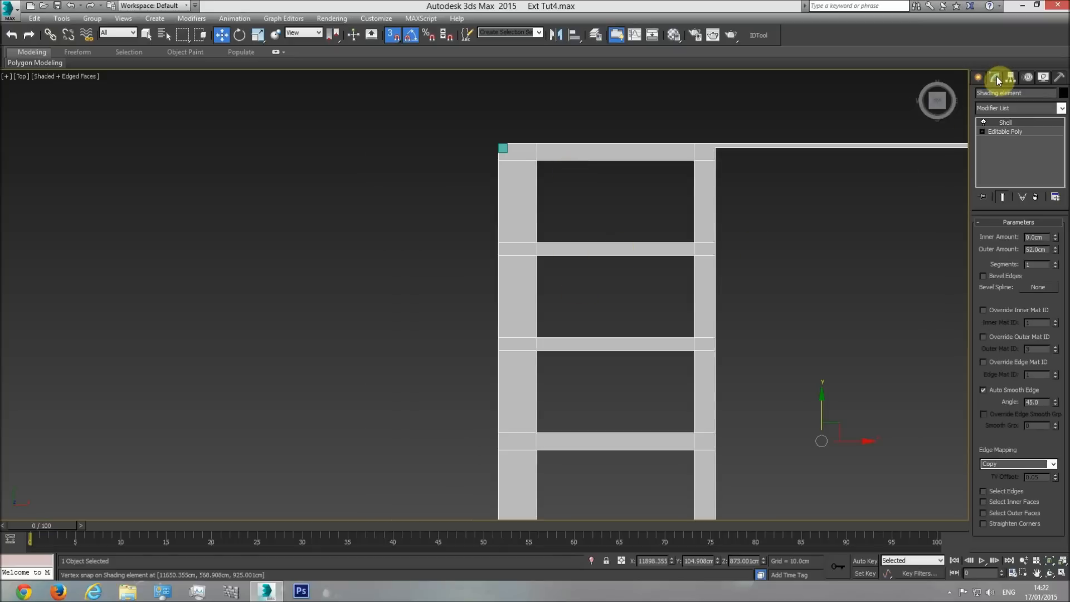
left_click(1016, 130)
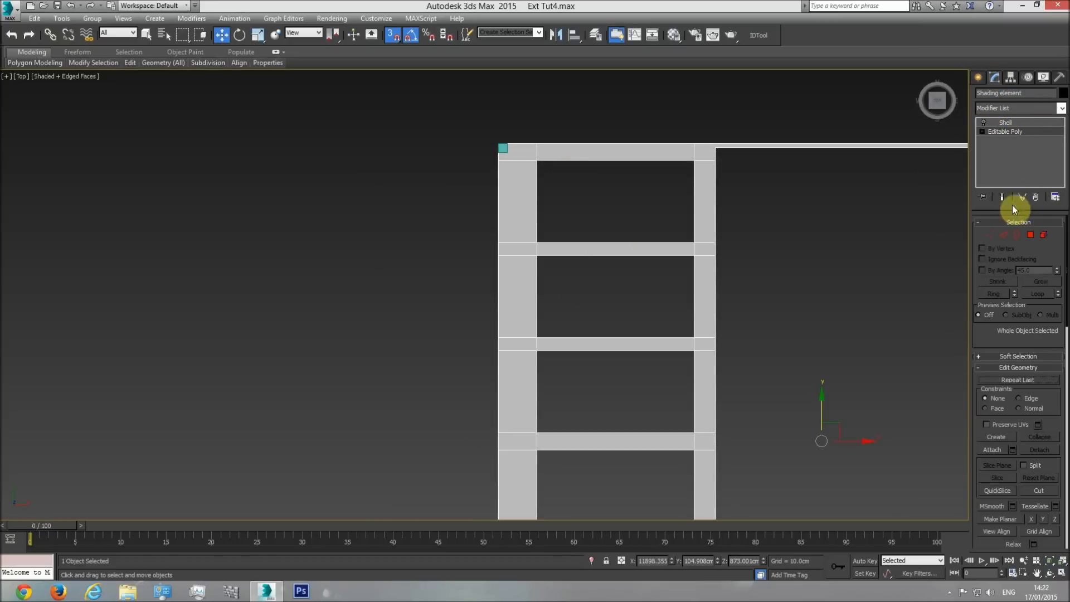
left_click(991, 234)
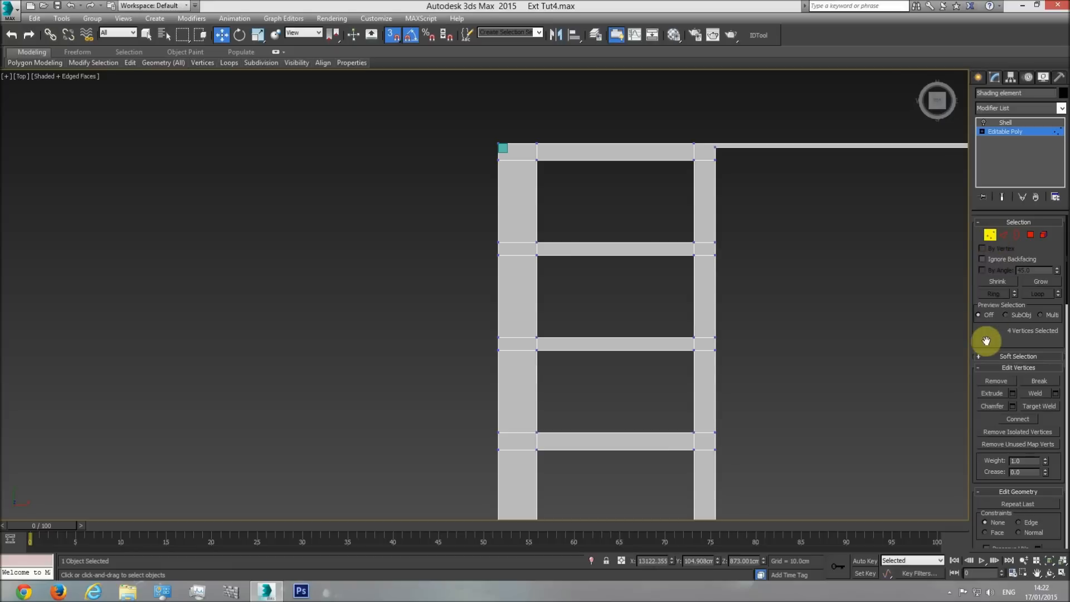
Slice the shading element along its outer beam with a slice plane turned 90 degrees and snapped to the box's inner edge.
left_click_drag(991, 341, 980, 241)
left_click(995, 464)
scroll(632, 199, "down", 5)
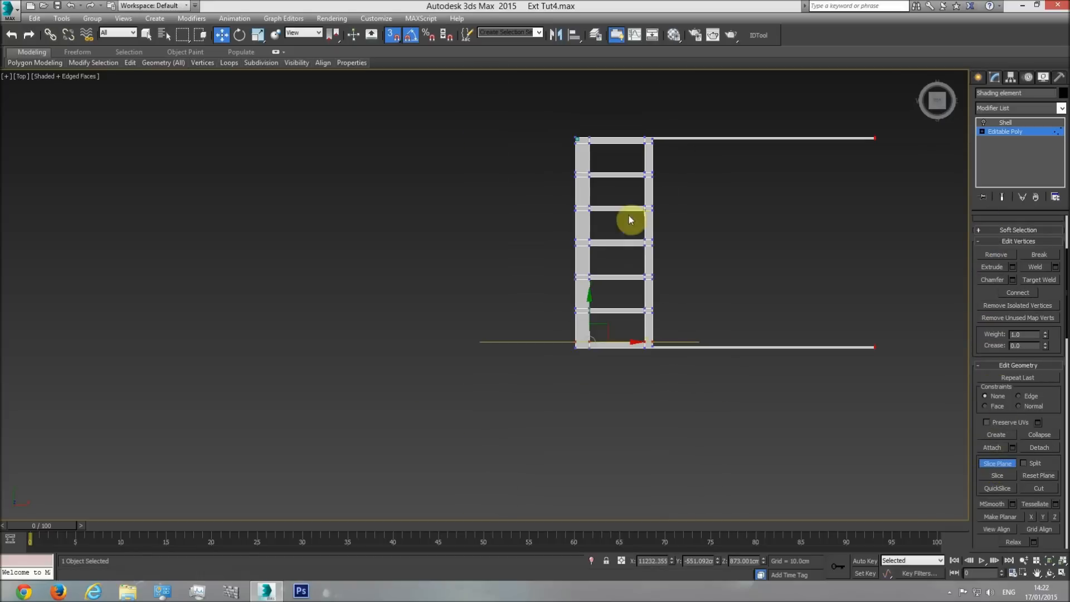
left_click(239, 37)
left_click_drag(642, 336, 638, 378)
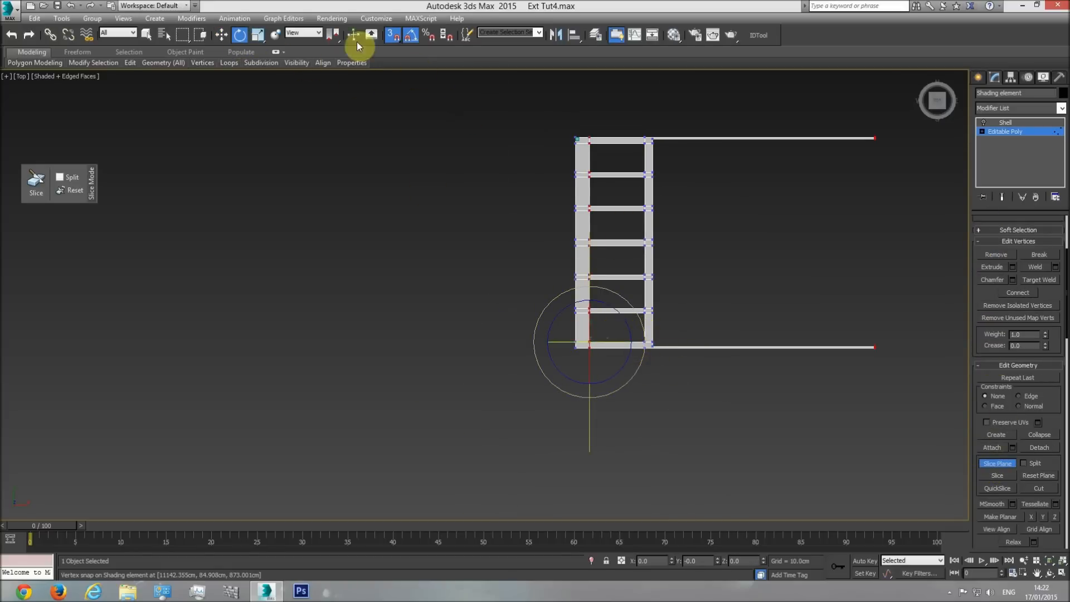
left_click(221, 35)
left_click_drag(615, 332, 580, 135)
scroll(580, 131, "up", 5)
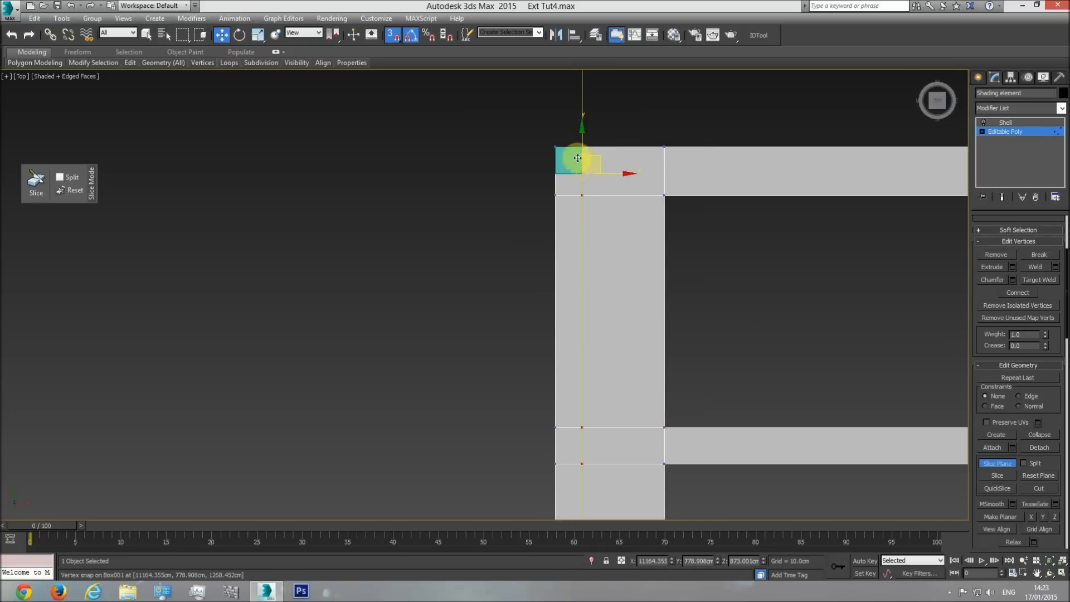
left_click(1005, 466)
scroll(694, 261, "down", 3)
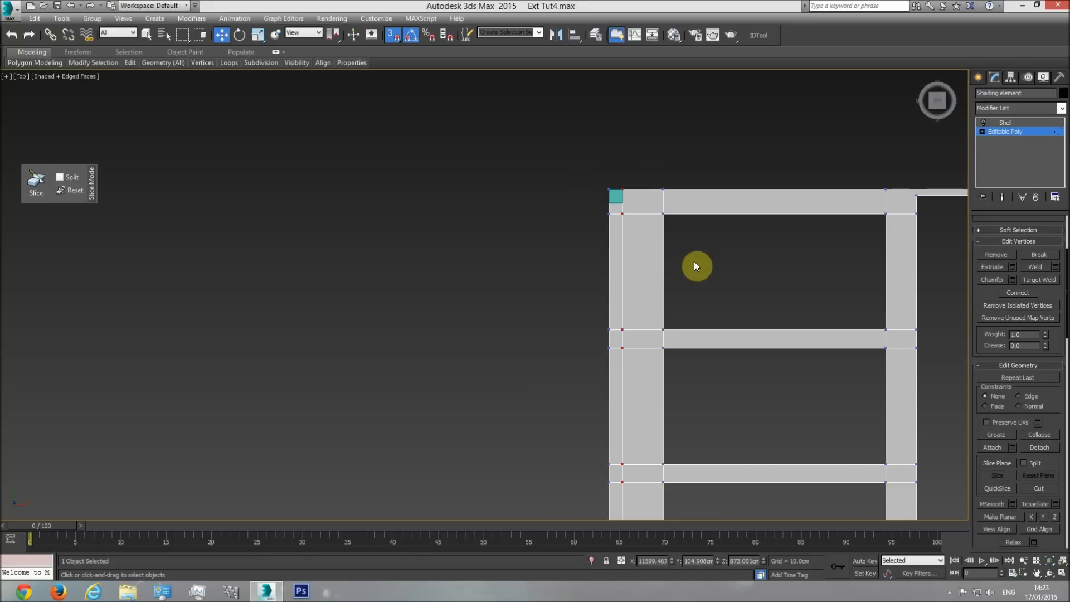
Leave vertex editing of the shading element and delete the temporary reference box.
middle_click_drag(694, 266, 718, 262)
scroll(700, 243, "down", 2)
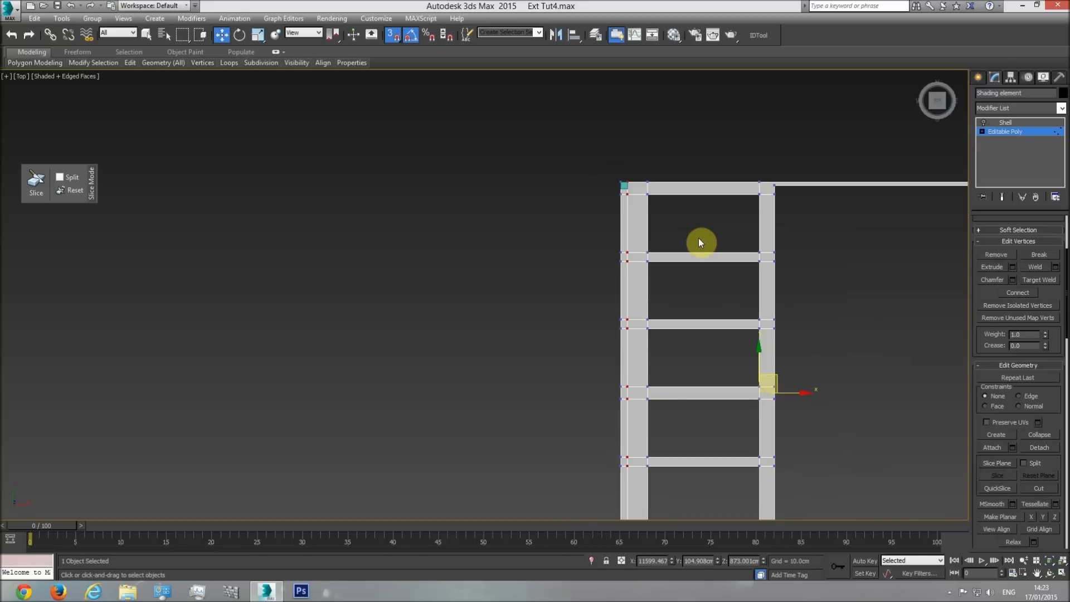
left_click(1007, 139)
left_click(623, 186)
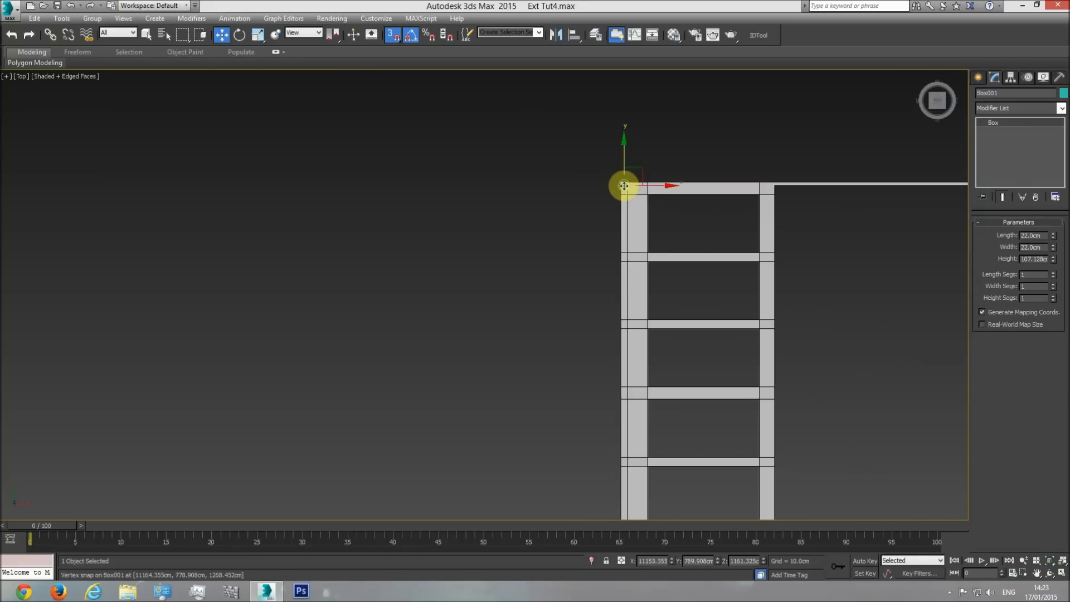
key("Delete")
Switch to the perspective view and unhide all the hidden objects.
middle_click_drag(644, 211, 633, 200)
scroll(633, 200, "down", 3)
middle_click_drag(631, 367, 614, 306)
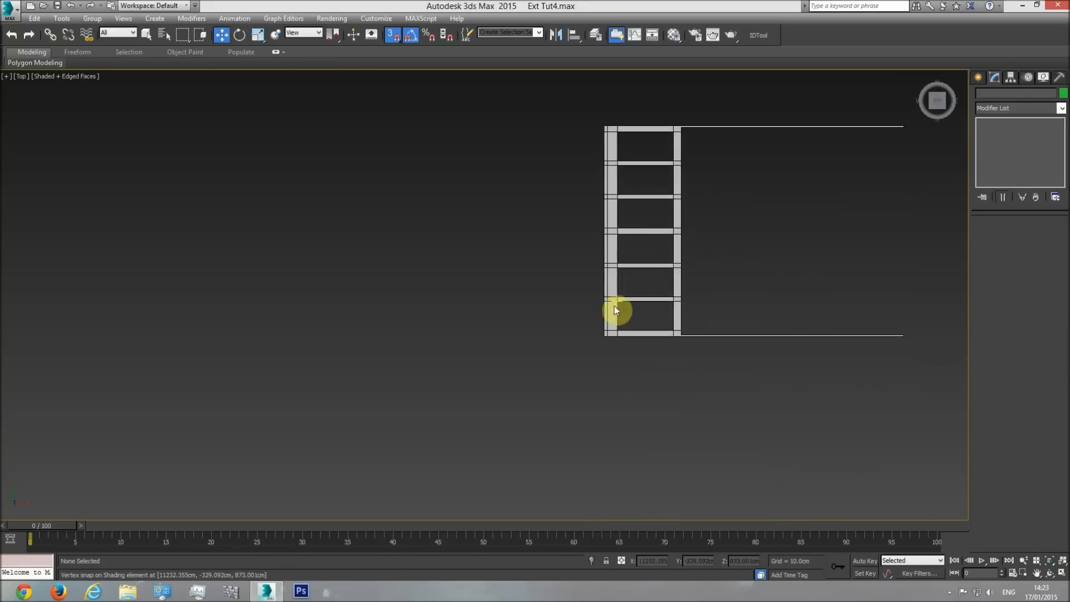
scroll(614, 308, "up", 4)
key("p")
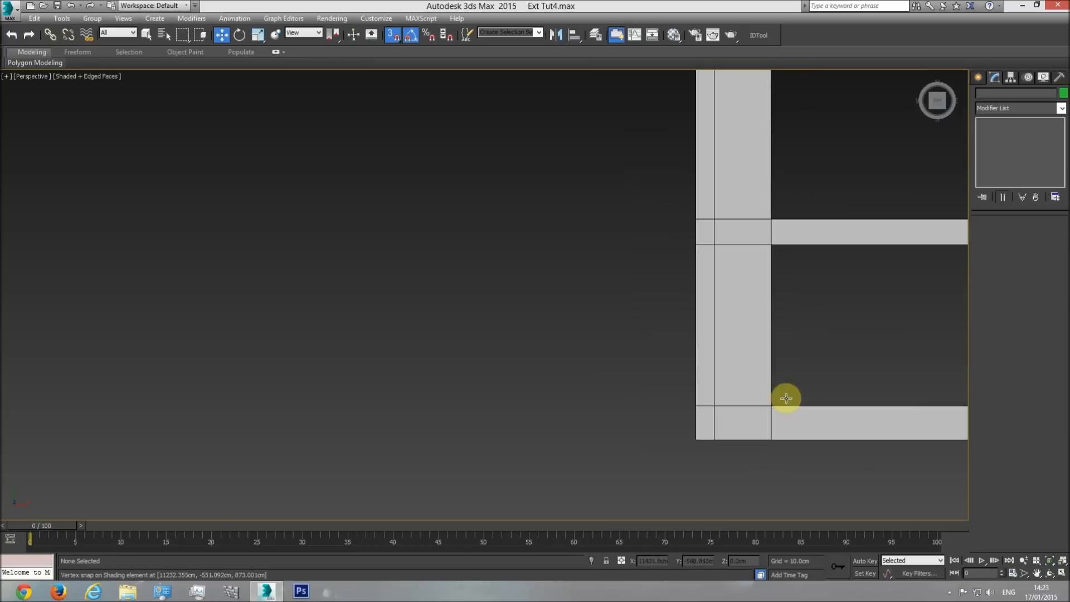
left_click(1049, 573)
mouse_move(515, 339)
left_mouse_down()
mouse_move(557, 246)
mouse_move(501, 338)
left_mouse_up()
right_click(490, 390)
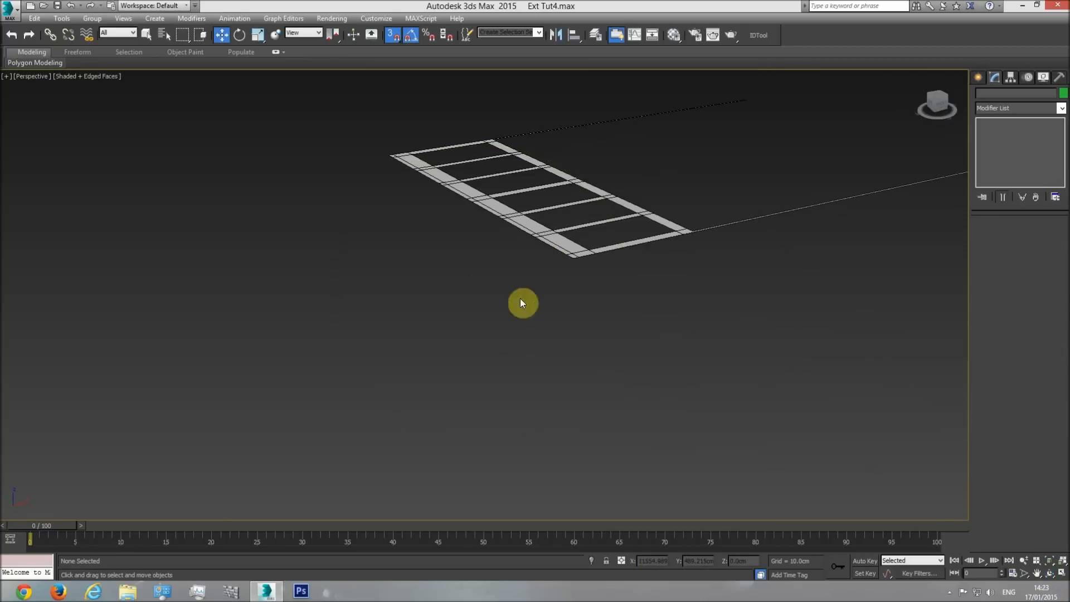
right_click(518, 278)
left_click(538, 230)
Return to the top view and examine the overhang's outer end profile on the section drawing.
key("t")
scroll(485, 342, "down", 8)
middle_click_drag(332, 327, 699, 333)
scroll(399, 307, "up", 5)
scroll(322, 274, "up", 2)
scroll(409, 282, "down", 6)
middle_click_drag(439, 294, 169, 283)
scroll(189, 290, "down", 6)
middle_click_drag(235, 313, 417, 311)
scroll(352, 296, "up", 10)
scroll(405, 322, "down", 4)
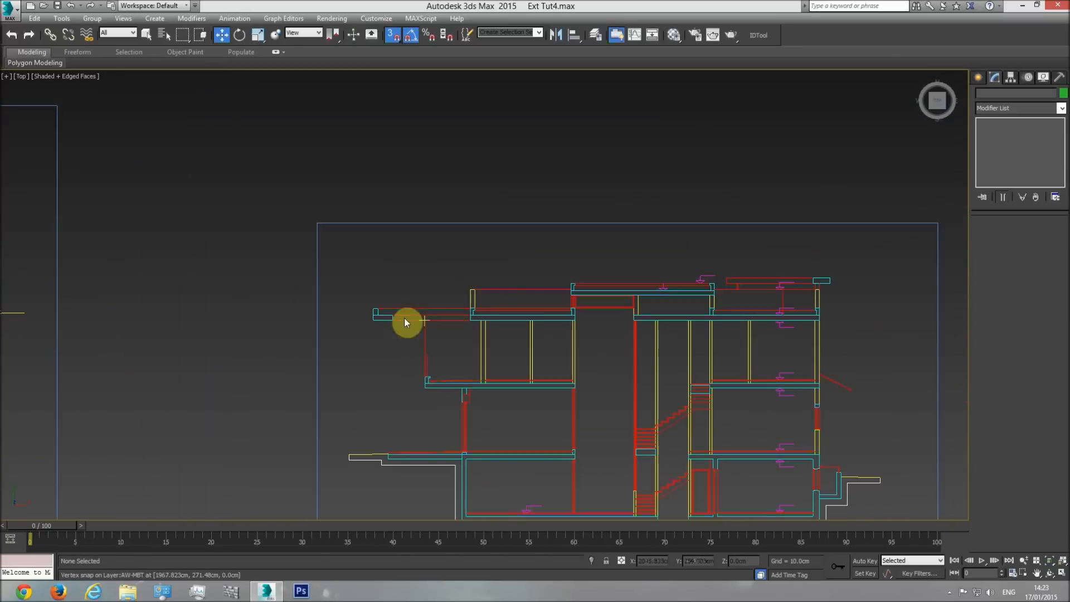
scroll(388, 326, "up", 5)
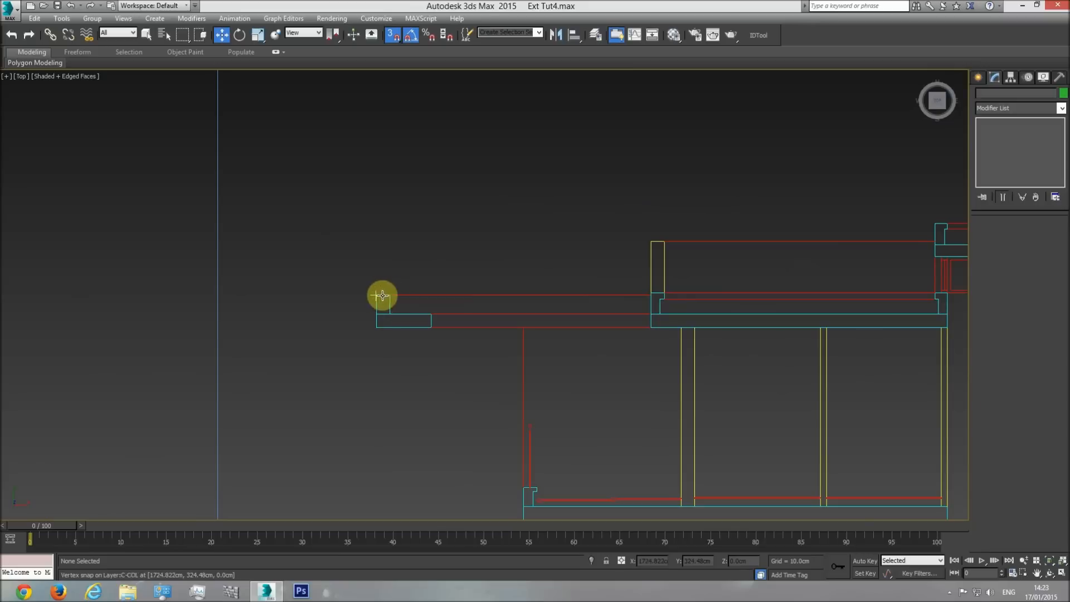
middle_click_drag(691, 352, 562, 358)
Create a reference box about 22 cm long and 20 cm wide at the shading element's front outer corner and snap it to the front edge.
scroll(562, 358, "down", 4)
scroll(610, 364, "down", 3)
scroll(378, 369, "down", 3)
middle_click_drag(752, 383, 612, 380)
scroll(610, 379, "up", 8)
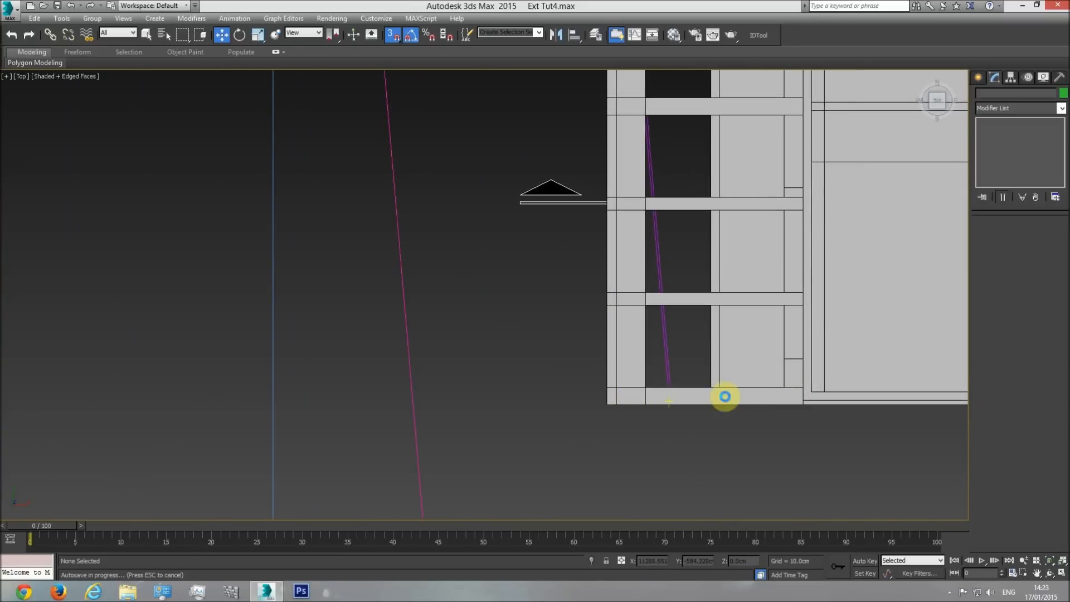
left_click(147, 34)
left_click(979, 78)
left_click(998, 149)
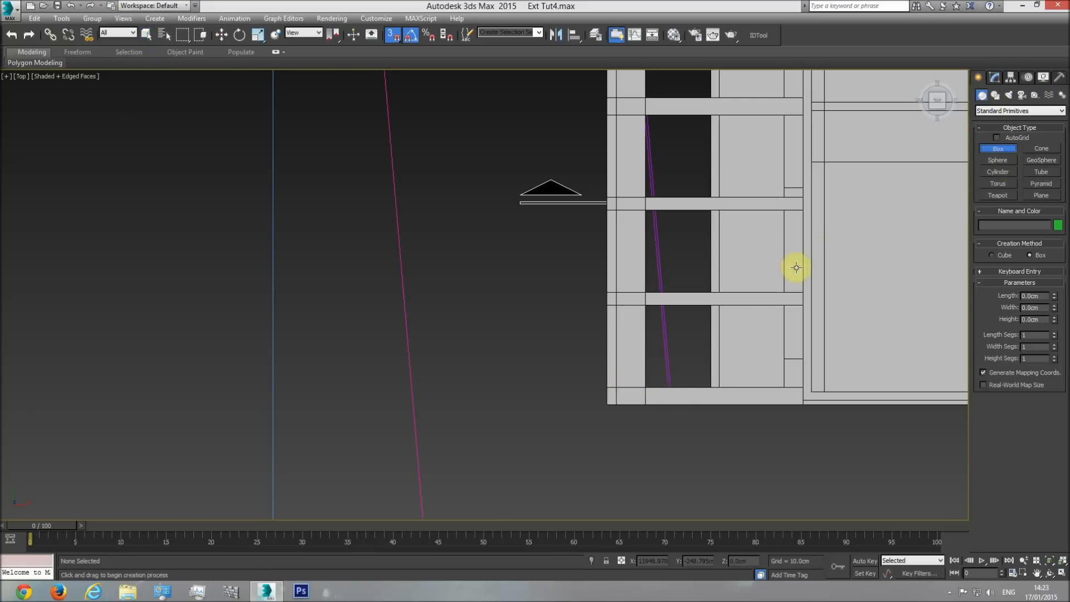
scroll(622, 404, "up", 4)
left_click_drag(596, 439, 618, 411)
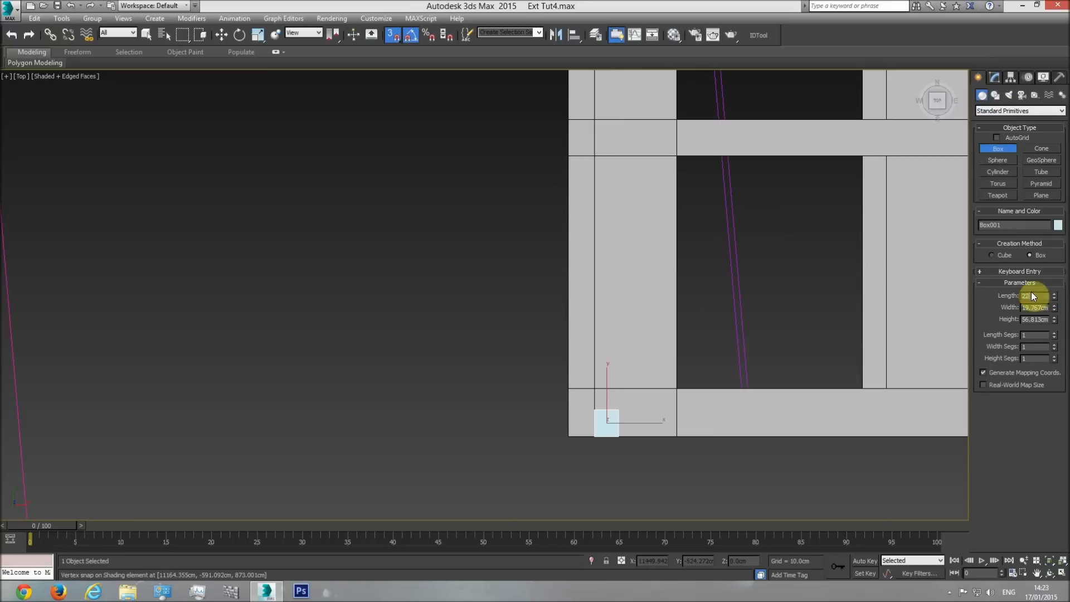
left_click(222, 35)
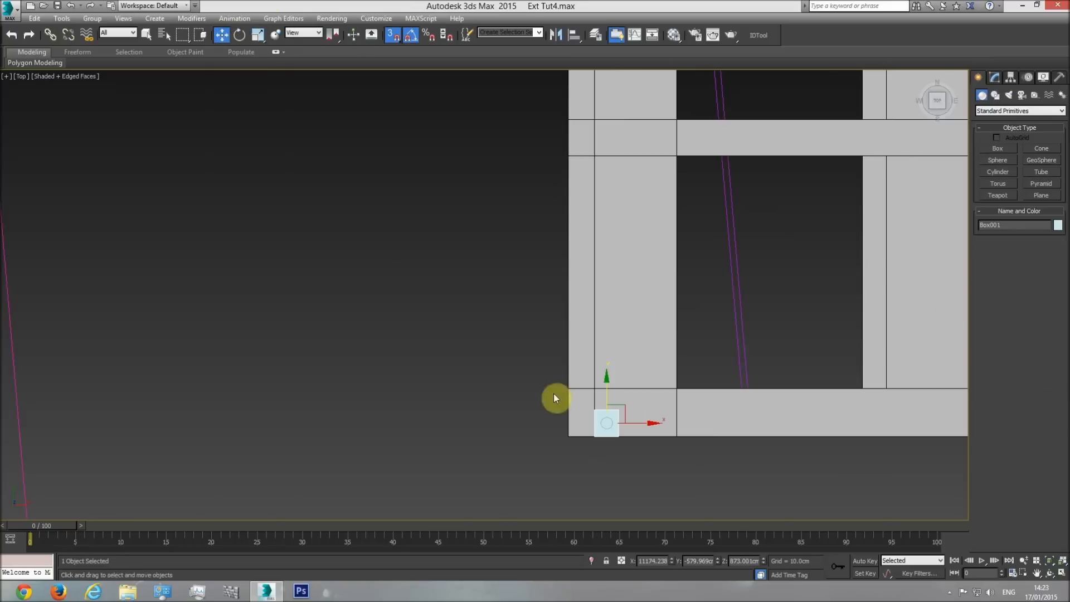
scroll(587, 387, "up", 4)
mouse_move(622, 393)
left_mouse_down()
mouse_move(628, 334)
mouse_move(662, 348)
mouse_move(607, 407)
left_mouse_up()
Select the shading element again and reopen vertex editing of its Editable Poly.
left_click(636, 324)
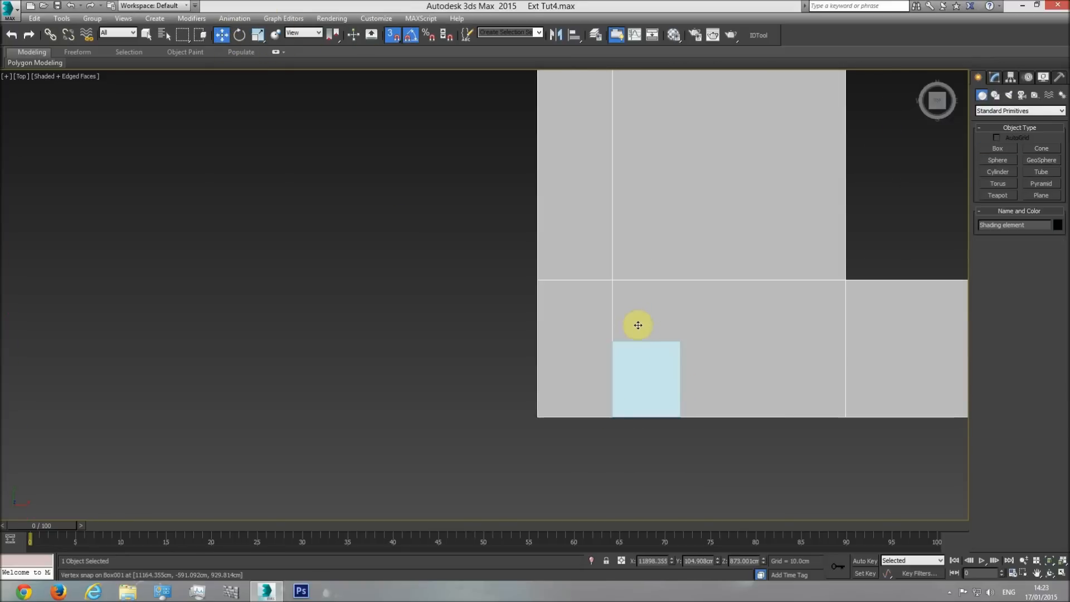
middle_click_drag(638, 325, 515, 339)
scroll(662, 349, "down", 5)
scroll(662, 349, "down", 3)
left_click(995, 77)
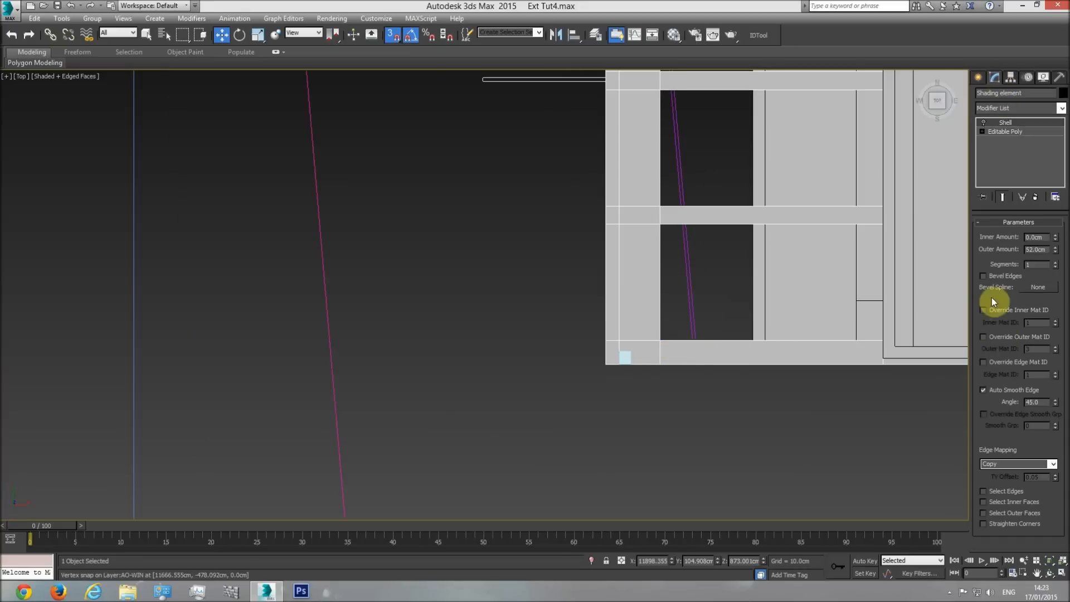
left_click(1005, 134)
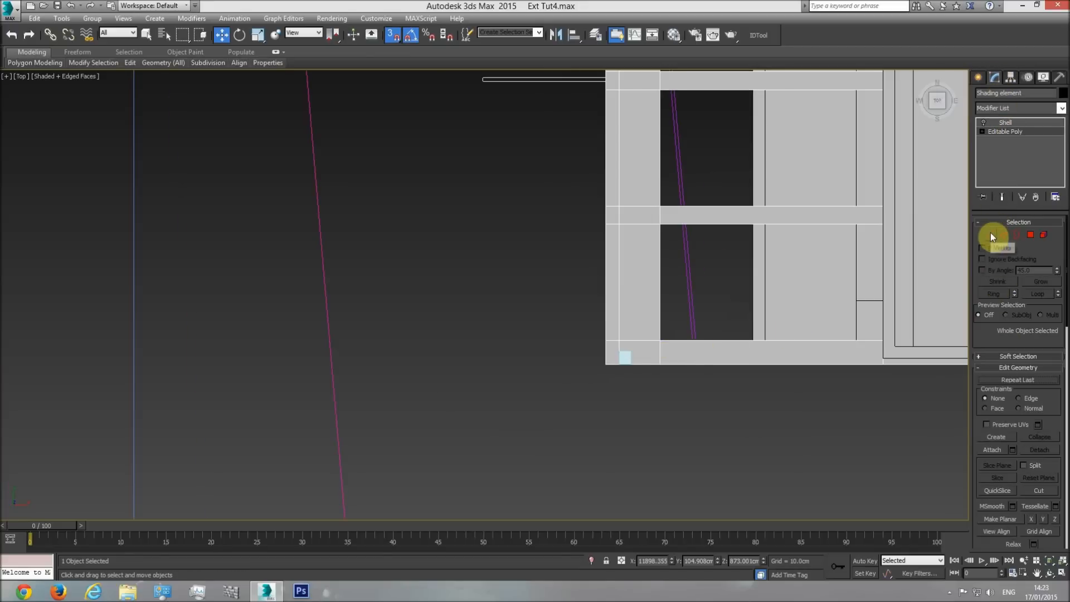
left_click(990, 235)
Slice the shading element across its front beam with the slice plane rotated 90 degrees and snapped to the reference box's inner edge.
scroll(989, 317, "down", 4)
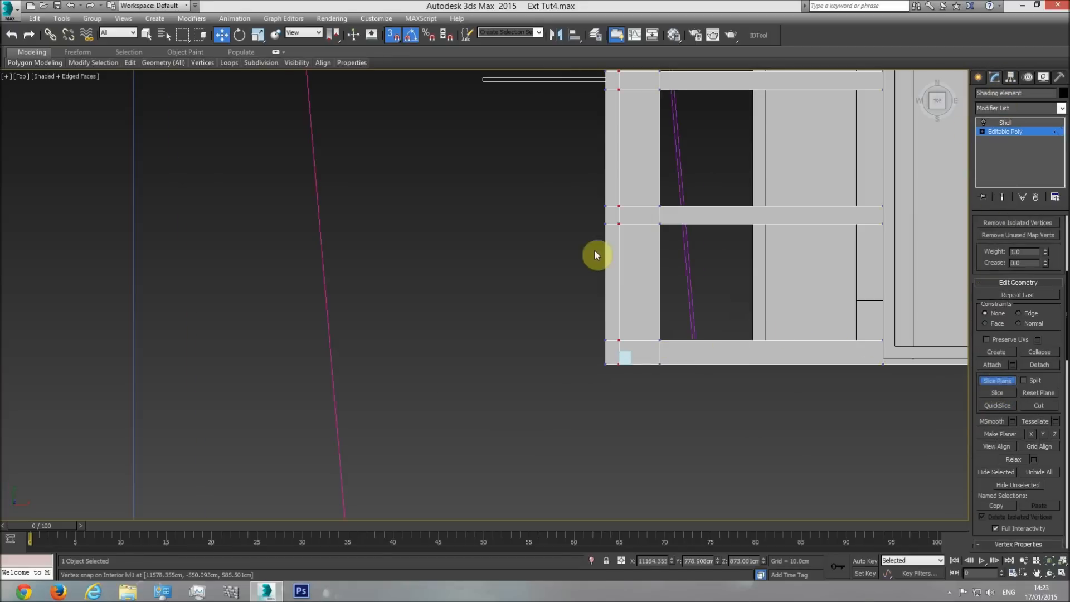
middle_click_drag(559, 237, 406, 300)
scroll(406, 300, "down", 6)
scroll(448, 309, "down", 4)
scroll(284, 128, "up", 2)
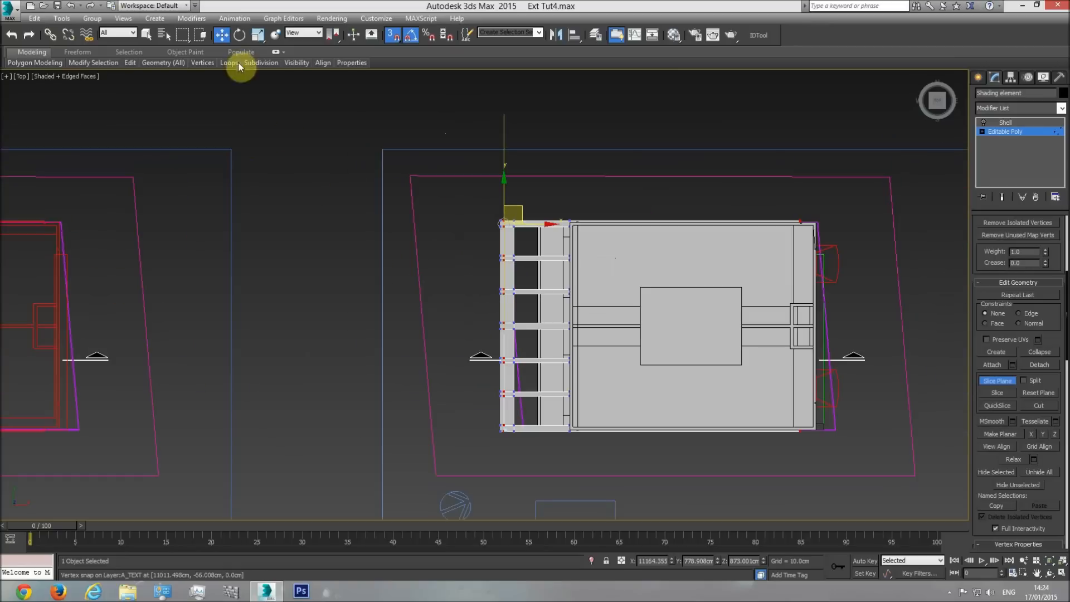
left_click(244, 37)
left_click_drag(557, 212, 558, 266)
left_click(222, 34)
left_click_drag(516, 200, 545, 486)
scroll(498, 416, "up", 6)
middle_click_drag(553, 489, 574, 379)
left_click(1002, 395)
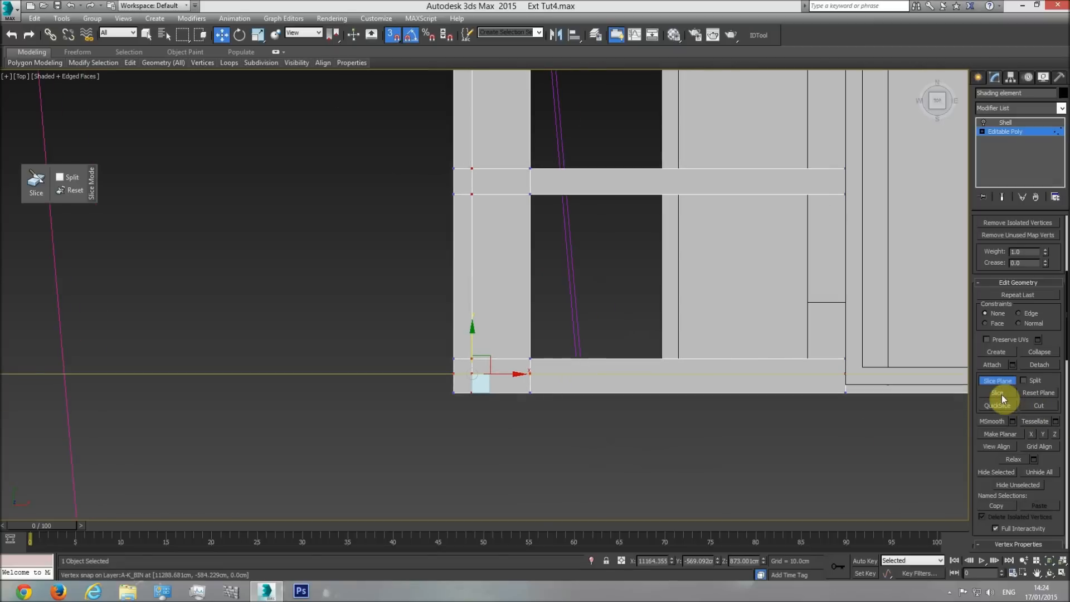
Leave vertex editing and move the reference box to the shading element's rear outer corner, snapped to the rear edge.
left_click(1015, 135)
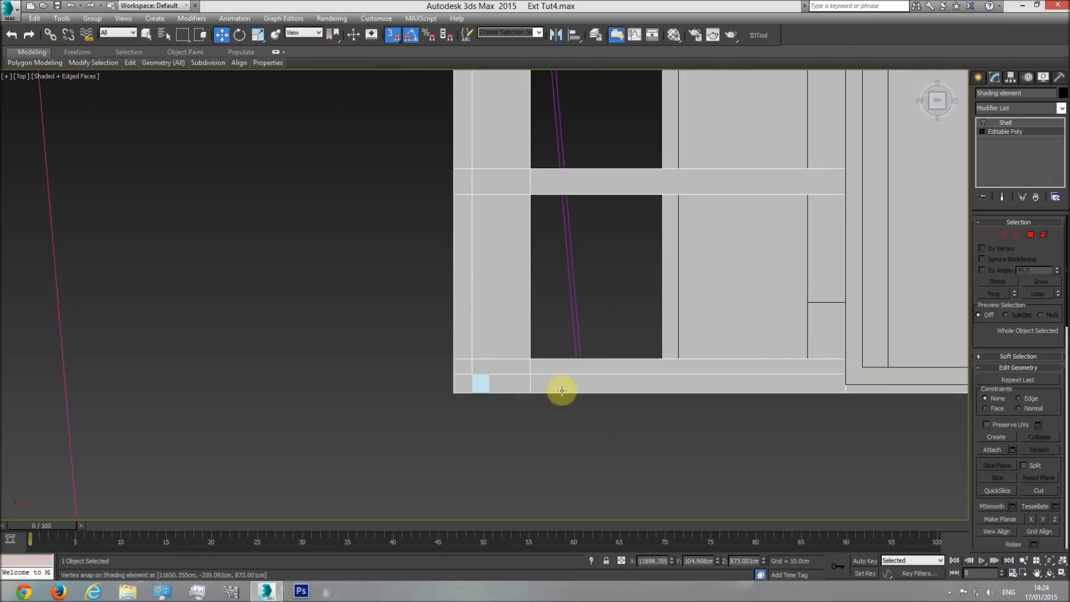
left_click(482, 383)
scroll(495, 384, "down", 5)
left_click_drag(494, 378, 487, 109)
middle_click_drag(487, 109, 527, 416)
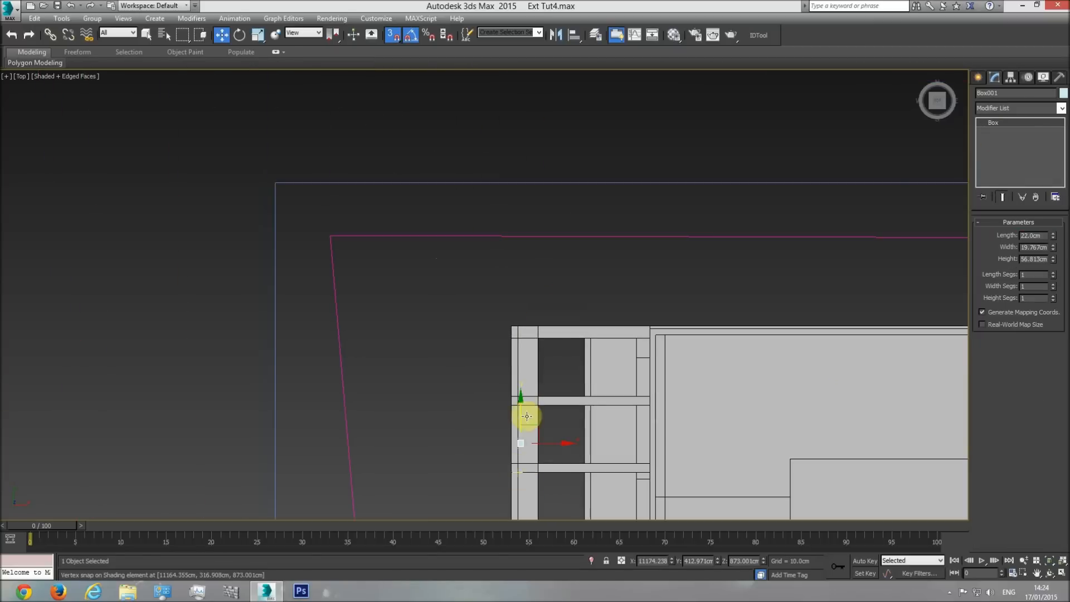
mouse_move(520, 402)
left_mouse_down()
mouse_move(520, 258)
mouse_move(501, 384)
left_mouse_up()
scroll(514, 307, "up", 5)
Reopen vertex editing of the shading element's Editable Poly and slice across its rear beam at the reference box's inner edge.
left_click(666, 407)
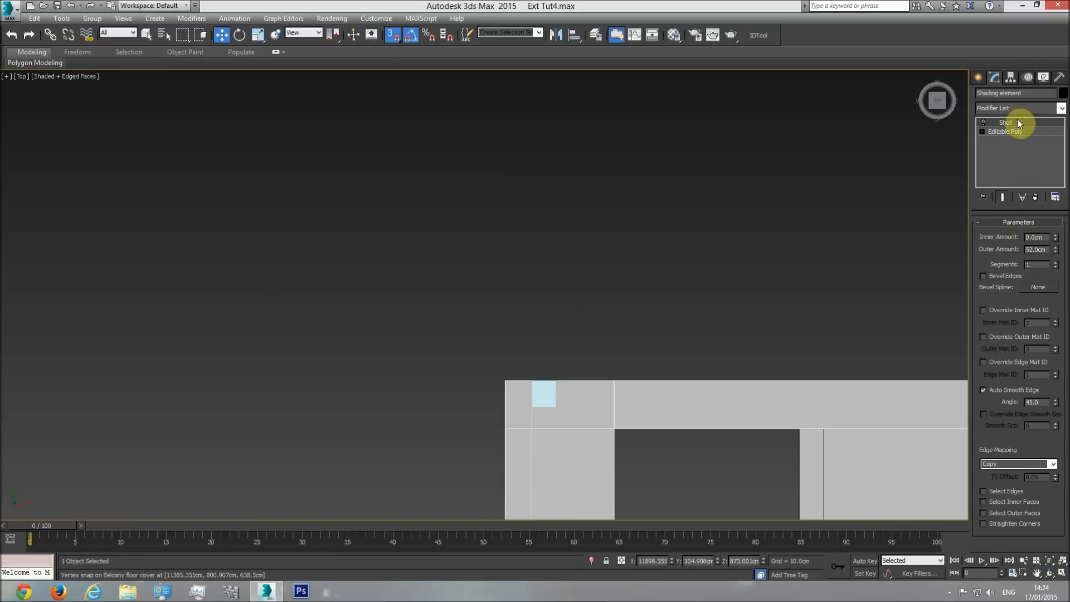
left_click(1017, 133)
left_click(990, 239)
scroll(978, 279, "down", 10)
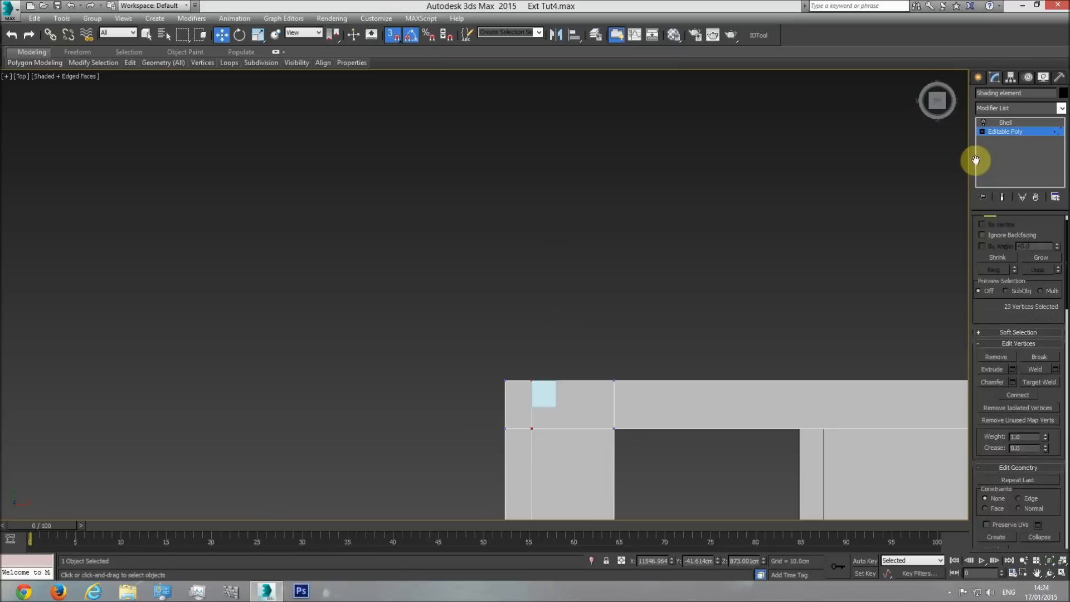
scroll(840, 394, "down", 8)
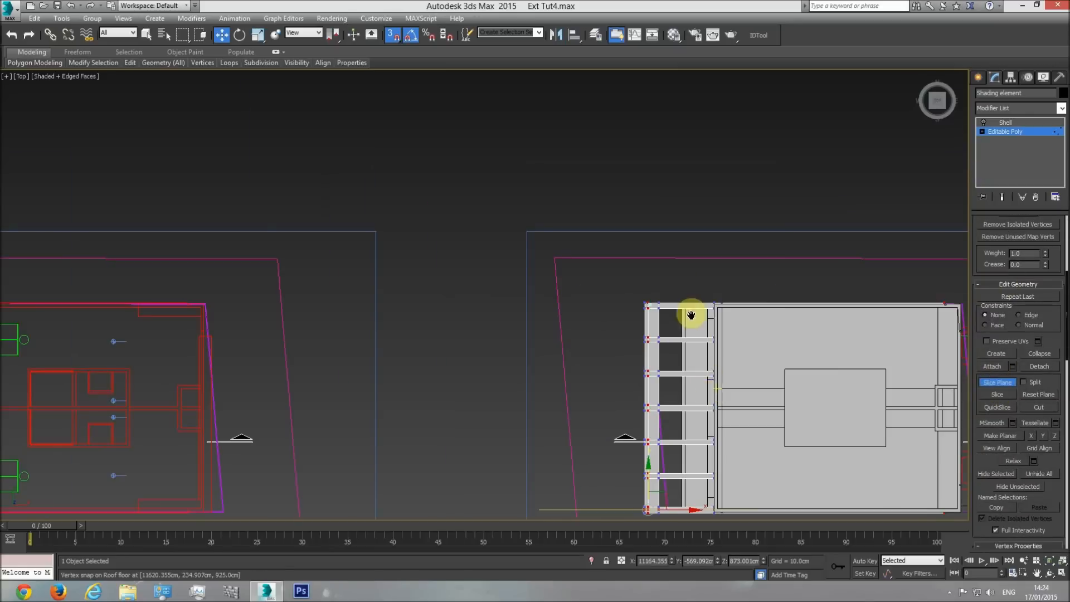
left_click_drag(639, 312, 619, 202)
scroll(625, 223, "up", 5)
left_click(994, 397)
left_click(995, 383)
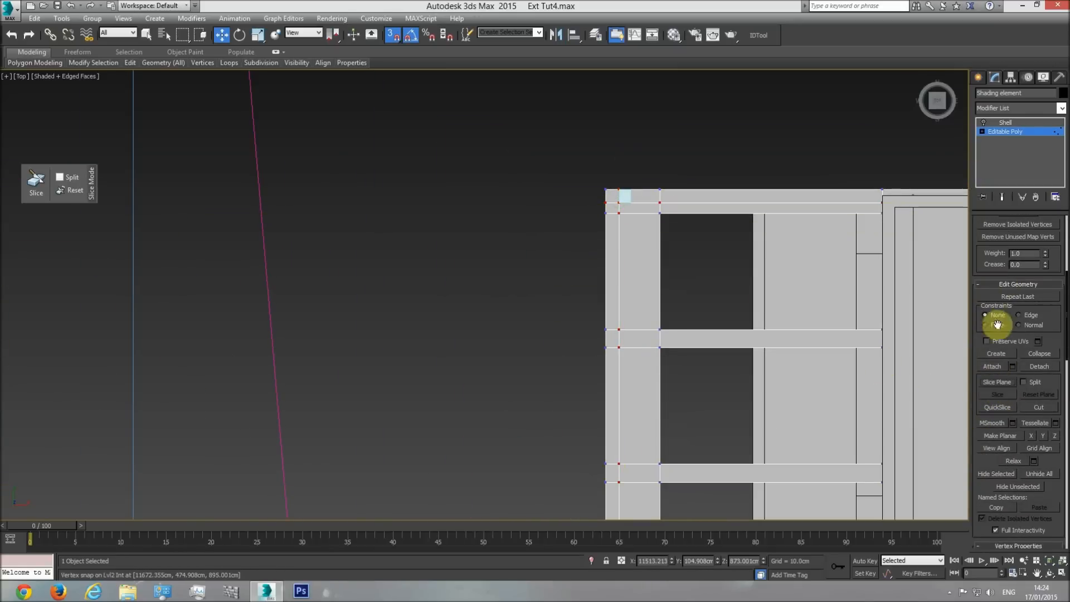
Leave vertex editing, delete the reference box and select the shading element again.
left_click(1003, 132)
left_click(629, 200)
left_click(637, 205)
Examine the slice lines along the shading element's outer beams in the perspective view.
key("p")
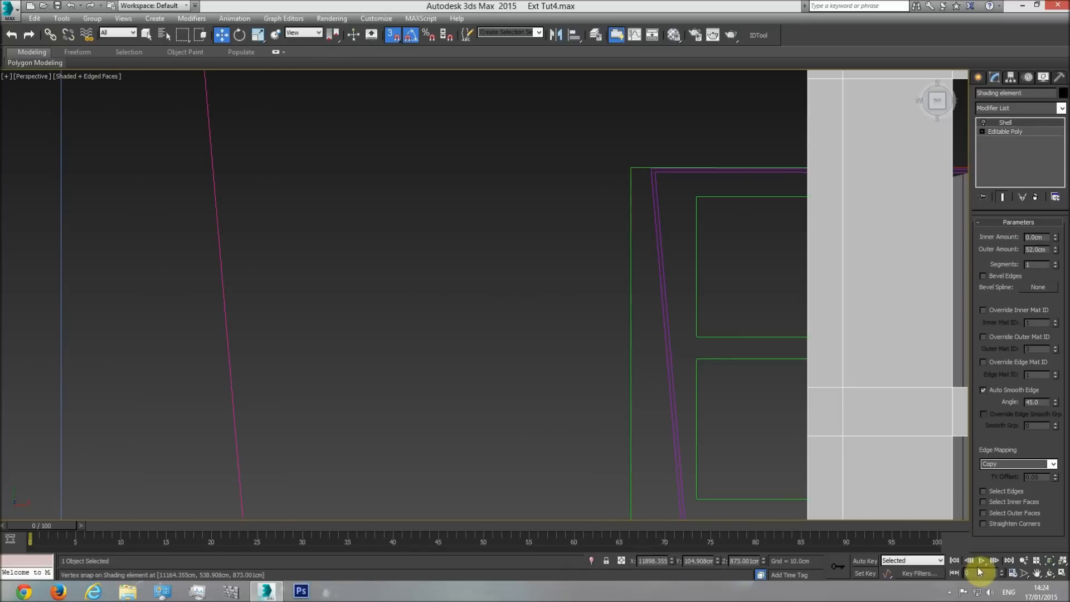
left_click(1050, 564)
left_click(1049, 573)
left_click_drag(394, 283, 424, 218)
mouse_move(469, 306)
middle_mouse_down()
mouse_move(491, 296)
mouse_move(527, 230)
middle_mouse_up()
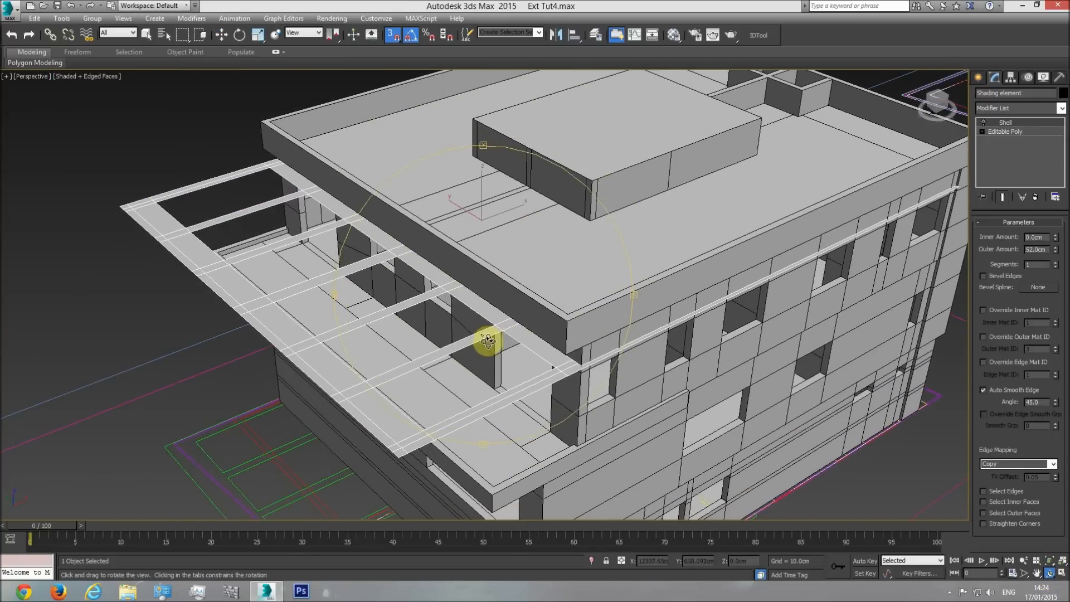
left_click_drag(486, 340, 502, 327)
middle_click_drag(501, 328, 530, 298)
scroll(465, 335, "up", 3)
middle_click_drag(493, 370, 488, 342)
scroll(488, 343, "down", 3)
Measure the thickness of the overhang's lower slab on the section drawing with a temporary box, and delete that box.
key("t")
scroll(491, 347, "down", 3)
scroll(493, 346, "down", 6)
middle_click_drag(418, 344, 673, 342)
scroll(404, 355, "up", 8)
key("w")
scroll(384, 327, "up", 3)
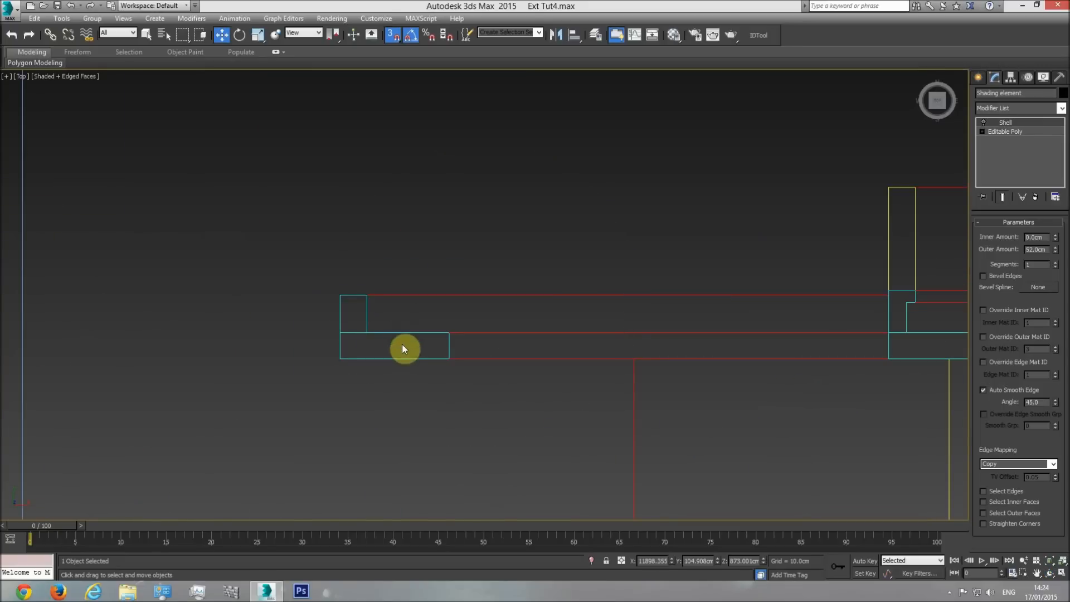
left_click(978, 77)
left_click(998, 148)
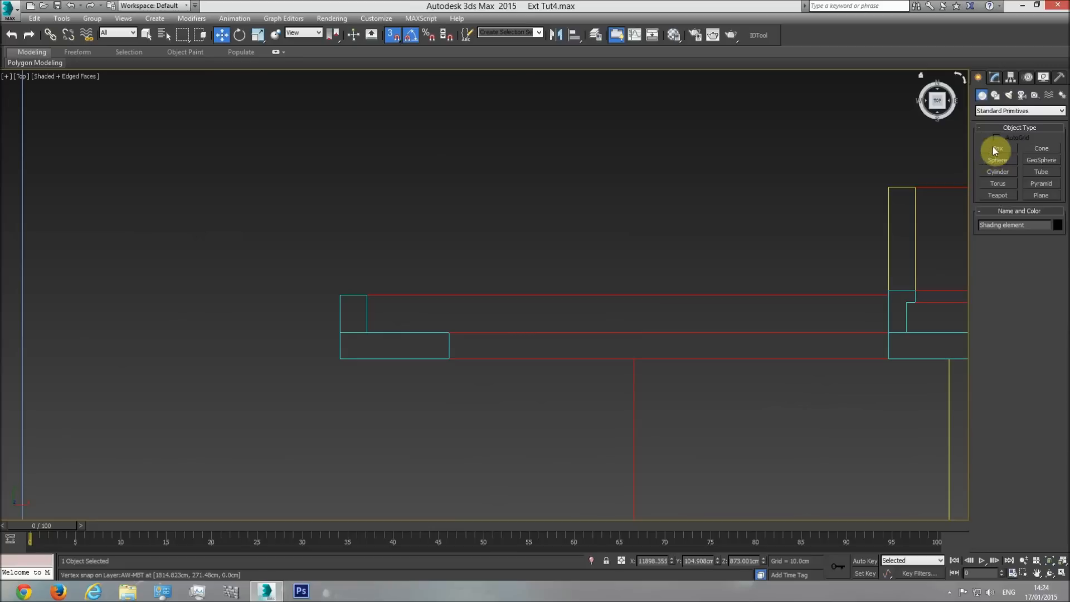
left_click_drag(367, 335, 449, 358)
left_click(454, 256)
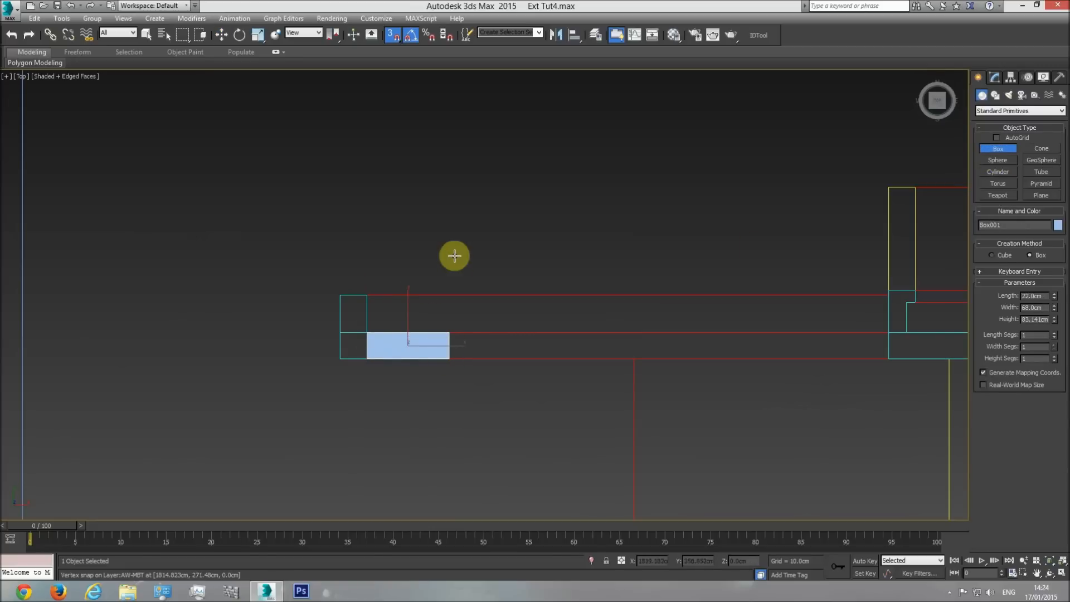
left_click_drag(1055, 298, 1032, 273)
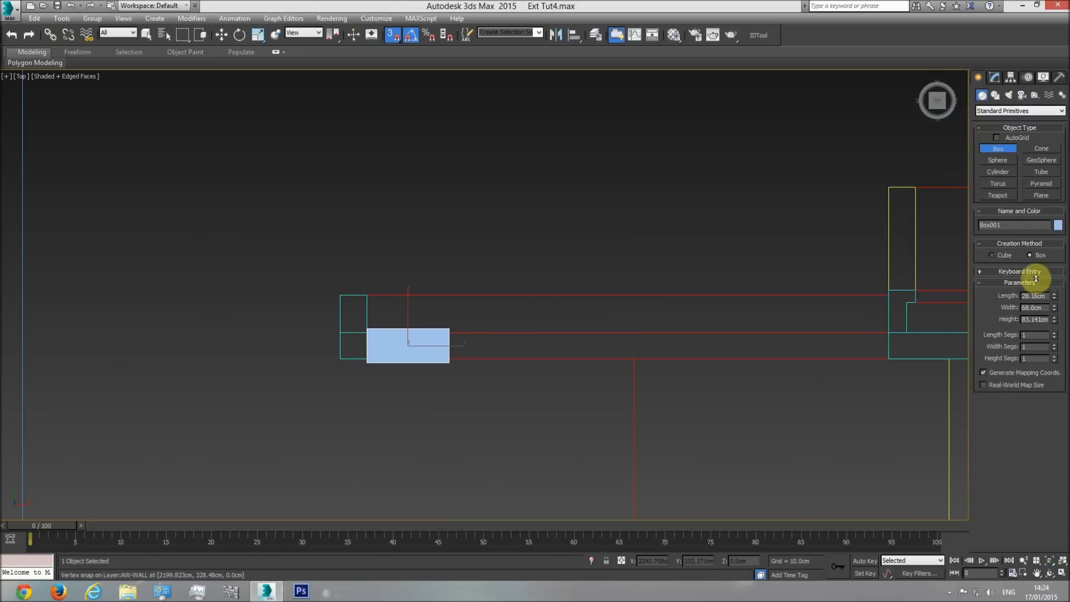
key("w")
key("Delete")
Turn the shading element's Shell modifier back on in the perspective view and set its outer amount to 22 cm.
key("p")
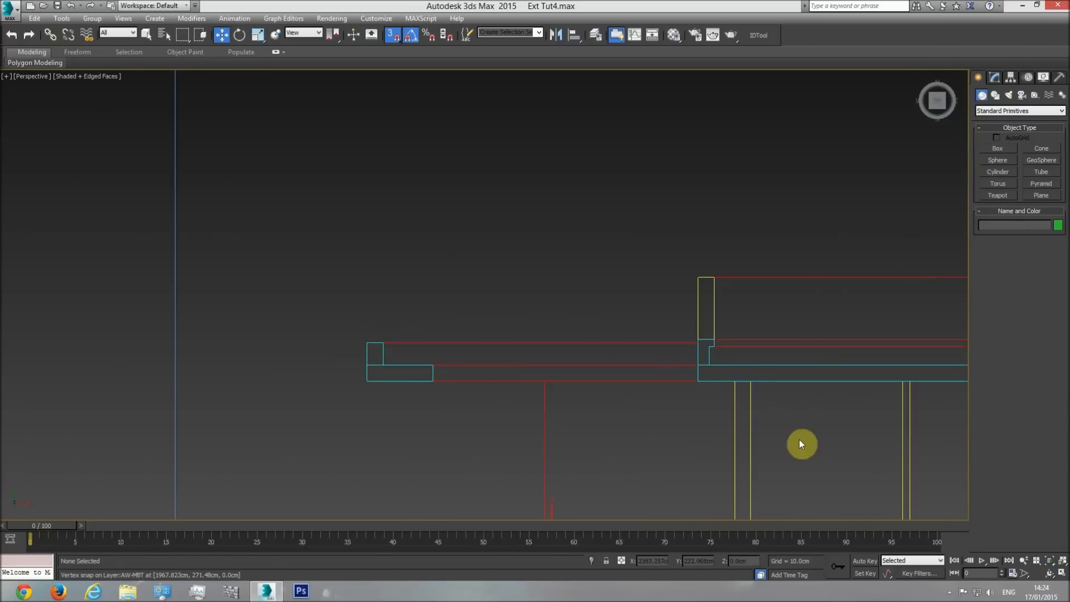
left_click(1049, 560)
left_click(1049, 572)
left_click_drag(498, 365, 345, 354)
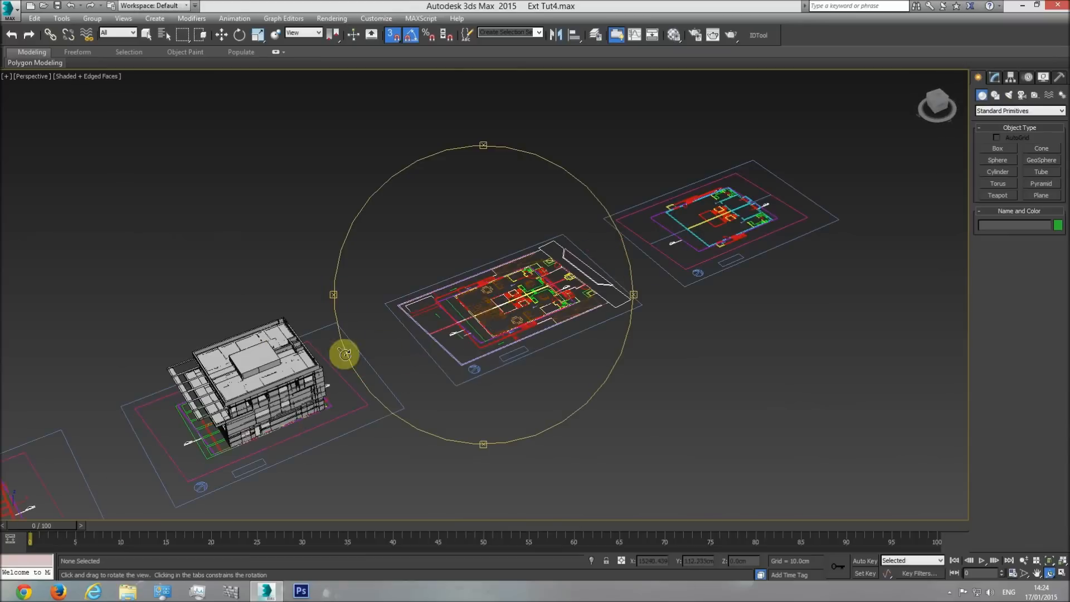
middle_click_drag(344, 355, 496, 301)
scroll(329, 358, "up", 6)
key("w")
left_click(390, 285)
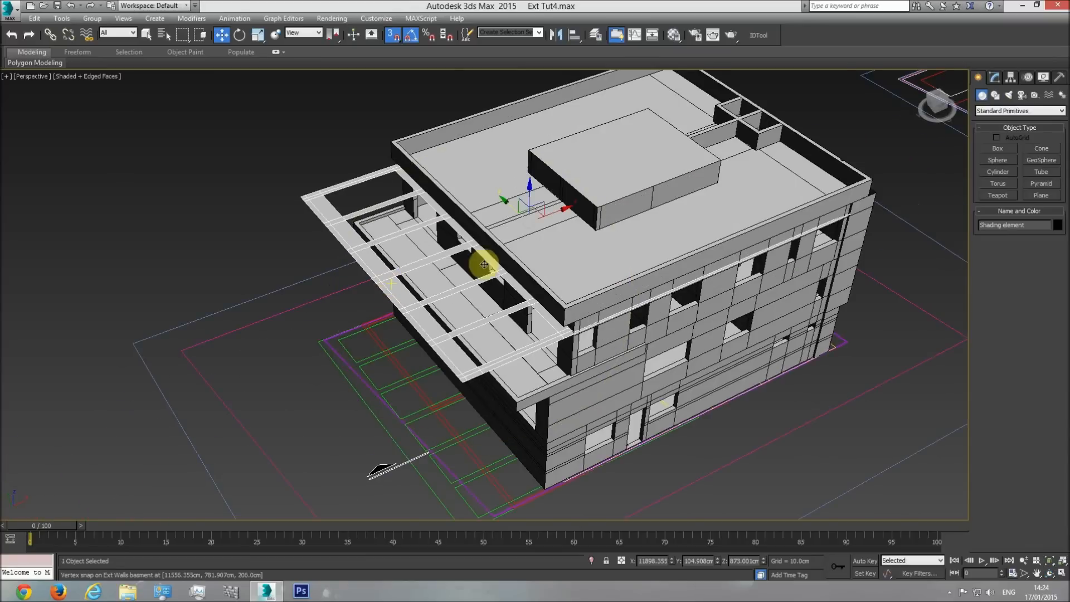
left_click(997, 78)
left_click(984, 122)
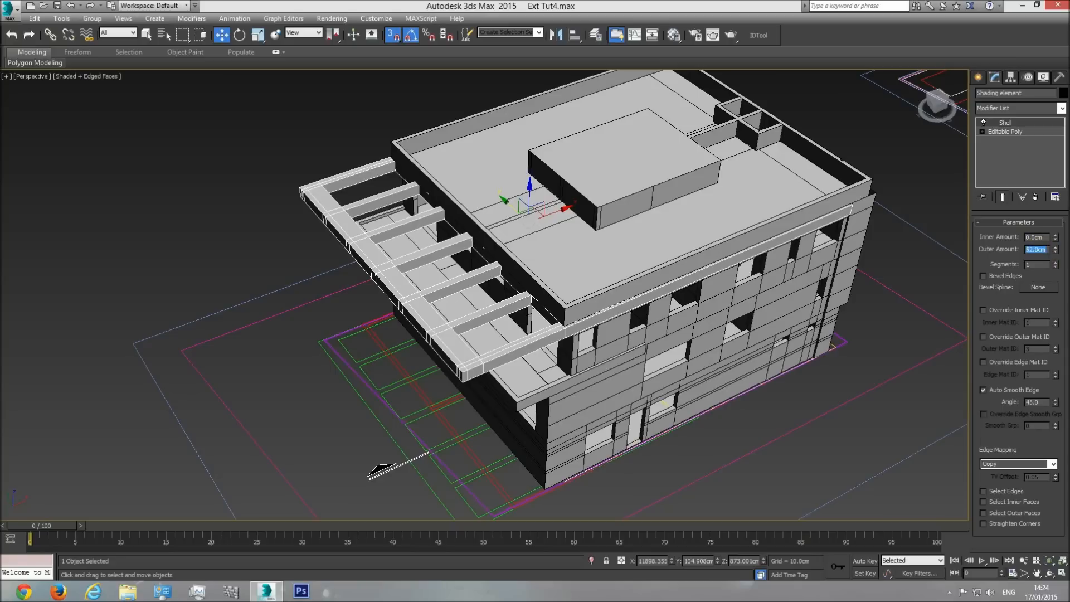
type("22")
key("Return")
scroll(470, 373, "up", 4)
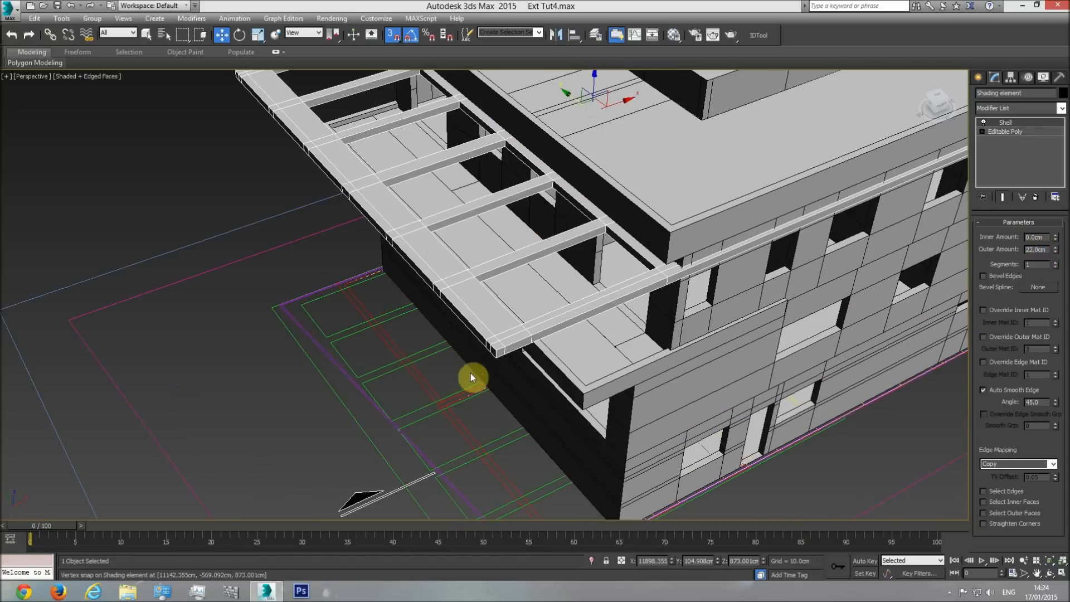
Add an Edit Poly modifier above the shading element's Shell and switch to polygon editing.
left_click(1061, 109)
left_click(1013, 423)
left_click(1030, 309)
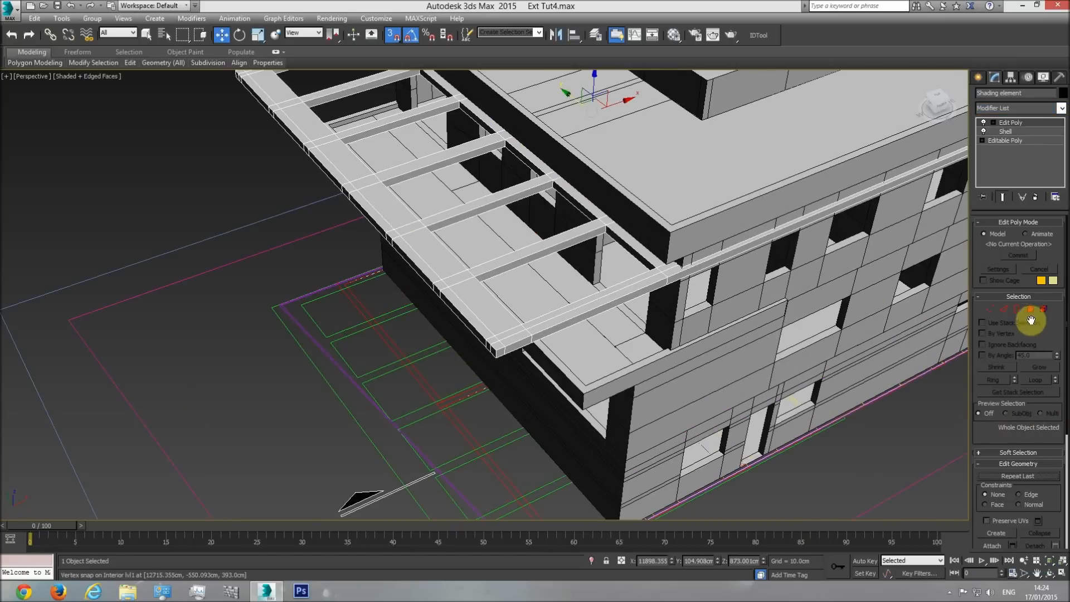
Select the narrow outer top polygons along the shading element's front beam and continue along its long outer beam.
left_click(674, 270)
left_click(147, 34)
left_click(541, 319, "ctrl")
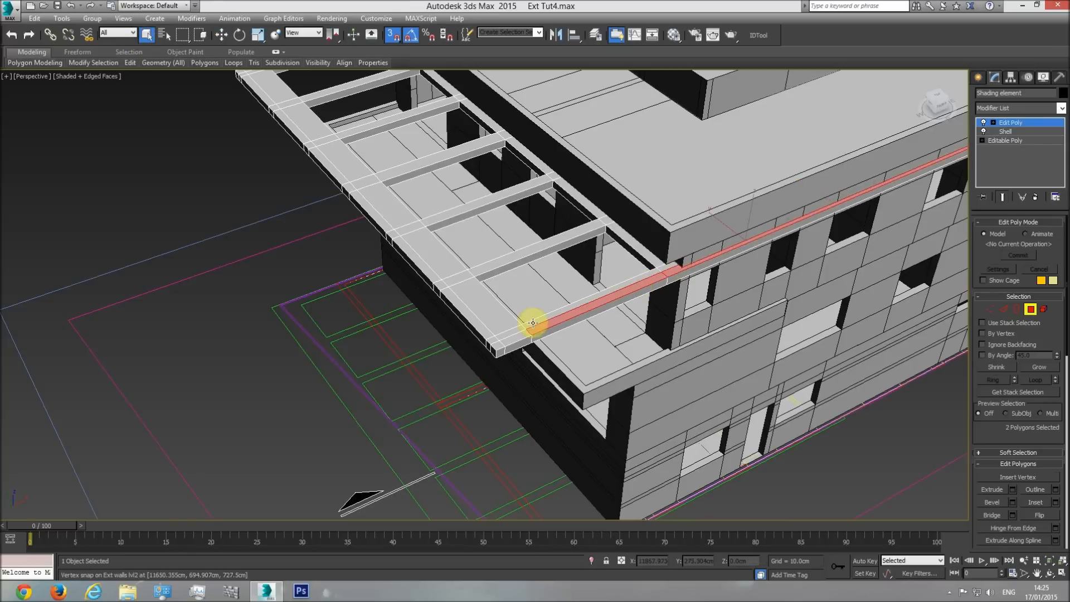
left_click(498, 345, "ctrl")
left_click(443, 281, "ctrl")
left_click(430, 275, "ctrl")
middle_click_drag(392, 241, 437, 279)
scroll(436, 279, "up", 2)
left_click(437, 279, "ctrl")
left_click(423, 261, "ctrl")
left_click(355, 193, "ctrl")
left_click(311, 146, "ctrl")
left_click(301, 137, "ctrl")
Add the remaining outer top polygons up to the far corner and along the rear beam to the selection.
scroll(257, 98, "up", 1)
middle_click_drag(257, 98, 372, 246)
left_click(371, 246, "ctrl")
left_click(358, 232, "ctrl")
middle_click_drag(303, 177, 442, 309)
scroll(453, 326, "up", 2)
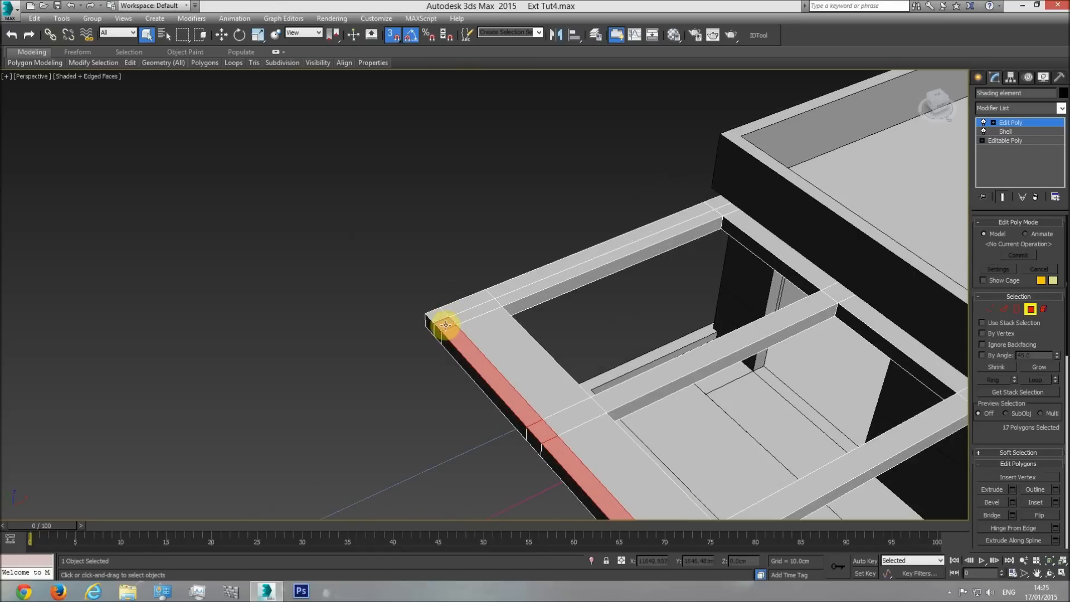
left_click(528, 279, "ctrl")
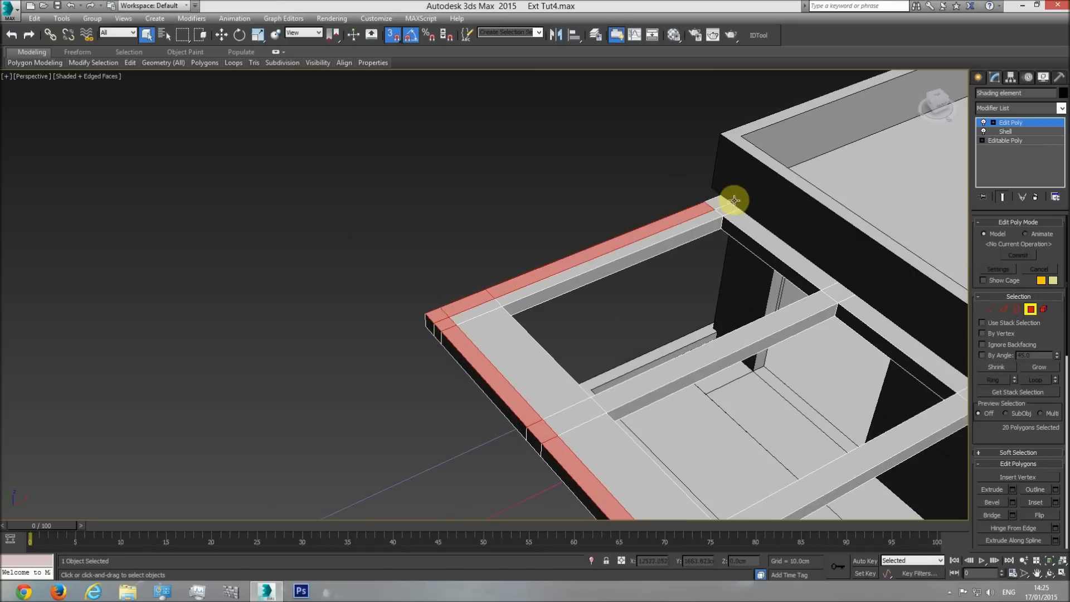
Close the calculator and extrude the selected outer strip polygons by 31 cm to form the upstand.
left_click(1049, 573)
left_click_drag(442, 347, 474, 369)
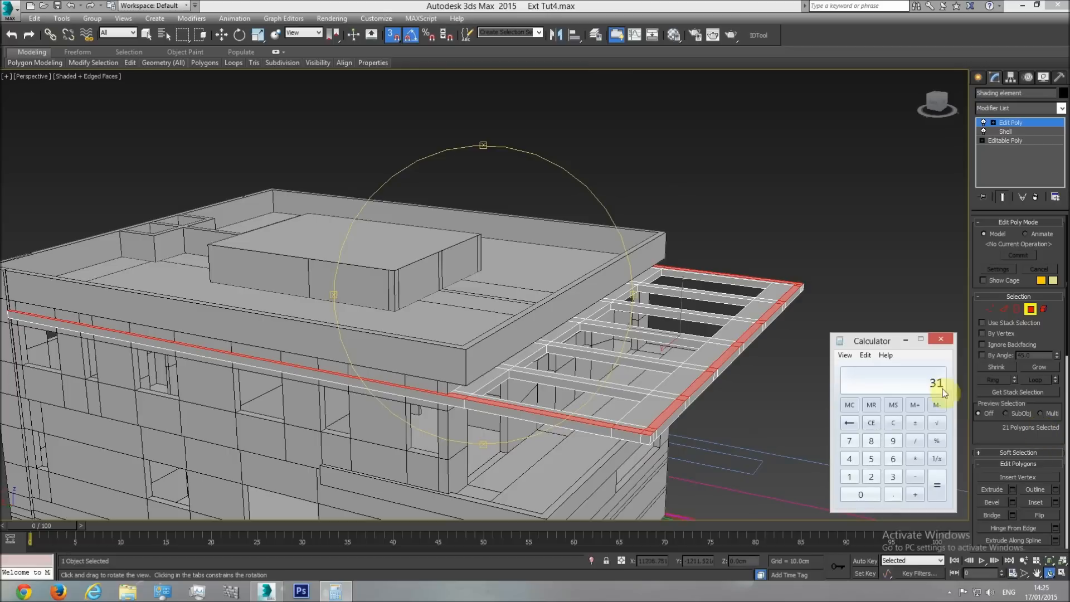
left_click(940, 341)
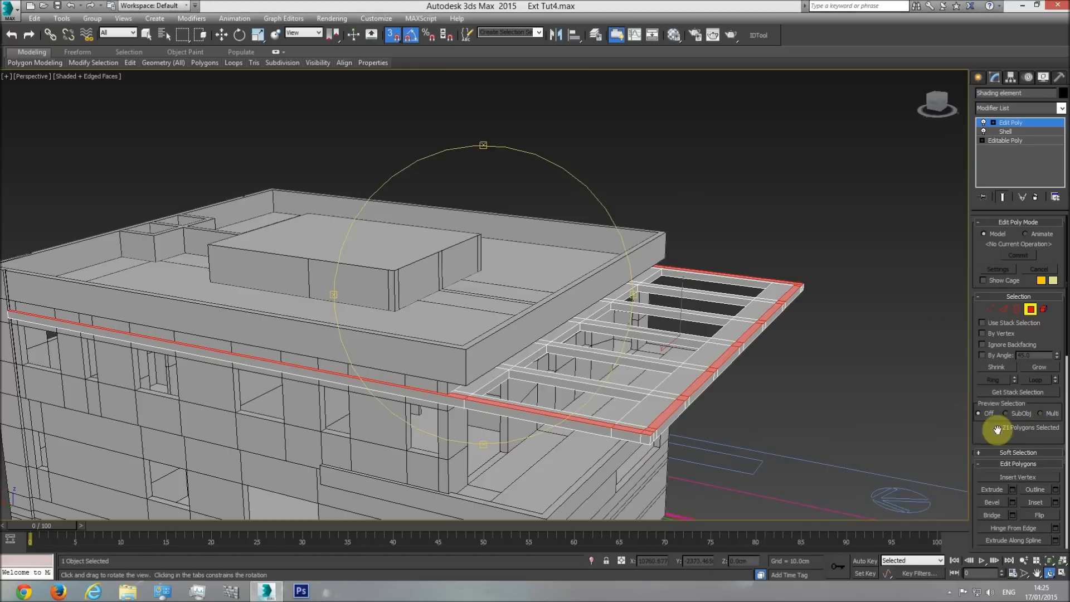
left_click(1012, 490)
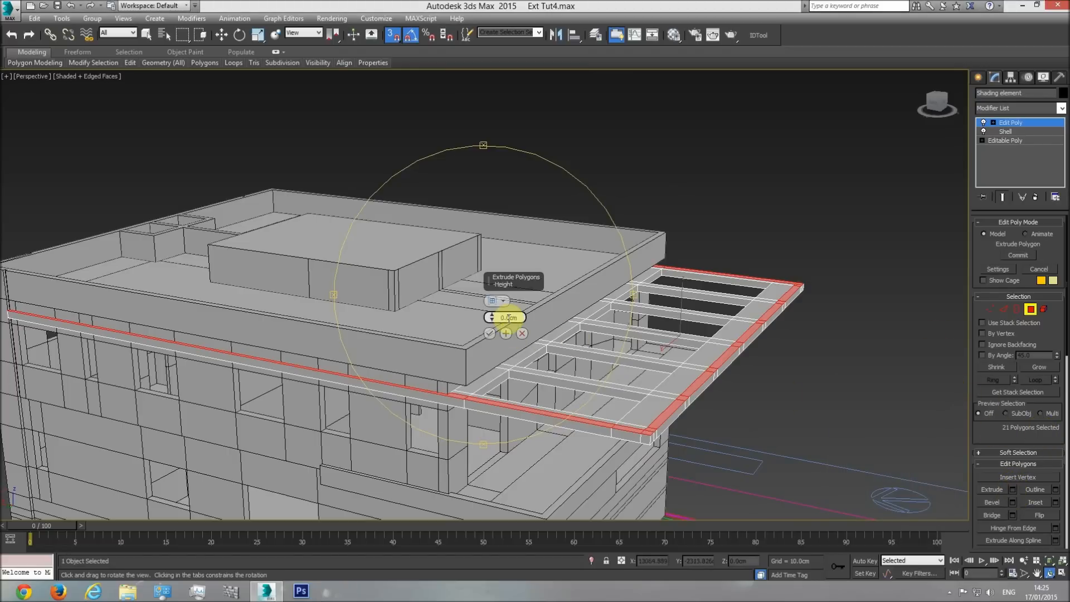
type("31")
key("Return")
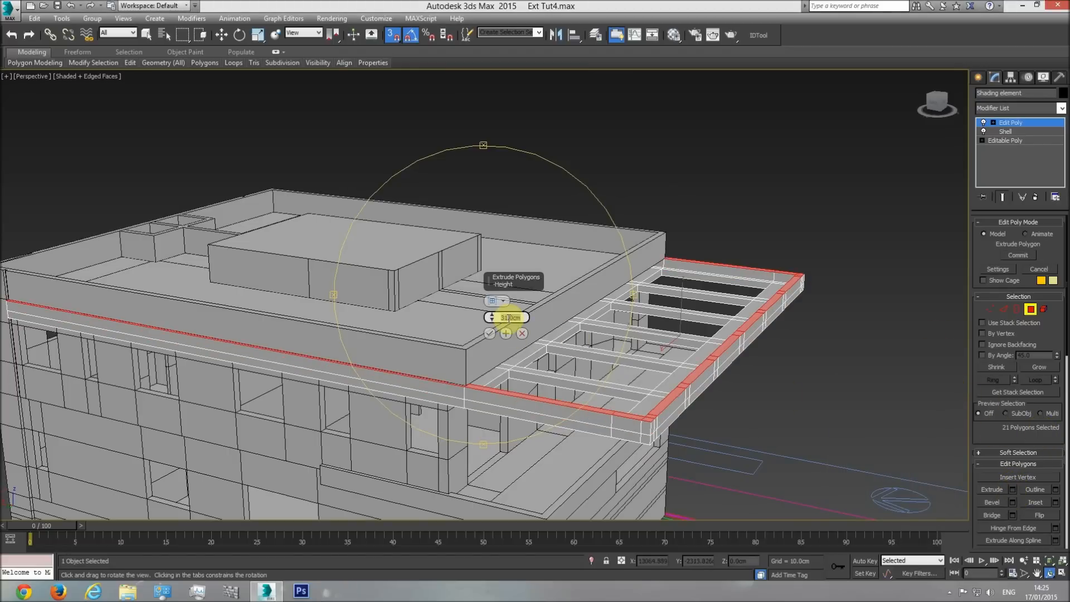
left_click(488, 333)
Snap the upstand's top polygons down to a height of 925 cm at the parapet's base line in the wireframe front view.
key("f")
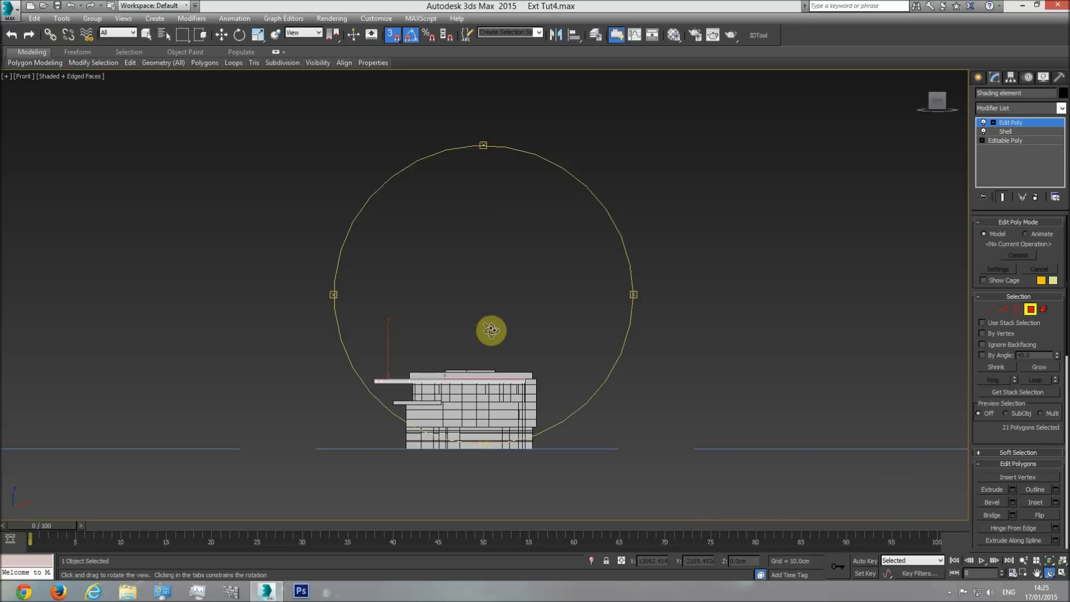
scroll(420, 381, "up", 4)
scroll(365, 401, "up", 4)
key("F3")
middle_click_drag(451, 313, 458, 334)
scroll(459, 334, "up", 3)
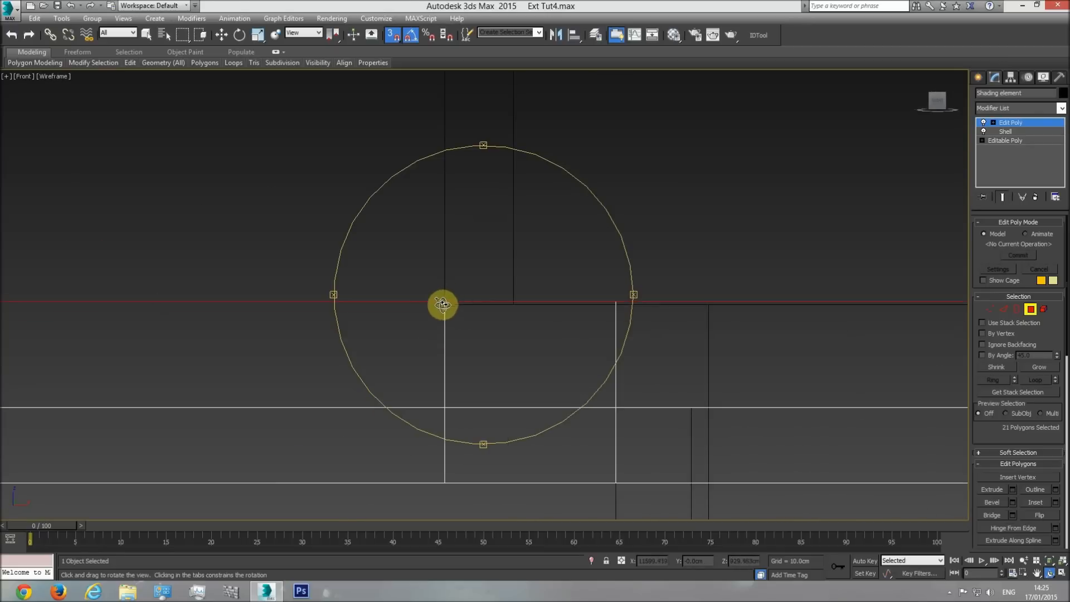
scroll(501, 294, "down", 2)
left_click(222, 41)
middle_click_drag(470, 201, 663, 213)
scroll(664, 212, "down", 2)
left_click_drag(200, 248, 689, 288)
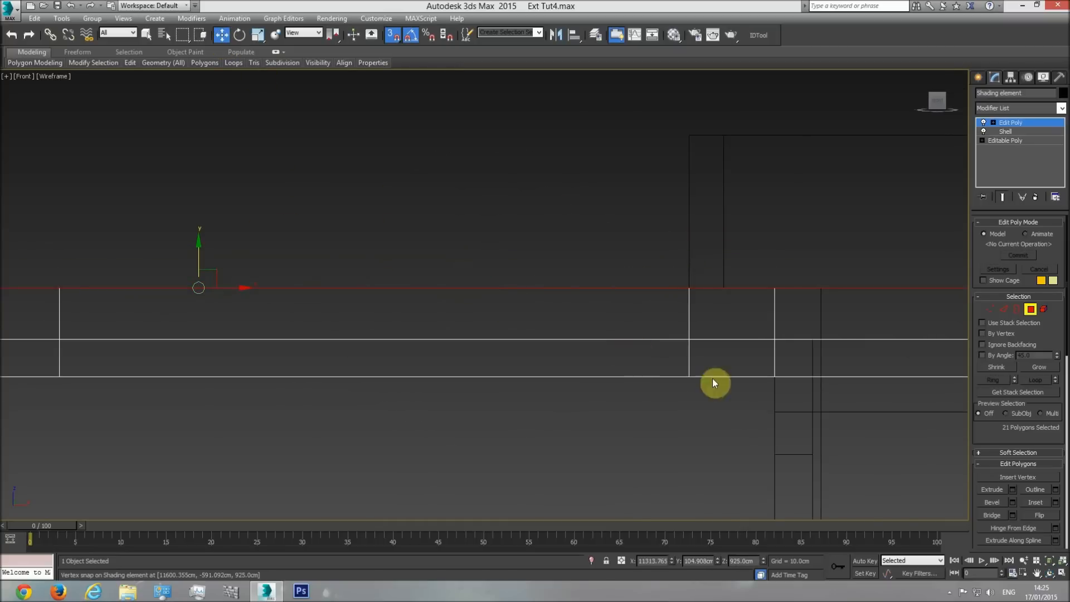
Return to the shaded perspective view, leave polygon editing and deselect the shading element.
key("p")
left_click(1049, 573)
mouse_move(585, 334)
left_mouse_down()
mouse_move(591, 359)
mouse_move(462, 357)
left_mouse_up()
key("F3")
left_click(1032, 126)
key("w")
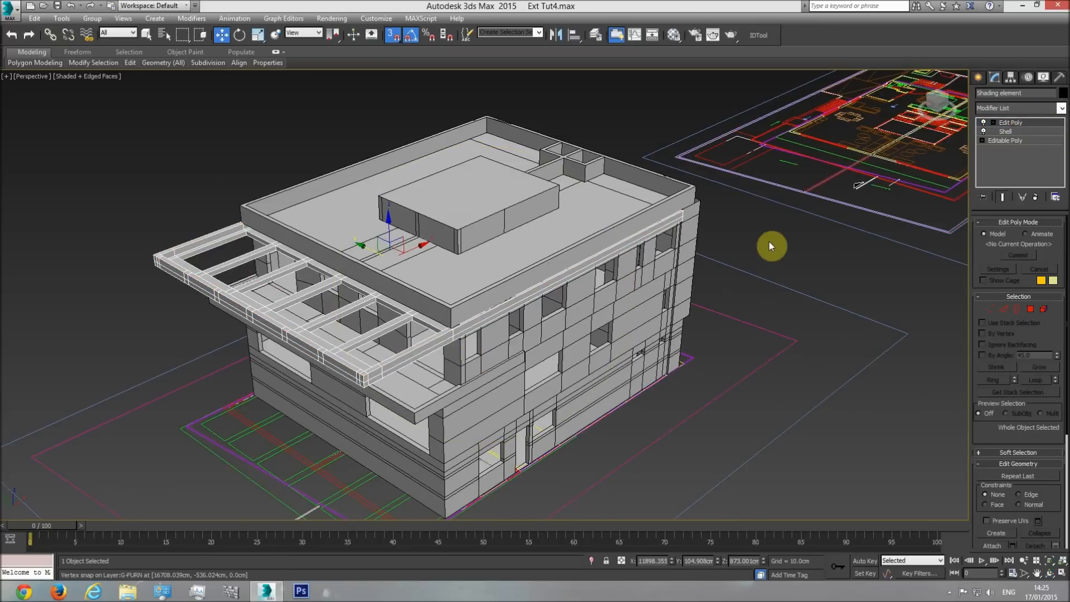
left_click(768, 242)
Examine the upstand along the shading element's outer beams with edged faces off and on.
scroll(420, 345, "up", 3)
key("F4")
middle_click_drag(390, 343, 360, 332, "alt")
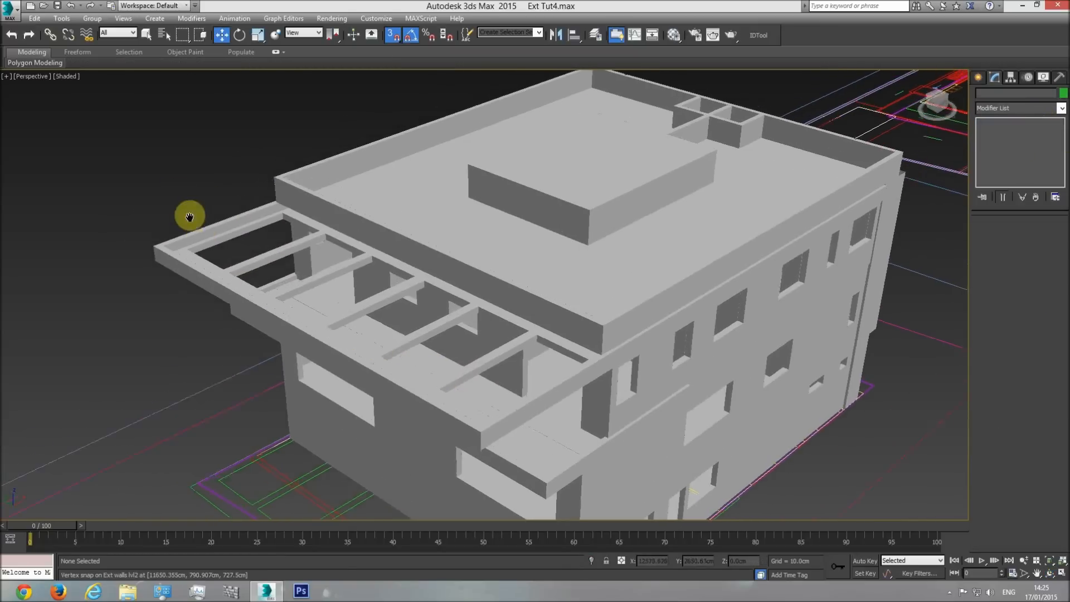
scroll(198, 286, "up", 8)
key("F4")
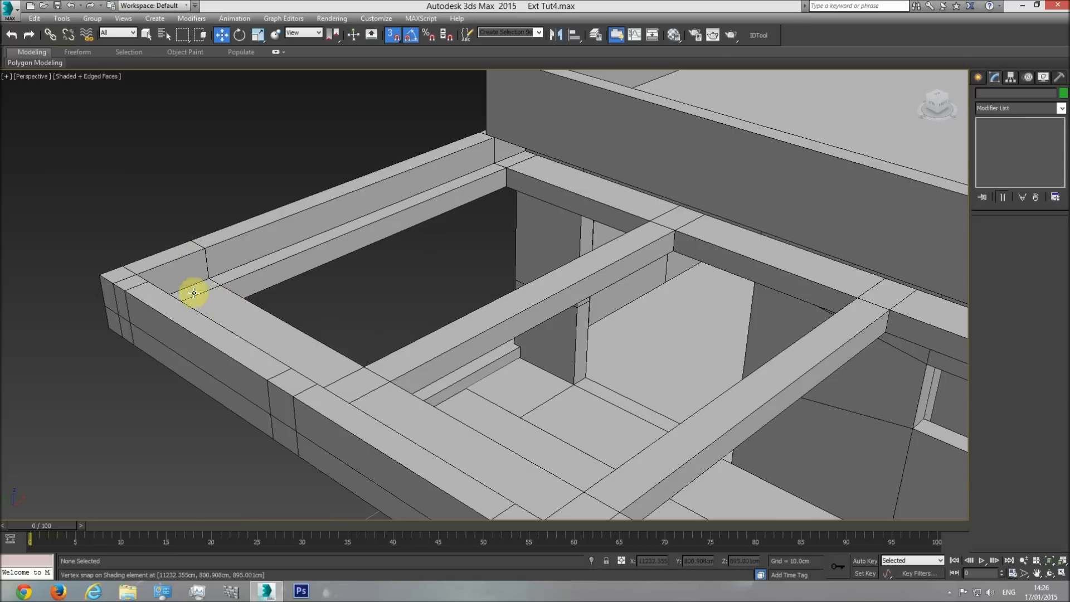
scroll(257, 322, "down", 4)
scroll(423, 351, "down", 5)
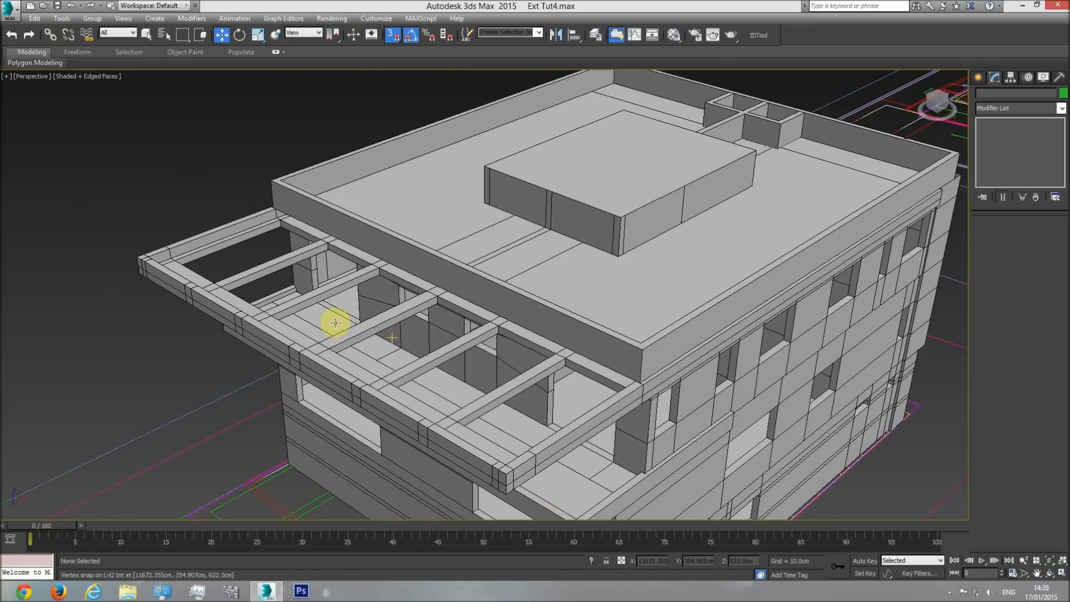
scroll(246, 290, "up", 5)
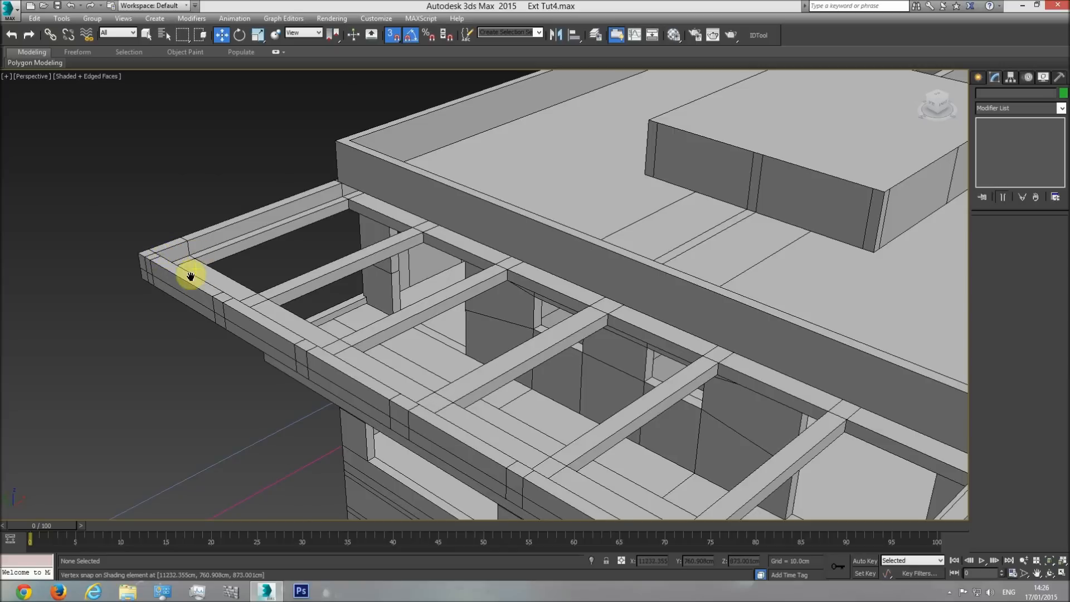
scroll(187, 278, "down", 2)
Check the overhang's outer end profile on the section drawing against the modelled upstand's inner corner.
key("t")
scroll(430, 341, "up", 6)
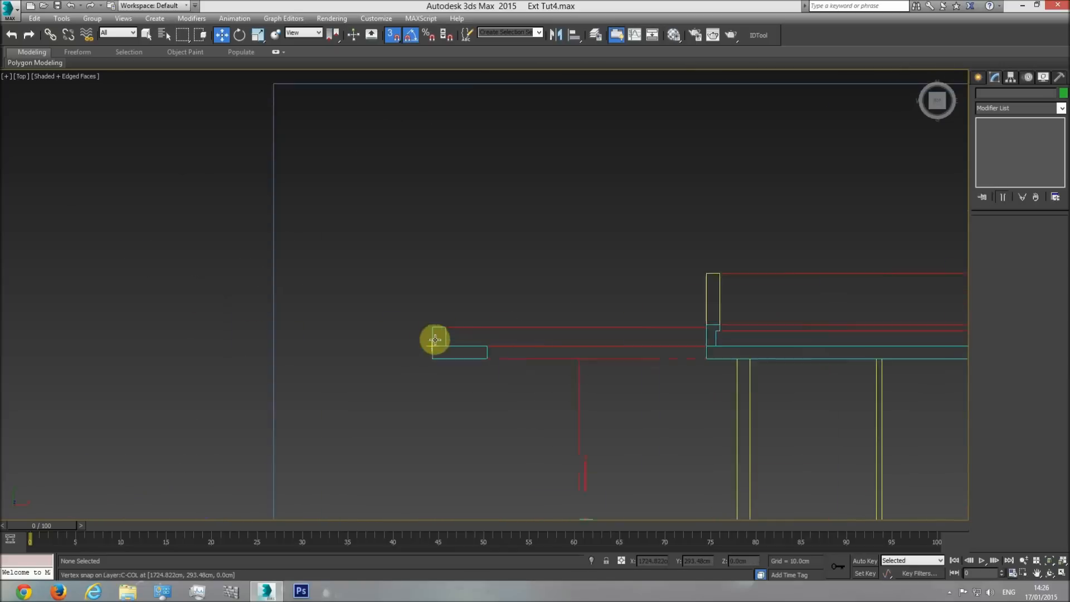
key("p")
left_click(1053, 560)
left_click(1049, 573)
left_click_drag(525, 353, 414, 241)
scroll(414, 241, "up", 8)
key("w")
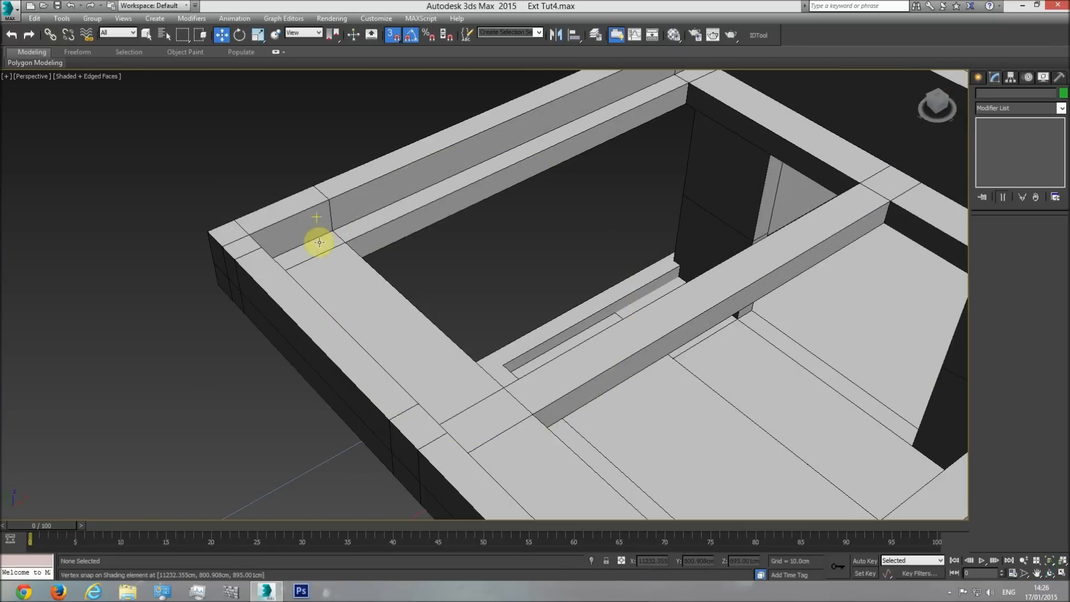
Examine the shading element, parapet and roof of the whole building from several sides in the perspective view.
scroll(311, 224, "down", 8)
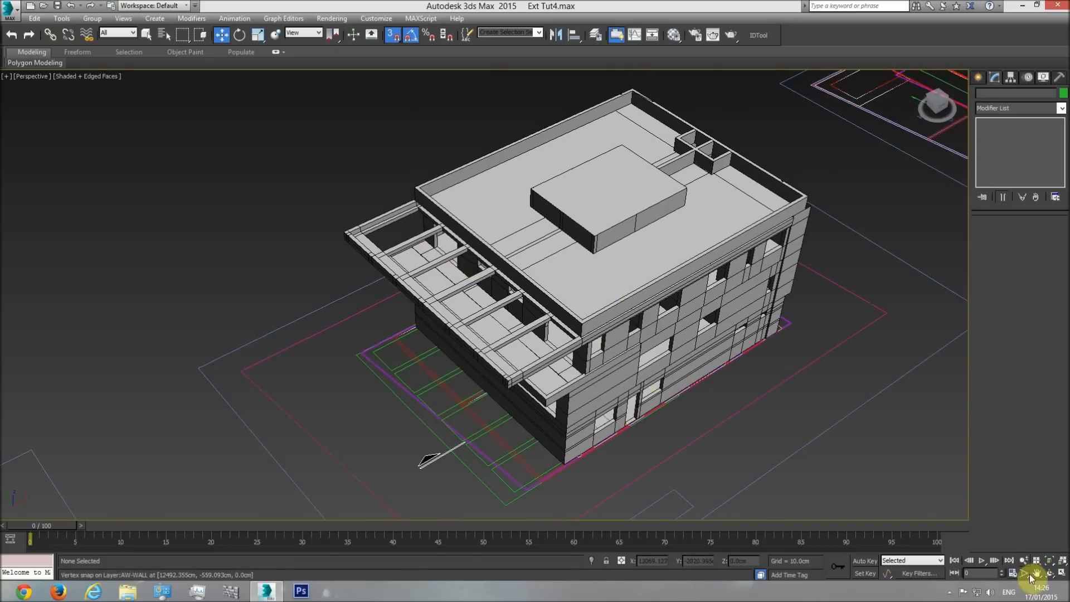
left_click(1047, 574)
left_click_drag(513, 358, 589, 148)
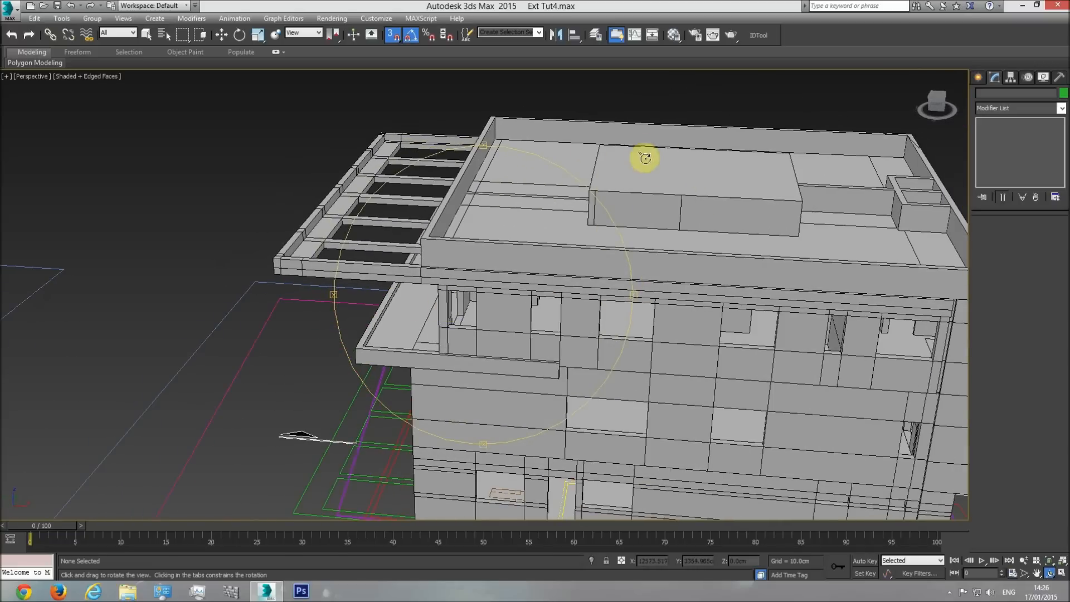
left_click_drag(548, 271, 682, 211)
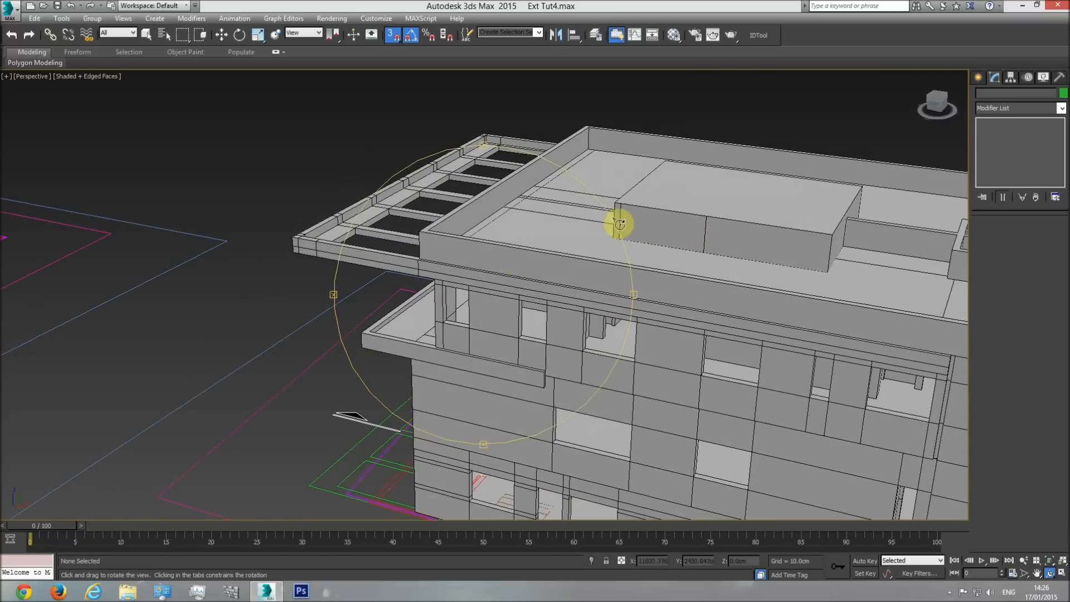
left_click_drag(579, 255, 392, 149)
mouse_move(524, 267)
left_mouse_down()
mouse_move(528, 296)
mouse_move(543, 275)
left_mouse_up()
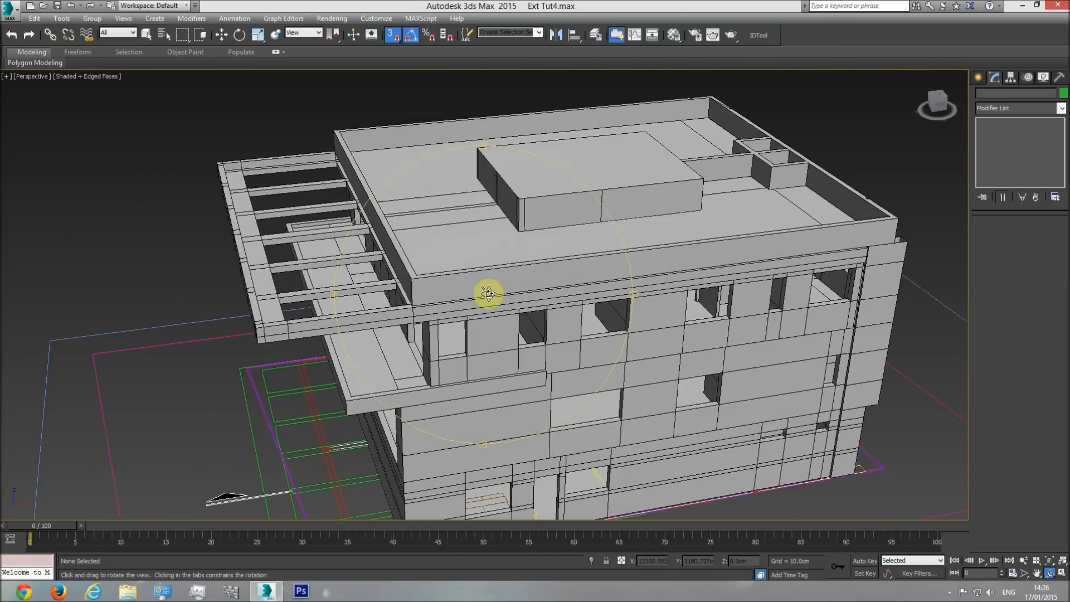
Check the upper roof slab, its upstands and the raised rear overhang on the section drawing in the top view.
key("t")
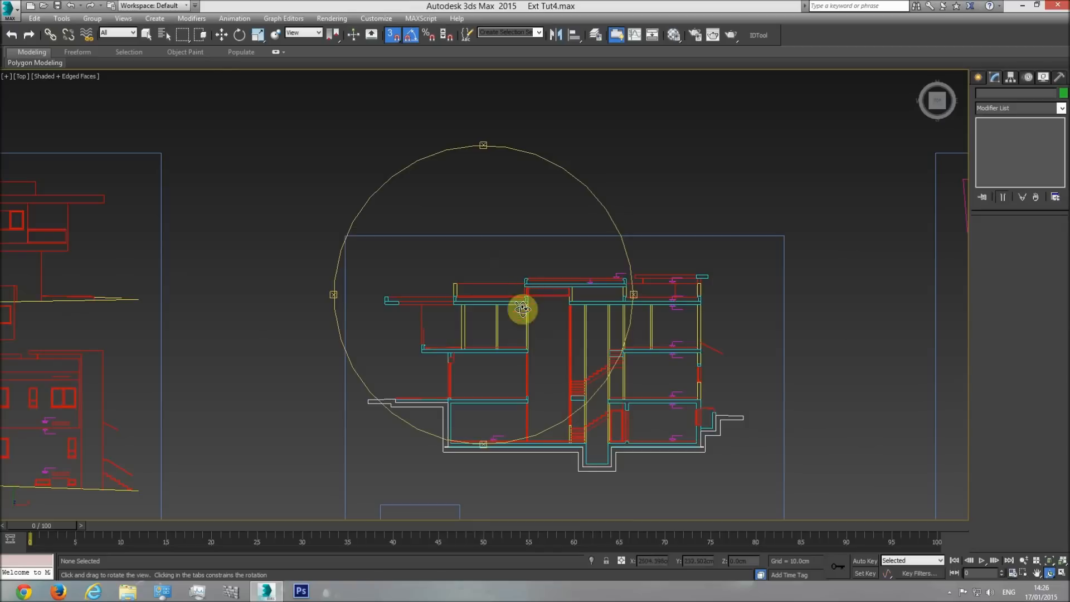
scroll(523, 293, "up", 4)
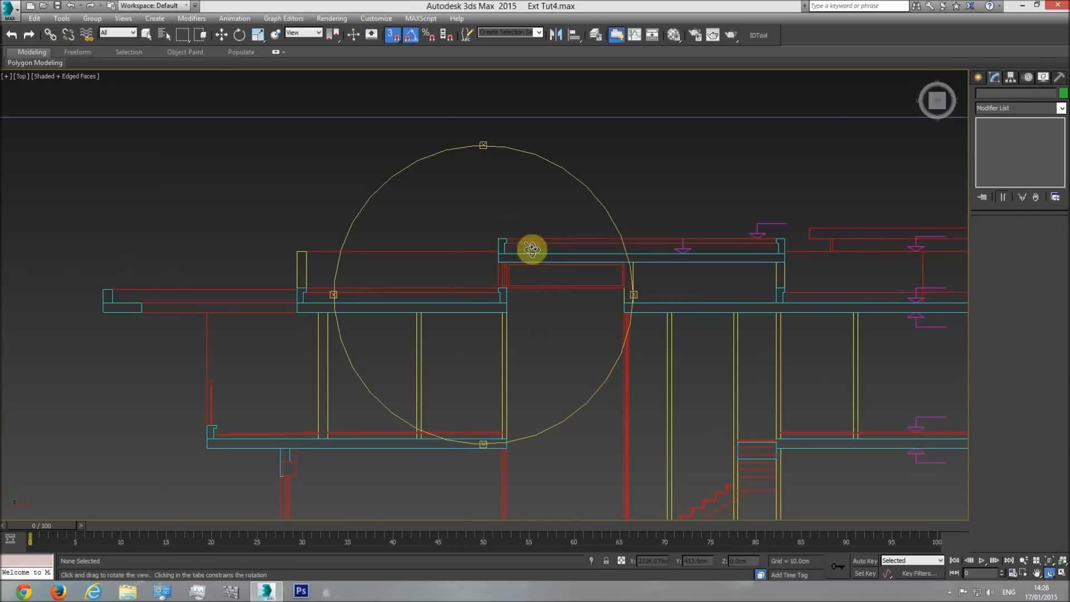
middle_click_drag(602, 290, 440, 283)
right_click(819, 228)
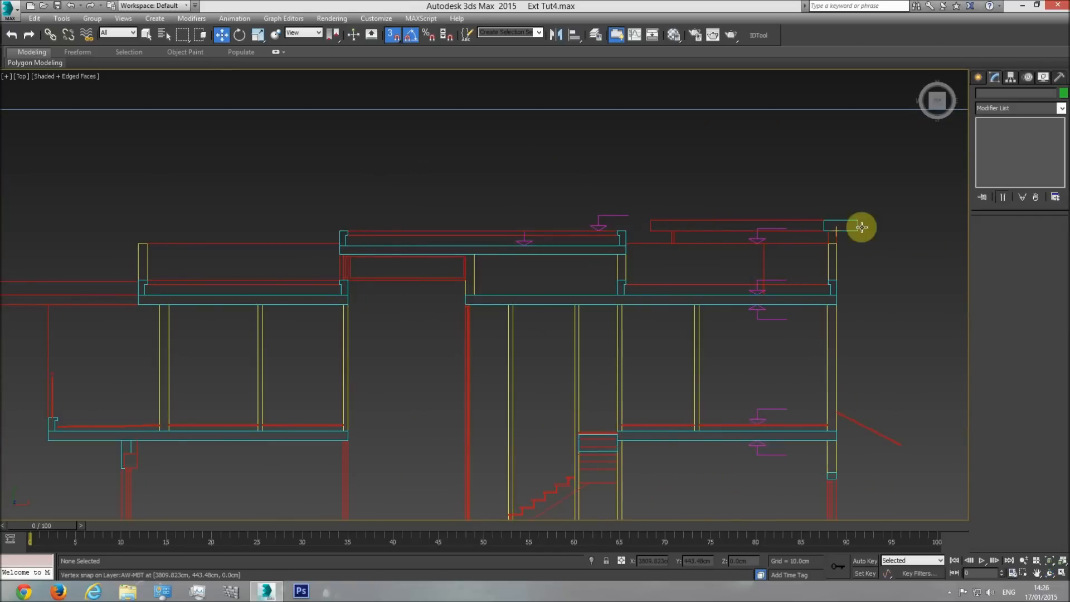
scroll(482, 345, "down", 2)
Return to the perspective view and inspect the building from the corner with the shading element and balcony.
key("p")
left_click(1048, 563)
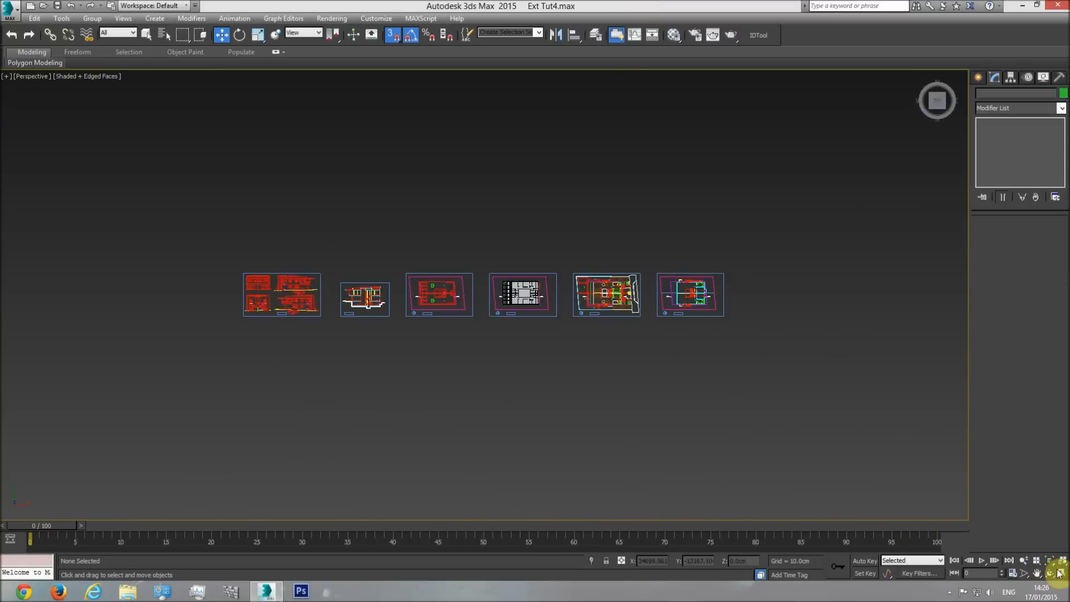
left_click(1049, 572)
left_click_drag(500, 354, 520, 294)
scroll(520, 294, "up", 10)
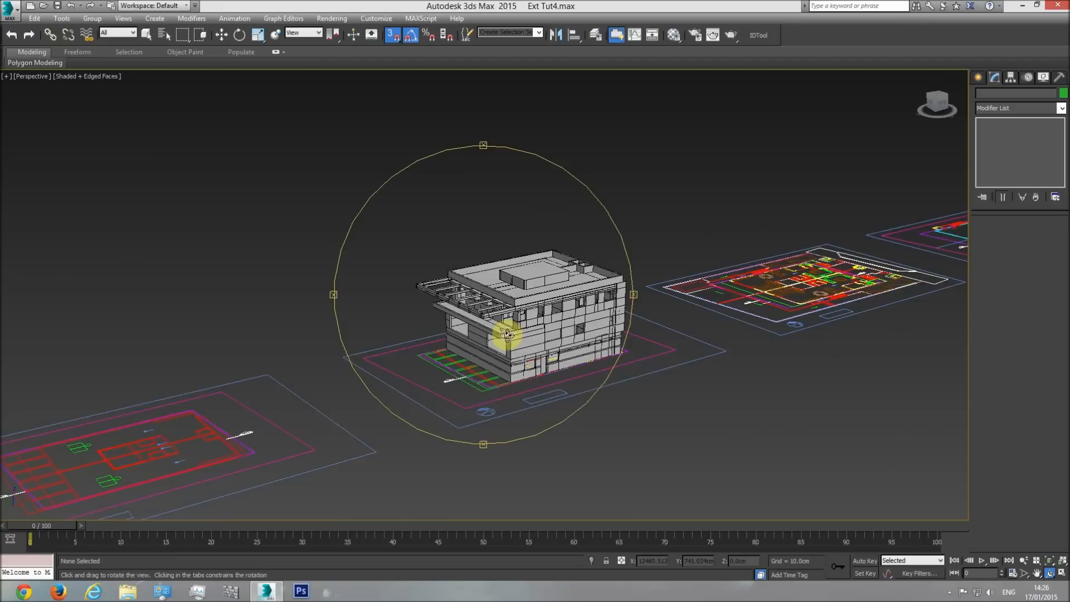
middle_click_drag(510, 329, 509, 341)
right_click(509, 341)
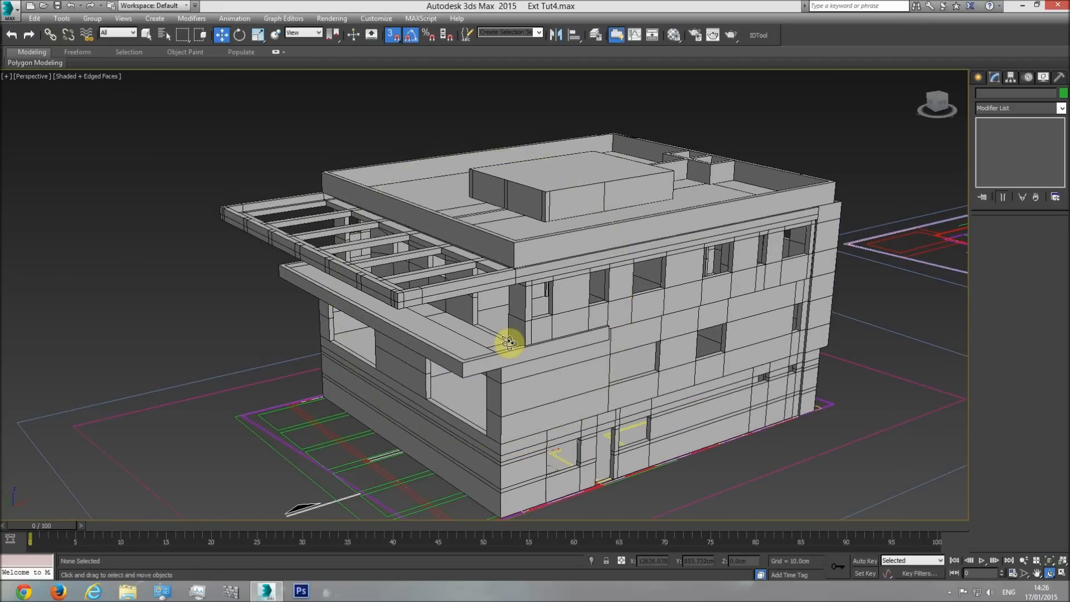